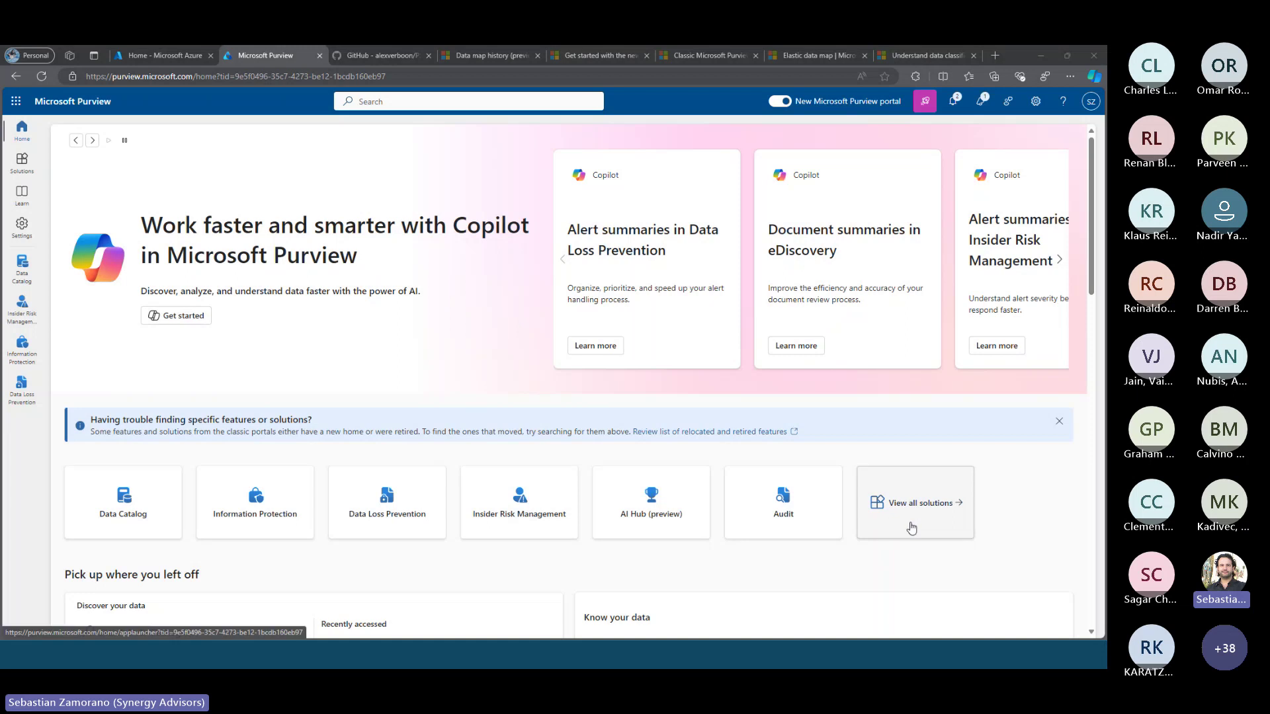
Browse the full list of Purview solutions, then go to the Azure portal home tab
click(912, 527)
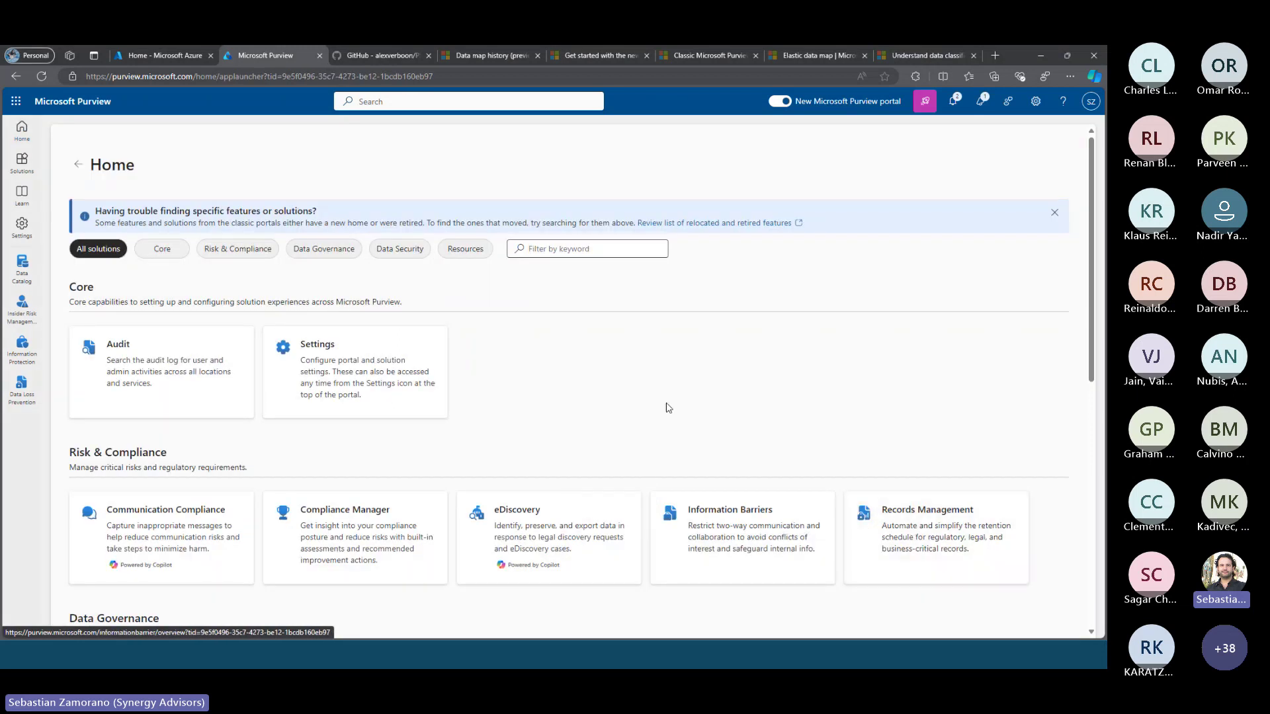
scroll(668, 405, down, 3)
scroll(668, 406, down, 5)
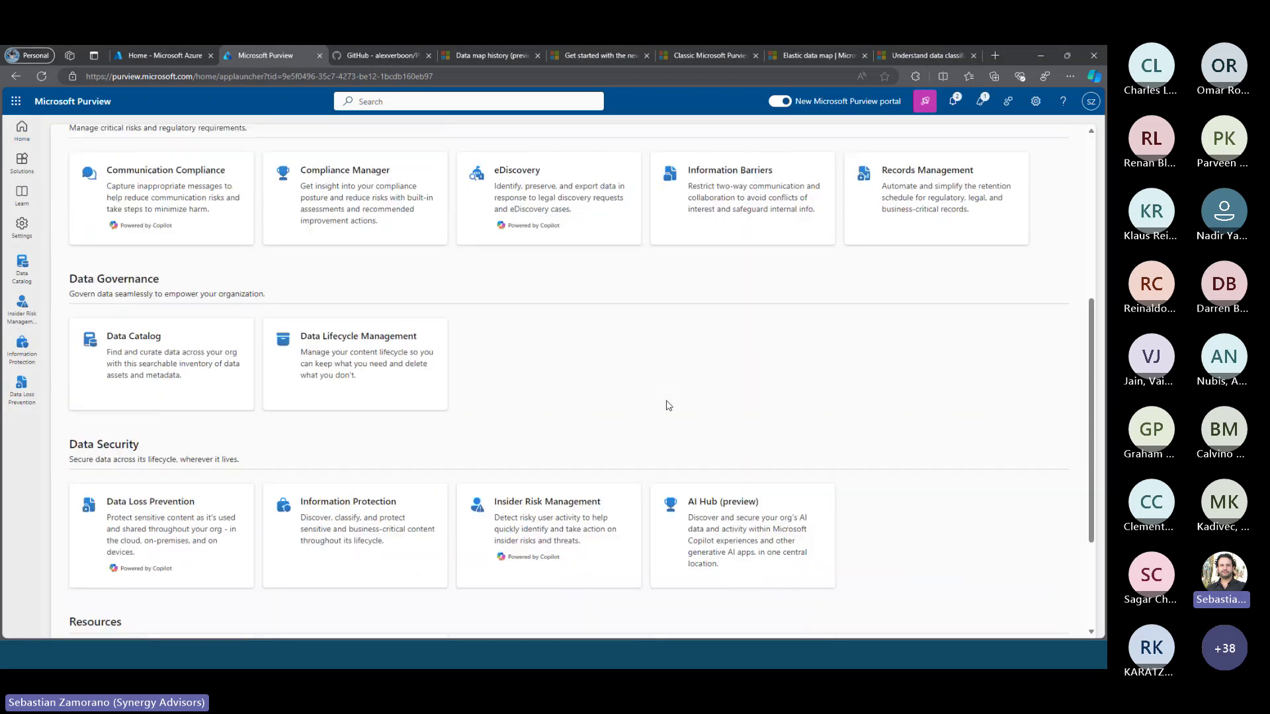
scroll(668, 406, up, 2)
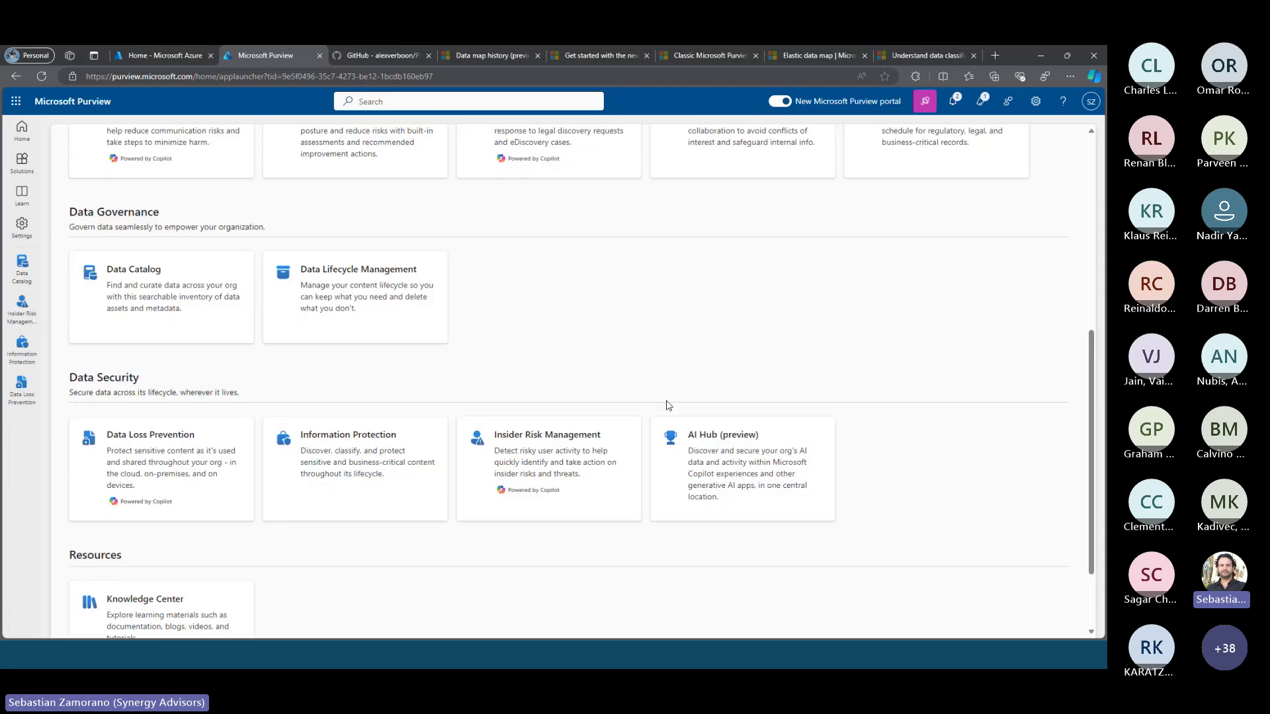
scroll(668, 406, up, 6)
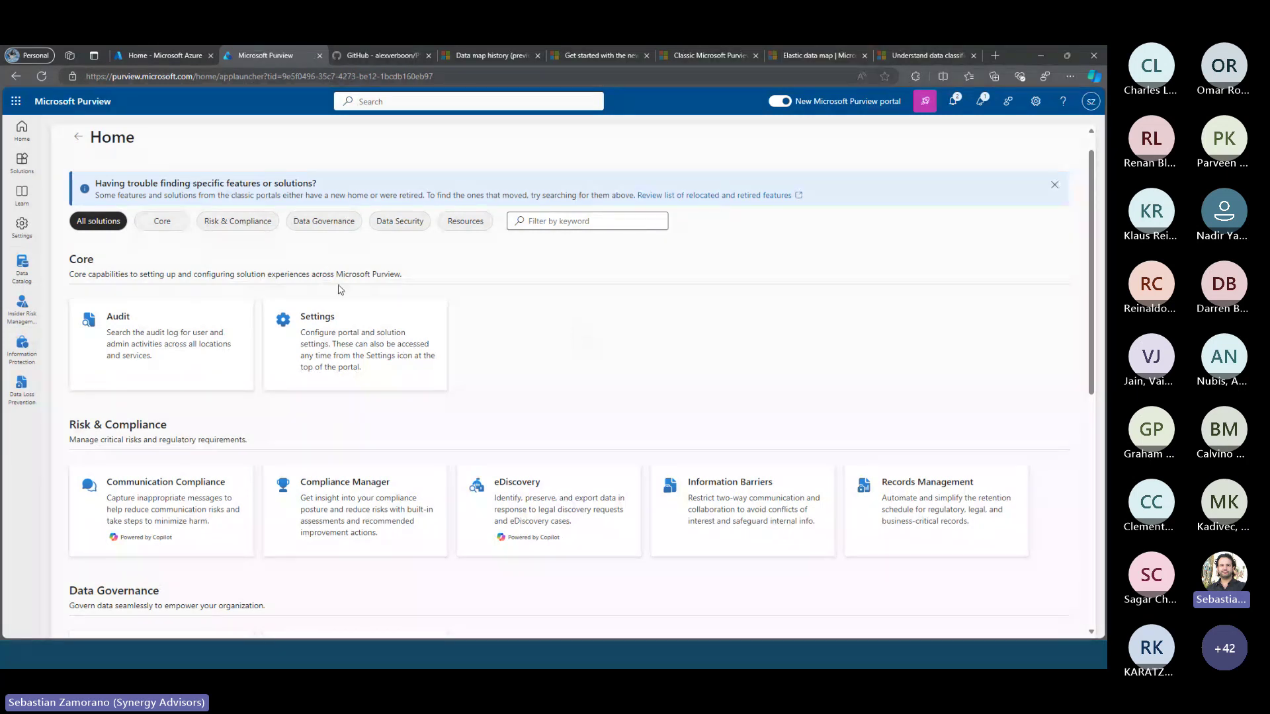
click(174, 58)
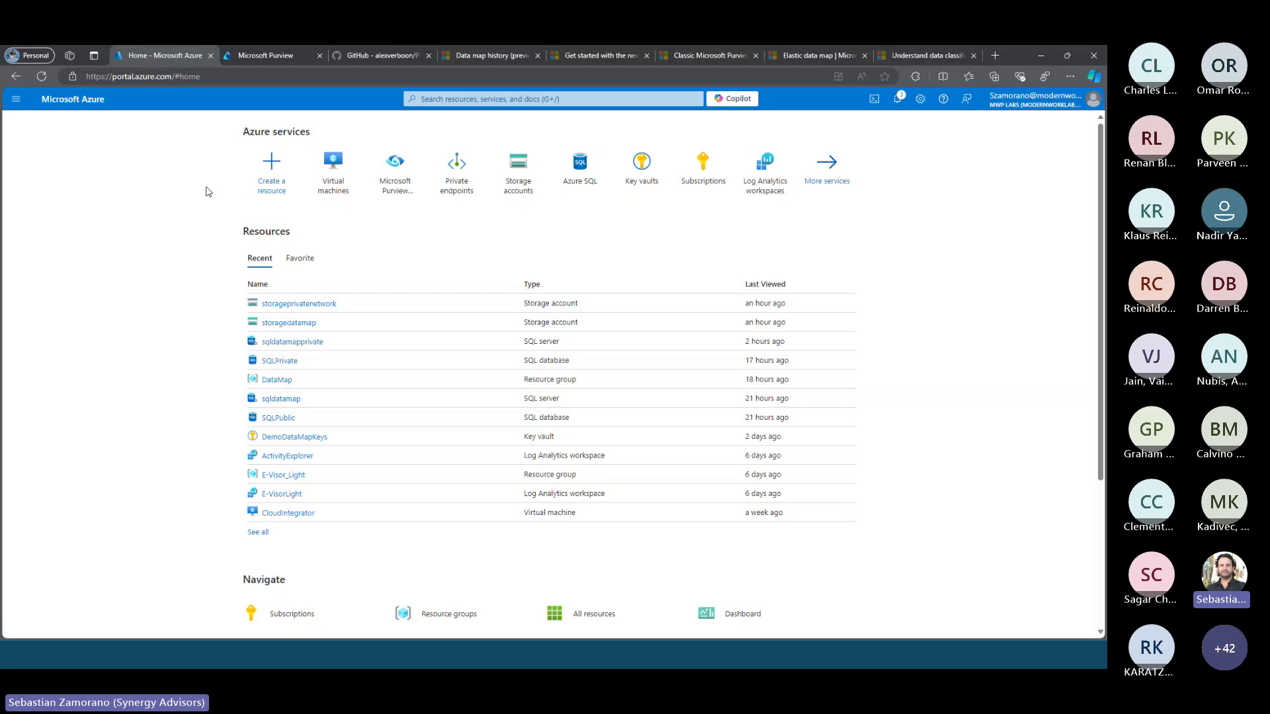
Search for 'microsoft purvi' and open the Microsoft Purview accounts list
click(433, 100)
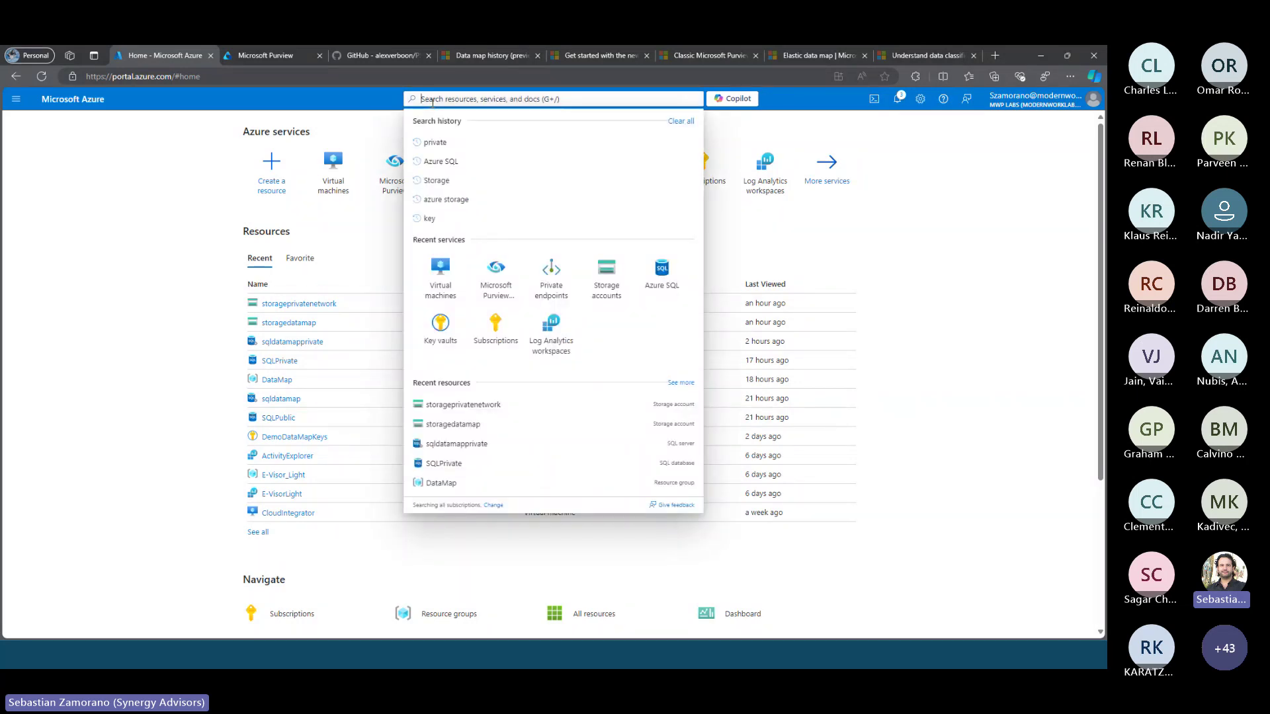
text(microsoft purvi)
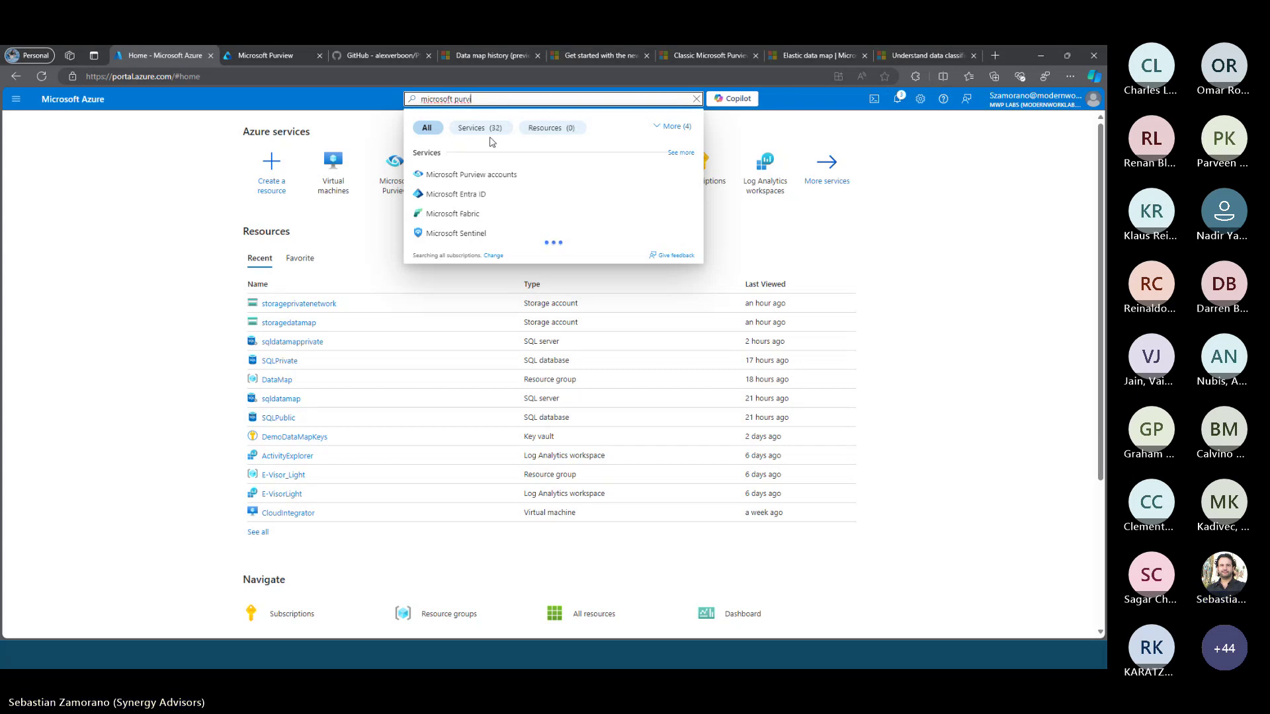
click(479, 173)
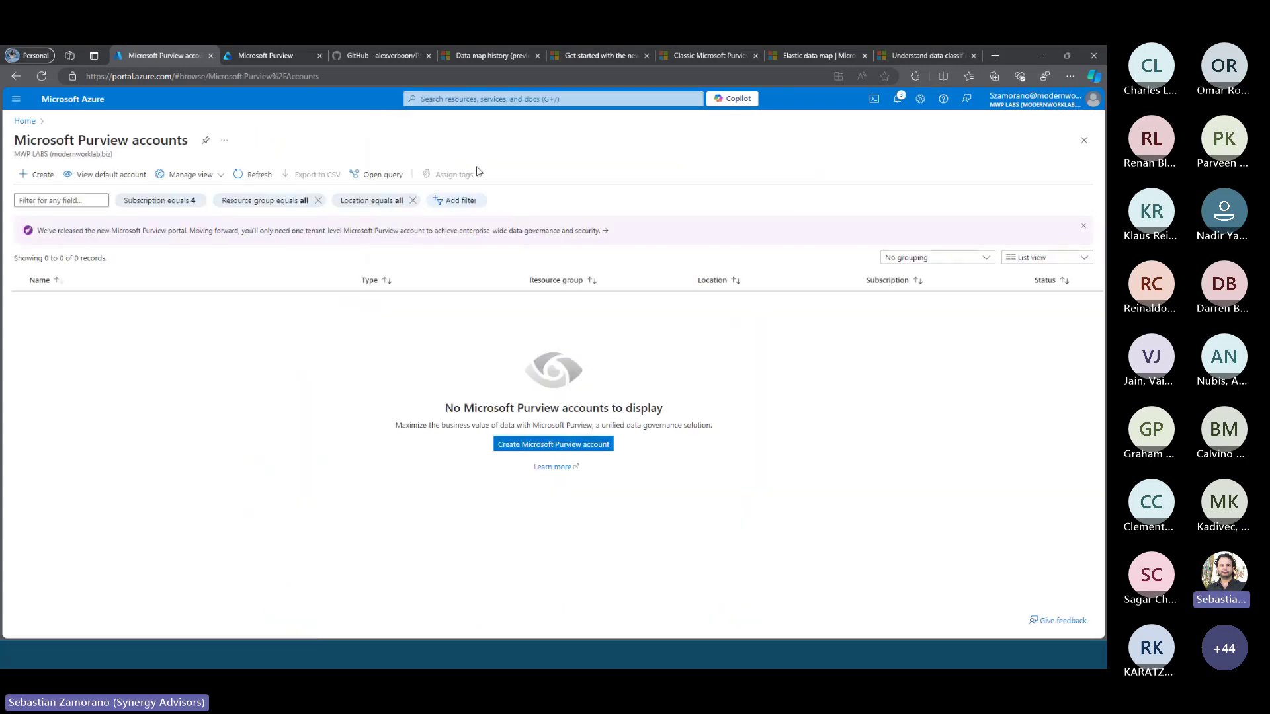
Start a new Purview account named LiveDemo in resource group DataMap and run review validation
click(37, 175)
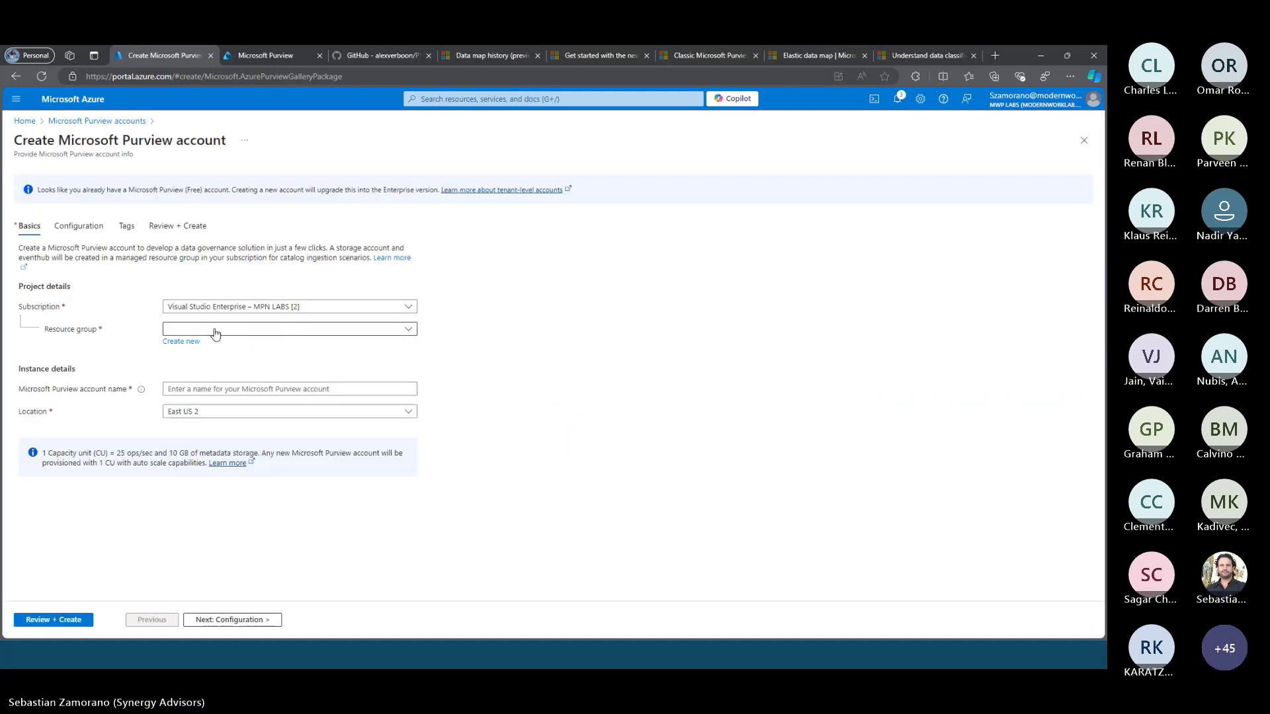
click(213, 333)
click(199, 384)
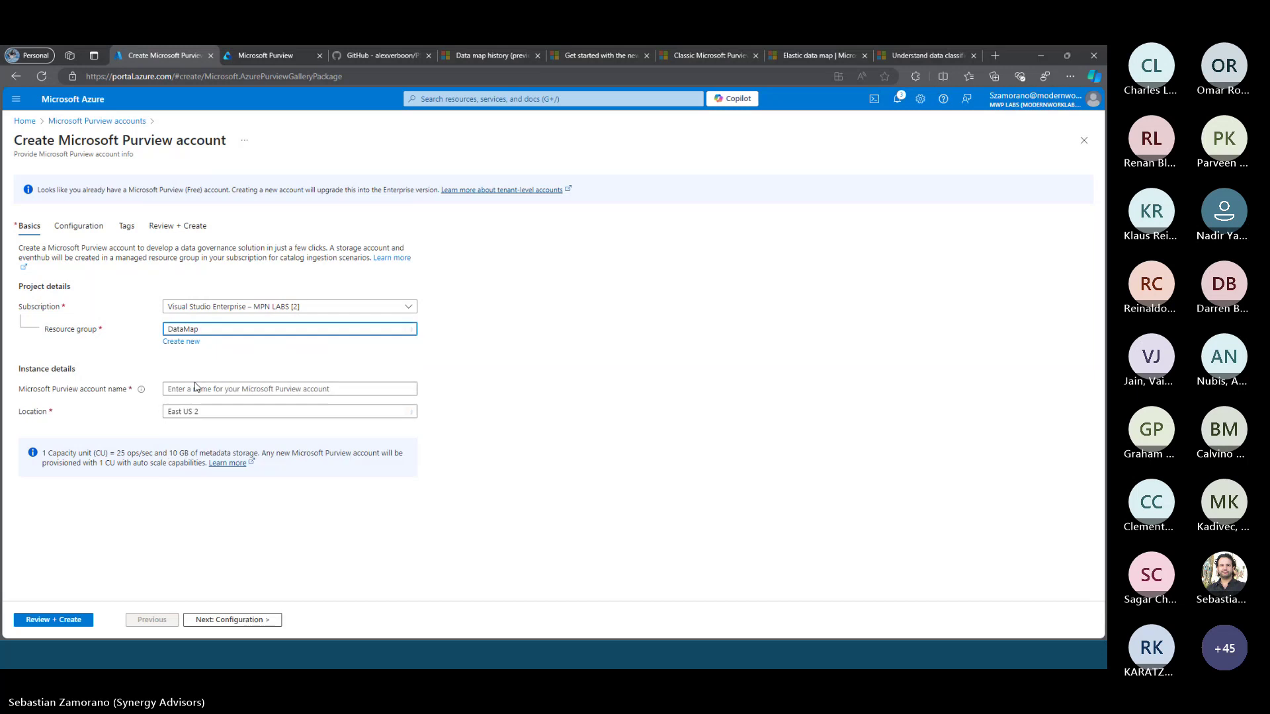
click(194, 385)
text(Liv)
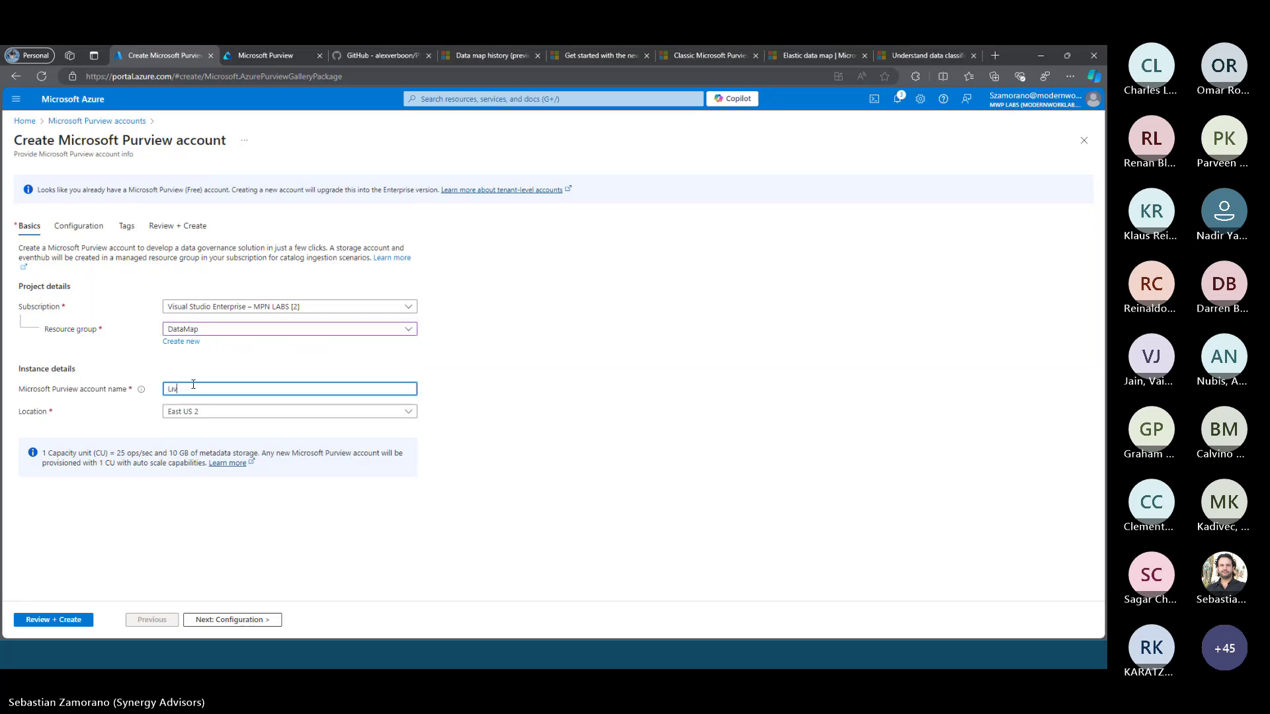
text(eDemo)
click(222, 622)
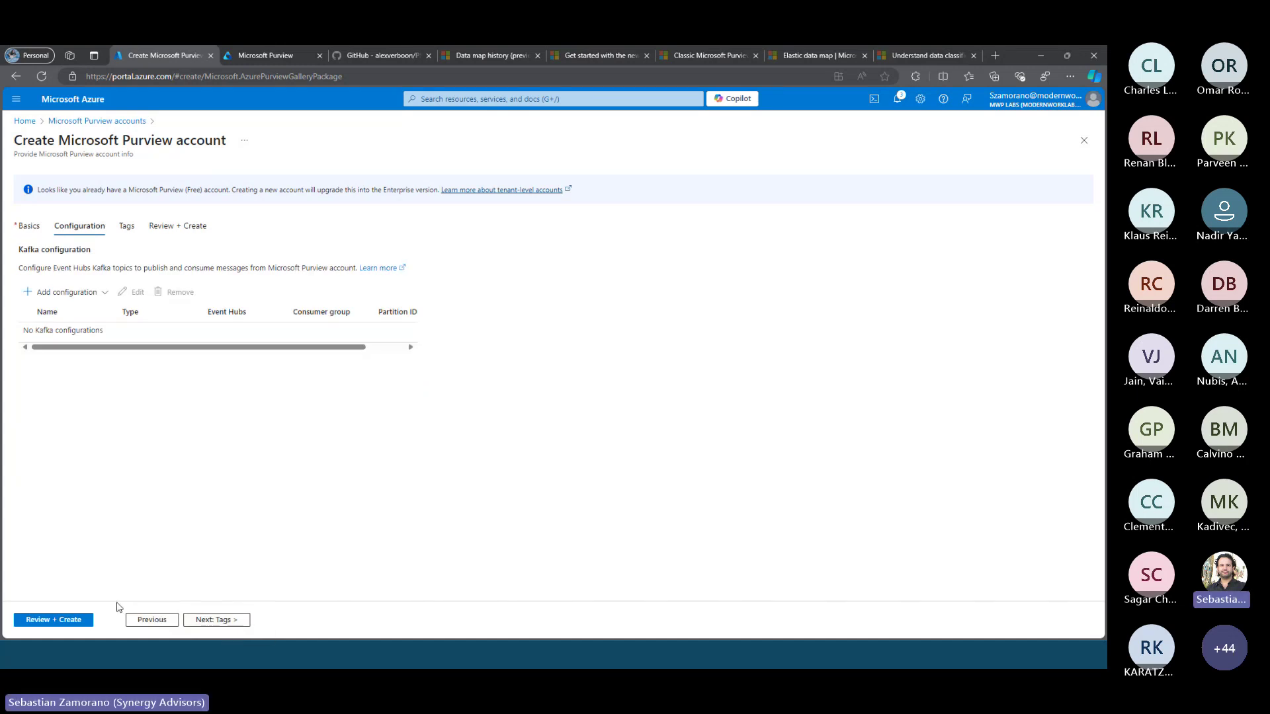
click(205, 620)
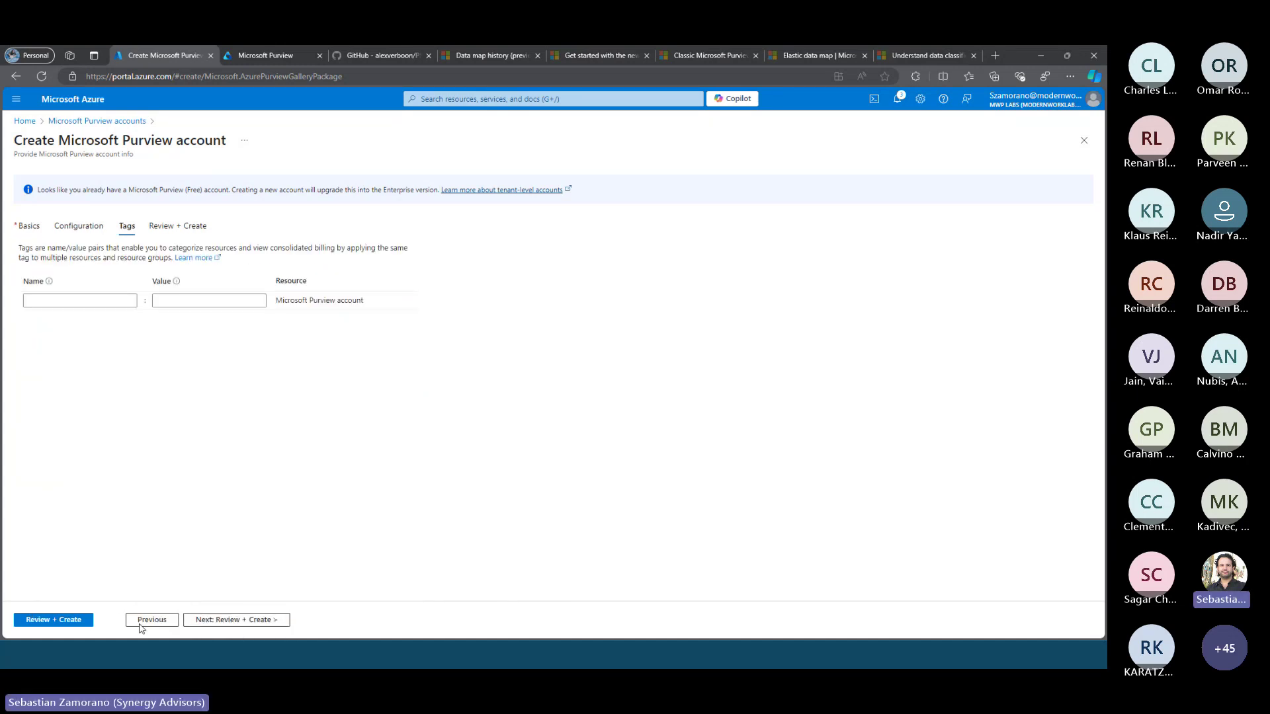
click(69, 619)
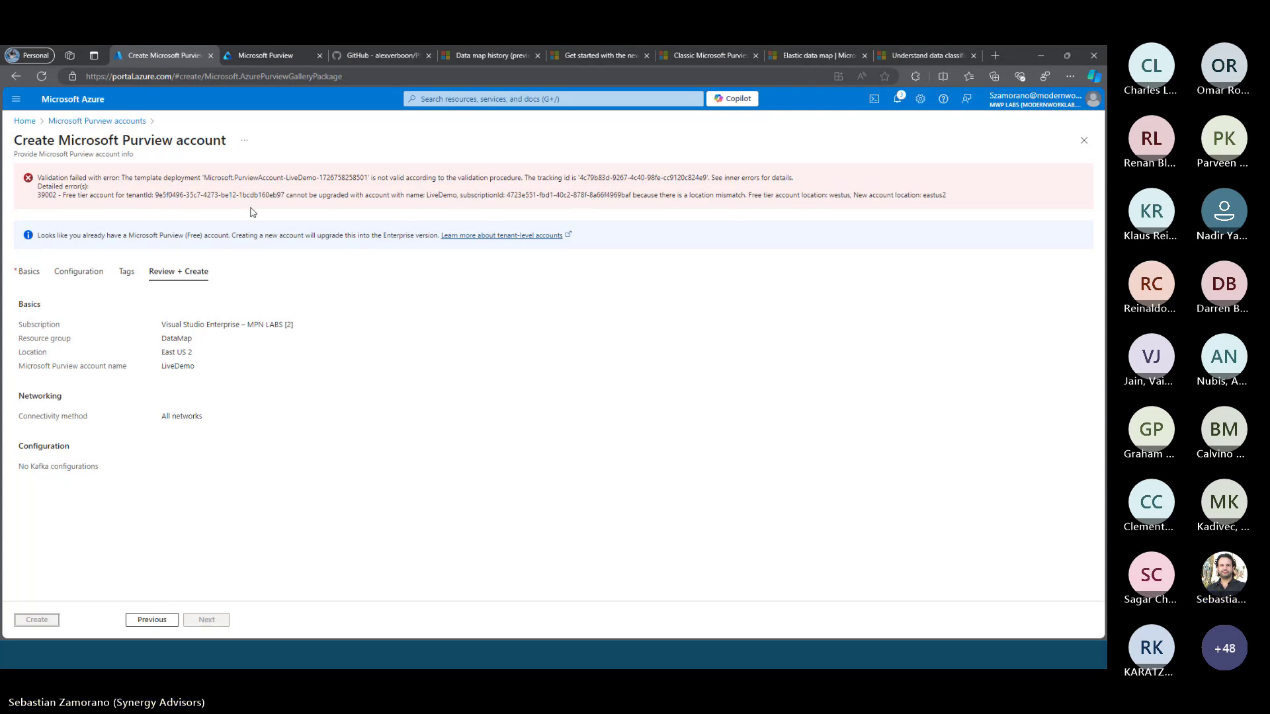
Check the location mismatch error, change LiveDemo's location to West US, and revalidate
click(406, 205)
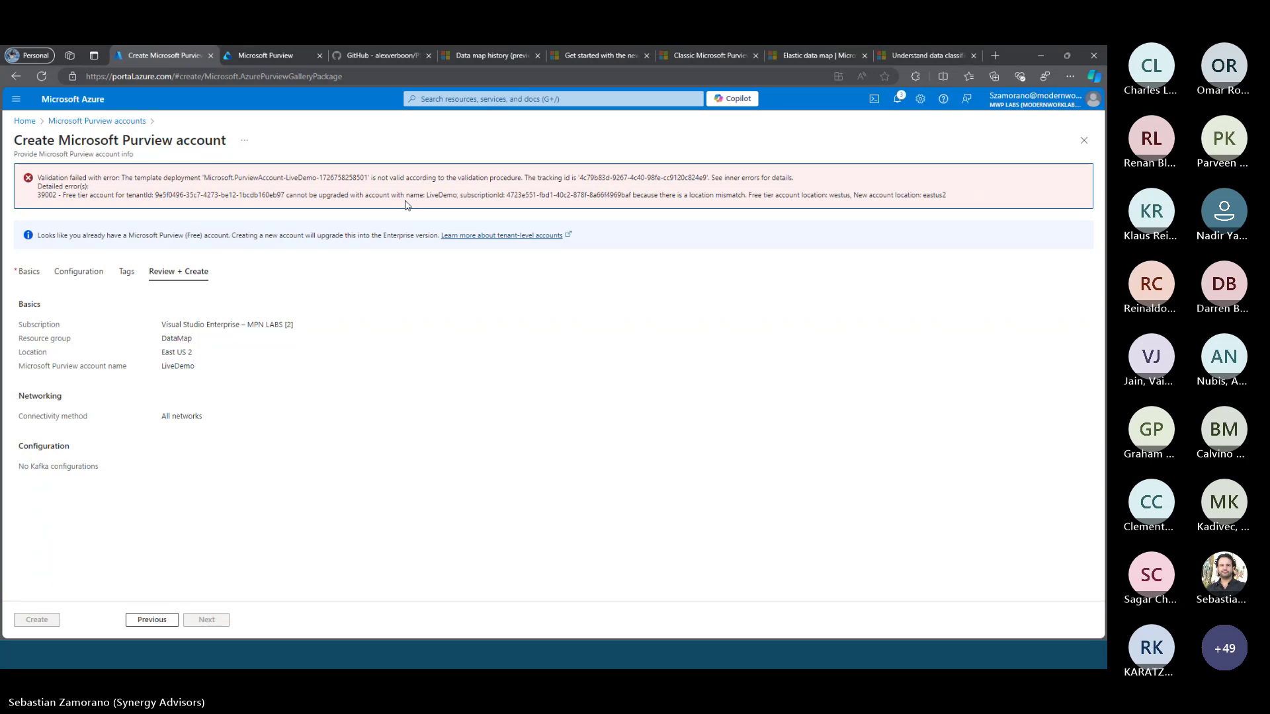
click(149, 622)
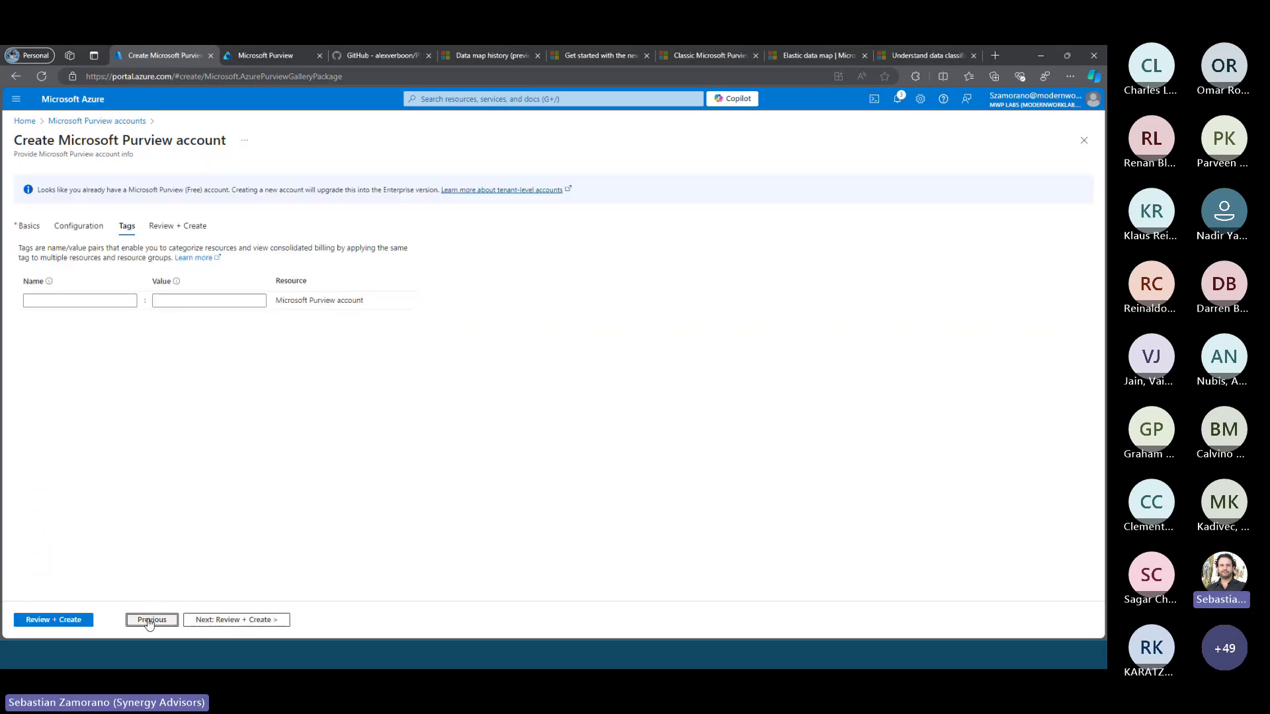
click(150, 621)
click(149, 622)
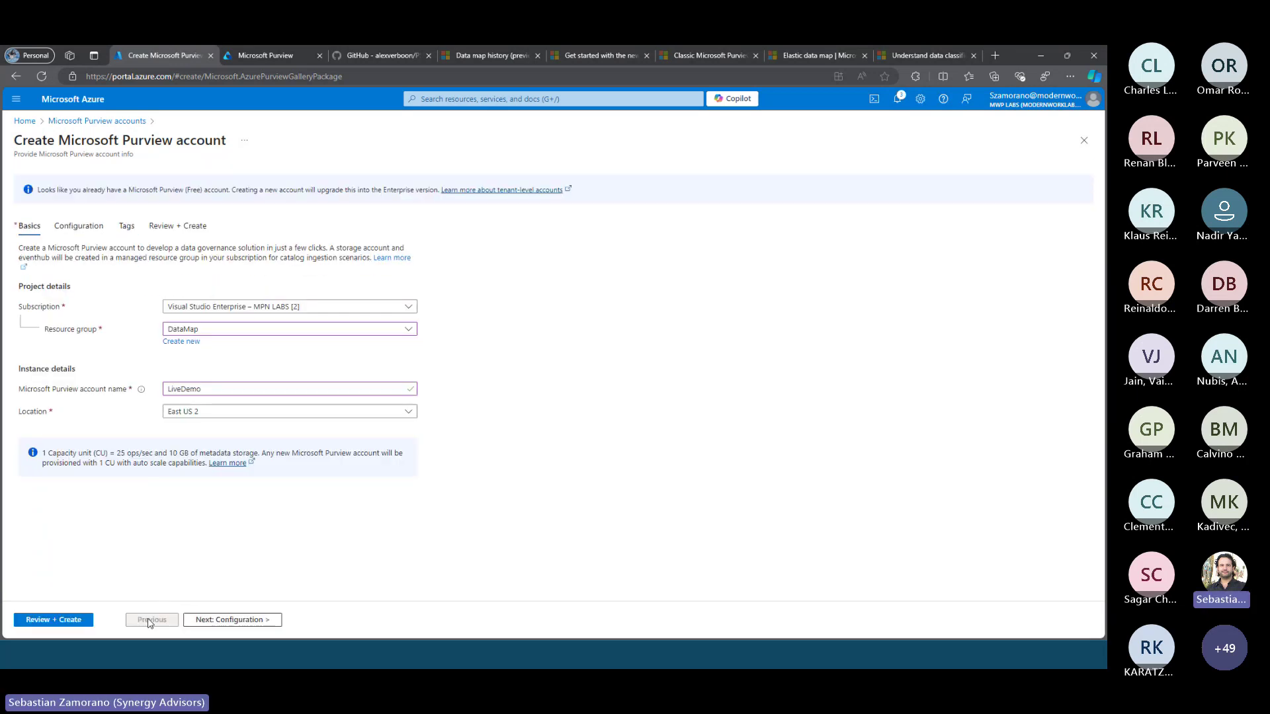
click(230, 412)
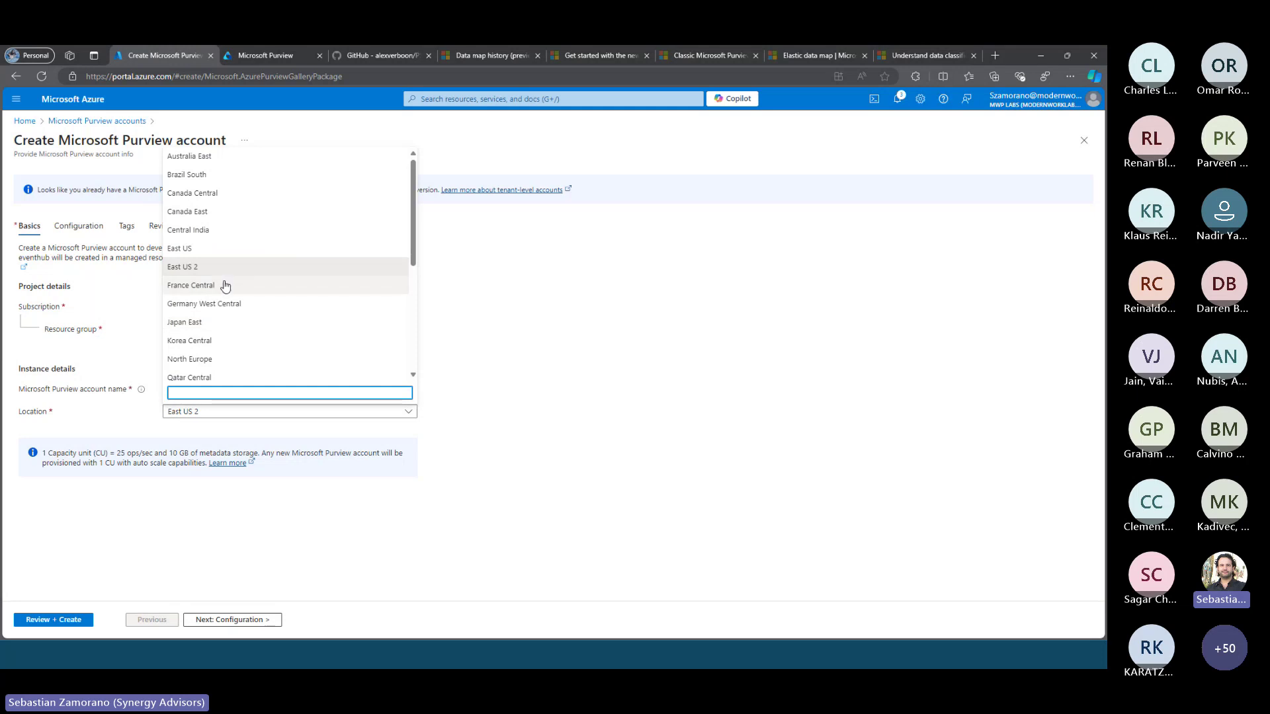
scroll(225, 281, down, 4)
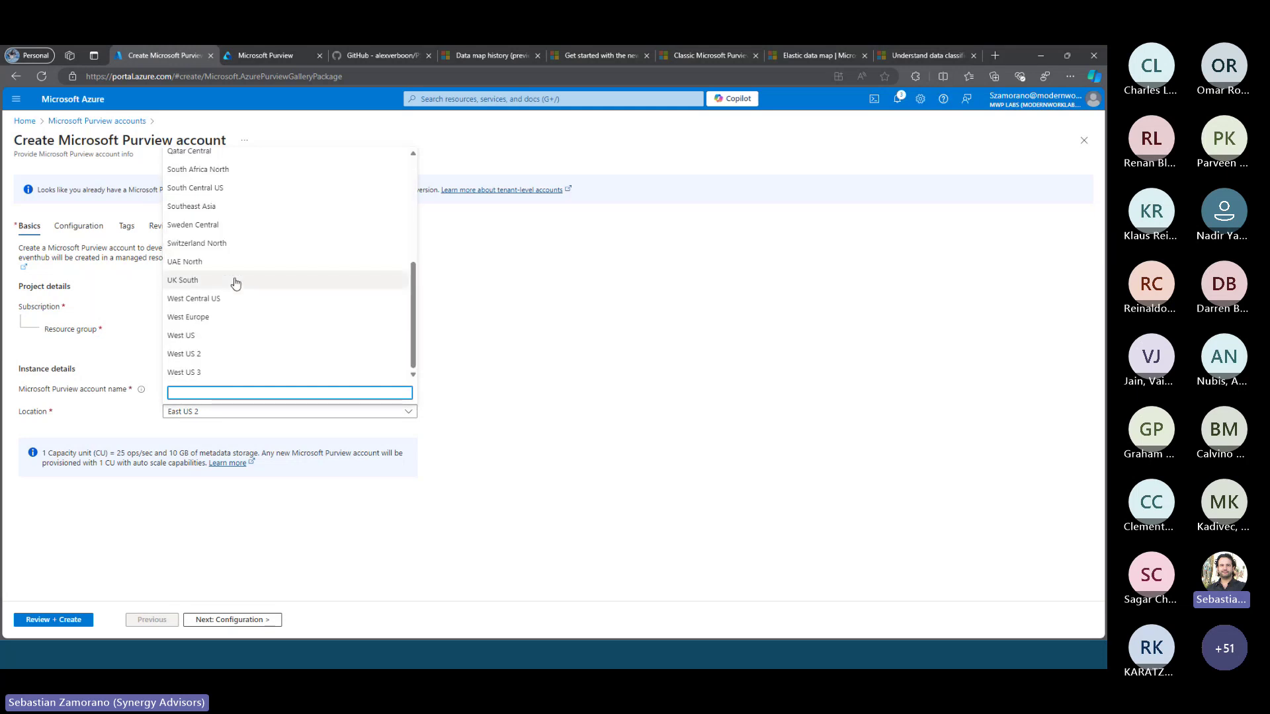
click(194, 338)
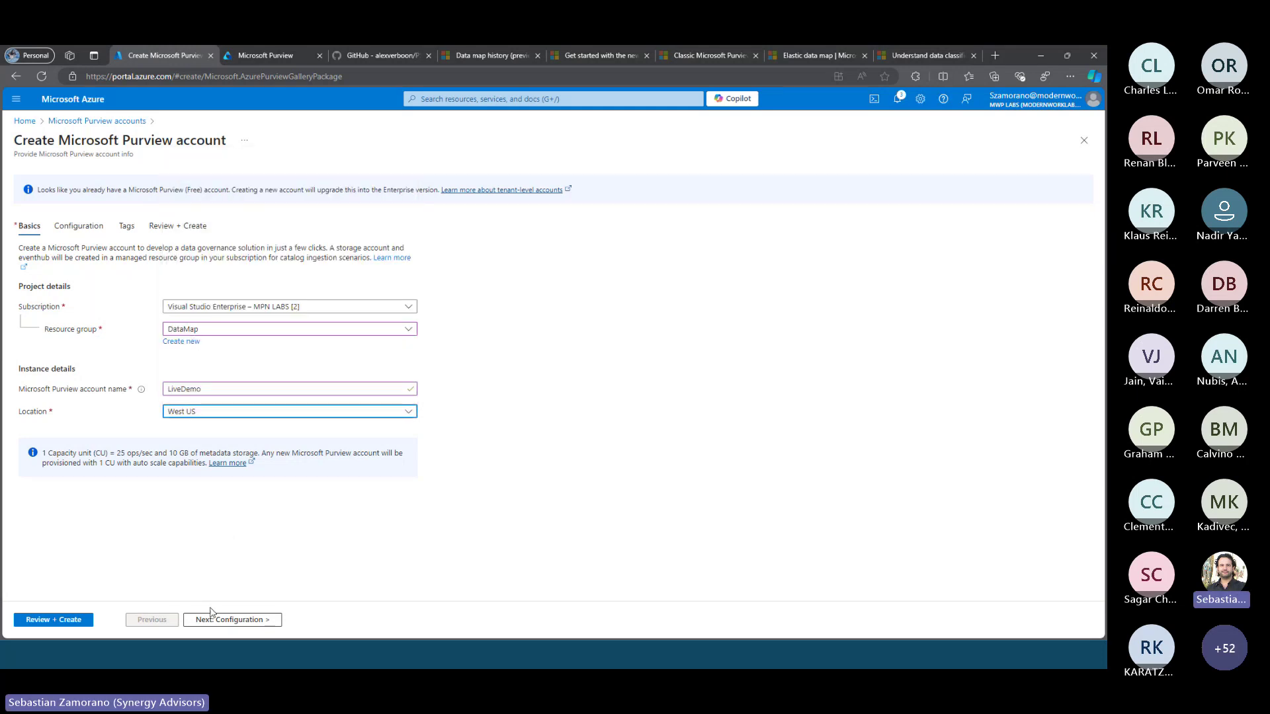
click(67, 622)
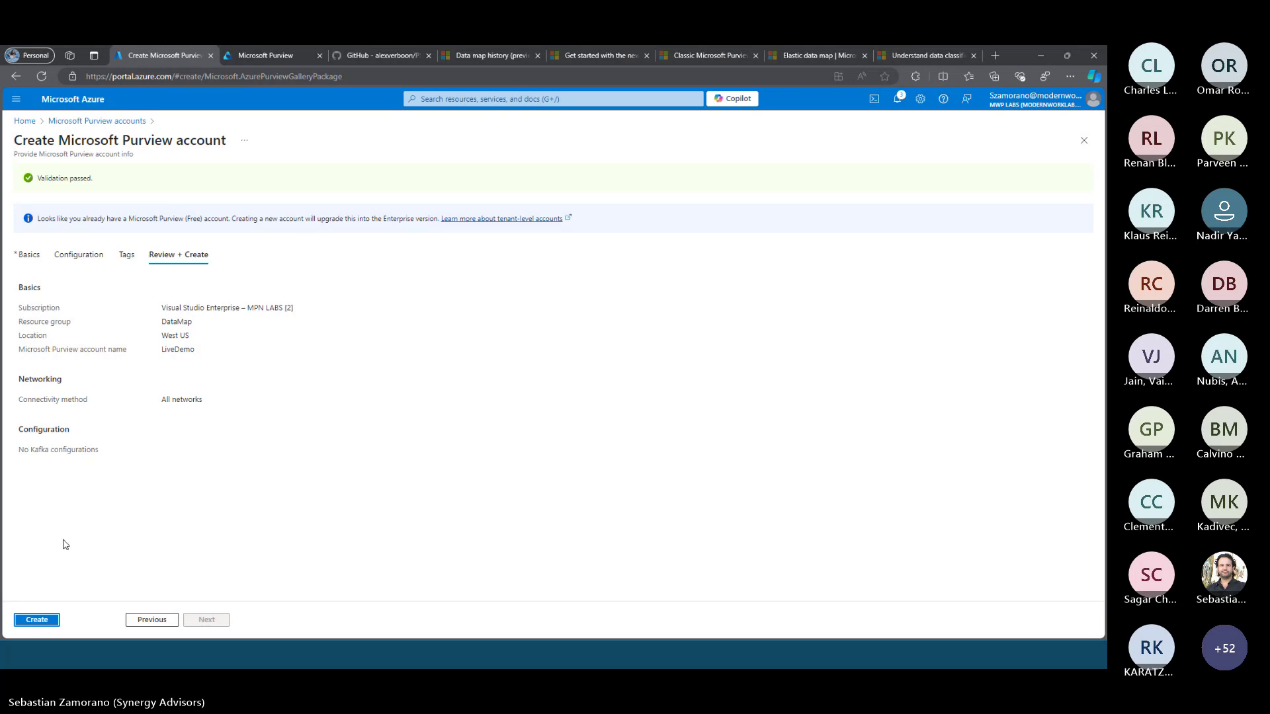
Create the LiveDemo Purview account from the Review + Create tab
click(37, 622)
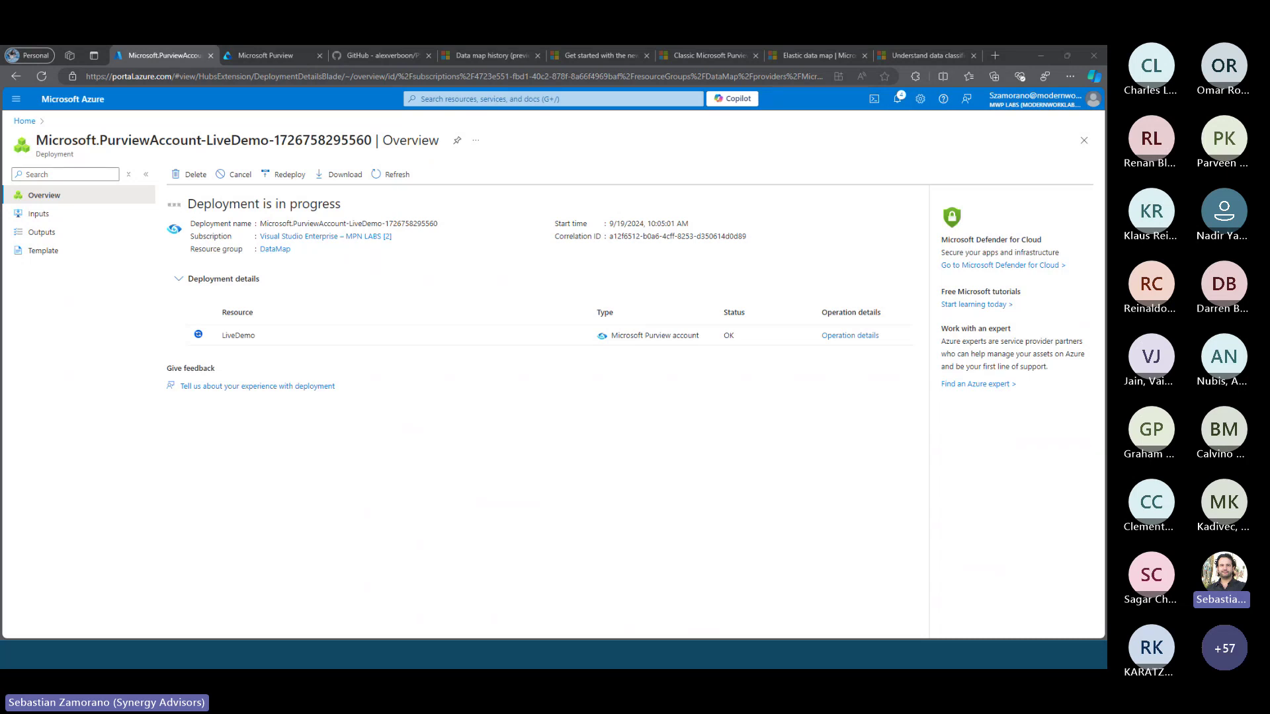
drag(0, 96, 638, 176)
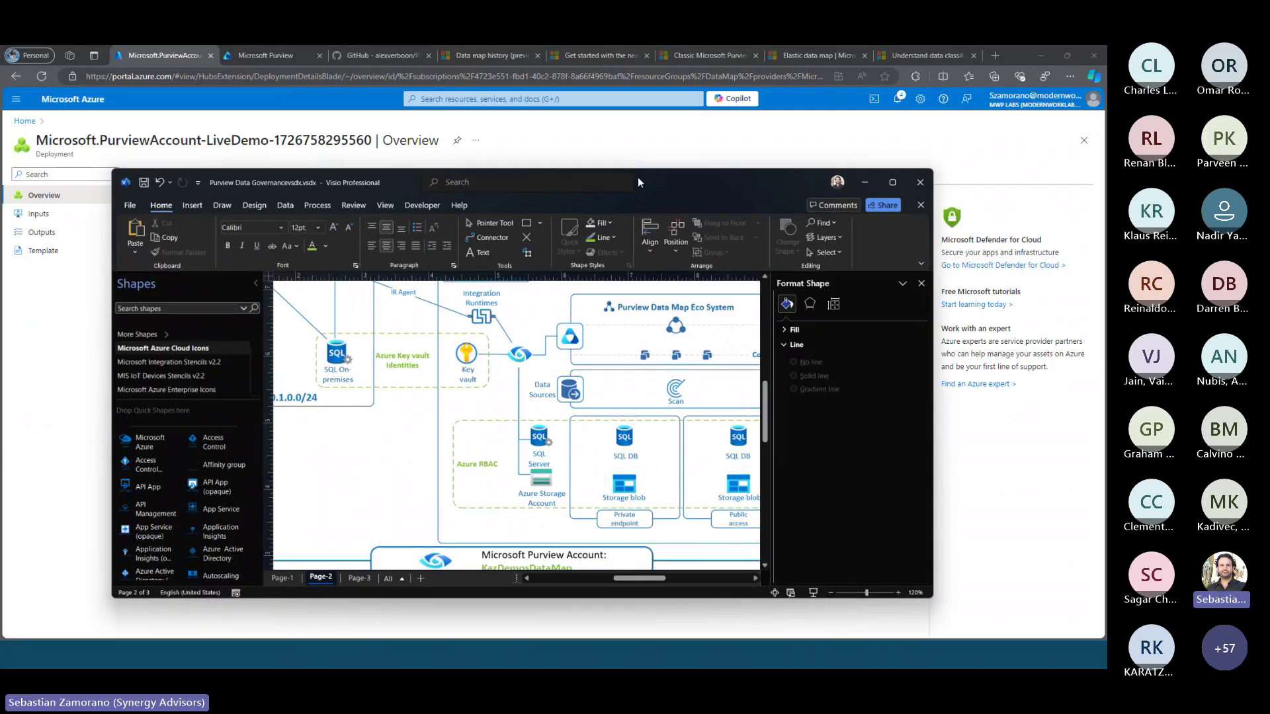
click(893, 182)
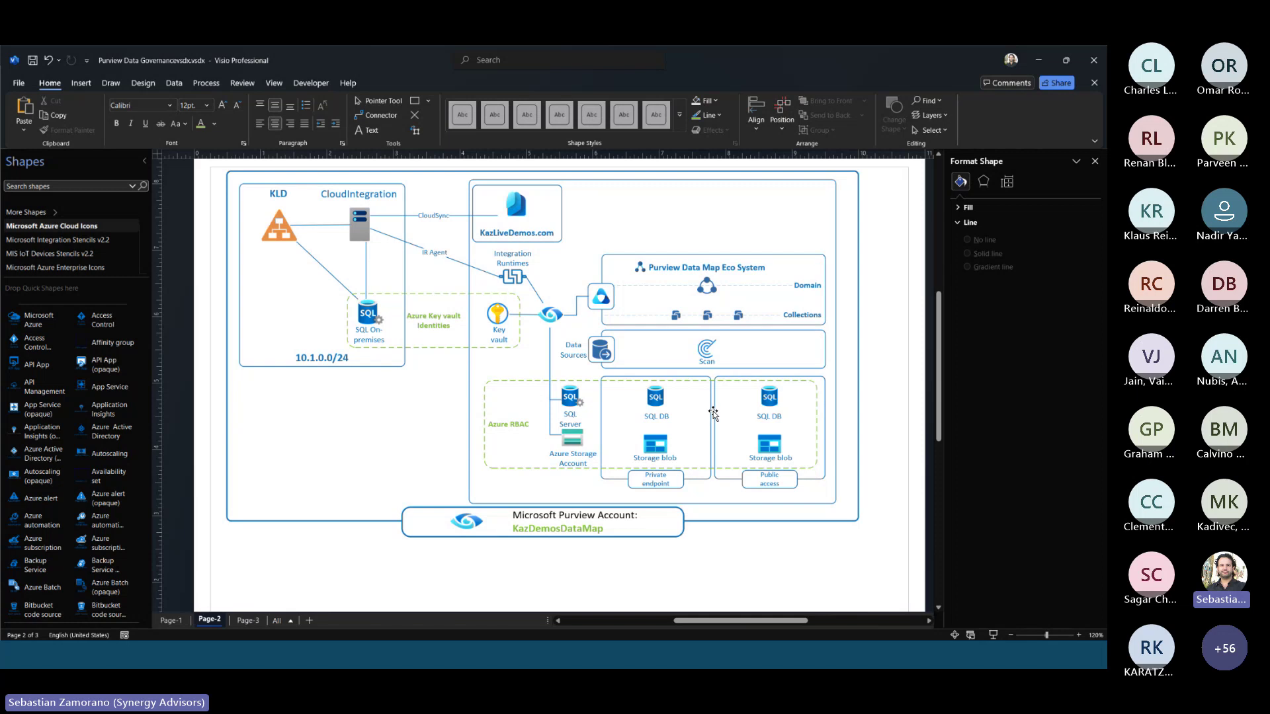
click(1036, 59)
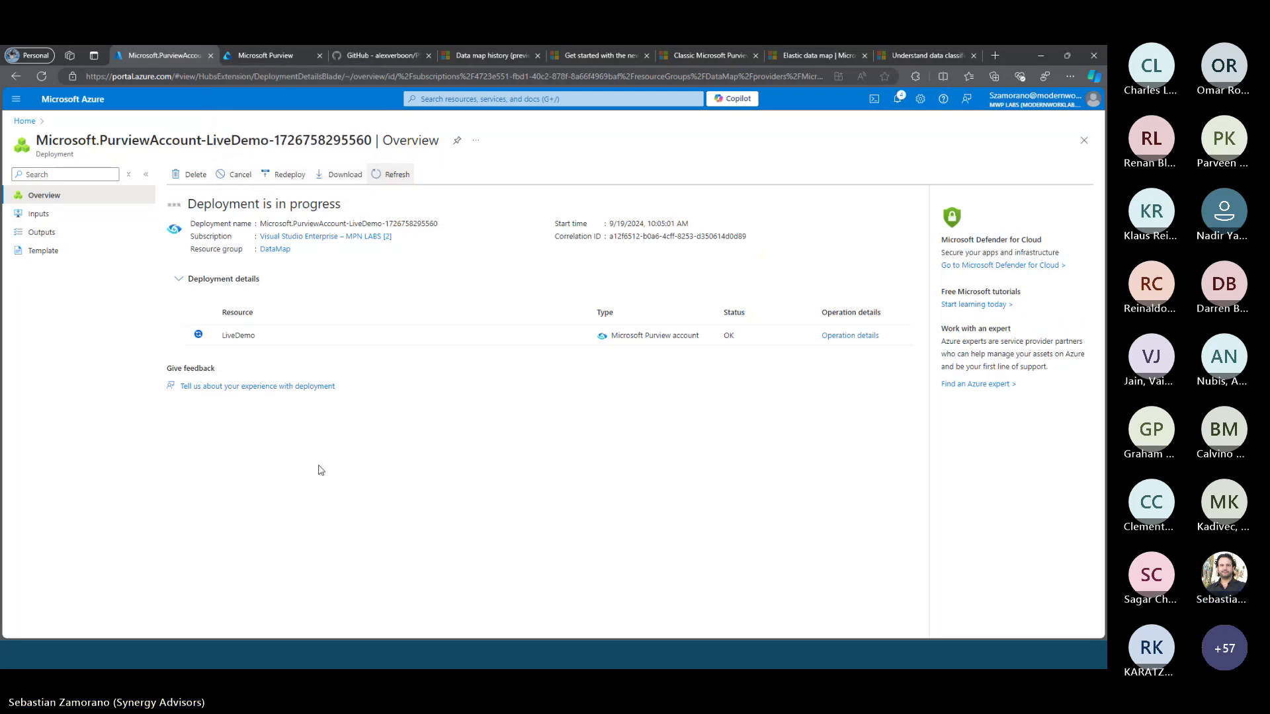
click(286, 54)
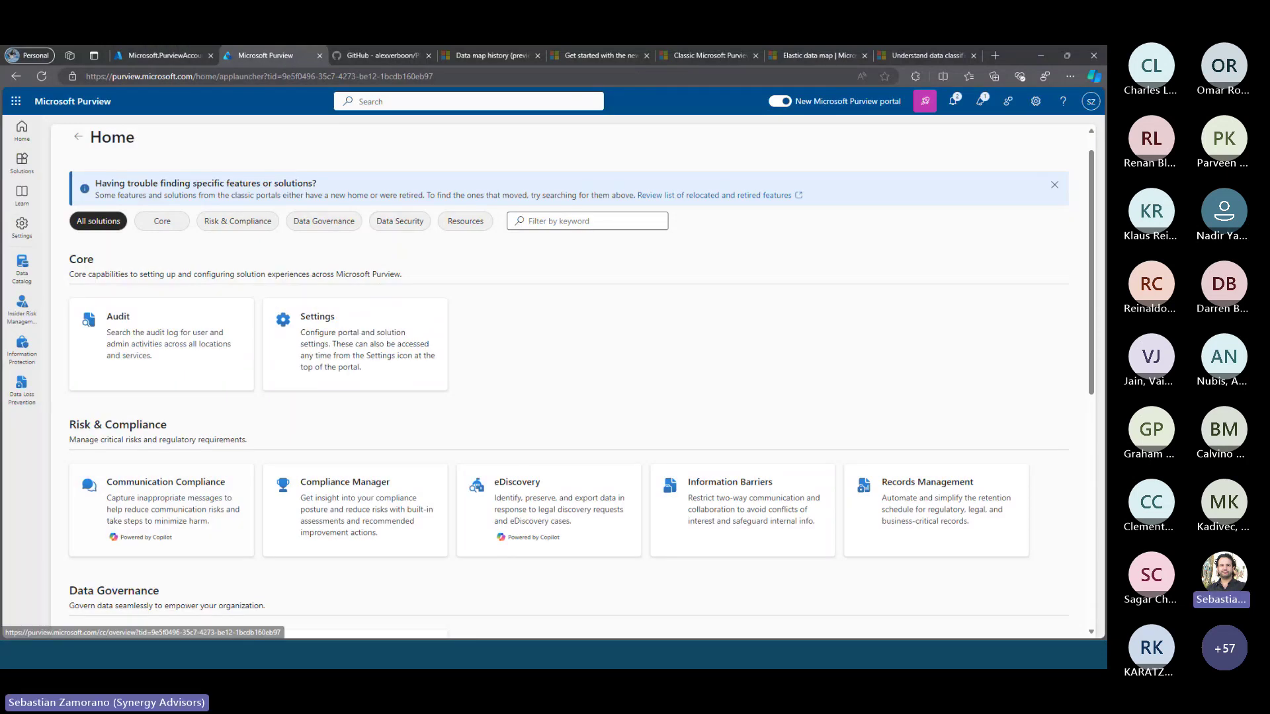
click(145, 55)
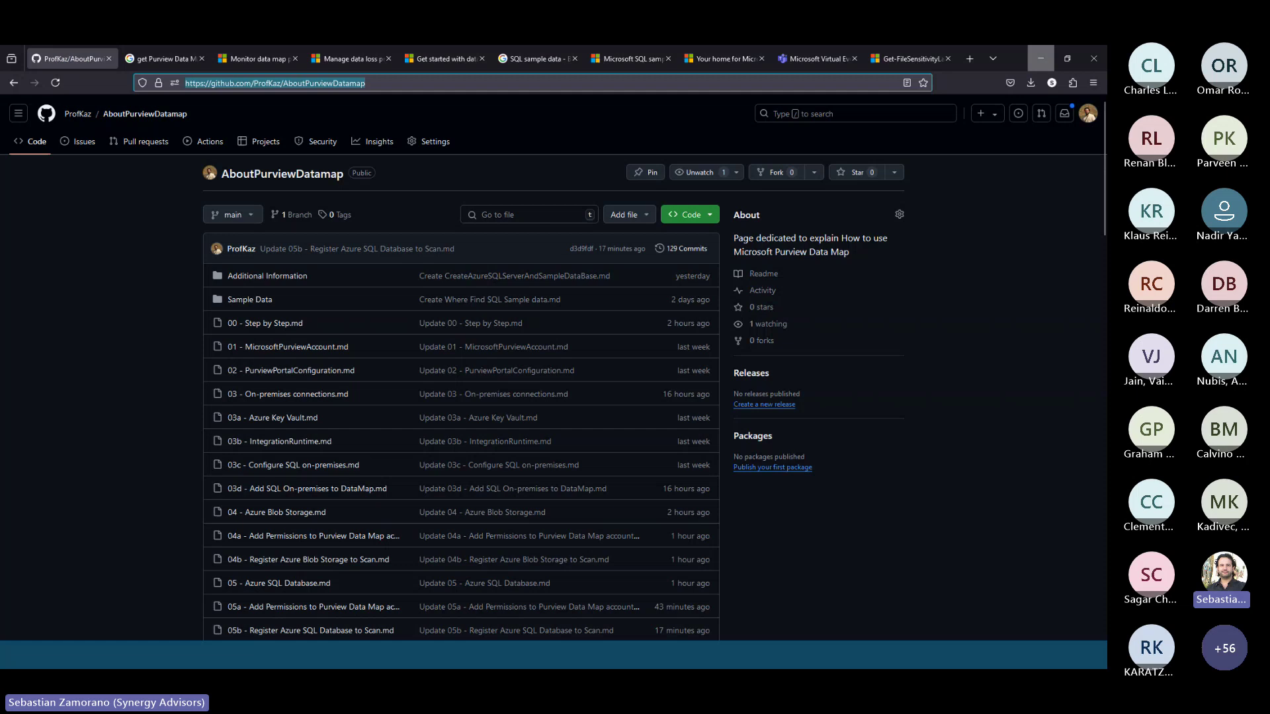
Switch to the GitHub repository in Firefox and browse its file list
click(159, 589)
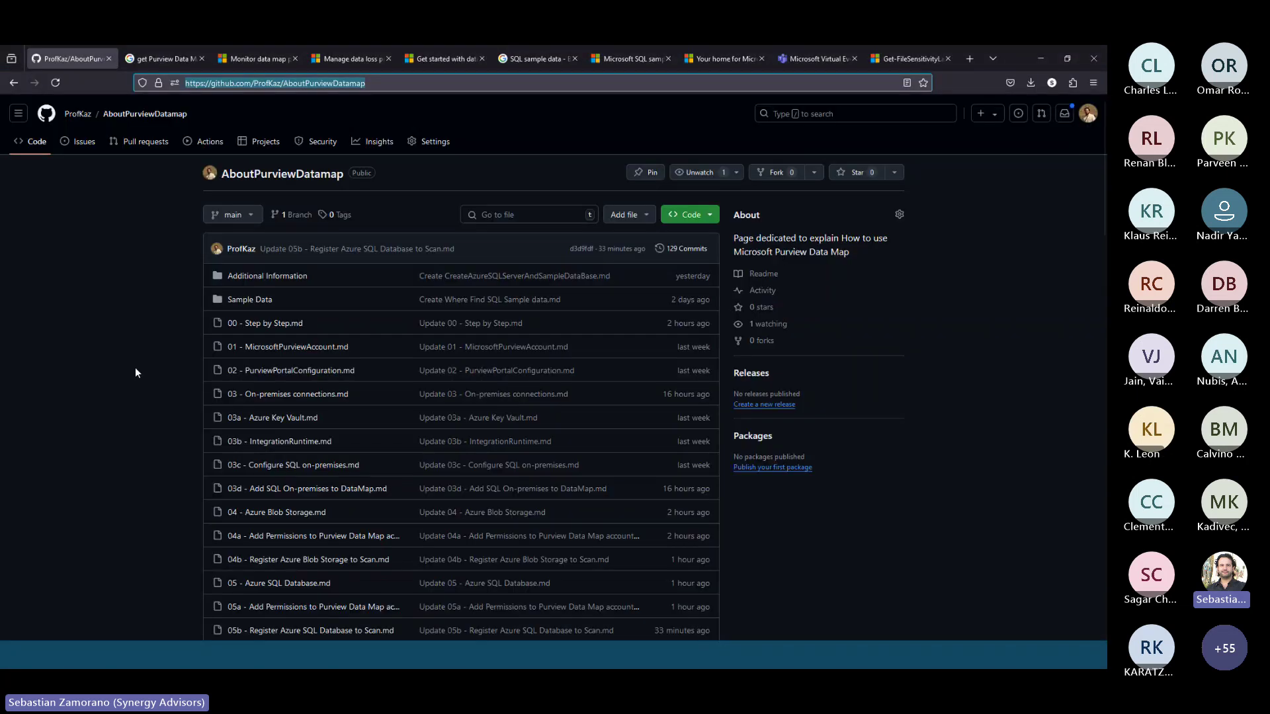
click(135, 372)
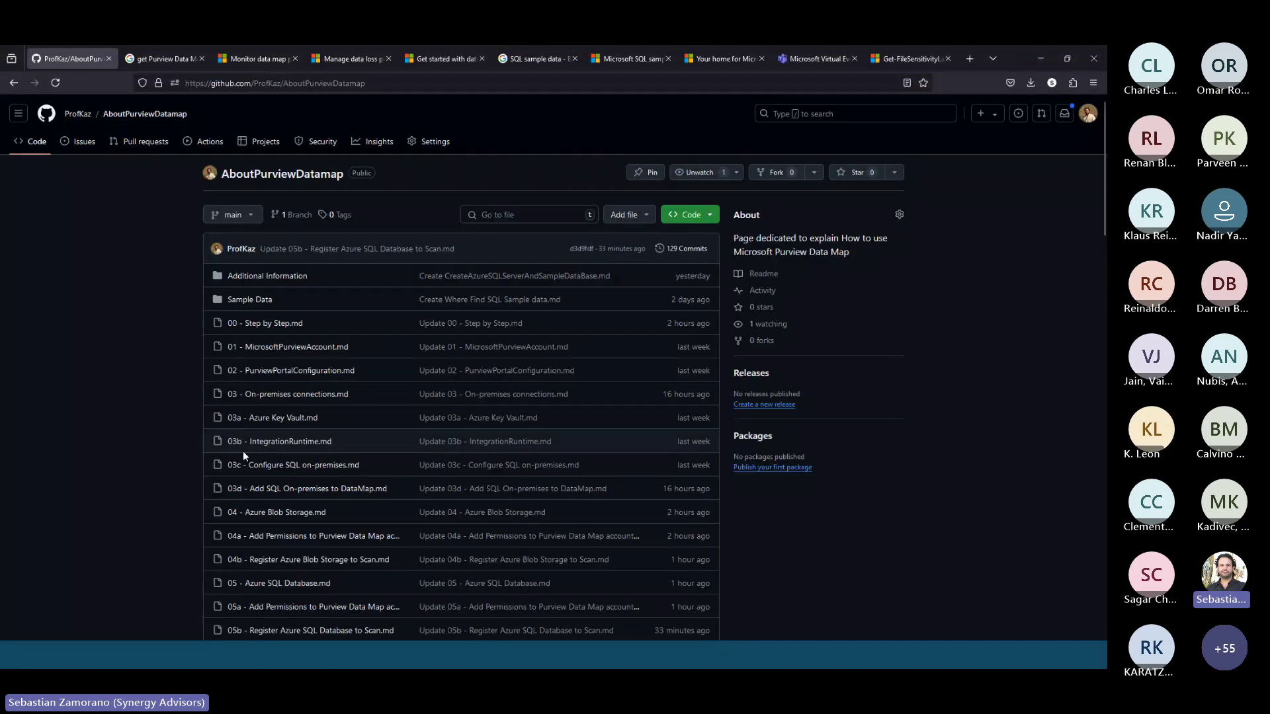
scroll(173, 475, down, 10)
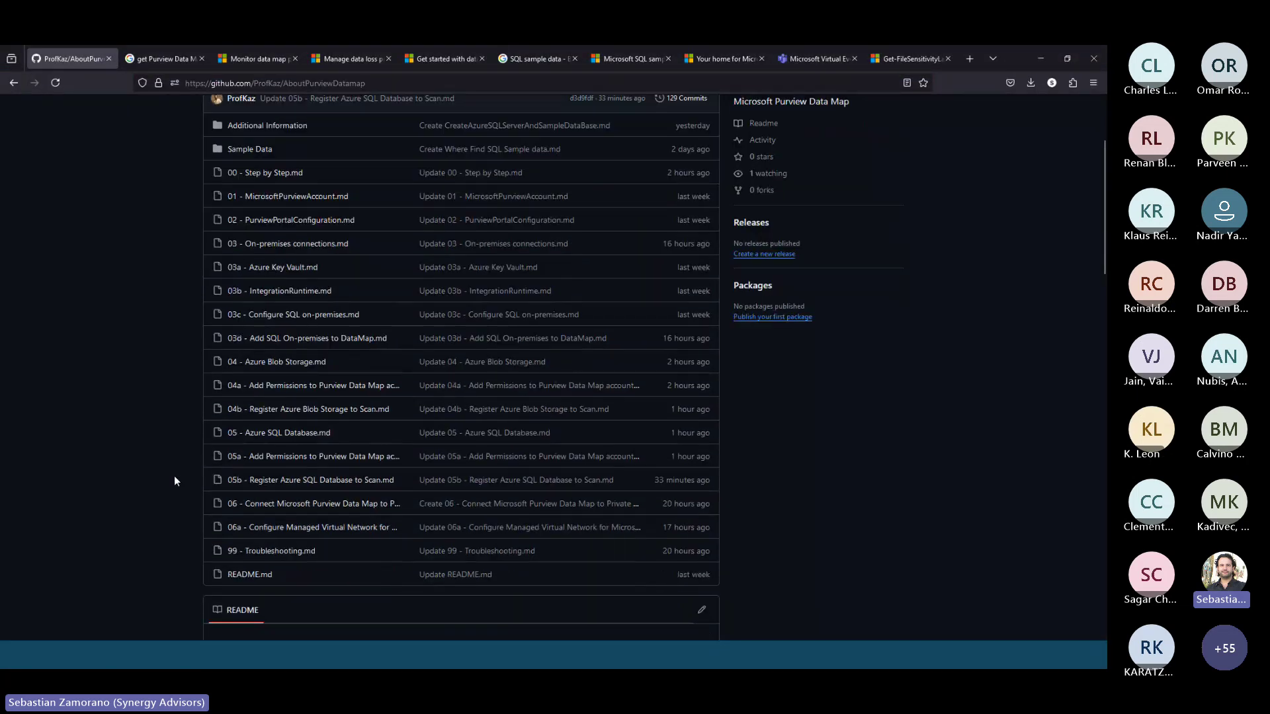
scroll(173, 475, down, 6)
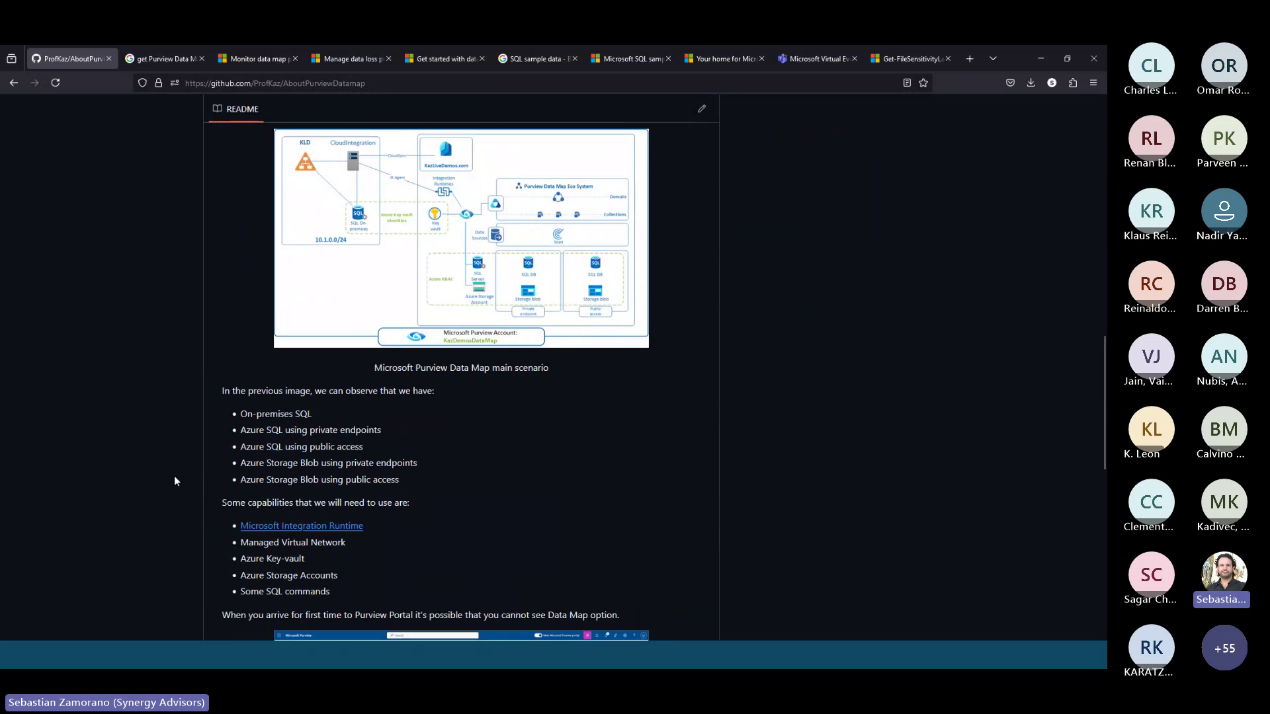
scroll(175, 481, down, 4)
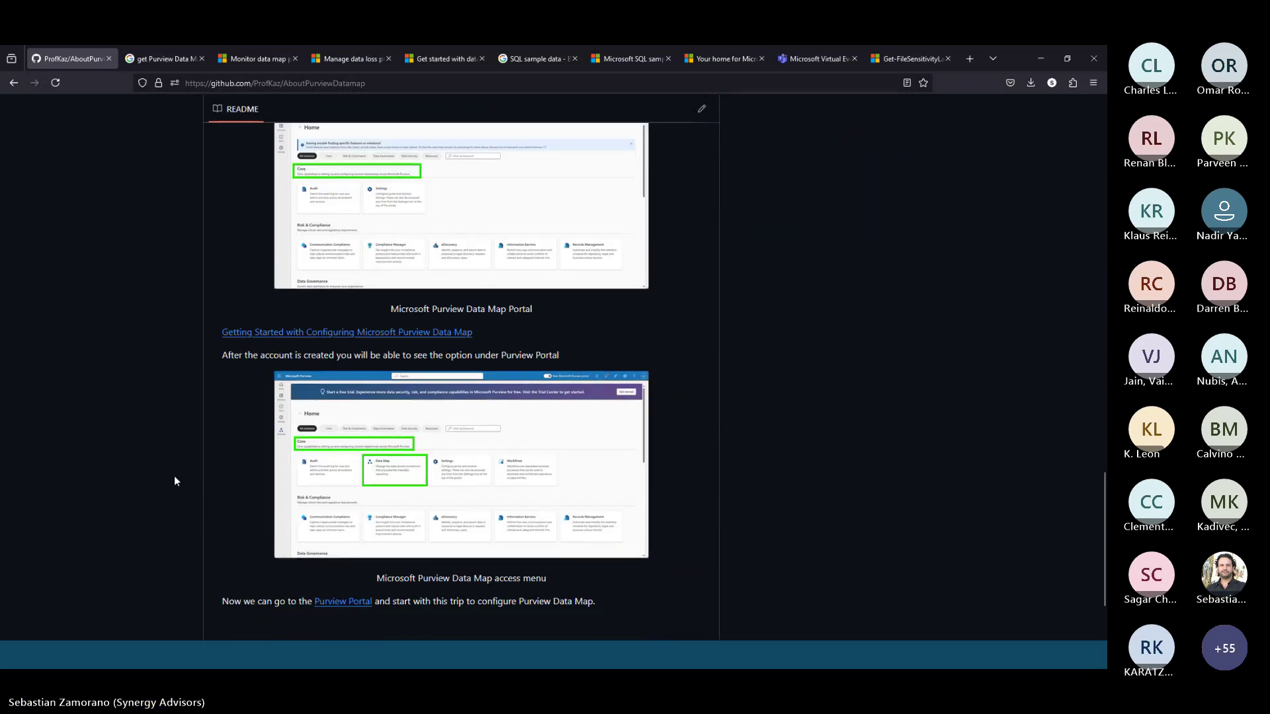
scroll(176, 481, up, 6)
scroll(175, 480, up, 15)
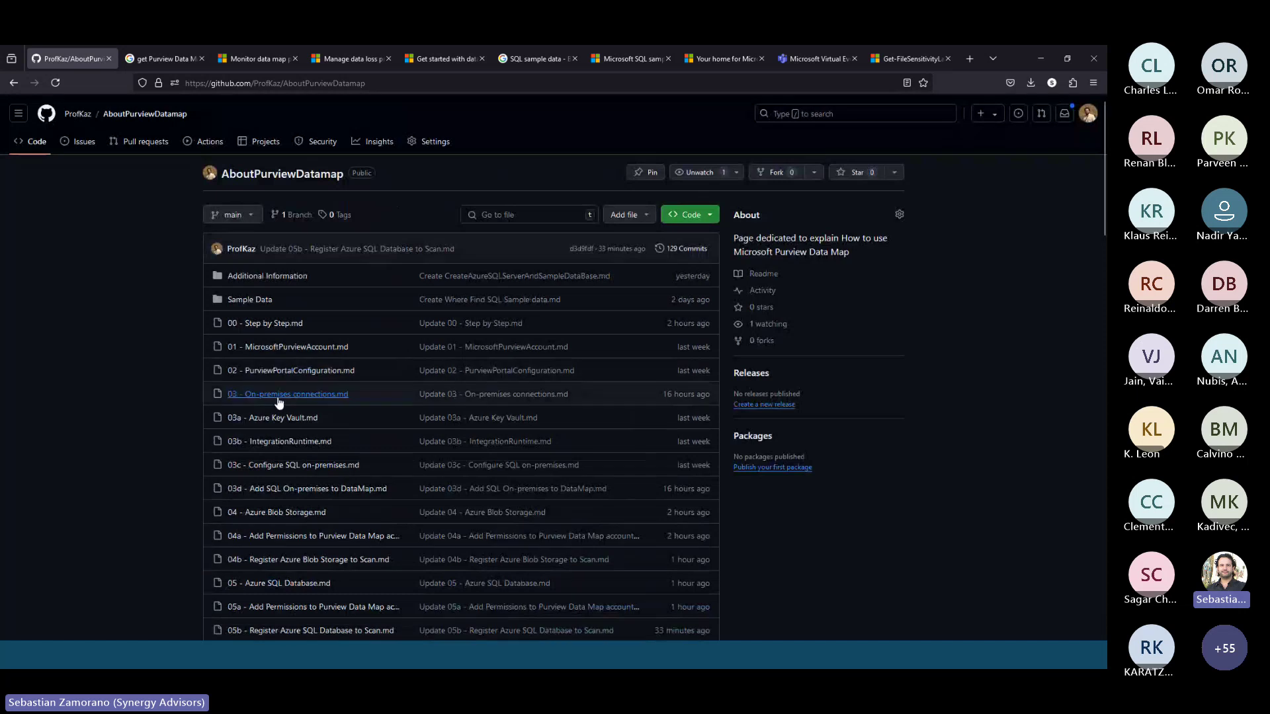
Read the 03a Azure Key Vault guide from the On-premises connections page, then minimize Firefox
click(278, 395)
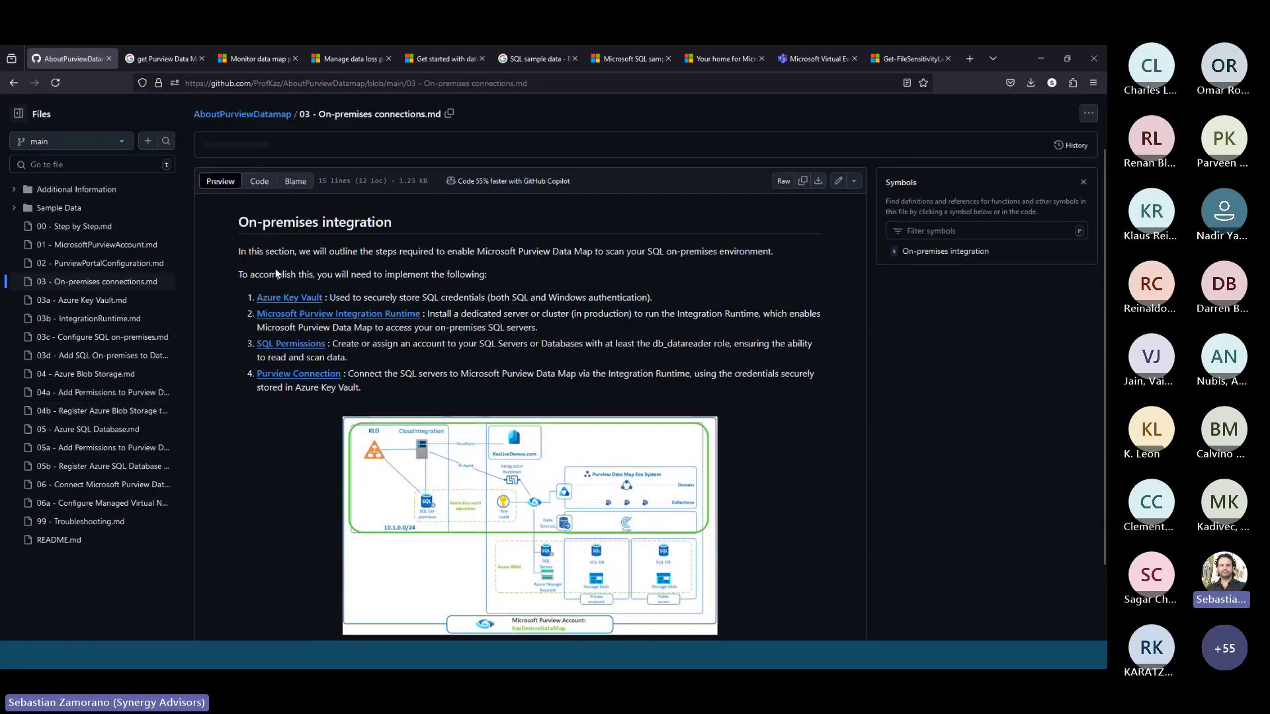
click(410, 299)
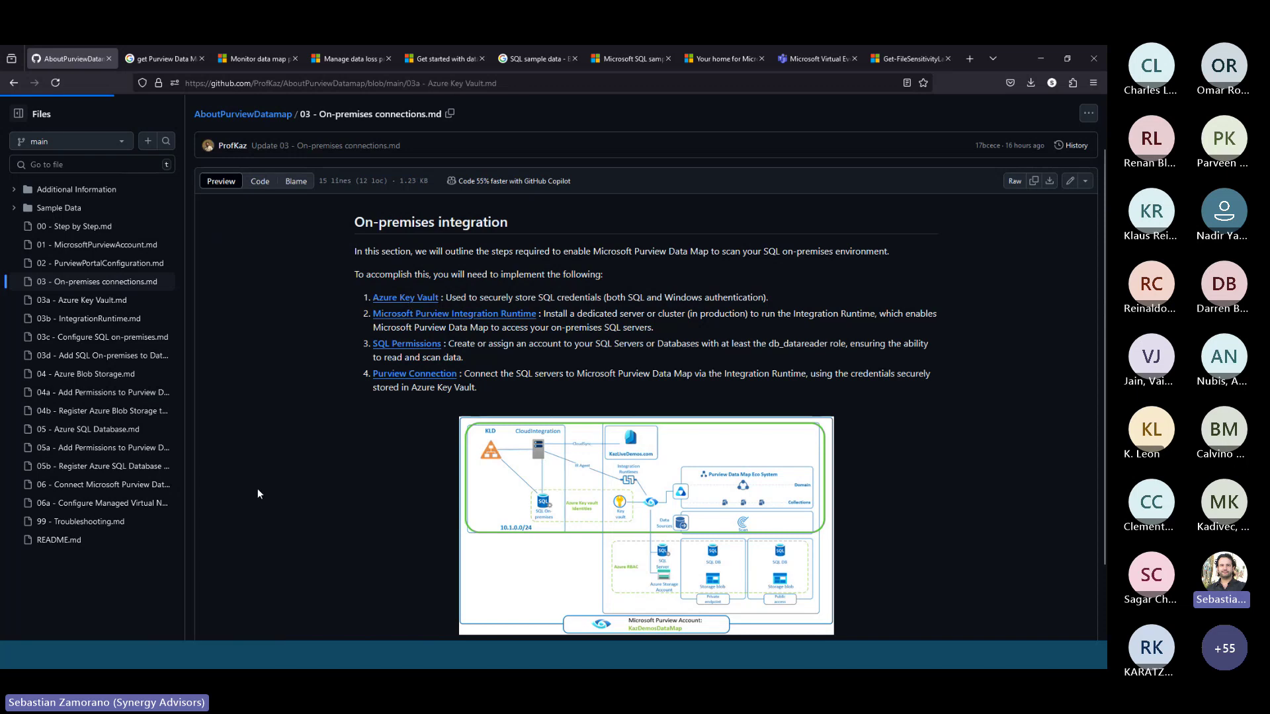
scroll(257, 488, down, 5)
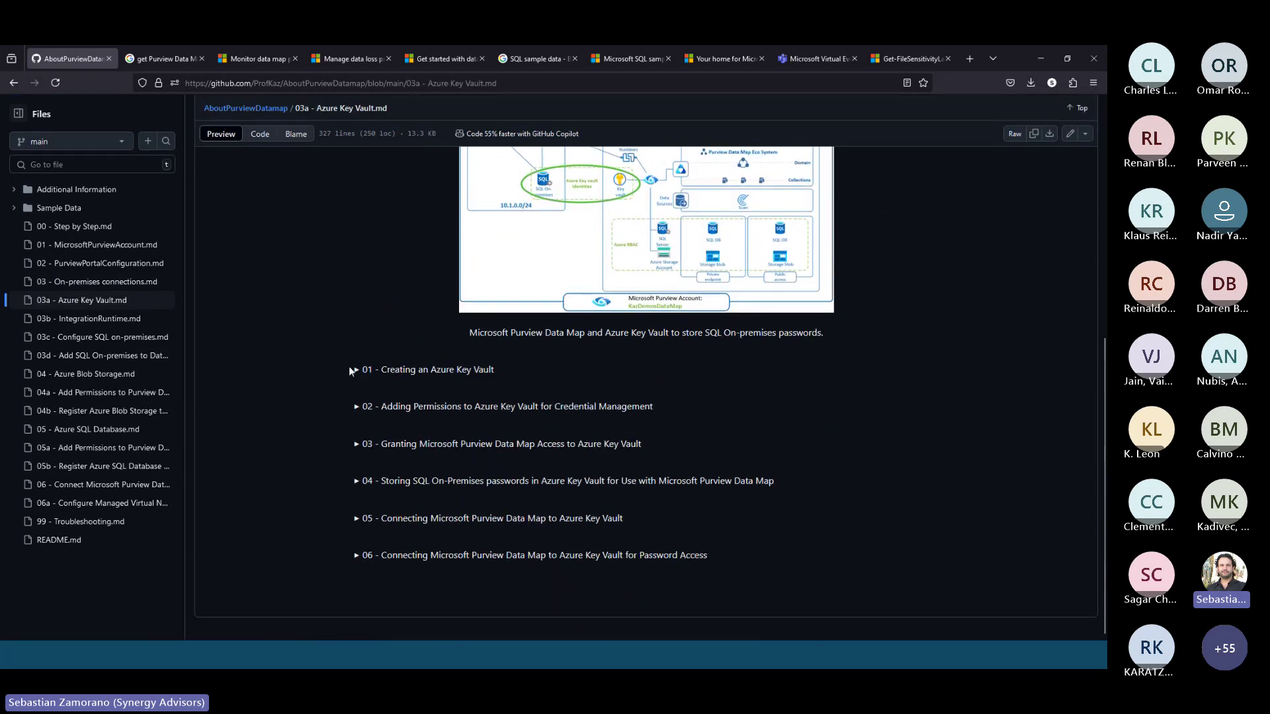
click(356, 370)
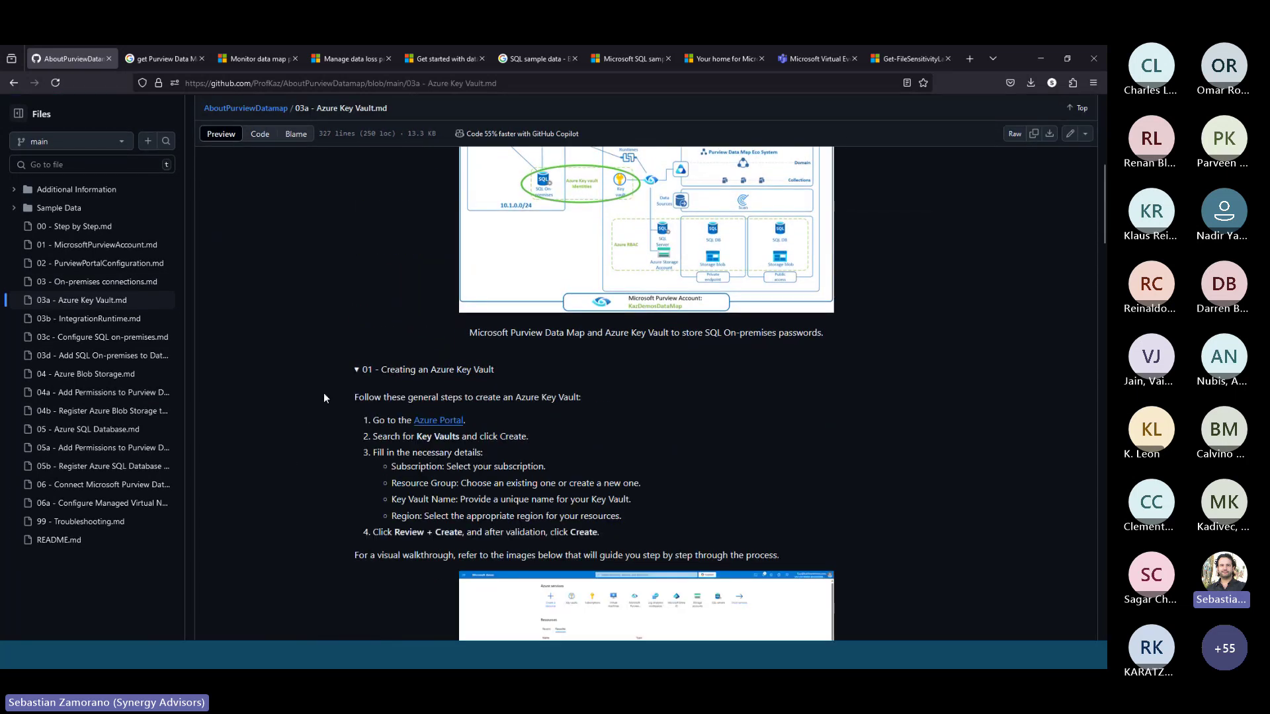
click(365, 371)
scroll(297, 389, up, 4)
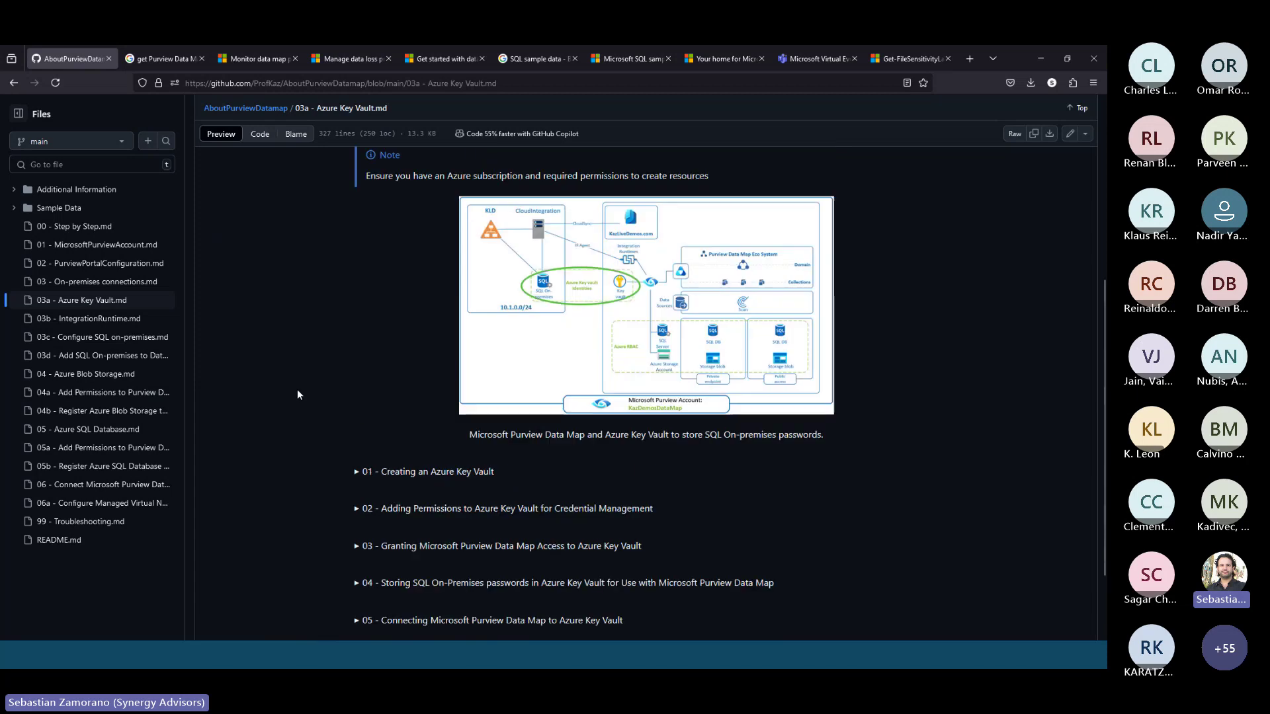
scroll(296, 389, up, 3)
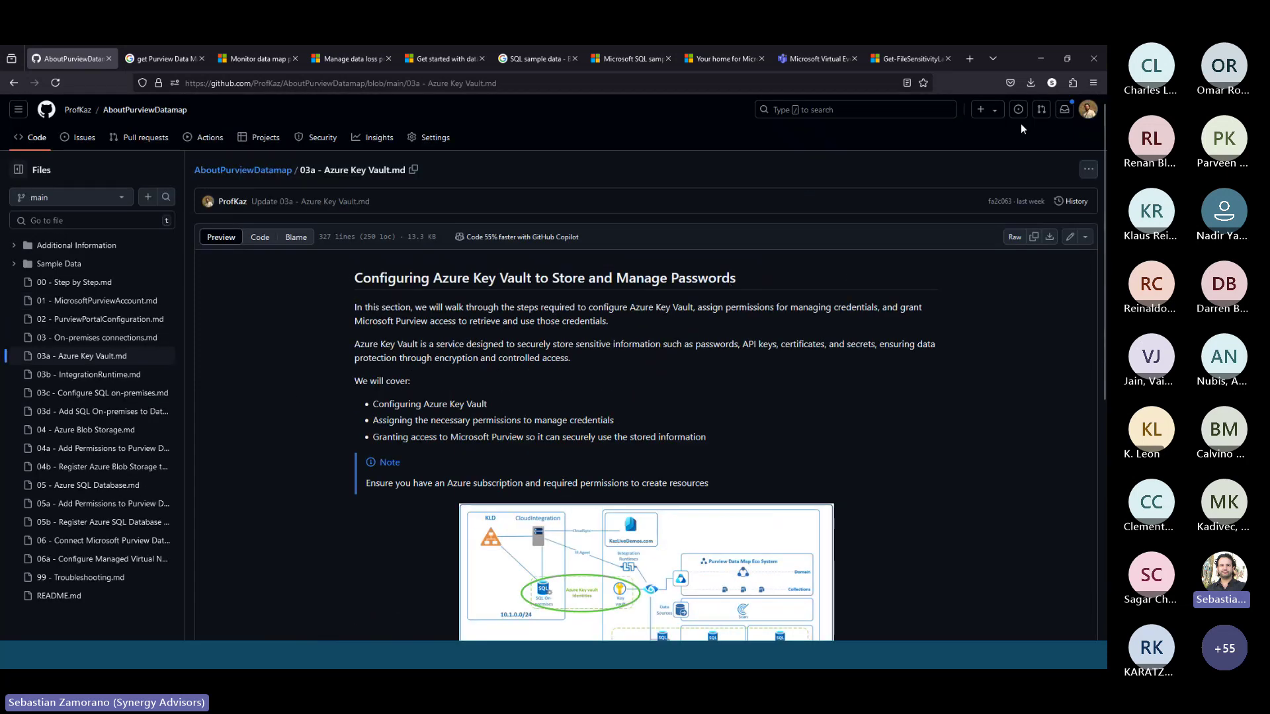
click(1042, 61)
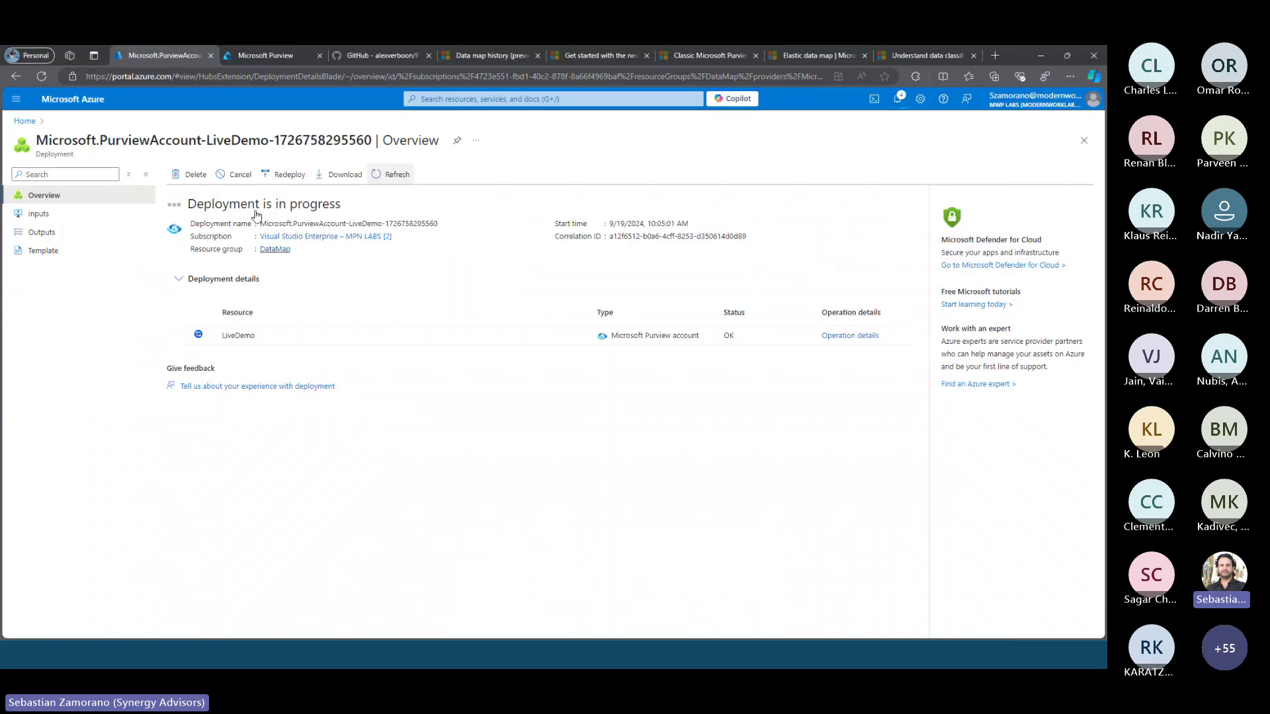
Trim the Purview tab's address to the portal home and show all solutions, briefly checking the deployment
click(273, 57)
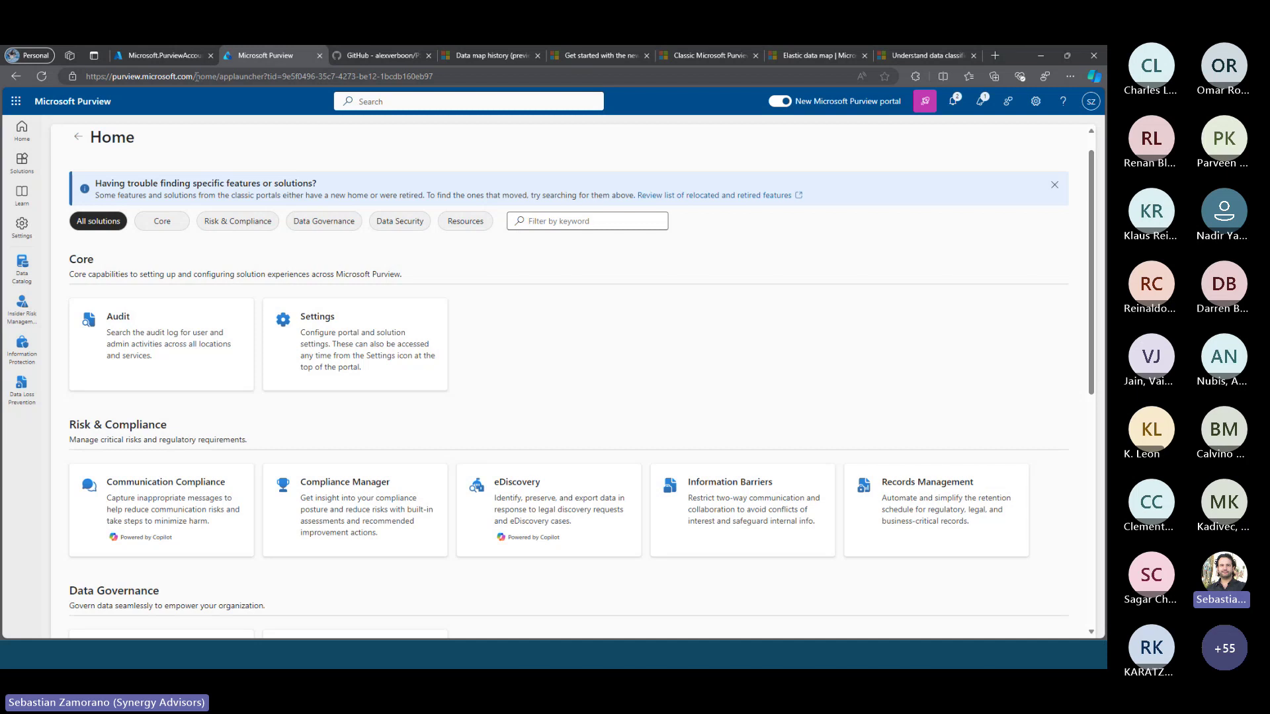
drag(197, 77, 497, 79)
key(BackSpace)
key(Return)
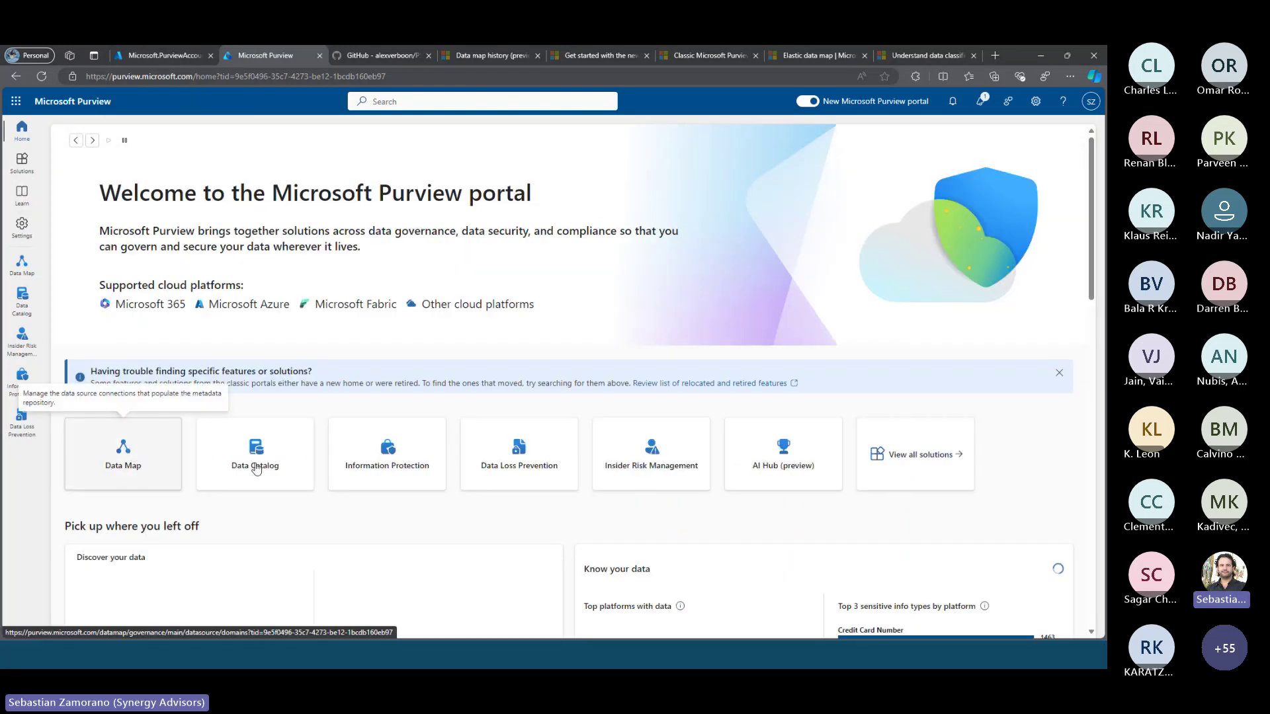
click(917, 458)
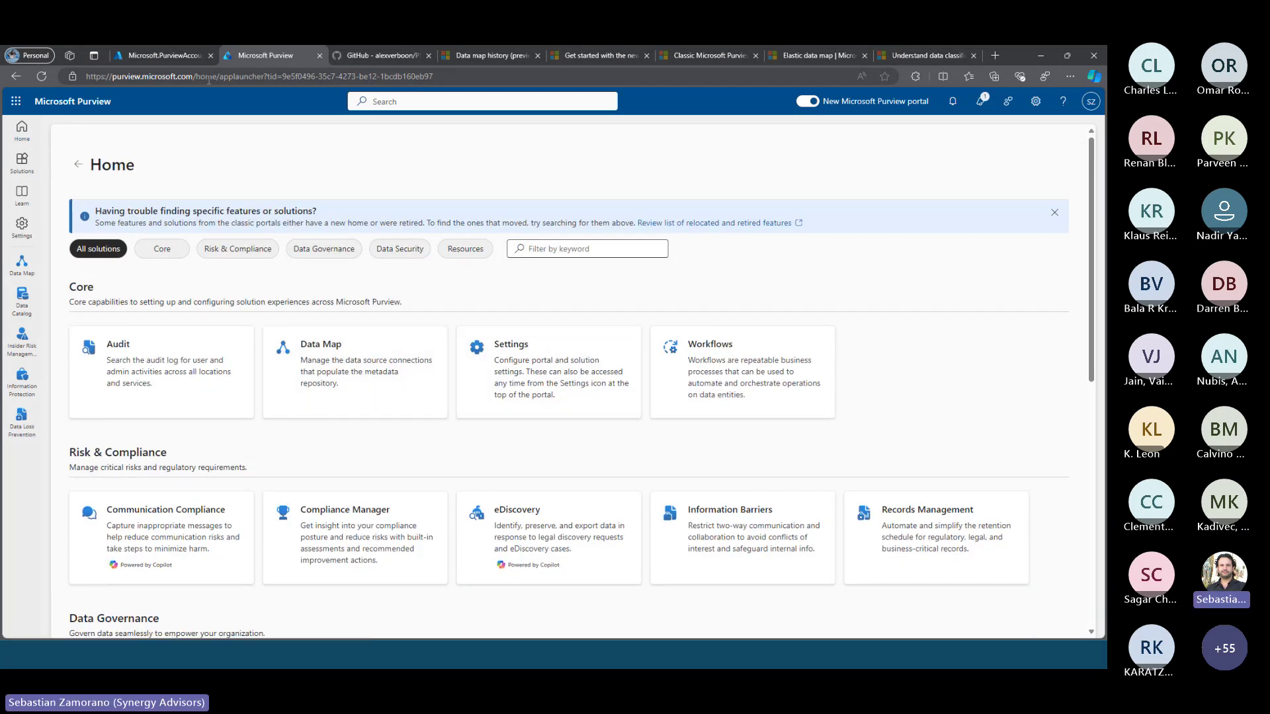
click(180, 50)
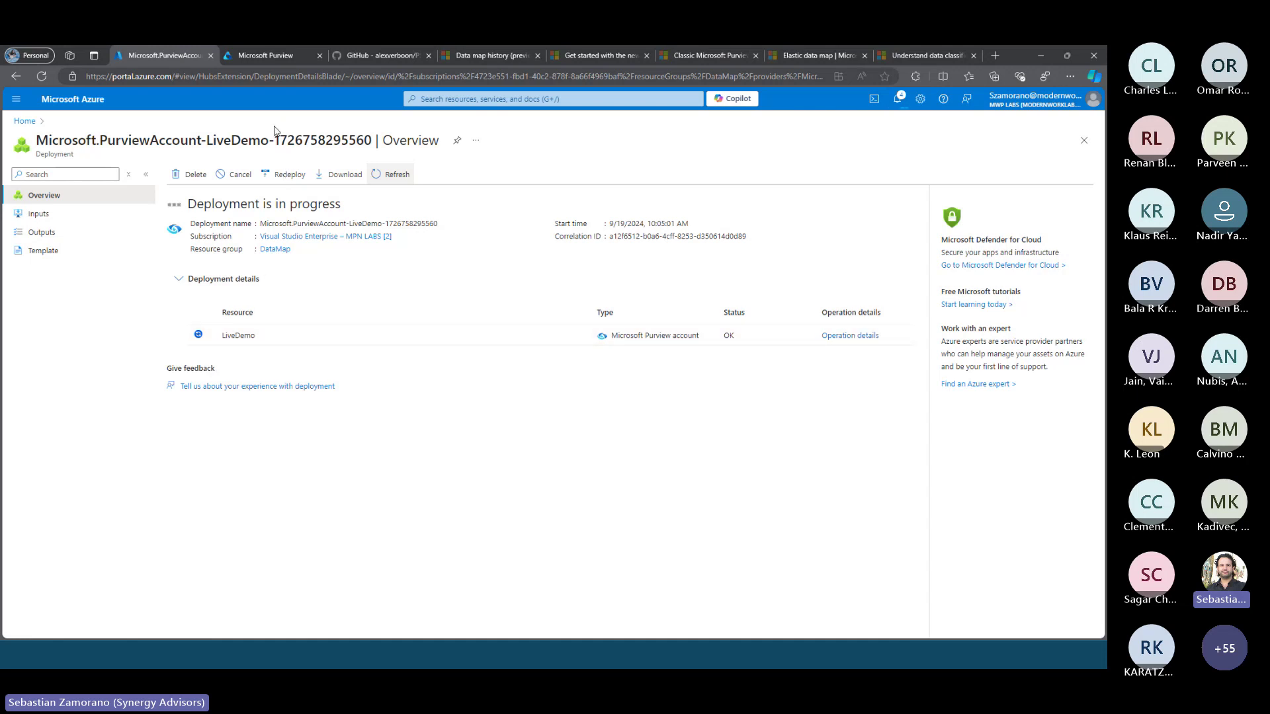
click(267, 57)
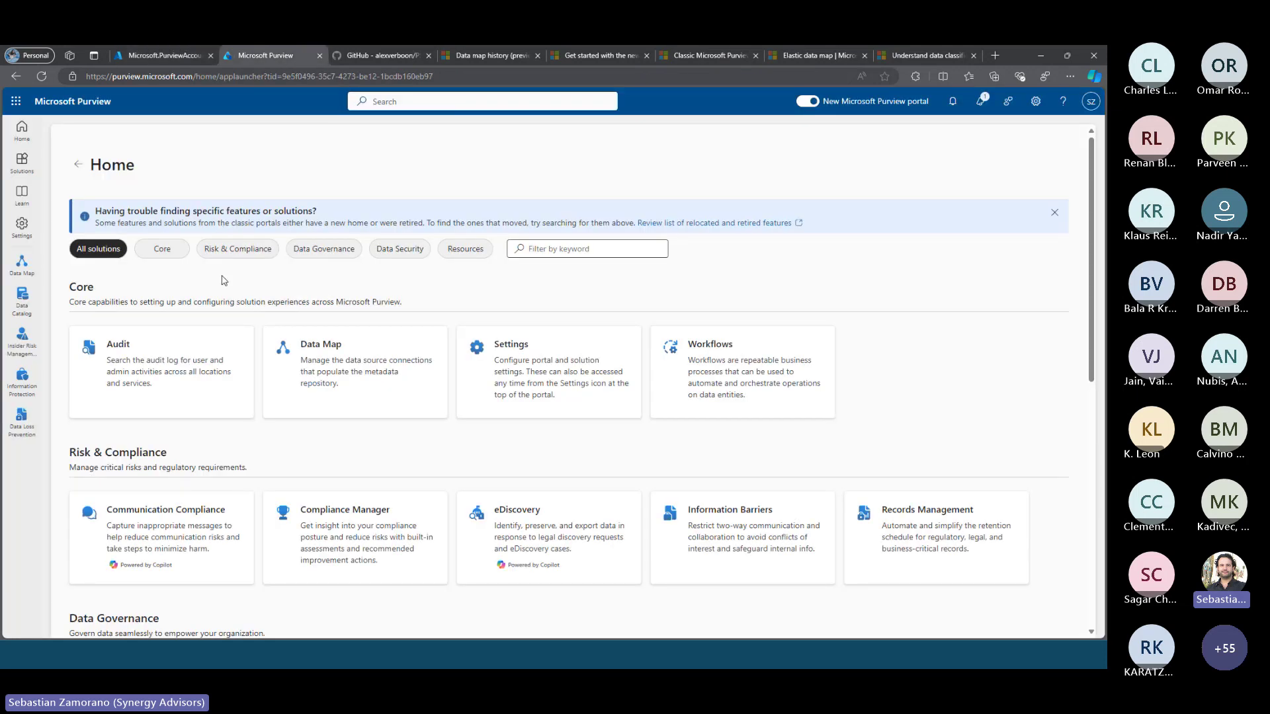
Open the Data Map Domains page, then check the Azure deployment tab
click(362, 375)
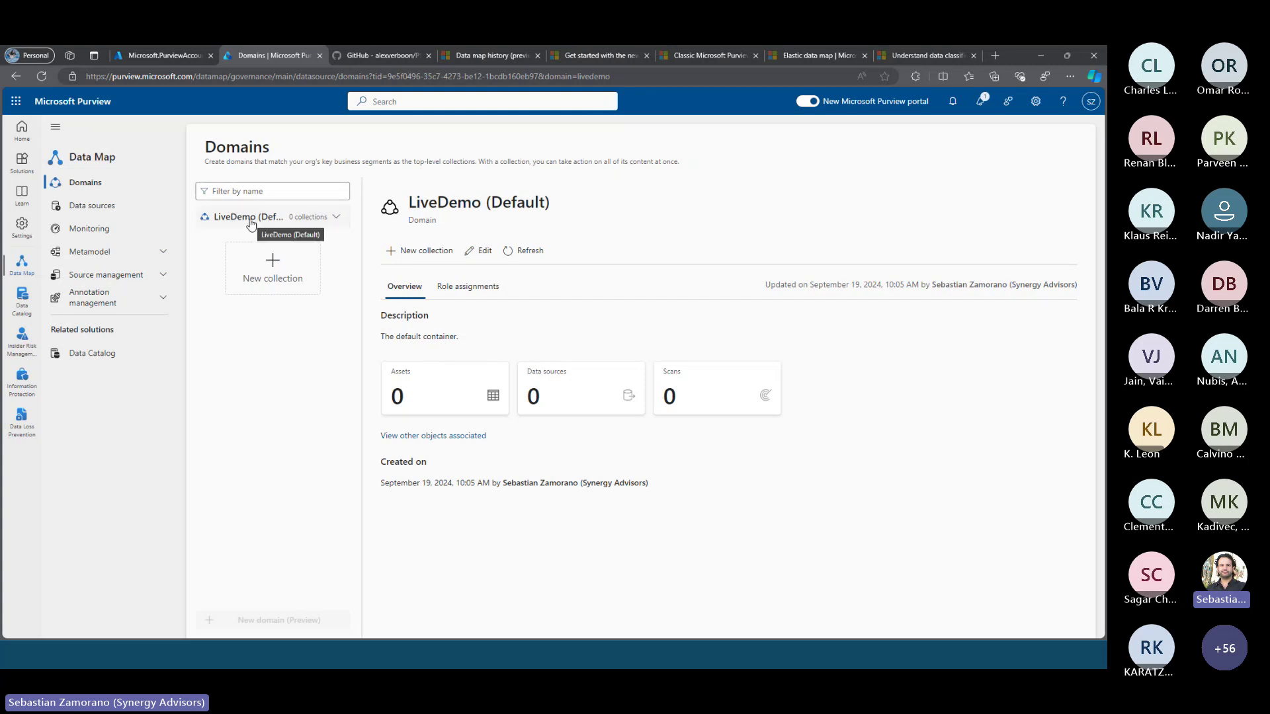
click(181, 58)
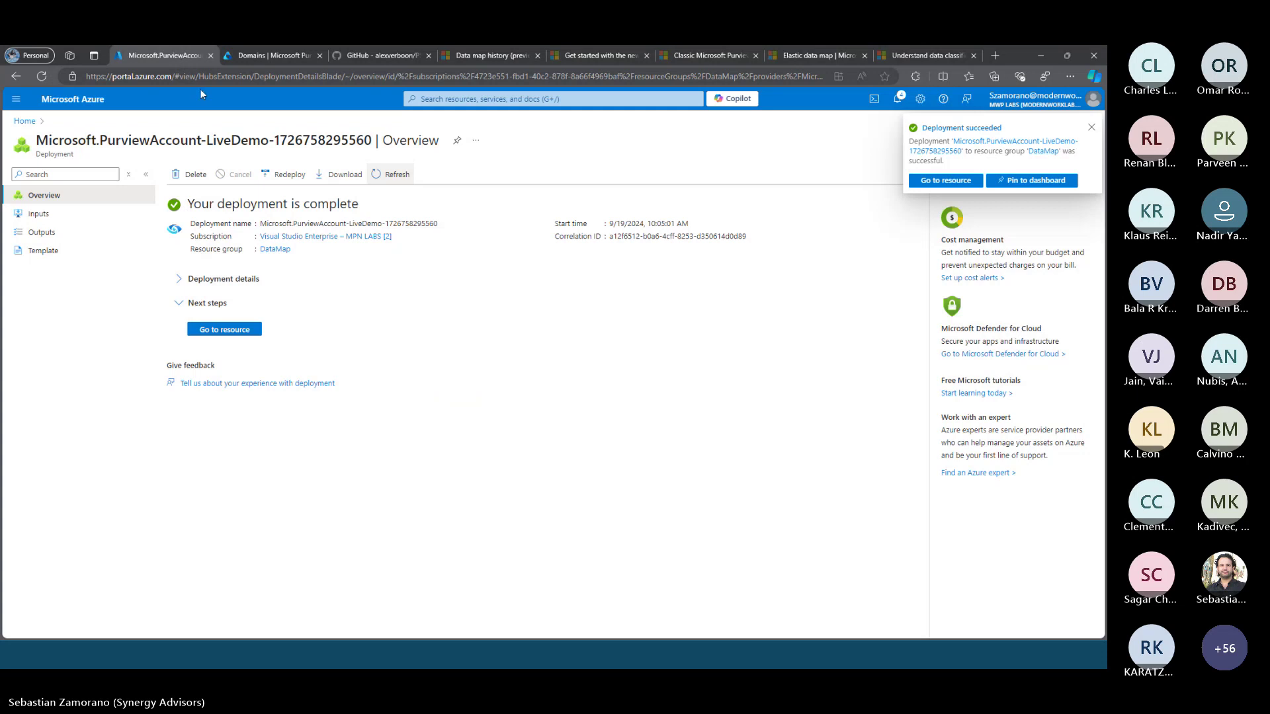
Return the Azure tab to its home page and go back to Purview's Domains page
click(27, 123)
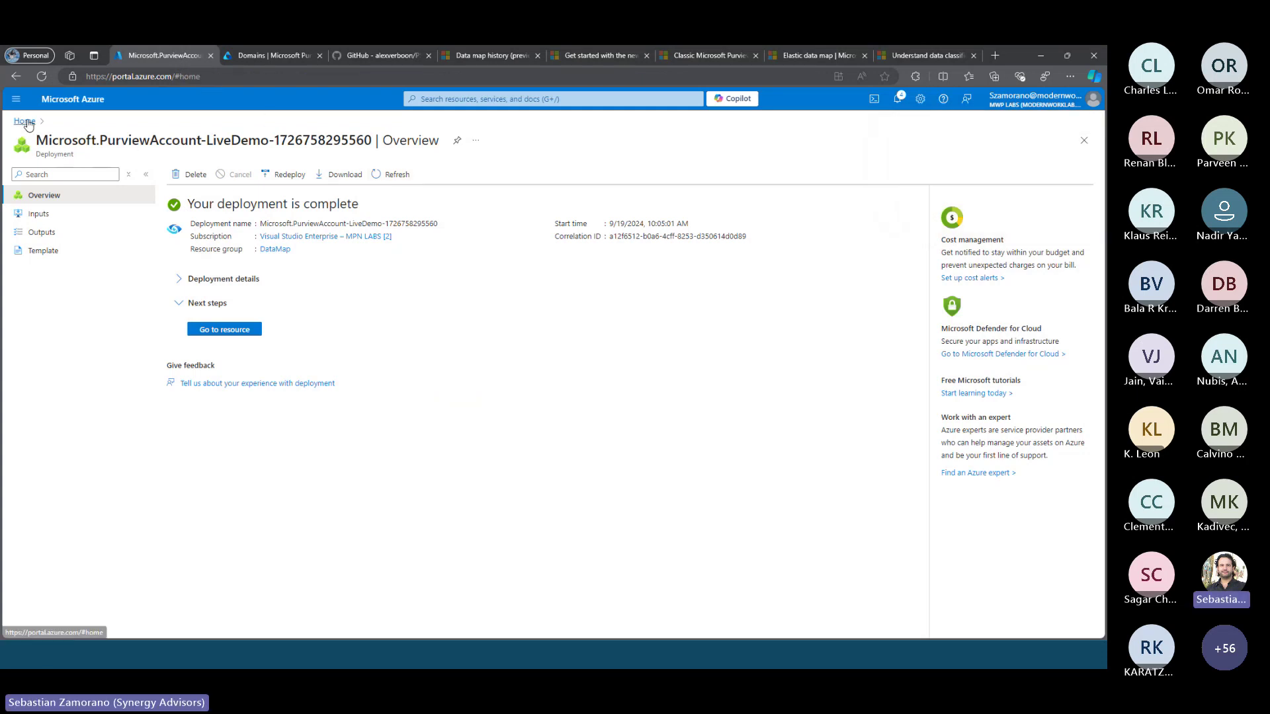
click(254, 58)
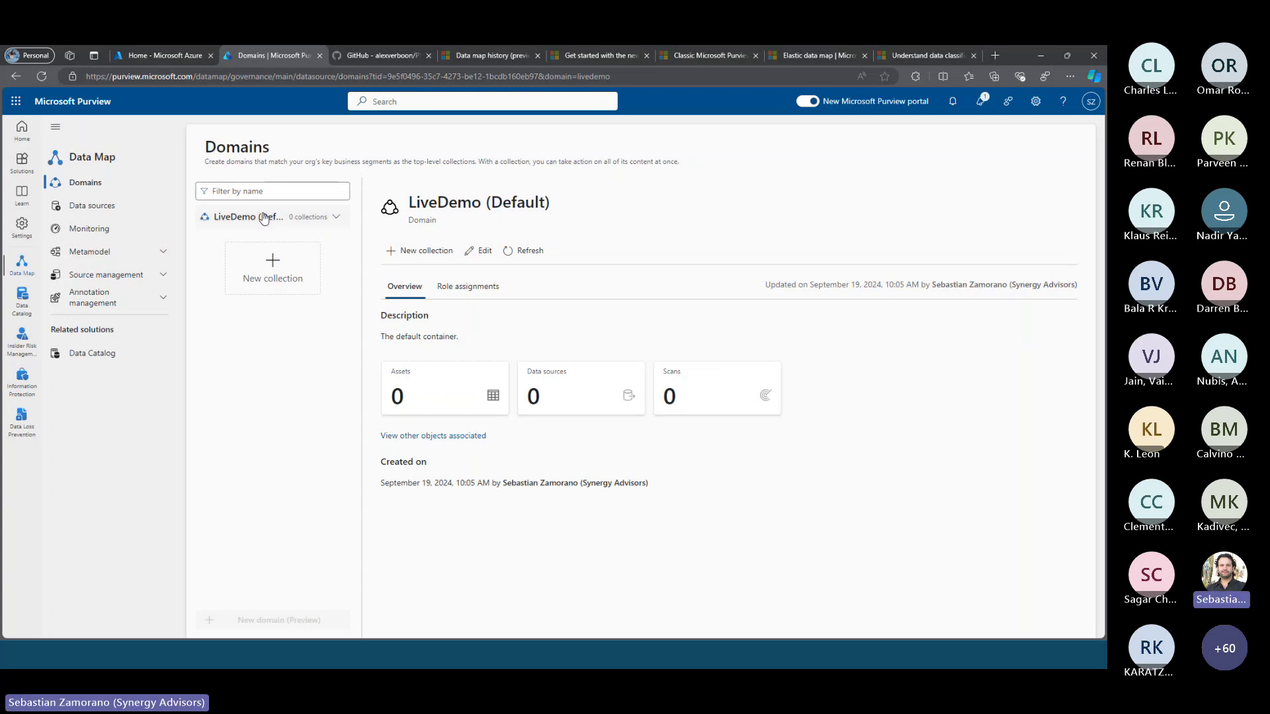
Create an 'On-premises' collection under LiveDemo with the matching user as collection admin
click(277, 281)
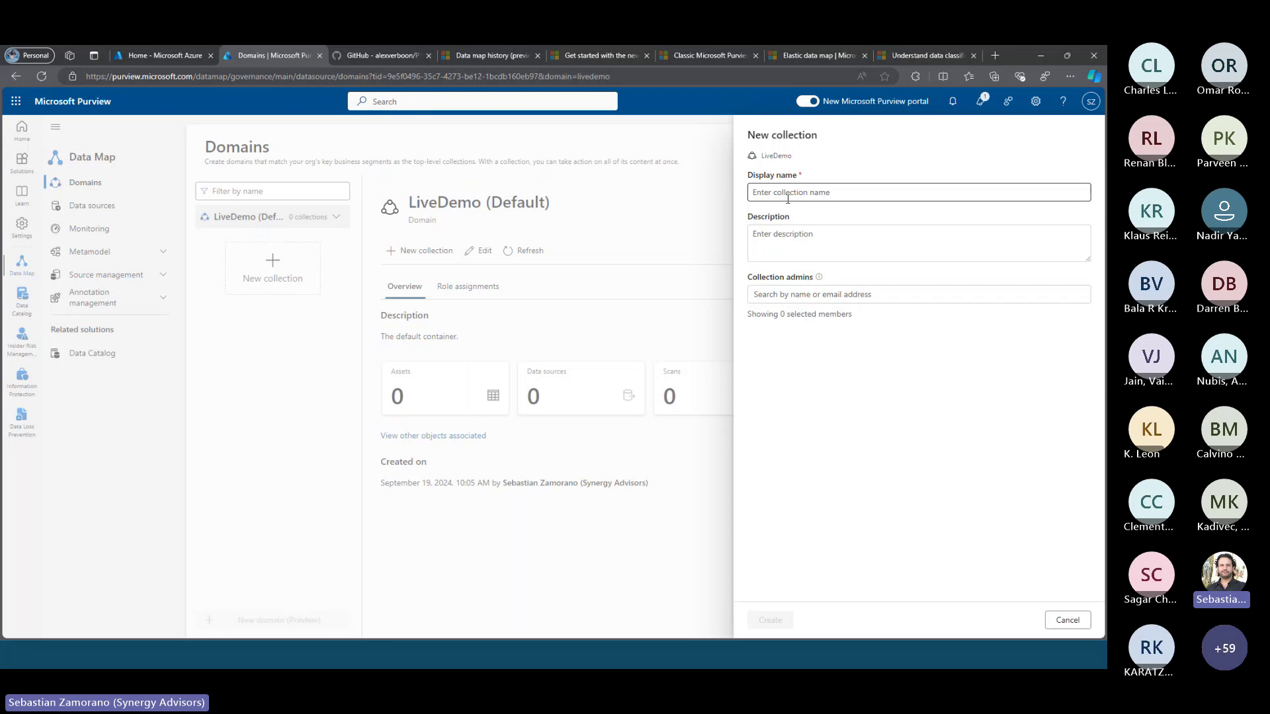
click(788, 197)
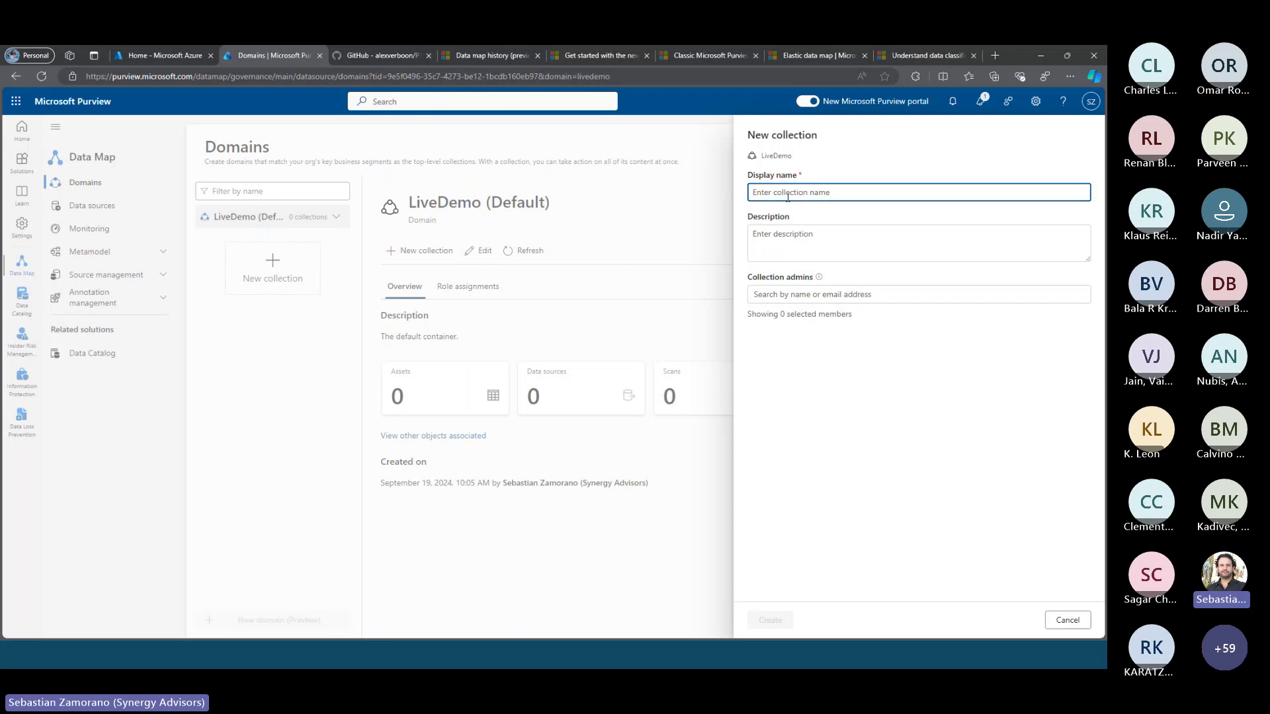
text(On-premises)
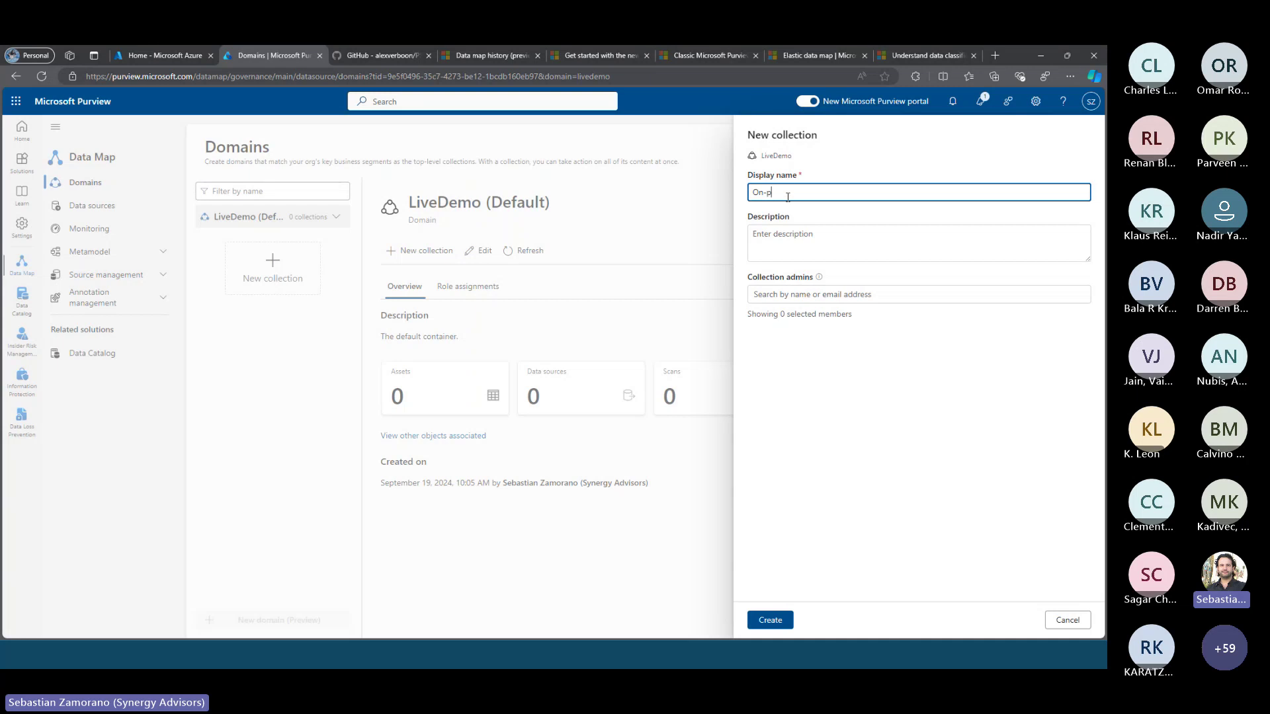
click(798, 296)
text(sebastia)
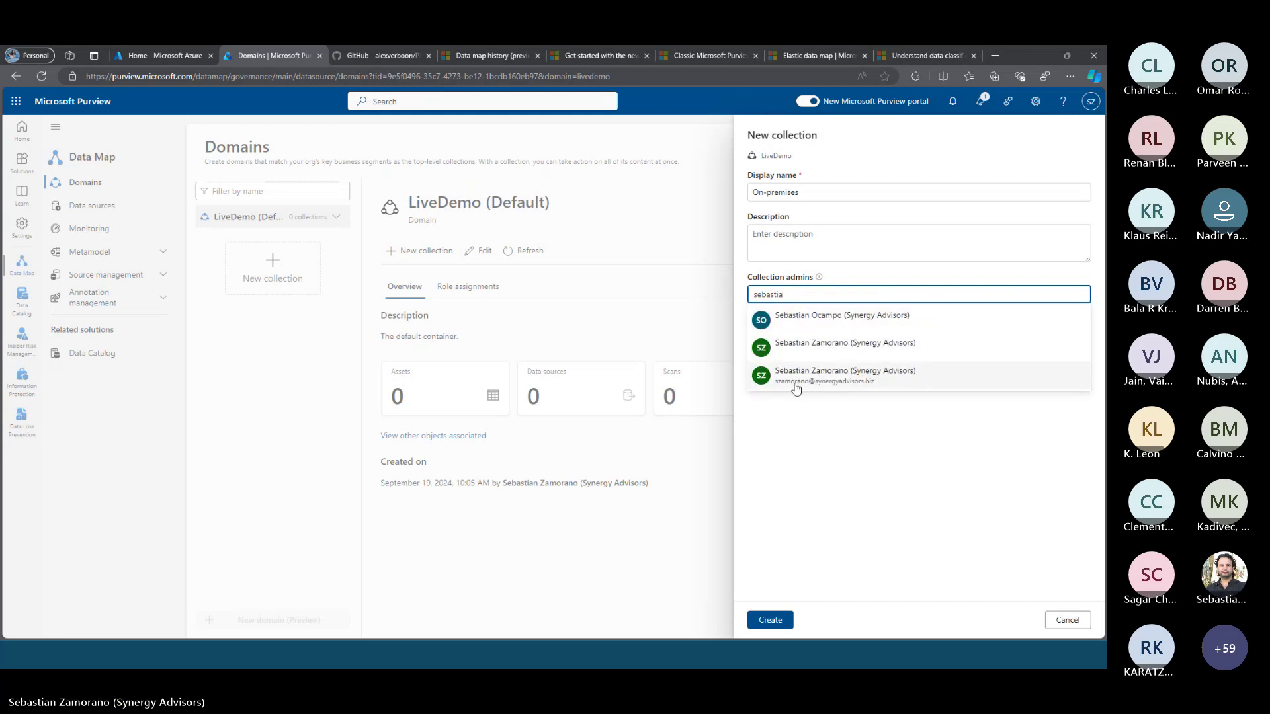
click(787, 349)
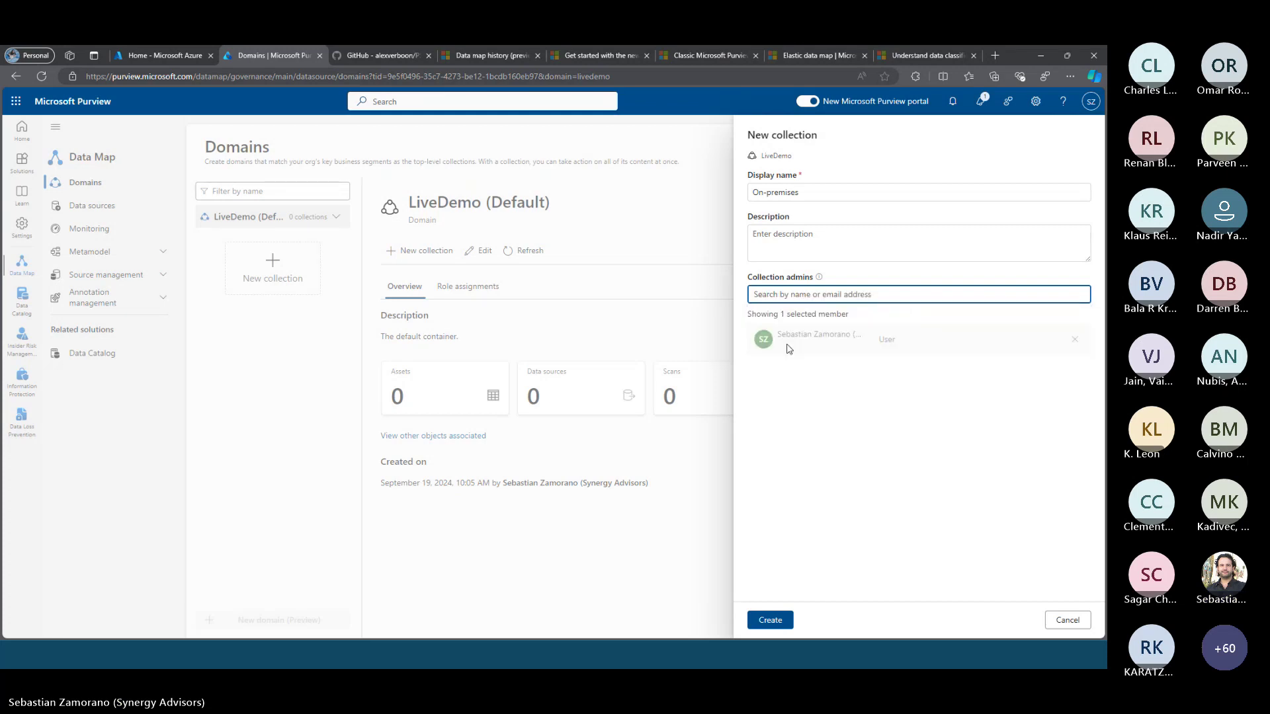
click(766, 622)
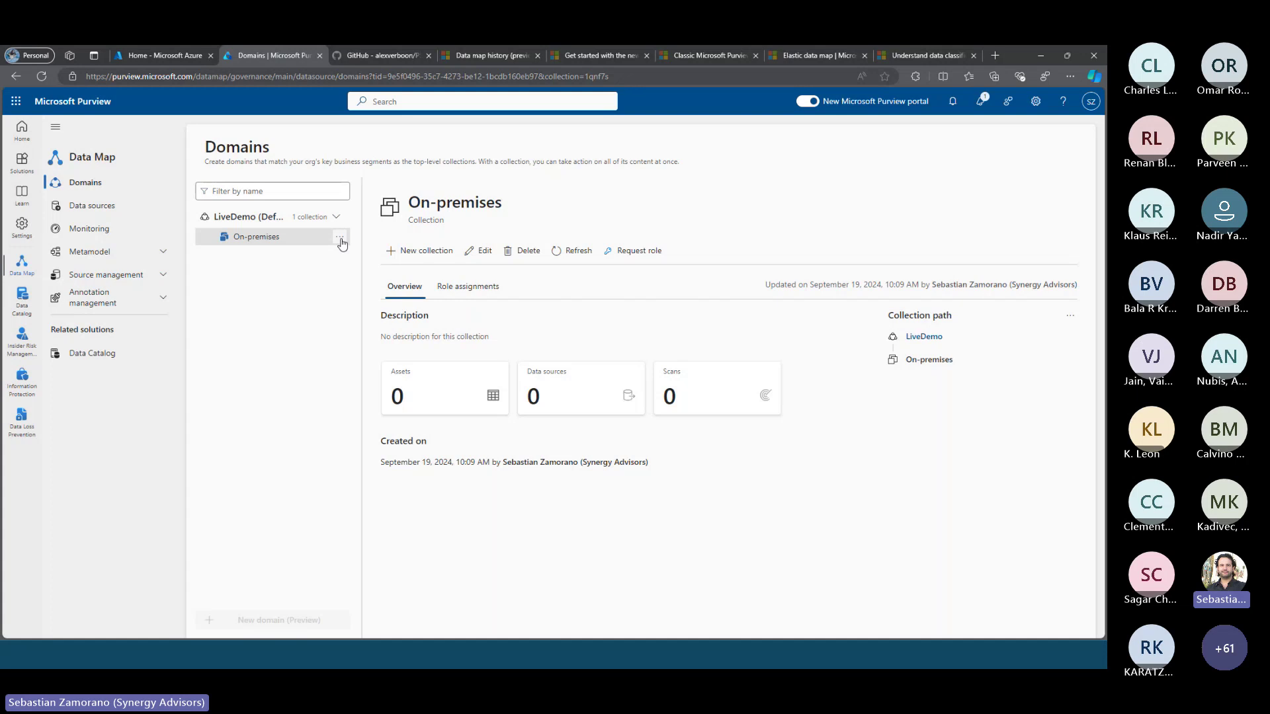
Add a subcollection 'Dataceneter 01' under On-premises
click(340, 239)
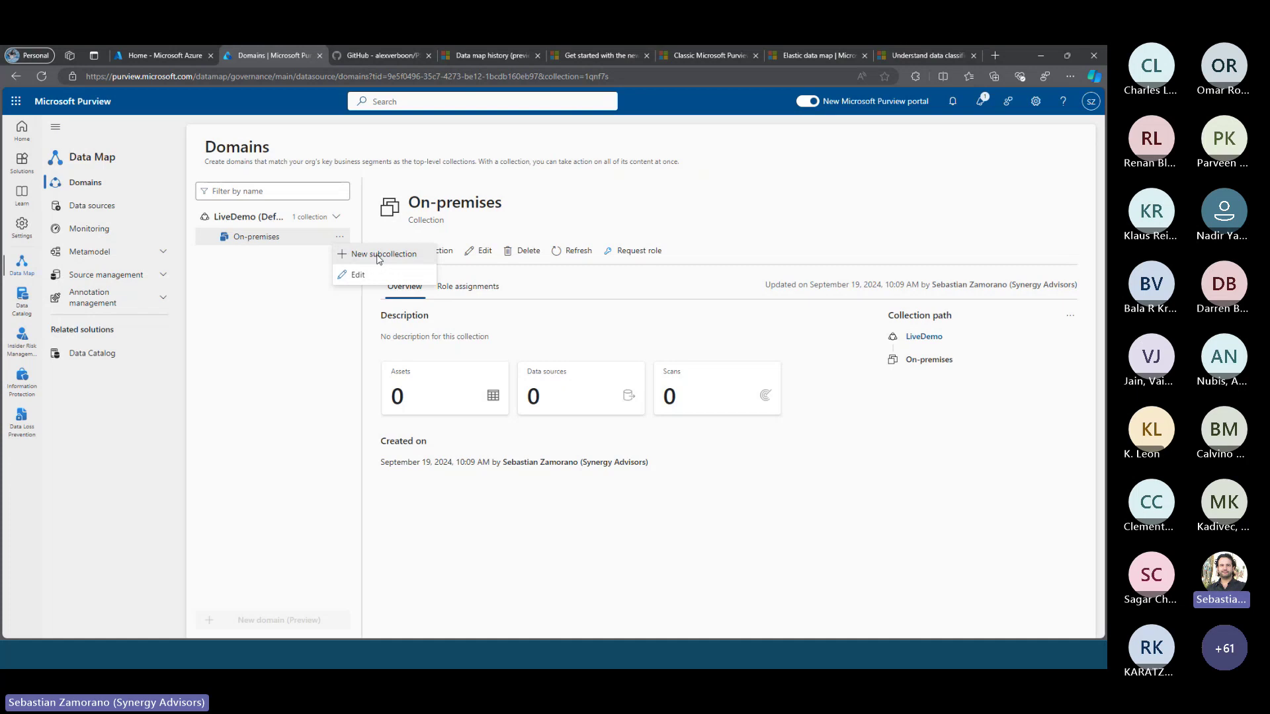
click(410, 252)
click(769, 194)
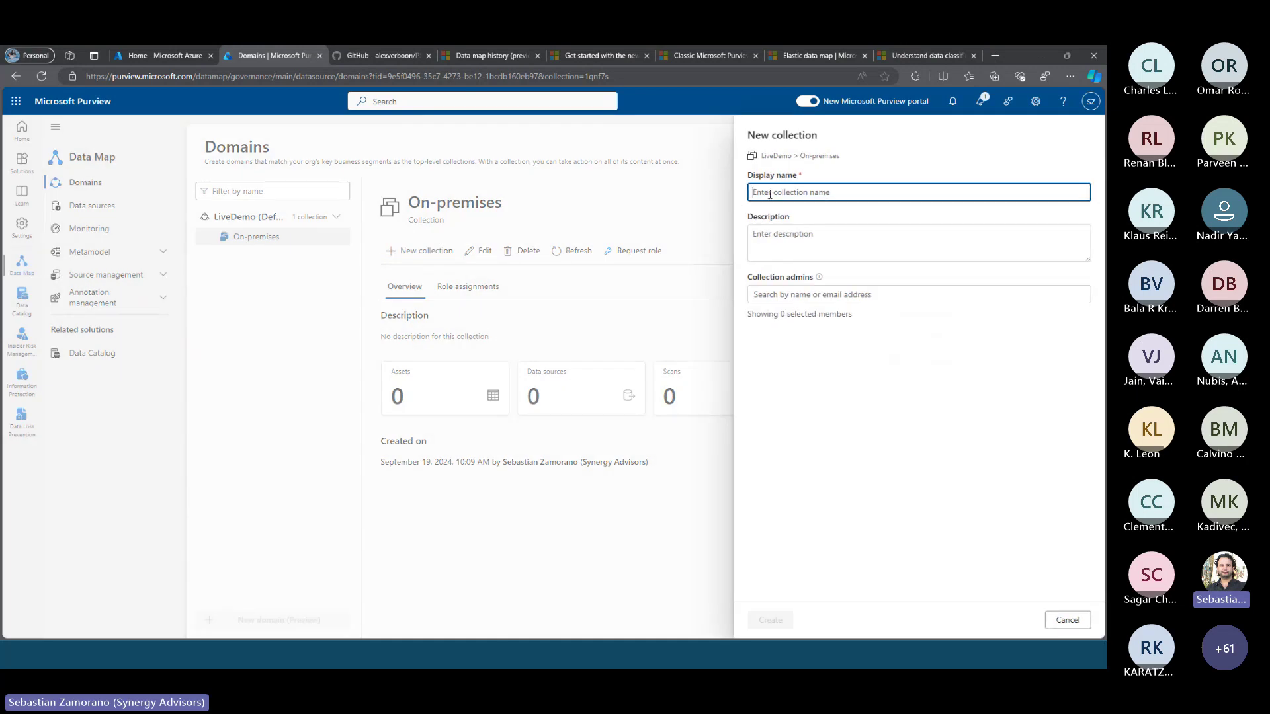
text(D)
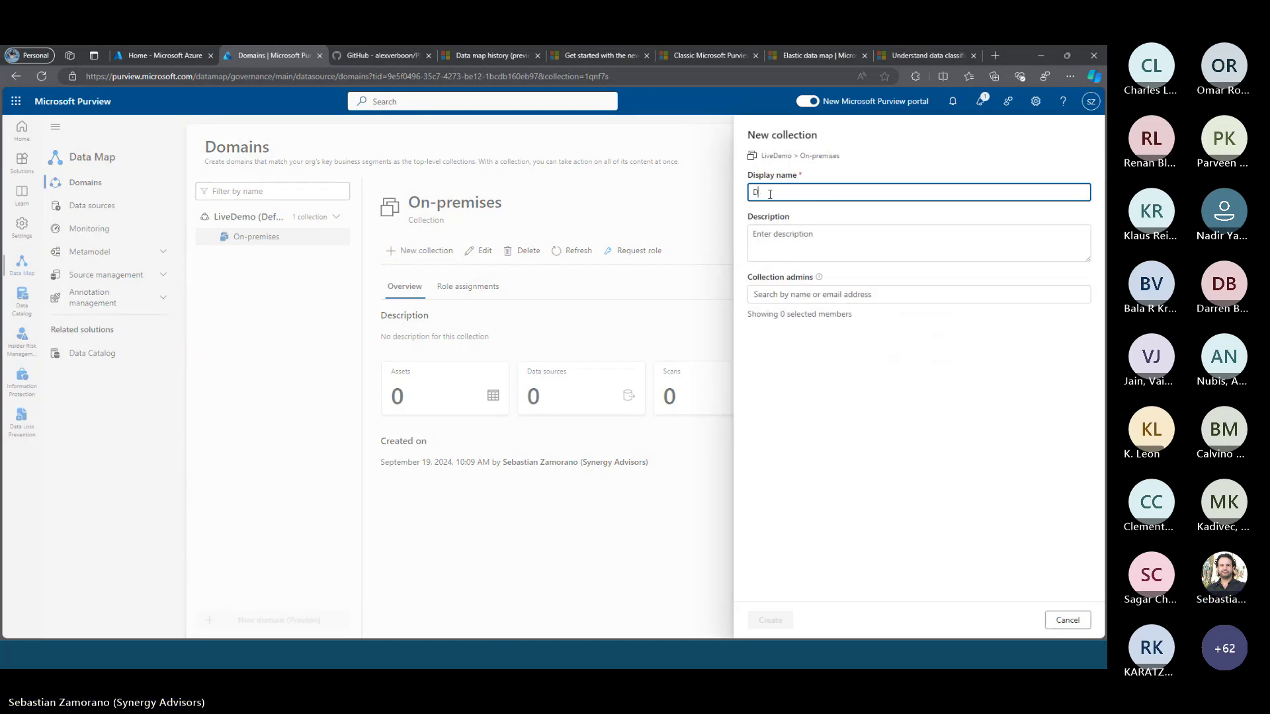
text(ataceneter 01)
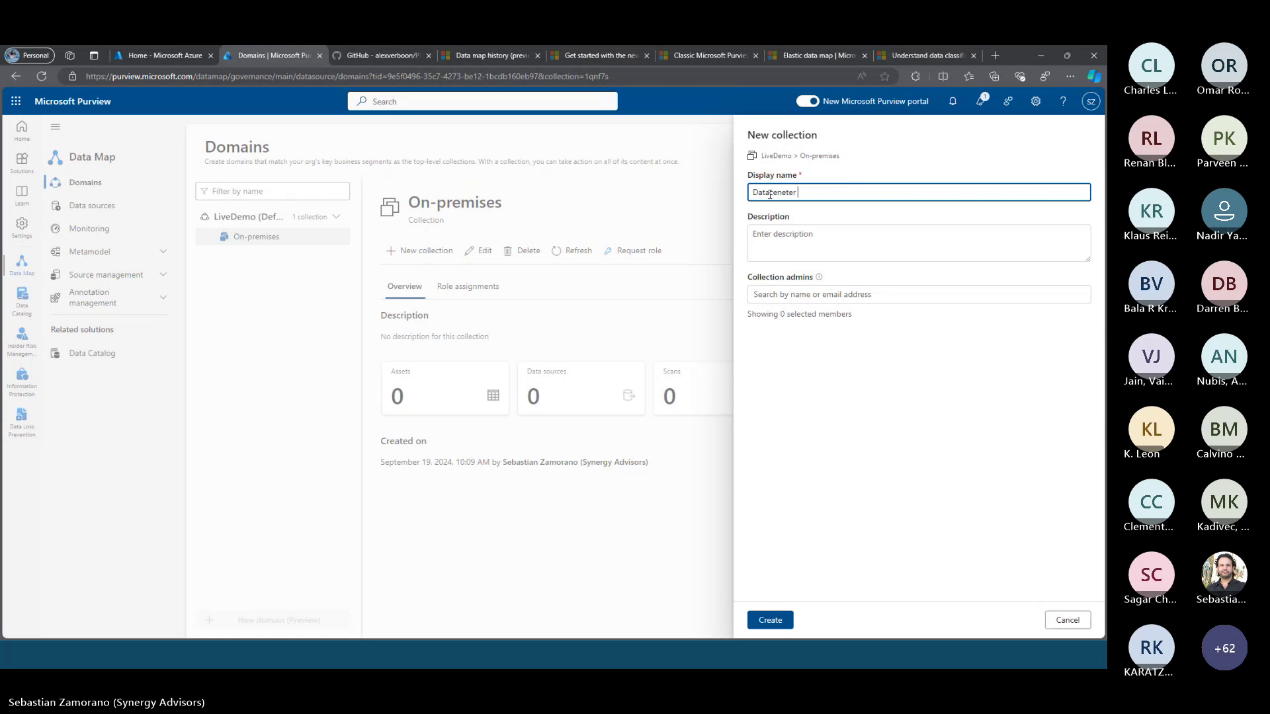
click(770, 619)
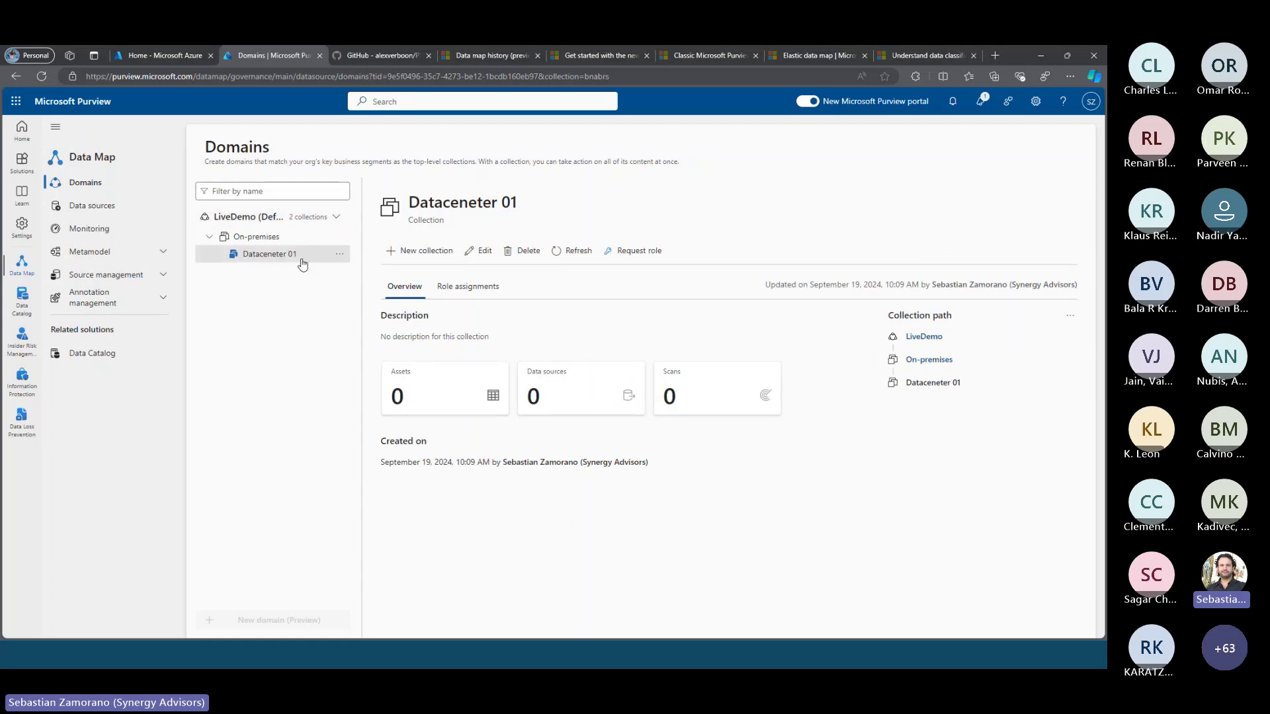
Add a second subcollection, Datacenter 02, under On-premises
click(296, 237)
click(340, 237)
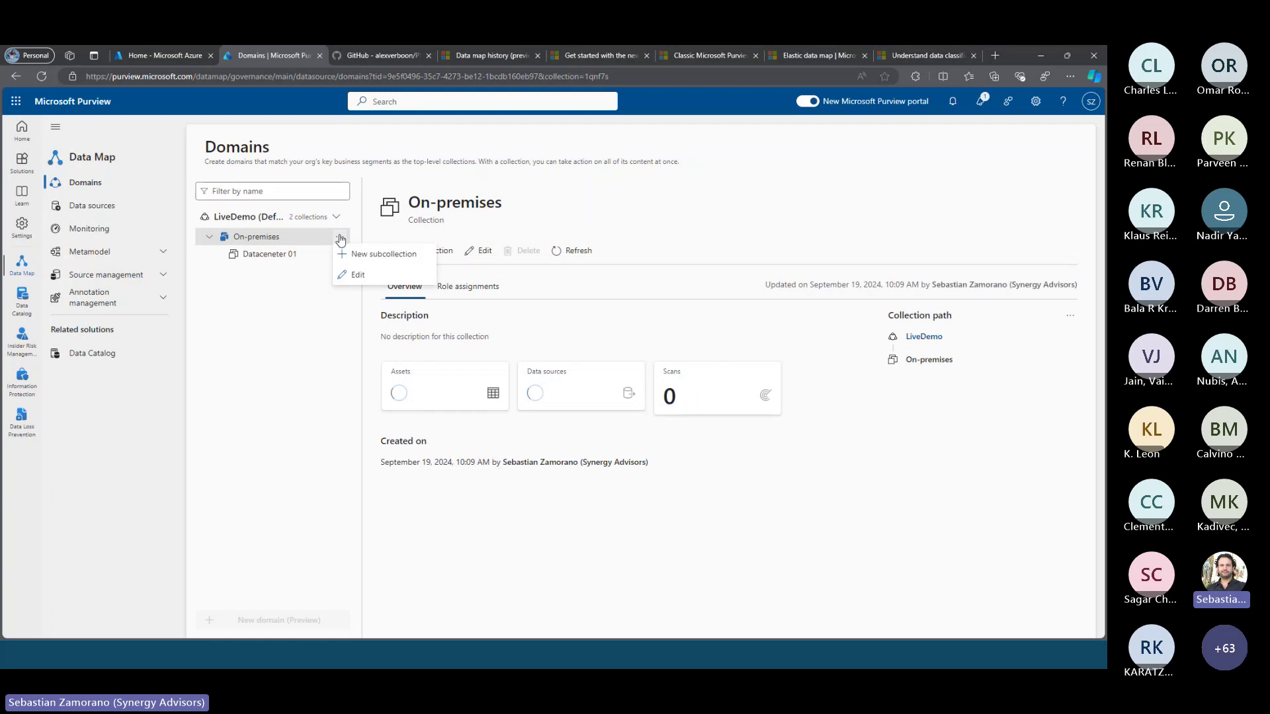
click(377, 258)
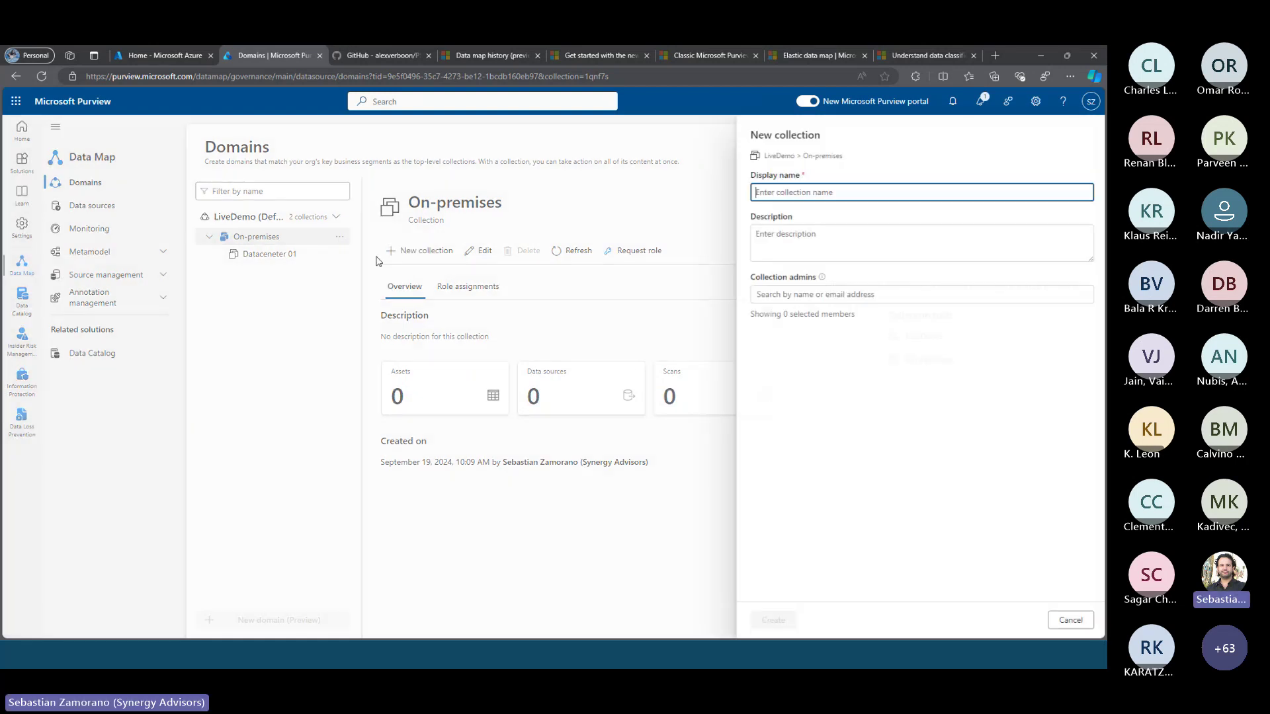
click(790, 192)
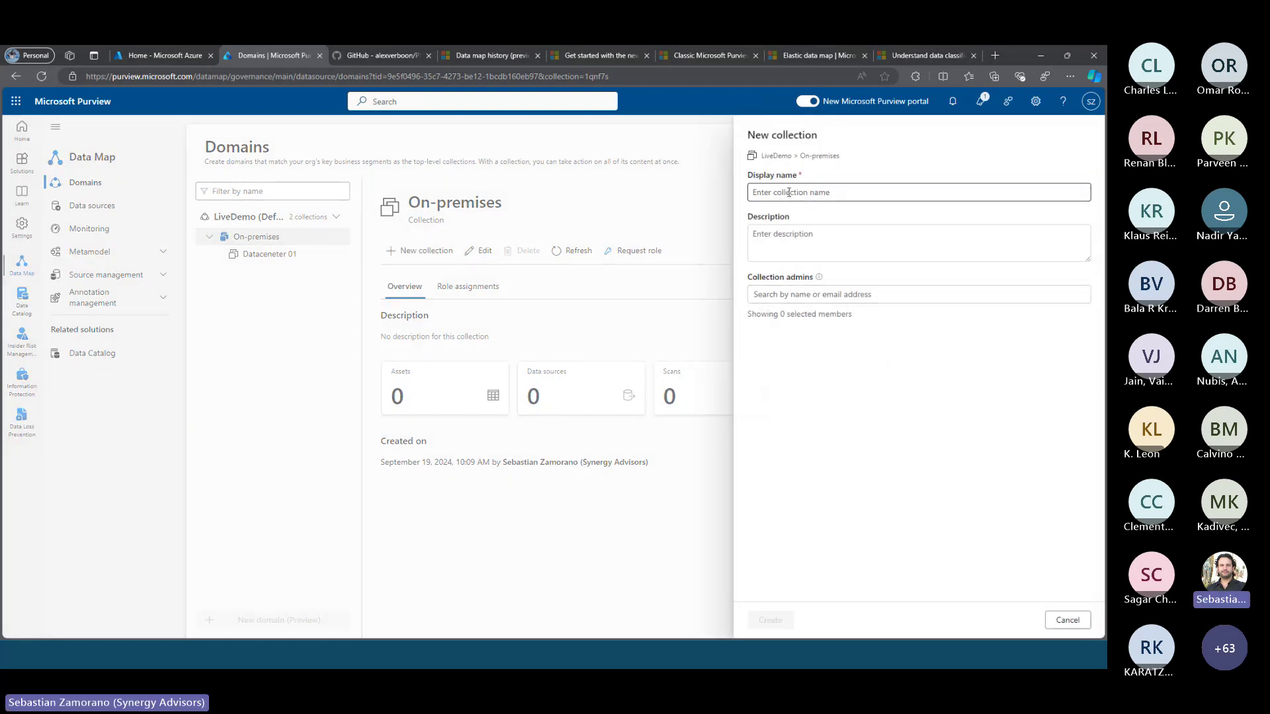
text(Datacen)
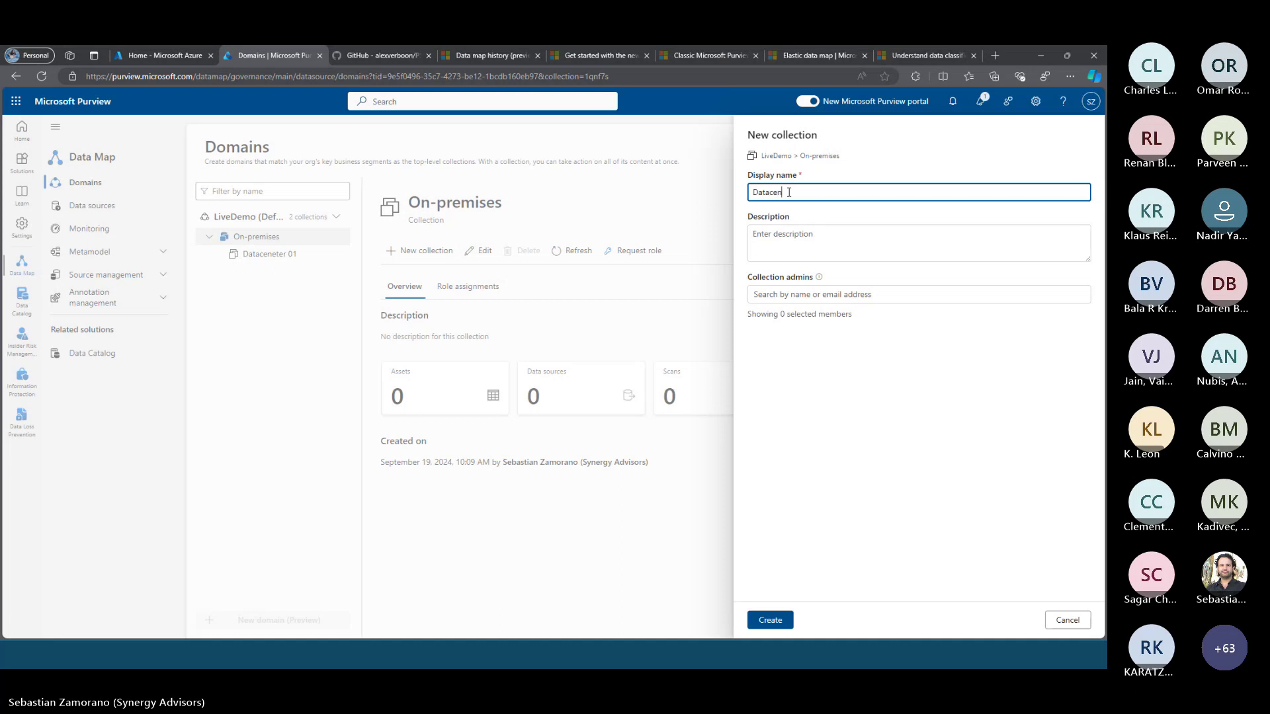
text(ter 01)
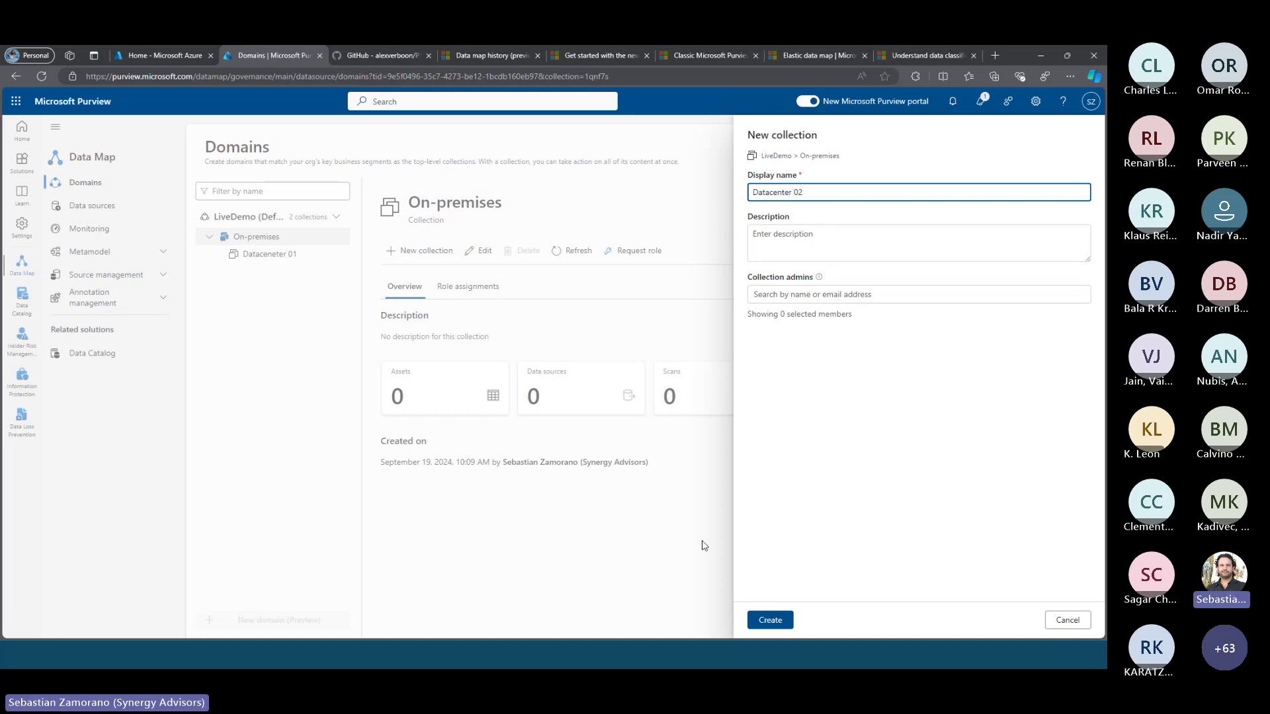
click(769, 620)
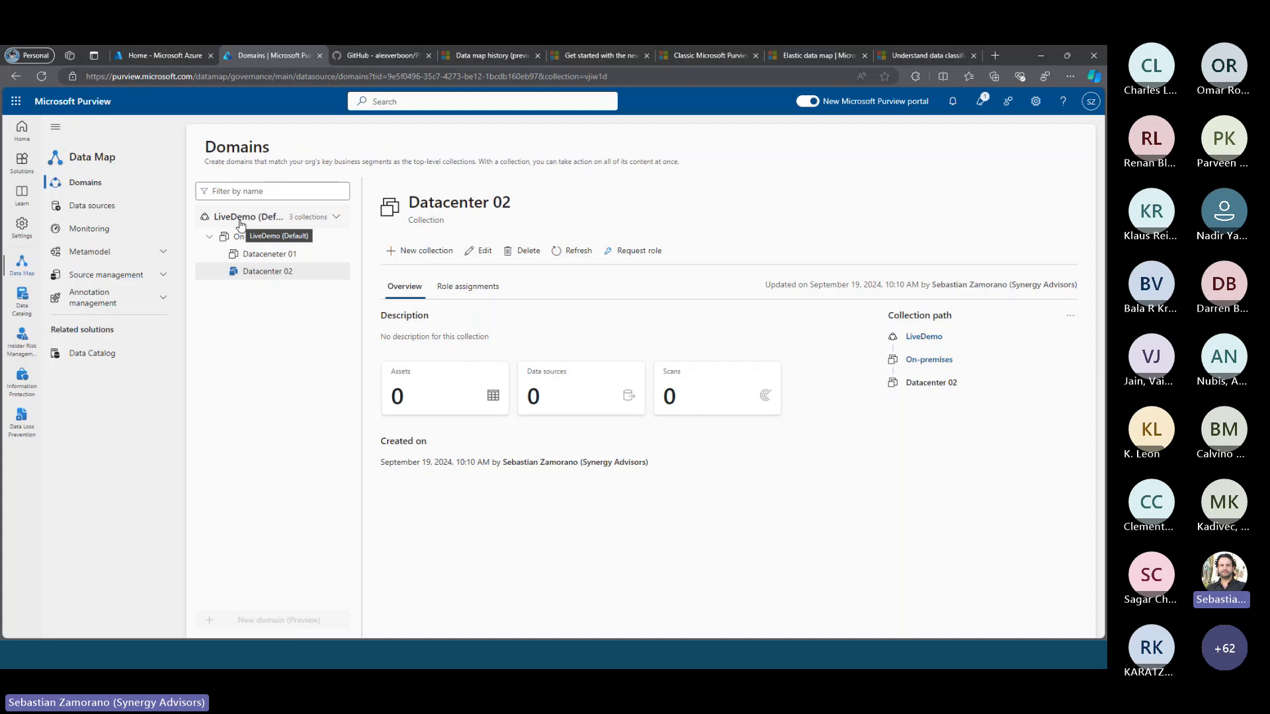
Correct the first subcollection's name to 'Datacenter 01' and save
click(290, 260)
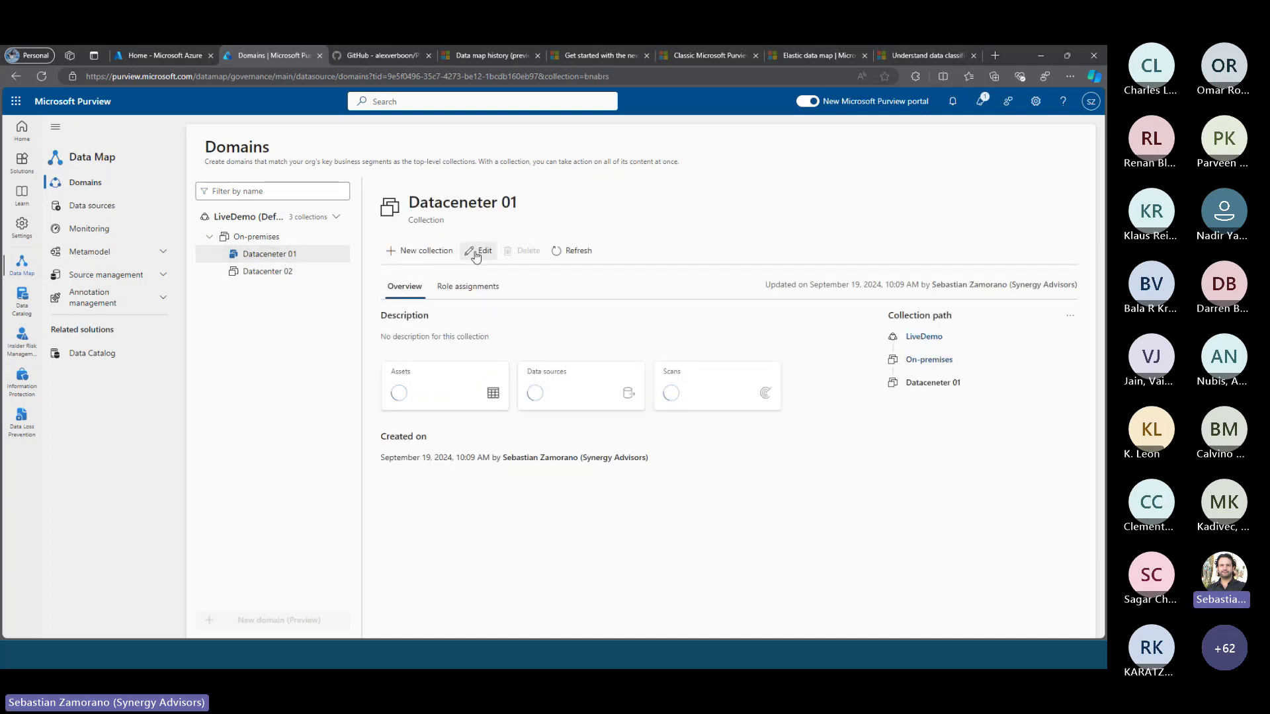
click(478, 251)
click(788, 192)
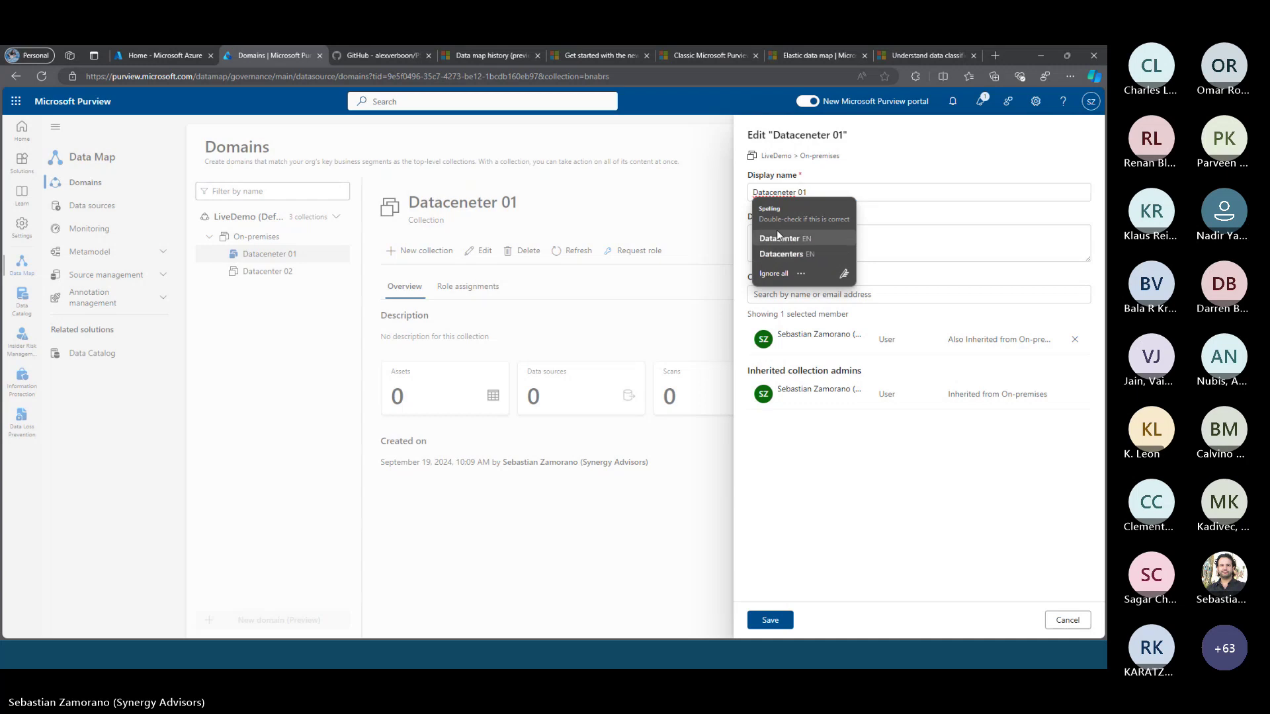
click(777, 236)
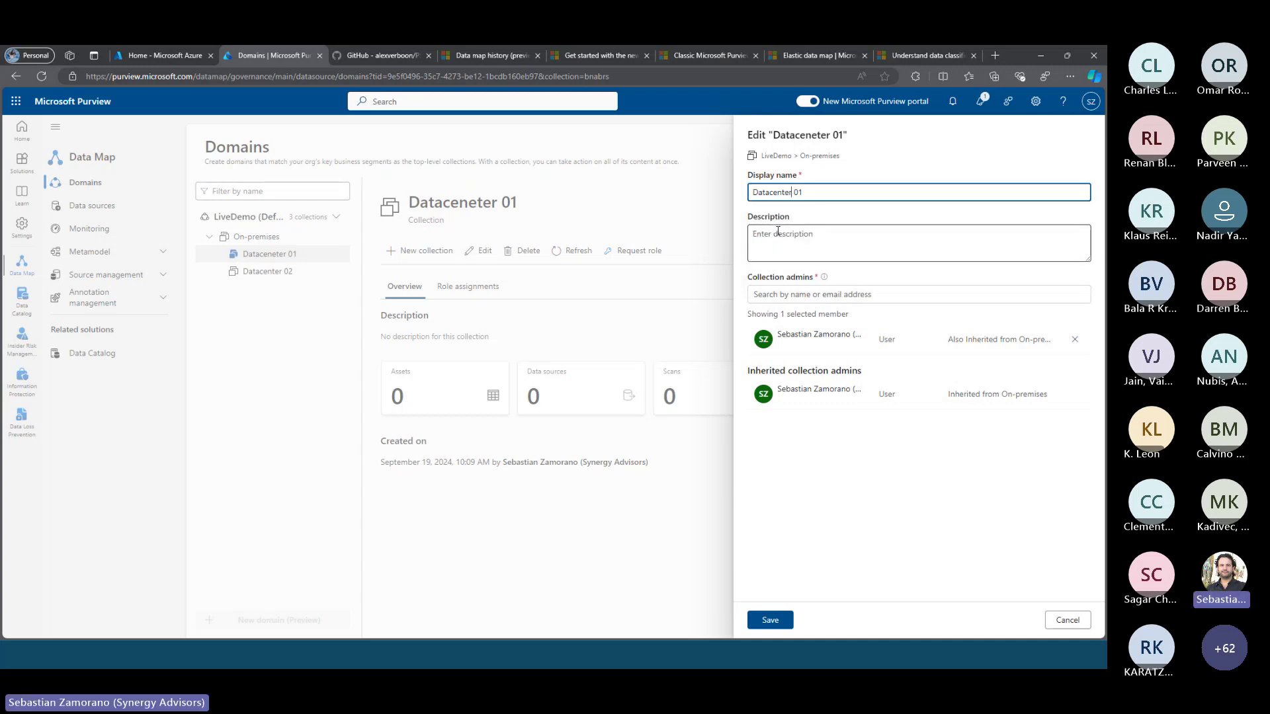
click(771, 618)
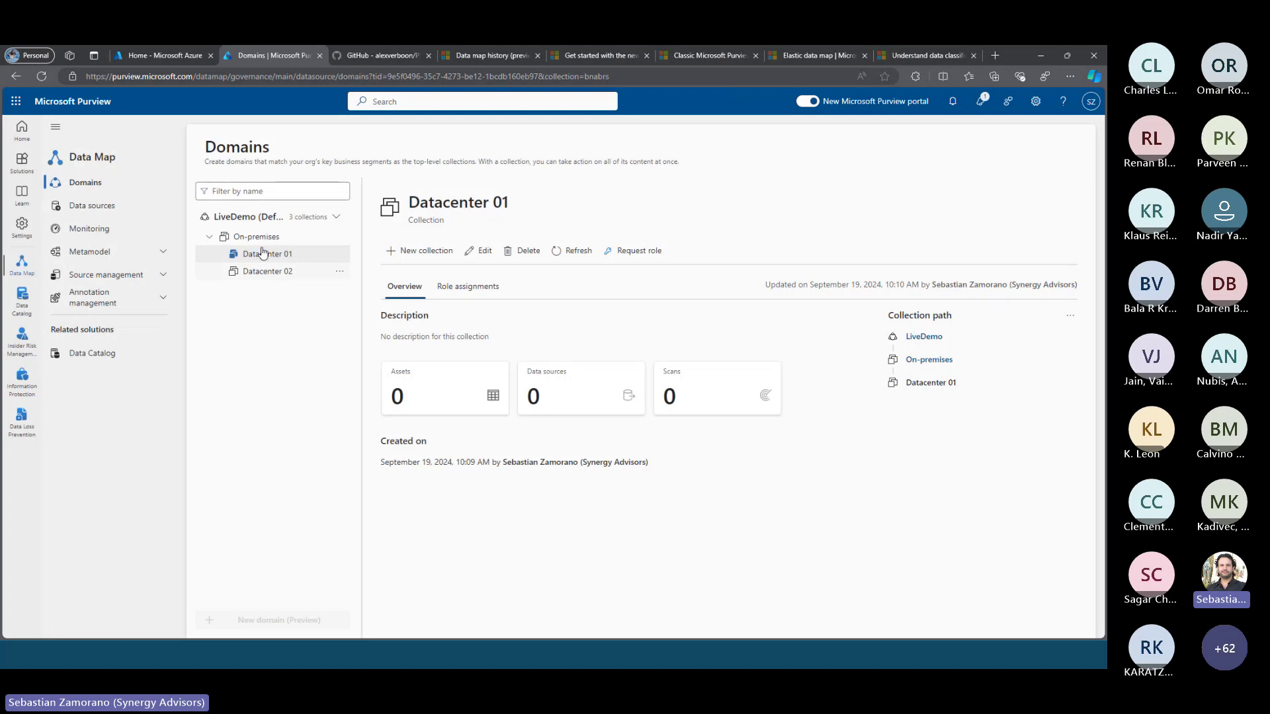
Create a new collection named Azure under LiveDemo
click(261, 222)
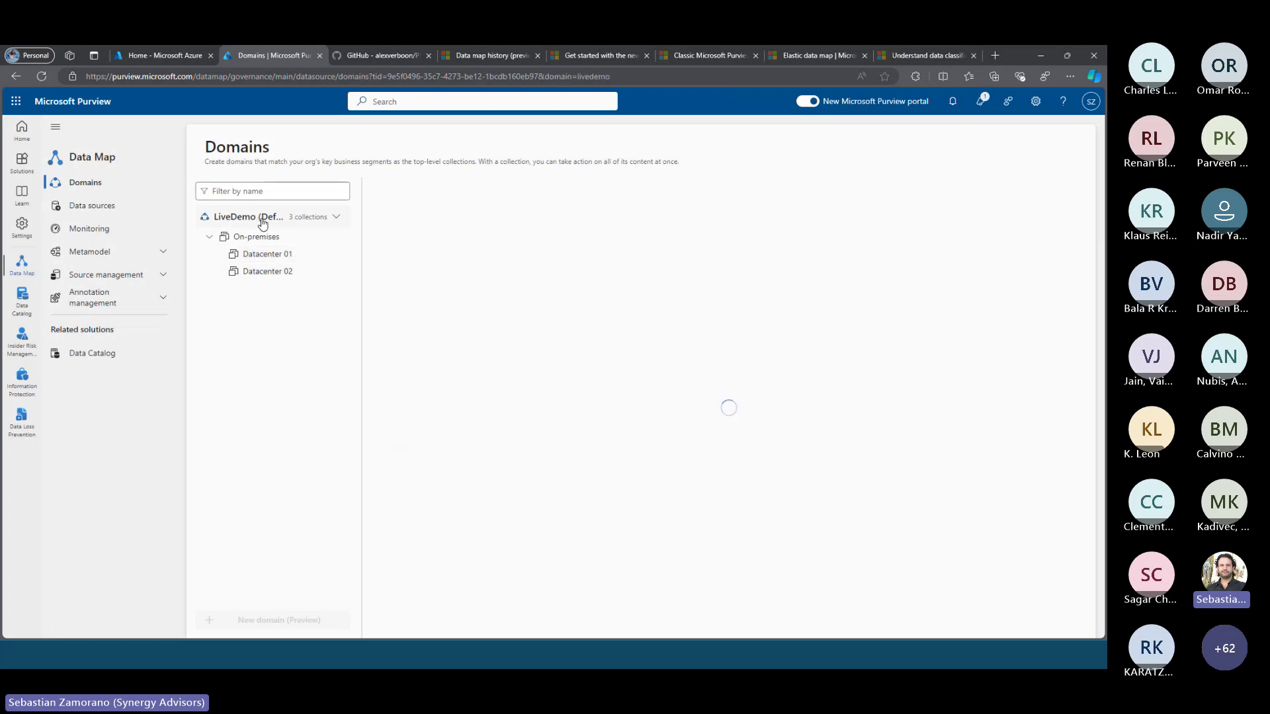
click(416, 254)
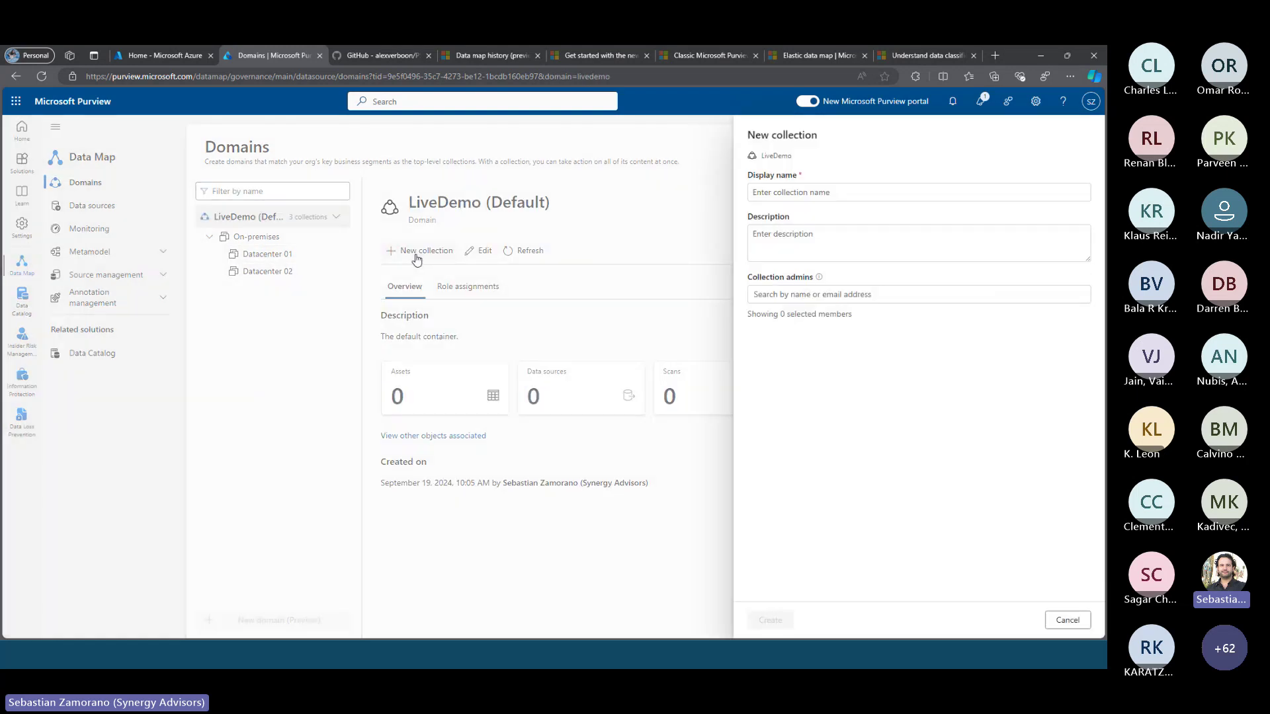
click(772, 192)
text(Az)
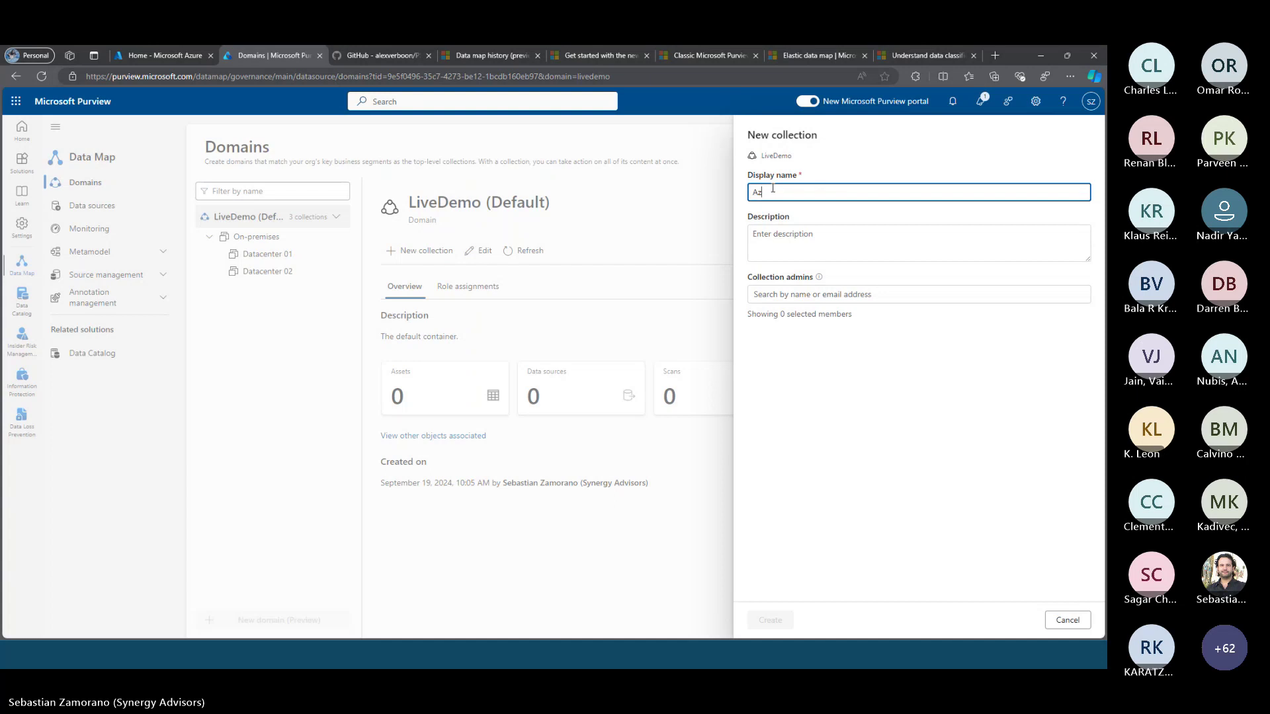
text(ure)
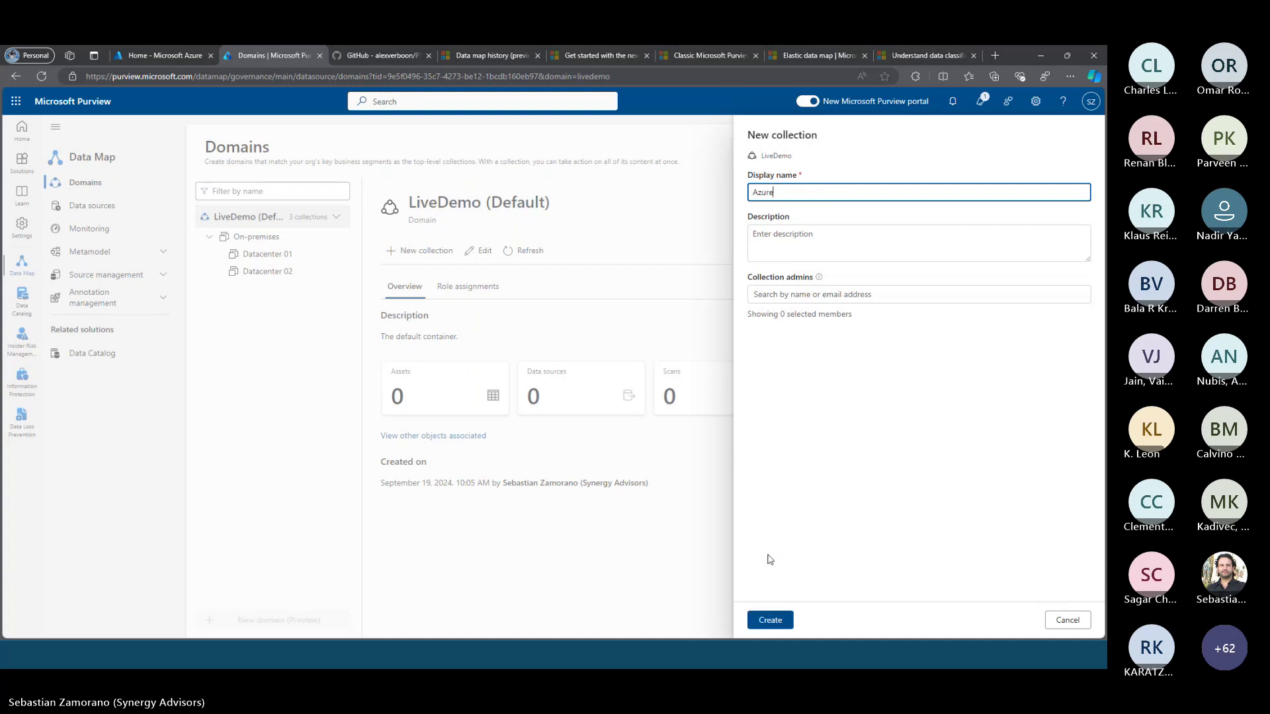
click(771, 622)
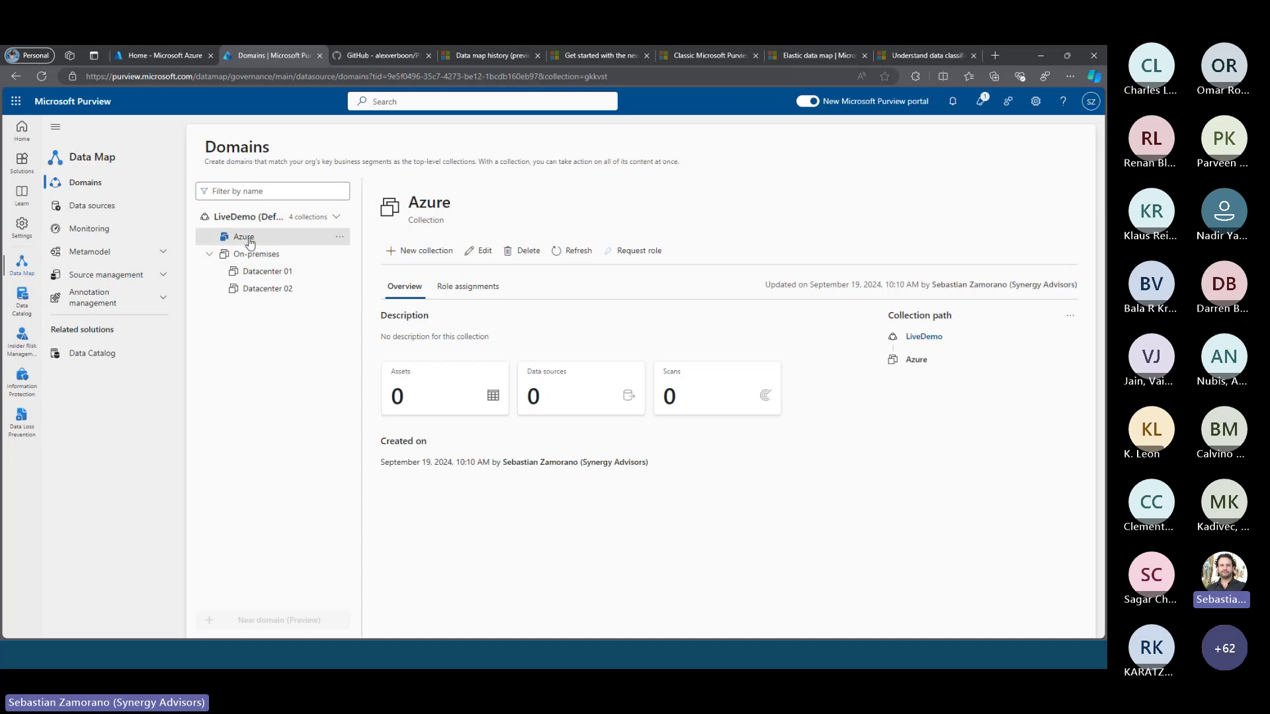
Add an Azure SQL subcollection under the Azure collection
click(340, 238)
click(359, 250)
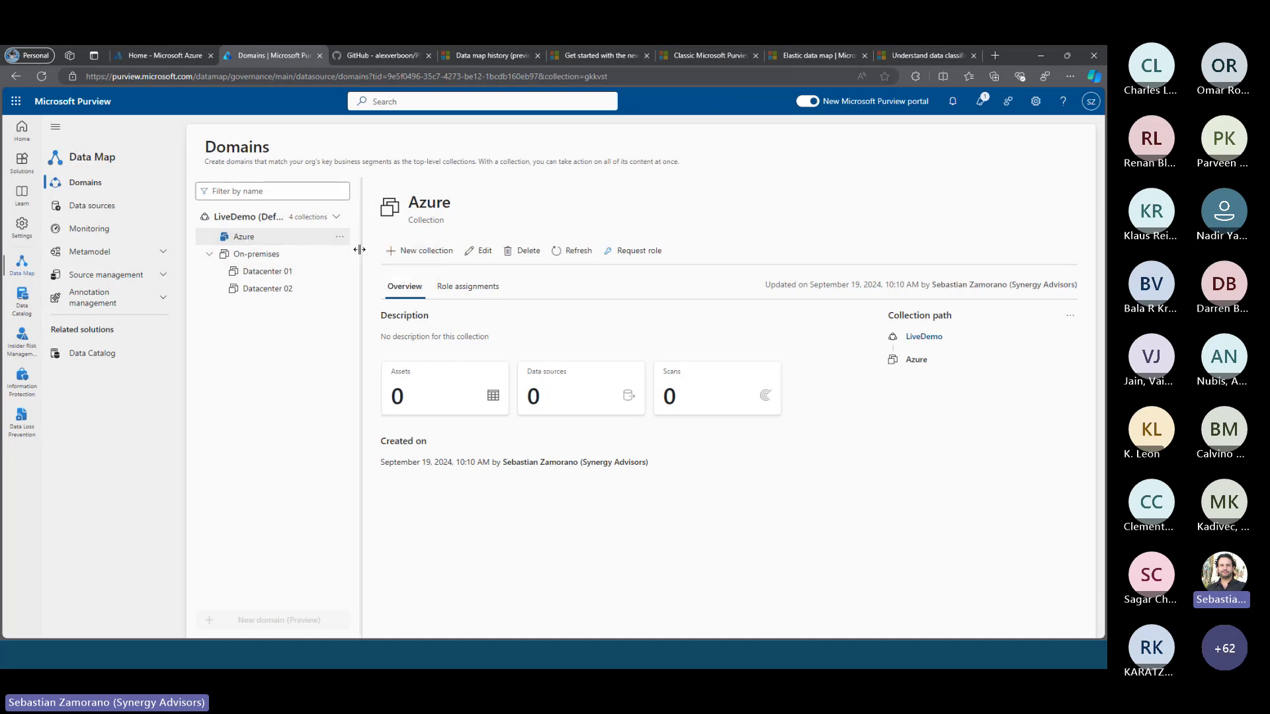
click(781, 193)
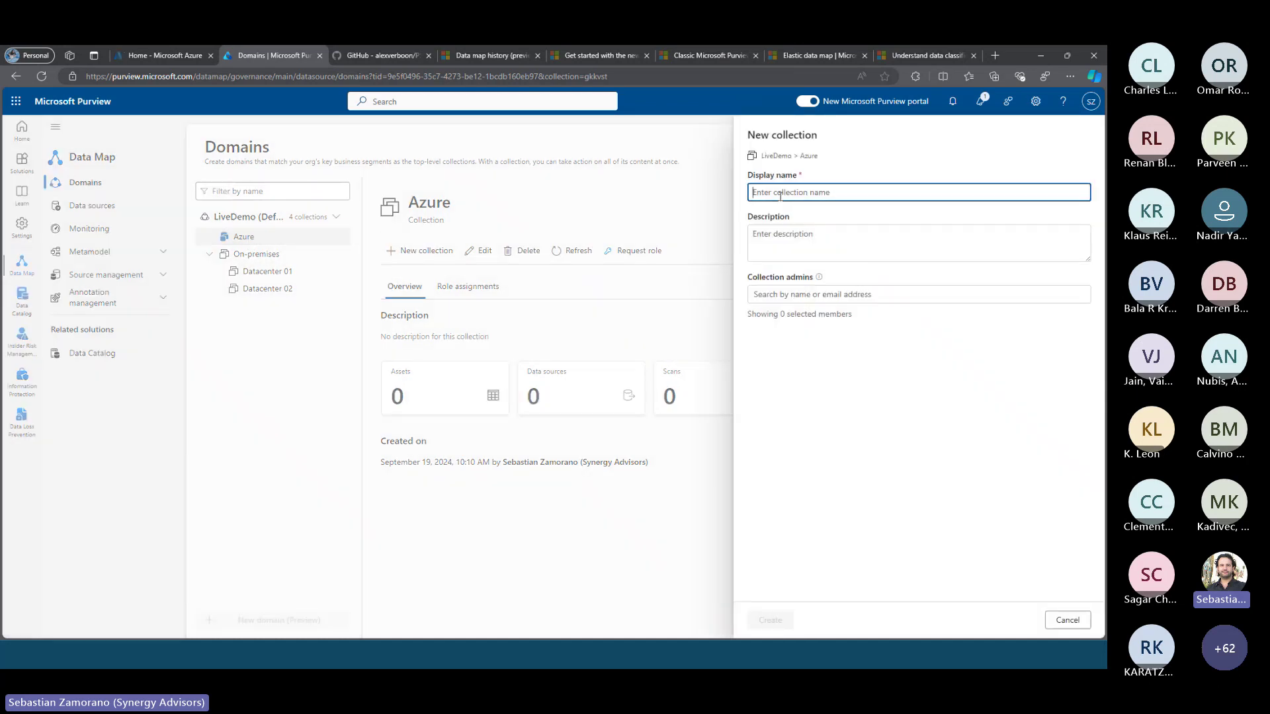
text(Azure SQL)
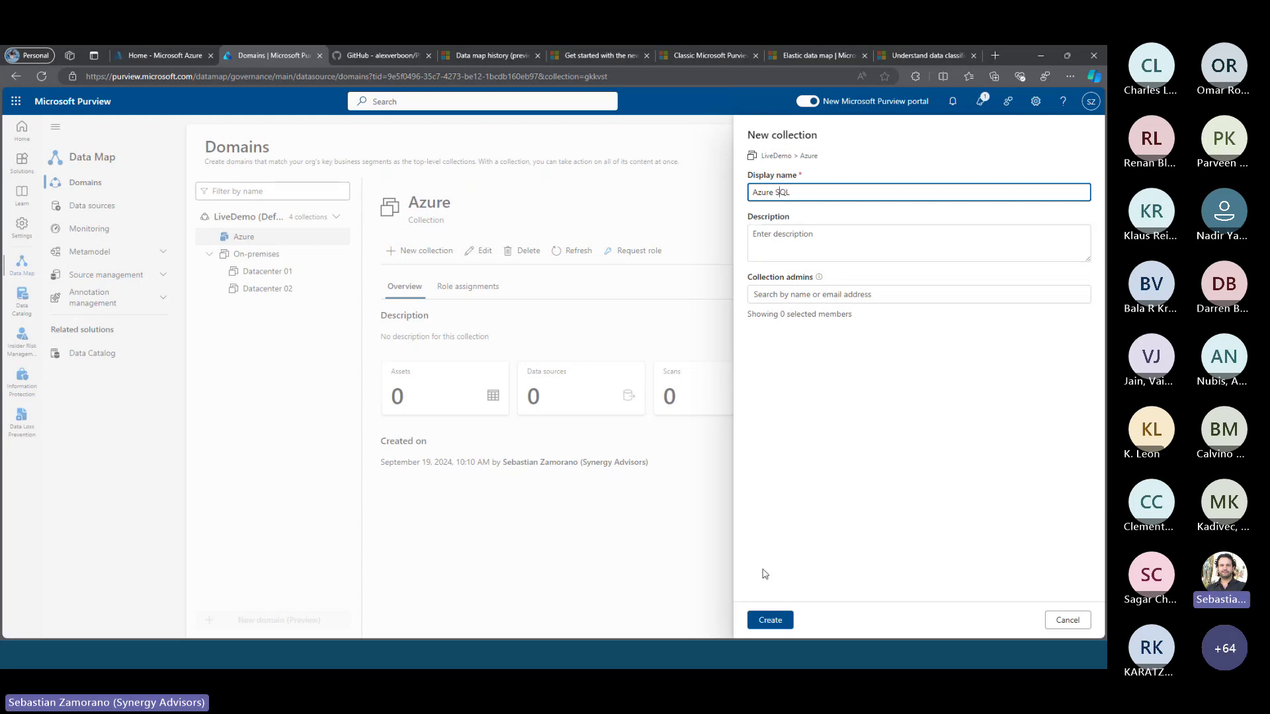
click(771, 618)
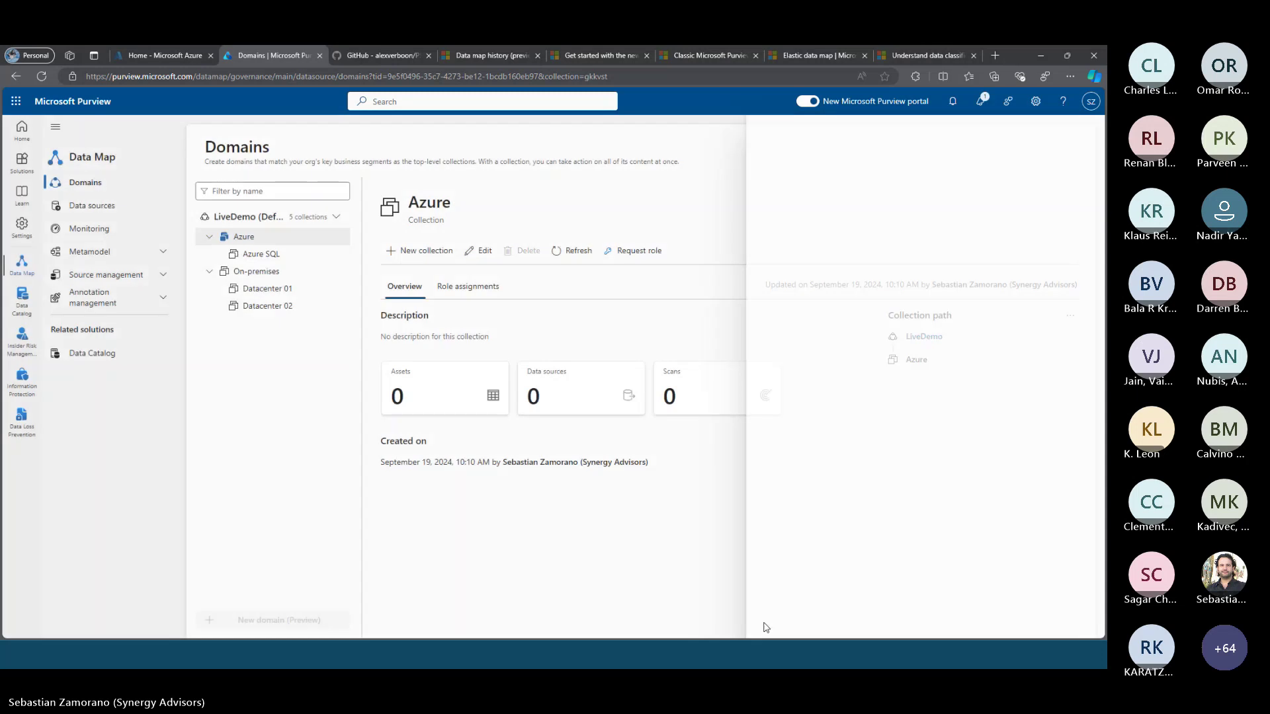
Add a second subcollection named Azure Blob Storage under Azure
click(316, 239)
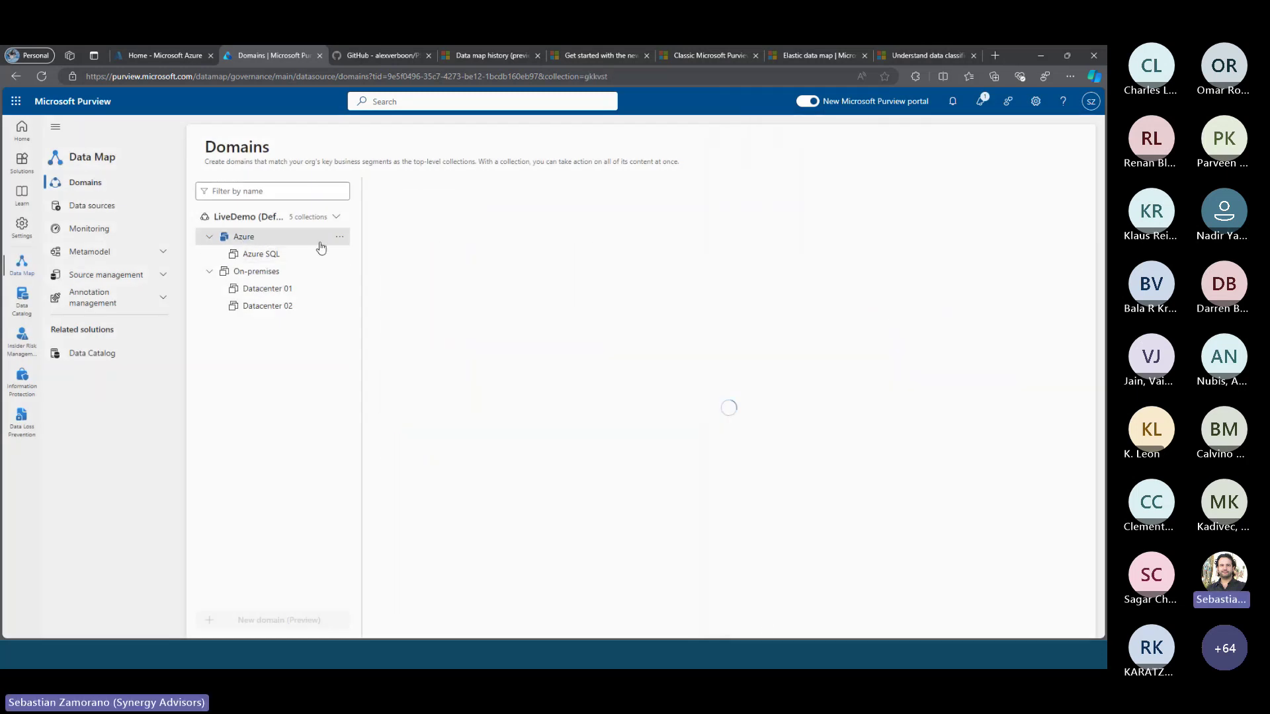
click(338, 239)
click(350, 254)
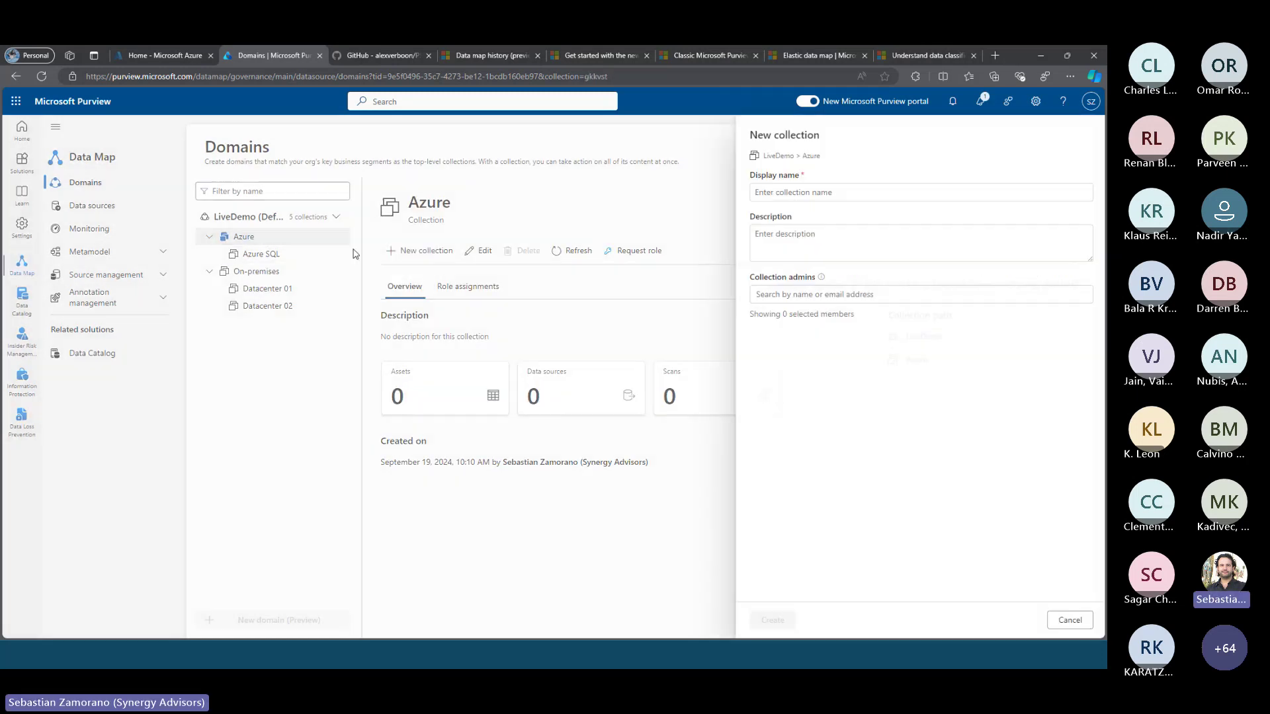
click(760, 193)
text(Az)
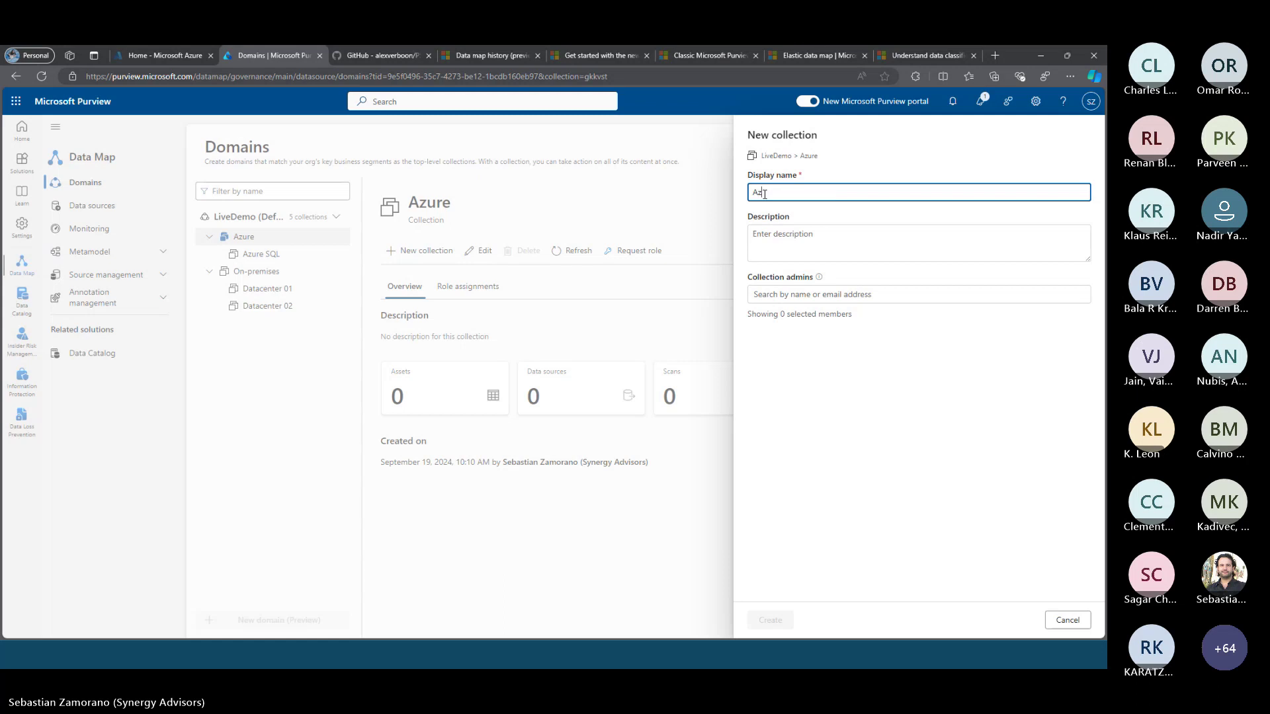
text(ure Bob)
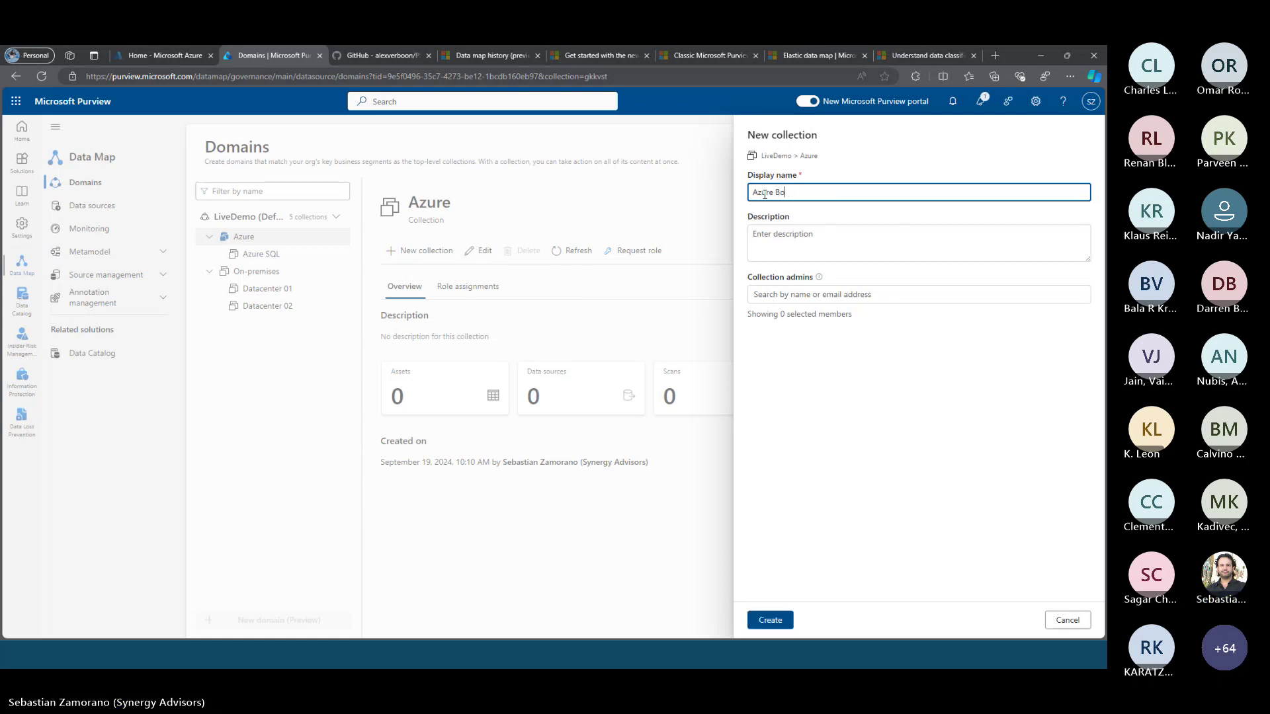
key(BackSpace)
key(BackSpace)
text(lob )
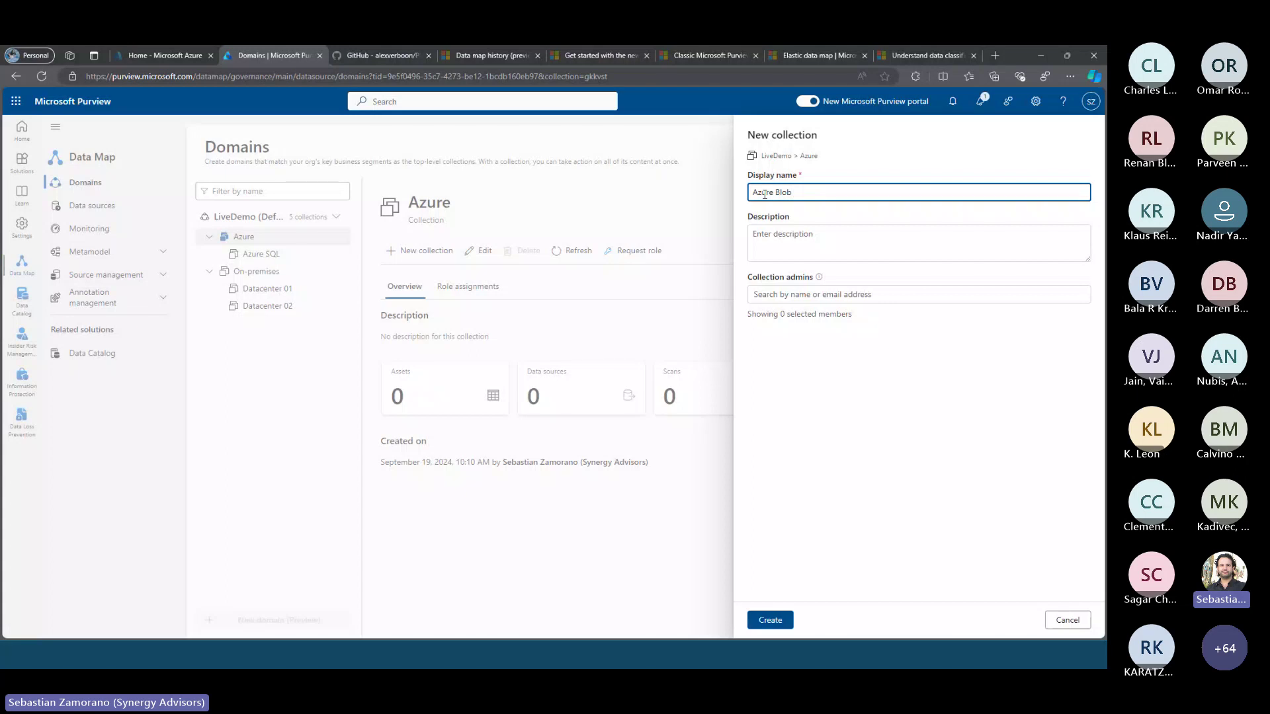
text(Storage)
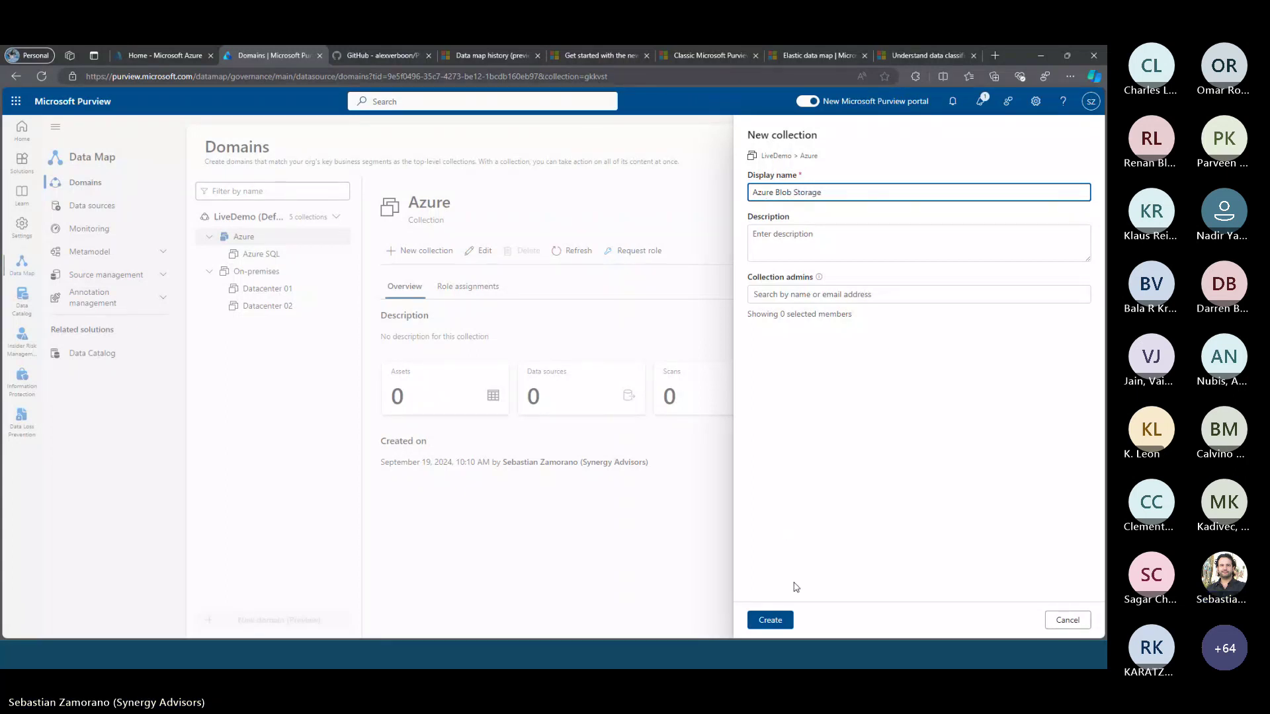
click(767, 620)
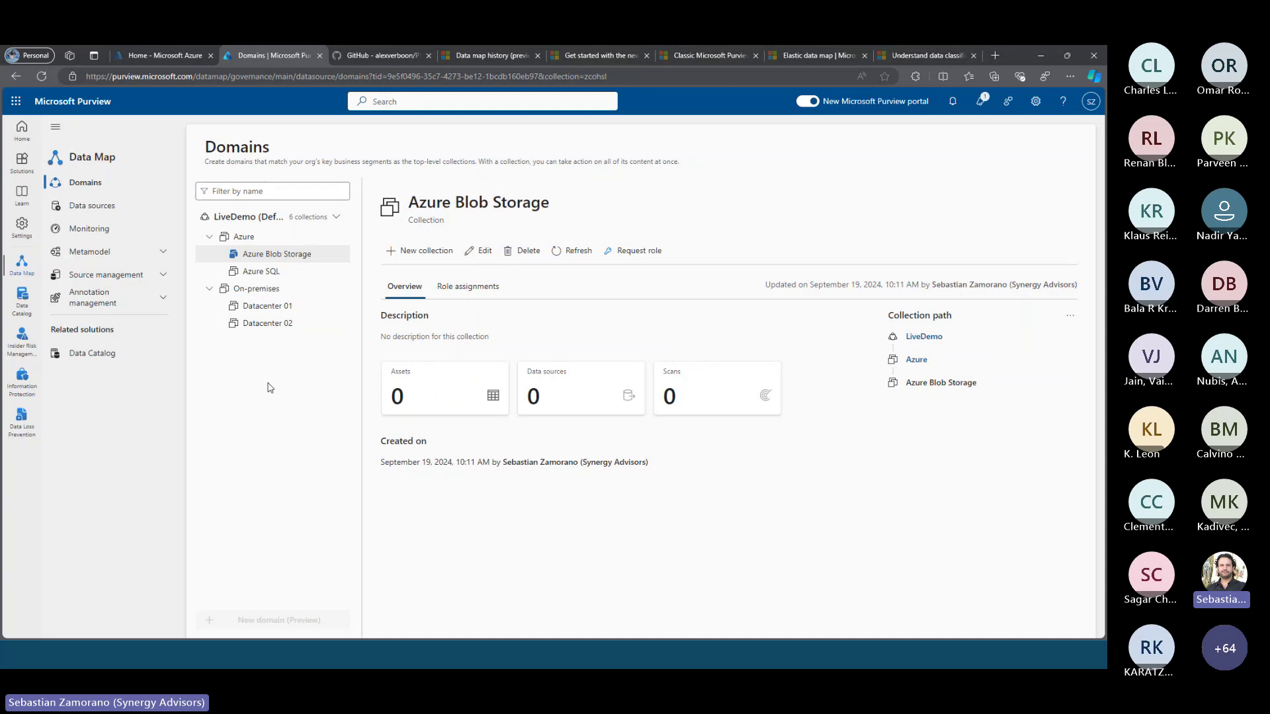
On the Data sources map, expand LiveDemo, On-premises and Azure, then begin registering a source
click(84, 209)
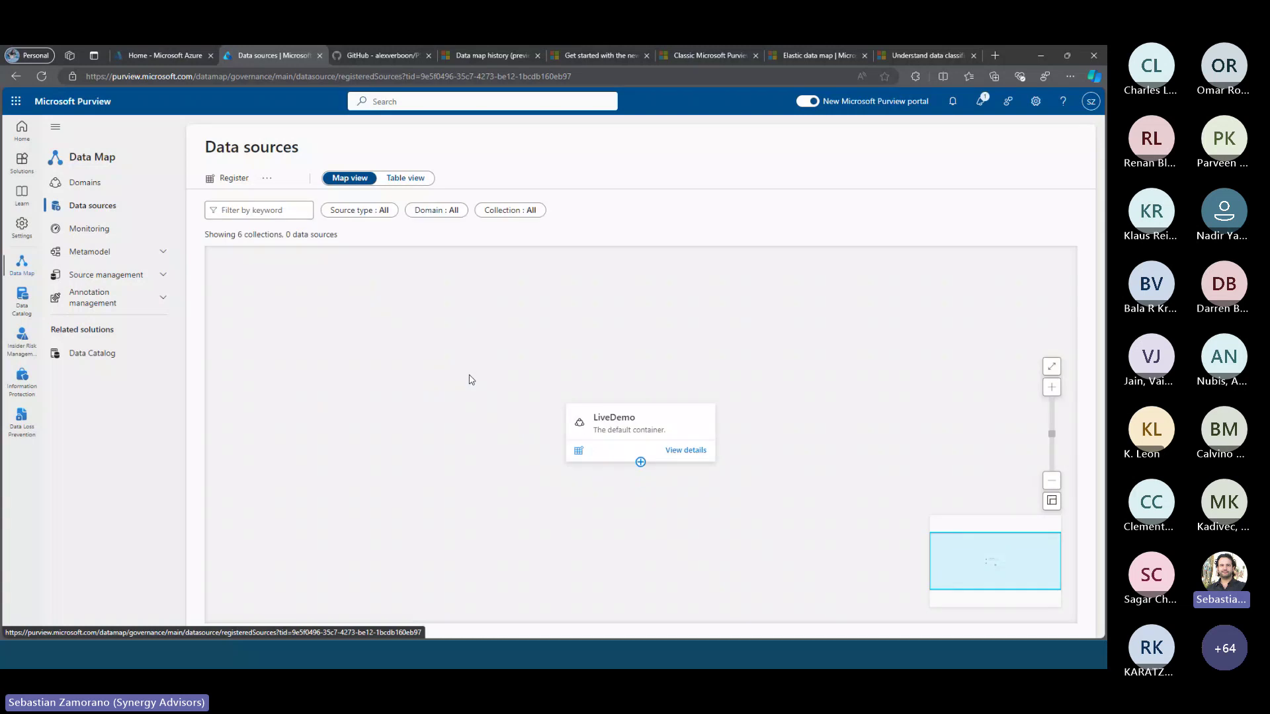
click(640, 460)
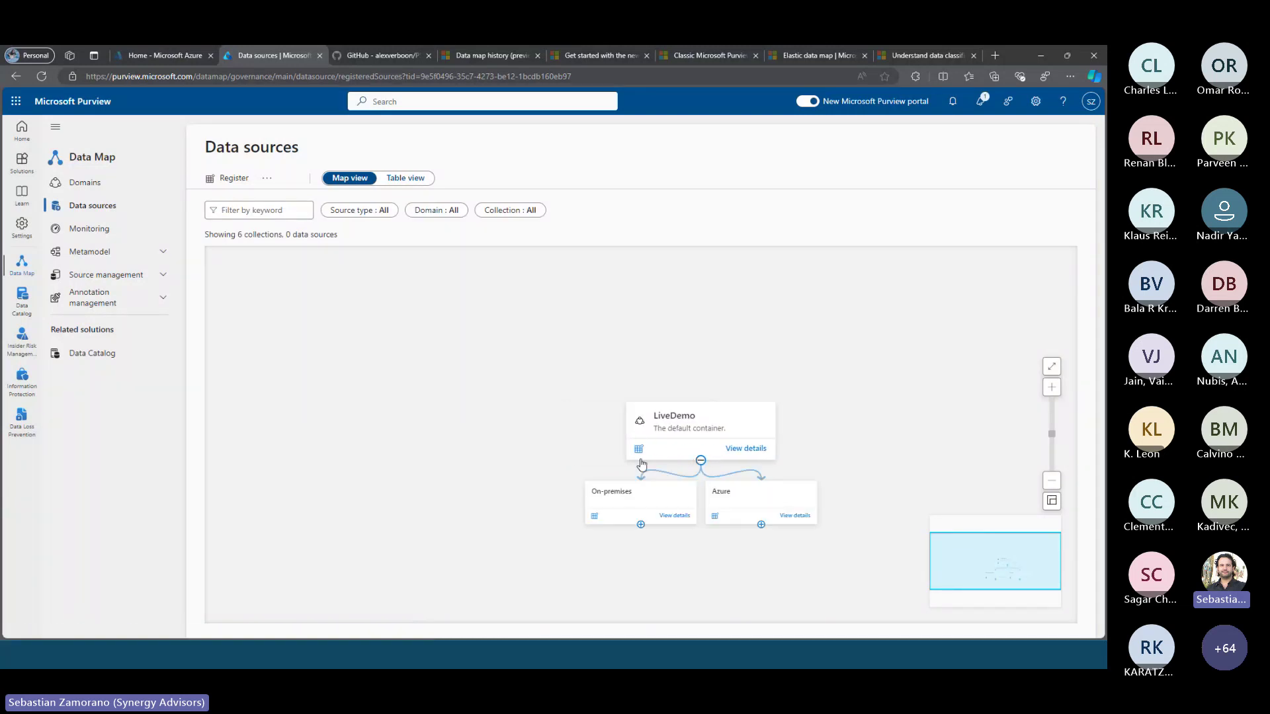
click(638, 556)
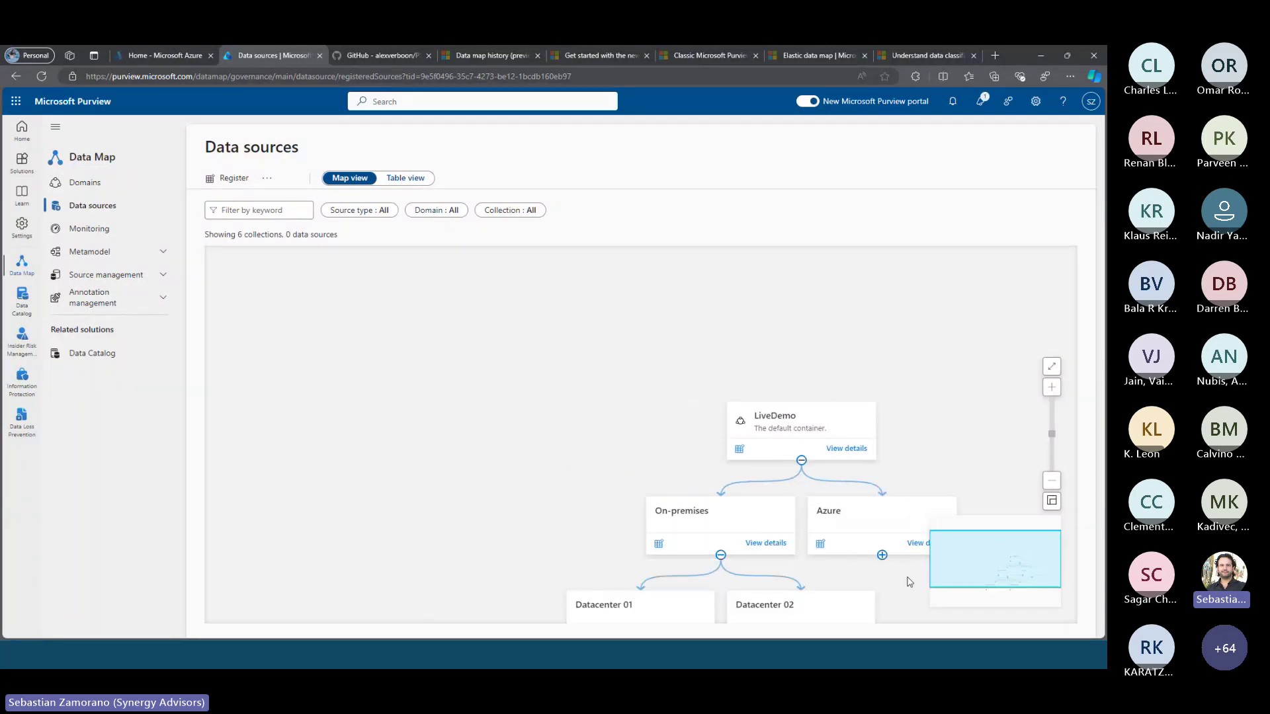
click(883, 555)
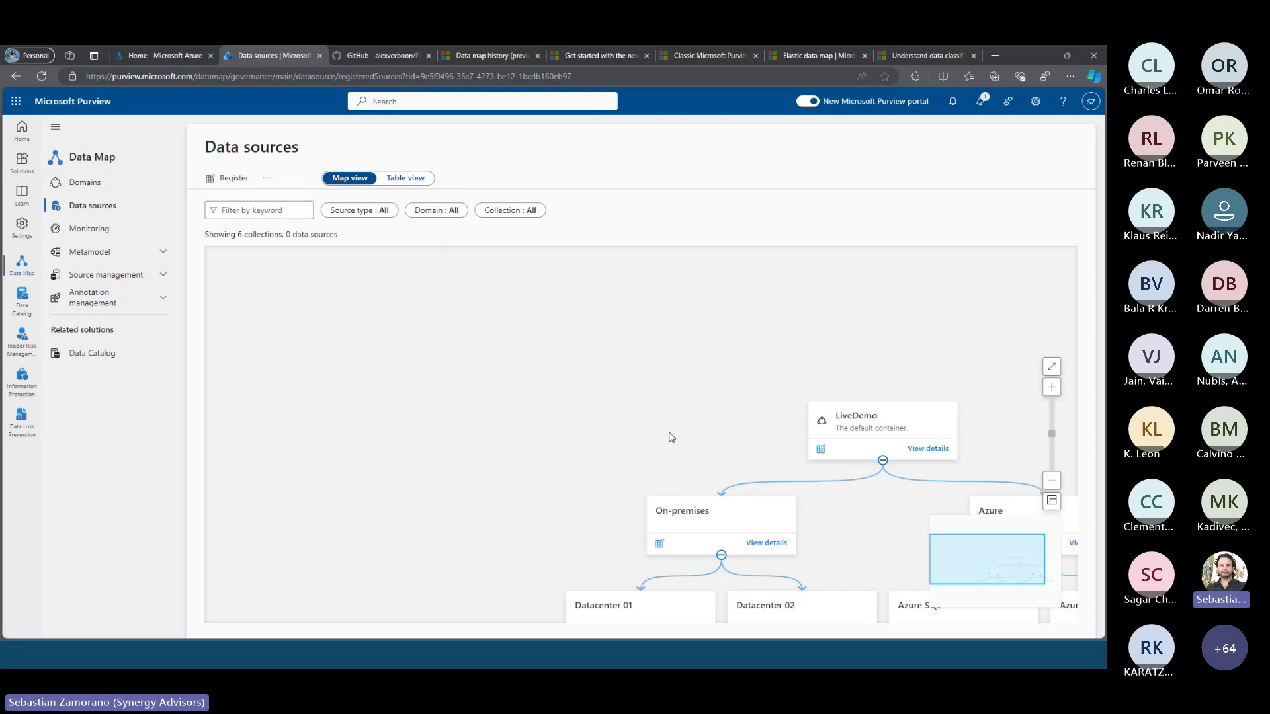
drag(669, 437, 366, 293)
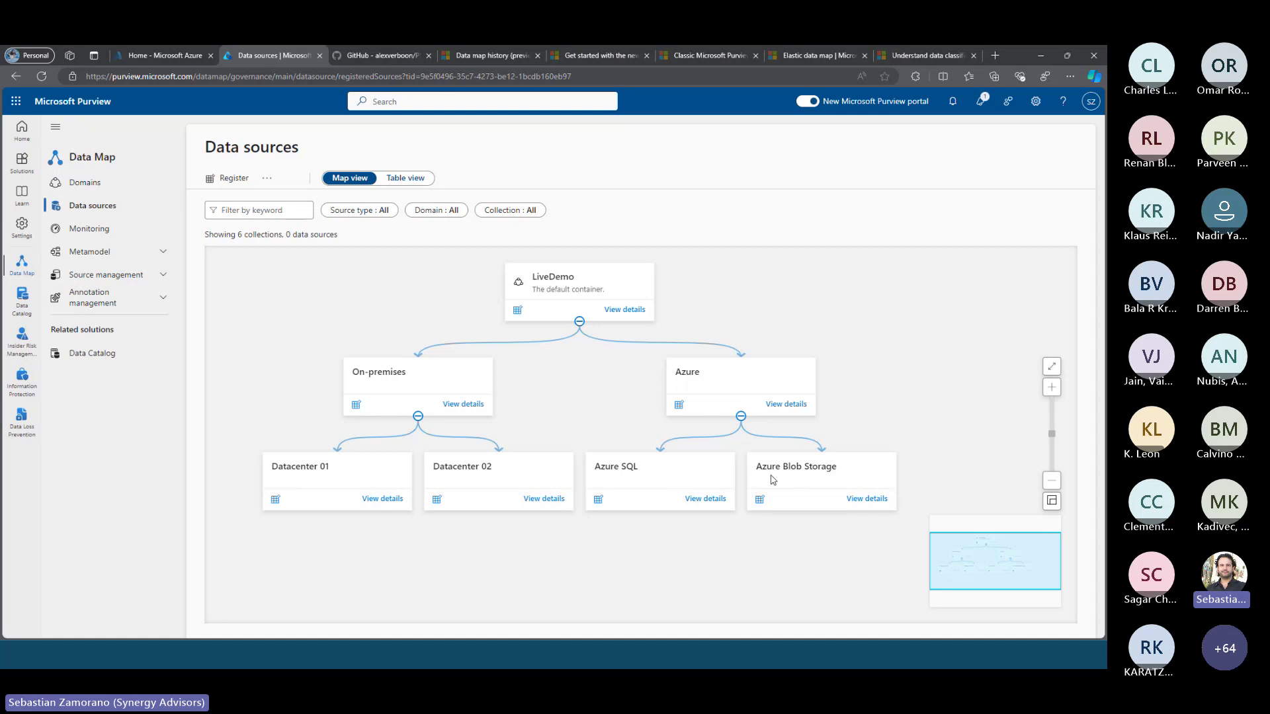
click(227, 179)
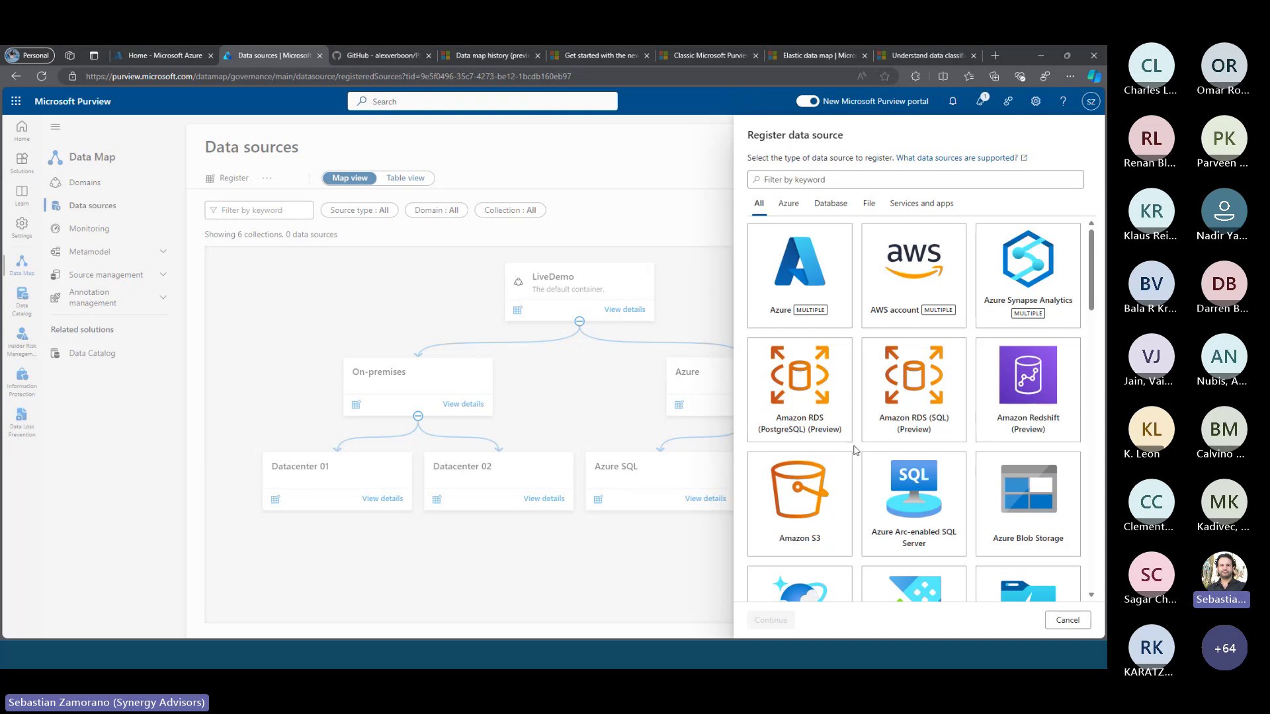
scroll(855, 450, down, 2)
scroll(855, 451, down, 4)
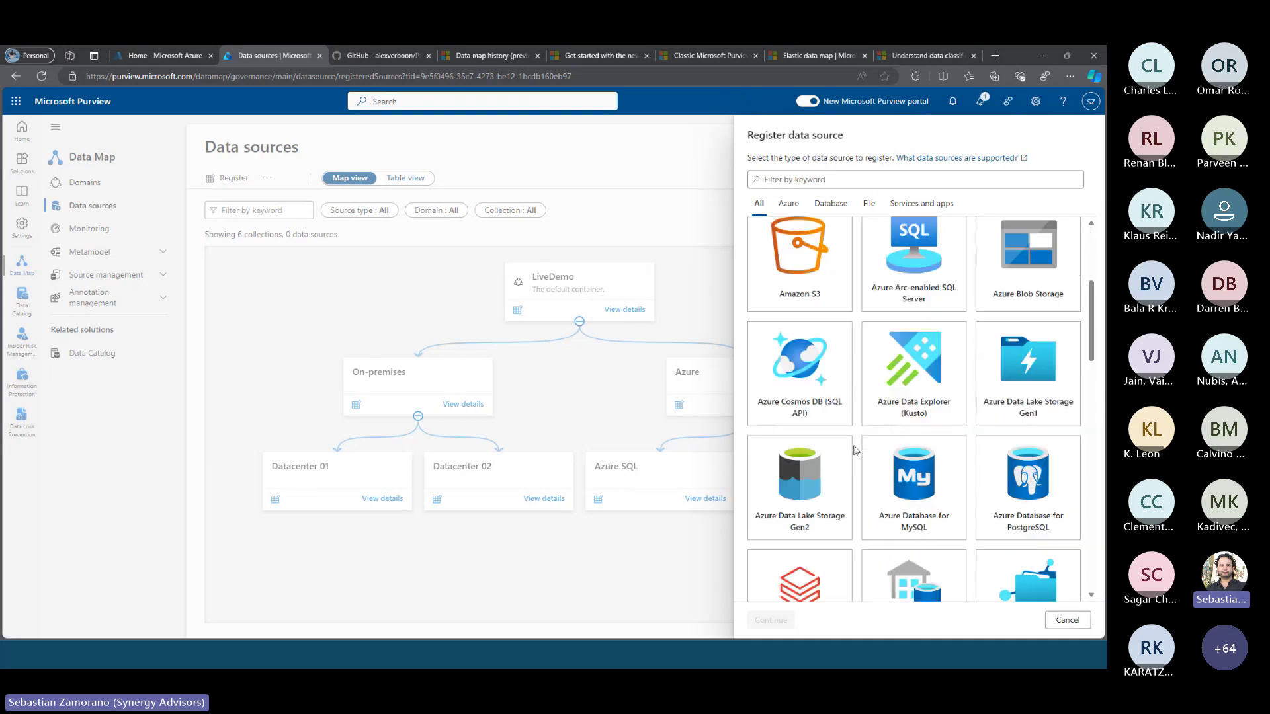
scroll(855, 451, down, 2)
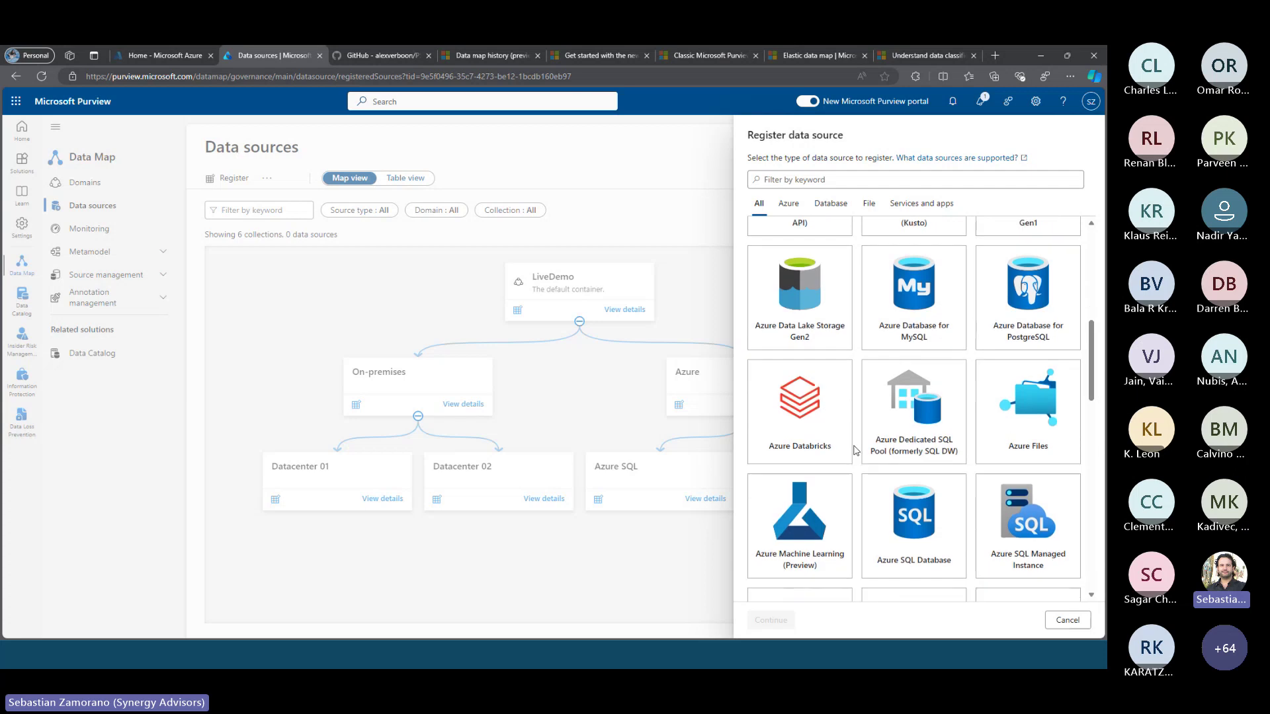
scroll(856, 451, down, 2)
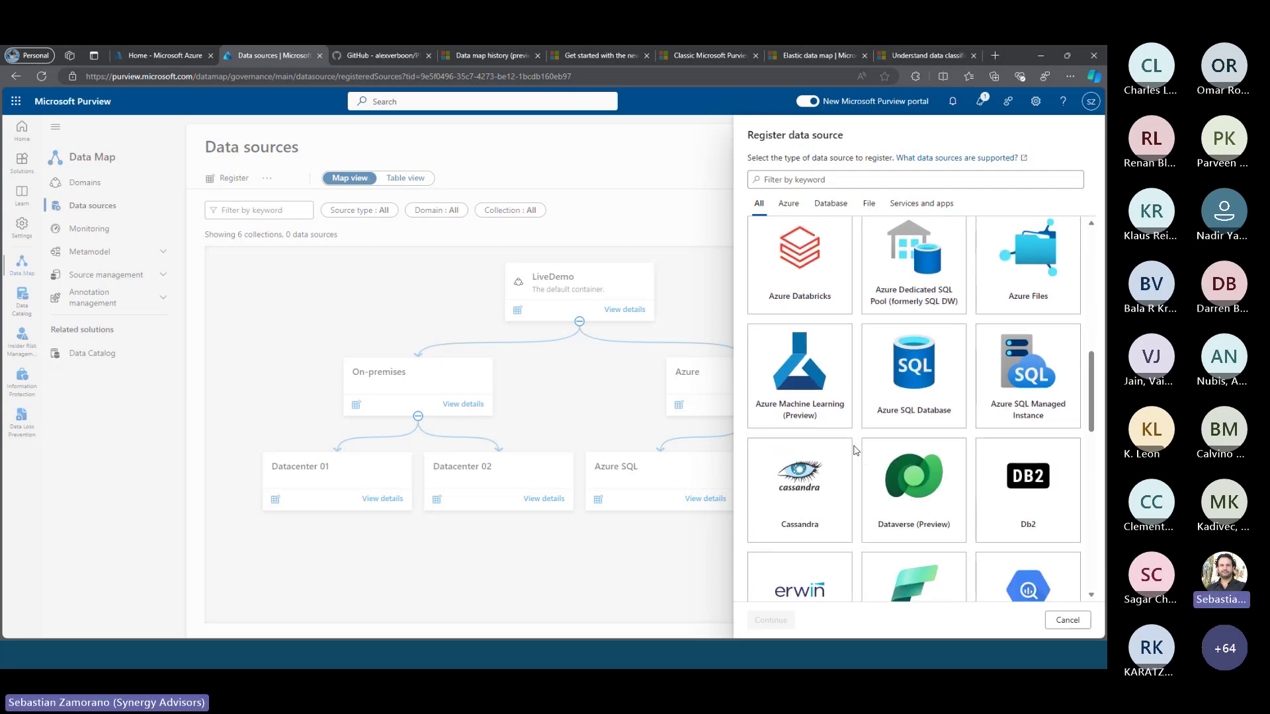
scroll(855, 450, down, 1)
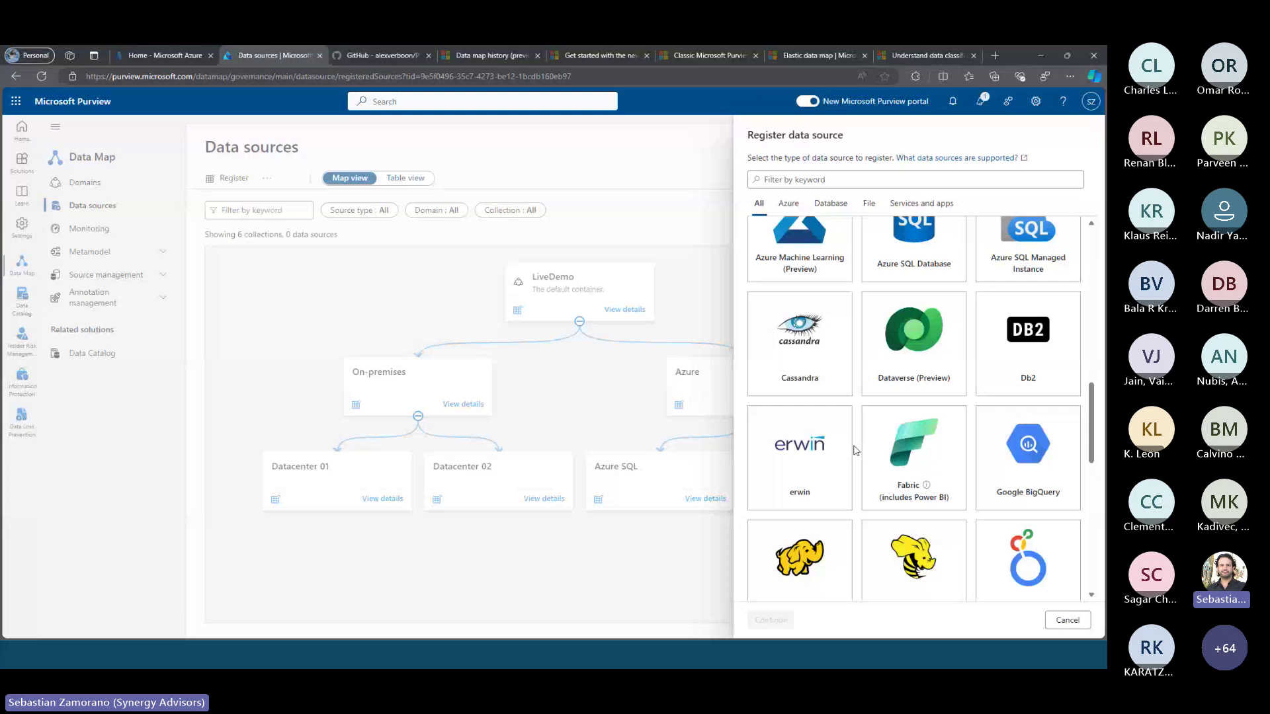
scroll(855, 450, down, 3)
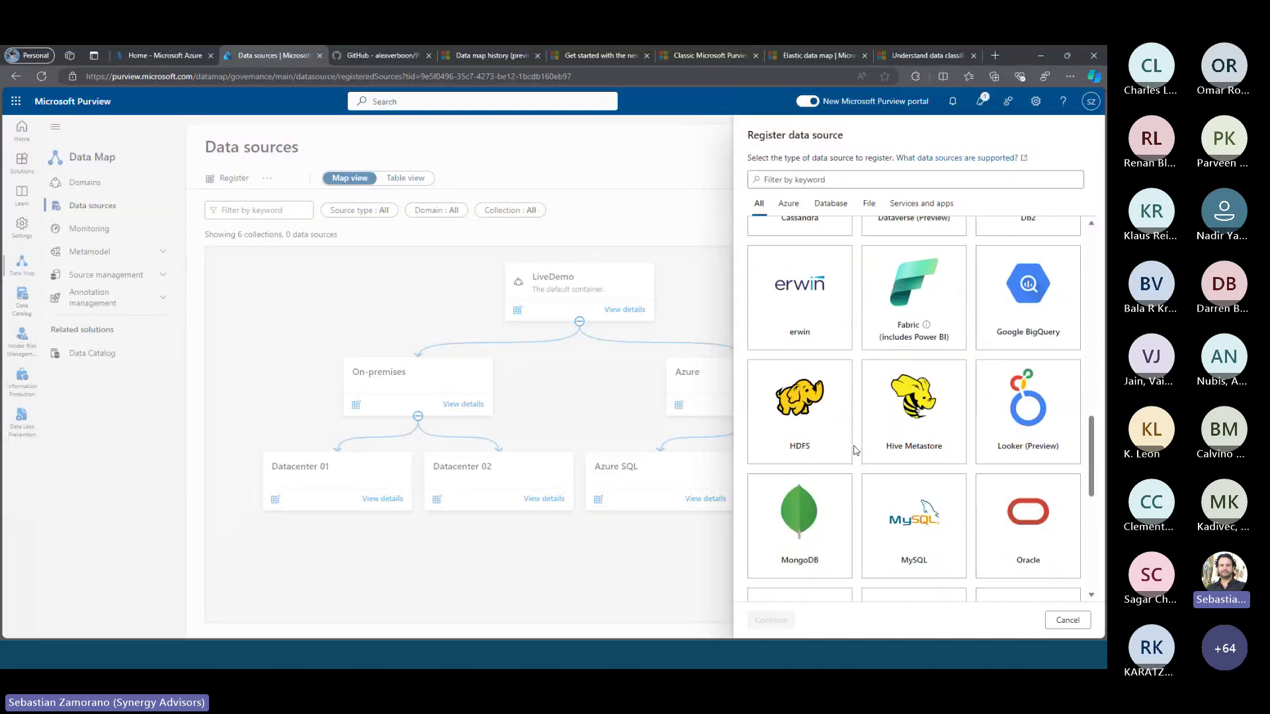
scroll(855, 450, down, 1)
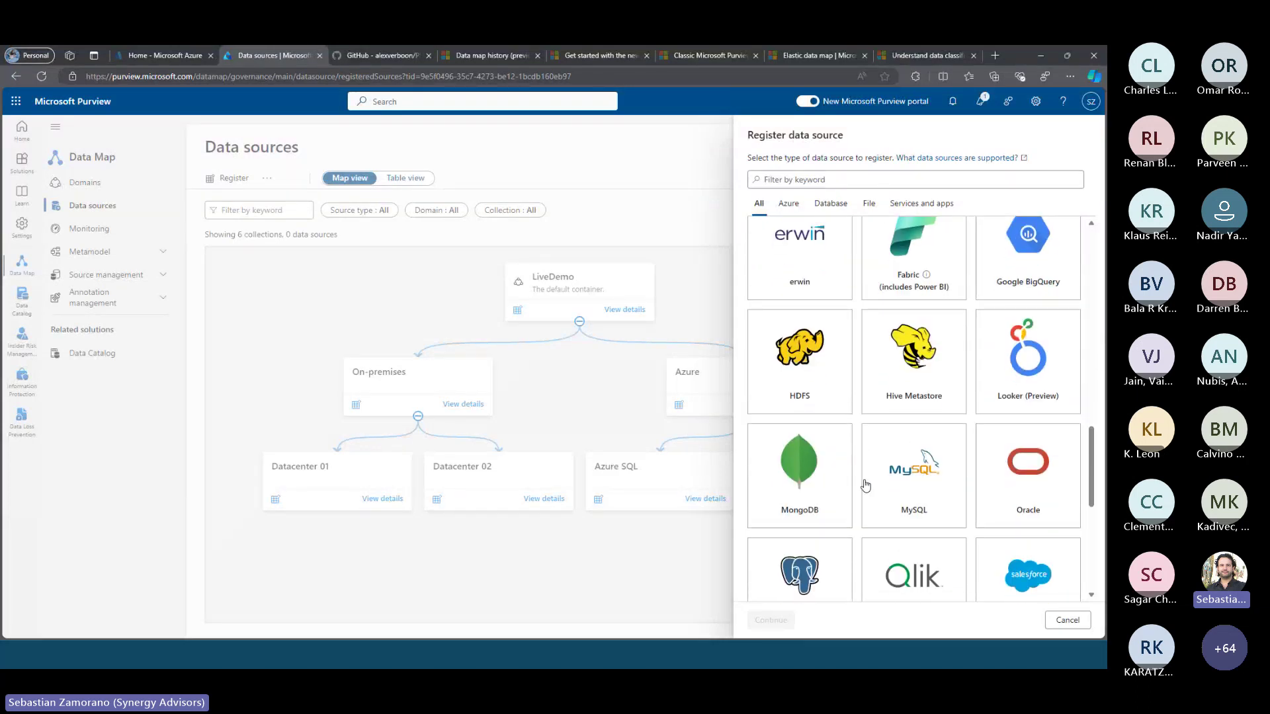
scroll(865, 484, down, 4)
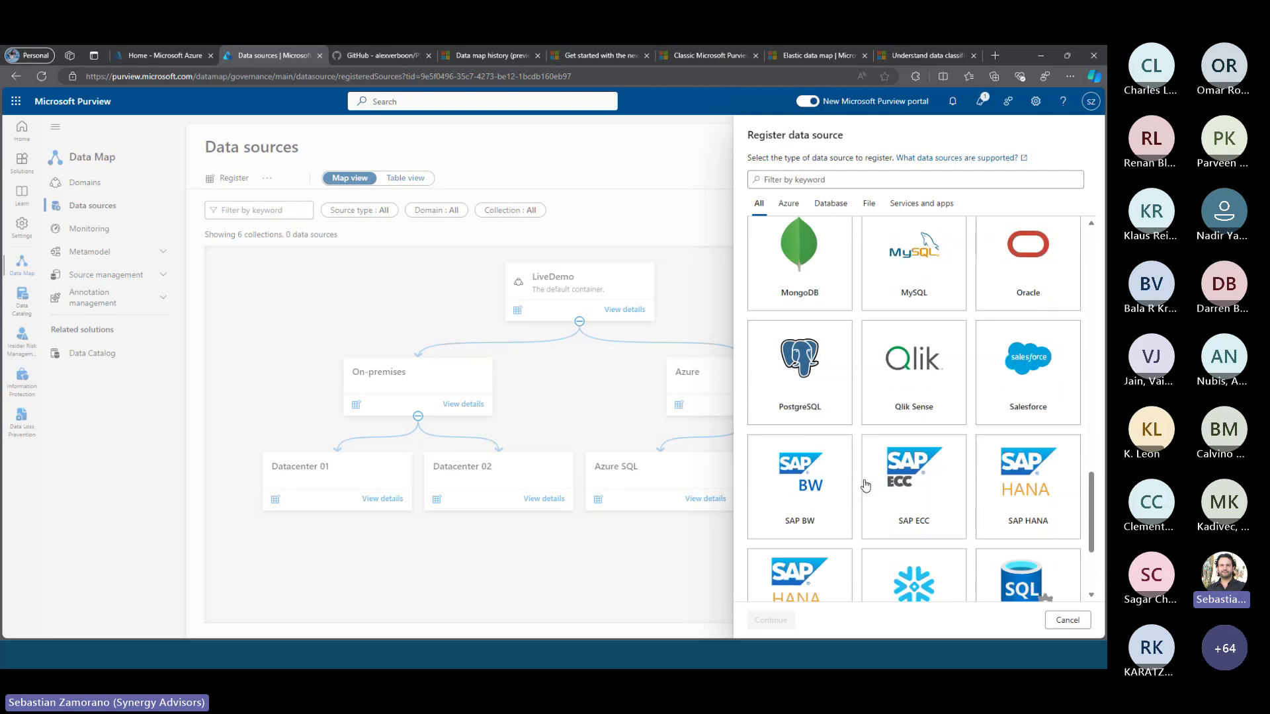
scroll(865, 485, down, 2)
scroll(865, 485, up, 20)
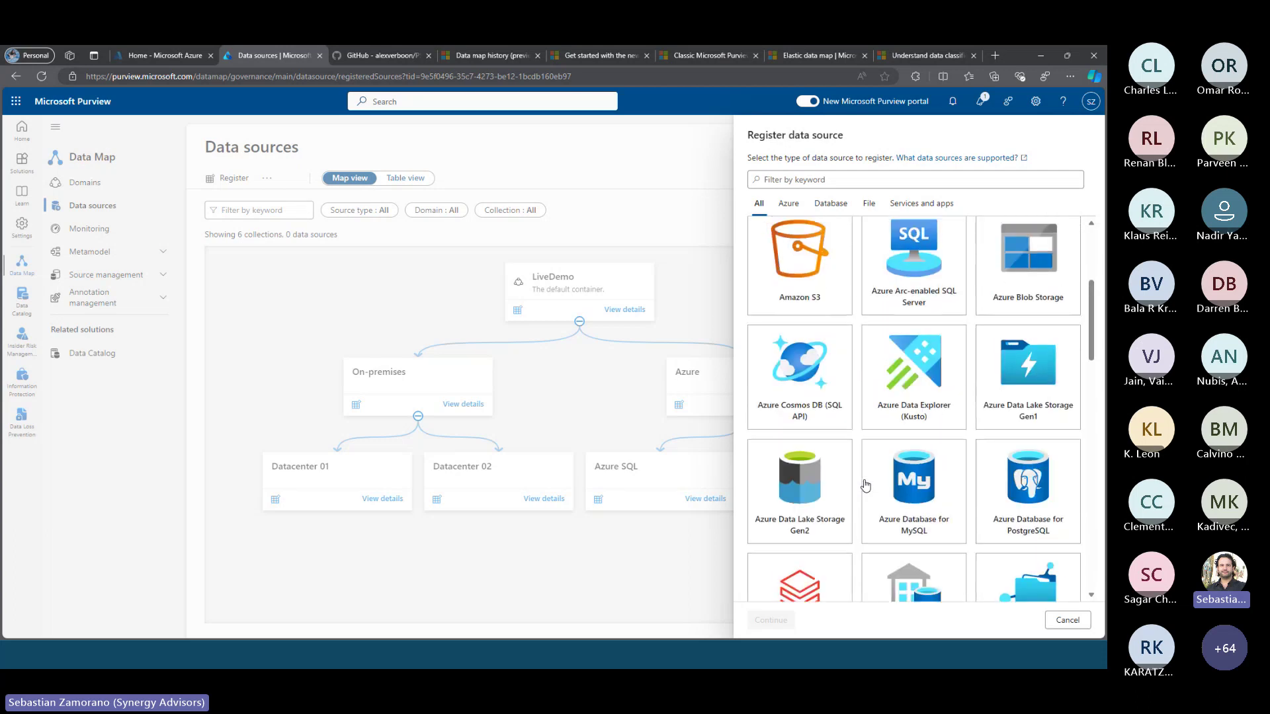
scroll(865, 485, up, 3)
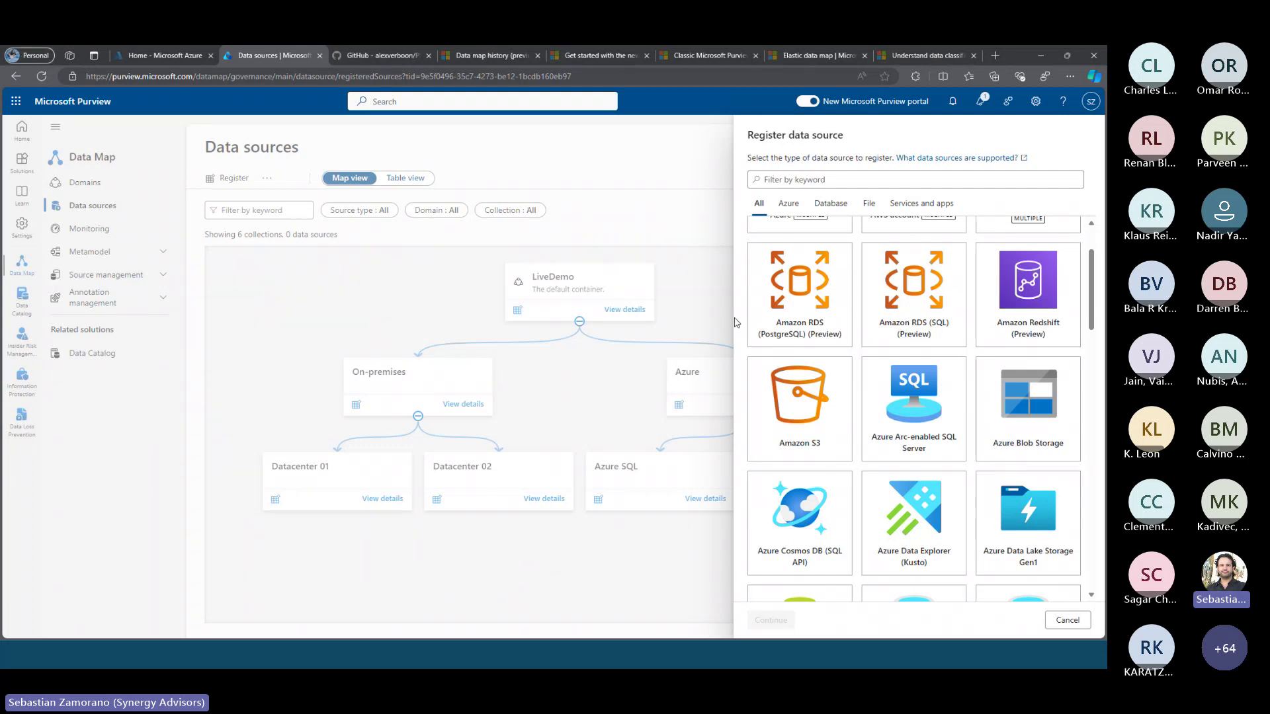
Cancel the data source registration, glance at the Visio diagram, then minimize Visio
click(1062, 625)
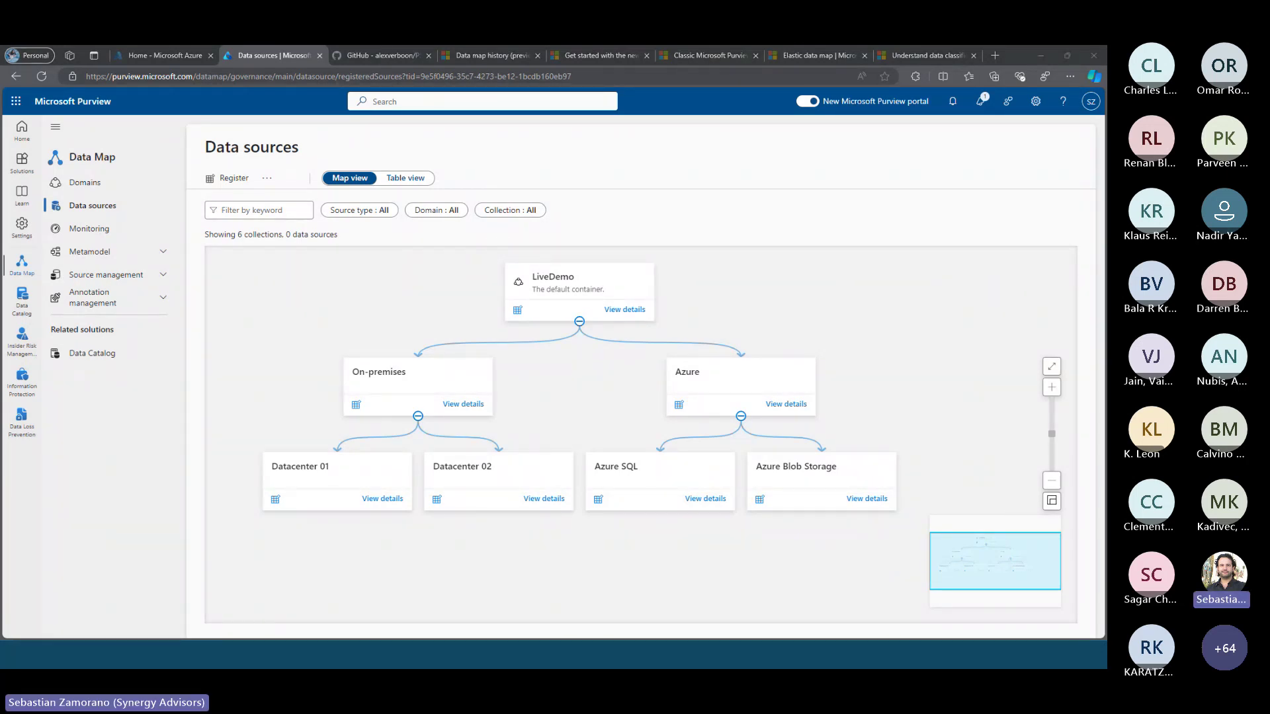
key(alt+Tab)
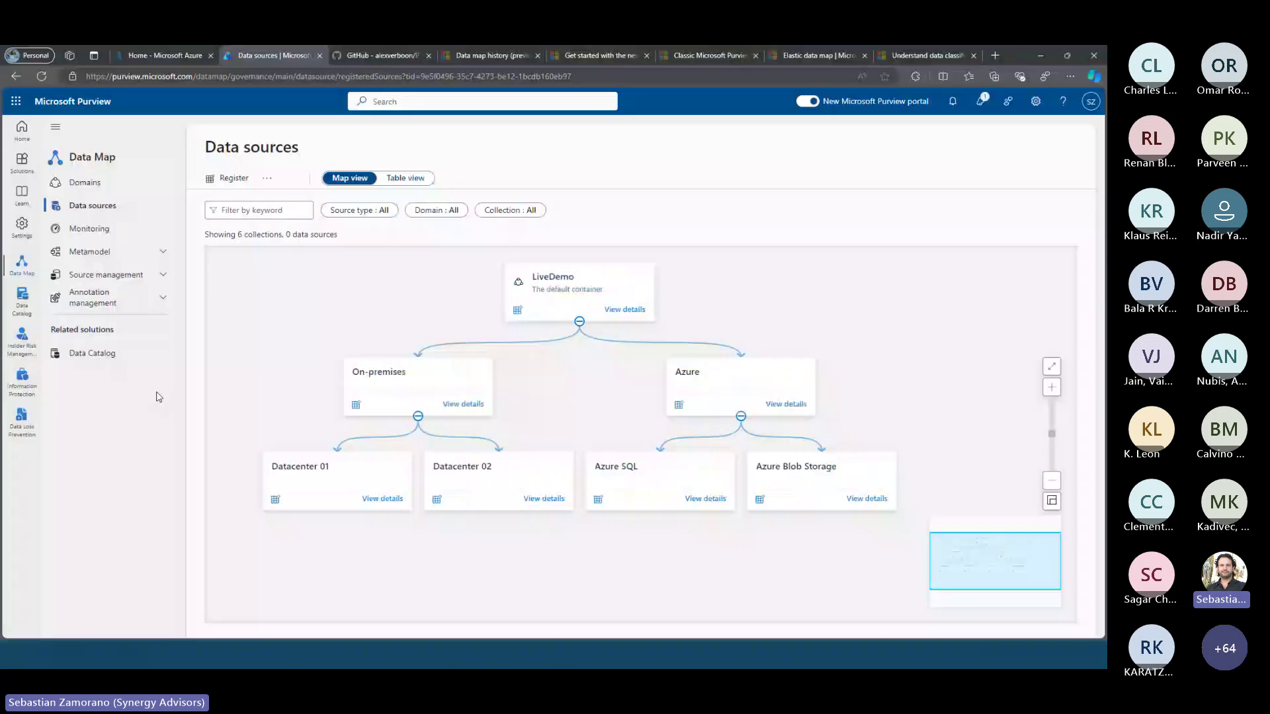
click(1042, 59)
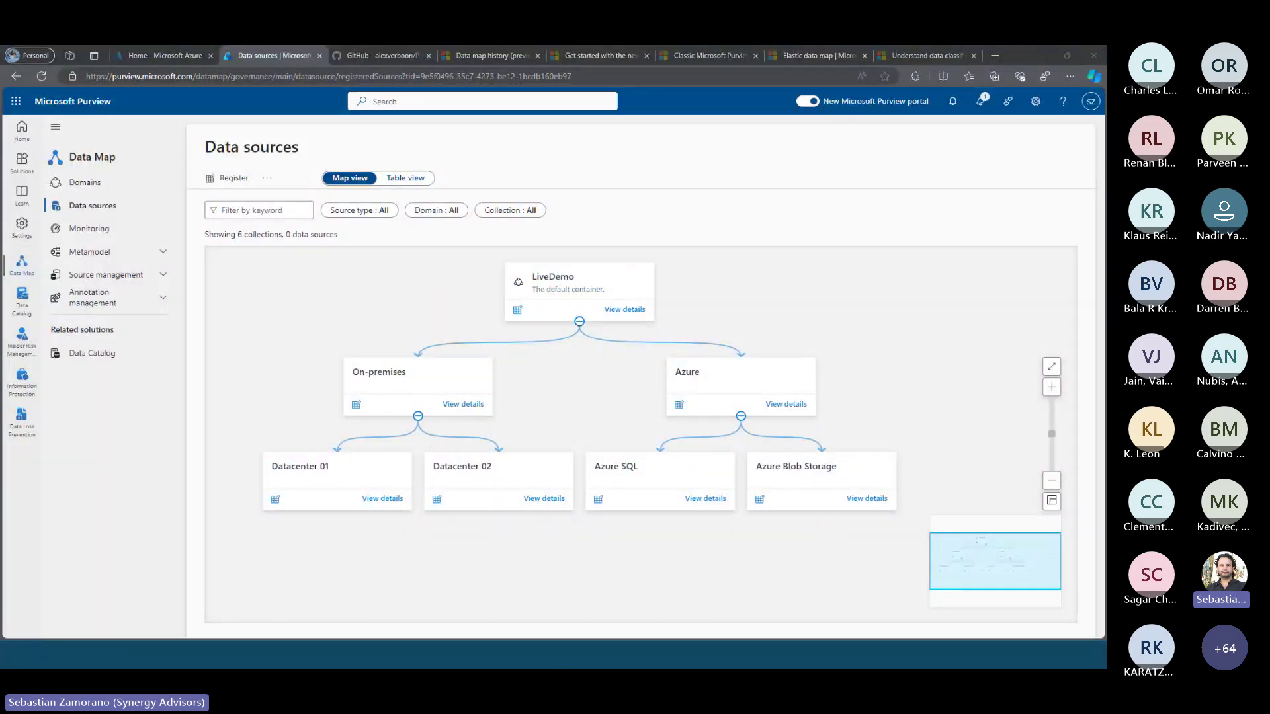
On the server, run the IntegrationRuntime_5.44.8985.1 (1) installer from the Downloads folder
key(alt+Tab)
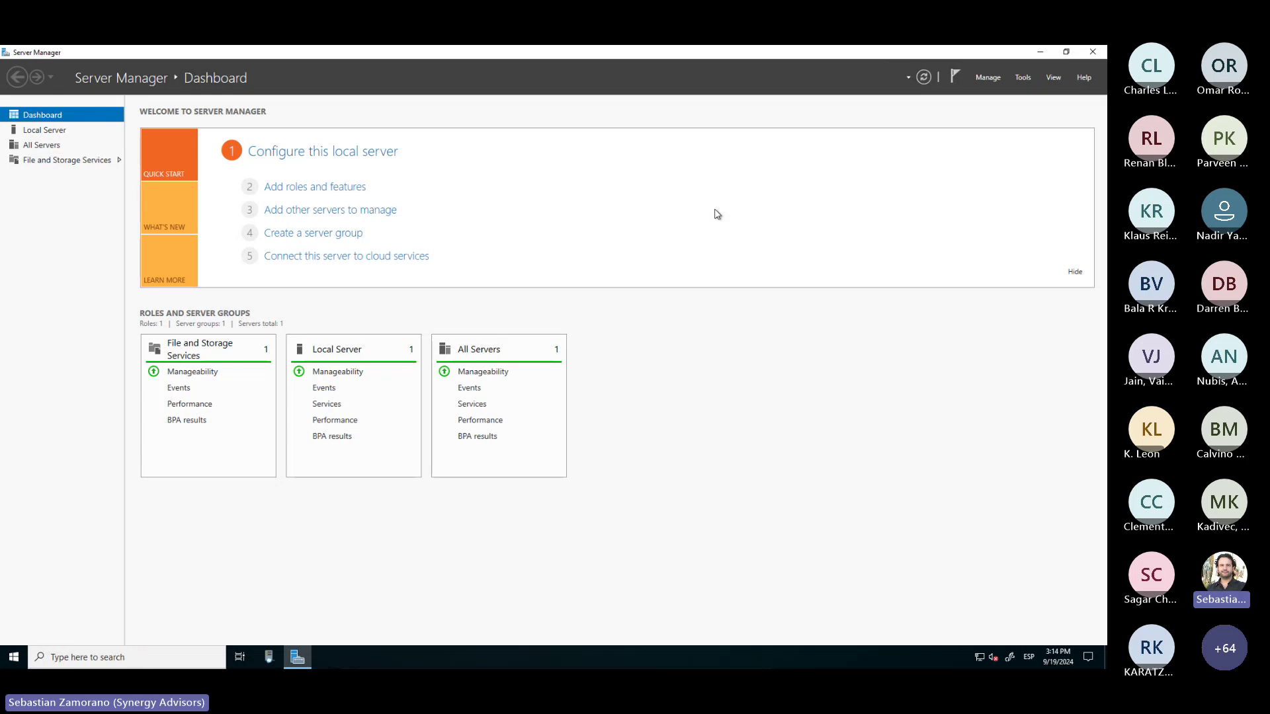
click(1040, 53)
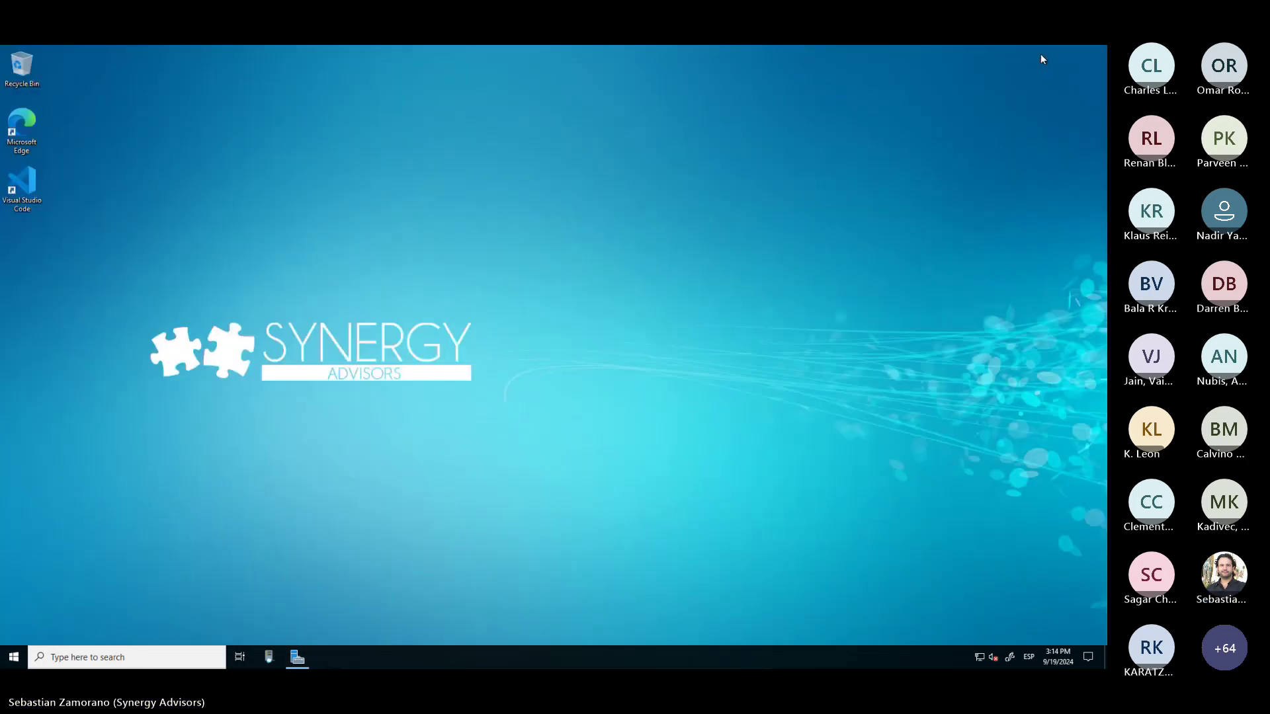
click(14, 657)
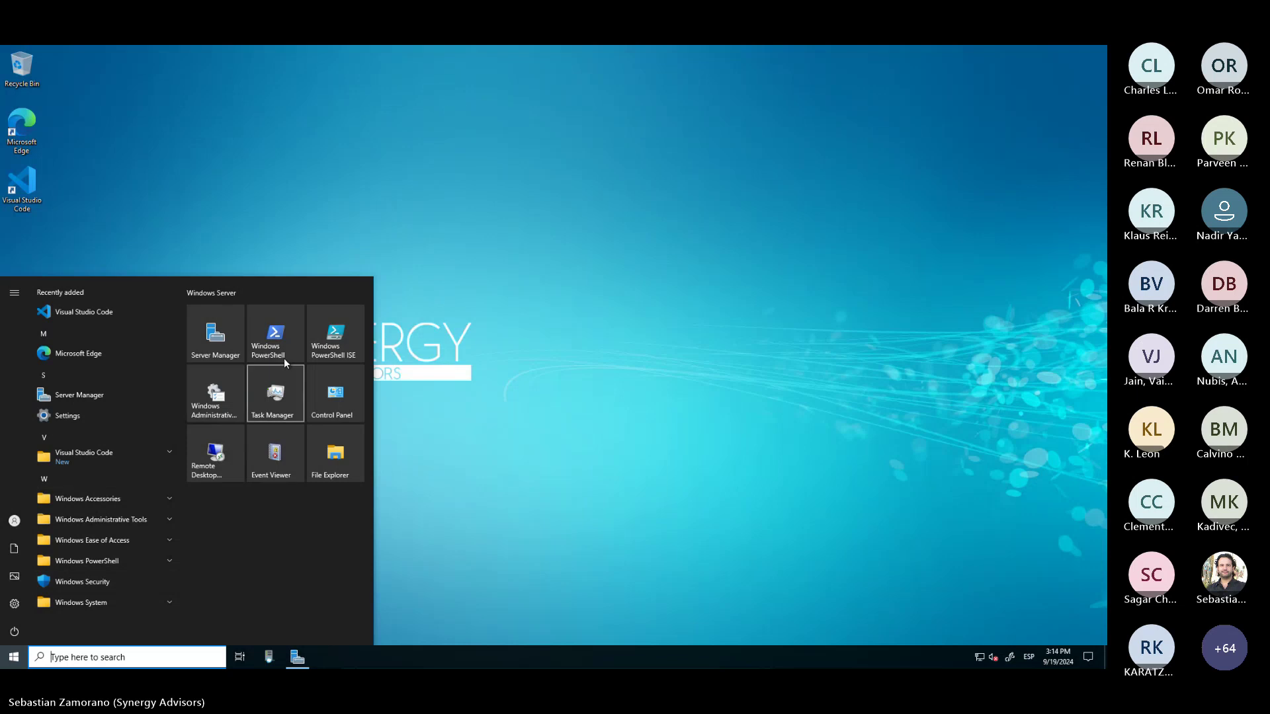
click(348, 466)
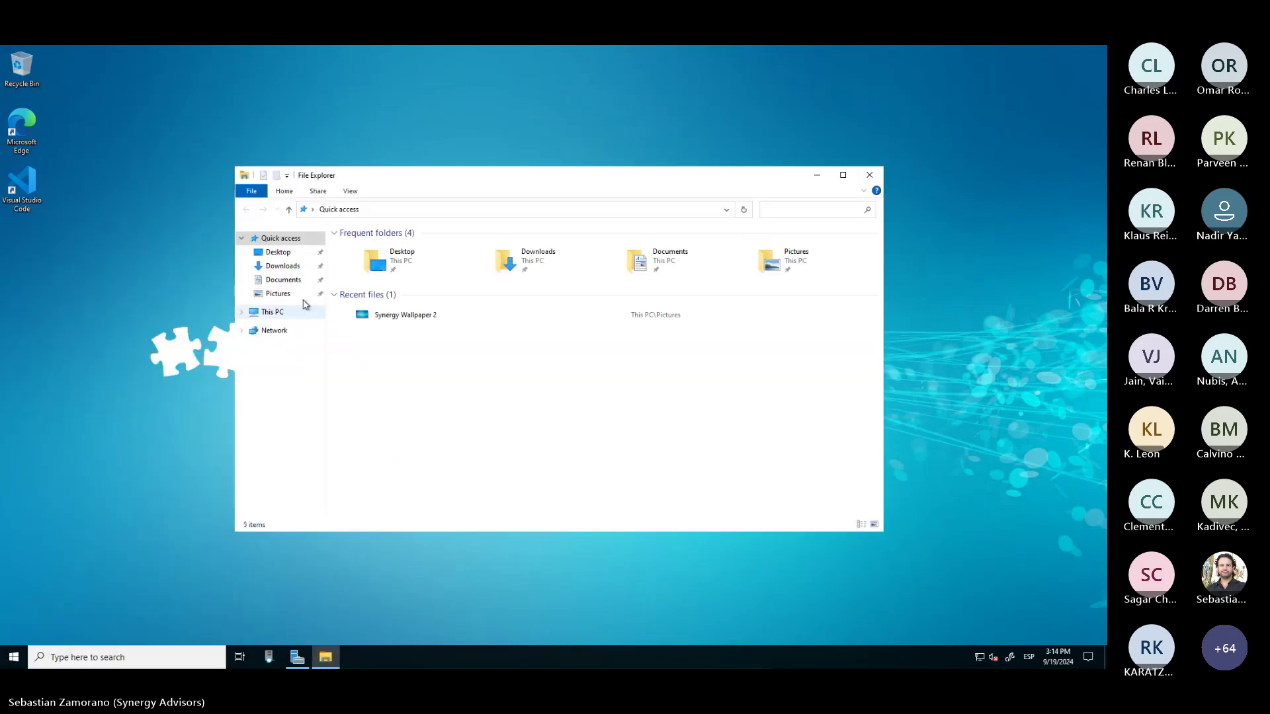
click(509, 265)
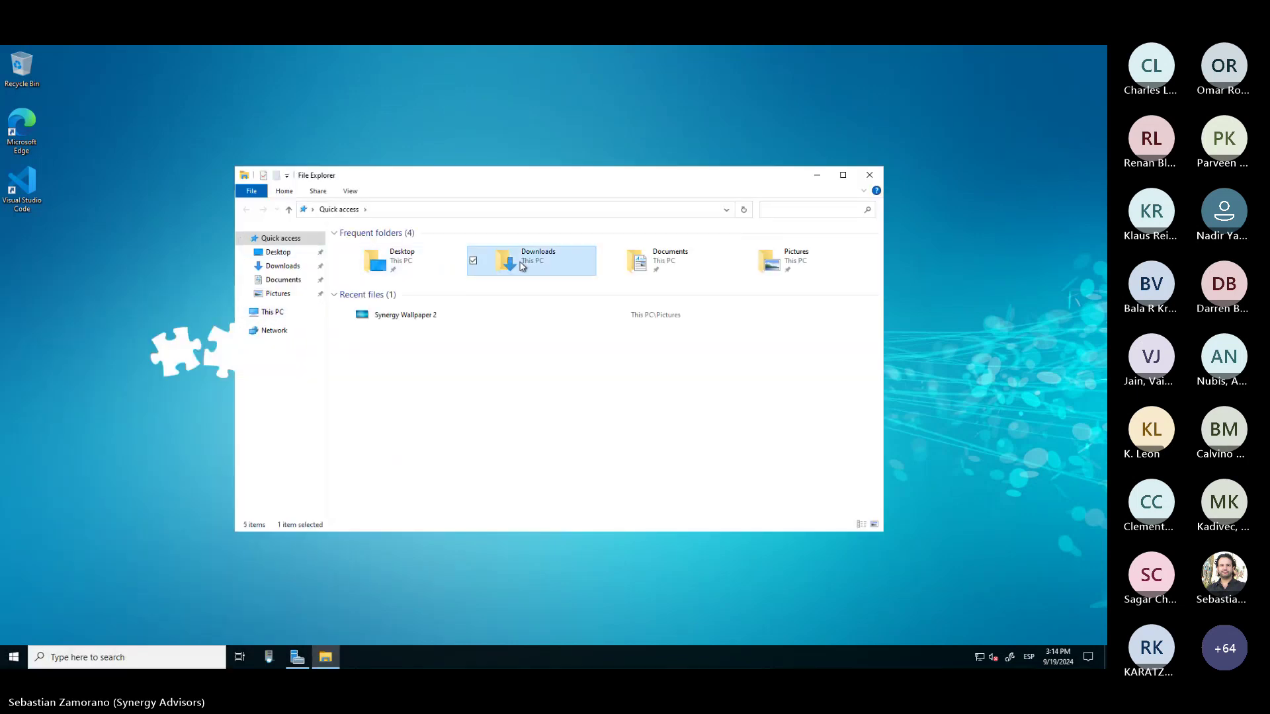
double_click(510, 266)
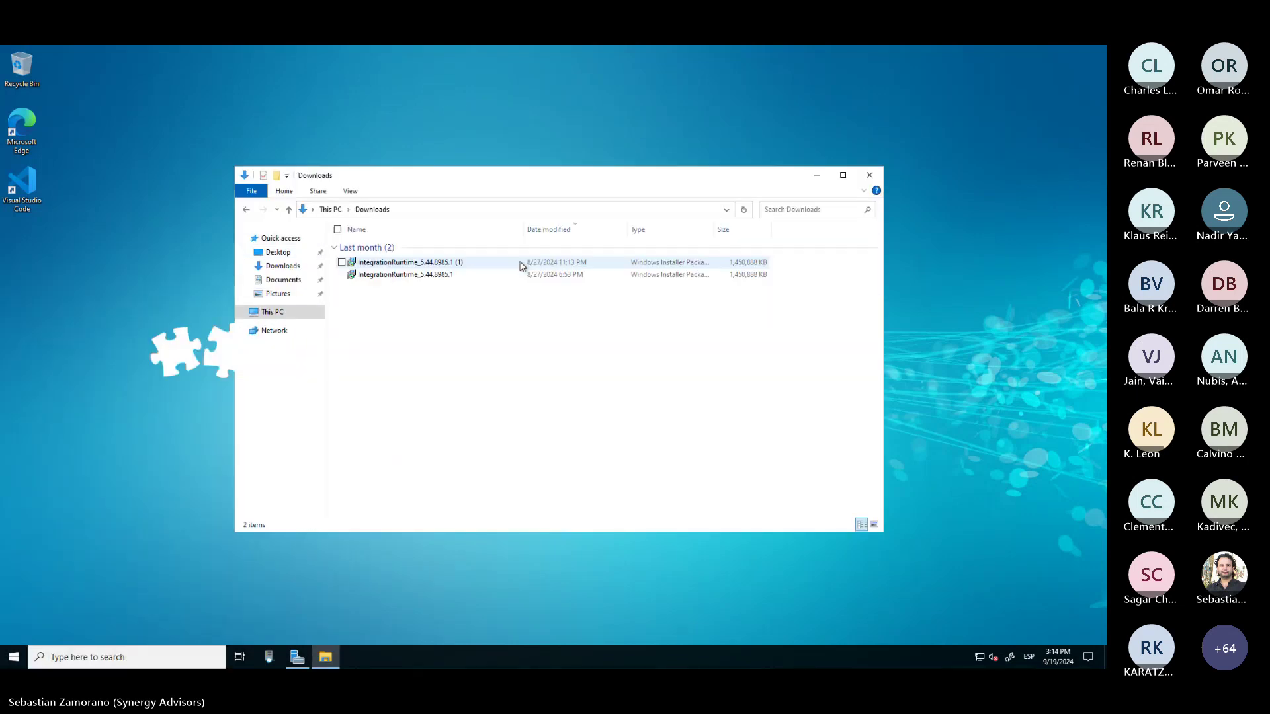
click(447, 265)
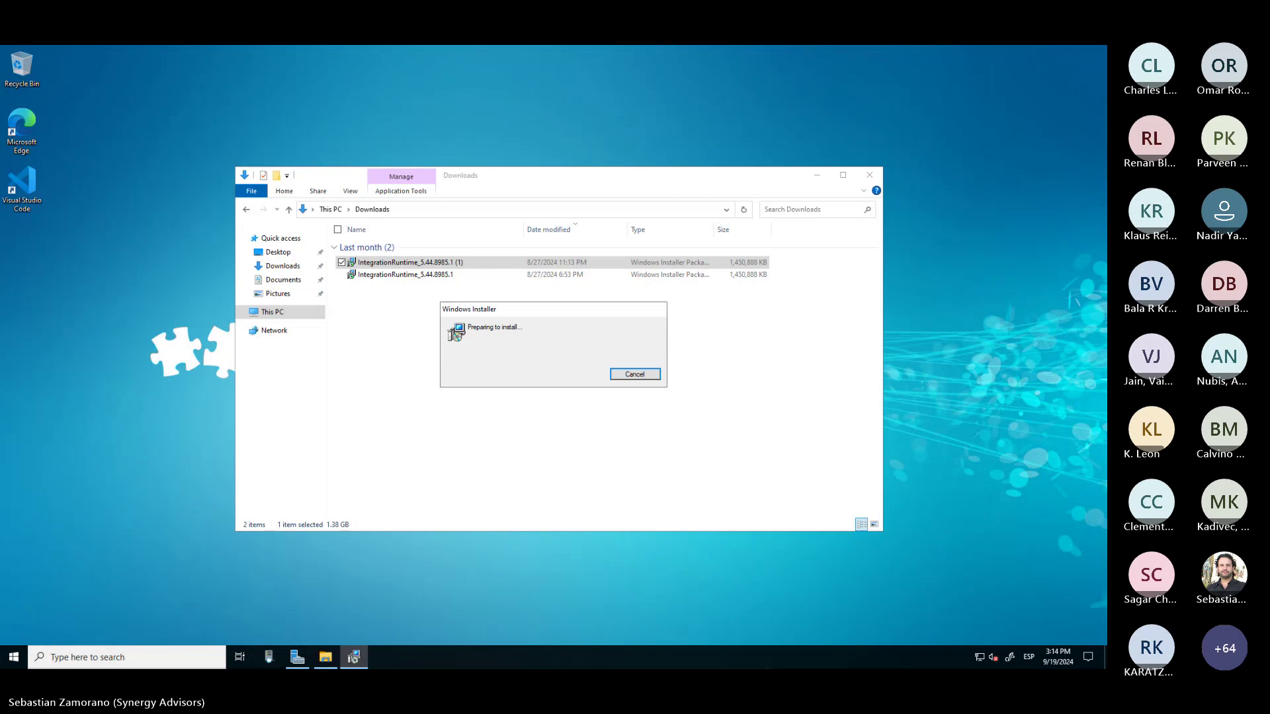
key(alt+Tab)
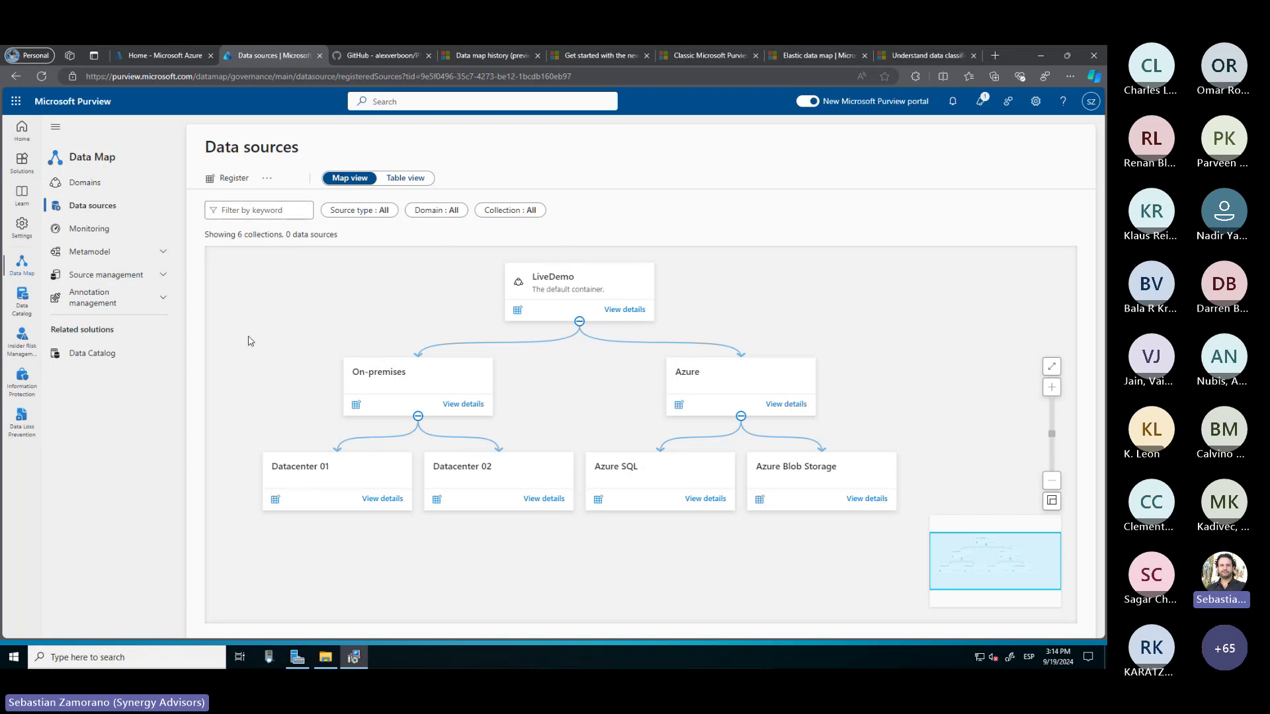
Start a new Self-Hosted integration runtime from Source management > Integration runtimes
click(166, 283)
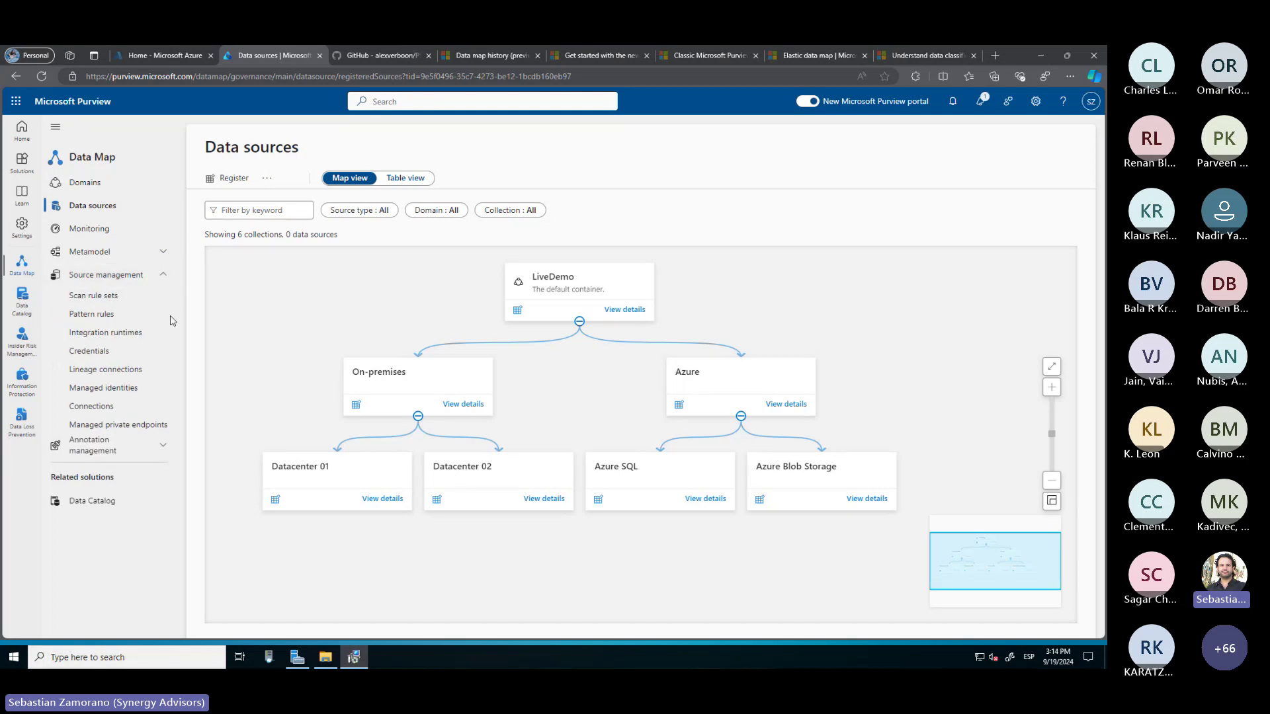
click(98, 335)
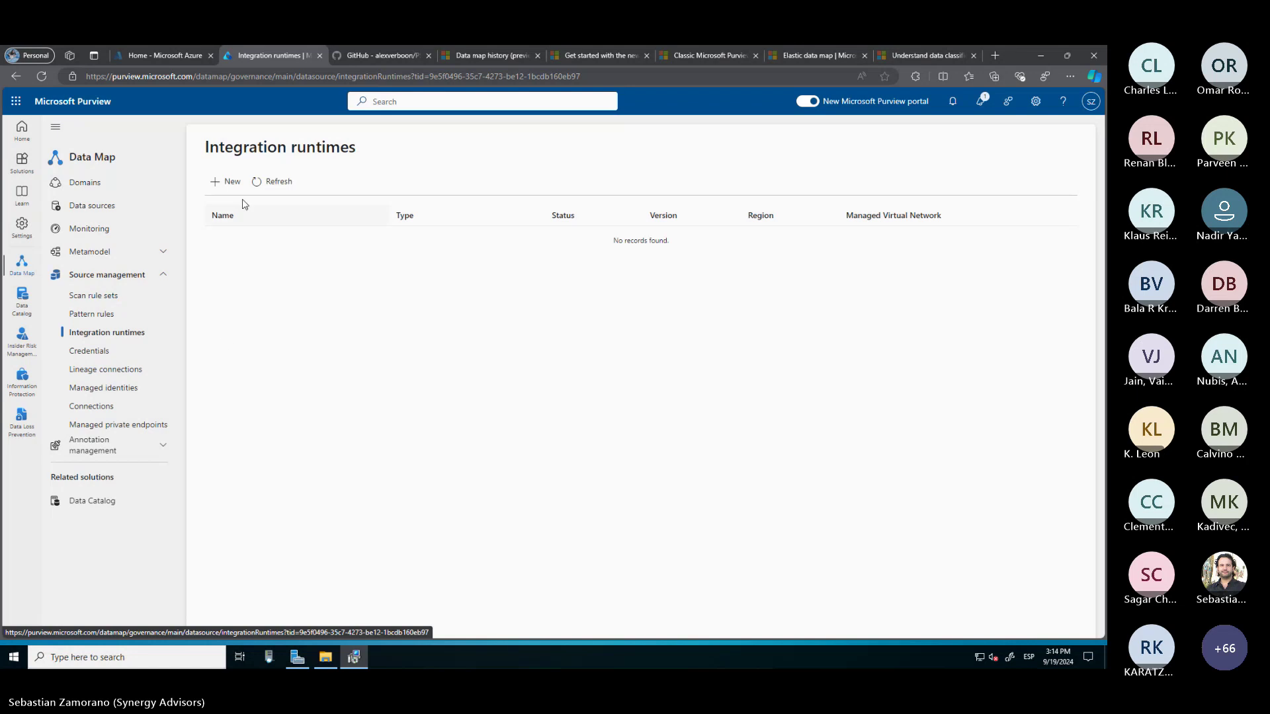
click(232, 182)
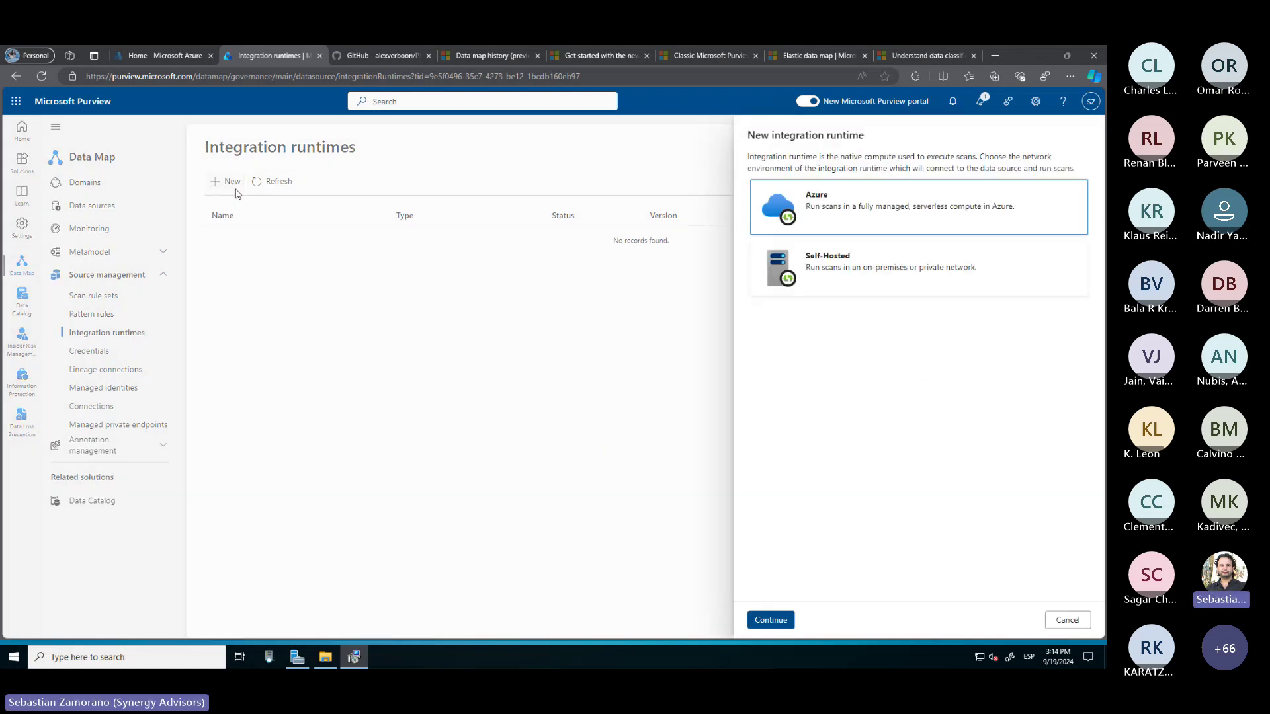
click(853, 263)
click(771, 620)
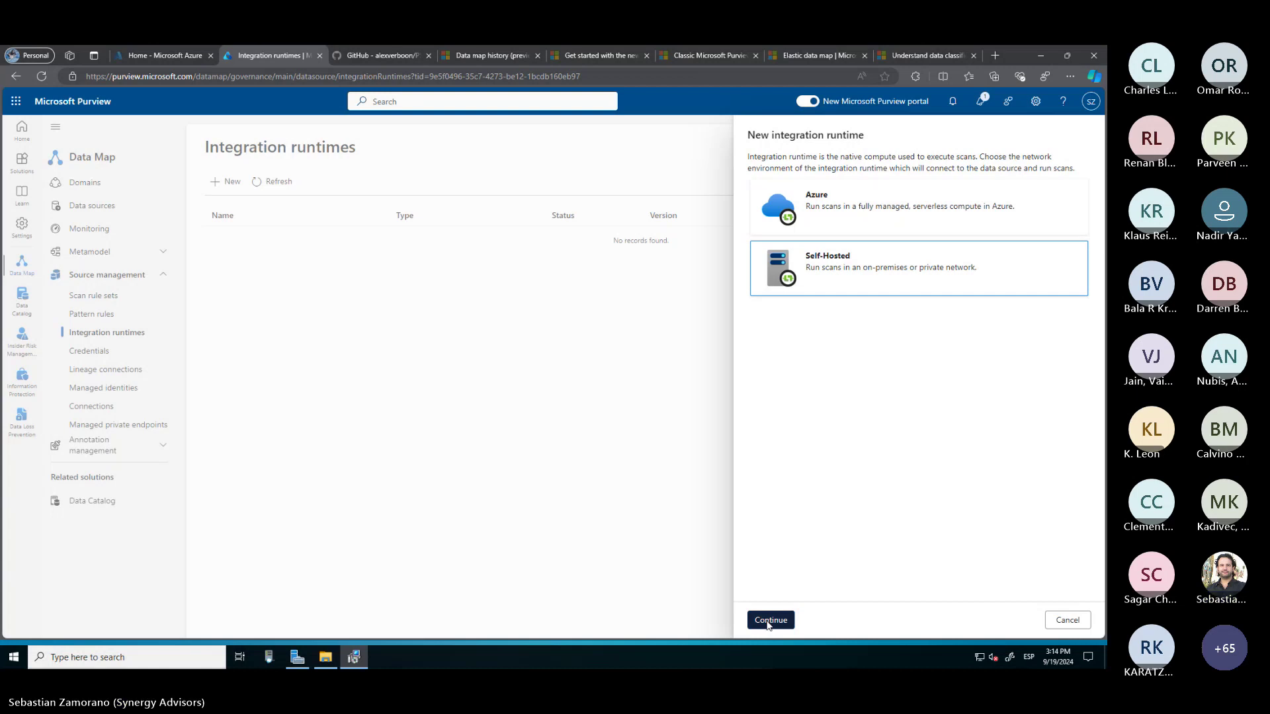
Name the integration runtime Cloud-Integrator and create it
drag(846, 225, 732, 215)
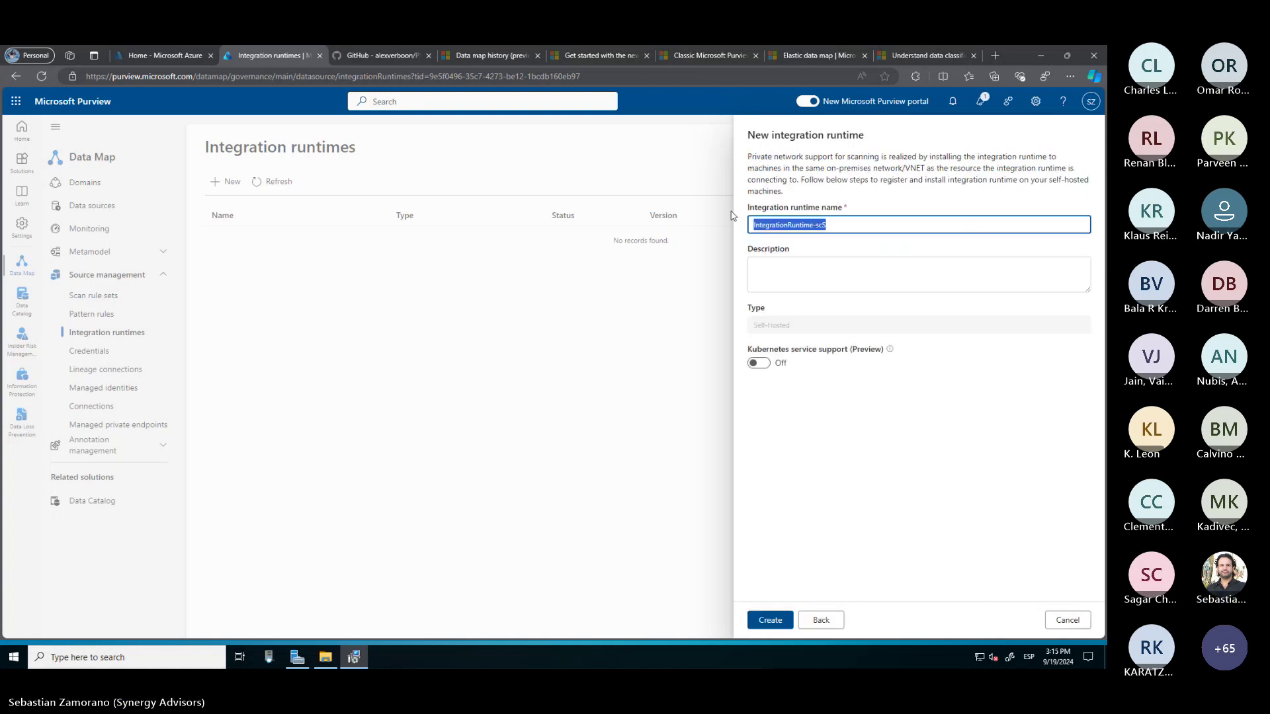
click(732, 216)
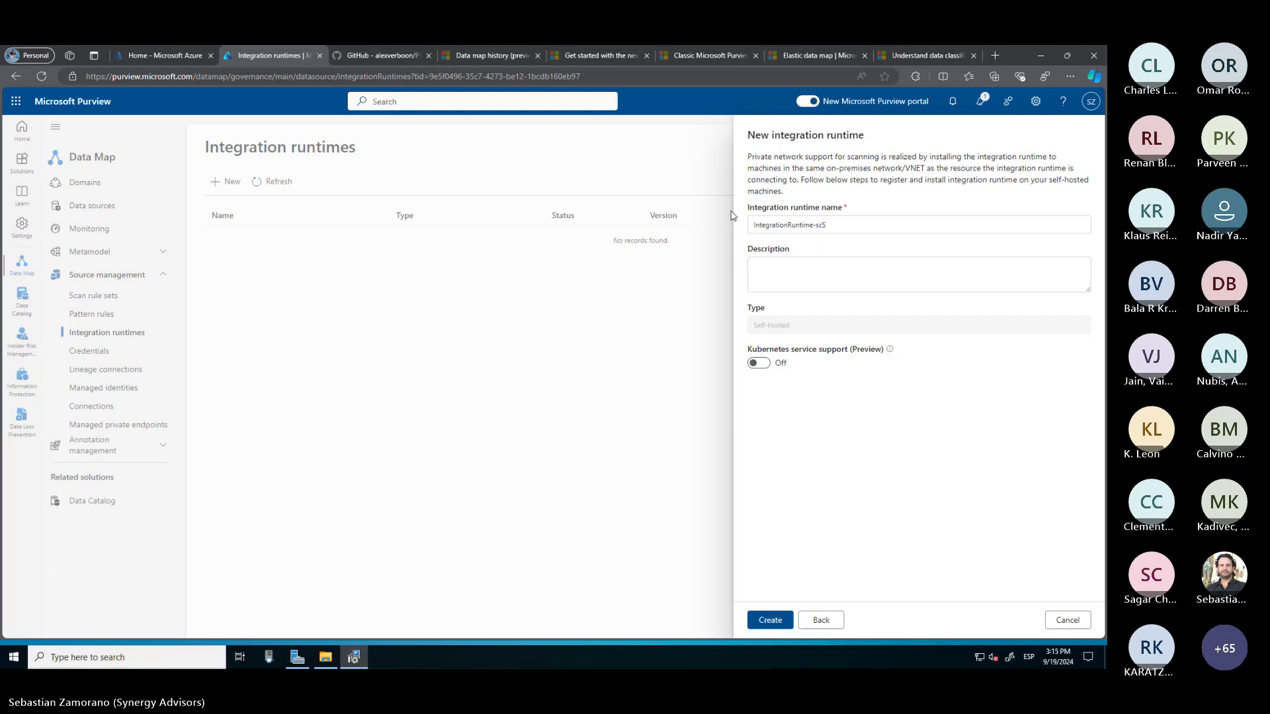
drag(853, 226, 707, 224)
key(BackSpace)
text(Clo)
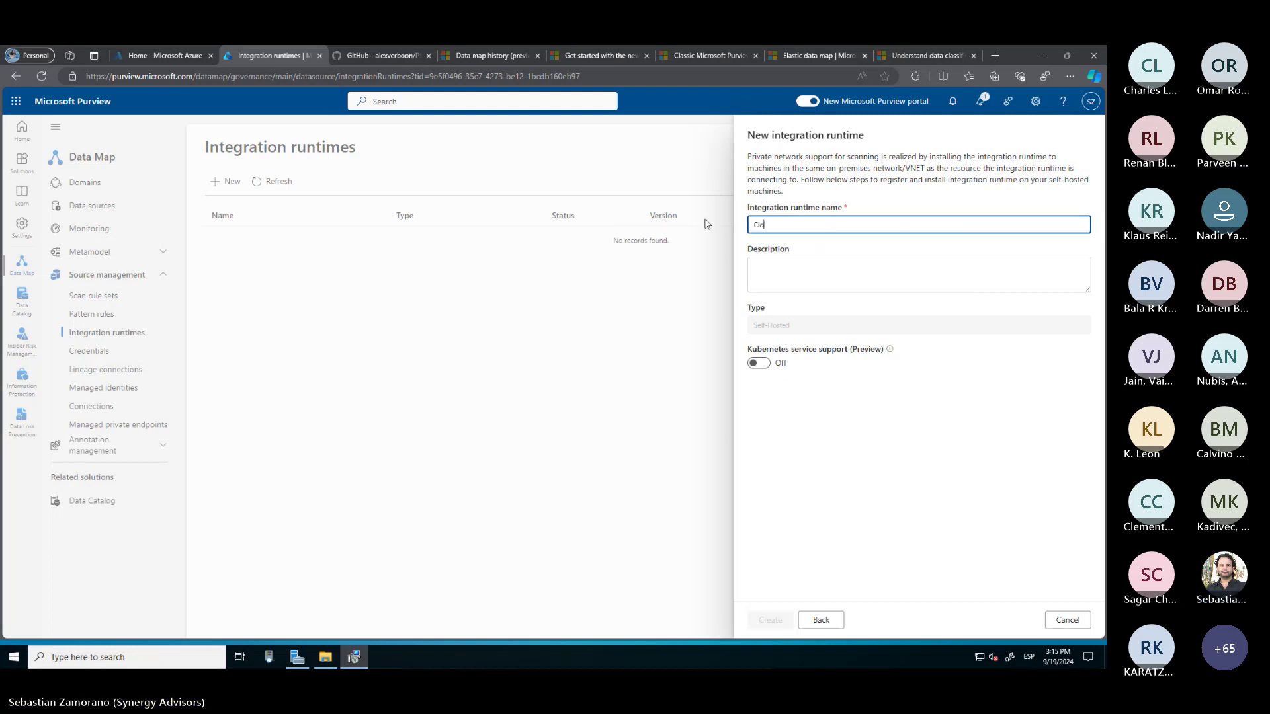
text(udIntegrator)
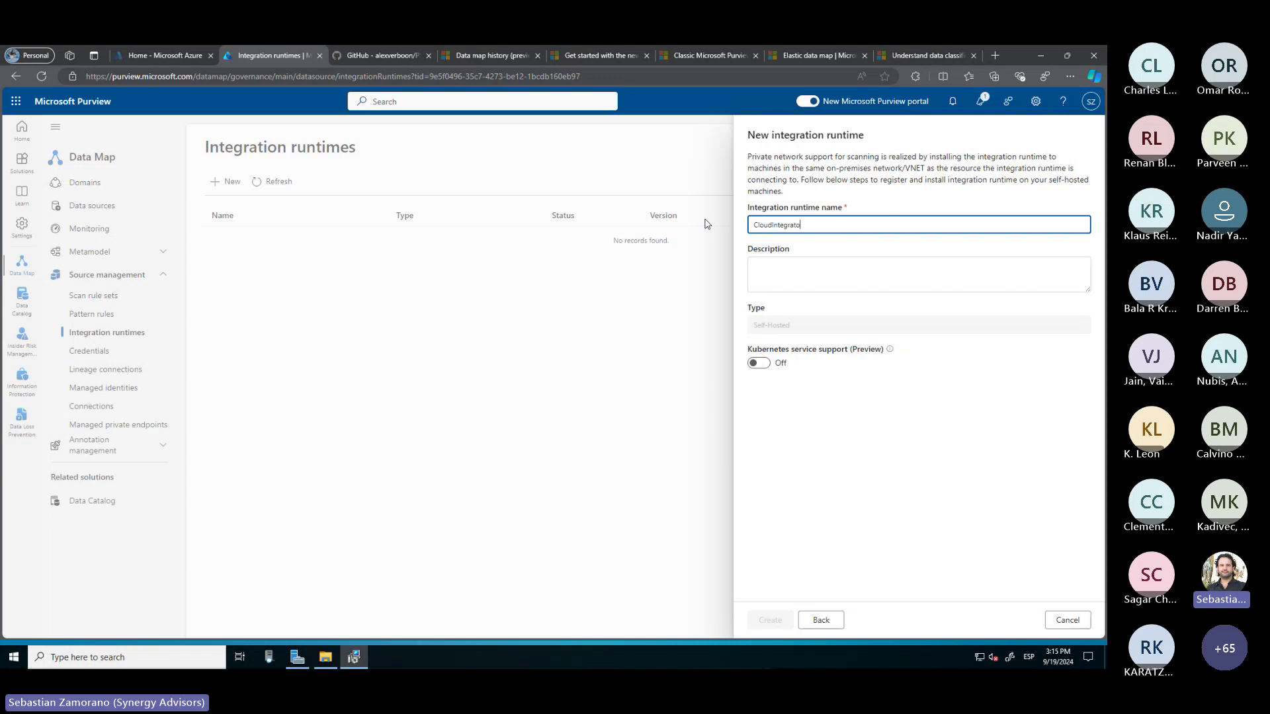
click(774, 226)
text(-)
key(Delete)
text(I)
click(833, 286)
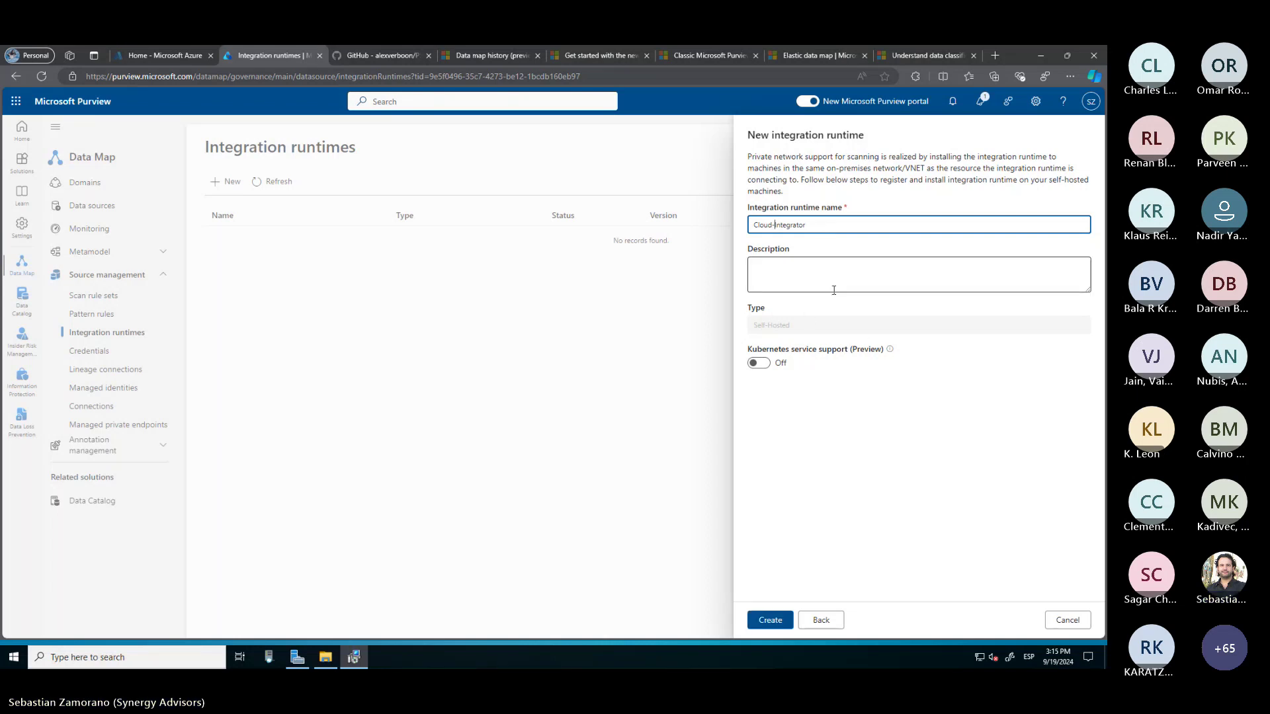
click(766, 622)
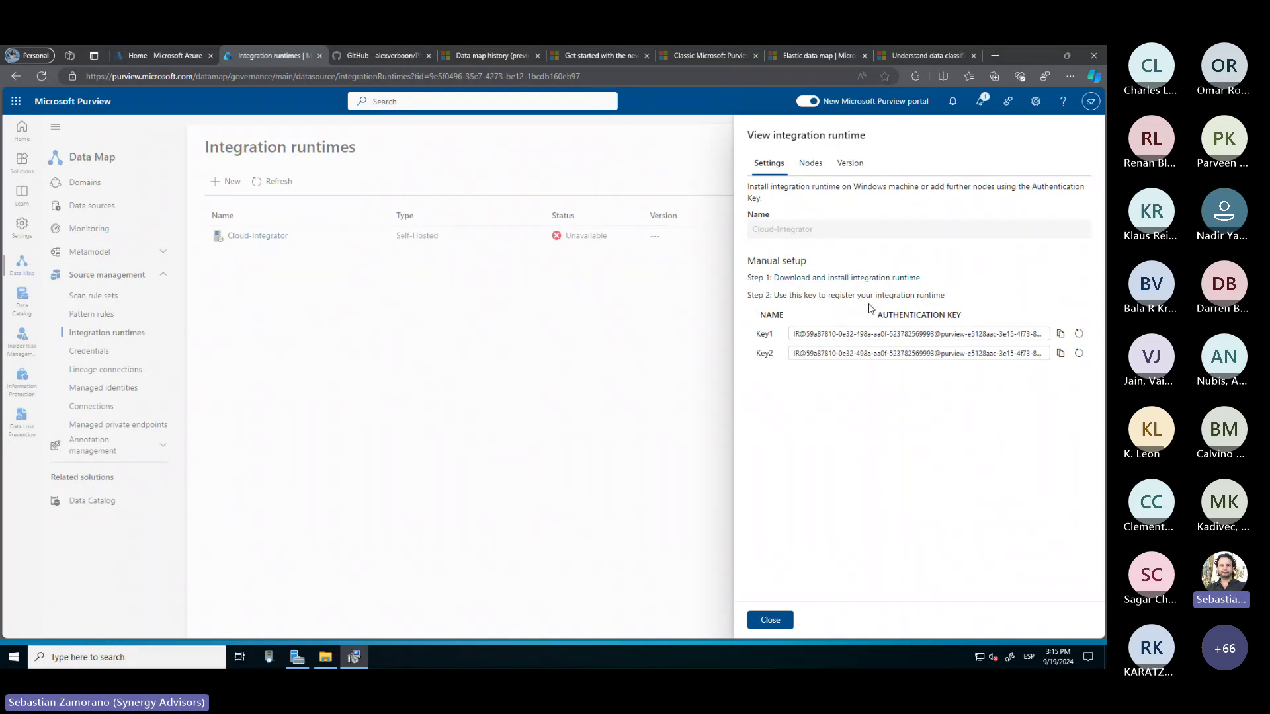
Copy the Key1 authentication key and switch to the server's setup wizard
click(1061, 336)
click(355, 657)
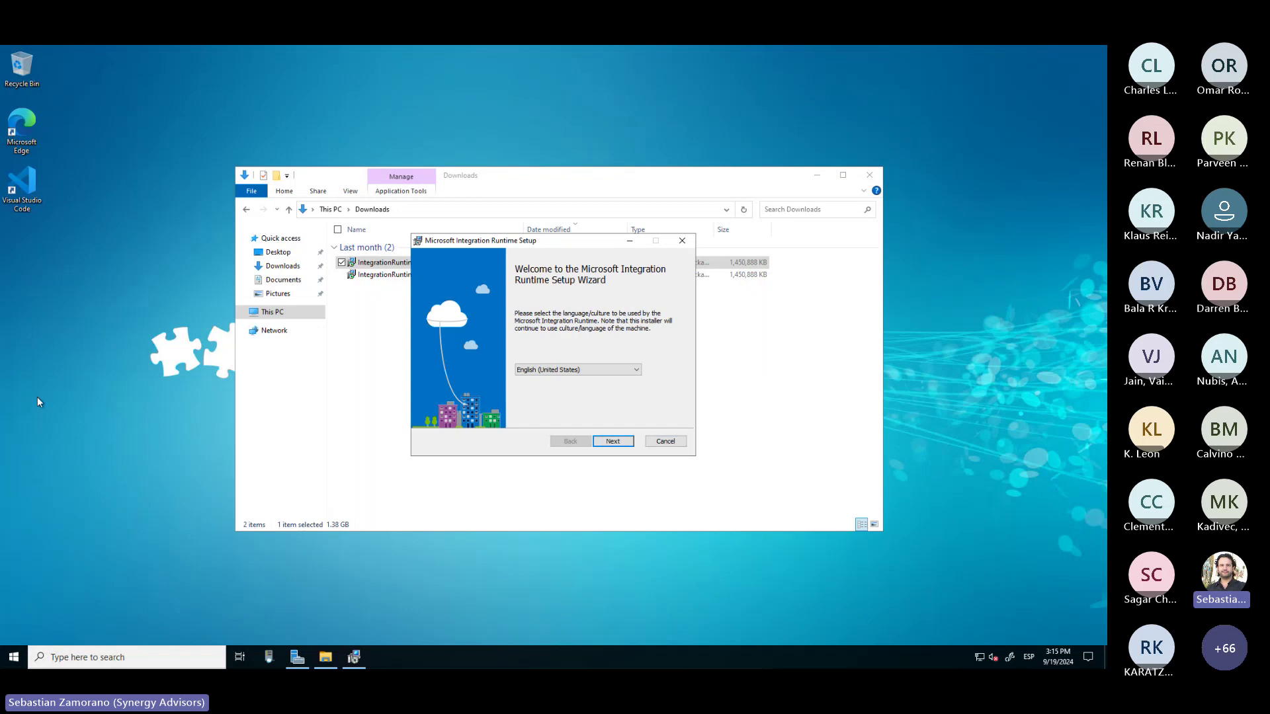
Accept the licence, keep the default Program Files folder, and install Integration Runtime
click(625, 443)
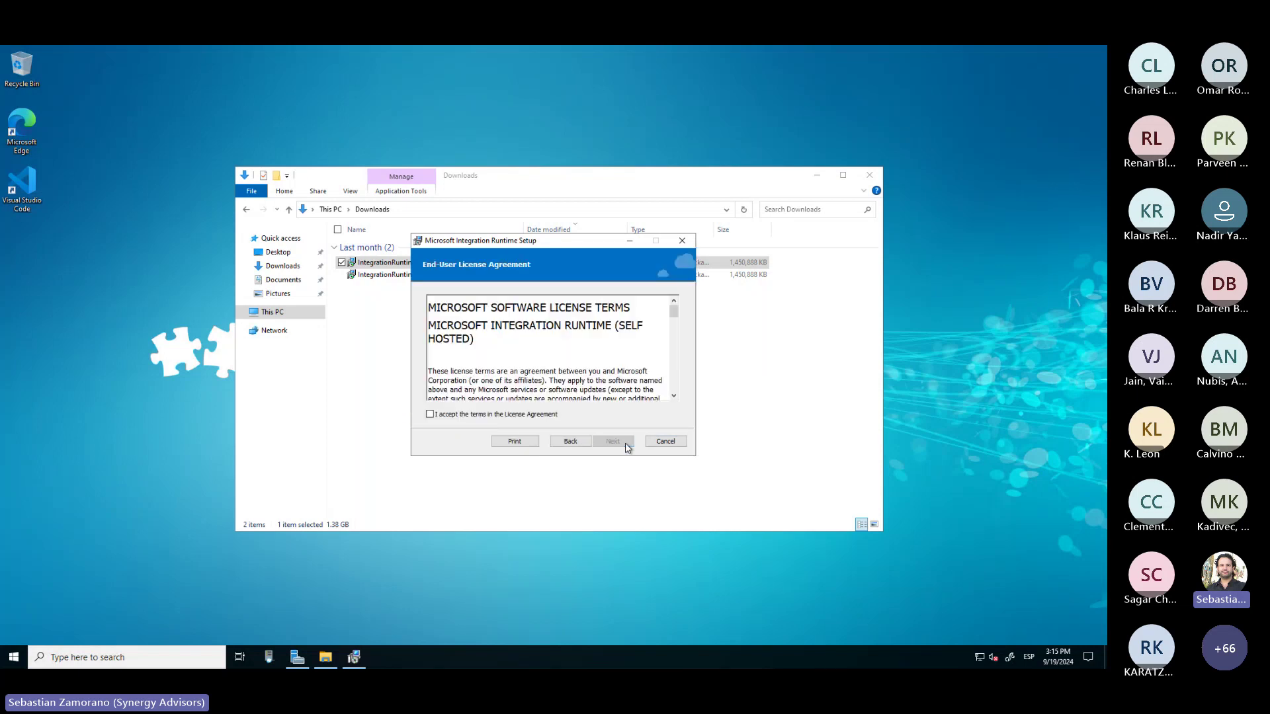
click(501, 414)
click(617, 444)
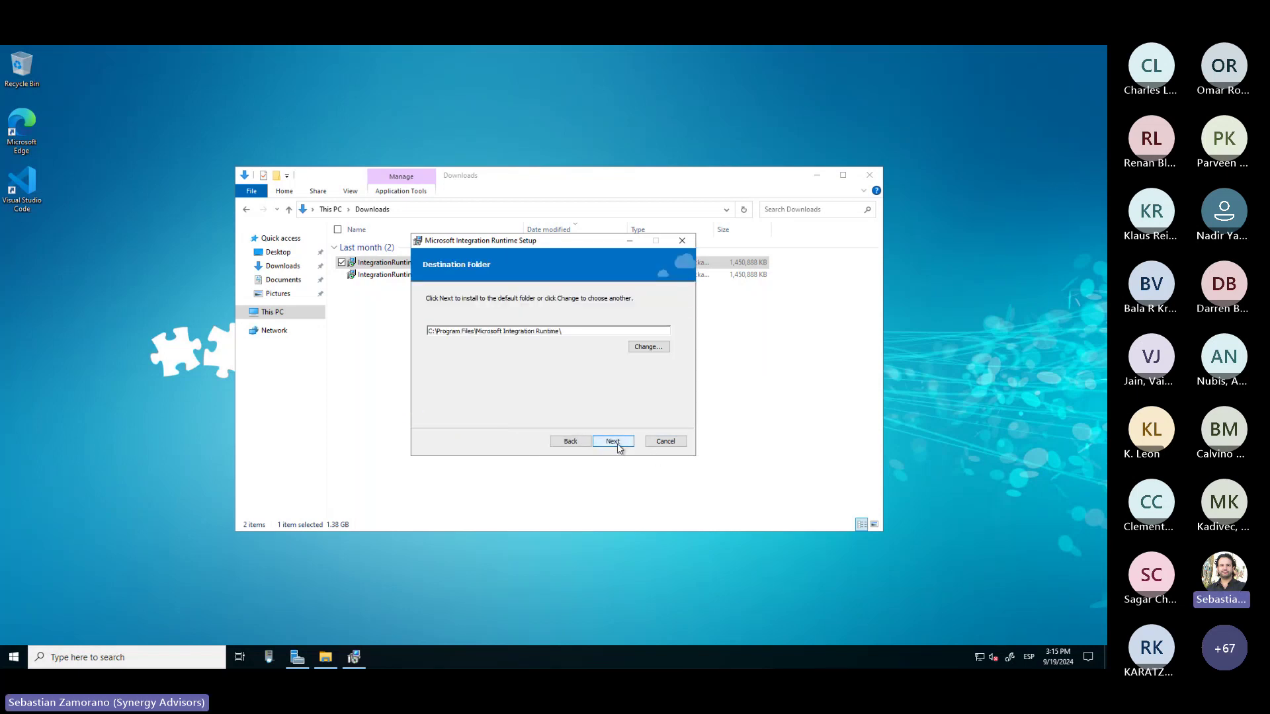
click(617, 443)
click(616, 443)
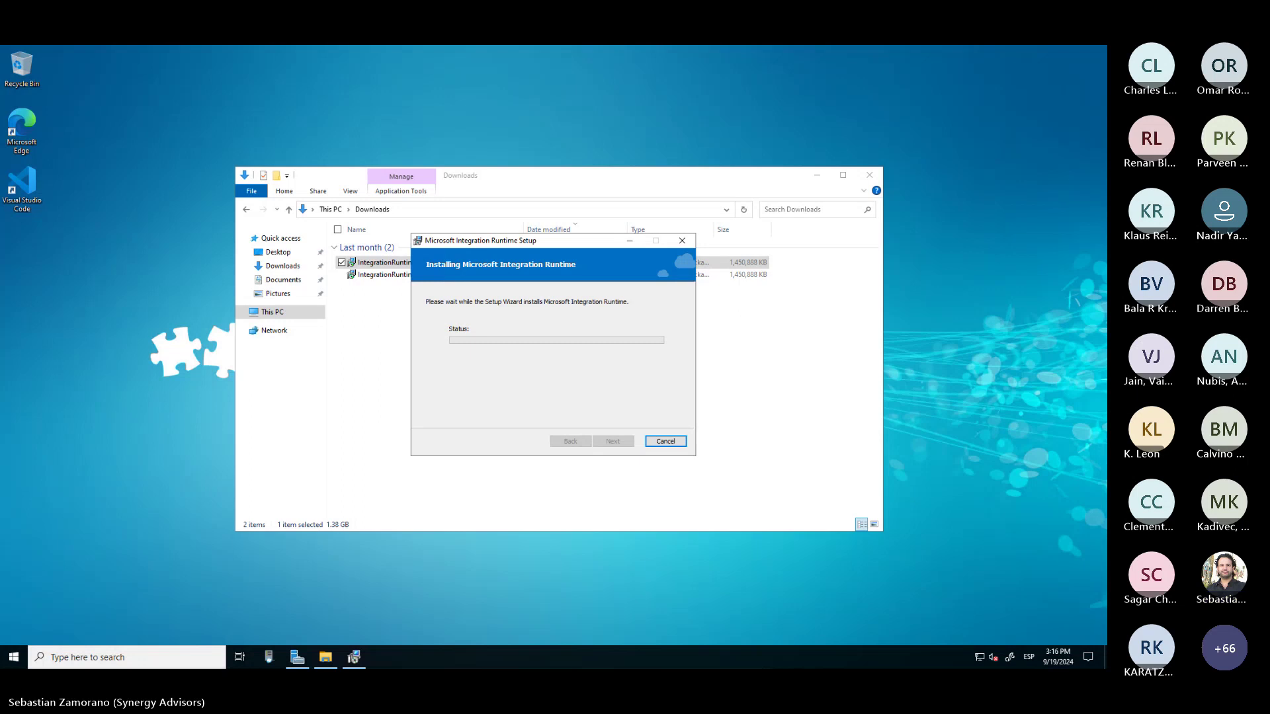
key(alt+Tab)
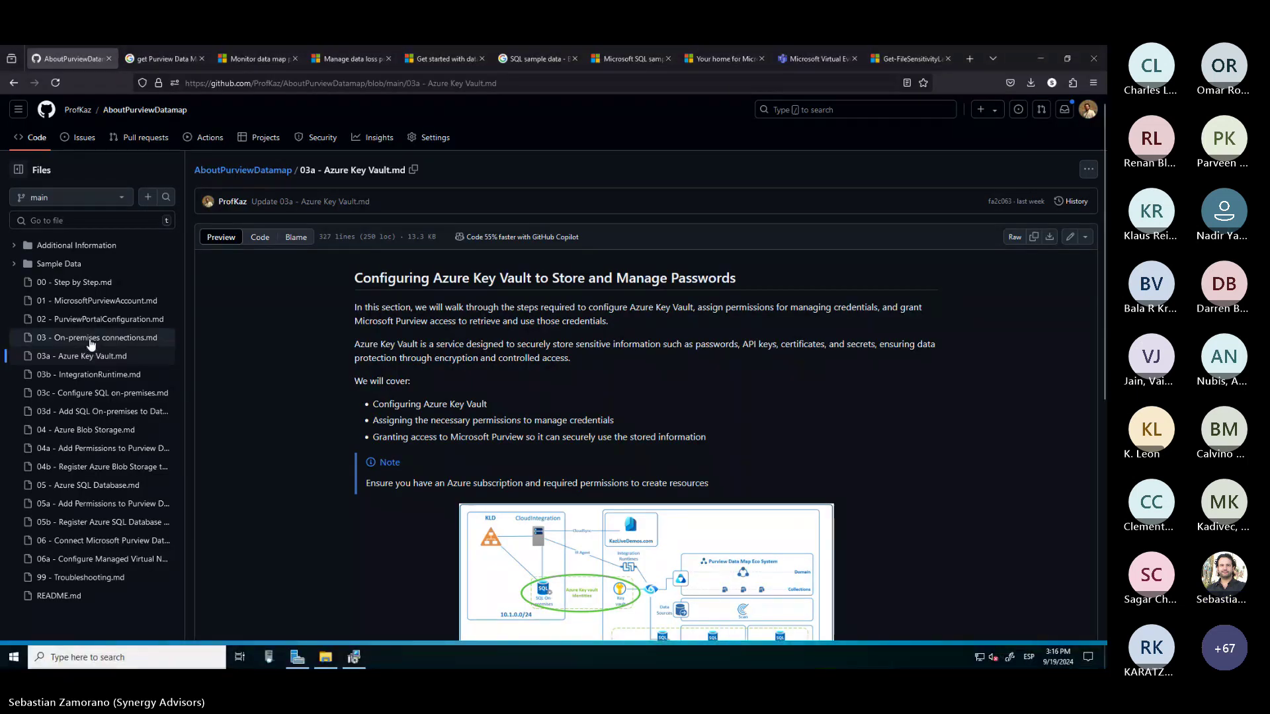
Open the GitHub on-premises connections guide, then return to the server's installer progress
click(92, 344)
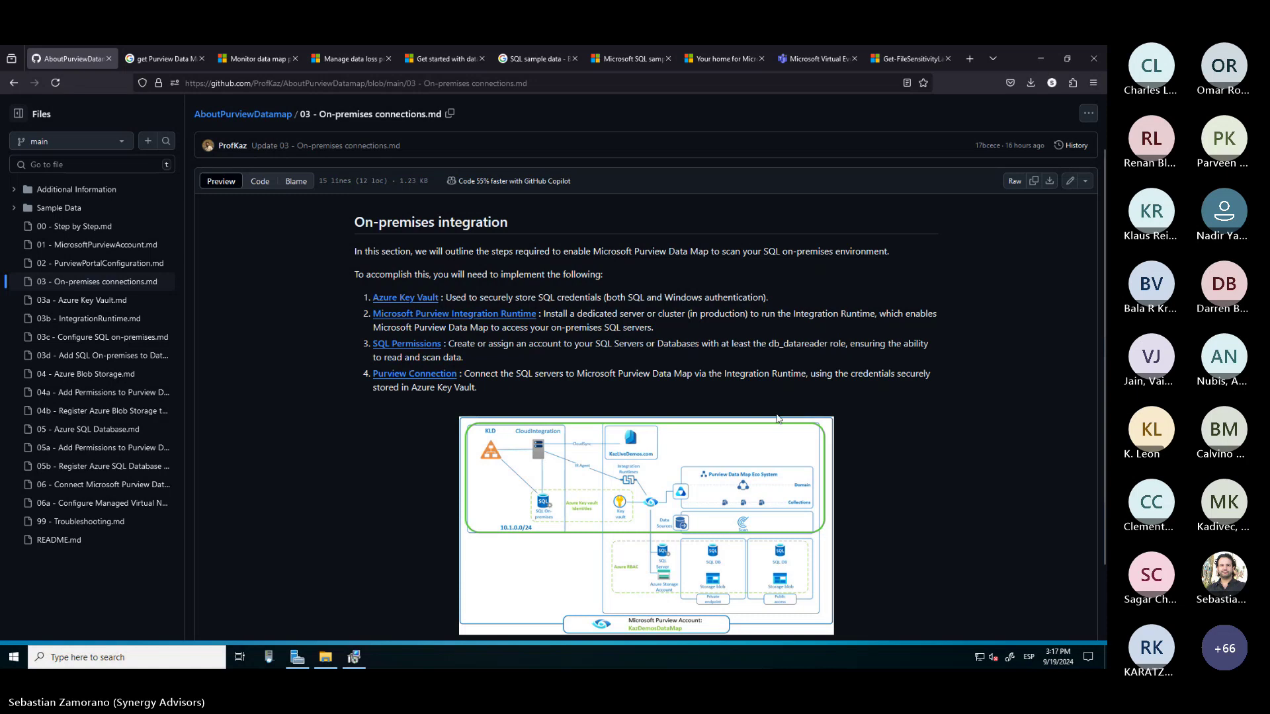
click(355, 659)
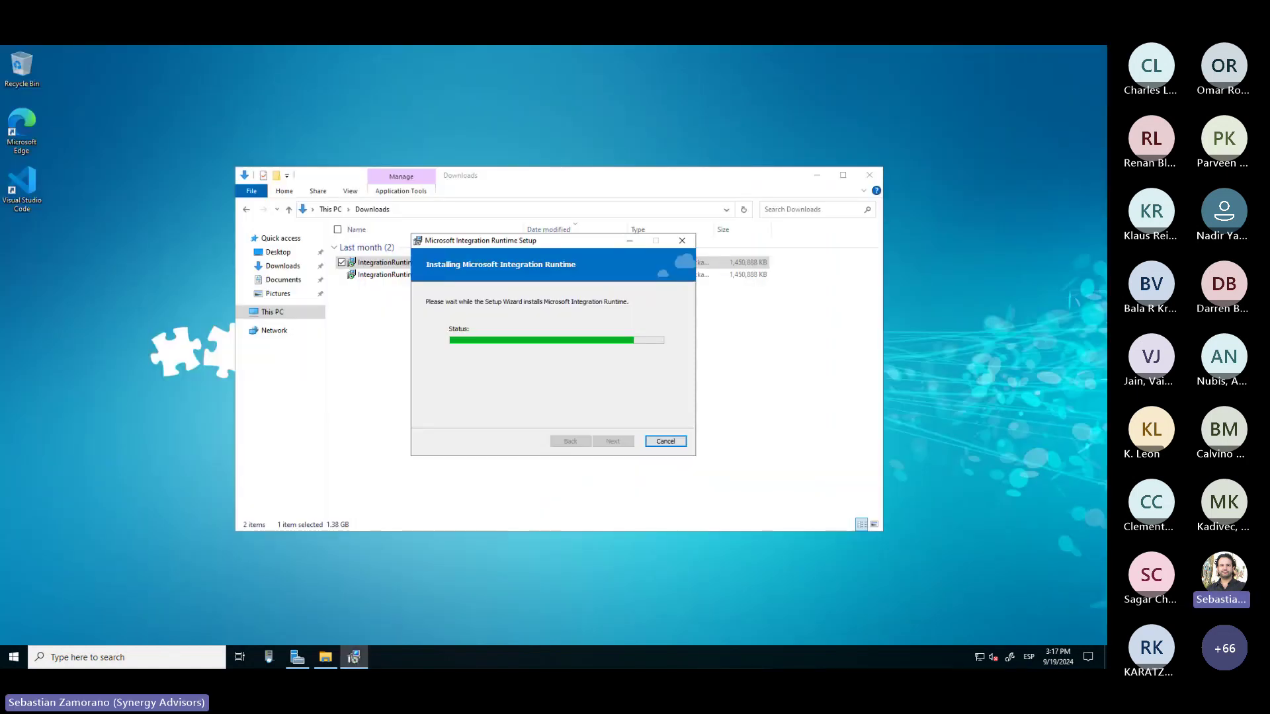
Find Key vaults through the Azure portal search and start creating a new vault
key(alt+Tab)
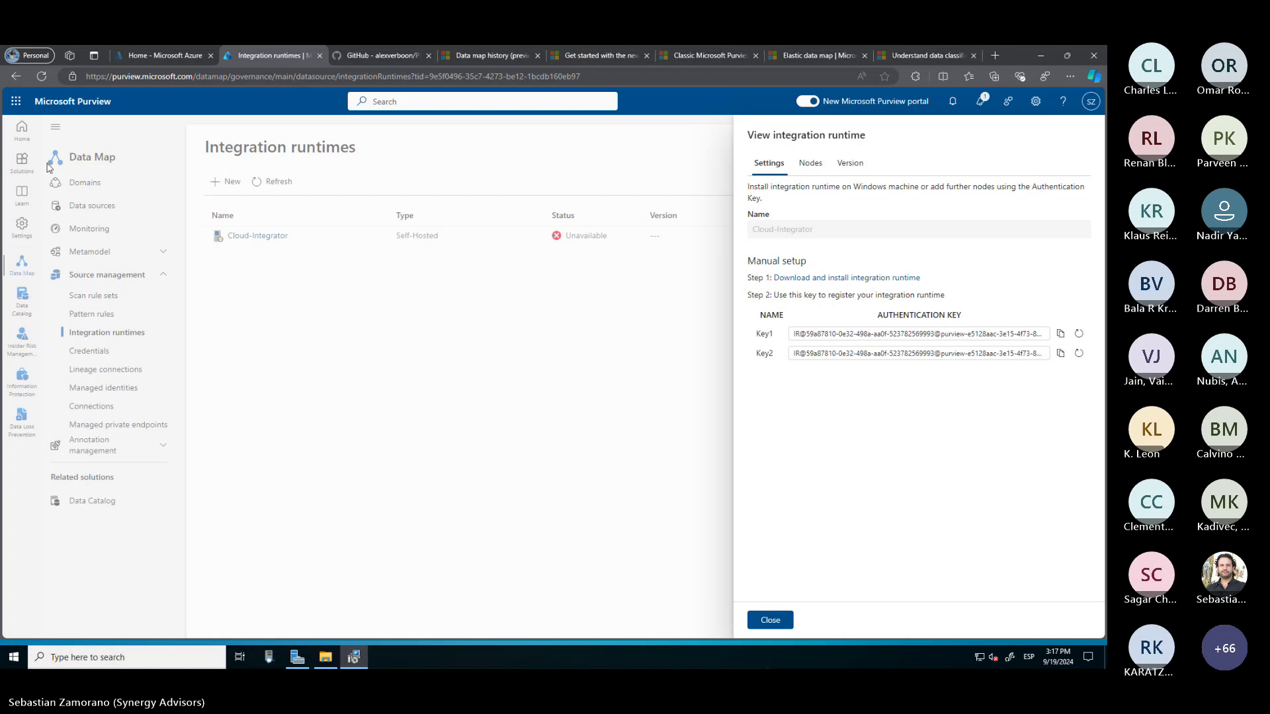
click(145, 56)
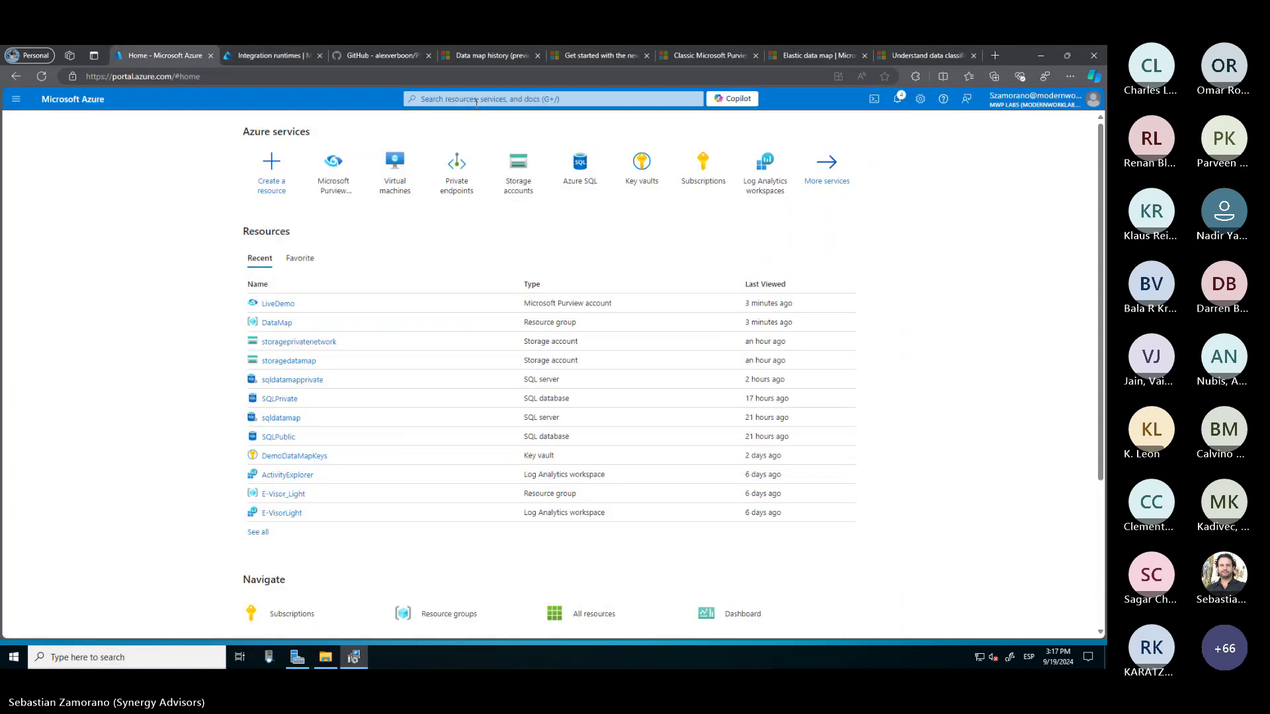
click(477, 101)
text(k)
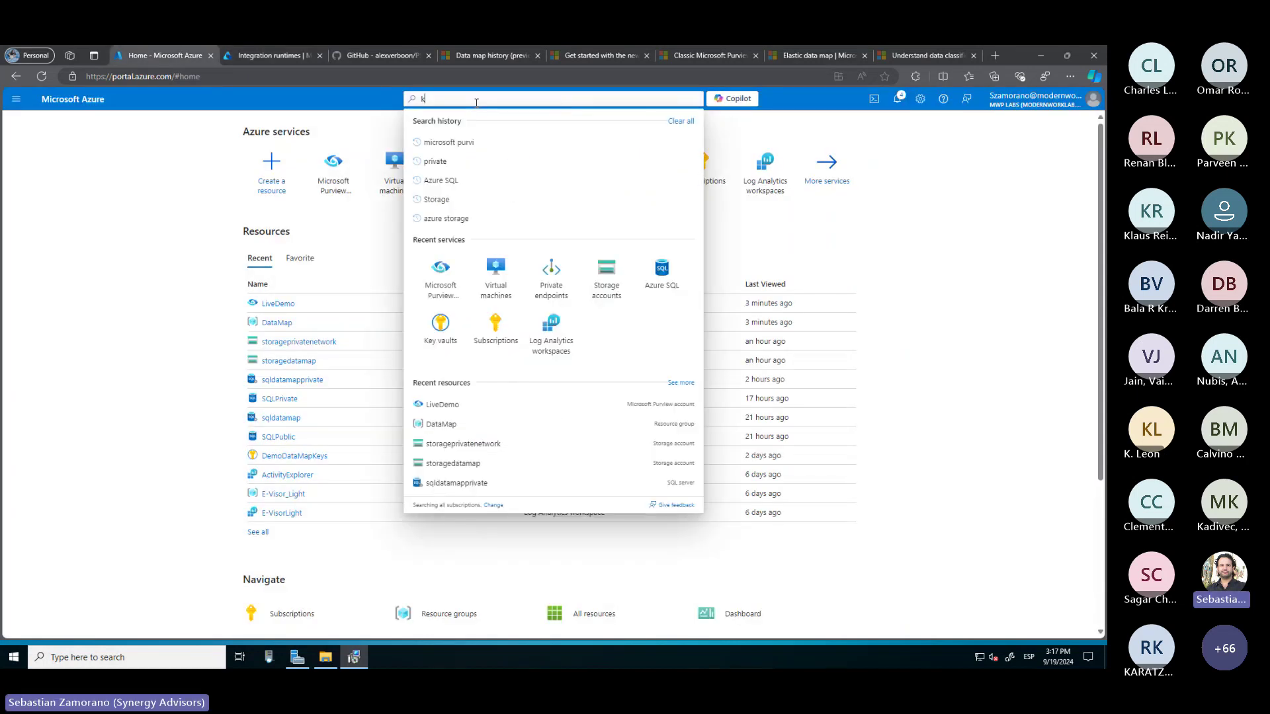
text(ey vault)
click(453, 174)
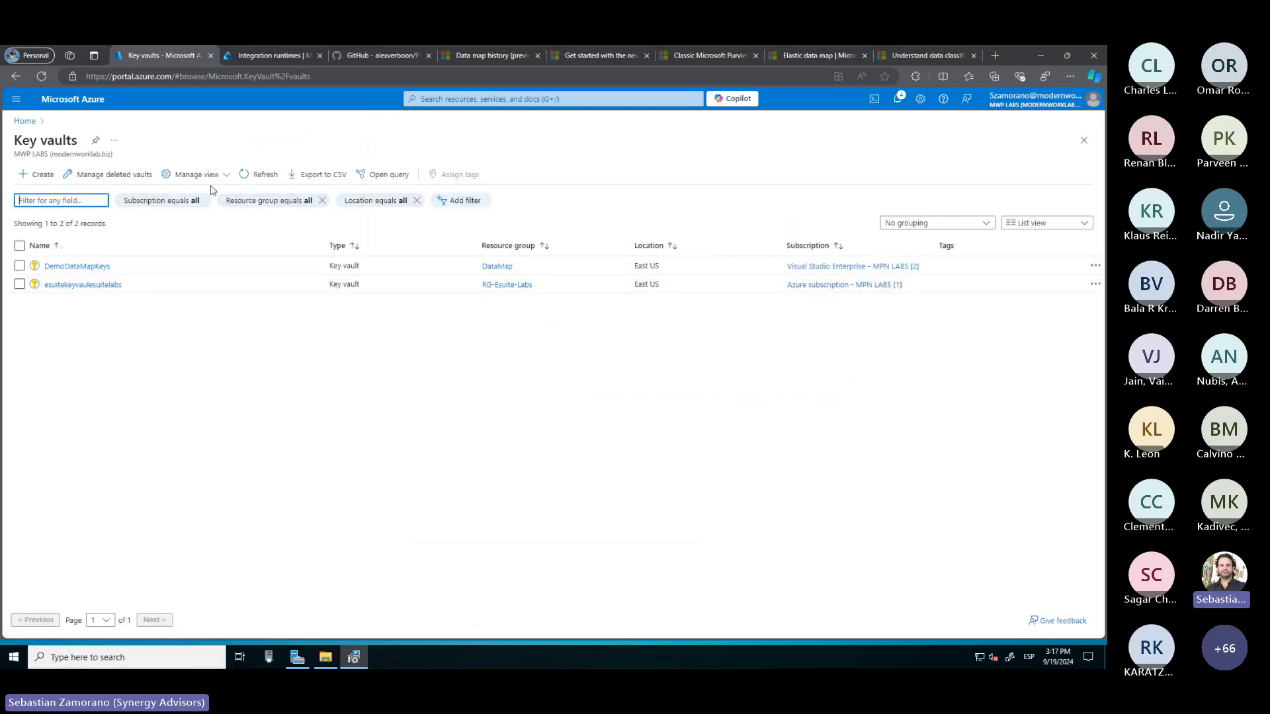
click(41, 176)
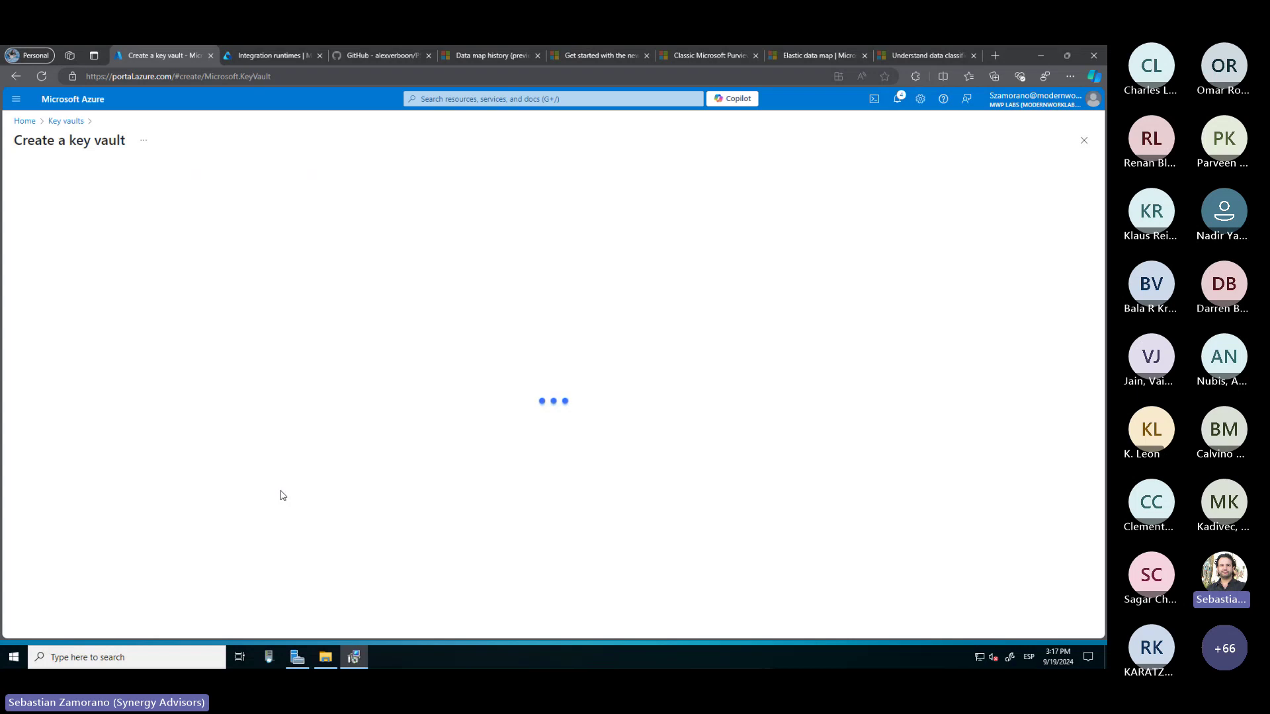
Place the new vault in resource group DataMap and name it livedemo
click(216, 375)
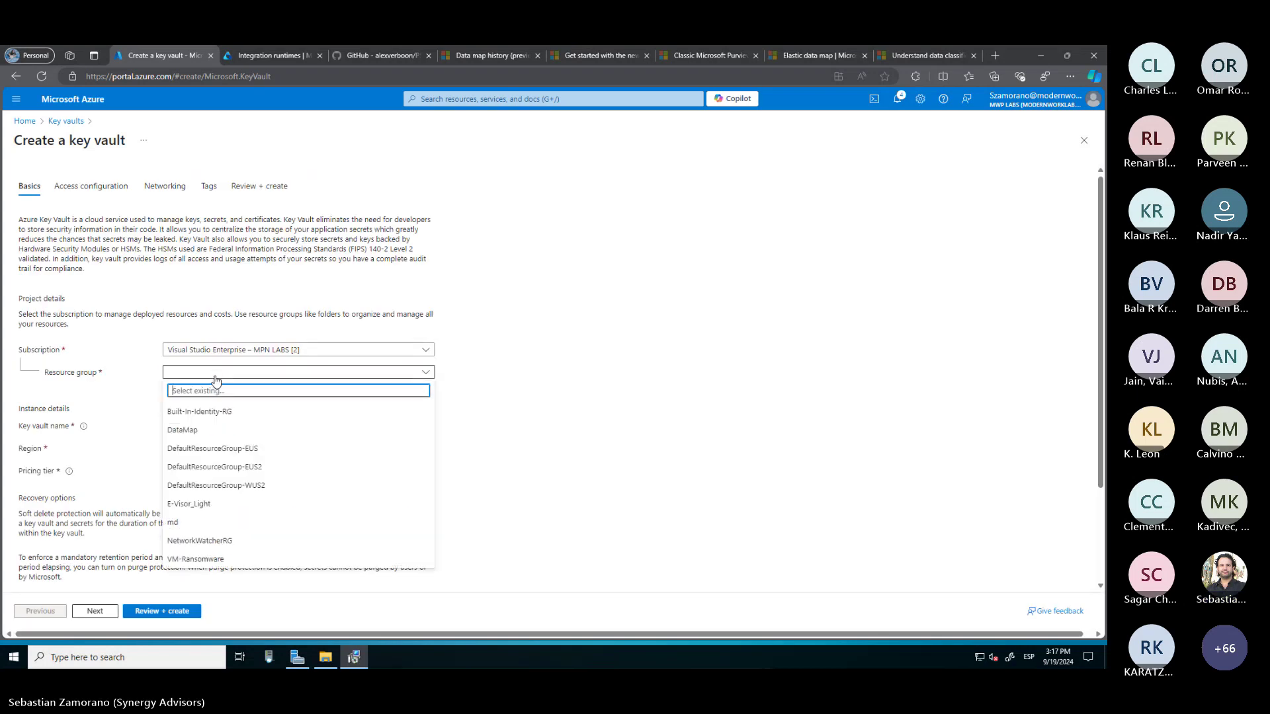
click(198, 430)
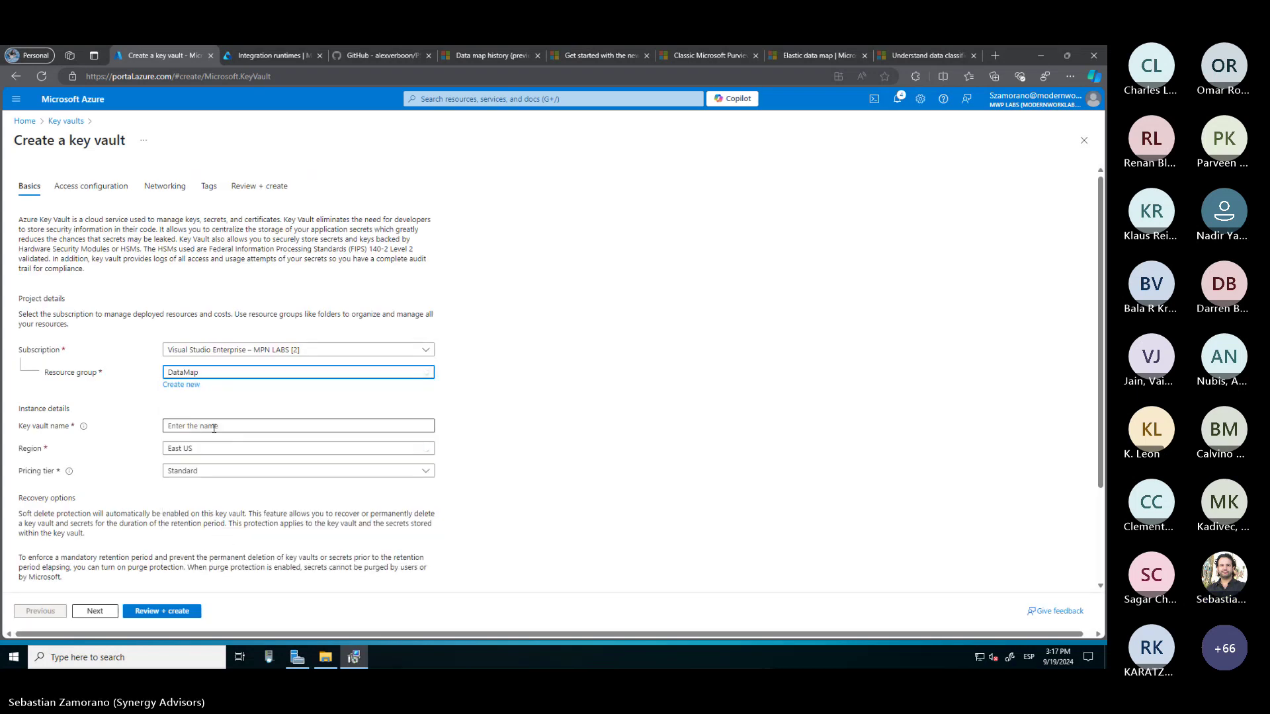
click(214, 426)
text(Liv)
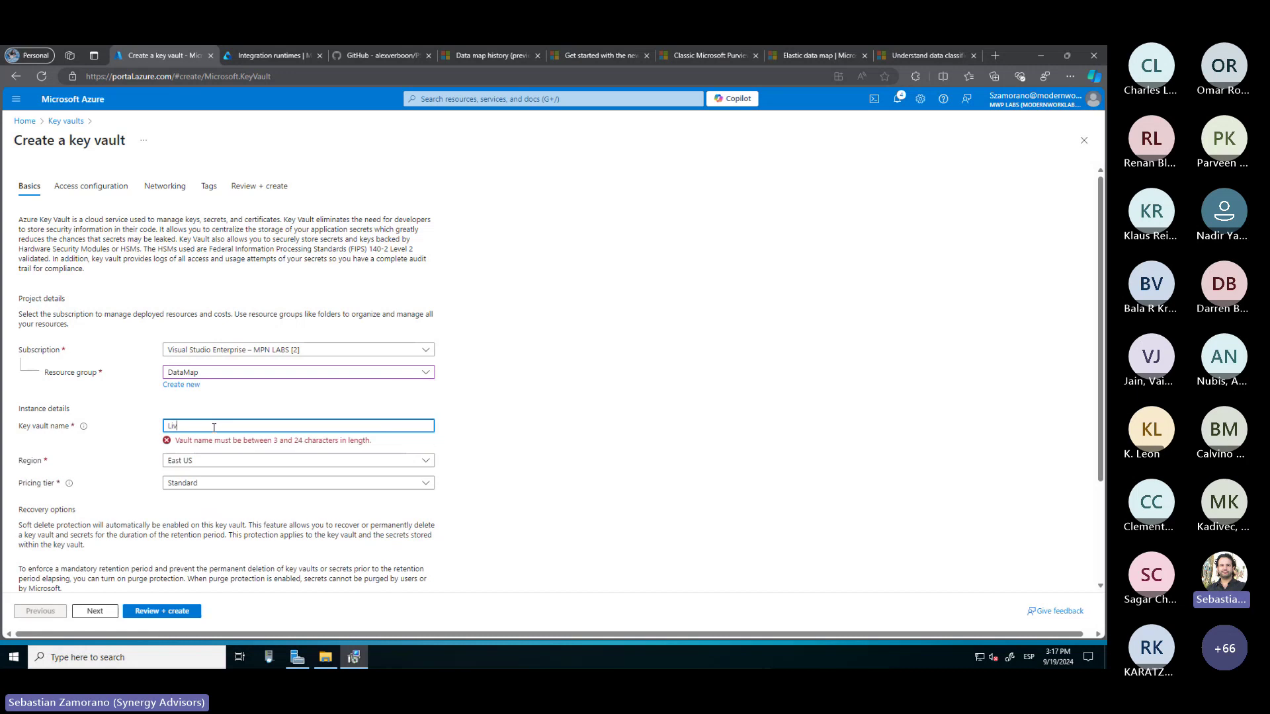
key(BackSpace)
key(BackSpace)
key(BackSpace)
text(livedemo)
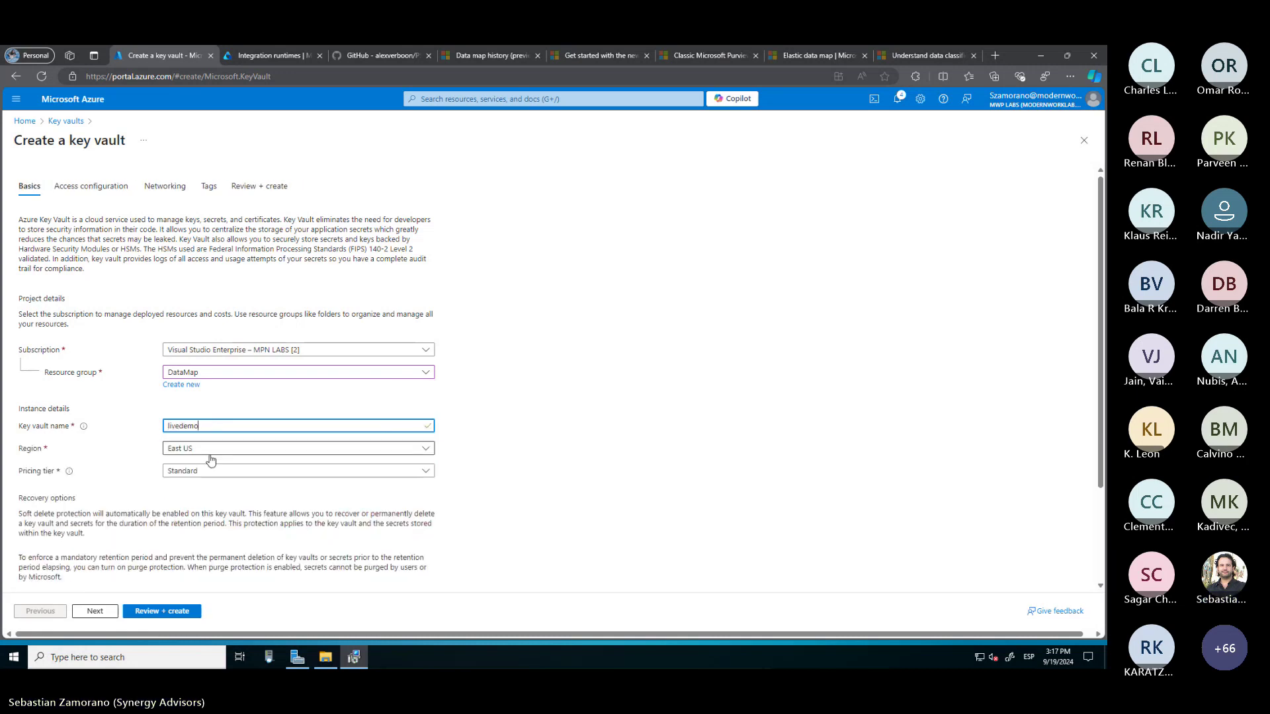
Set the region to West US, then review and create the livedemo key vault
click(207, 452)
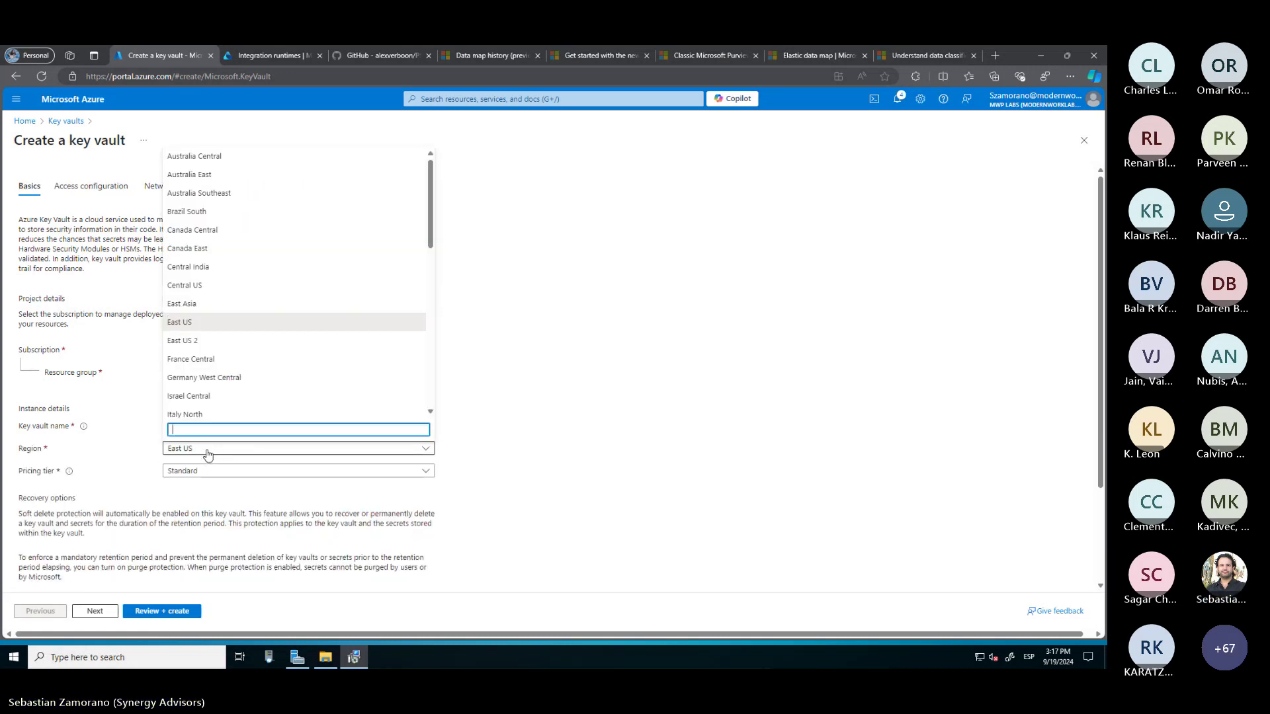
scroll(209, 388, down, 7)
click(199, 374)
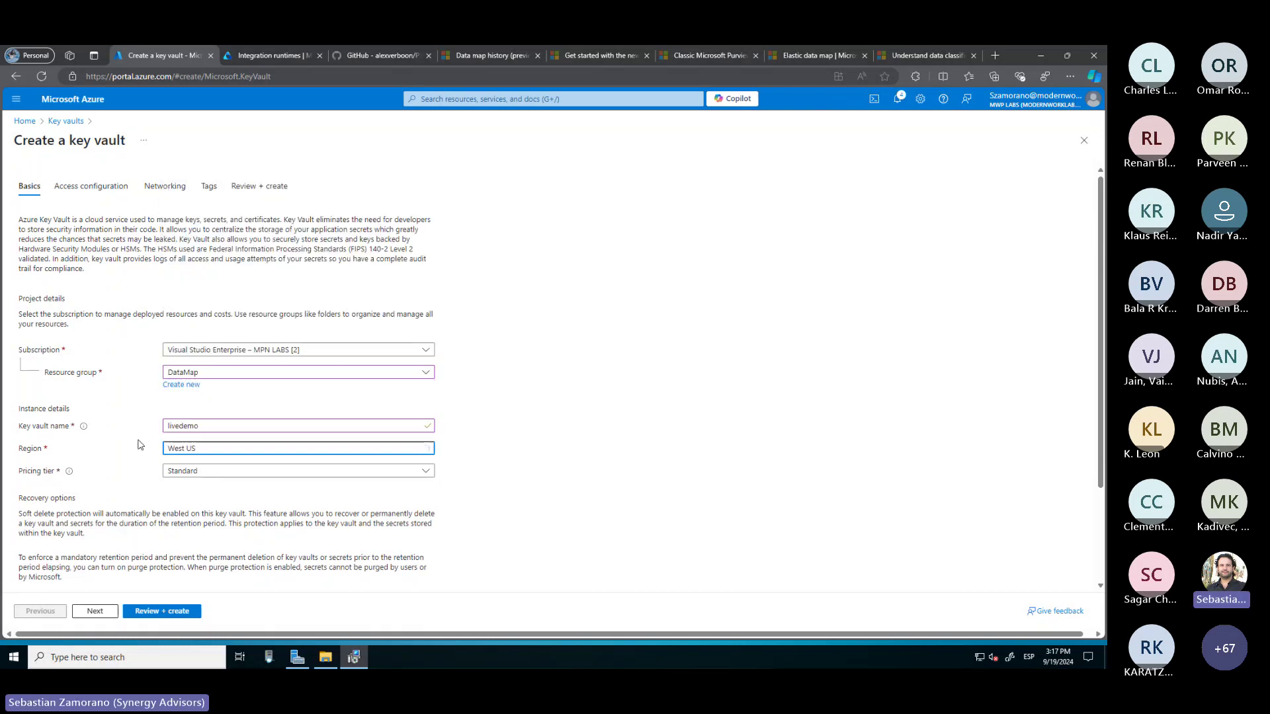
scroll(139, 448, down, 1)
scroll(139, 447, down, 1)
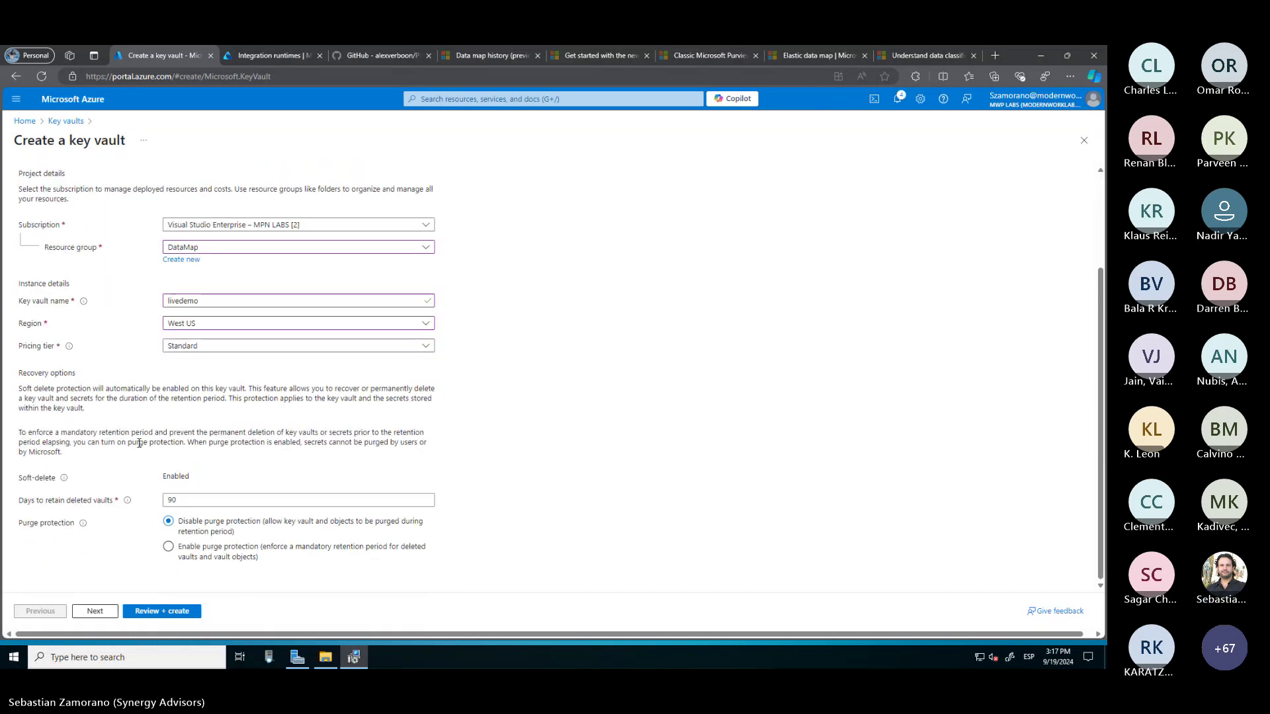
click(148, 614)
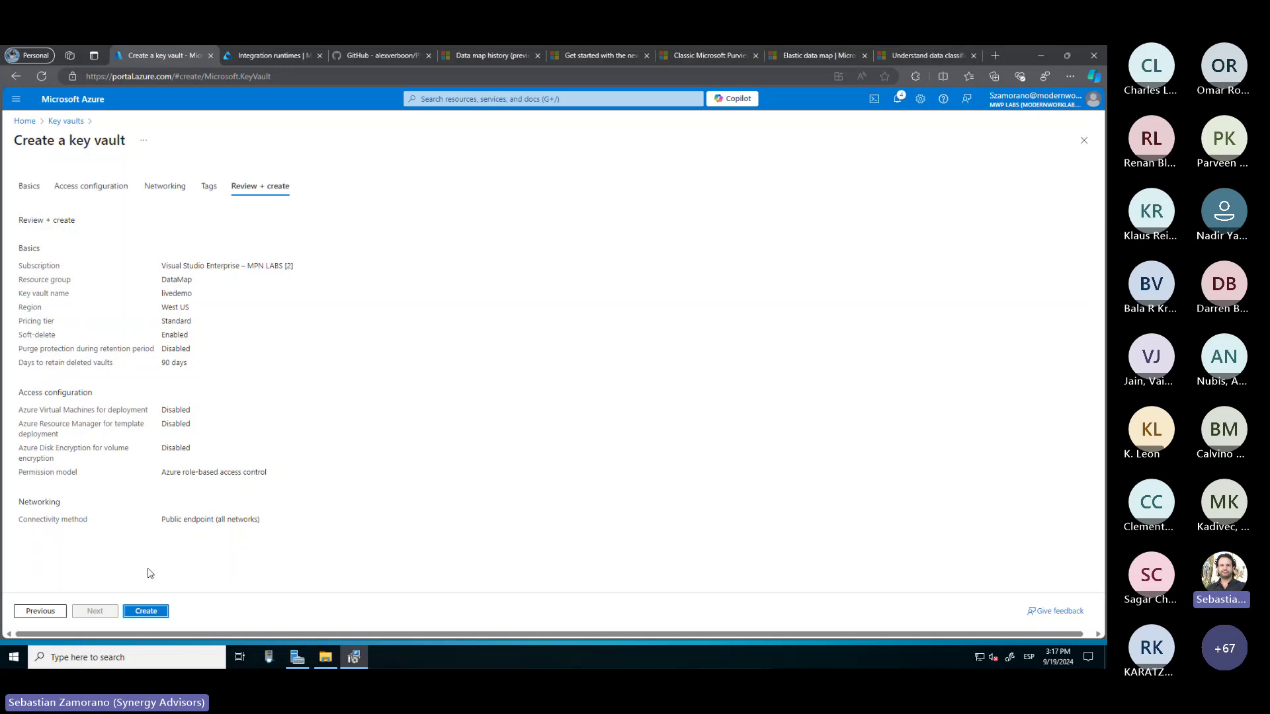
click(146, 612)
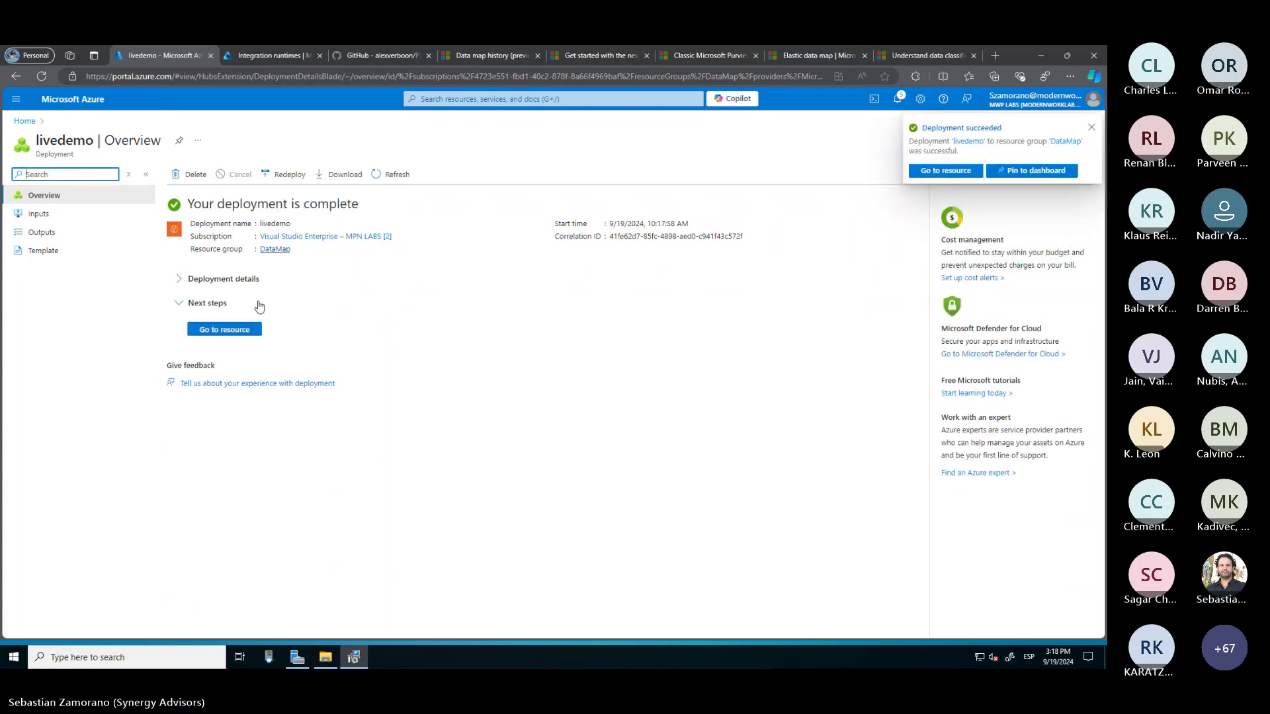
Start a role assignment on the livedemo vault with the Key Vault Administrator role
click(225, 329)
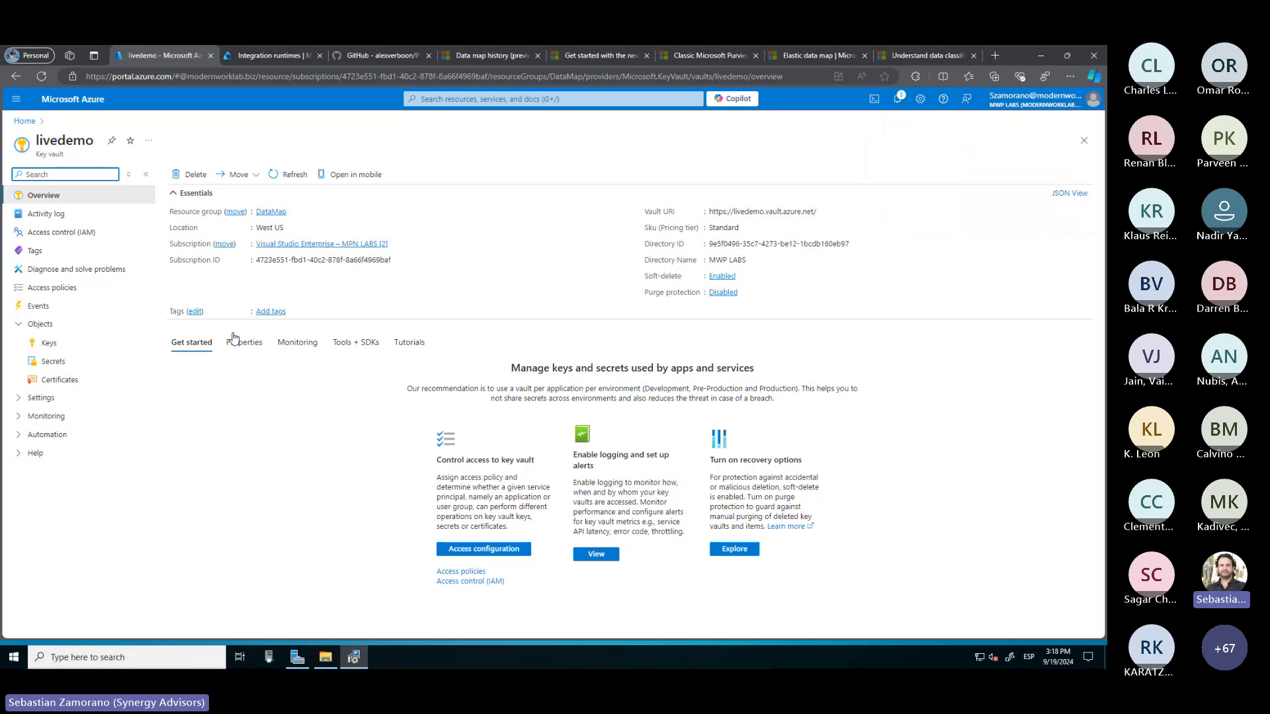
click(65, 233)
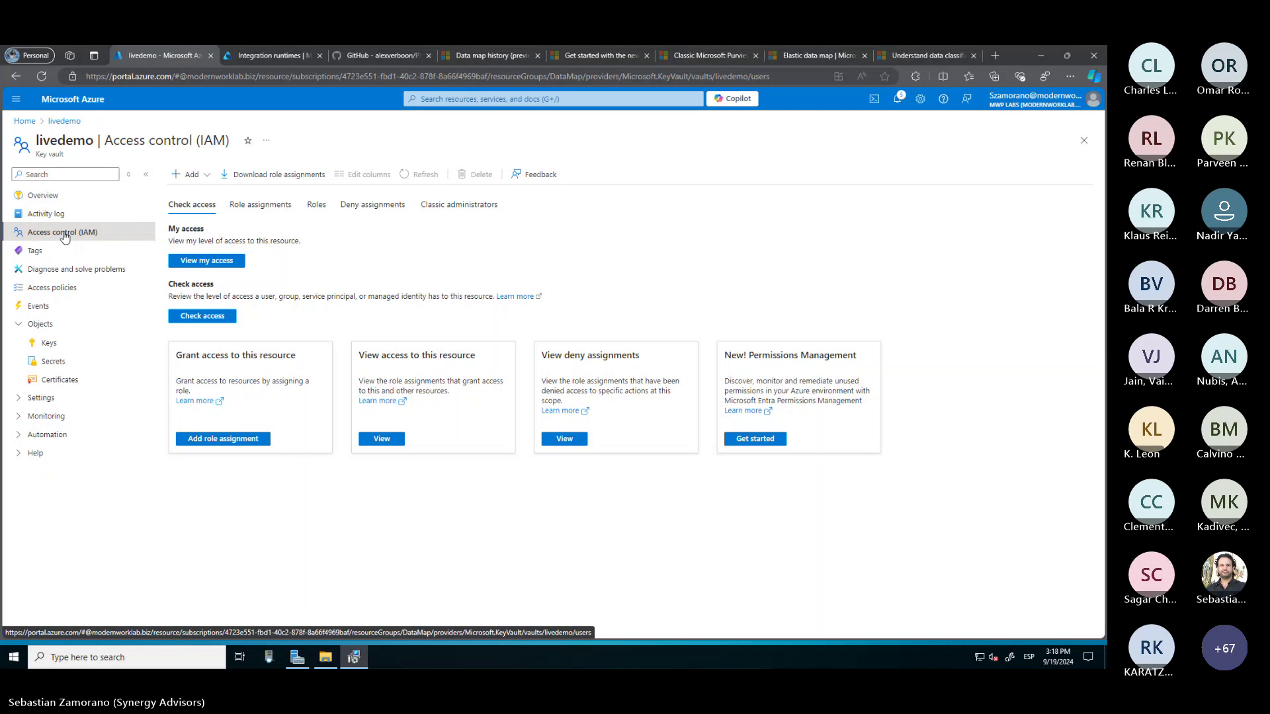
click(208, 175)
click(204, 194)
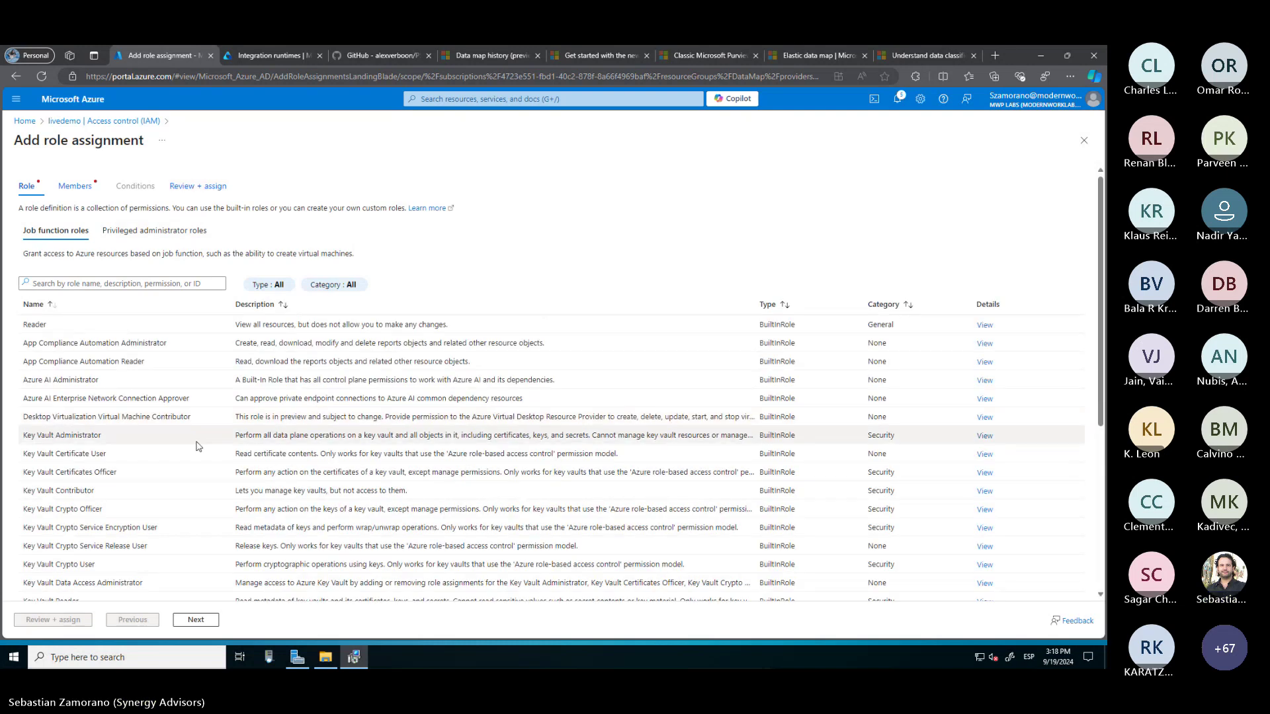
click(50, 425)
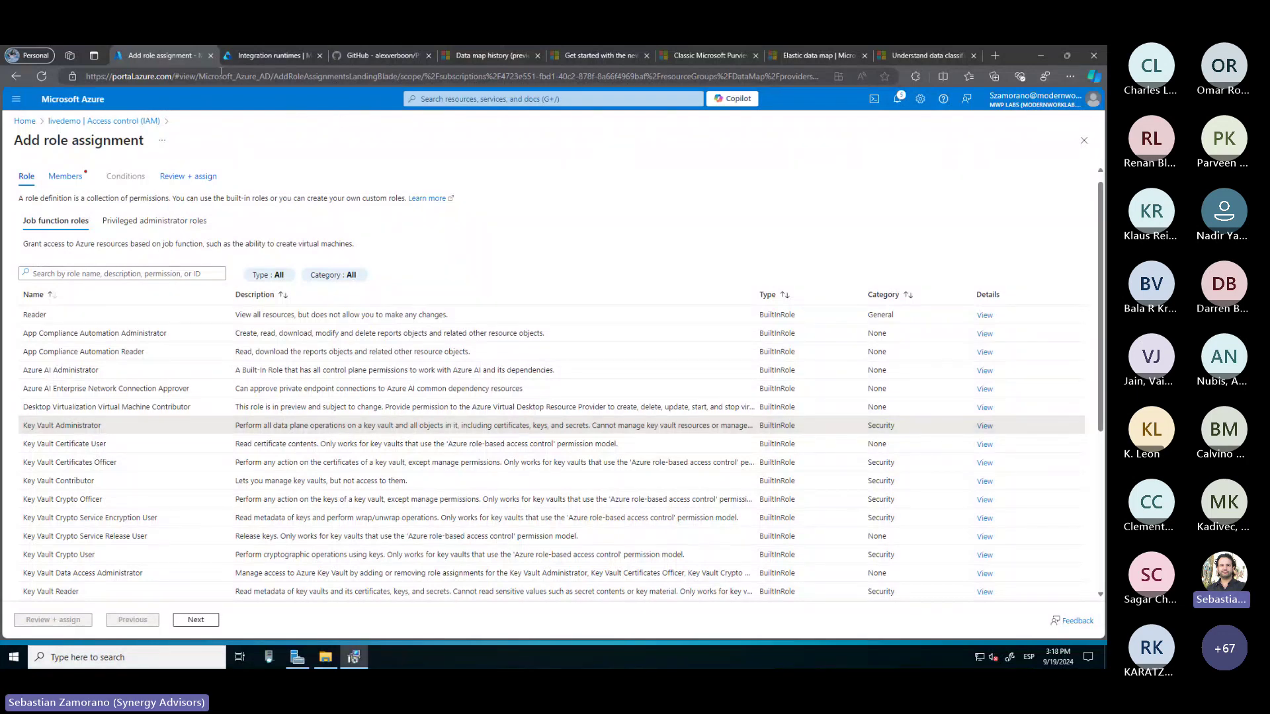
In a duplicated tab, open livedemo's Secrets list, then return to the role assignment
right_click(182, 58)
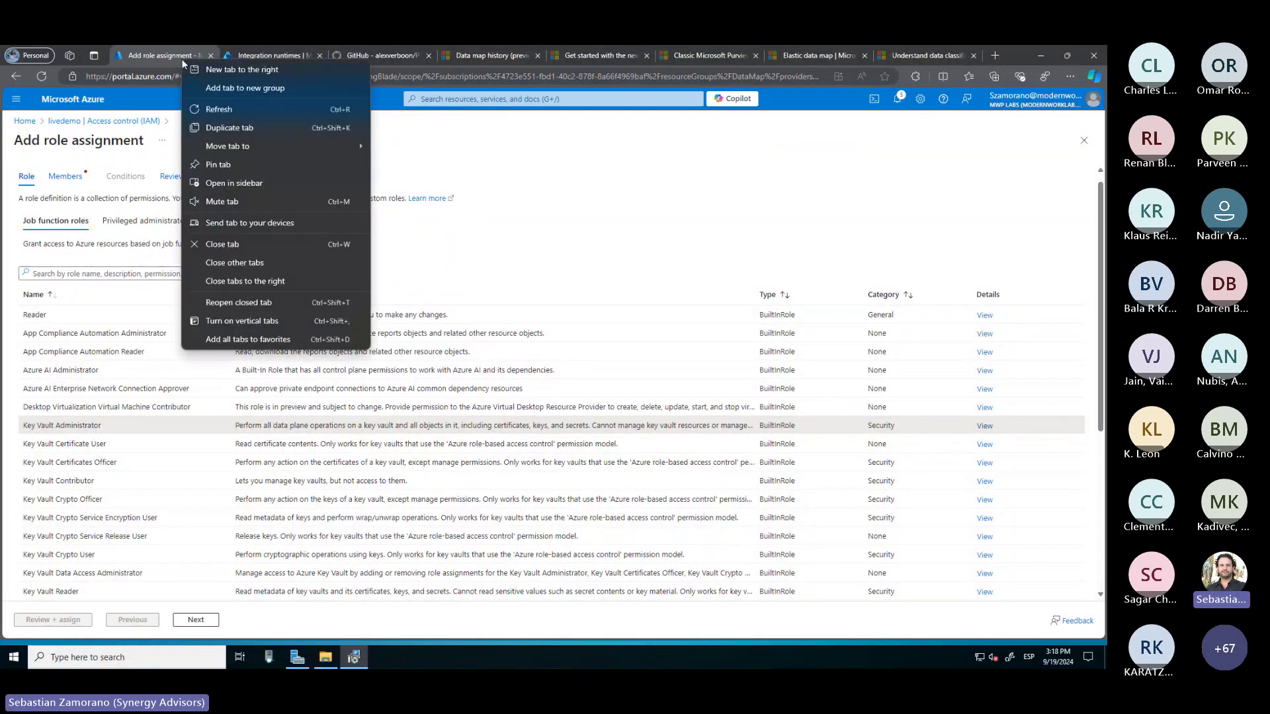
click(227, 129)
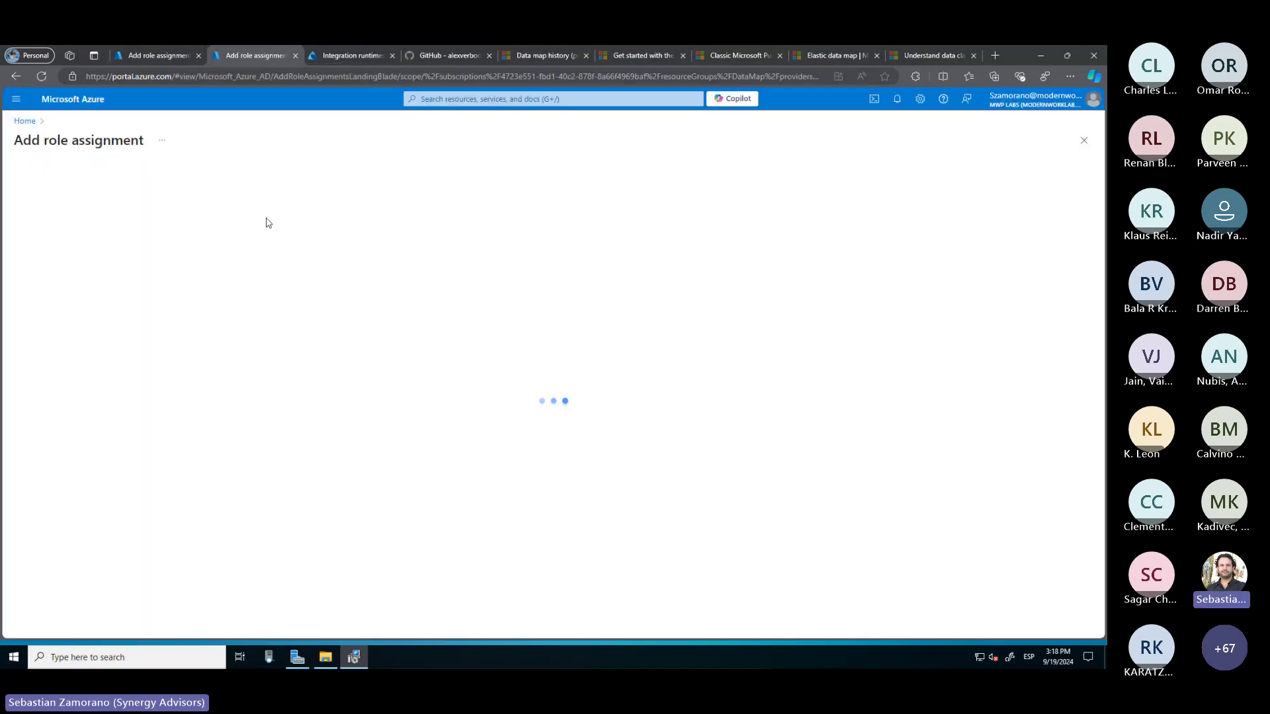
click(448, 100)
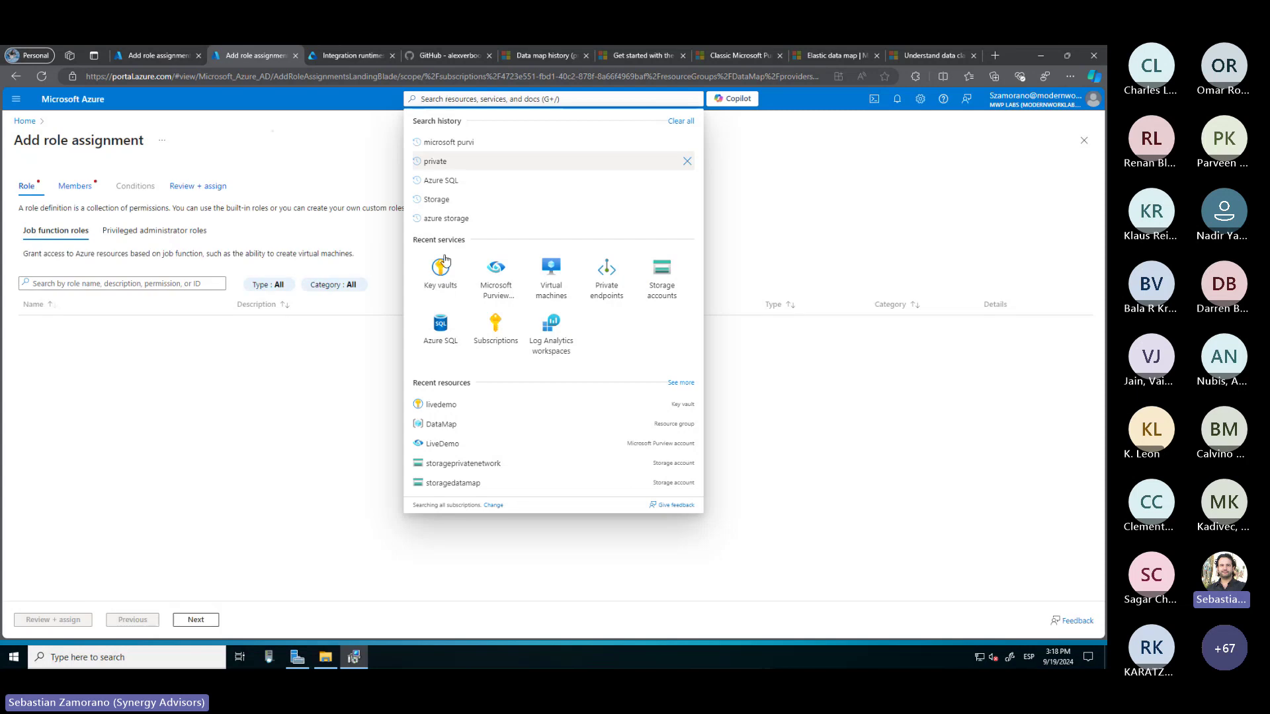
click(447, 283)
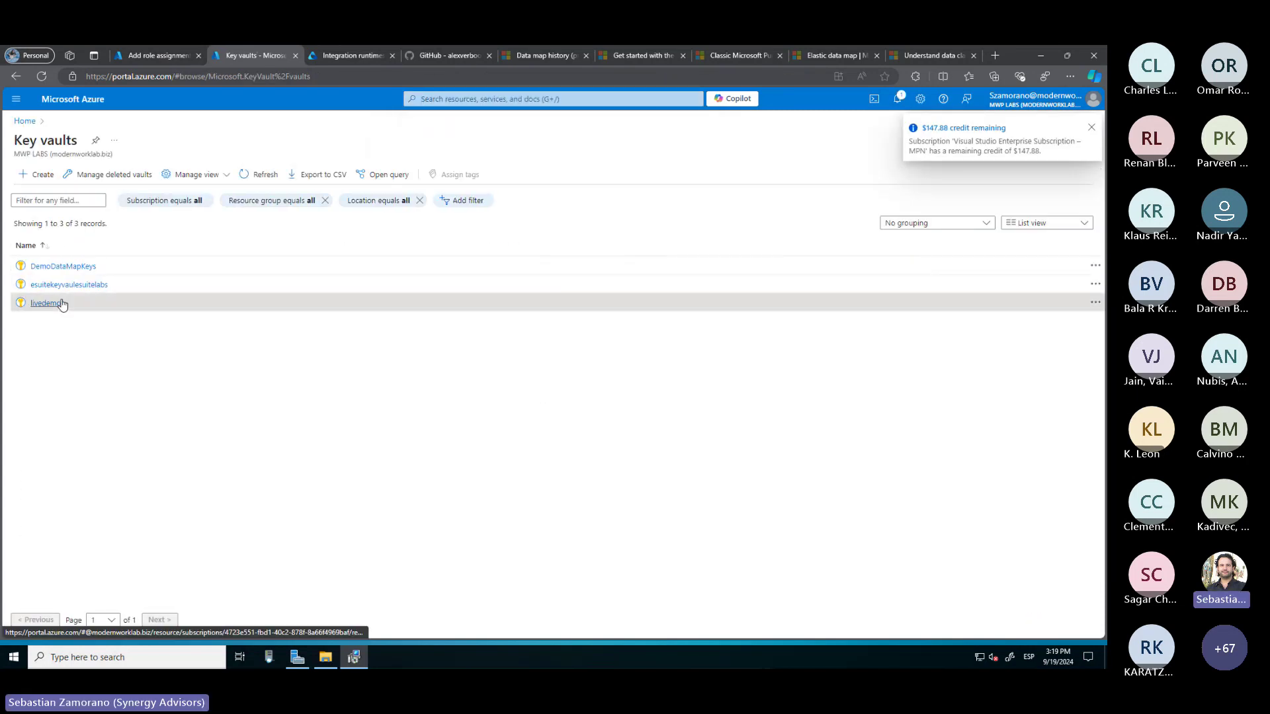
click(48, 303)
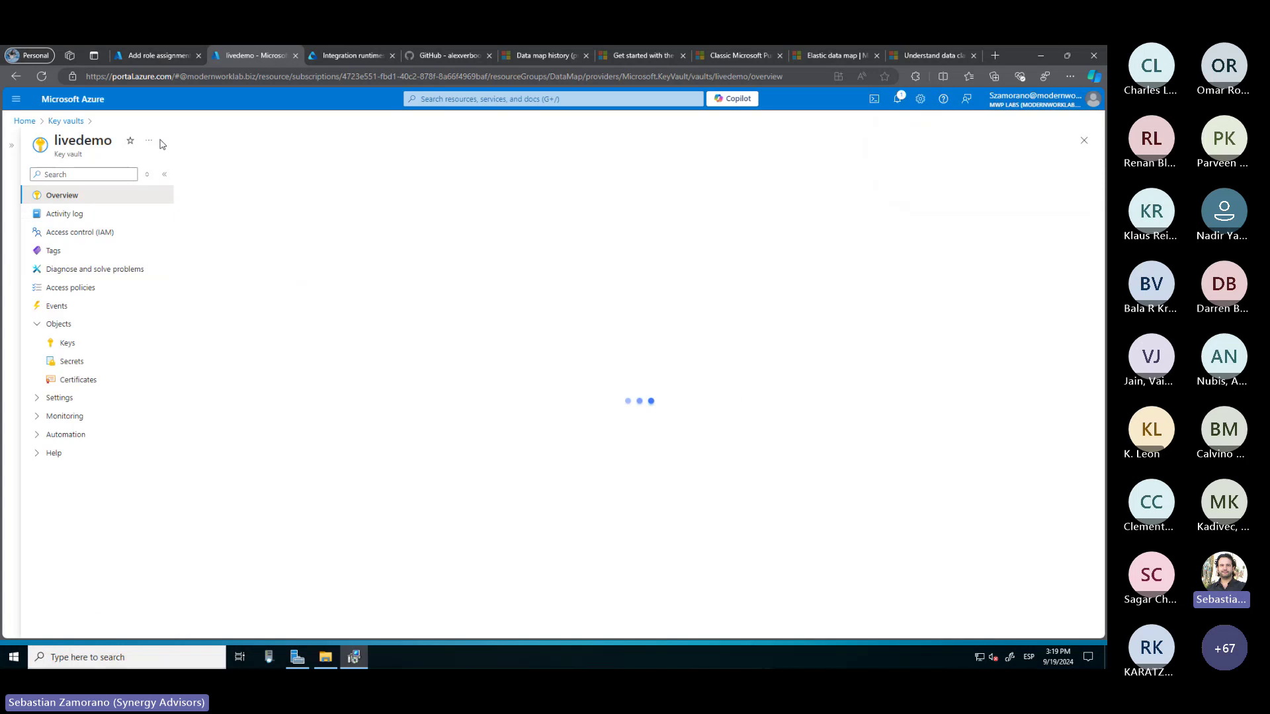
click(66, 361)
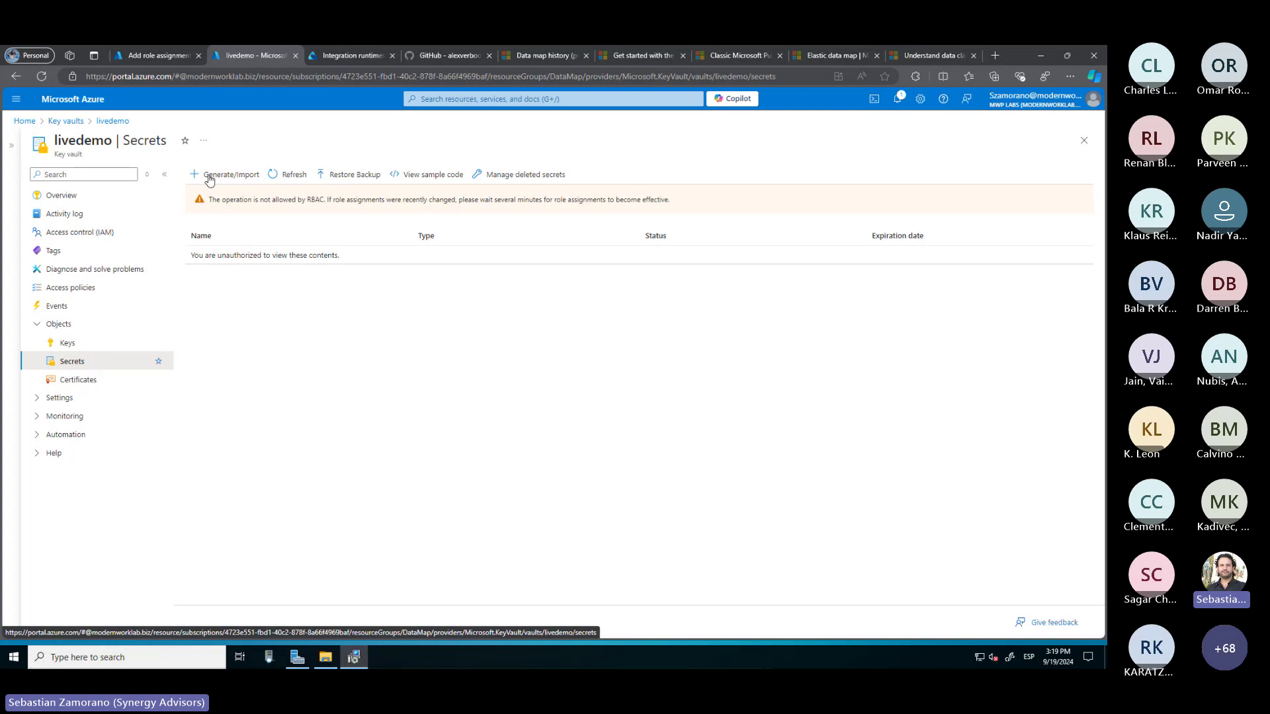
click(159, 56)
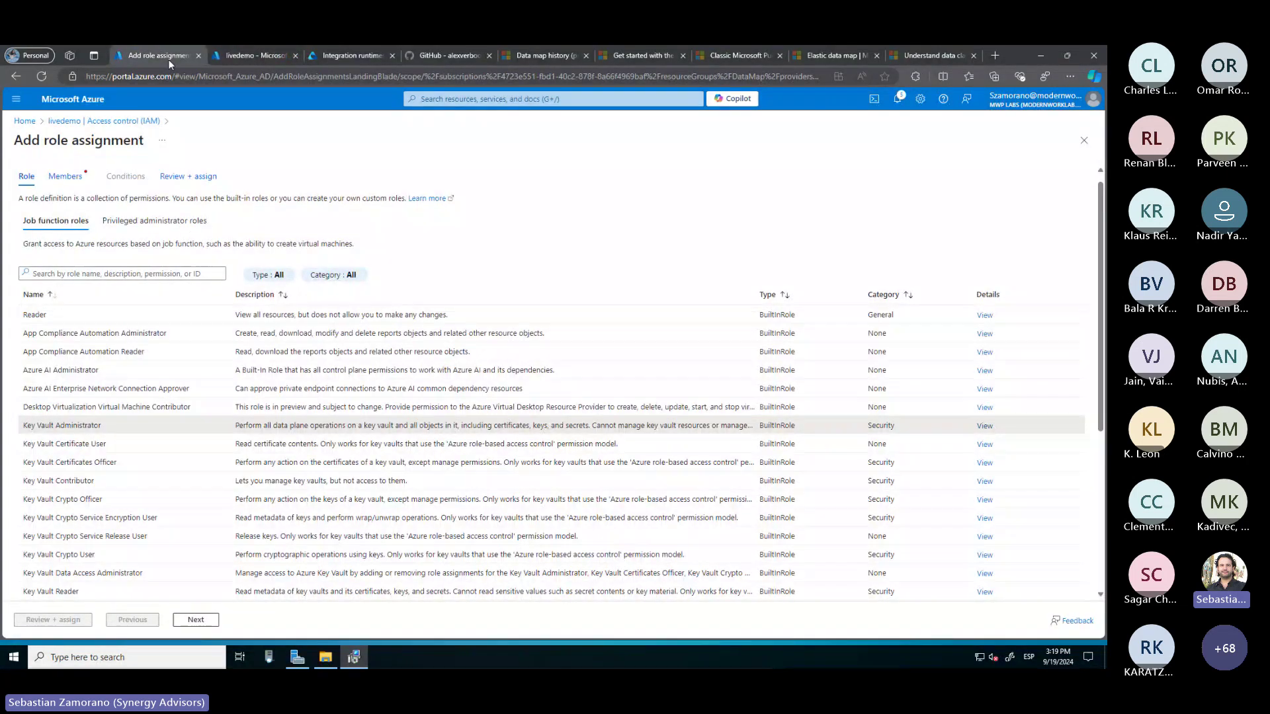
Keep the Key Vault Administrator role and search for the user account as a member
click(69, 429)
click(196, 620)
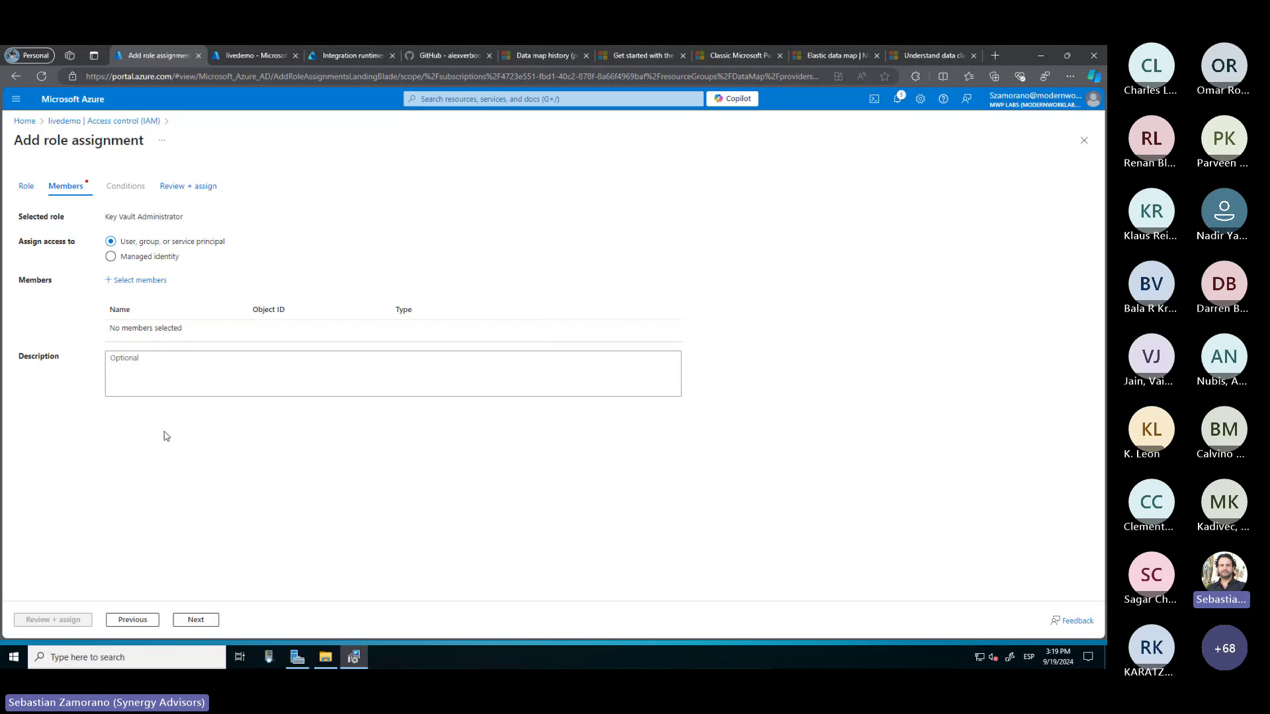
click(138, 280)
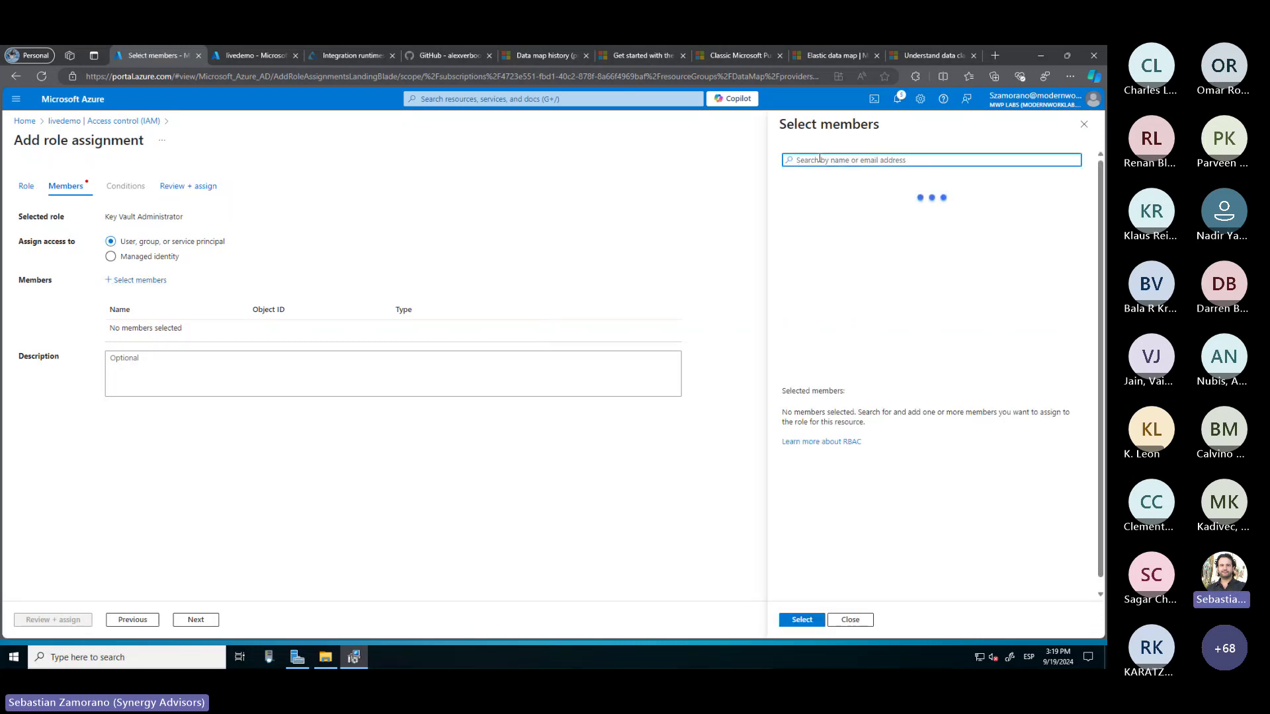
text(se)
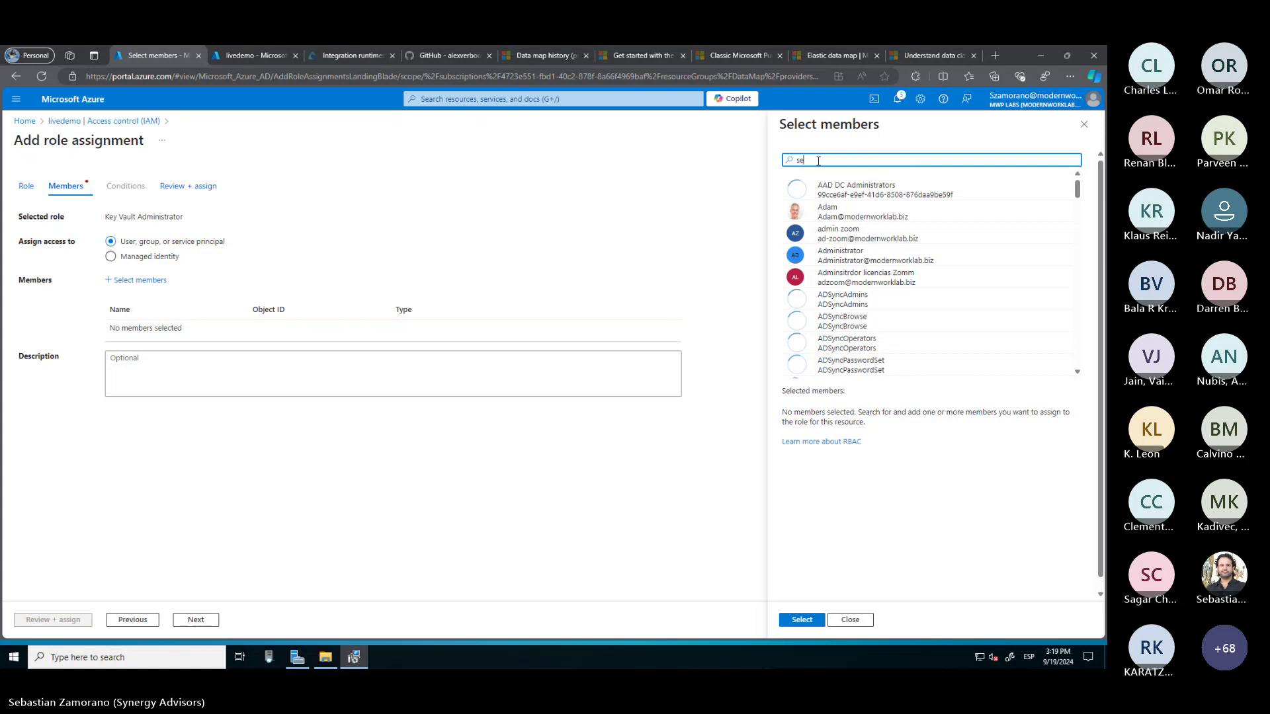
text(bastianb)
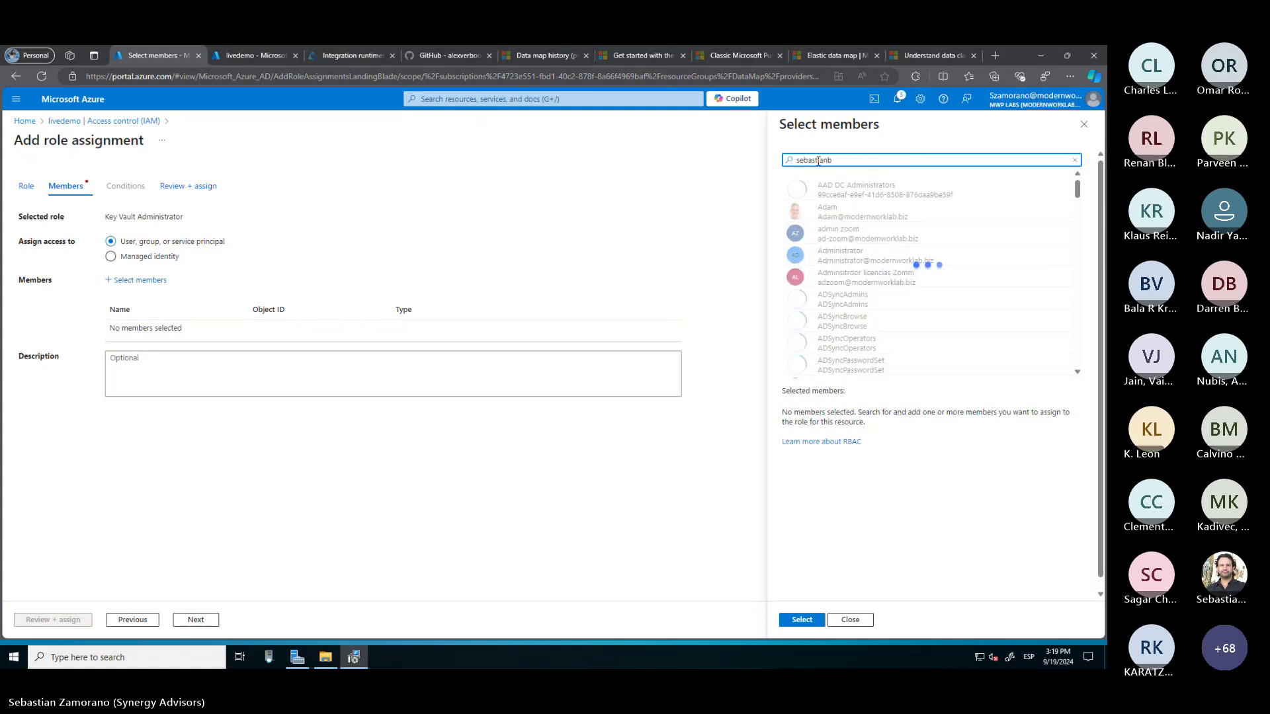
key(BackSpace)
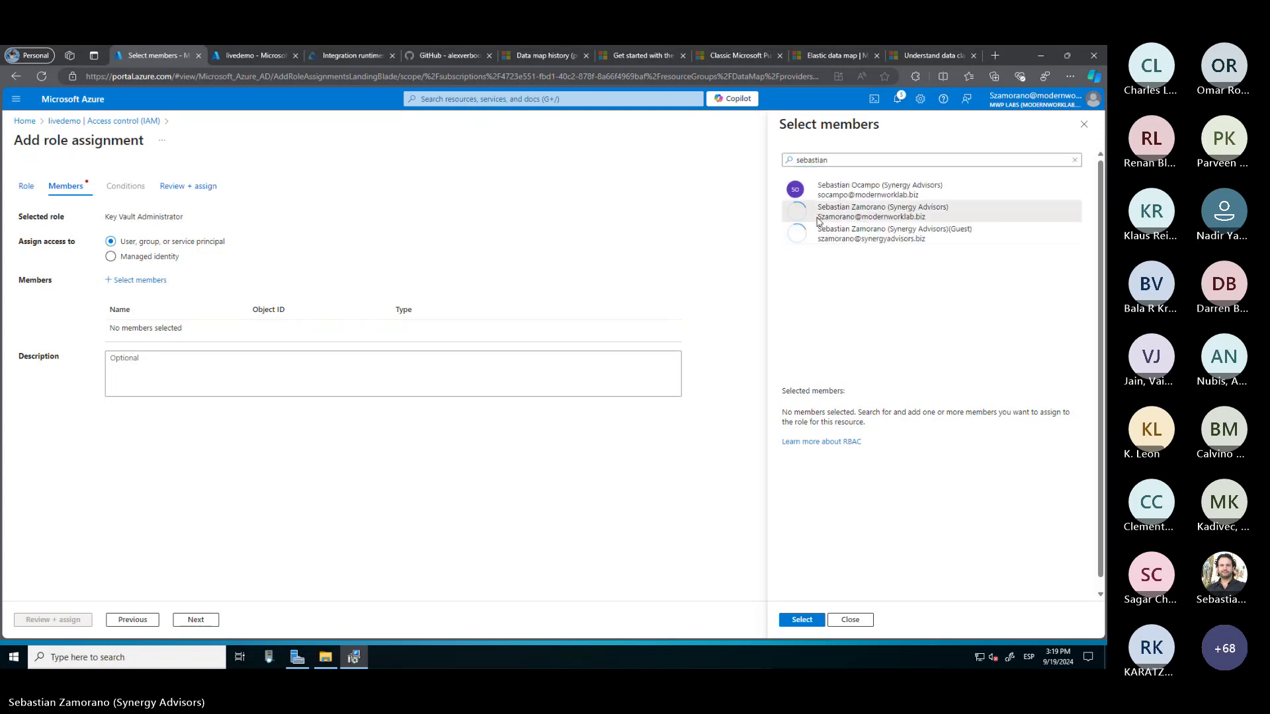
Select that user and submit the Key Vault Administrator assignment on livedemo
click(819, 220)
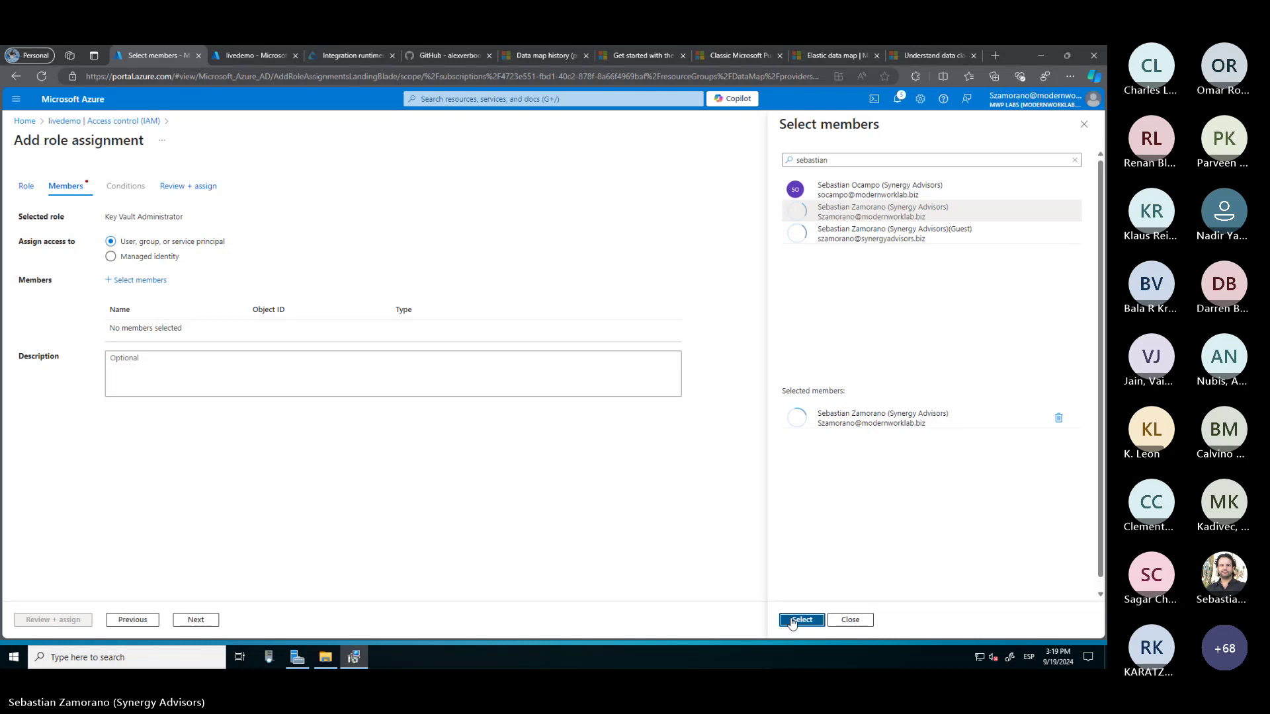
click(802, 620)
click(70, 621)
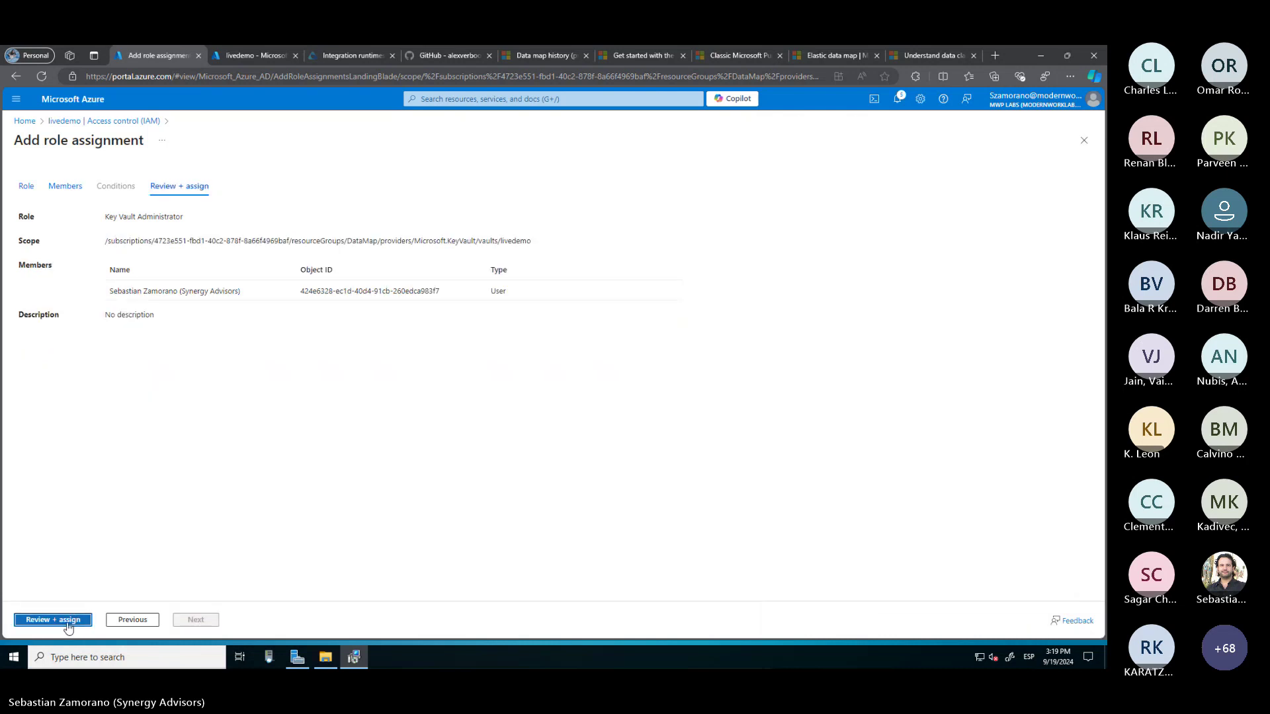
click(70, 621)
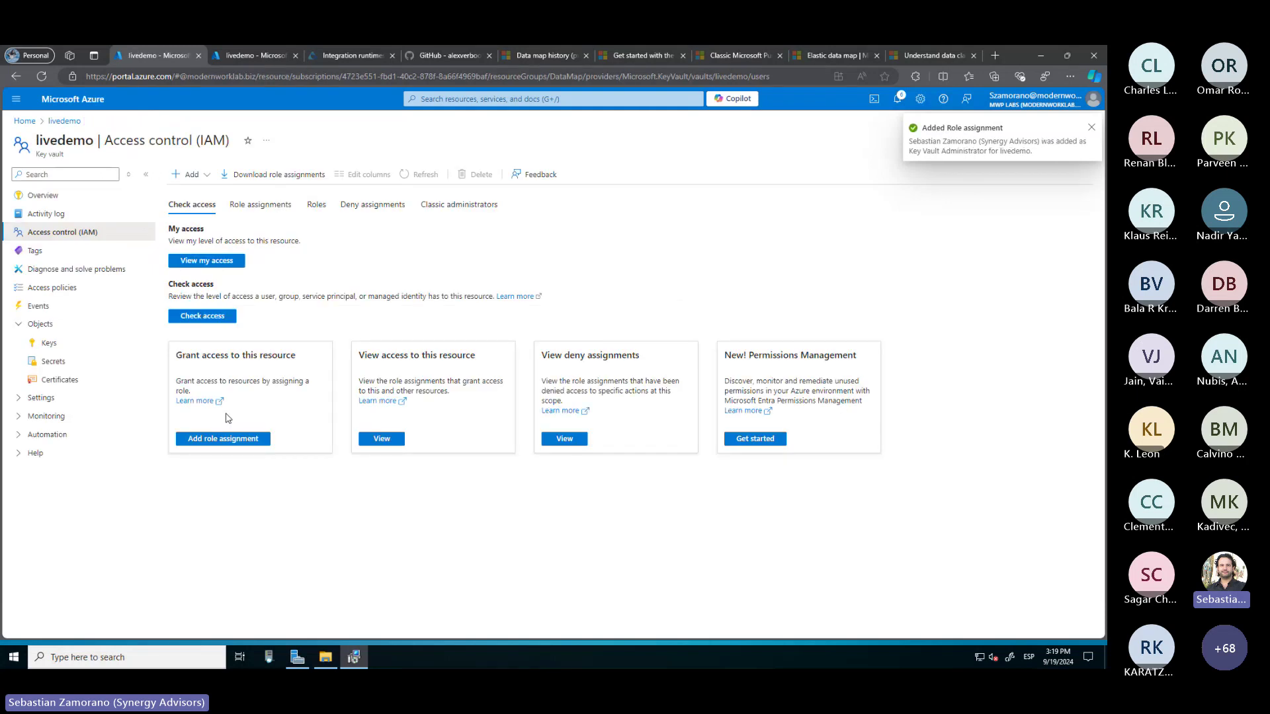
click(207, 179)
Start a new role assignment on livedemo with the Key Vault Secrets User role
click(207, 194)
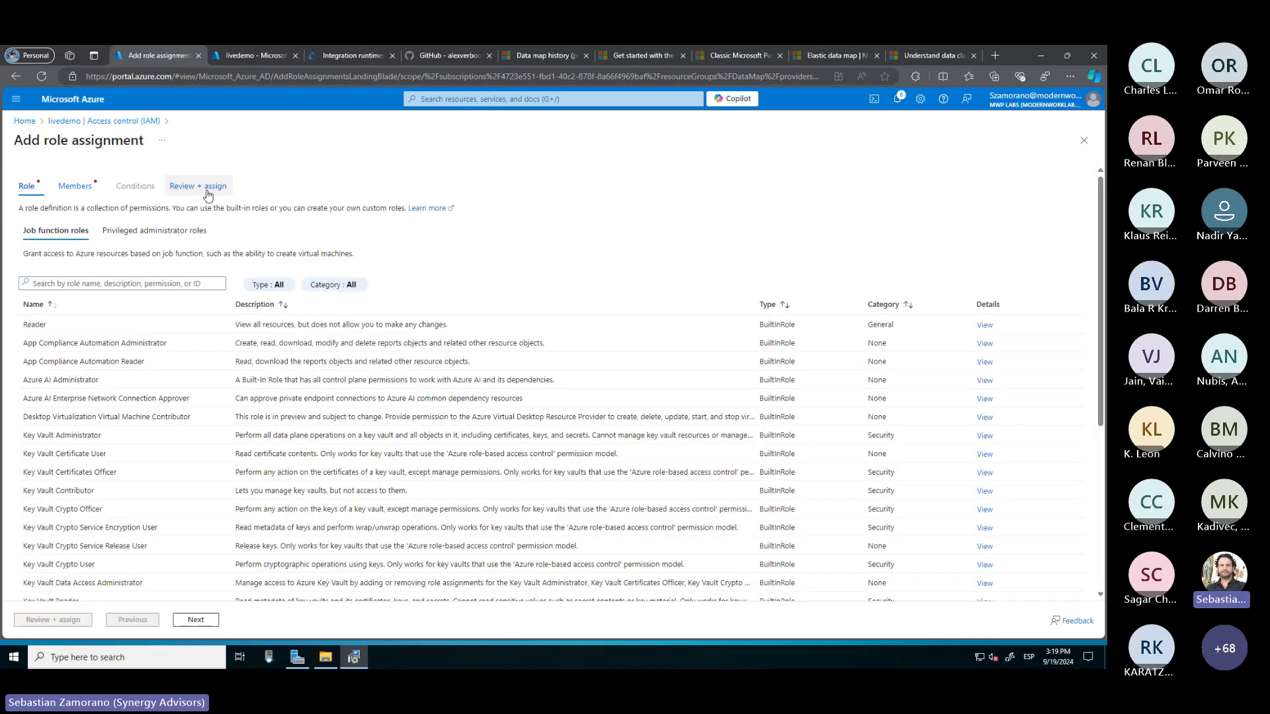
scroll(168, 463, down, 5)
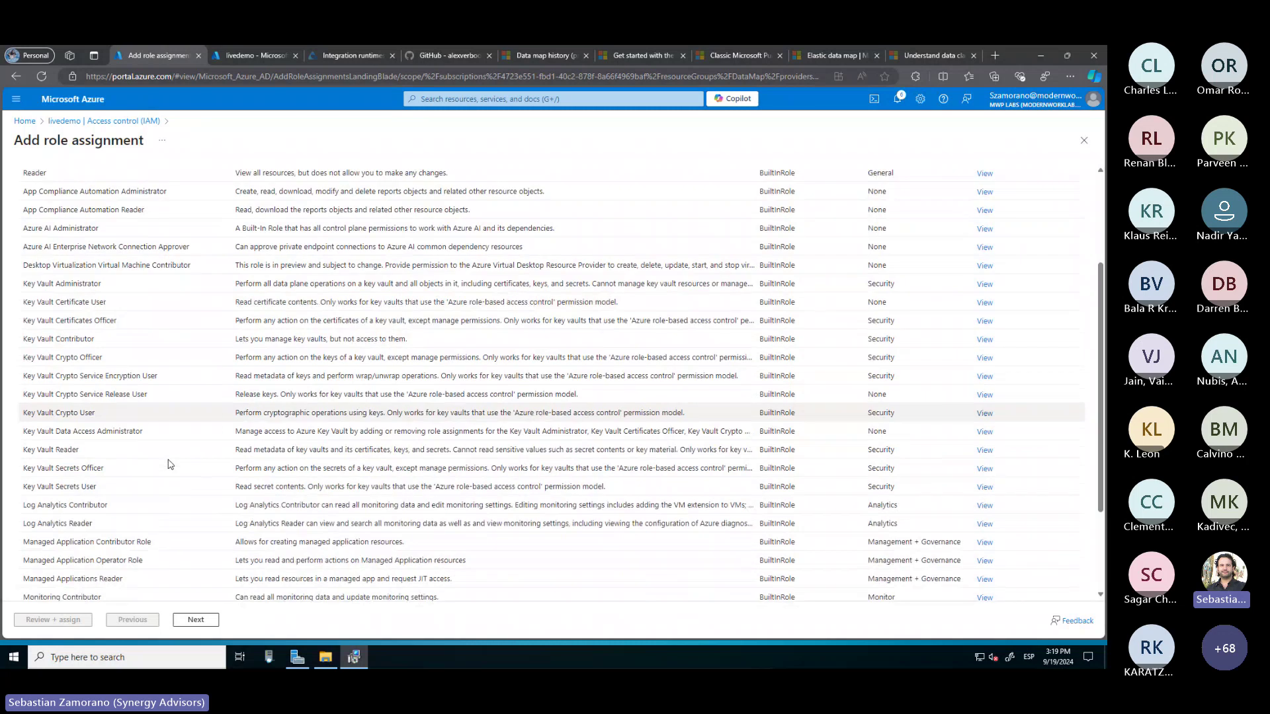
scroll(169, 464, down, 1)
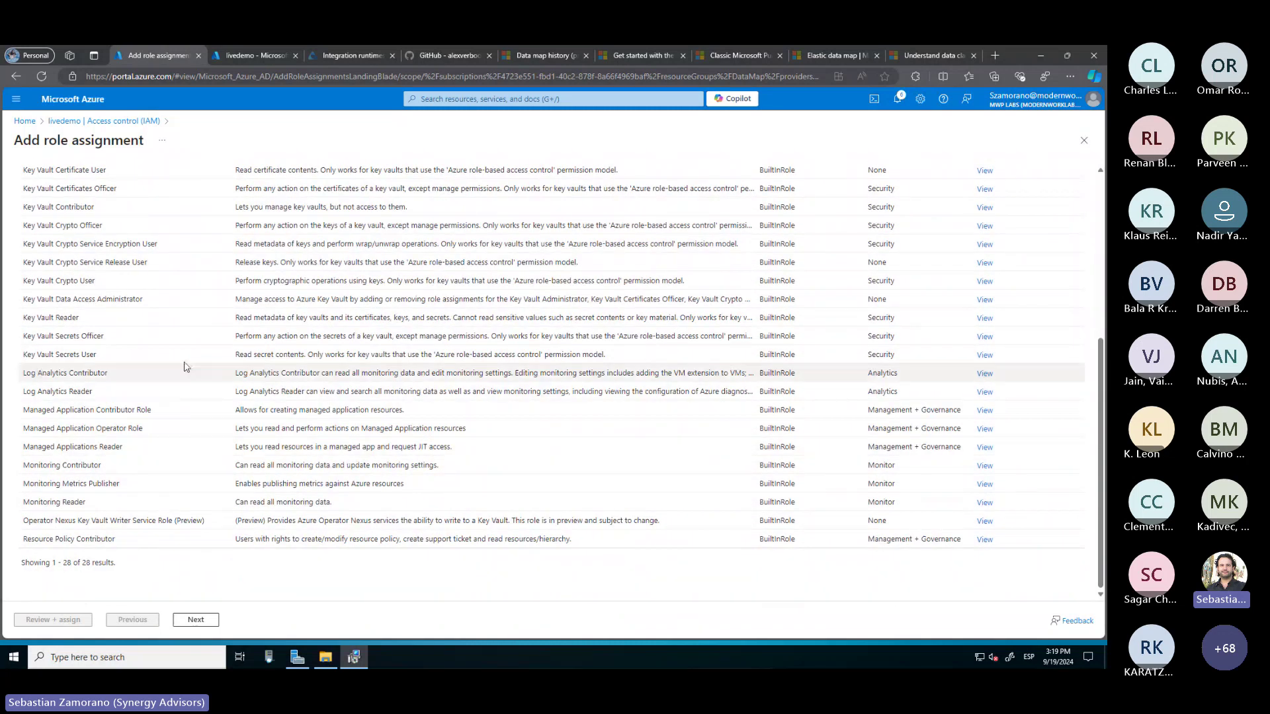
click(81, 338)
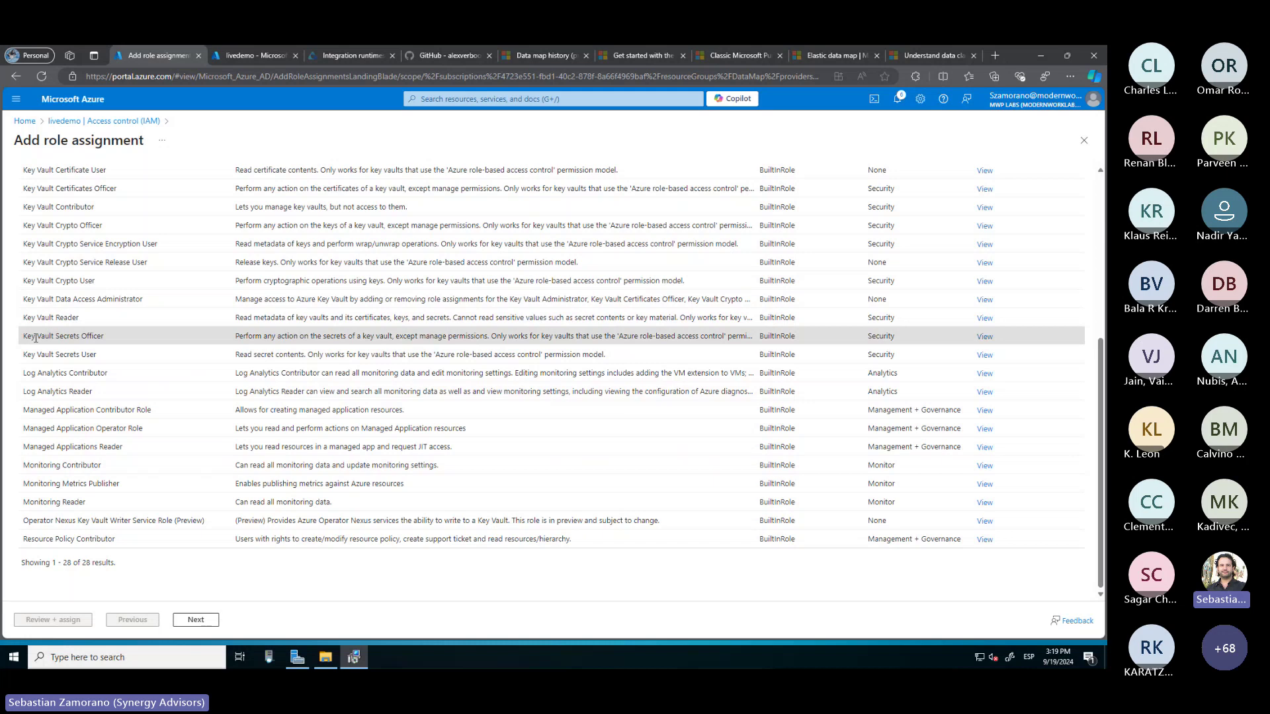
click(93, 356)
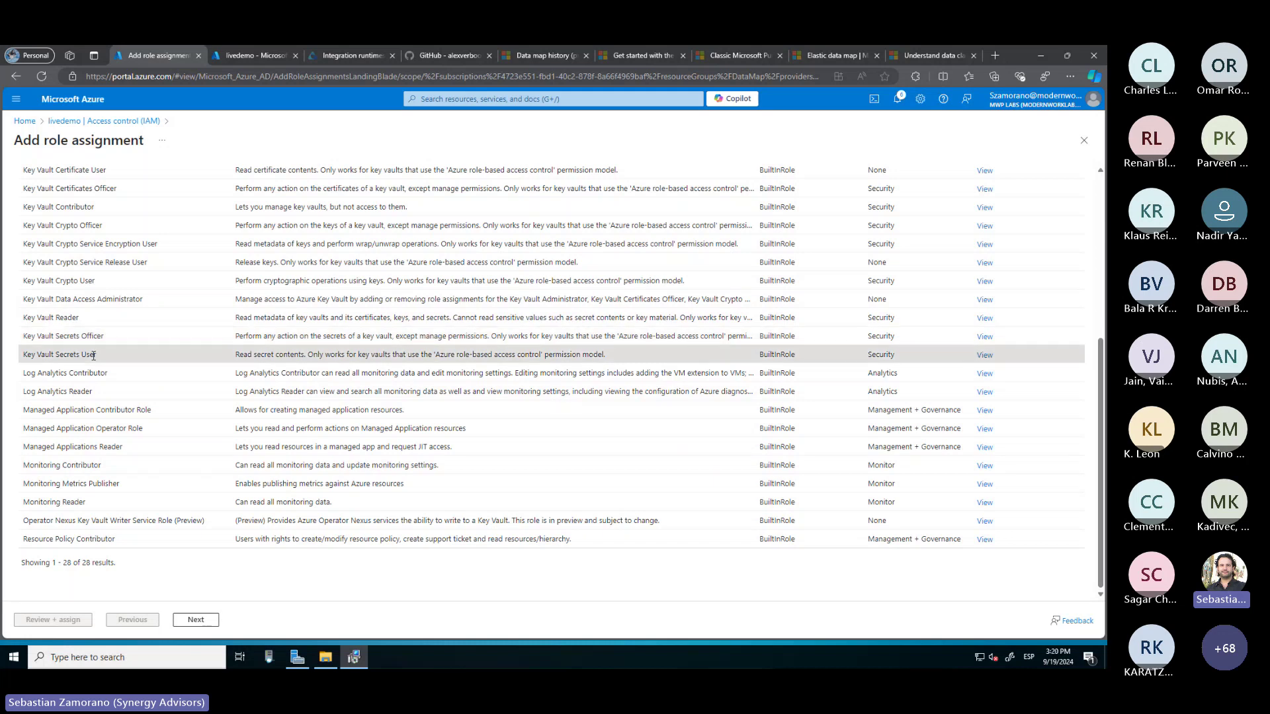
click(195, 619)
Assign the role to the LiveDemo app, then view the vault's empty Secrets list
click(147, 283)
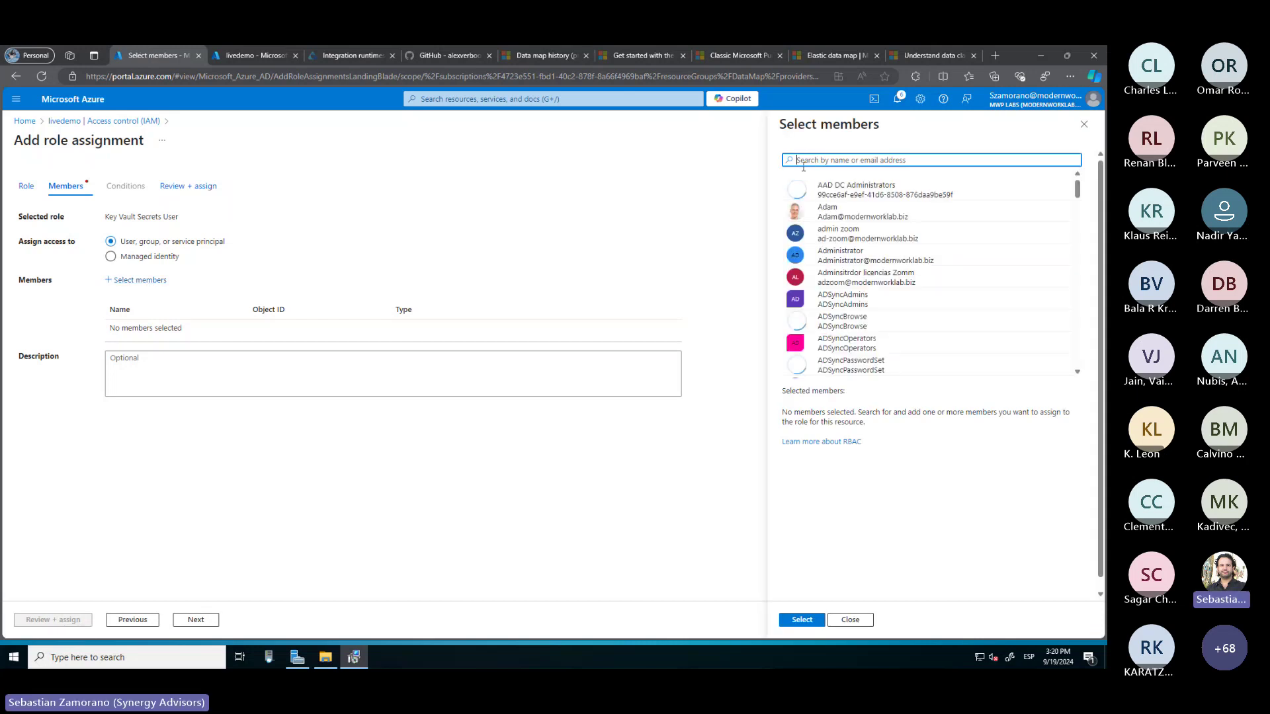
text(live)
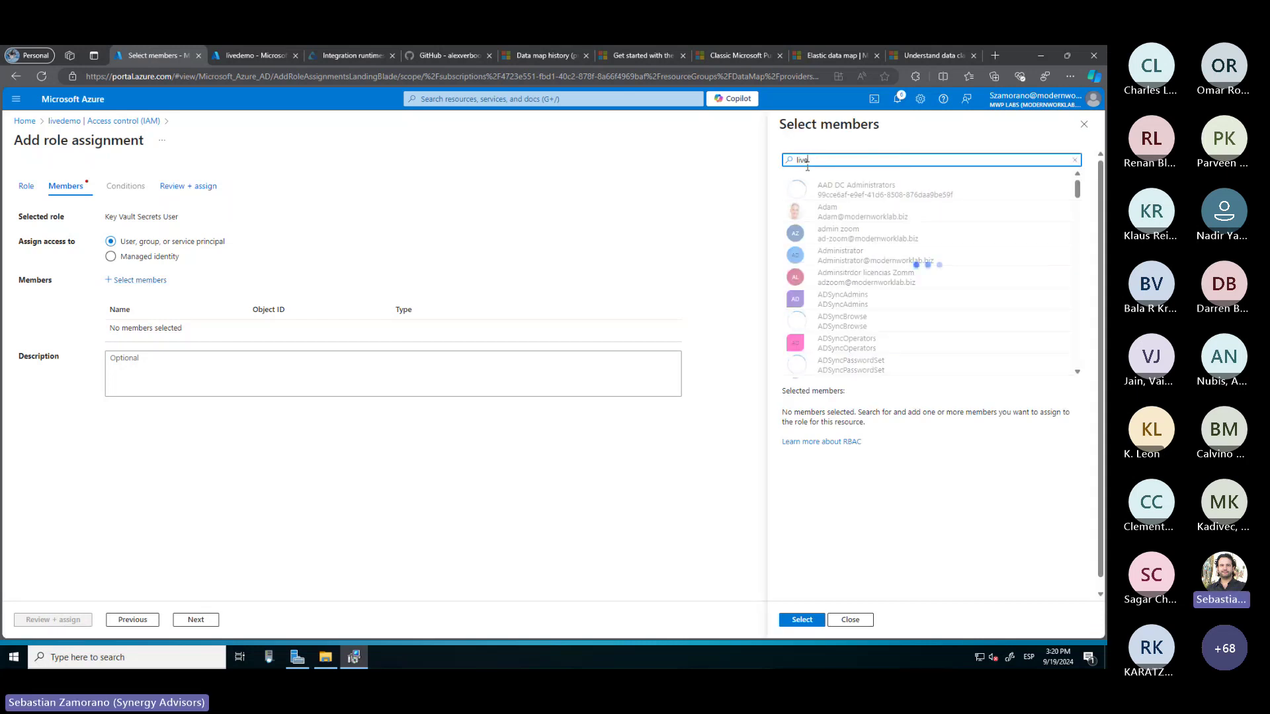
text(demo)
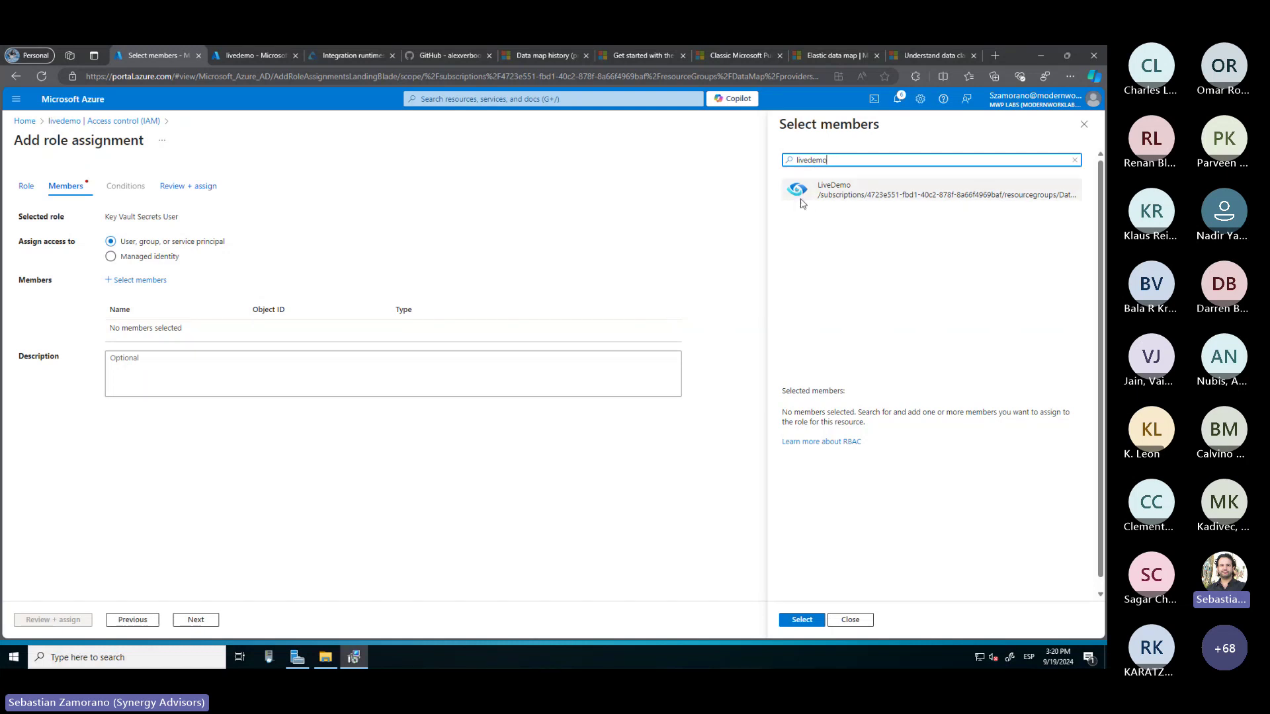
click(834, 190)
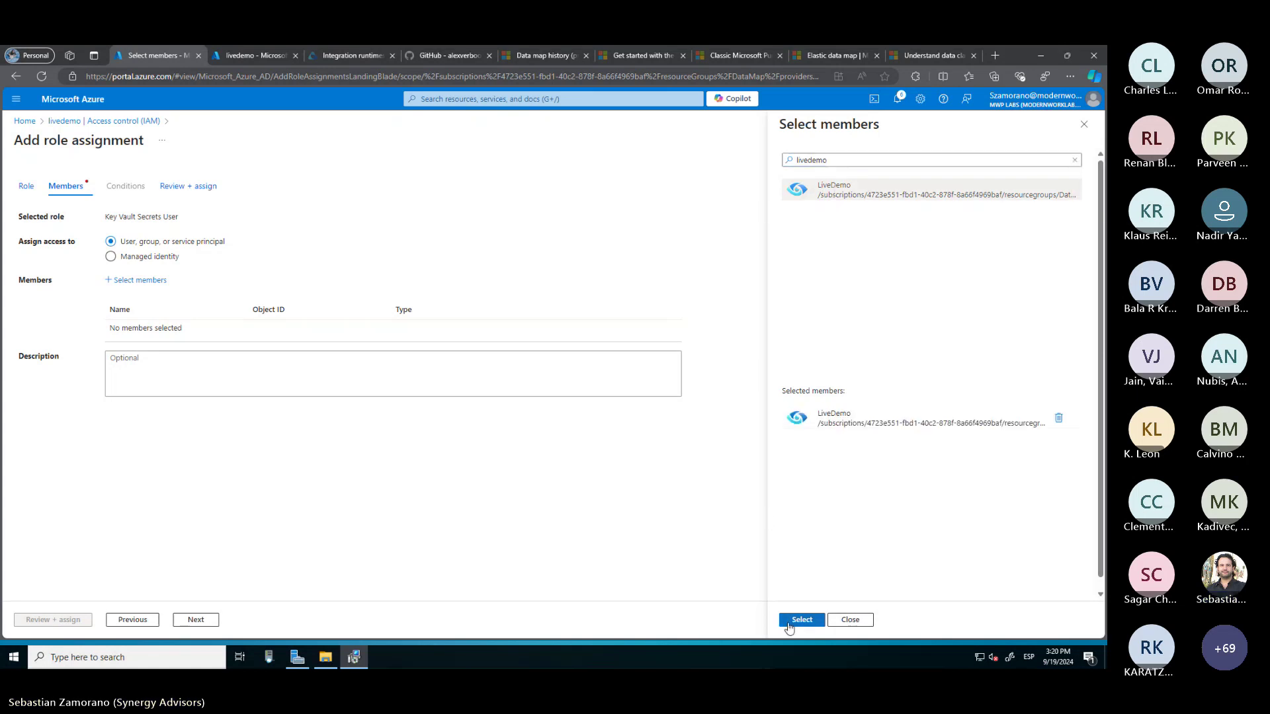
click(804, 622)
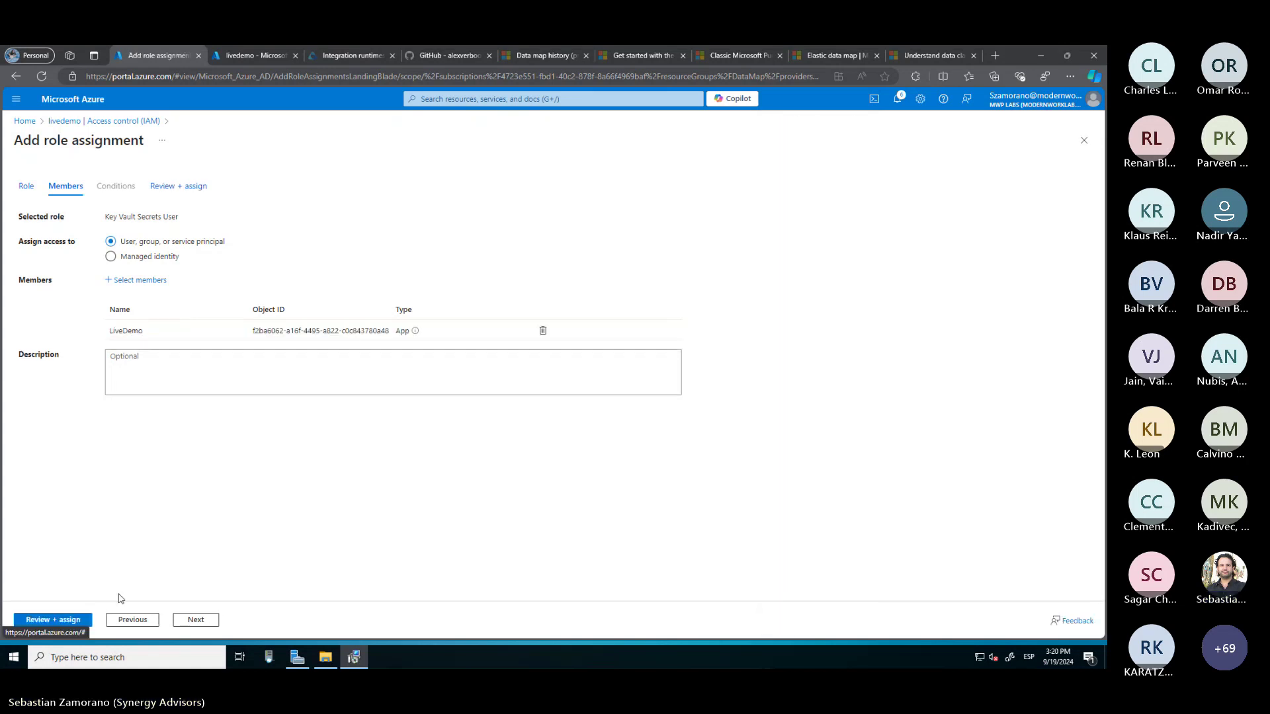
click(64, 620)
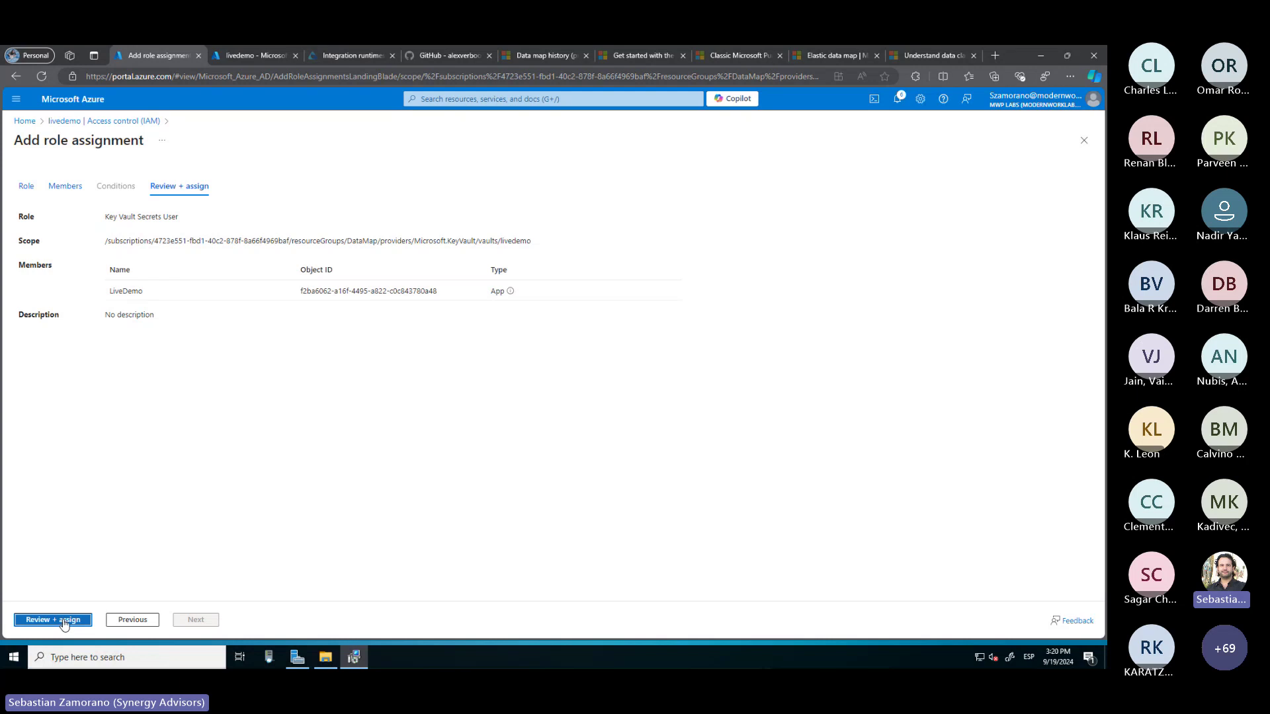
click(64, 621)
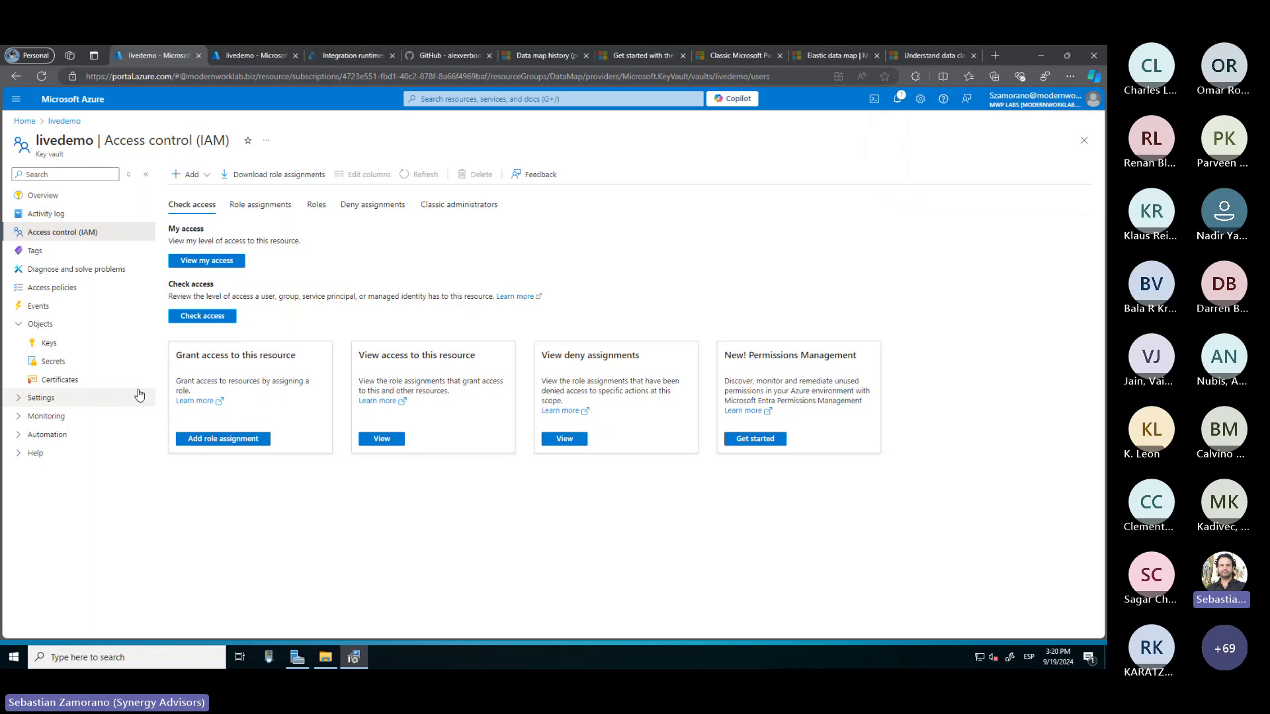
click(76, 364)
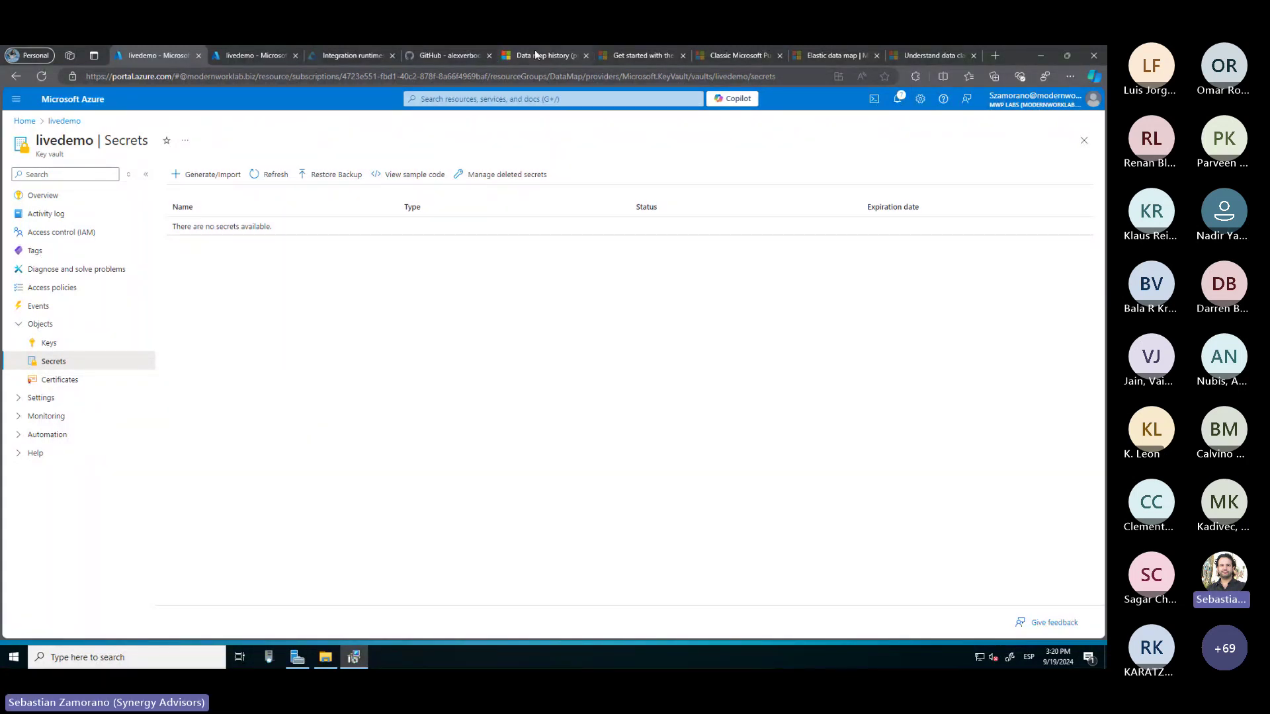
Copy Cloud-Integrator's Key1 authentication key, check the runtime installer on the server, then return to Purview
click(318, 51)
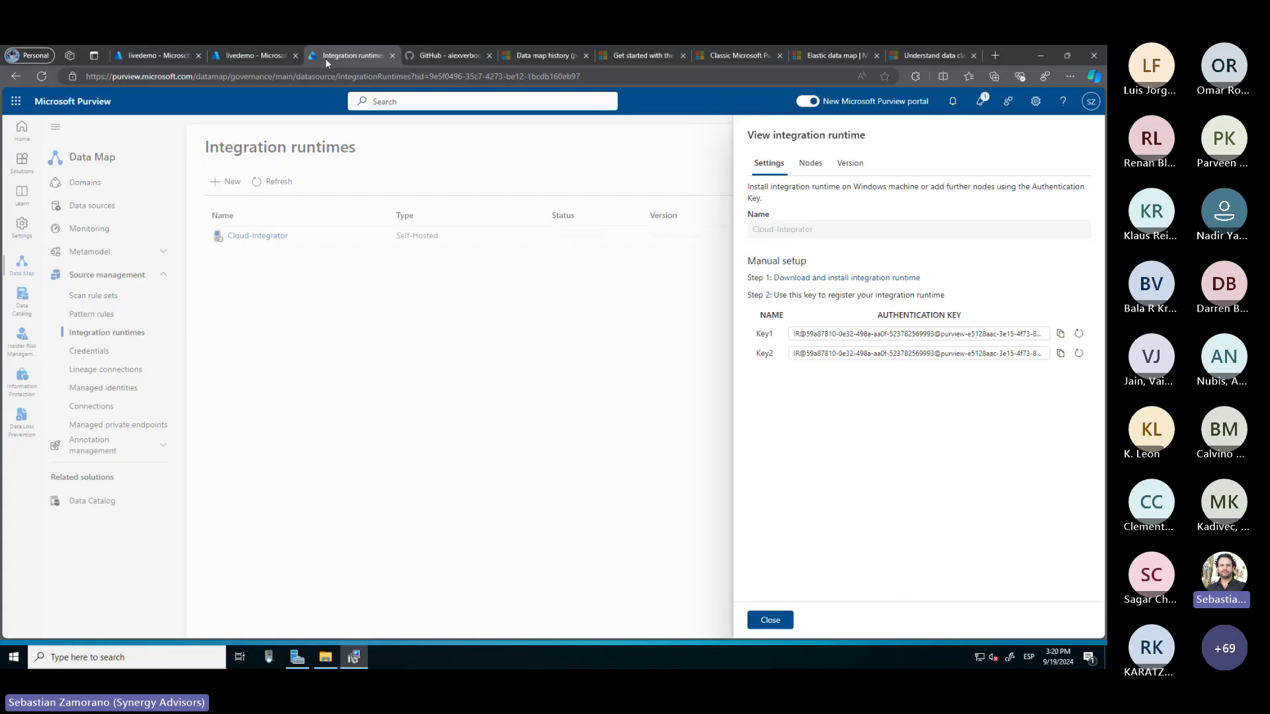
click(1060, 334)
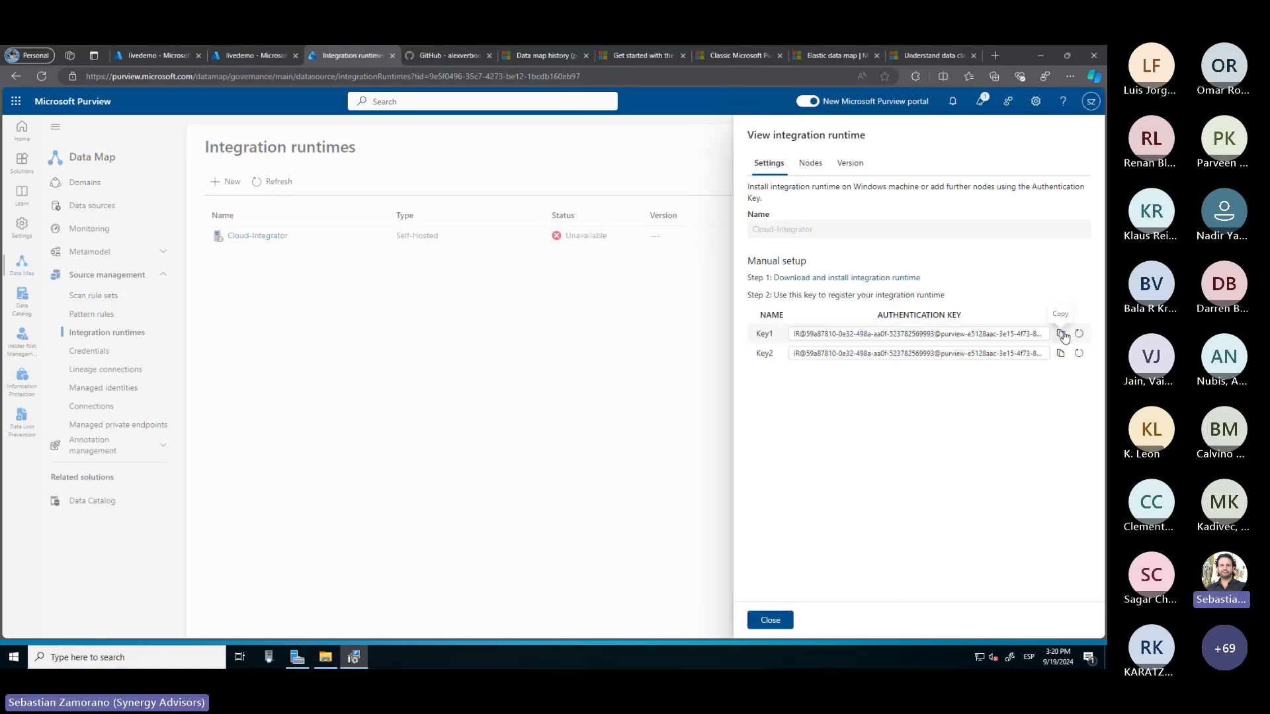
click(352, 659)
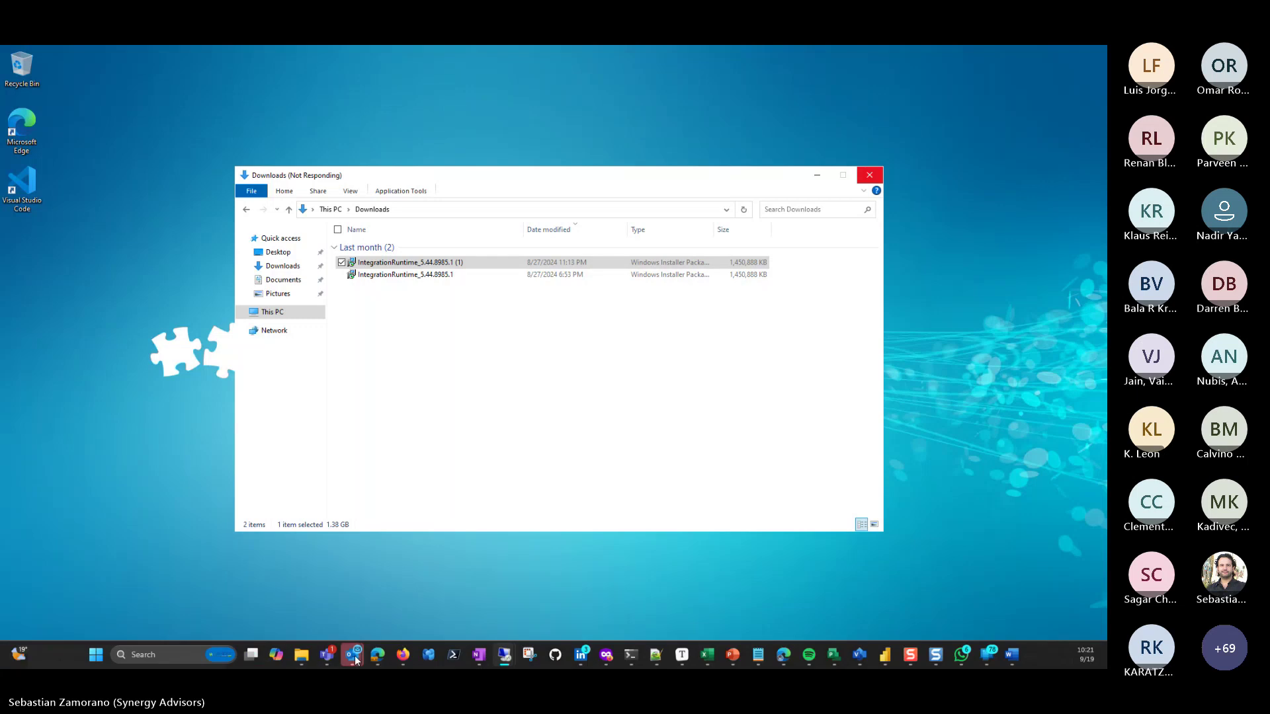
mouse_move(360, 639)
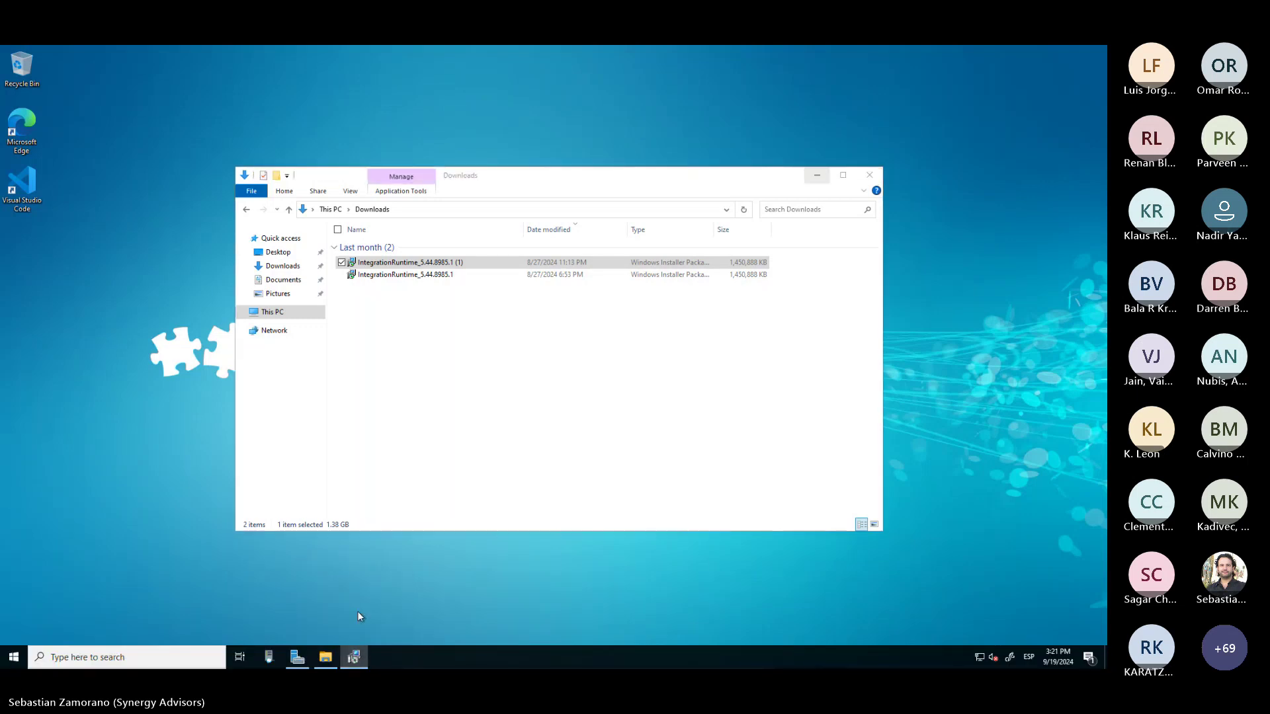
click(820, 177)
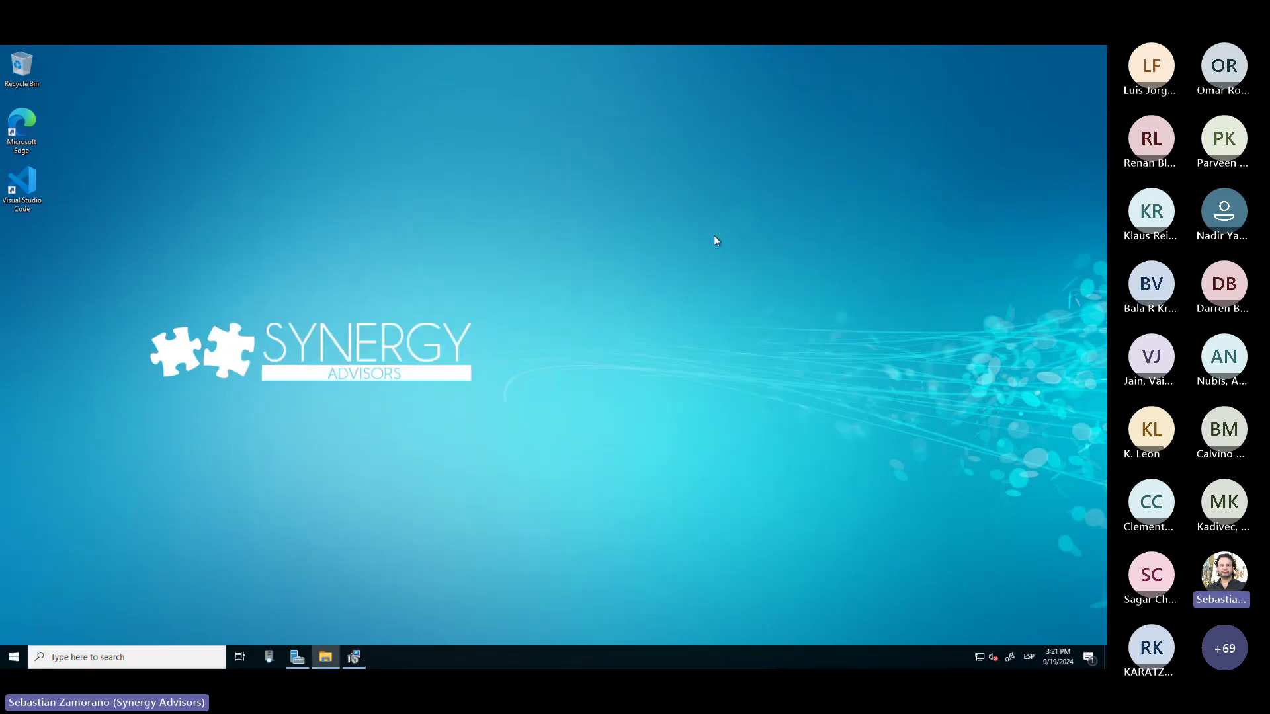
click(353, 657)
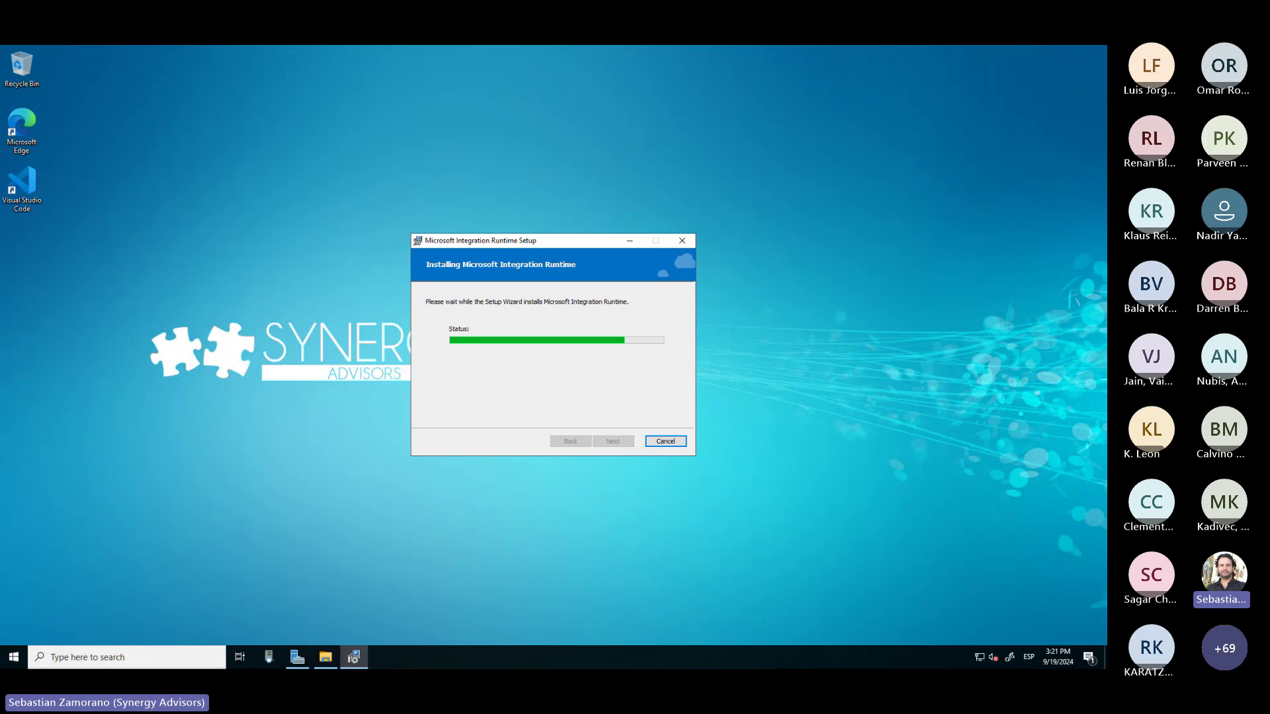
key(alt+Tab)
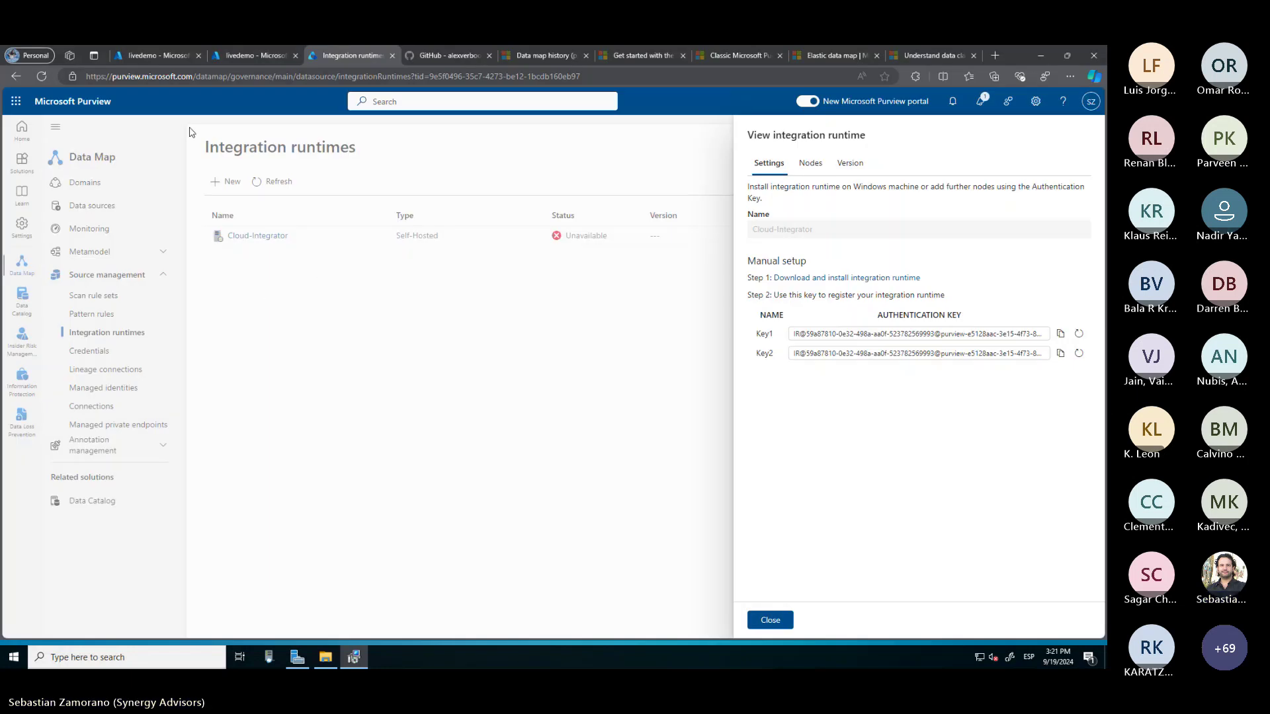
Create a livedemo secret named WindowsAuthentication holding the account password, declining Edge's password save
click(162, 57)
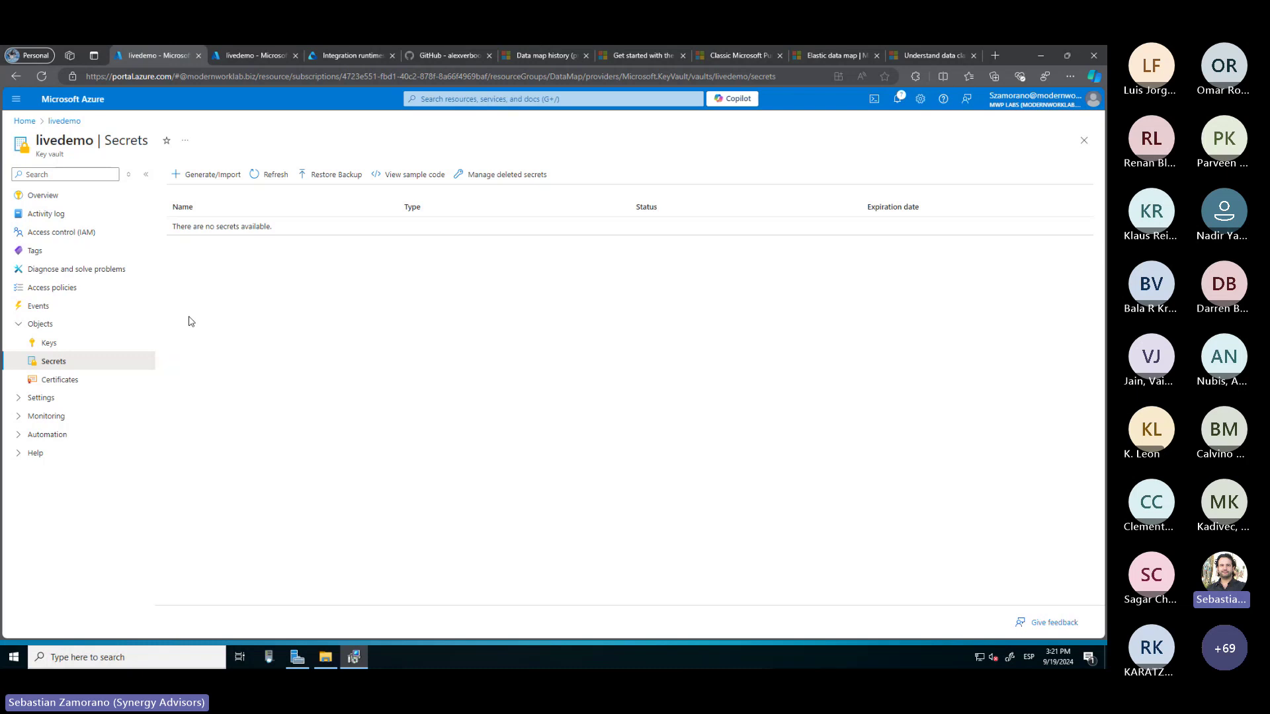
click(213, 176)
click(192, 210)
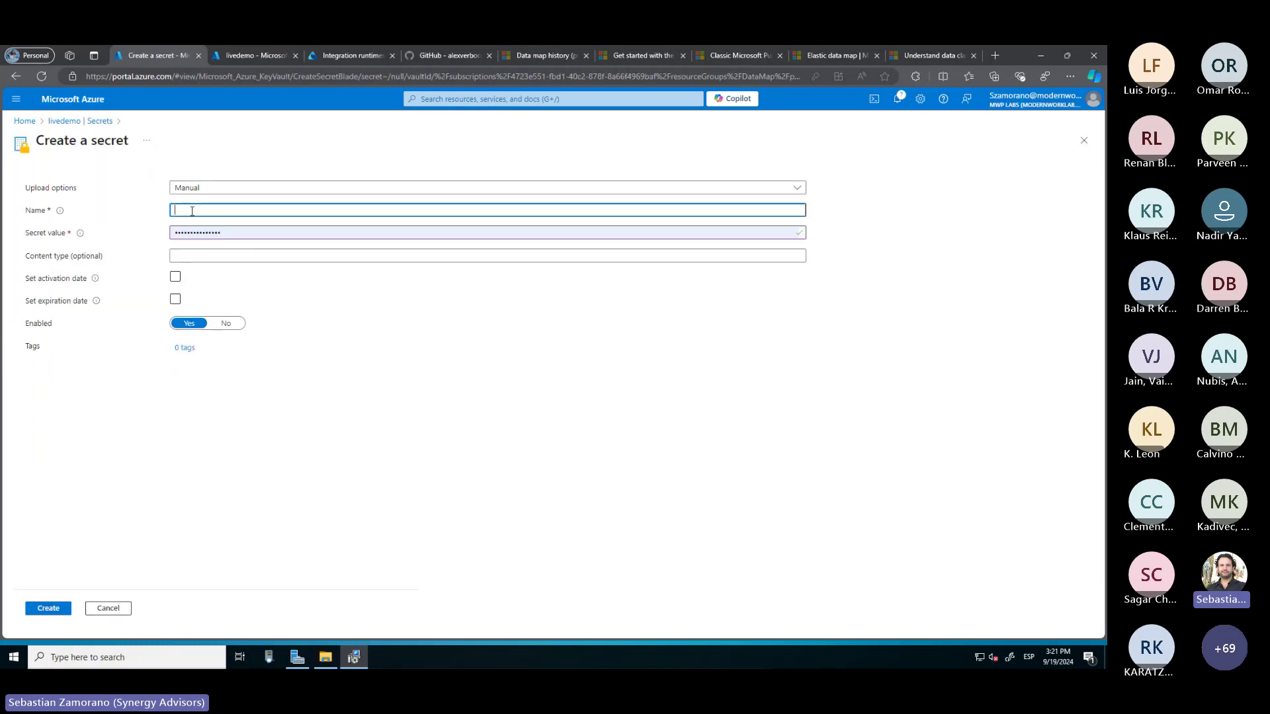
text(WindowsAuthentication)
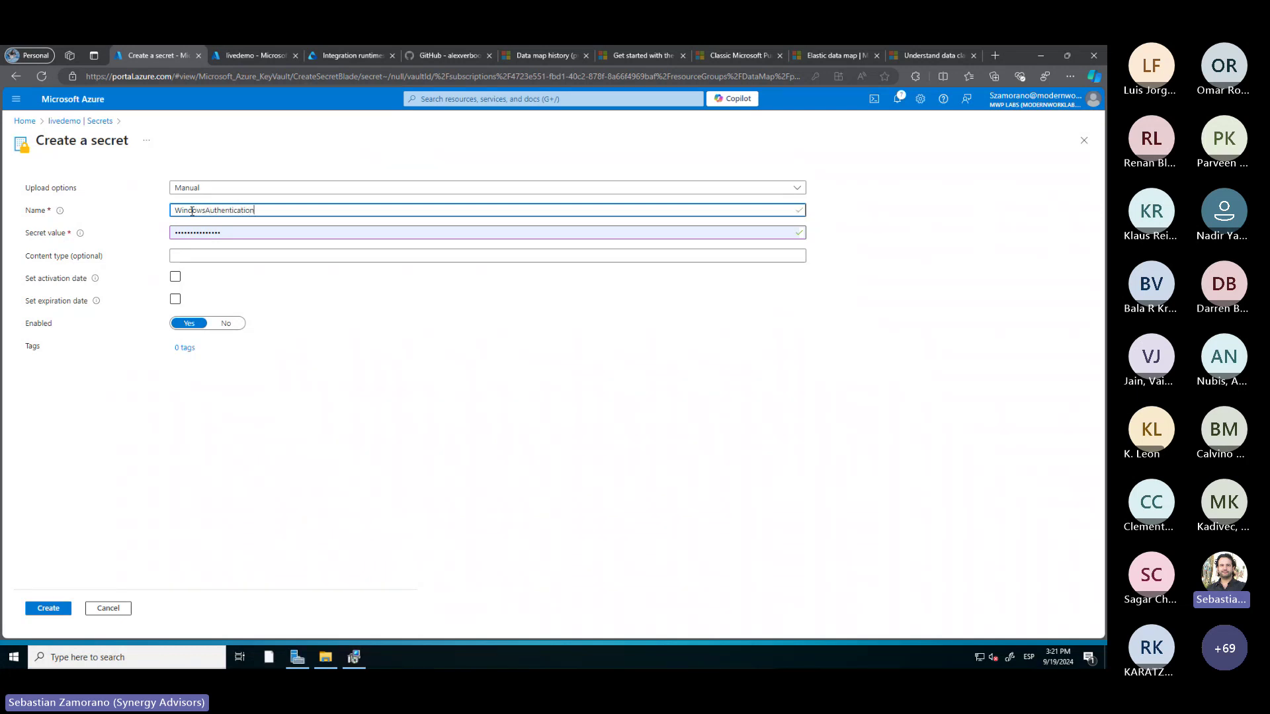
key(Tab)
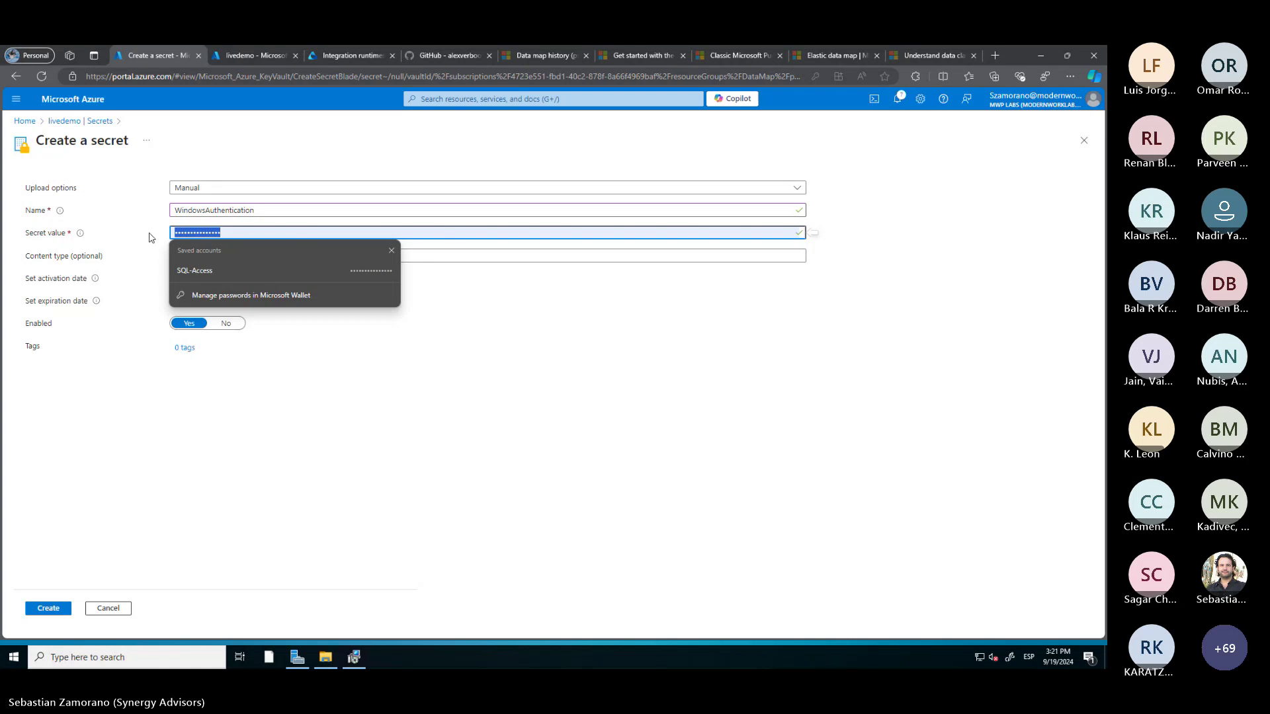
text(••••••••••••••)
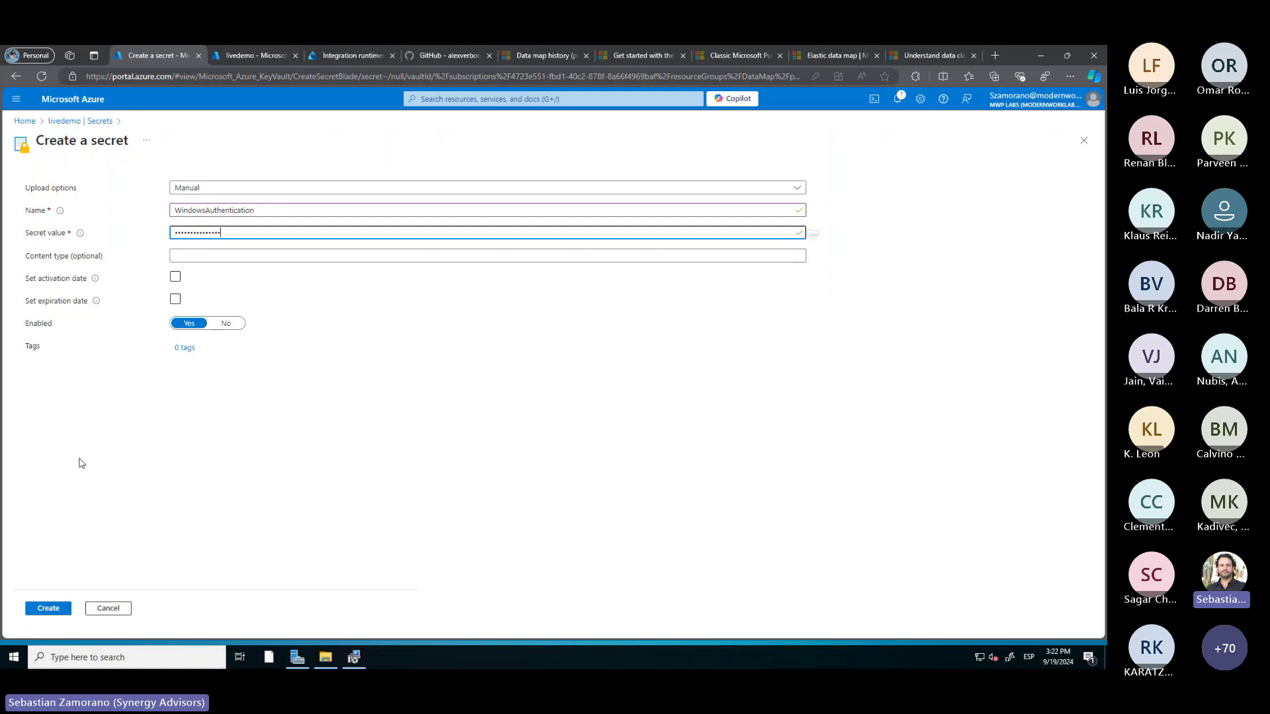
click(49, 610)
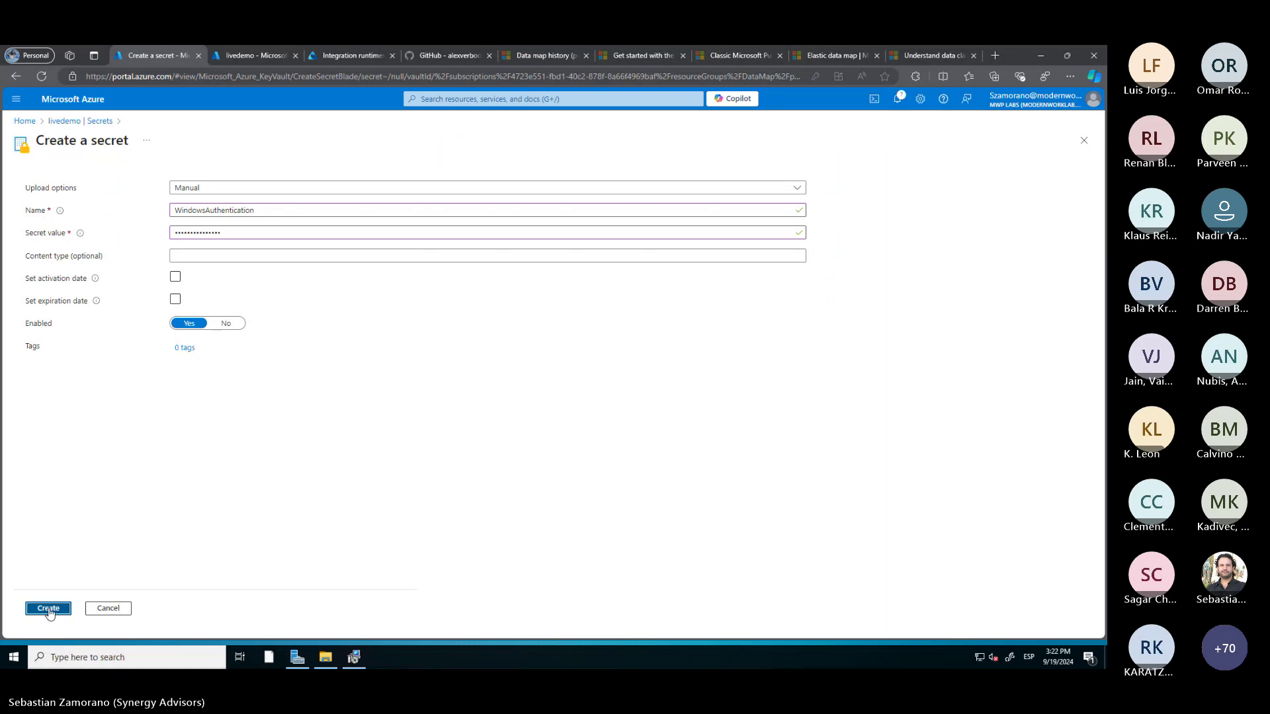
click(49, 610)
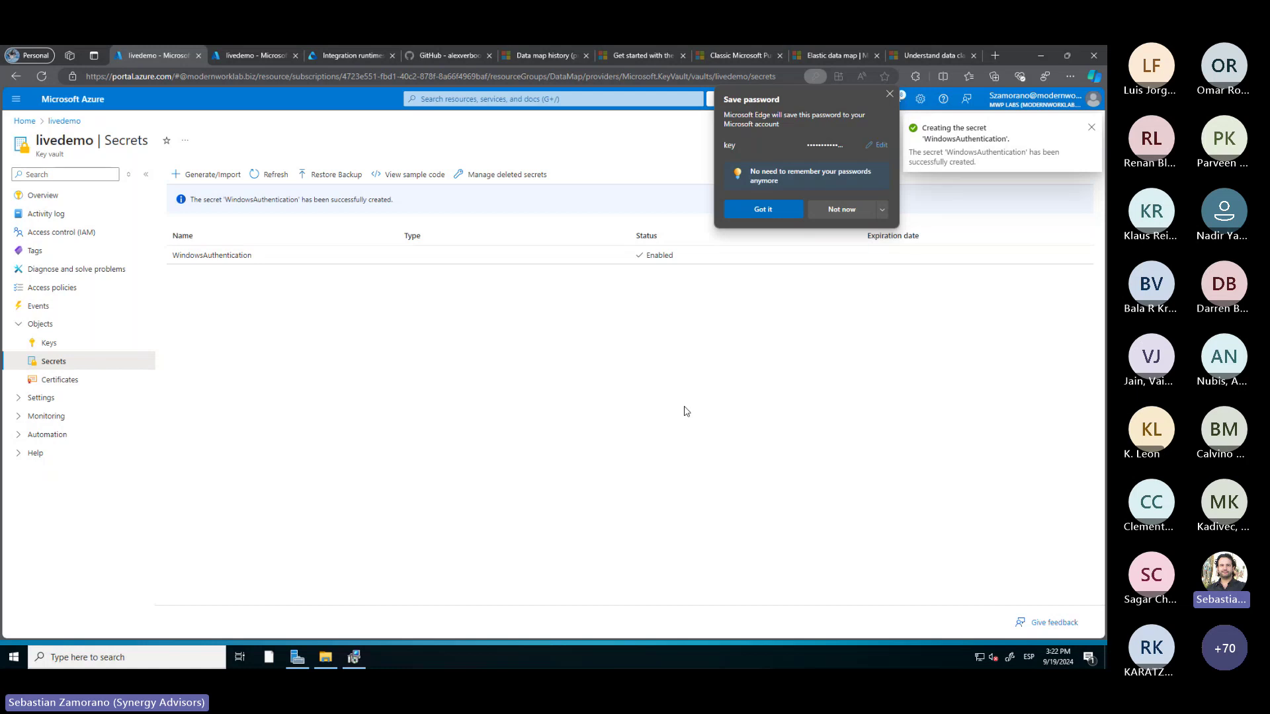
click(832, 209)
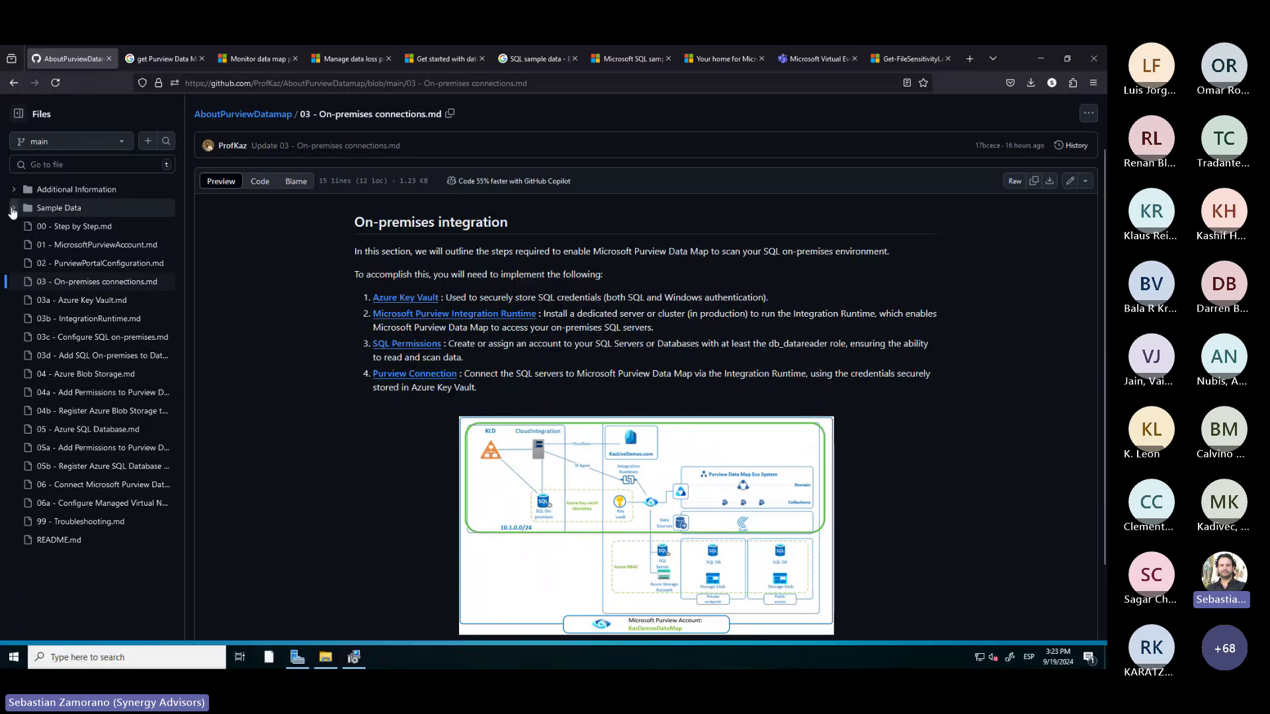
Collapse the Additional Information and Sample Data folders in the GitHub file tree
click(29, 209)
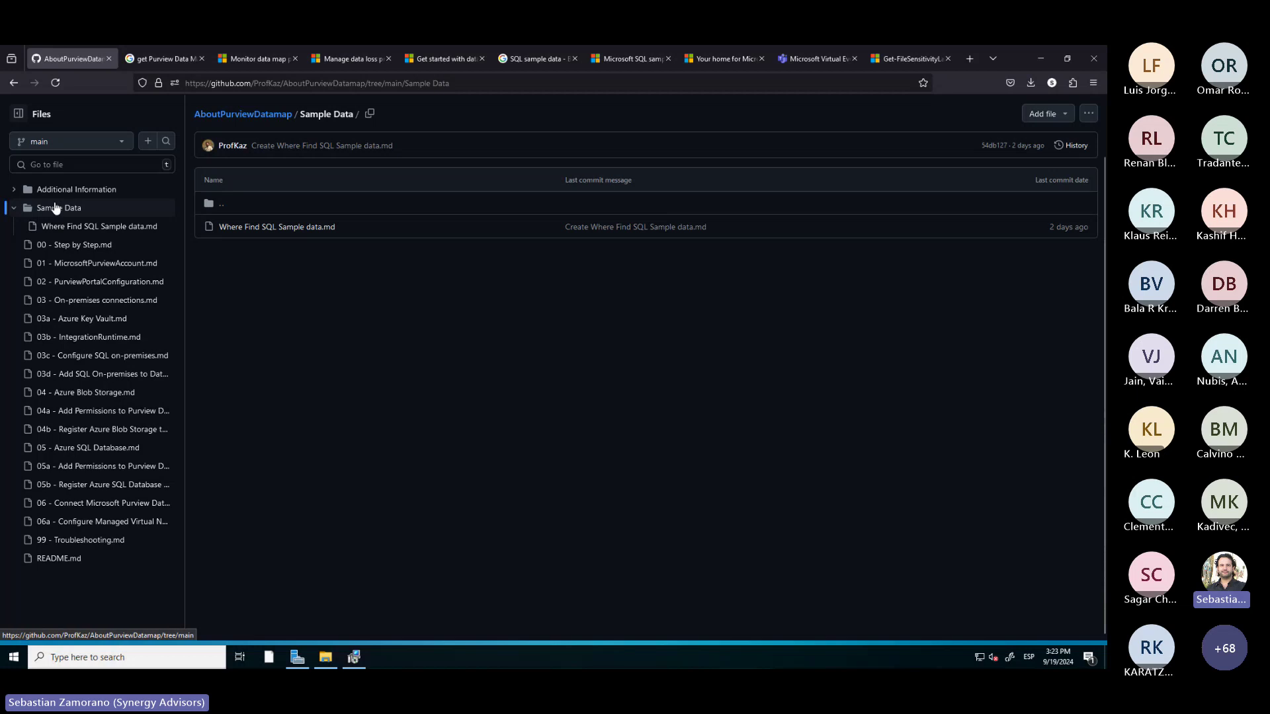
click(15, 192)
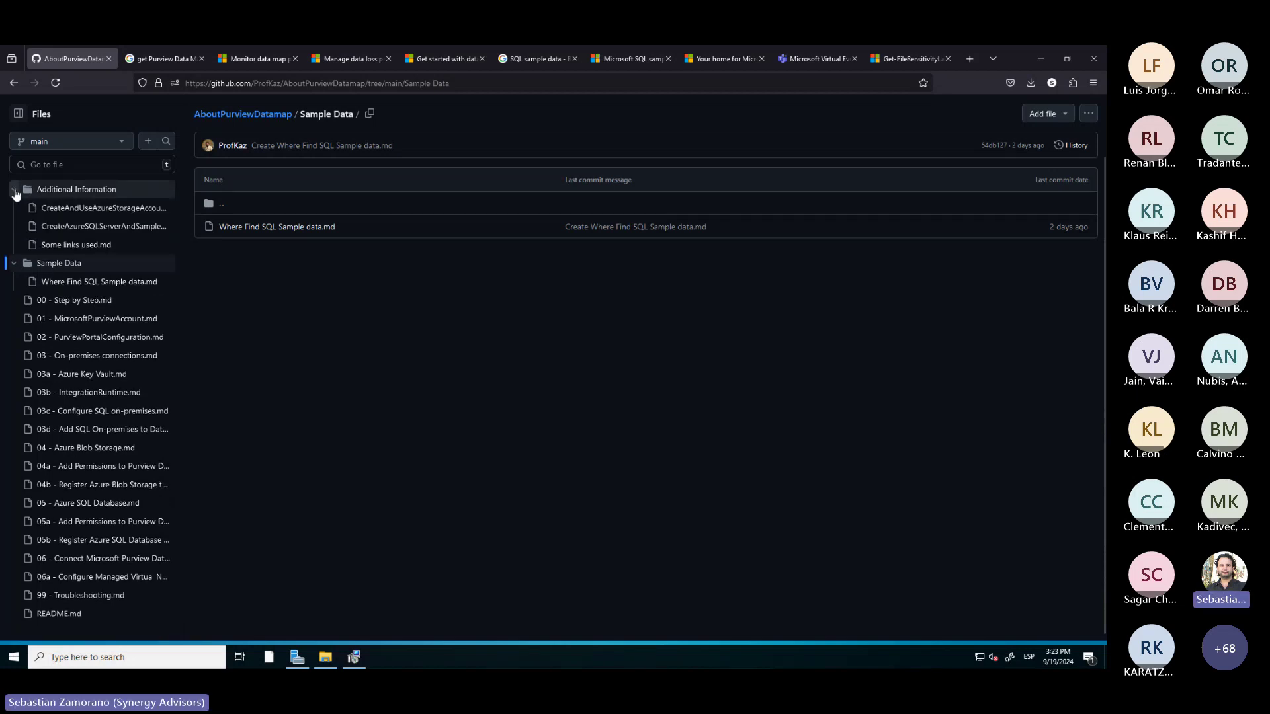
click(73, 209)
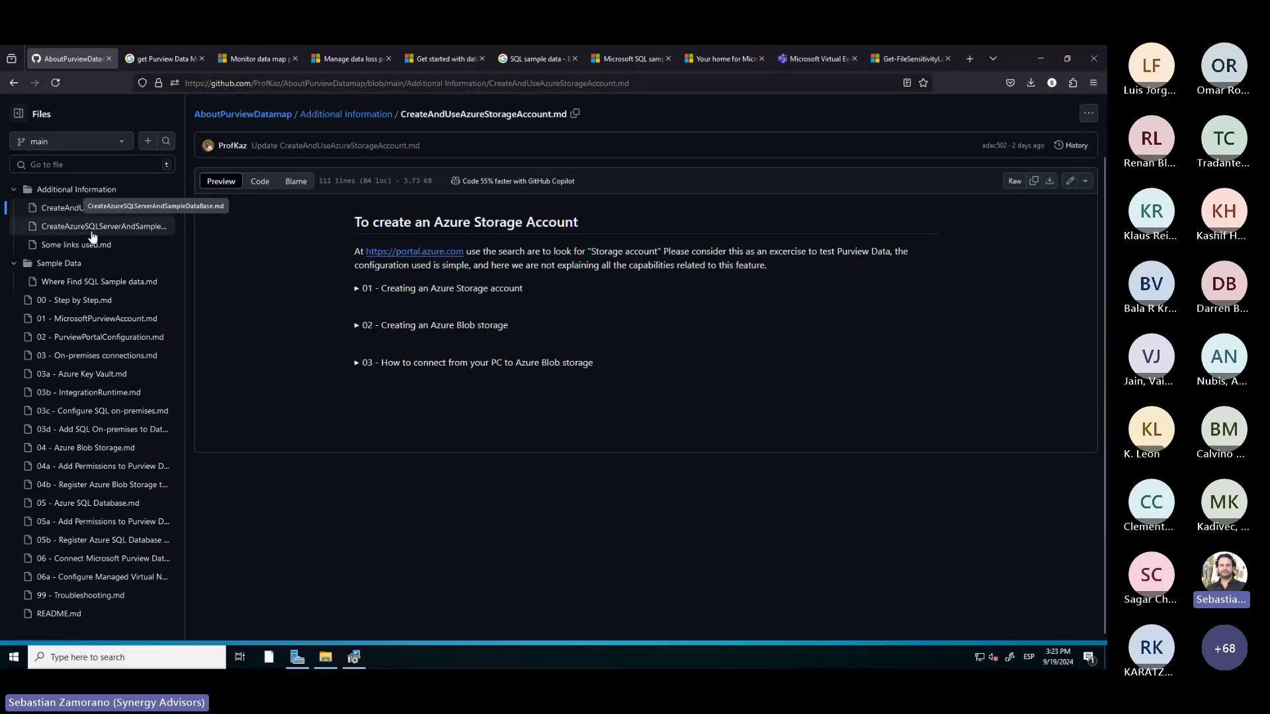
click(14, 192)
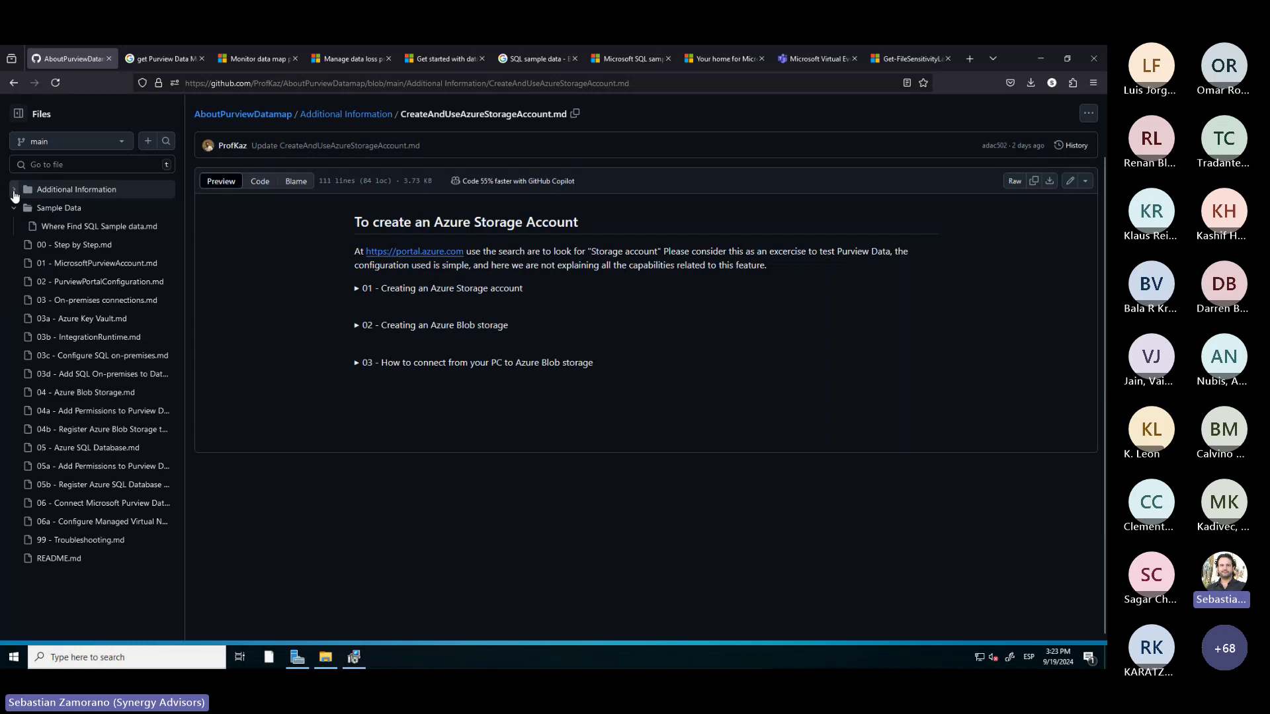
click(15, 208)
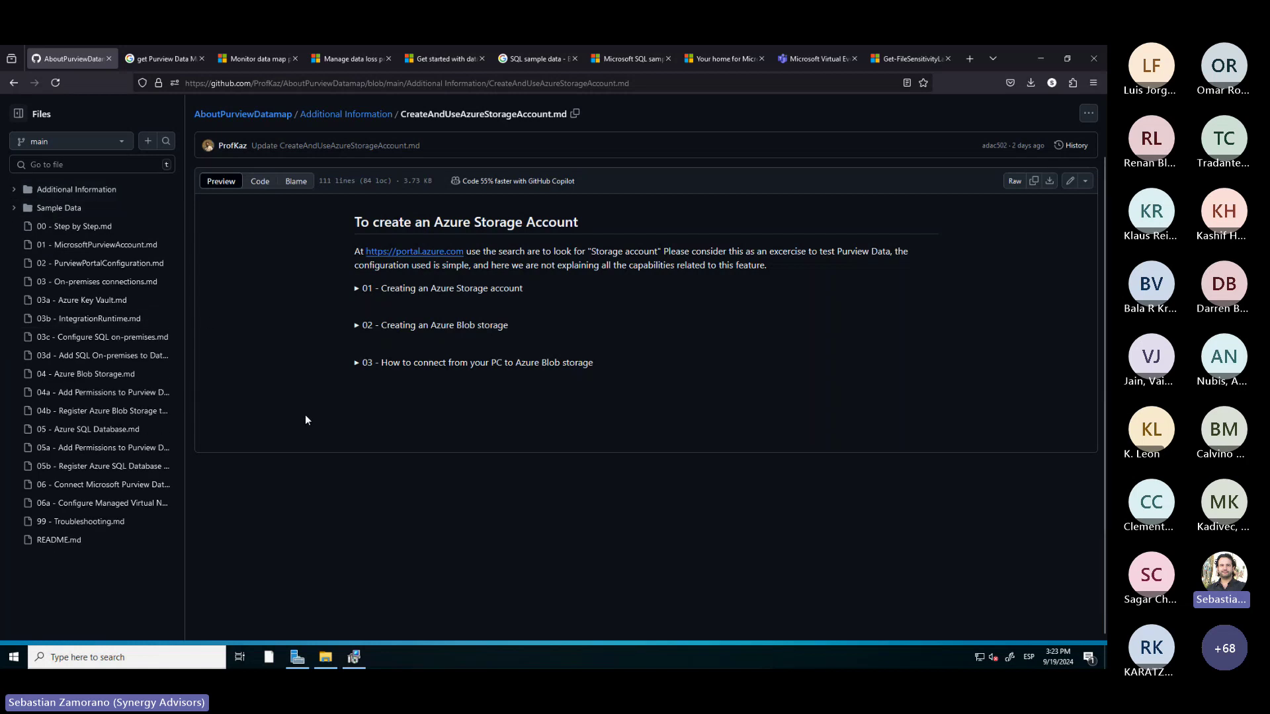
click(1046, 64)
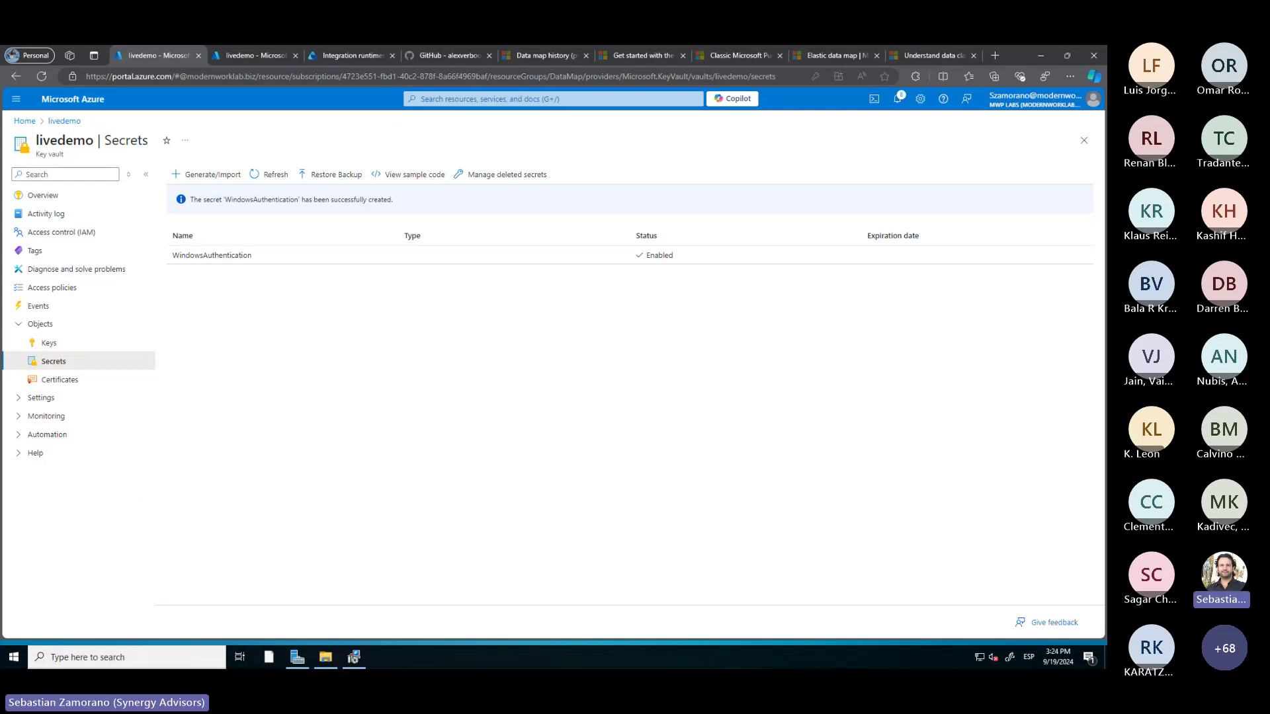
key(alt+Tab)
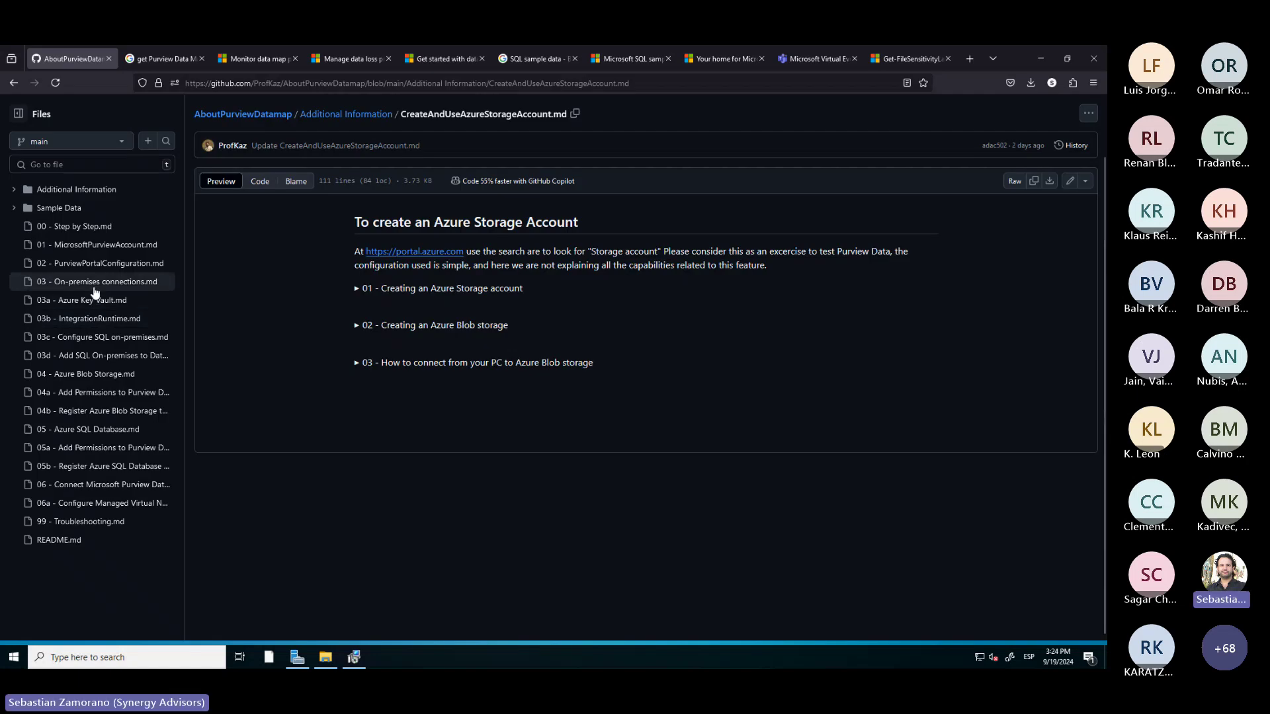
Read the 03c - Configure SQL on-premises guide via 03 - On-premises connections, then switch to the server
click(95, 289)
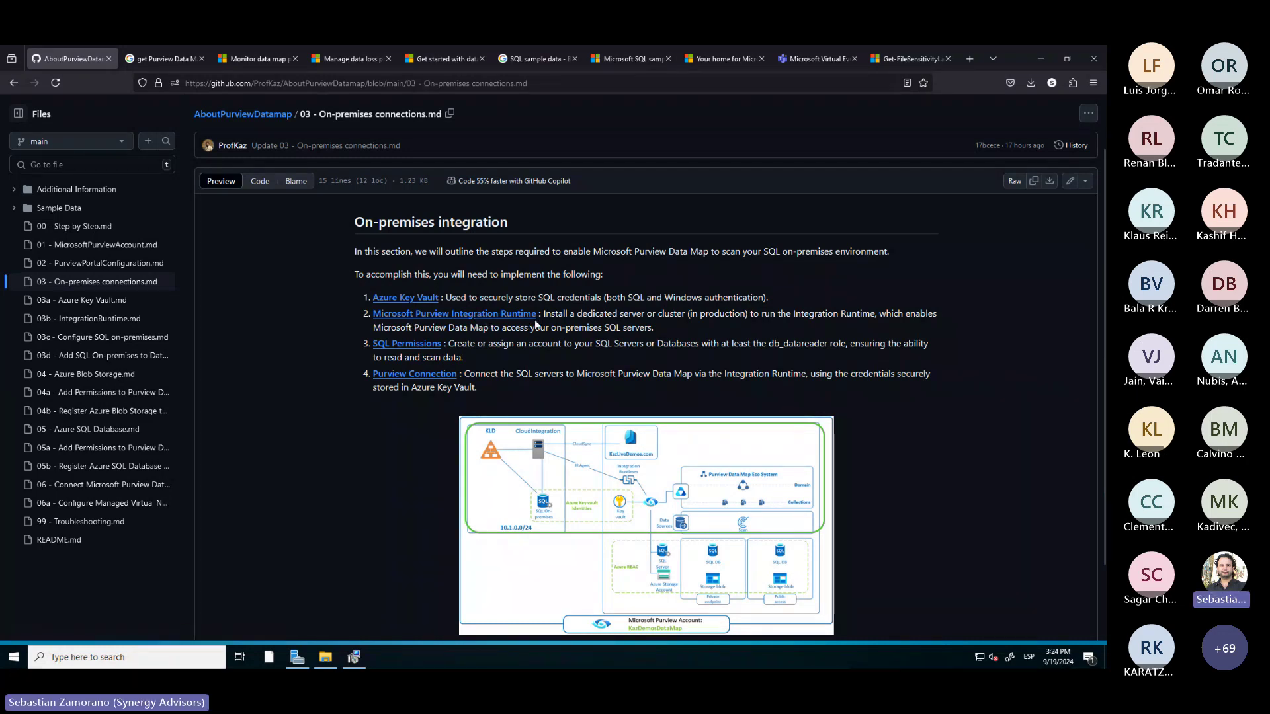
click(409, 346)
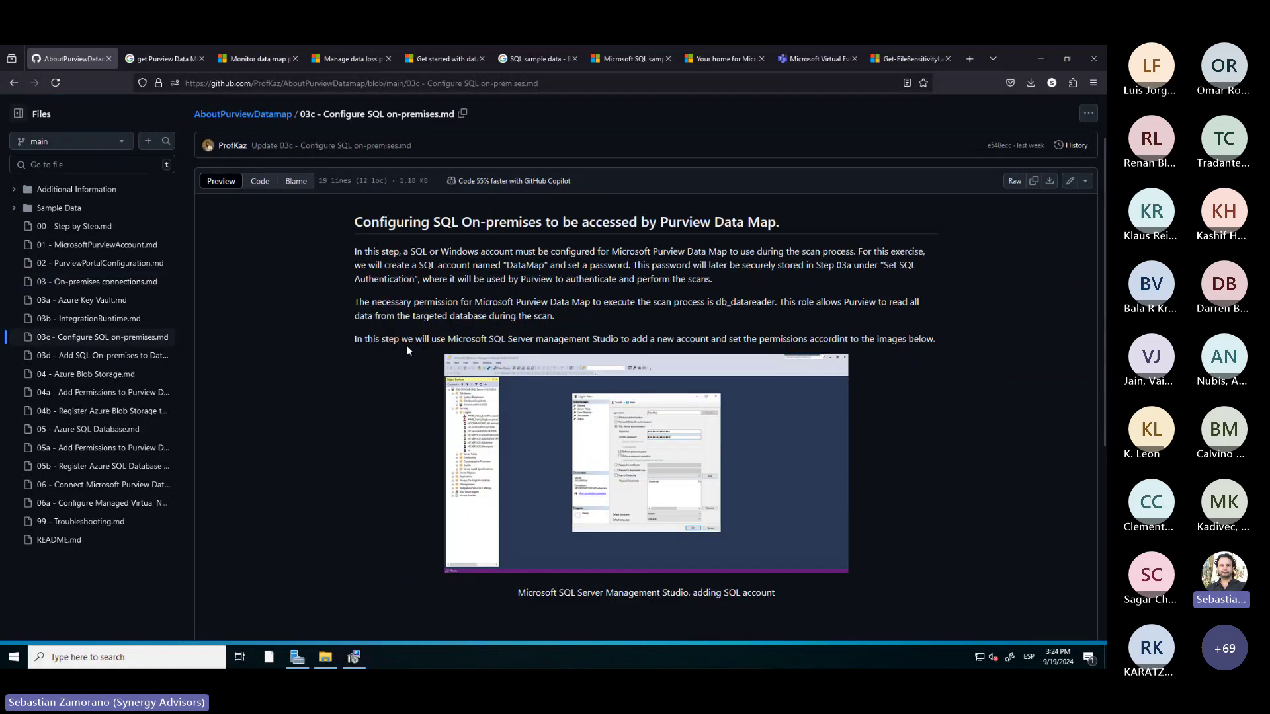
scroll(383, 430, down, 8)
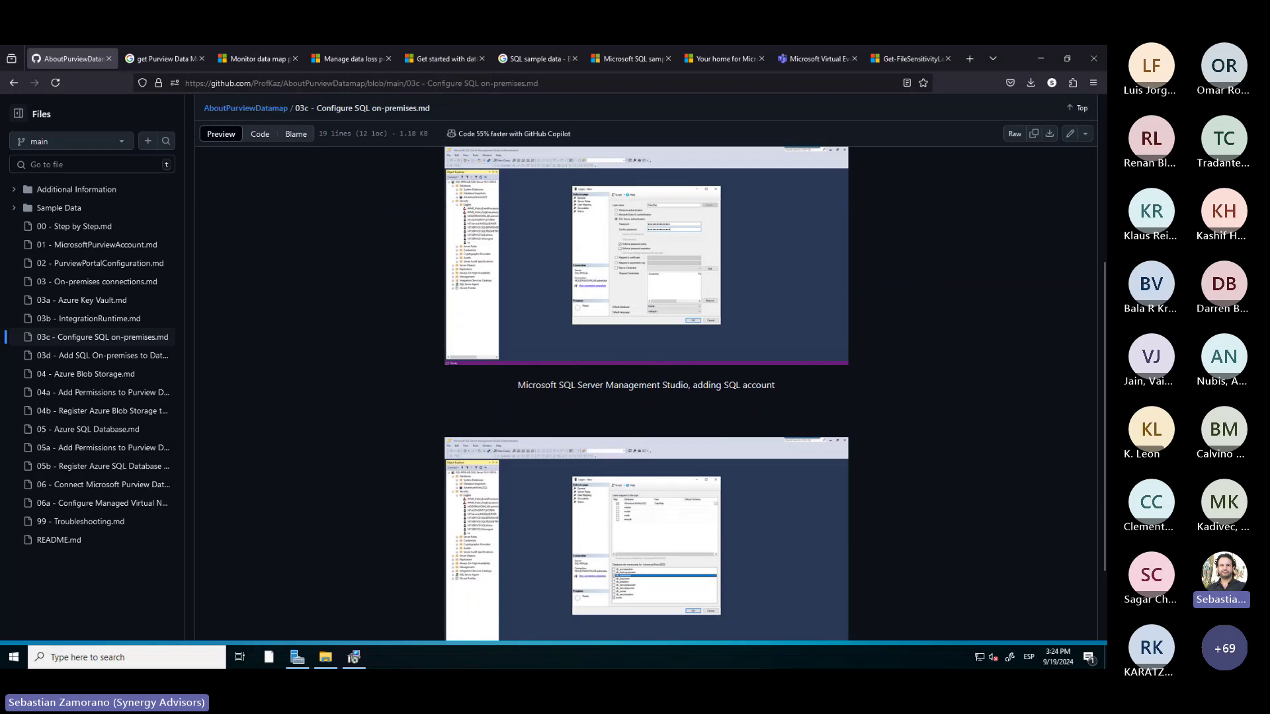
key(alt+Tab)
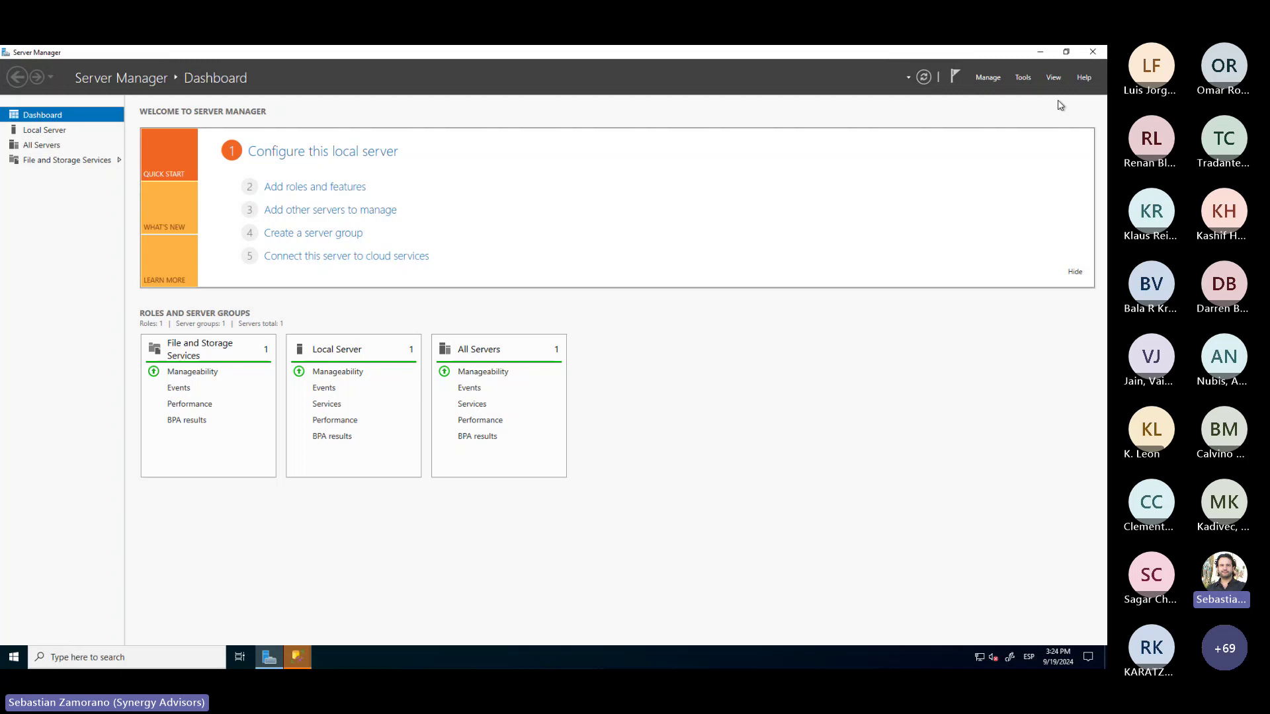
Connect SSMS to SQL-MWLAB and open Properties for the domain user's login under Security > Logins
click(1044, 51)
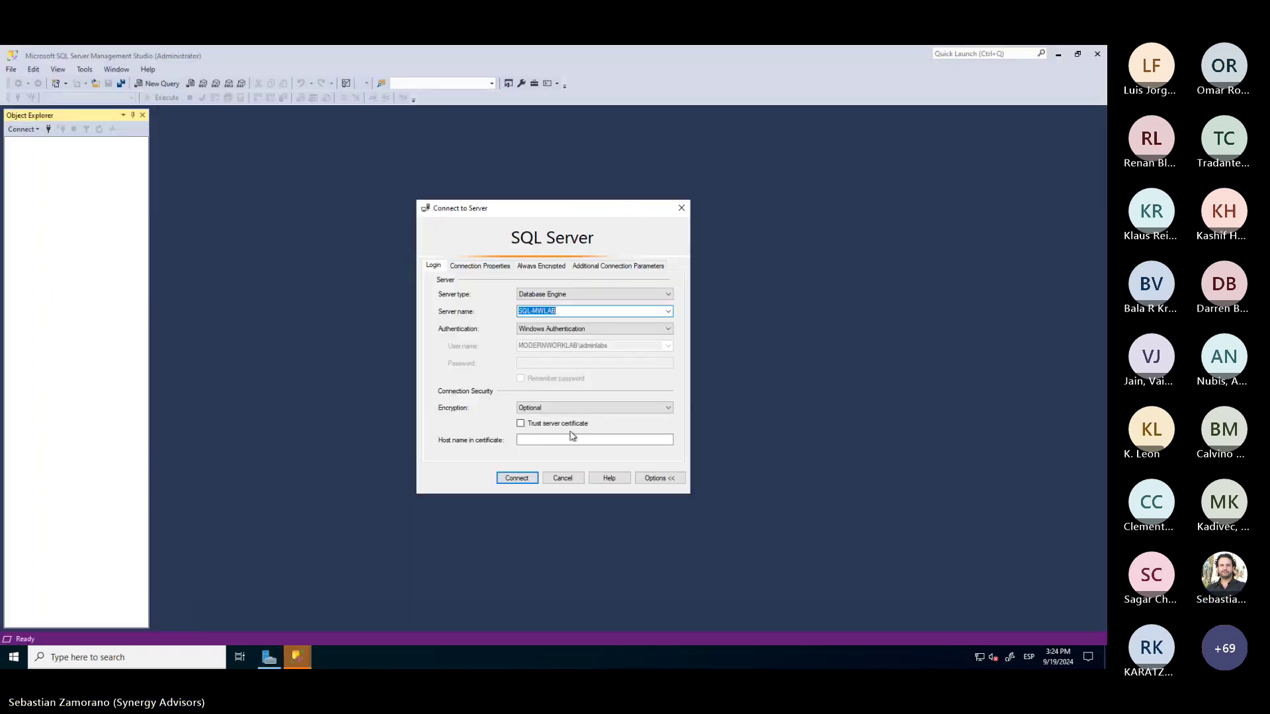
click(520, 480)
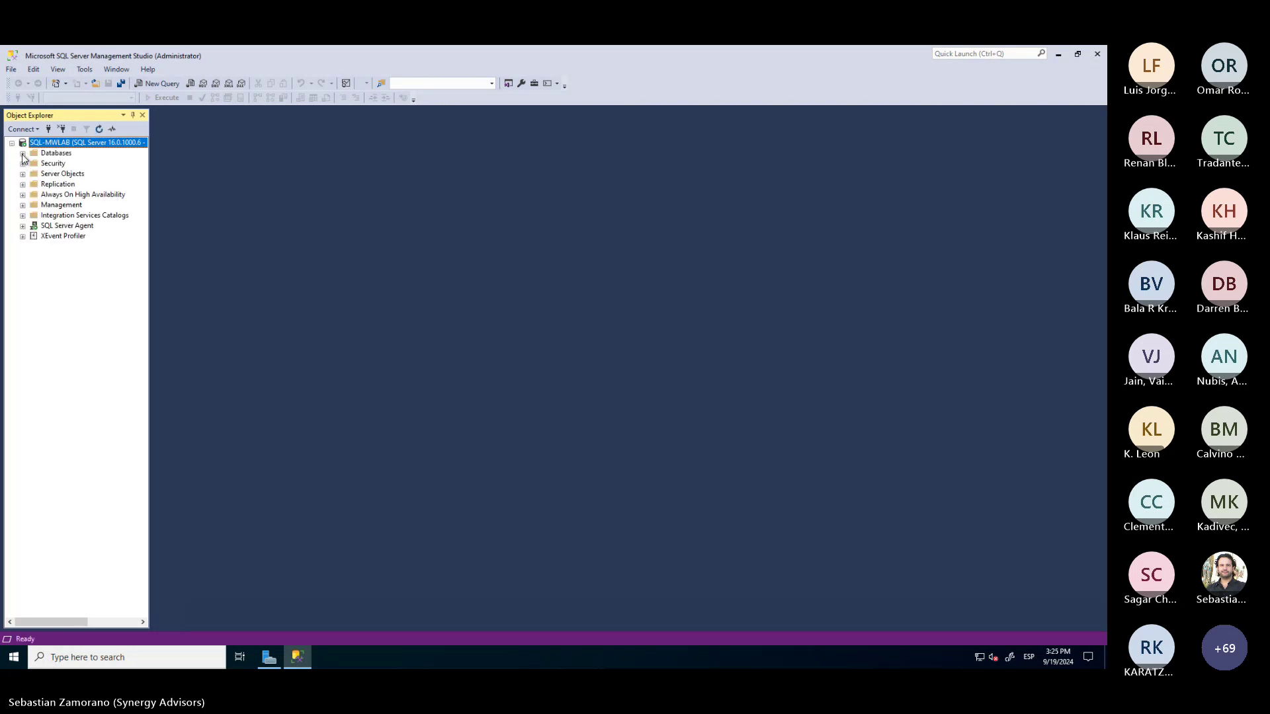
click(22, 164)
click(53, 174)
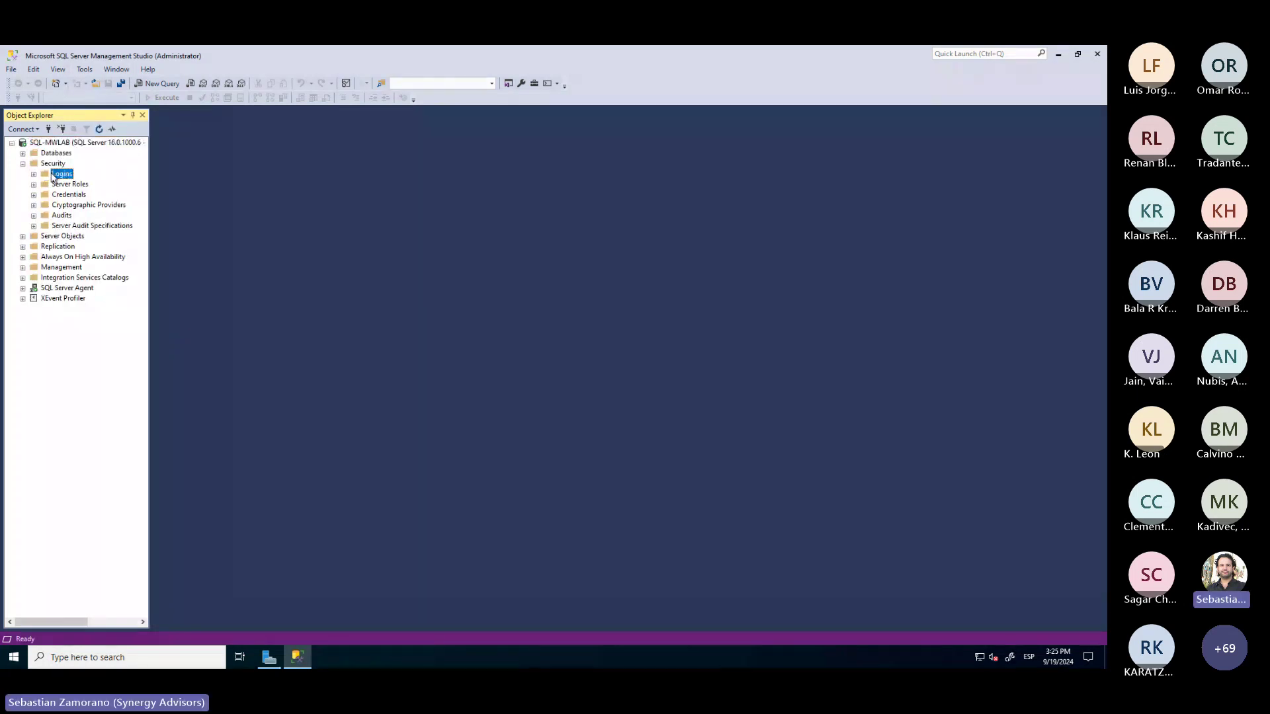
click(34, 174)
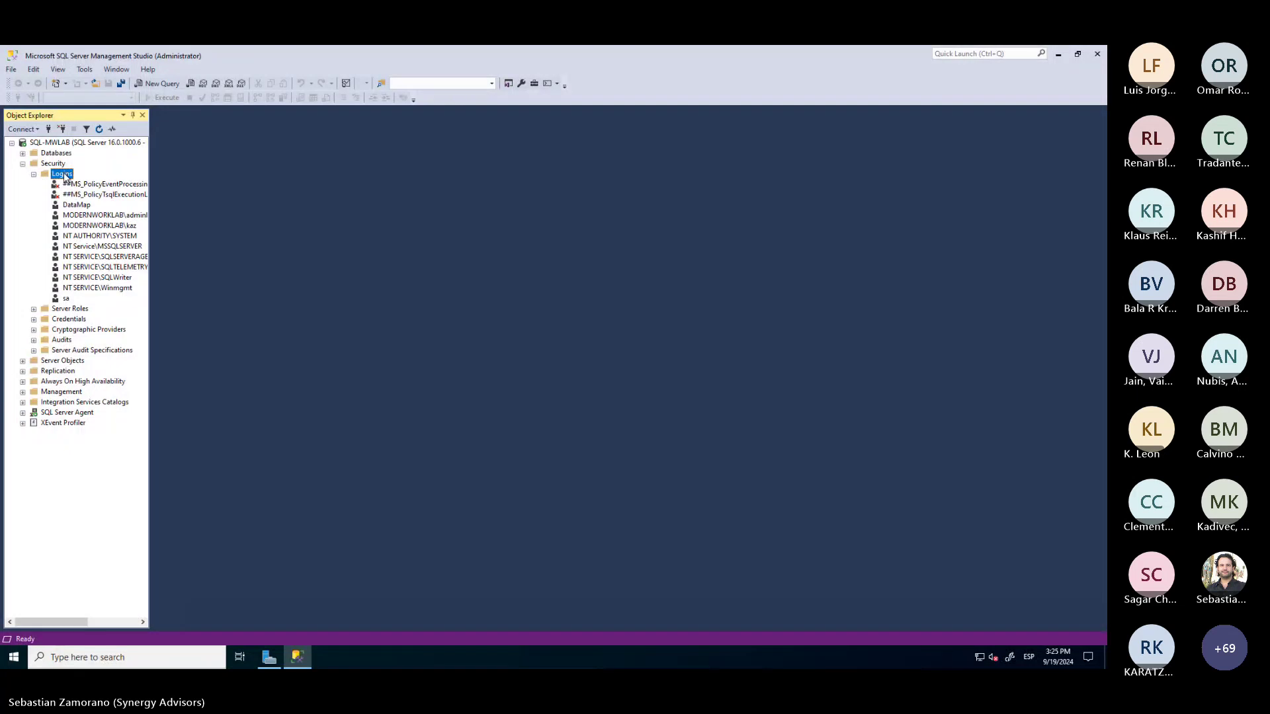
right_click(64, 176)
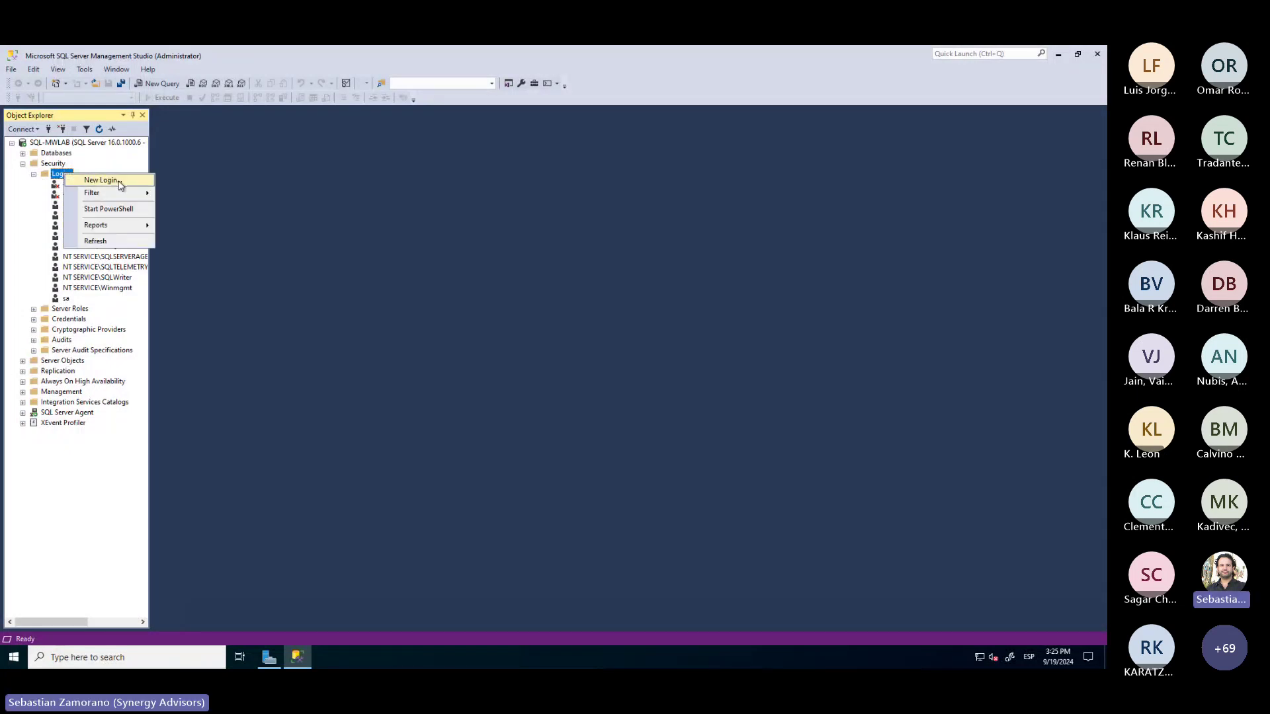
click(242, 214)
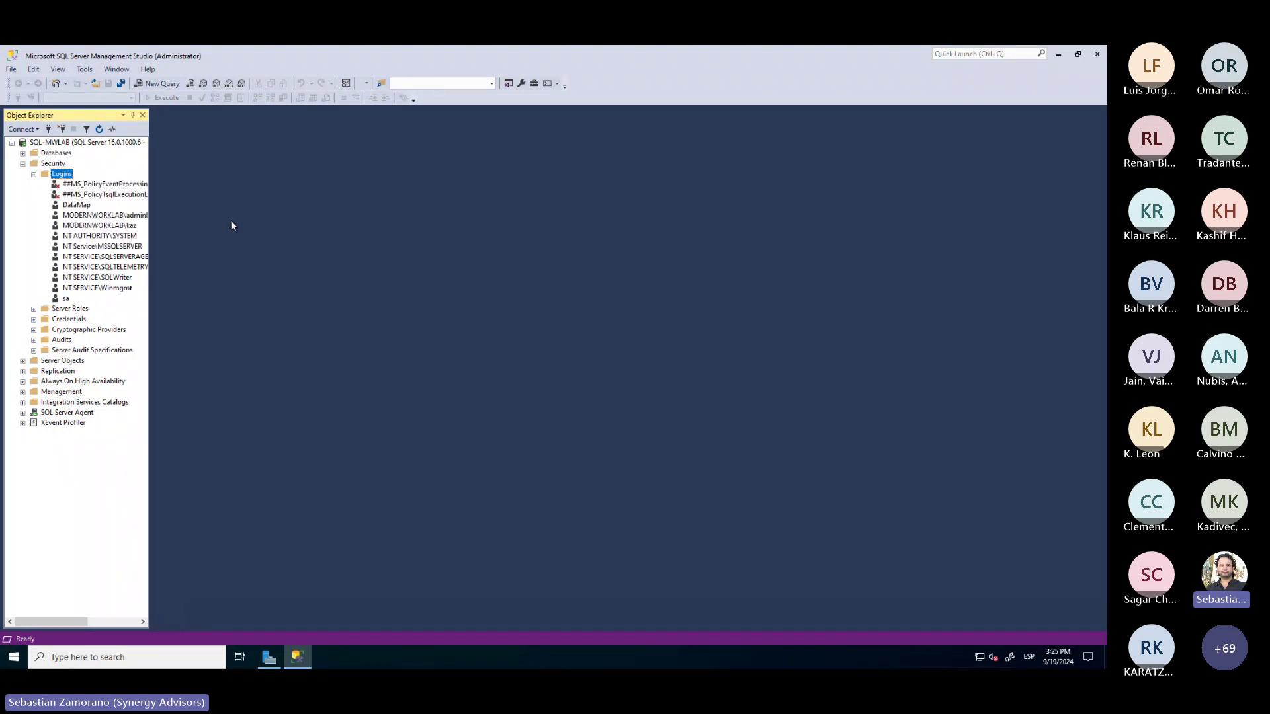
click(114, 226)
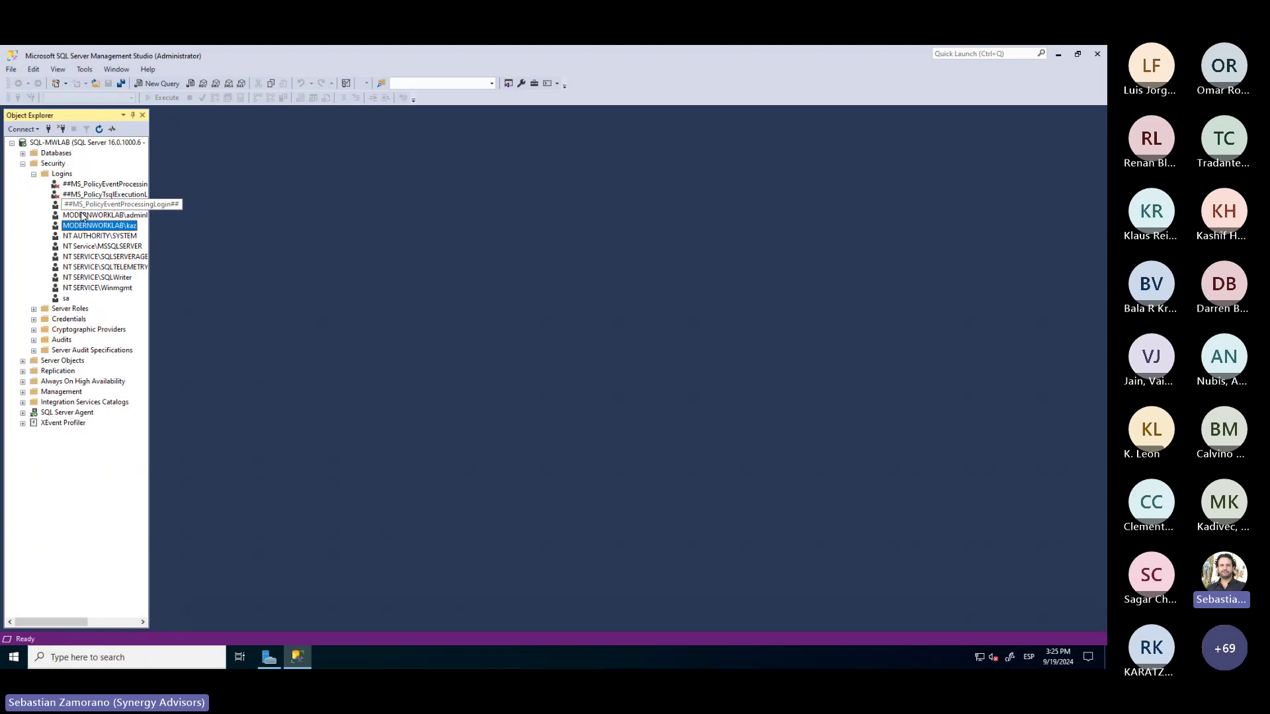
right_click(81, 230)
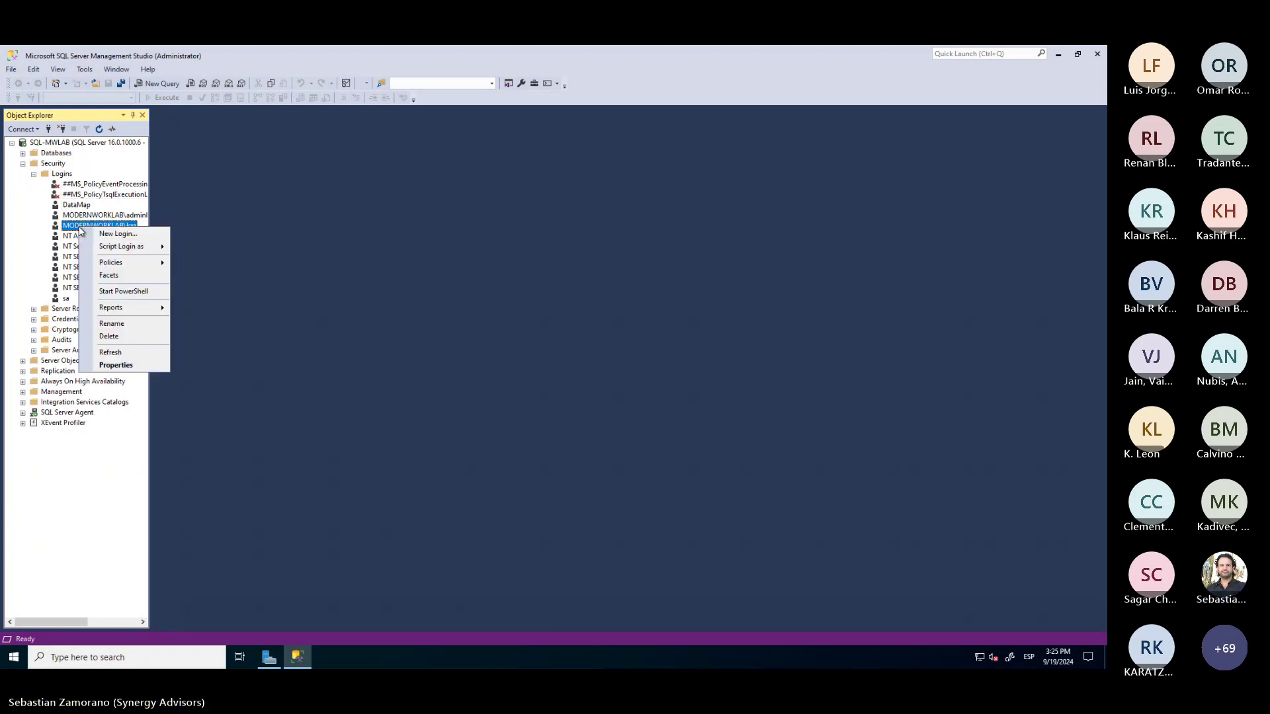
click(127, 366)
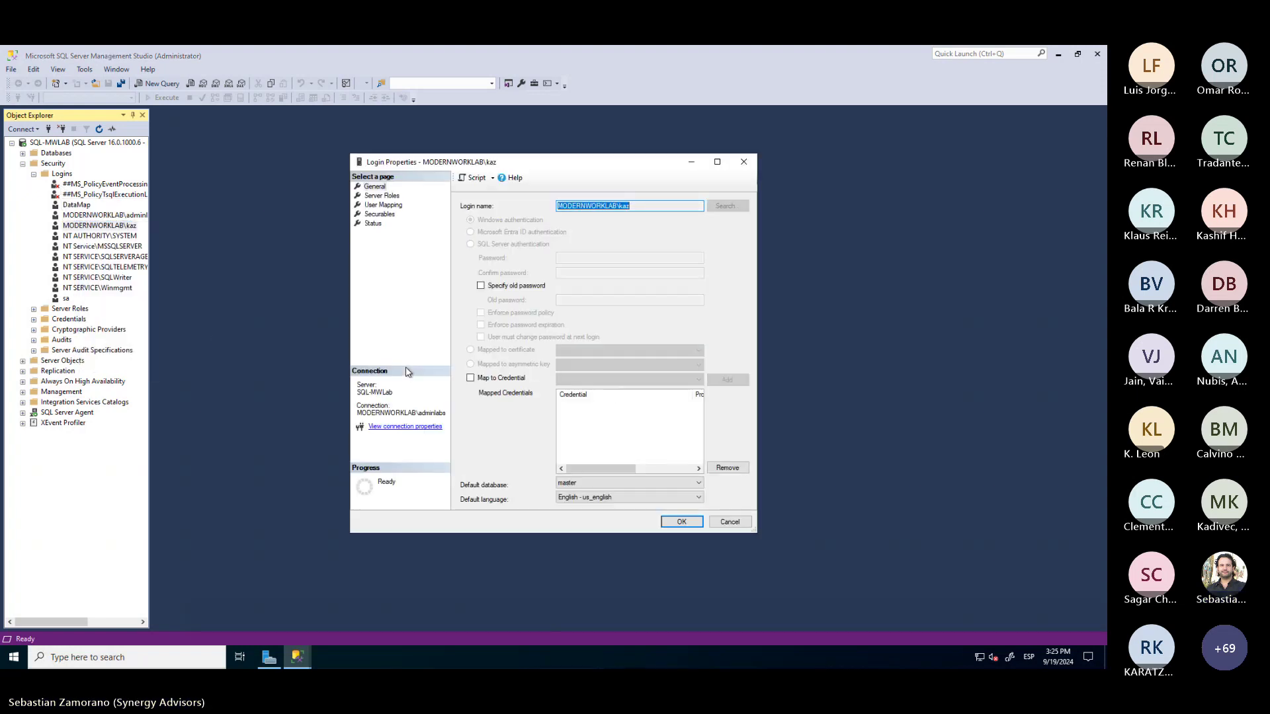
Check the login's server roles and AdventureWorks2022 db_datareader mapping, then confirm with OK
click(385, 196)
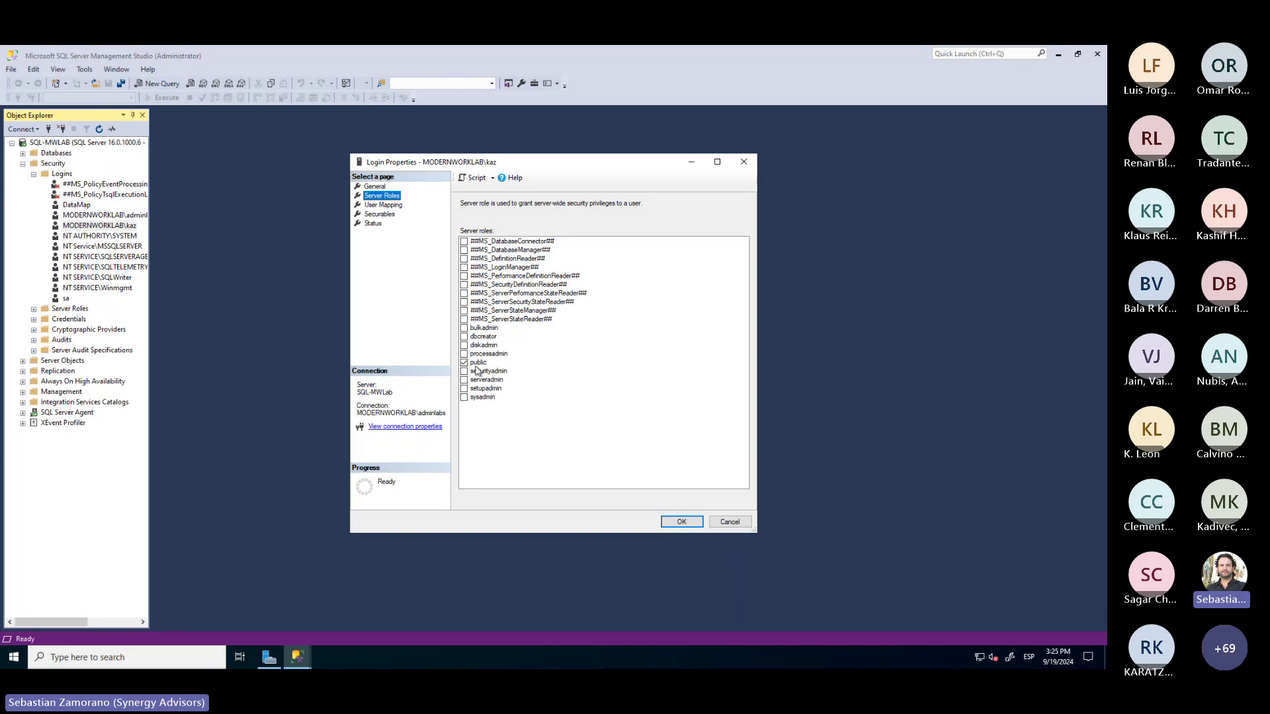
click(387, 205)
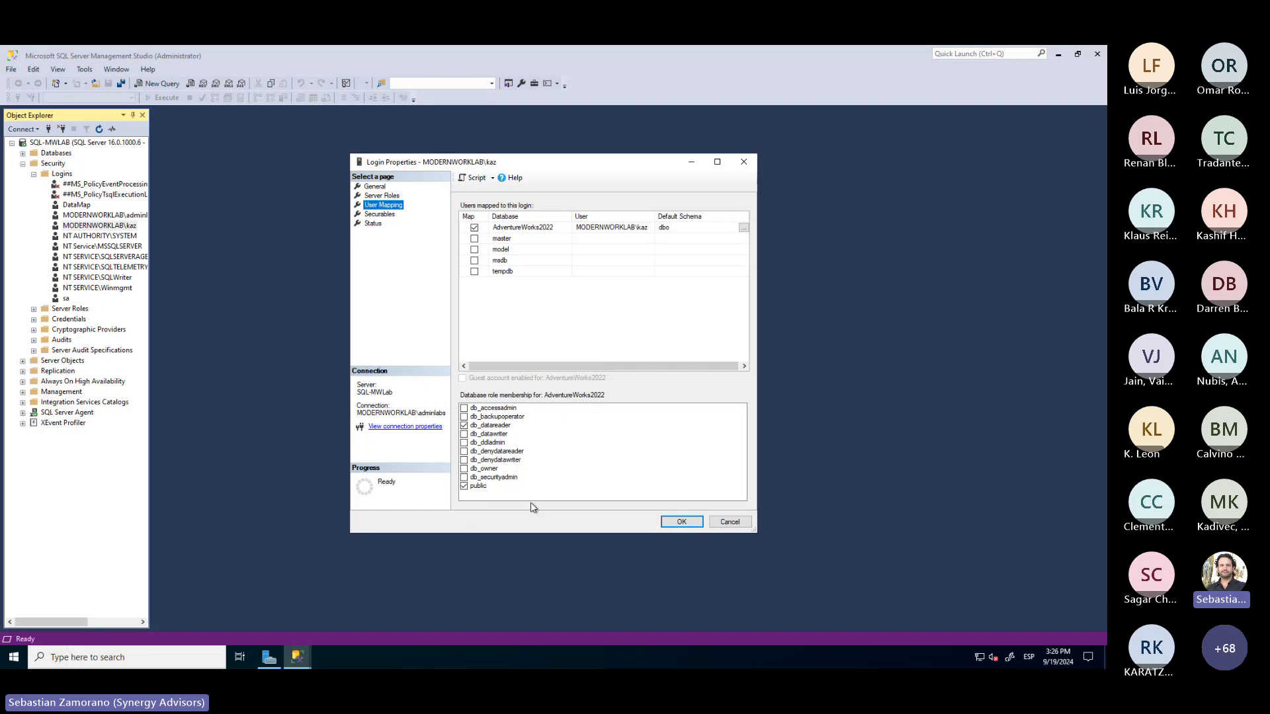
click(686, 525)
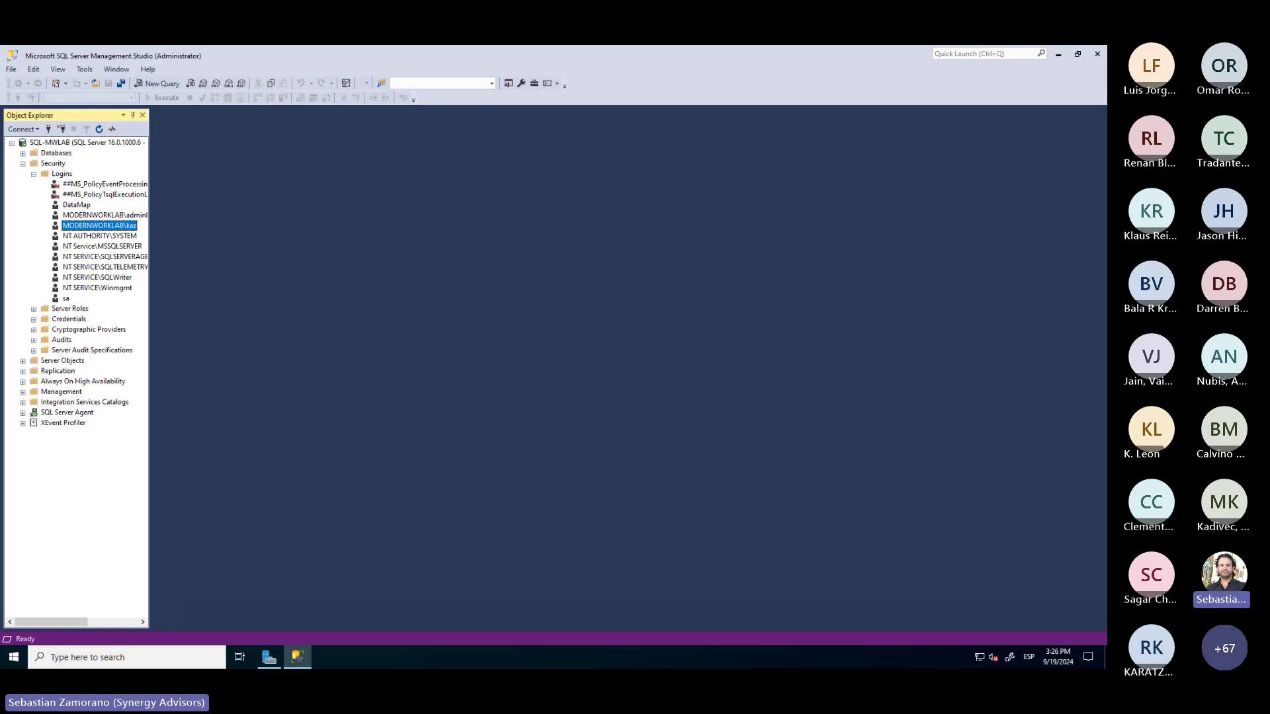
Finish the Integration Runtime Setup wizard on the server and return to the browser
key(alt+Tab)
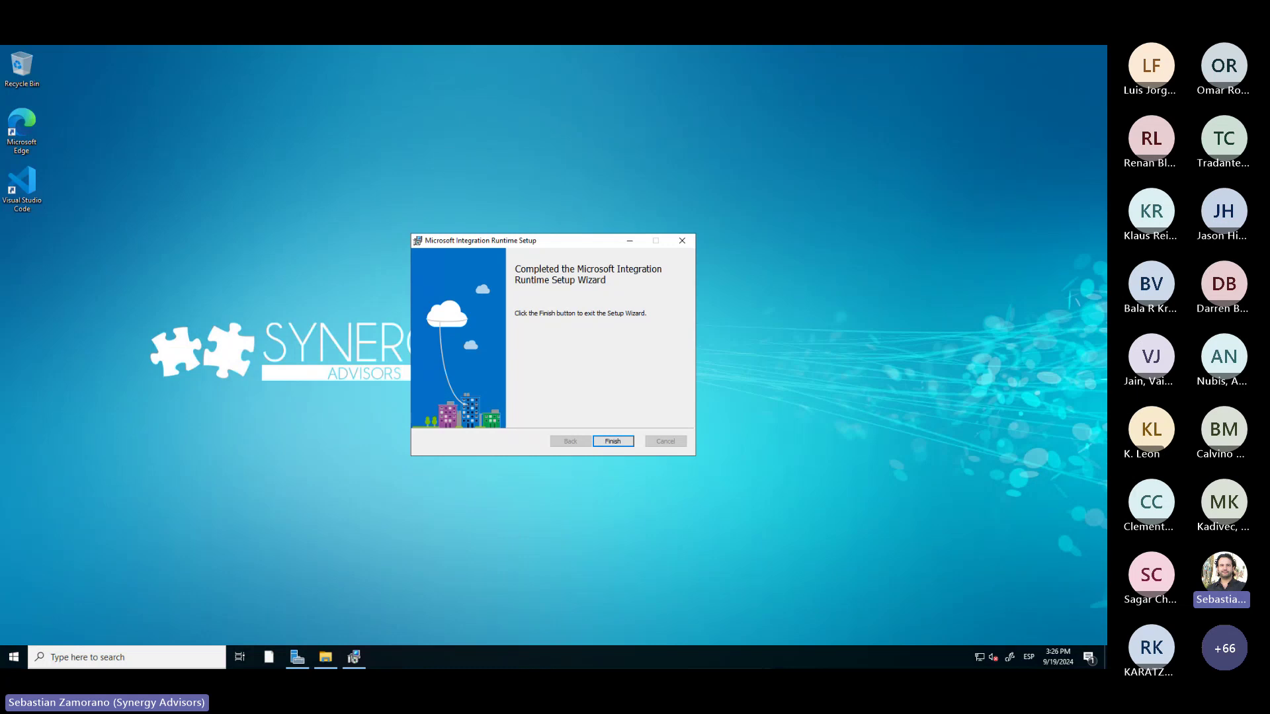
click(623, 443)
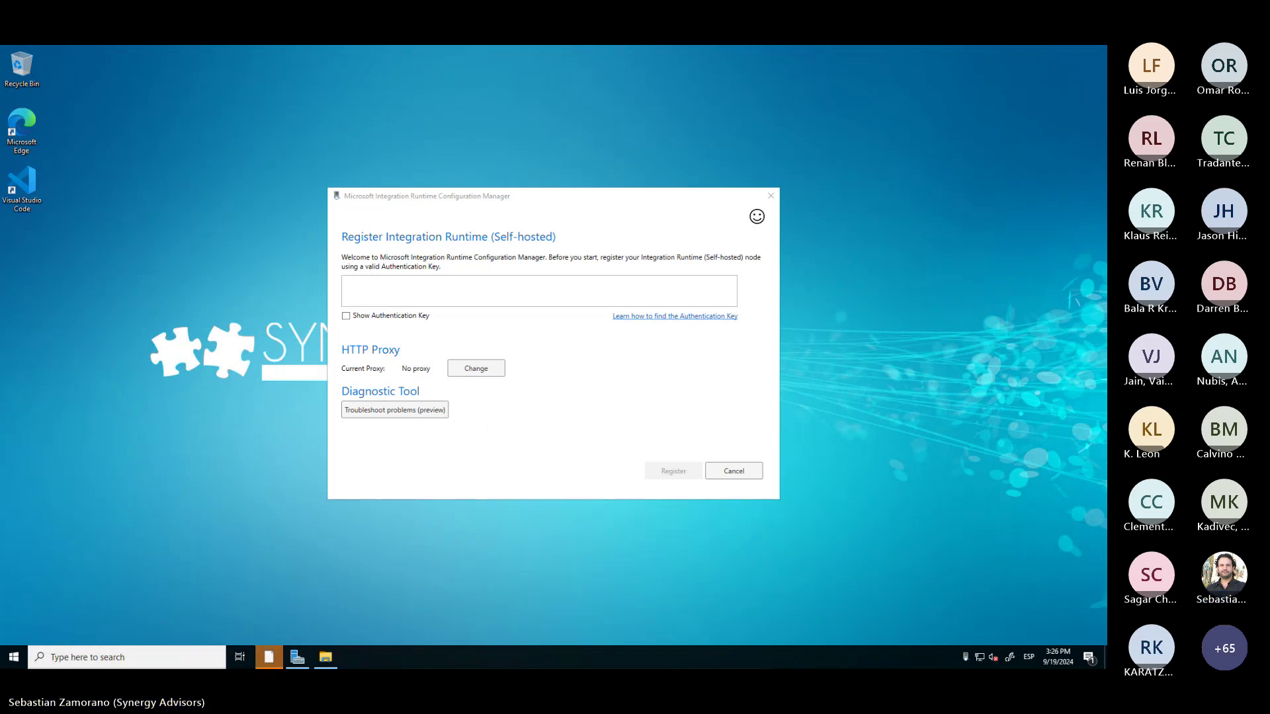
key(alt+Tab)
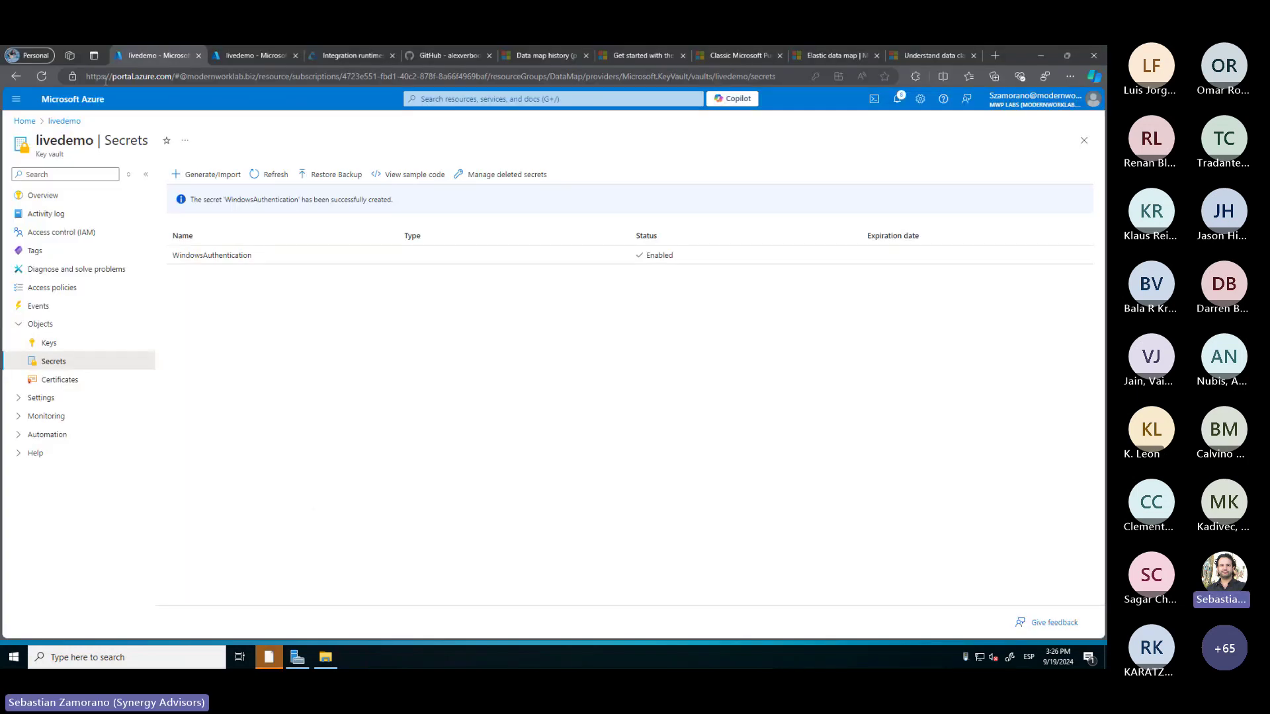
Open Cloud-Integrator from Data Map > Source management > Integration runtimes and copy its Key1 key
click(336, 59)
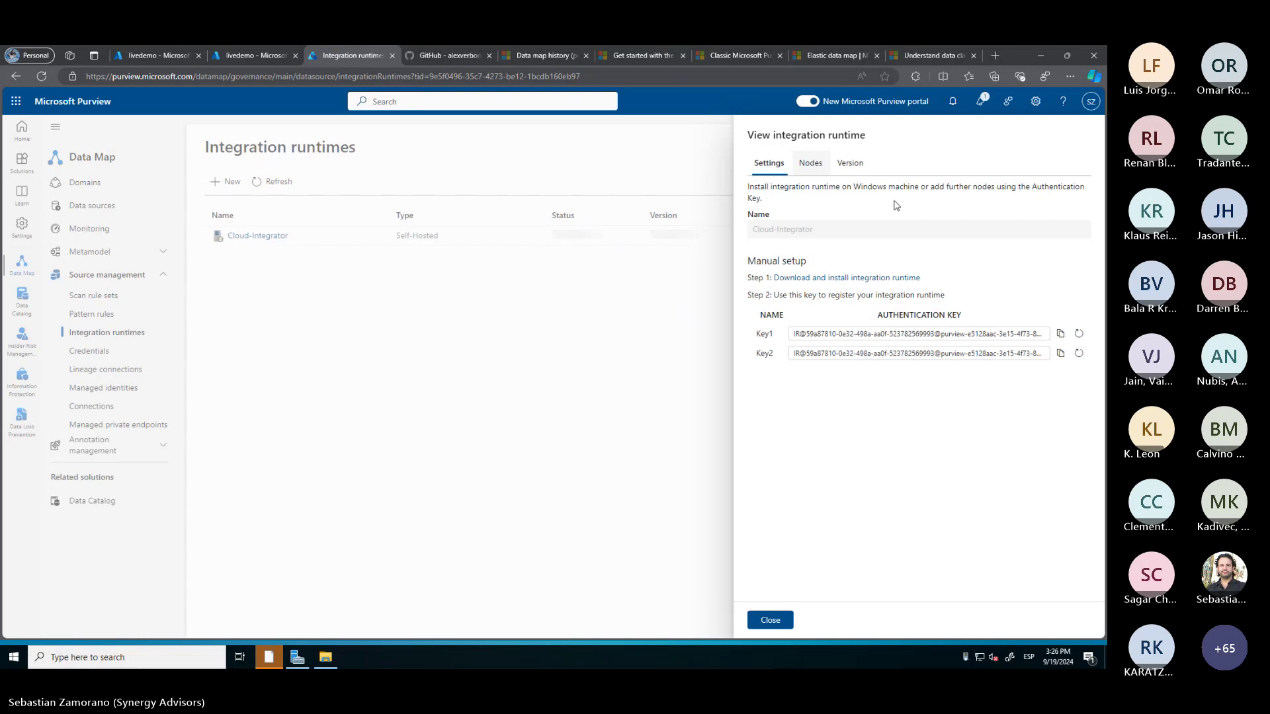
click(766, 621)
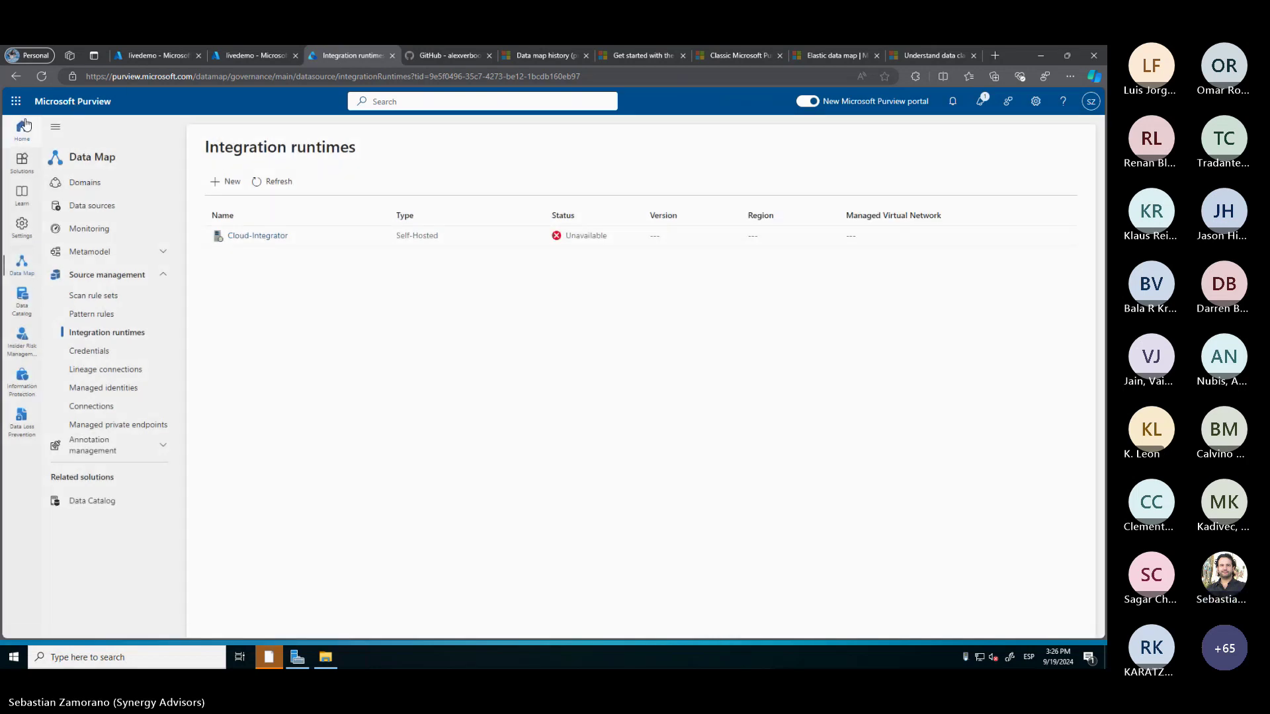
click(22, 128)
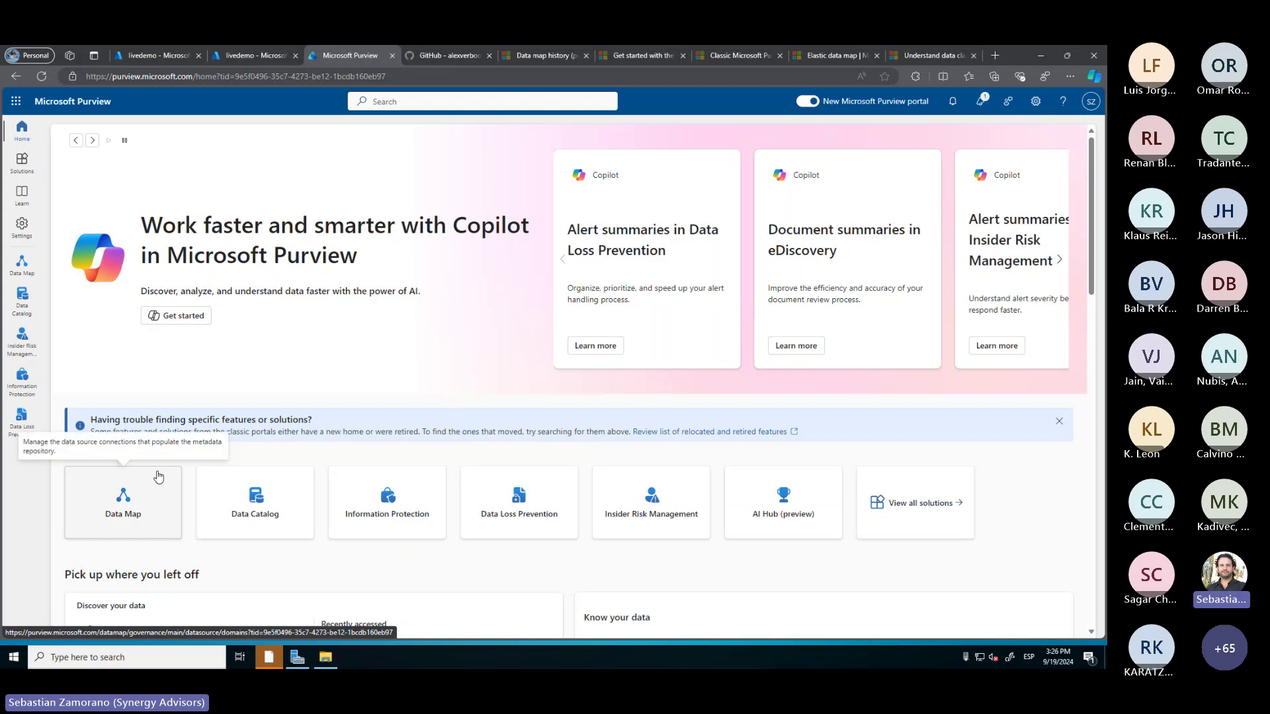
click(124, 506)
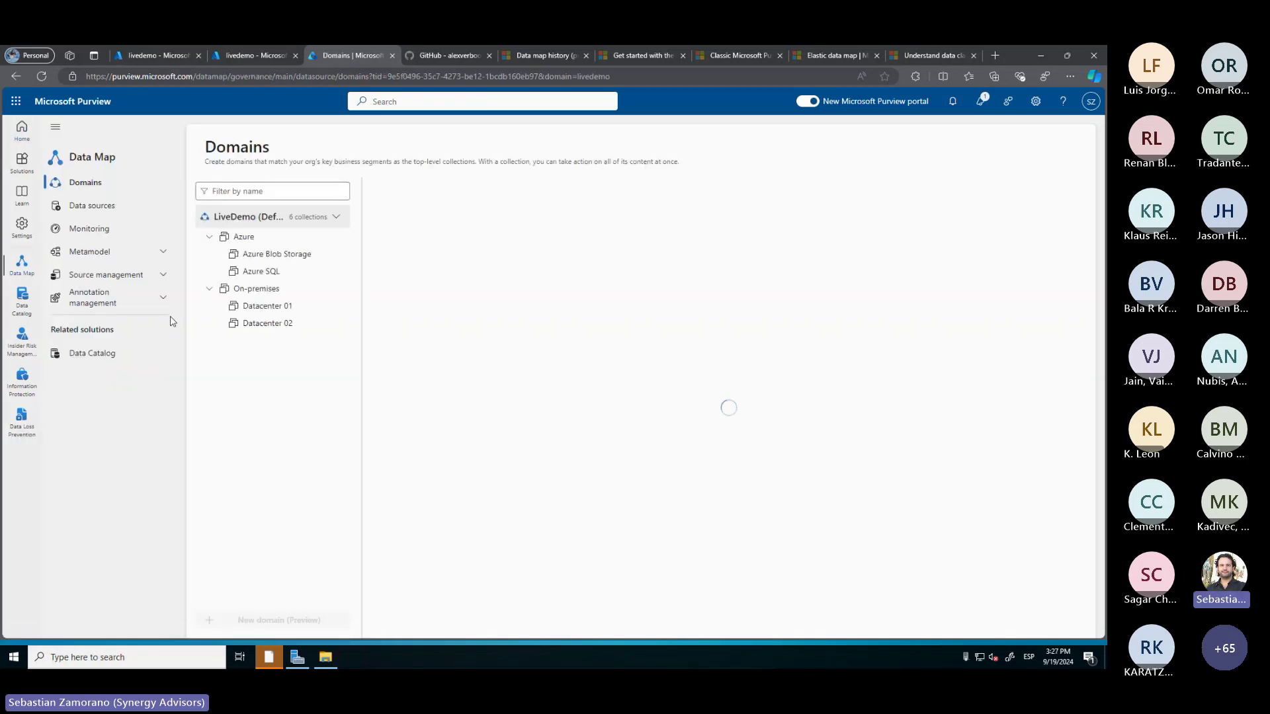
click(152, 279)
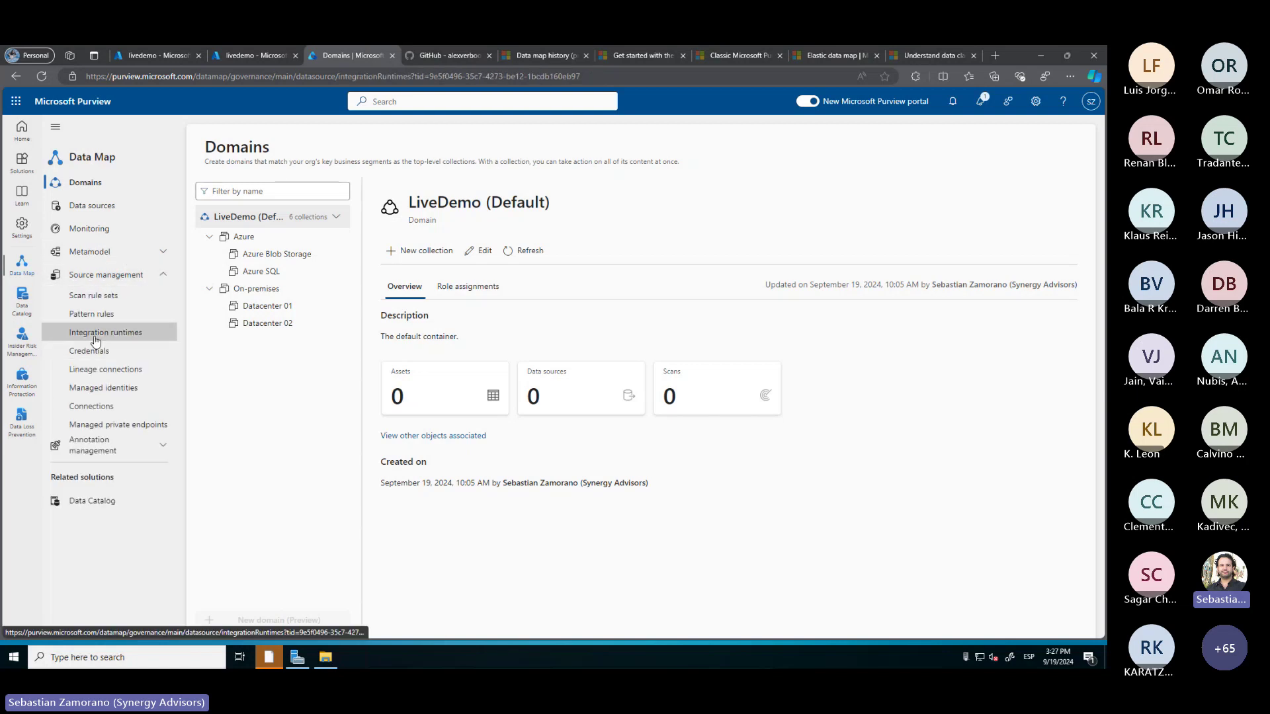
click(125, 334)
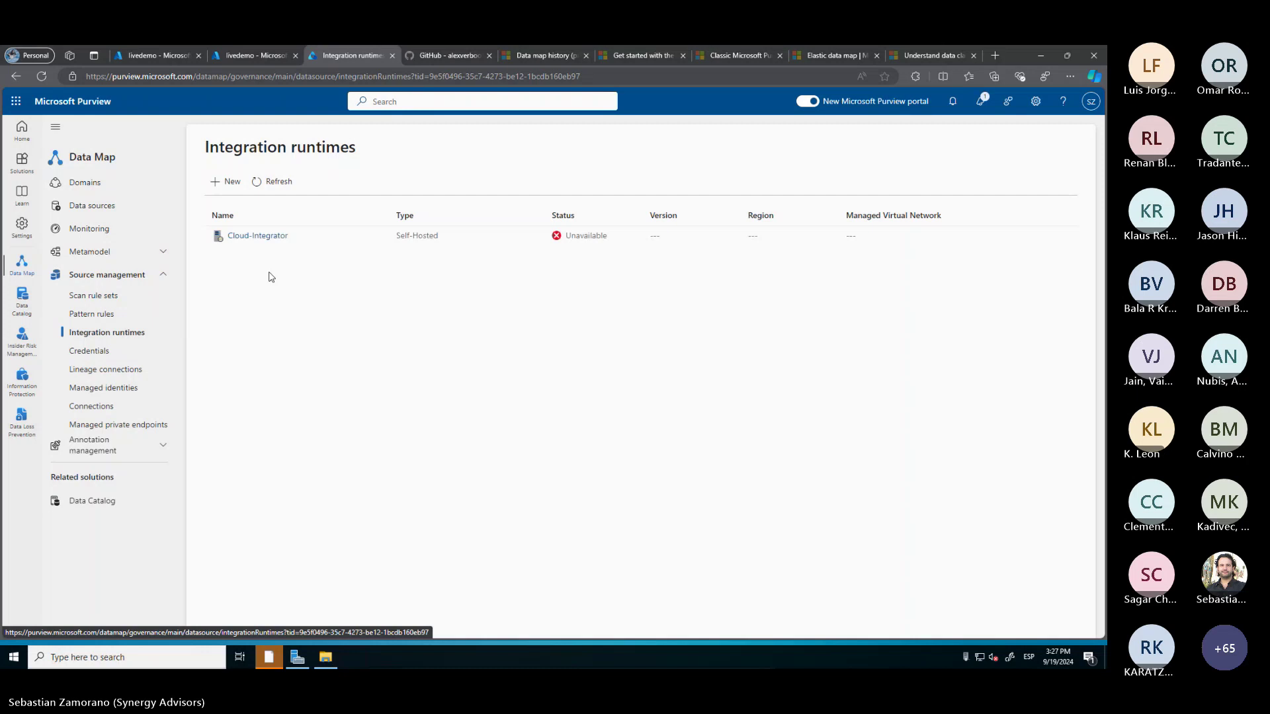
click(266, 237)
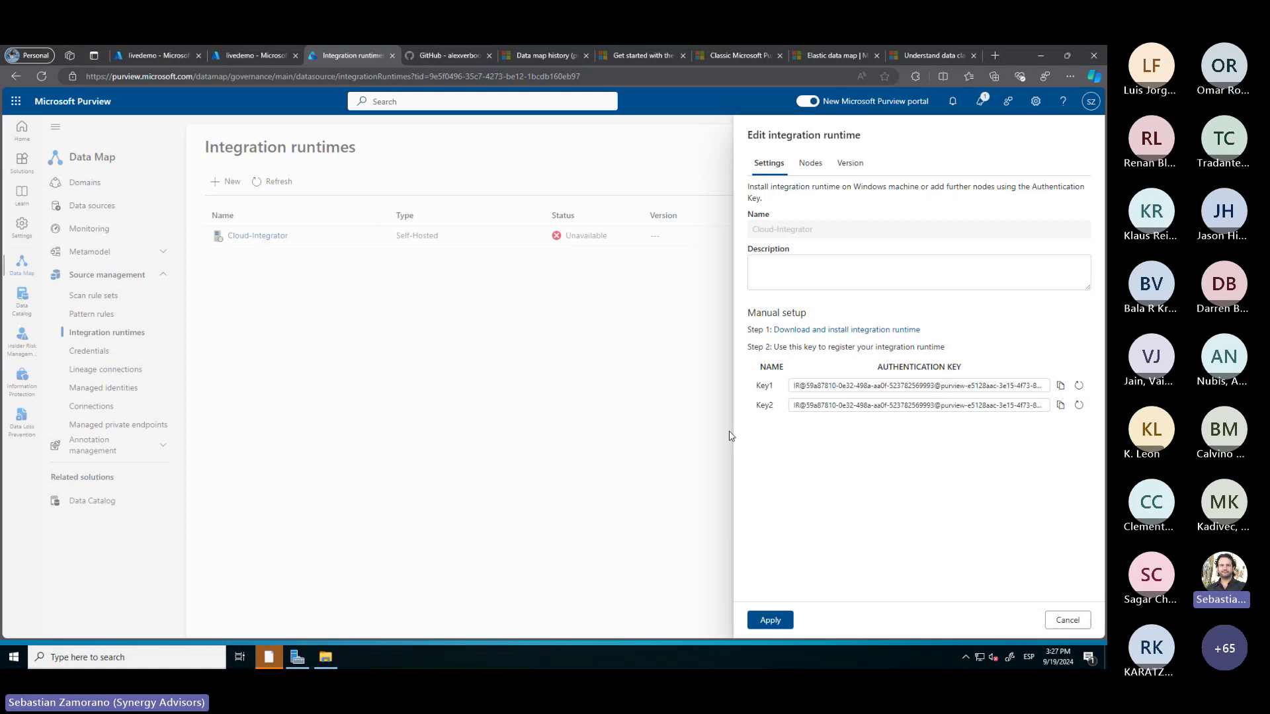
click(1060, 387)
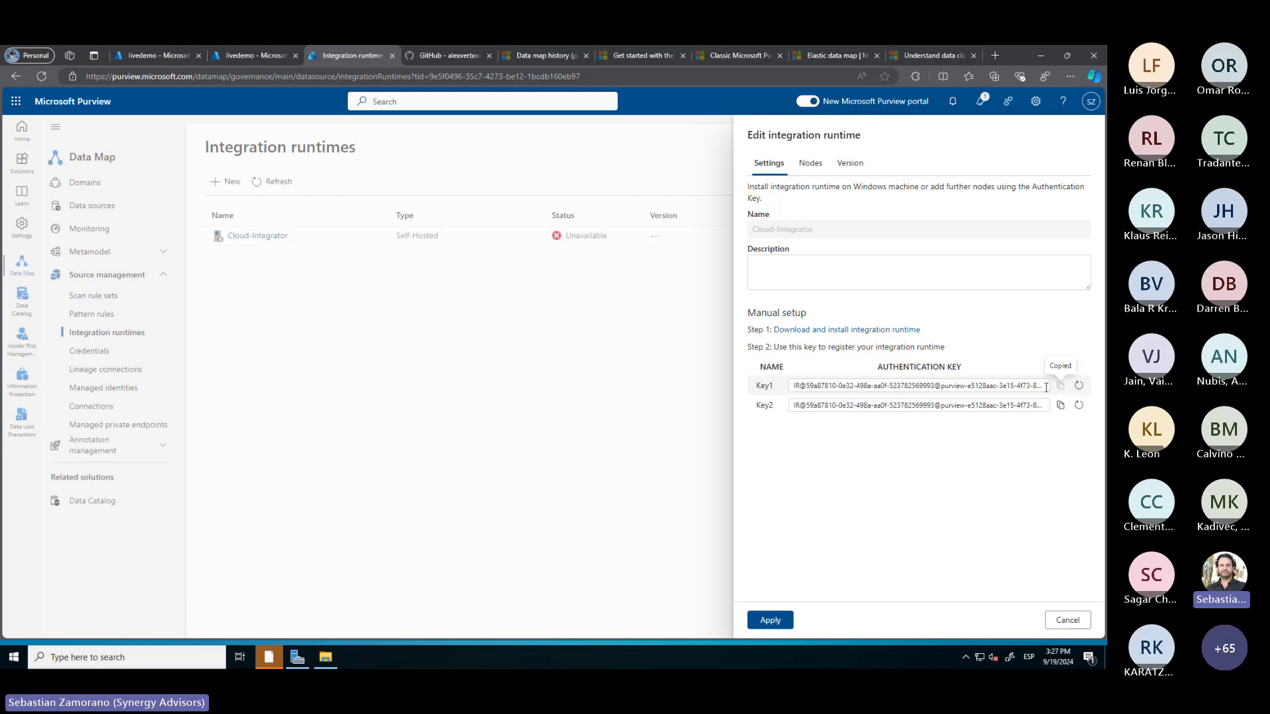
Register the CLOUDINTEGRATOR node to the Cloud-Integrator runtime using the pasted authentication key, then return to Purview
click(269, 656)
click(427, 287)
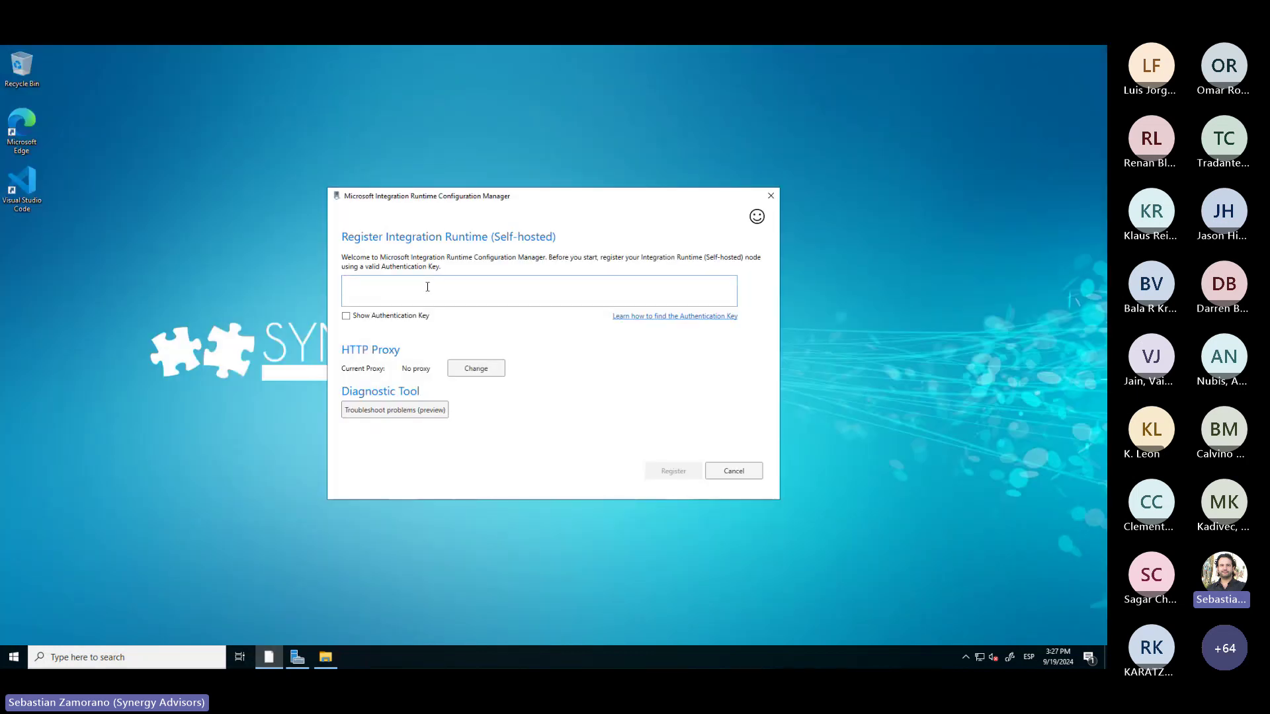
key(ctrl+v)
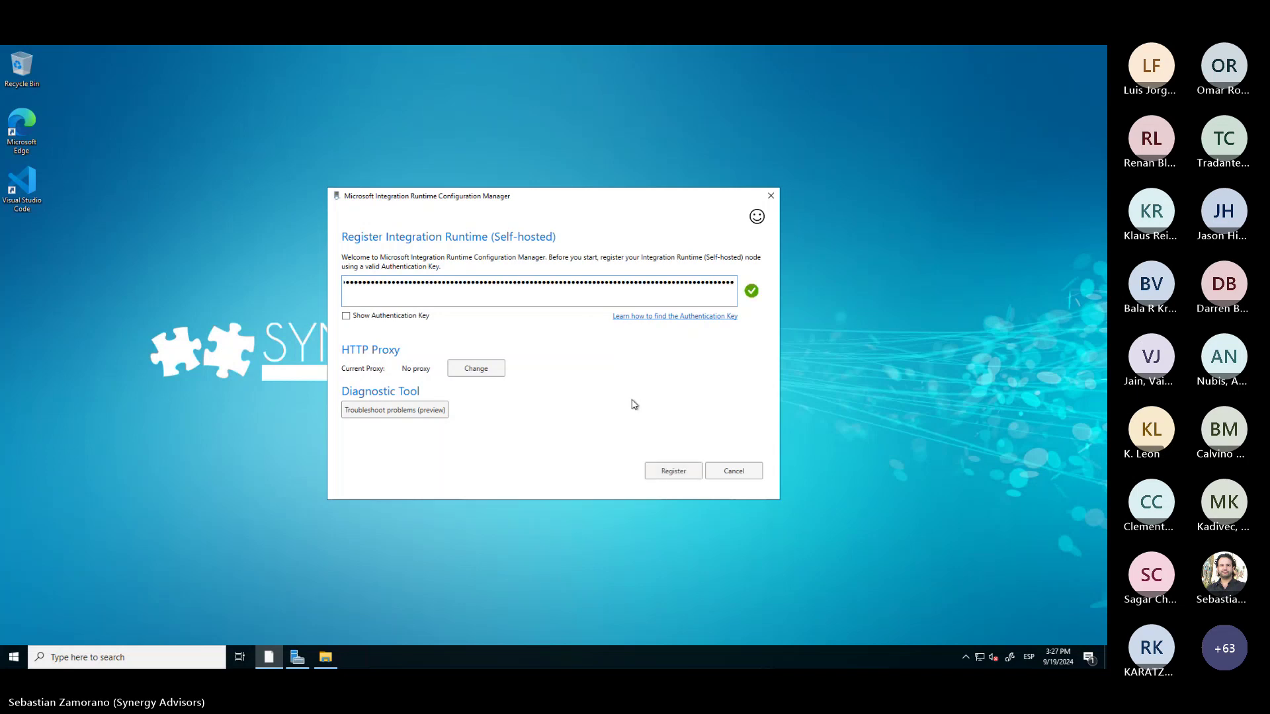
click(653, 471)
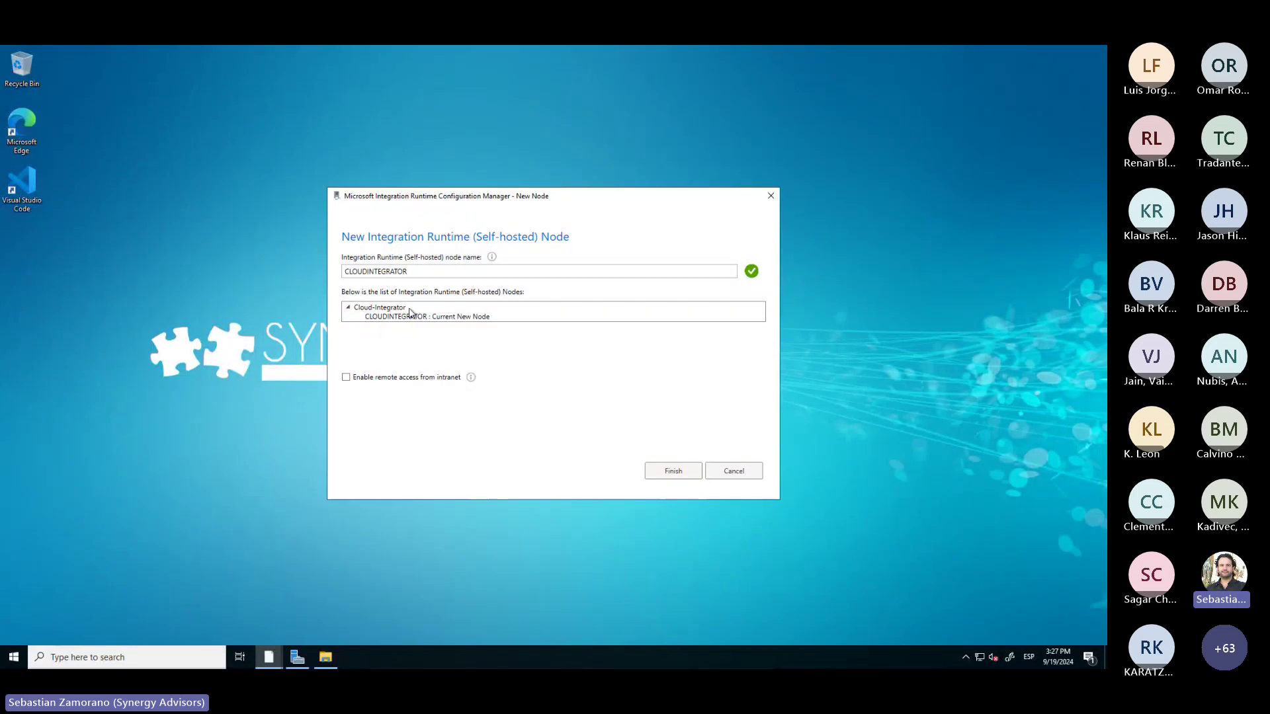
click(664, 472)
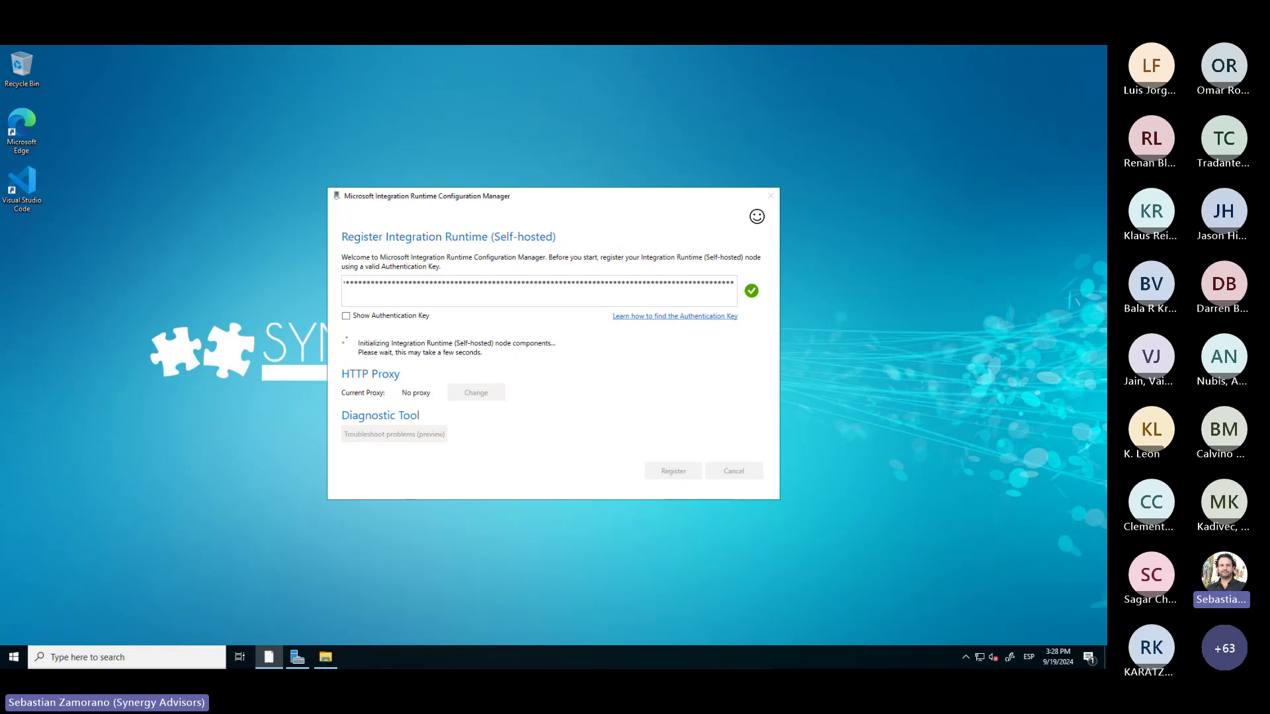
key(alt+Tab)
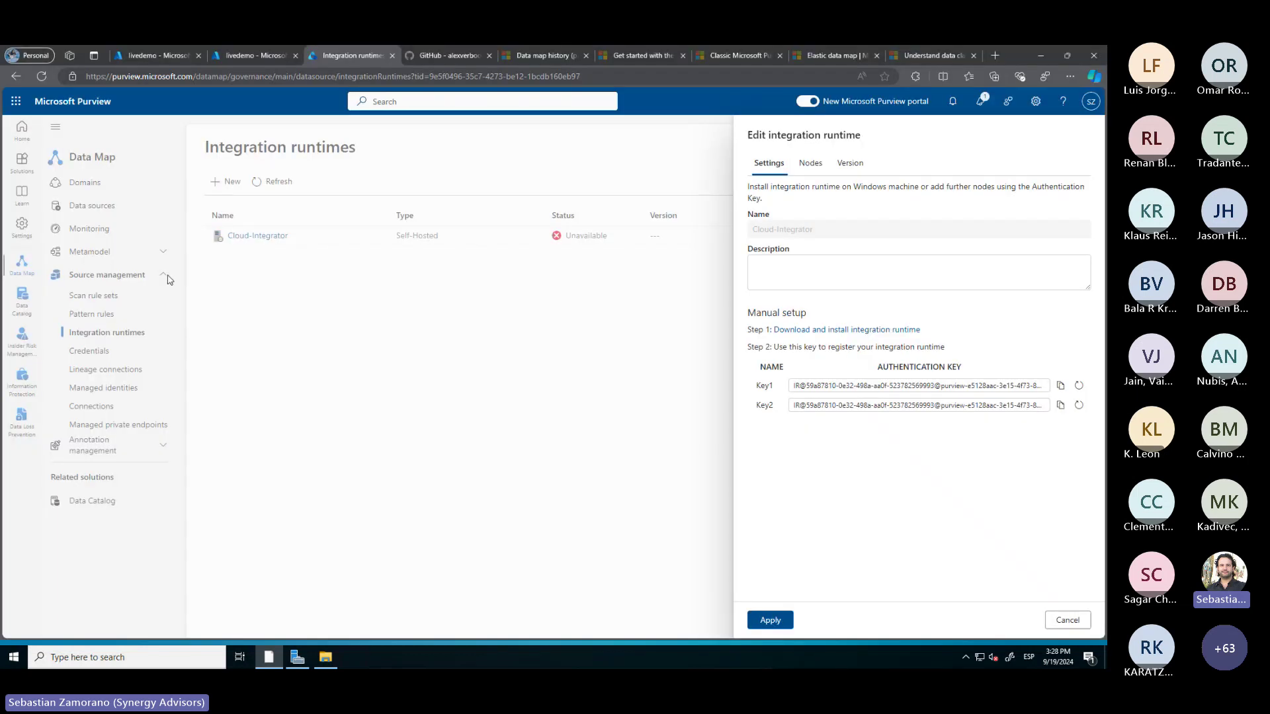
Close the Cloud-Integrator edit panel and refresh the Integration runtimes list
click(1062, 618)
click(278, 182)
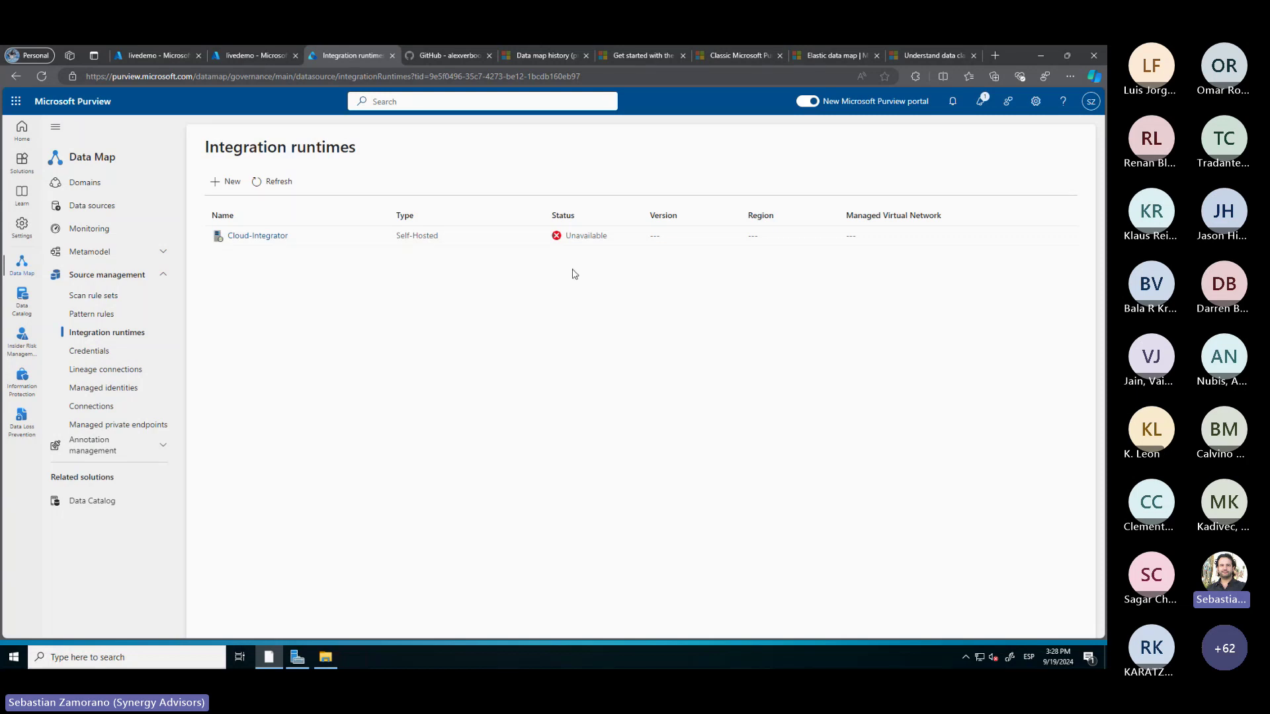
Launch the full Integration Runtime Configuration Manager on the remote desktop and view its Settings page
click(297, 644)
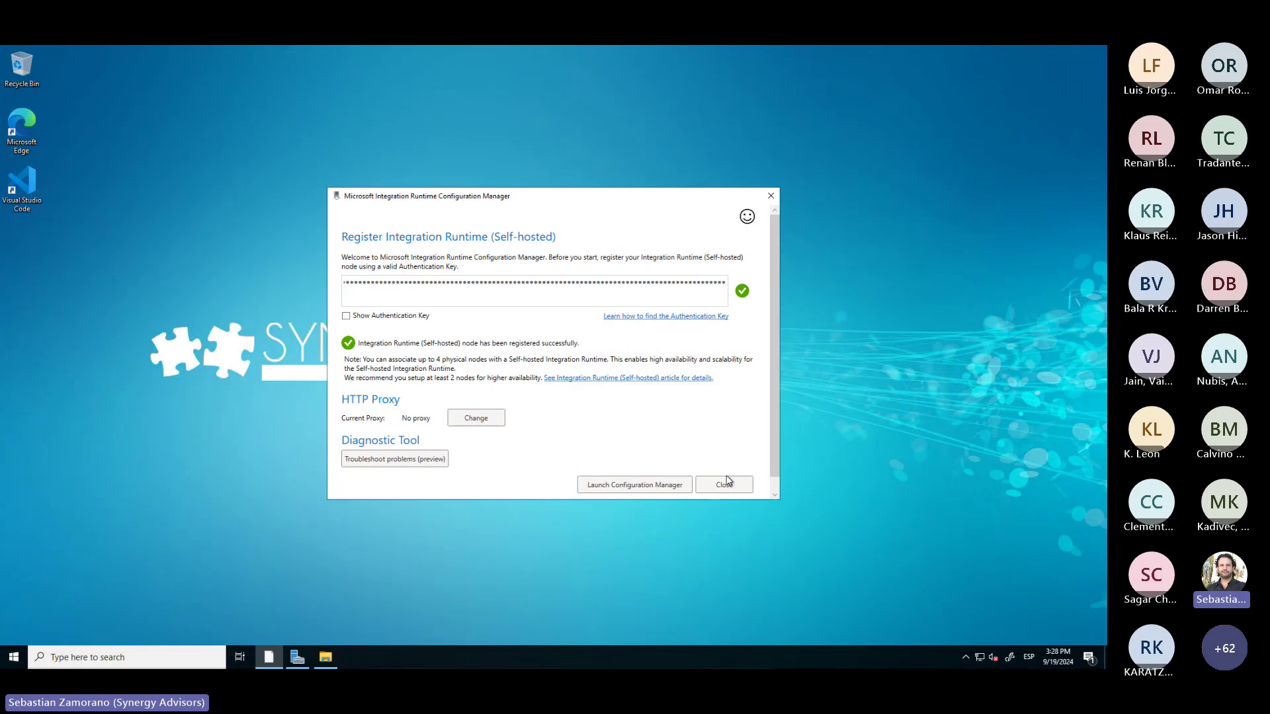
click(608, 485)
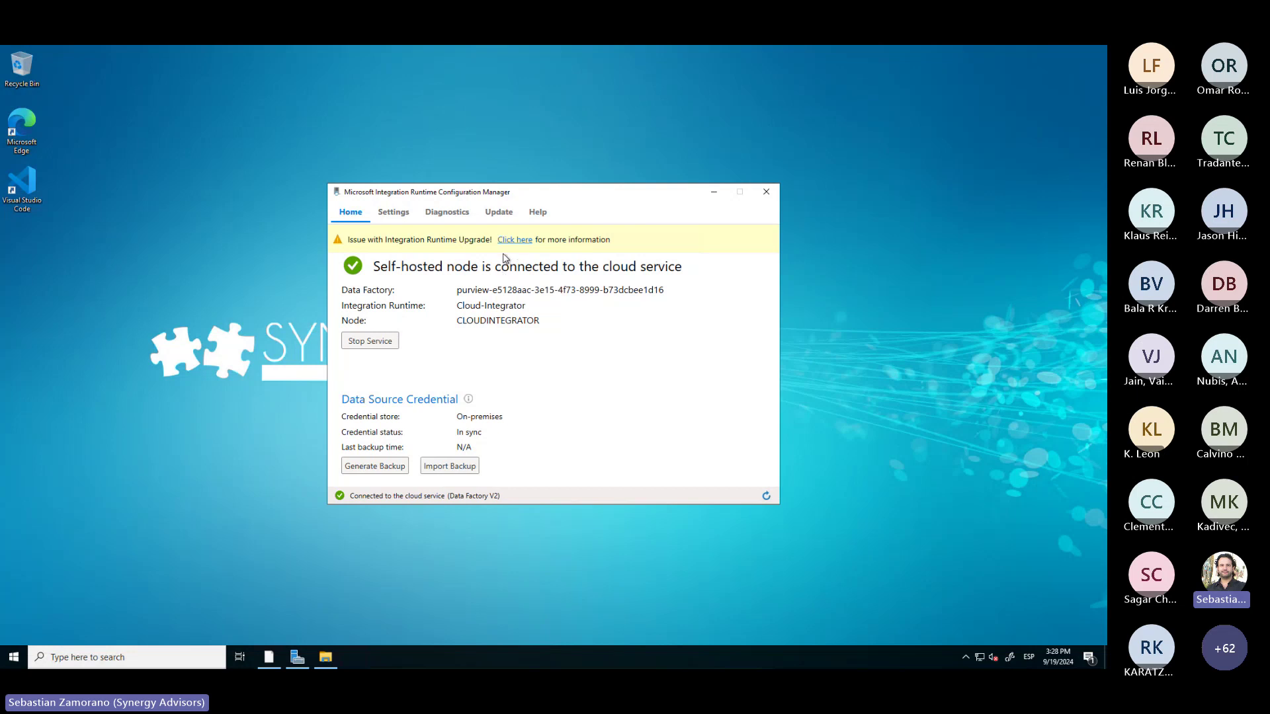
click(395, 218)
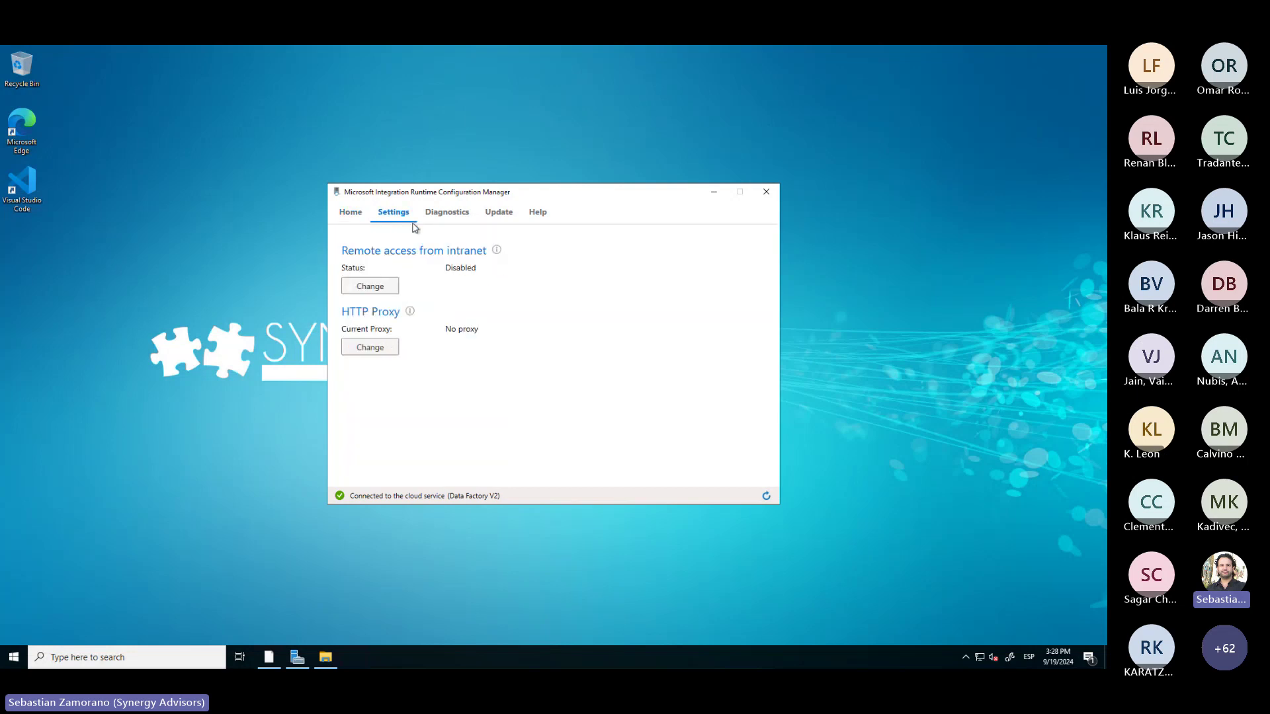
Check the Remote access from intranet settings and close them unchanged, leaving access Disabled
click(377, 291)
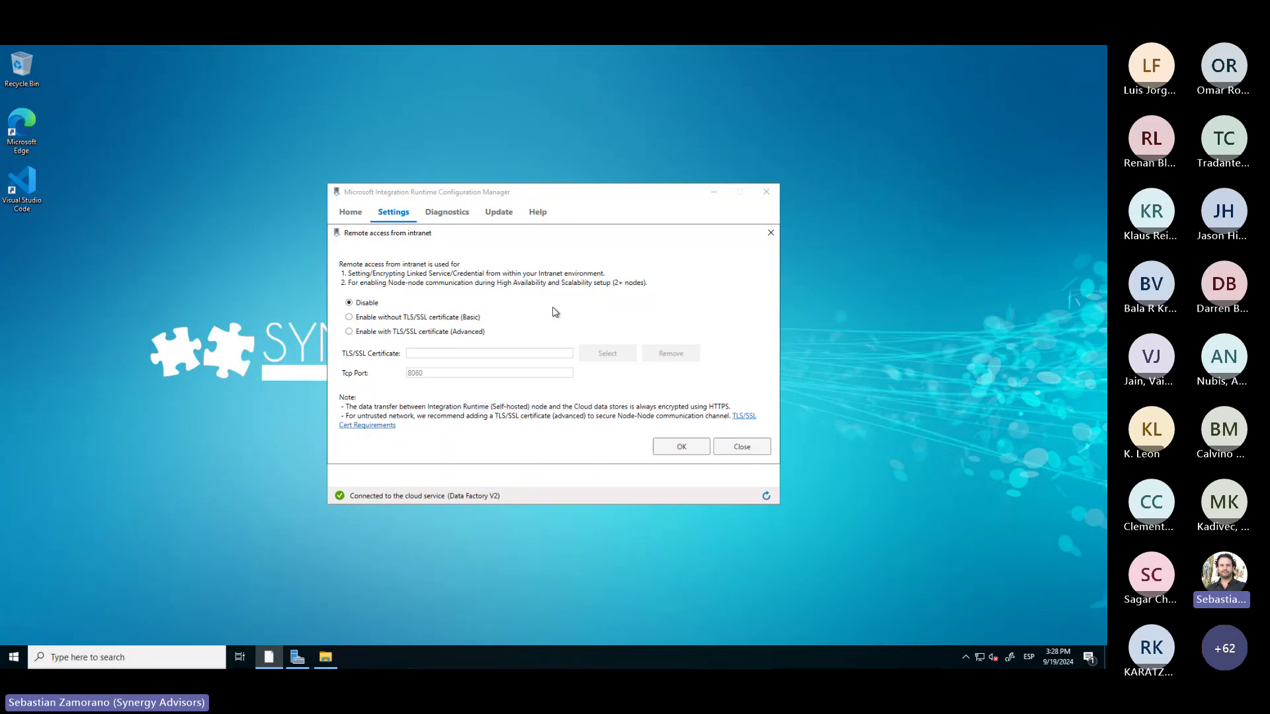
mouse_move(553, 307)
click(753, 447)
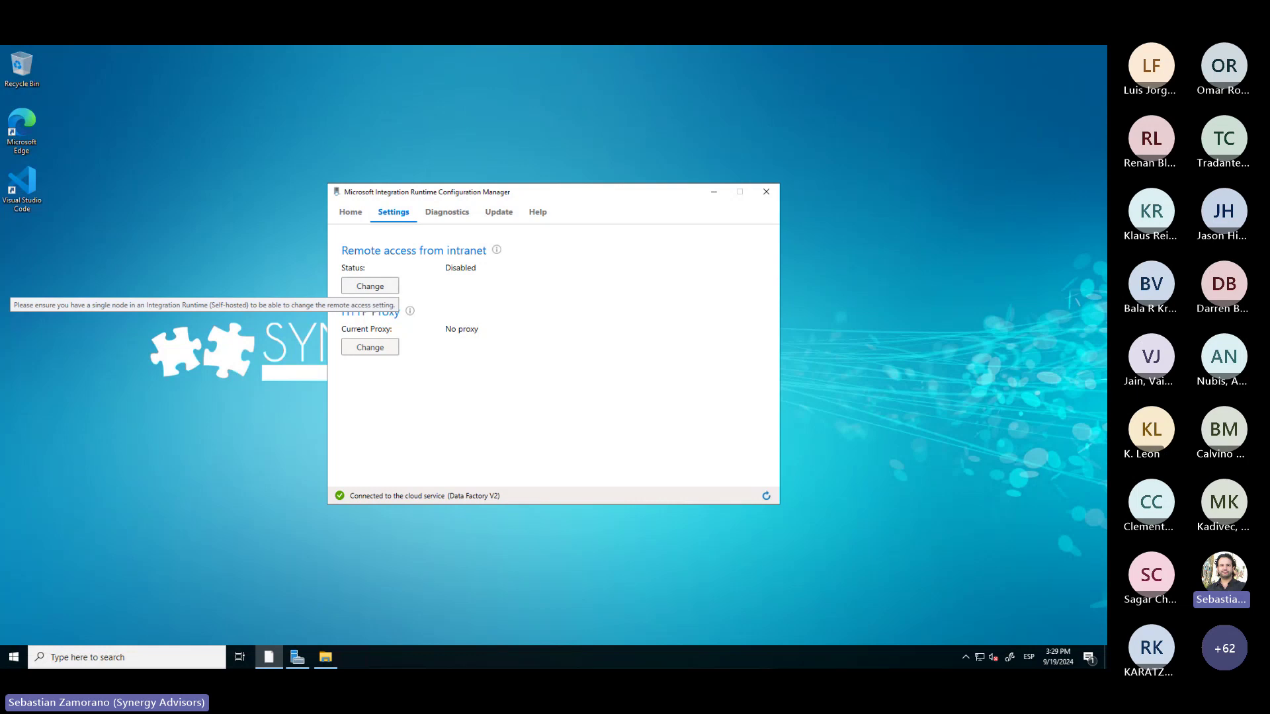
Switch to the SQL server's desktop and bring up the Start button's quick-access menu
key(alt+Tab)
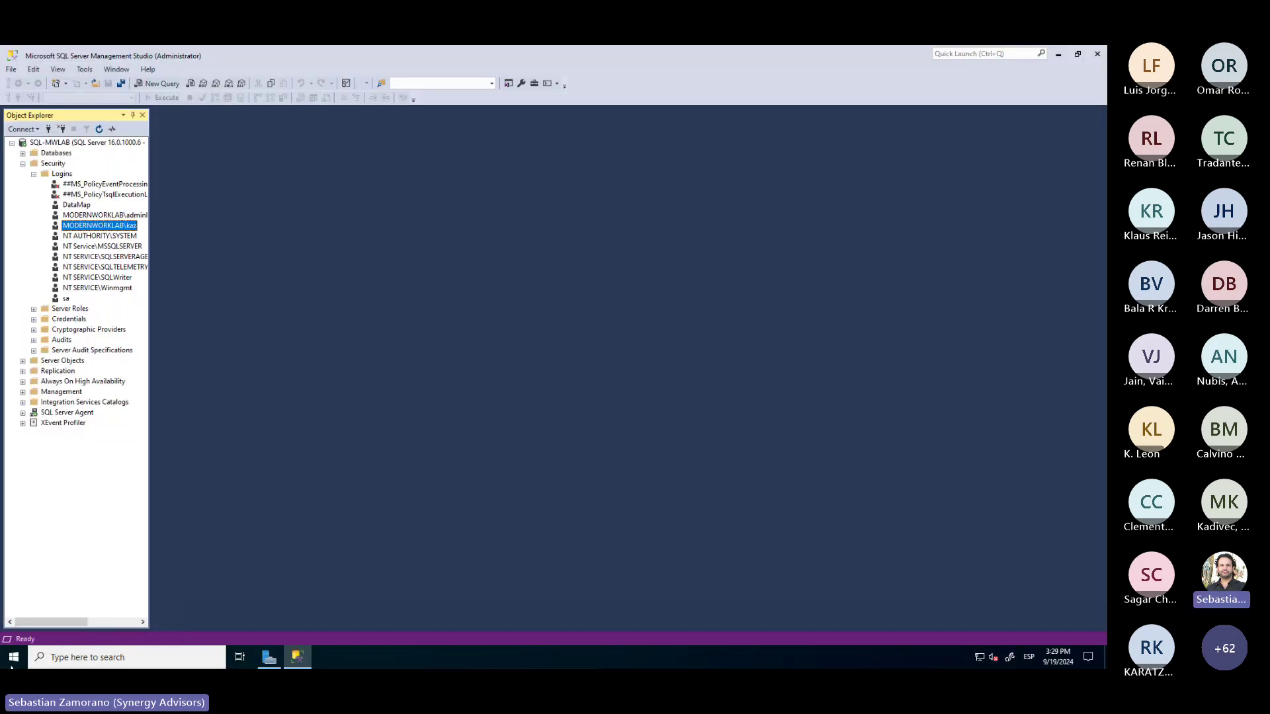
click(22, 662)
right_click(21, 662)
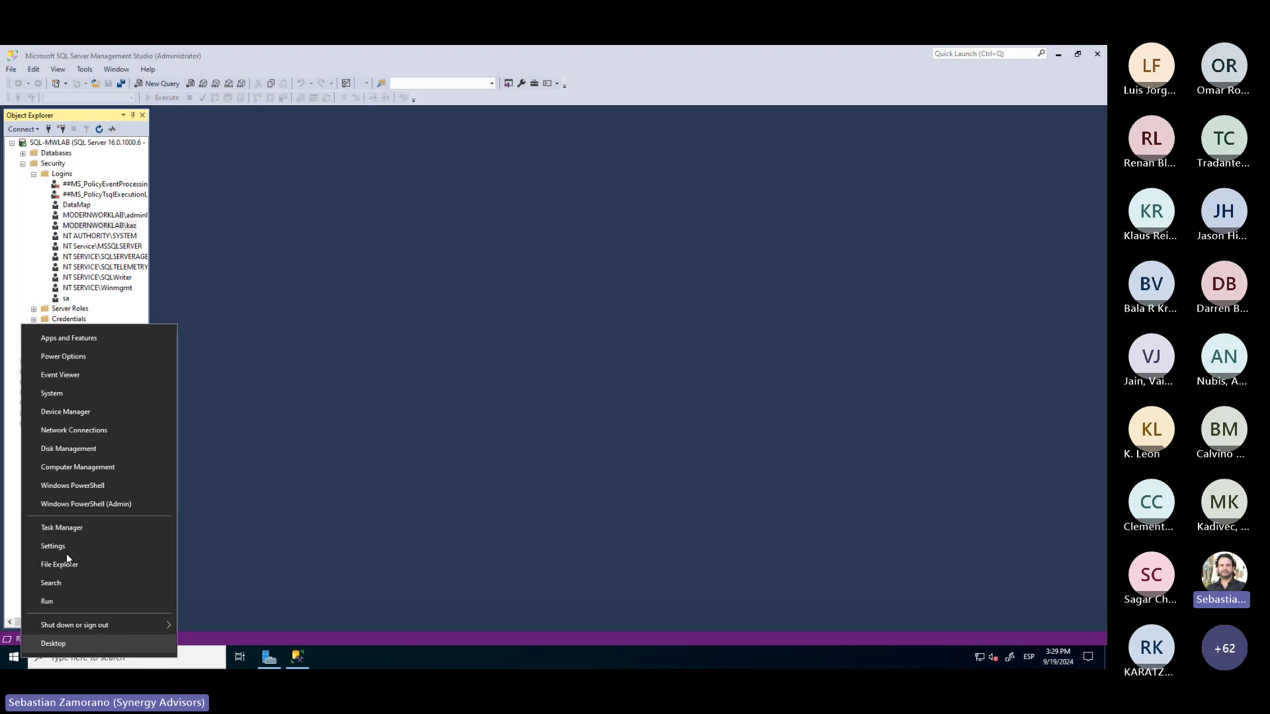
Open the System About page and select the full device name SQL-MWLab.modernworklab.biz
click(89, 397)
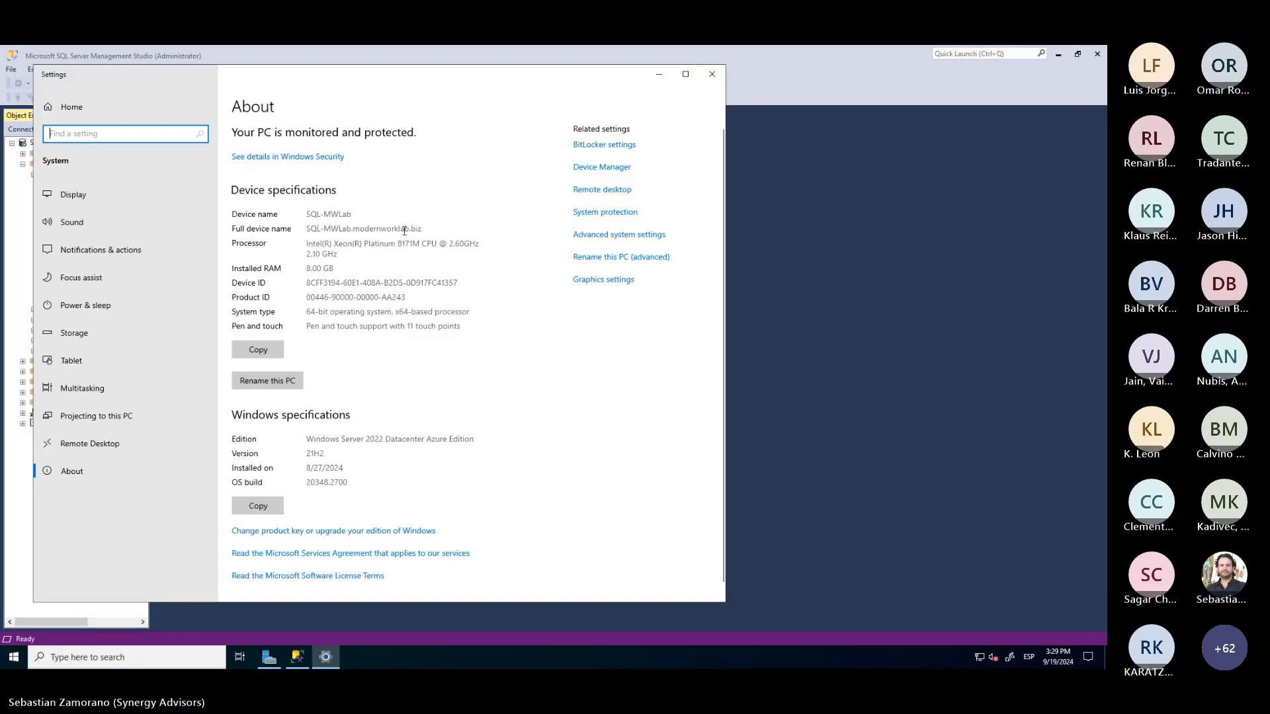
drag(422, 229, 305, 229)
key(ctrl+c)
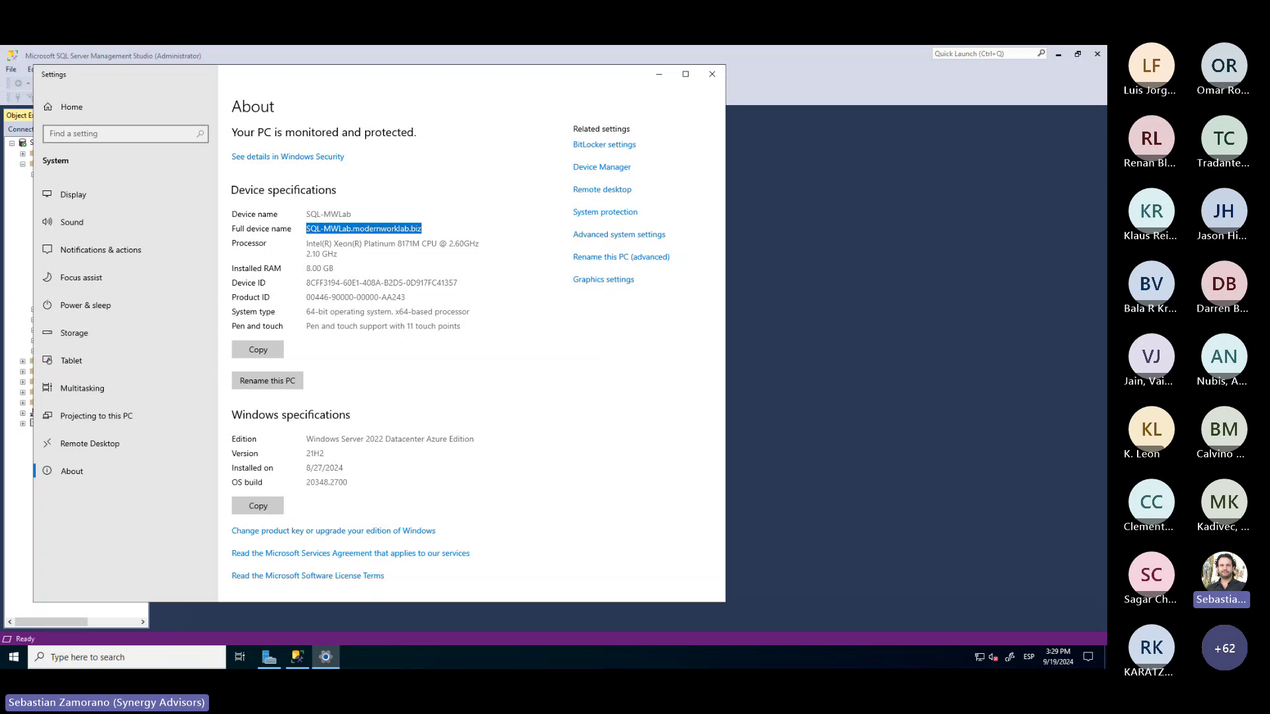
In the Data sources map, register a new source under Datacenter 01 and choose SQL Server
key(alt+Tab)
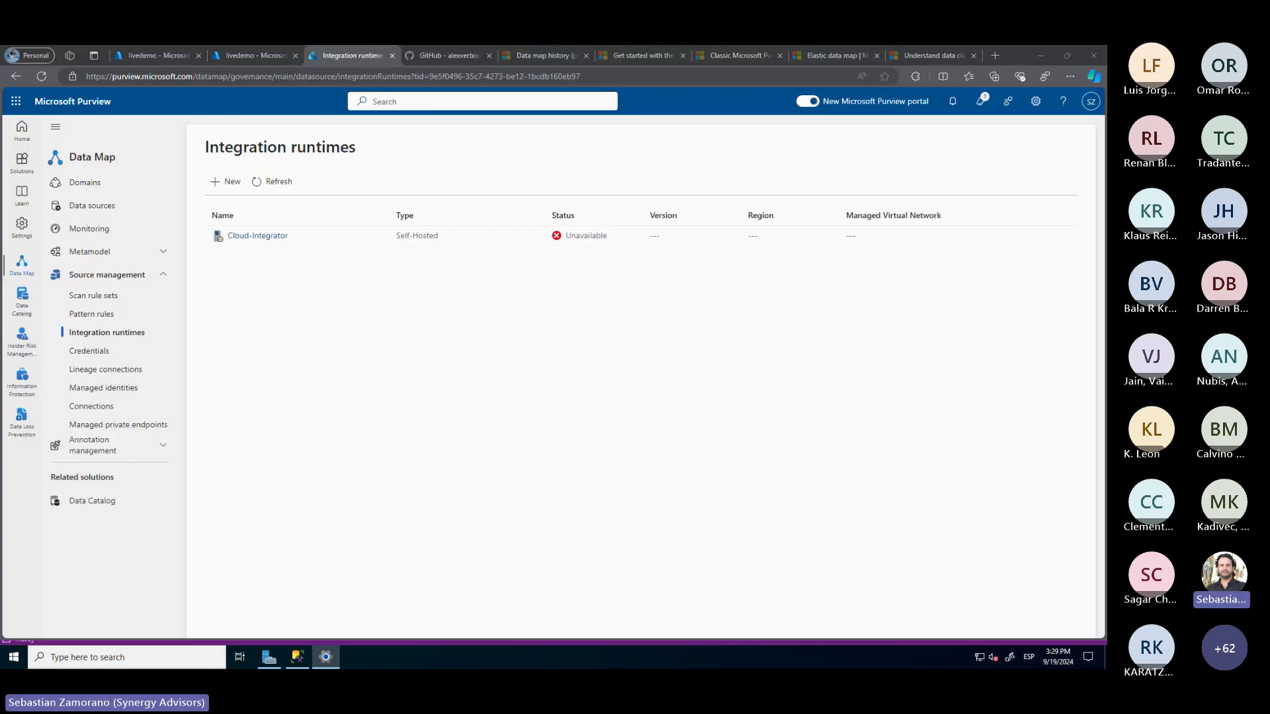
click(114, 211)
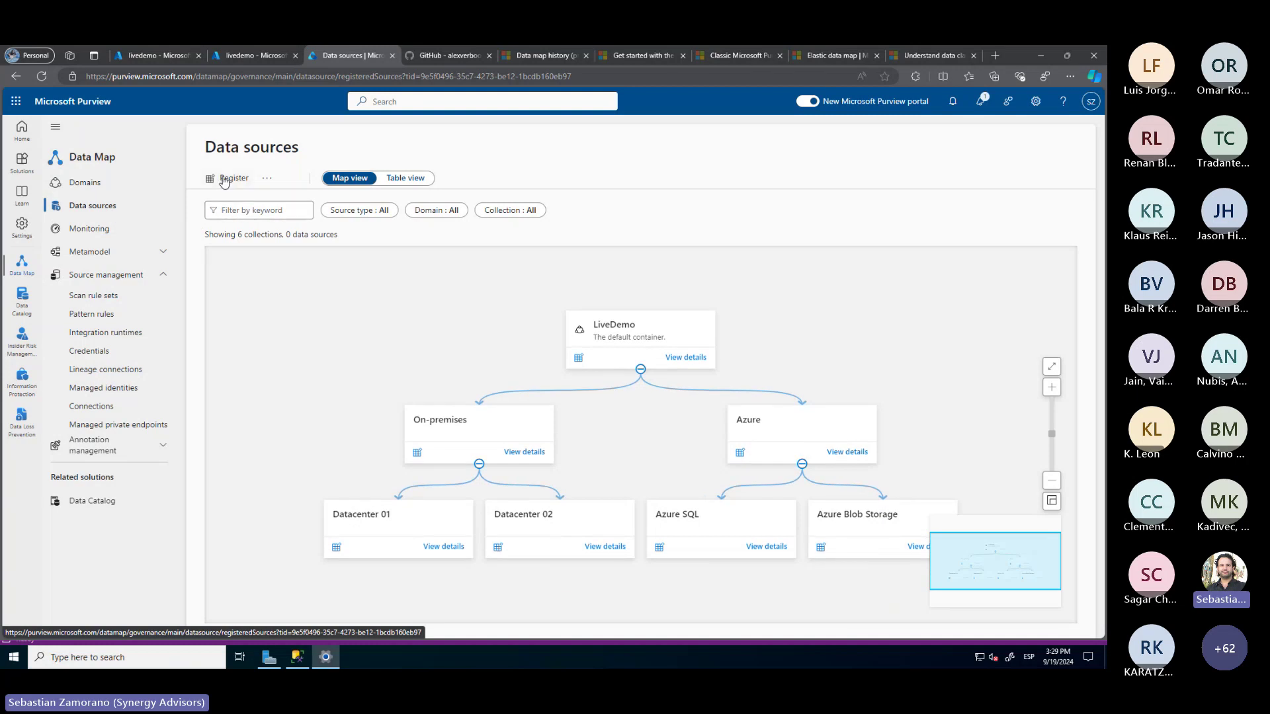
click(337, 549)
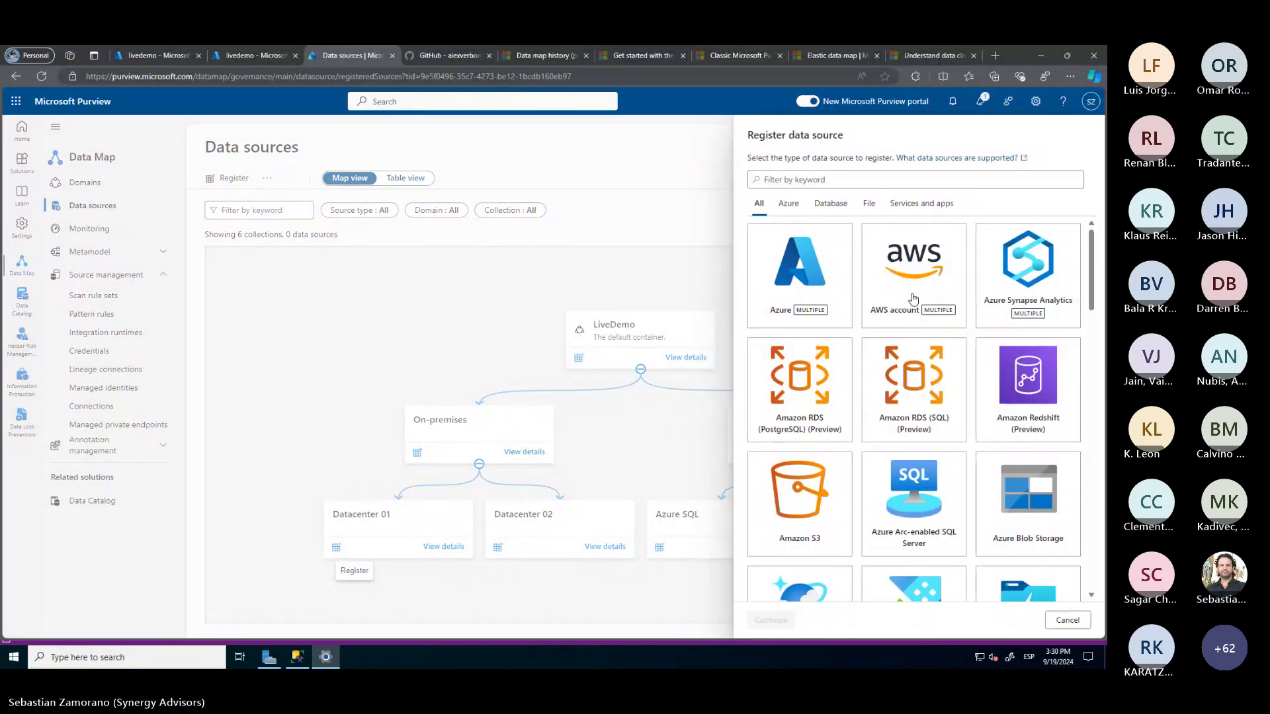
scroll(944, 396, down, 2)
scroll(944, 396, down, 3)
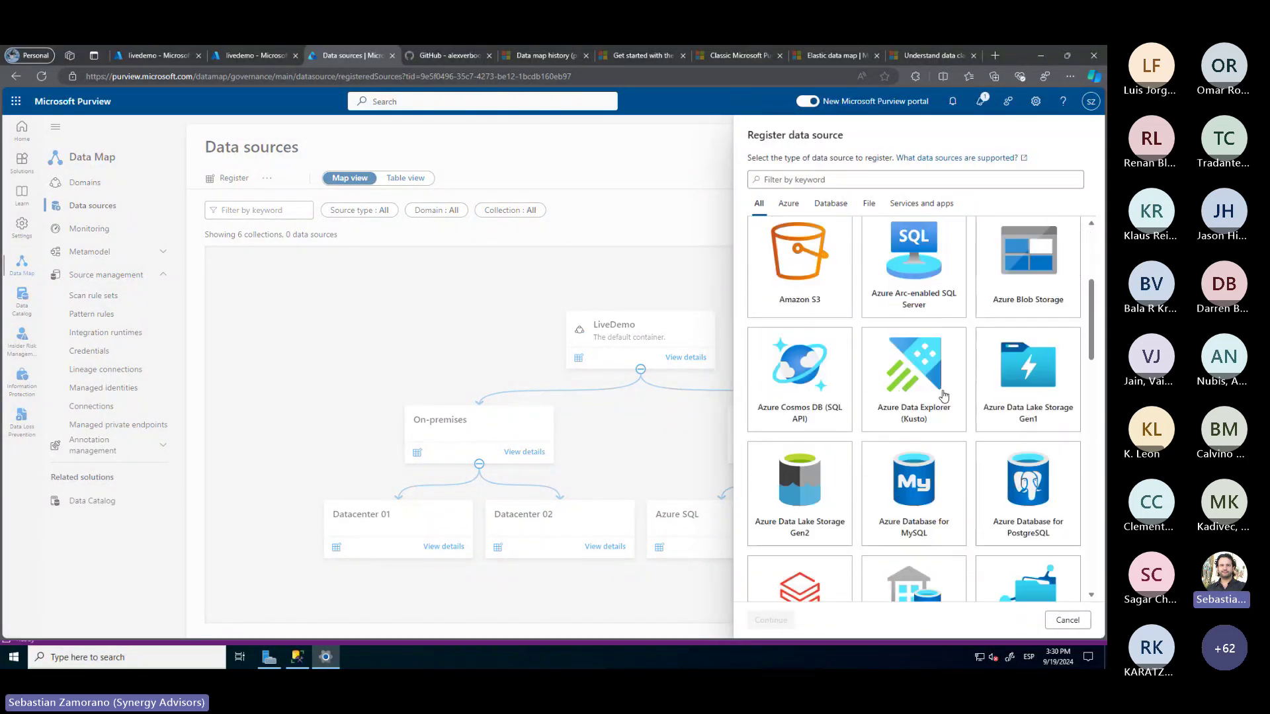
scroll(944, 395, down, 5)
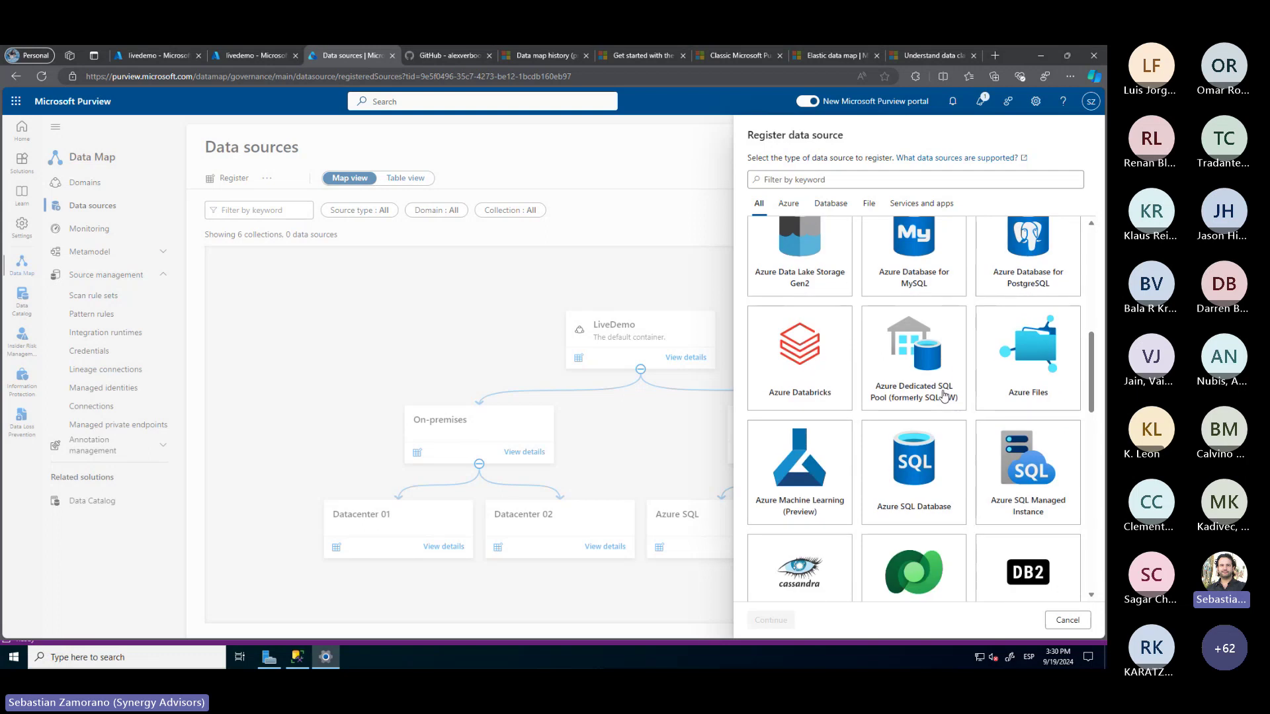
scroll(944, 396, down, 5)
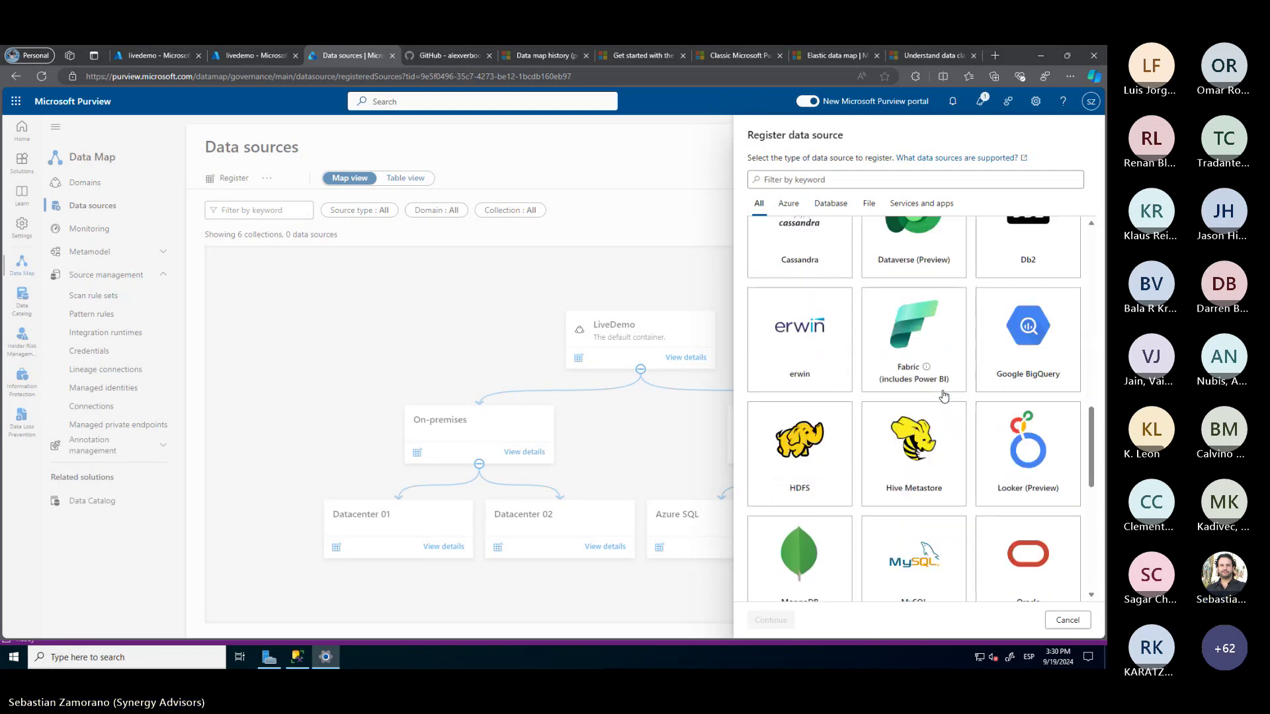
scroll(944, 396, up, 4)
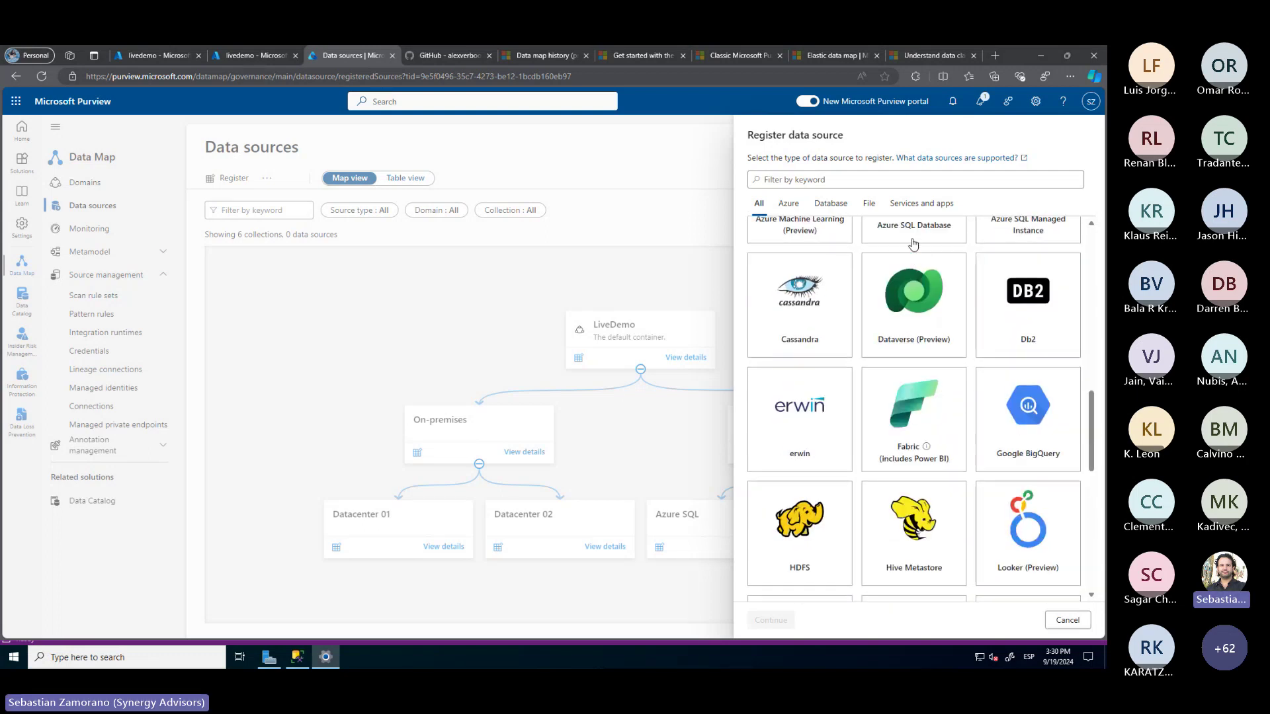
scroll(919, 383, down, 2)
scroll(918, 383, down, 8)
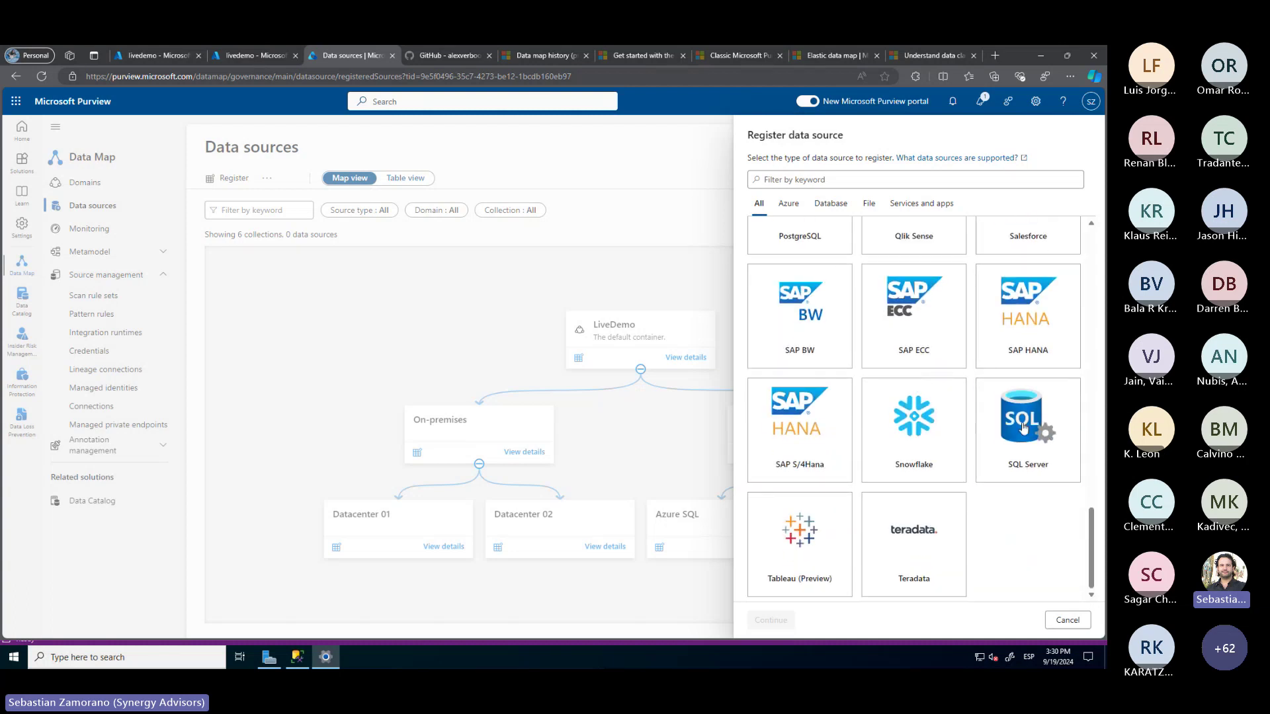
click(1007, 443)
Register the SQL Server source MW-SQL with endpoint SQL-MWLab.modernworklab.biz
click(771, 620)
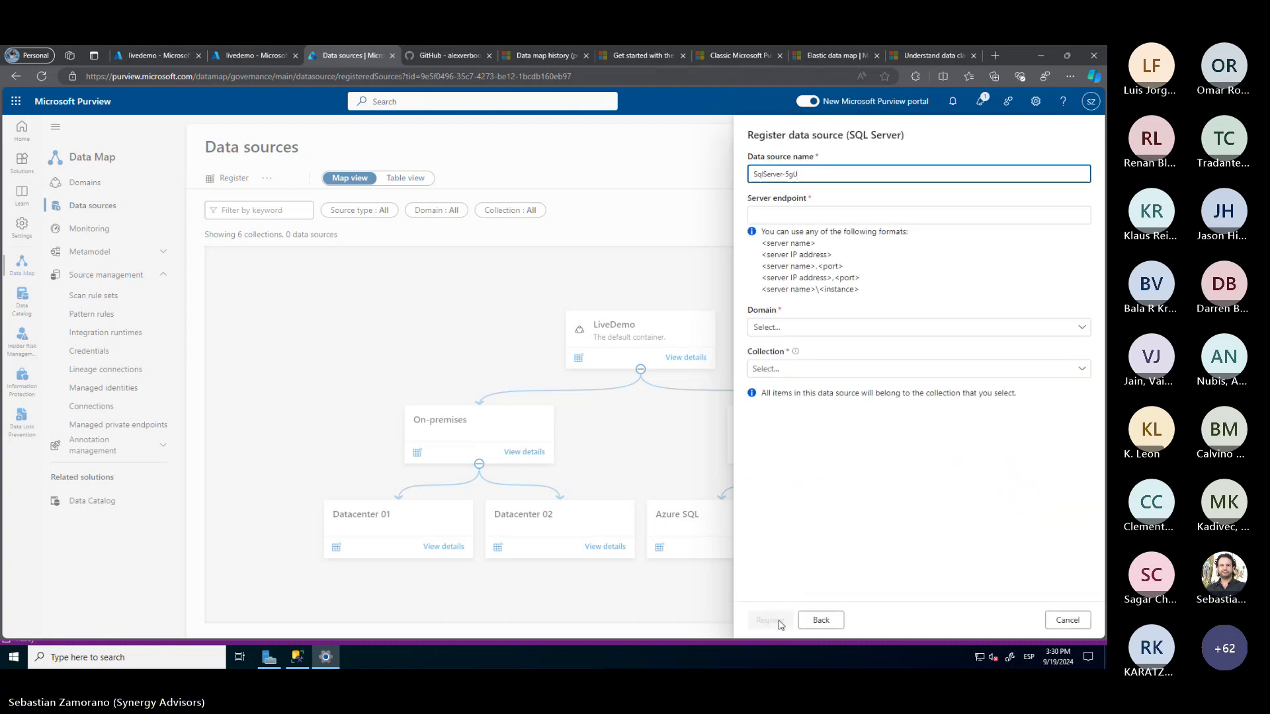
drag(799, 174, 753, 174)
text(MW)
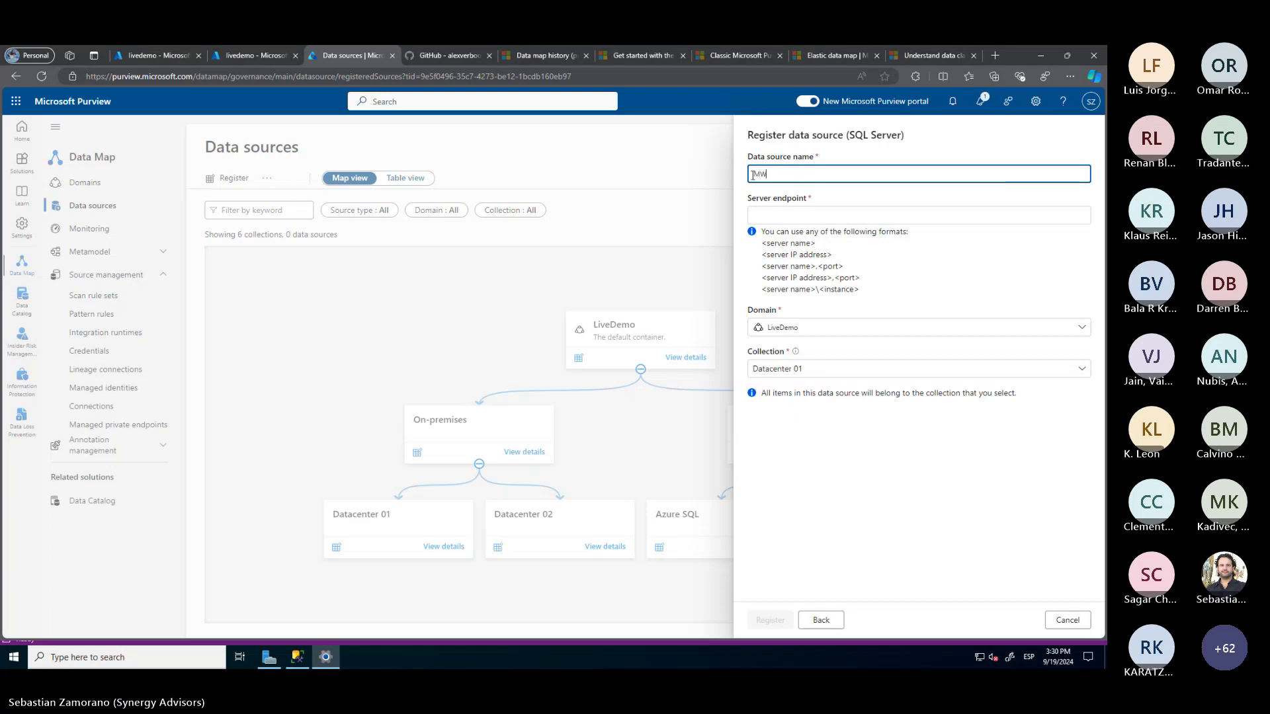
text(-SQL)
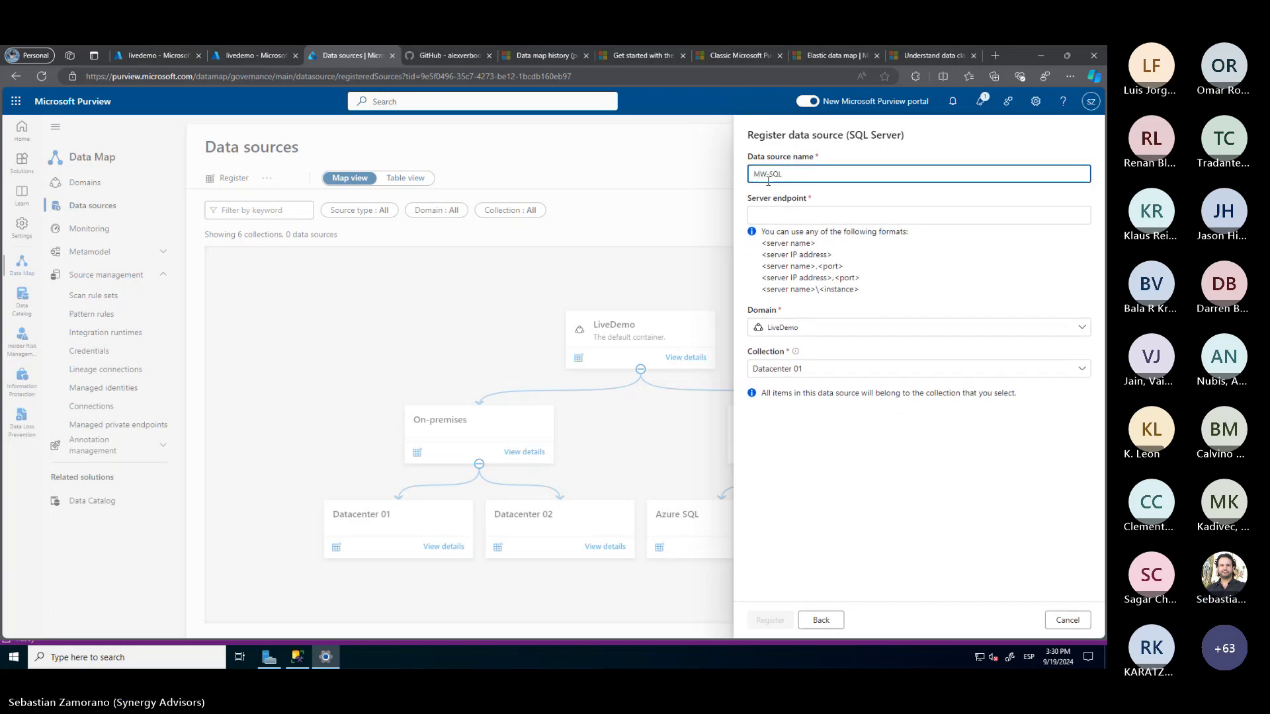
click(775, 216)
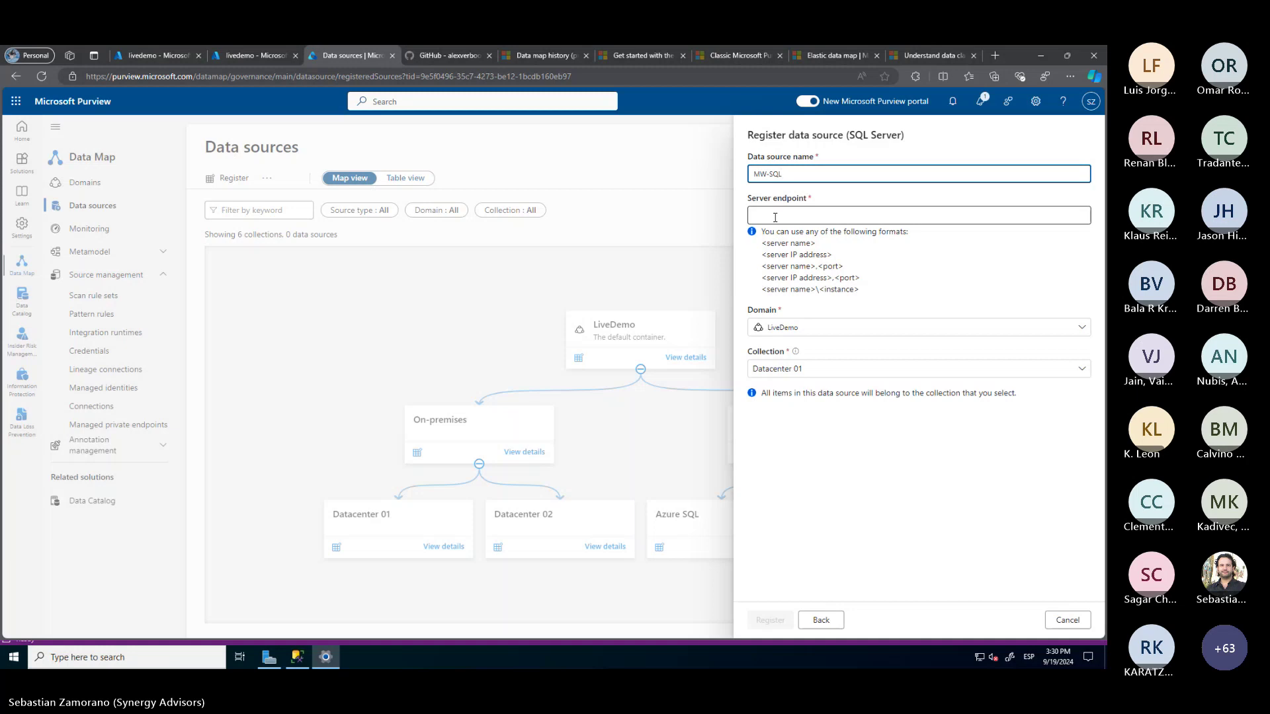
key(ctrl+v)
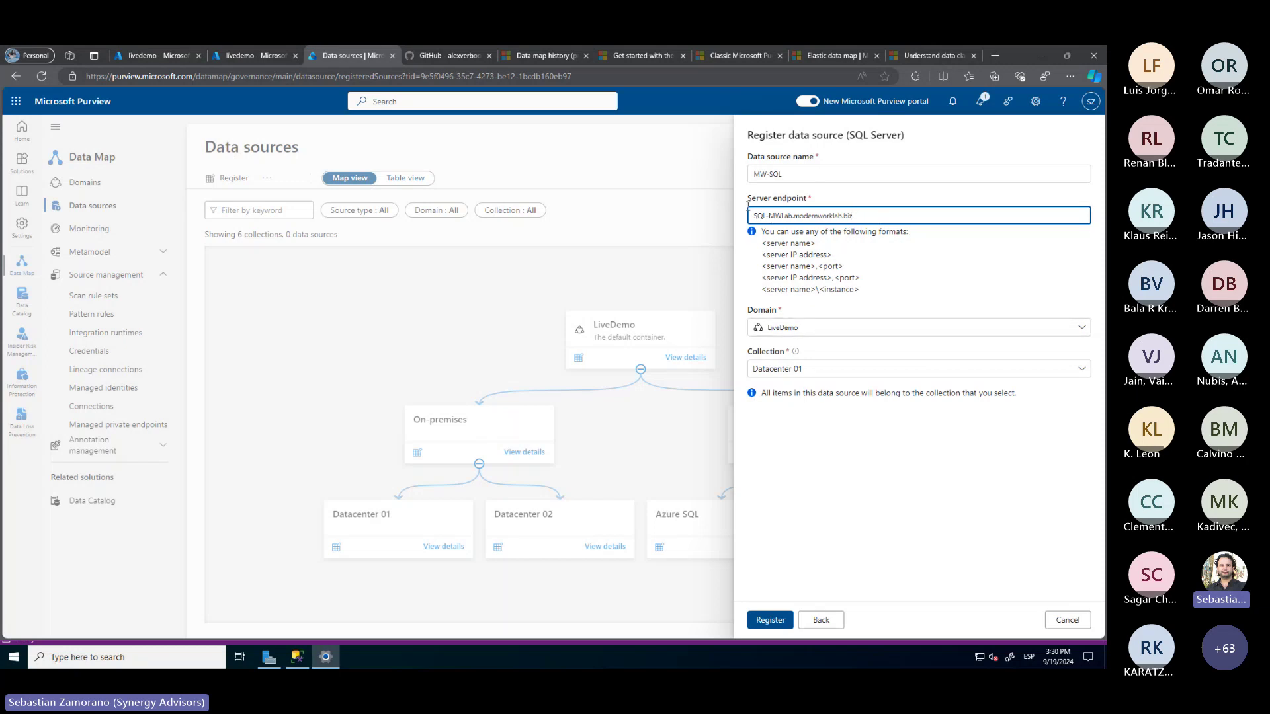
click(770, 620)
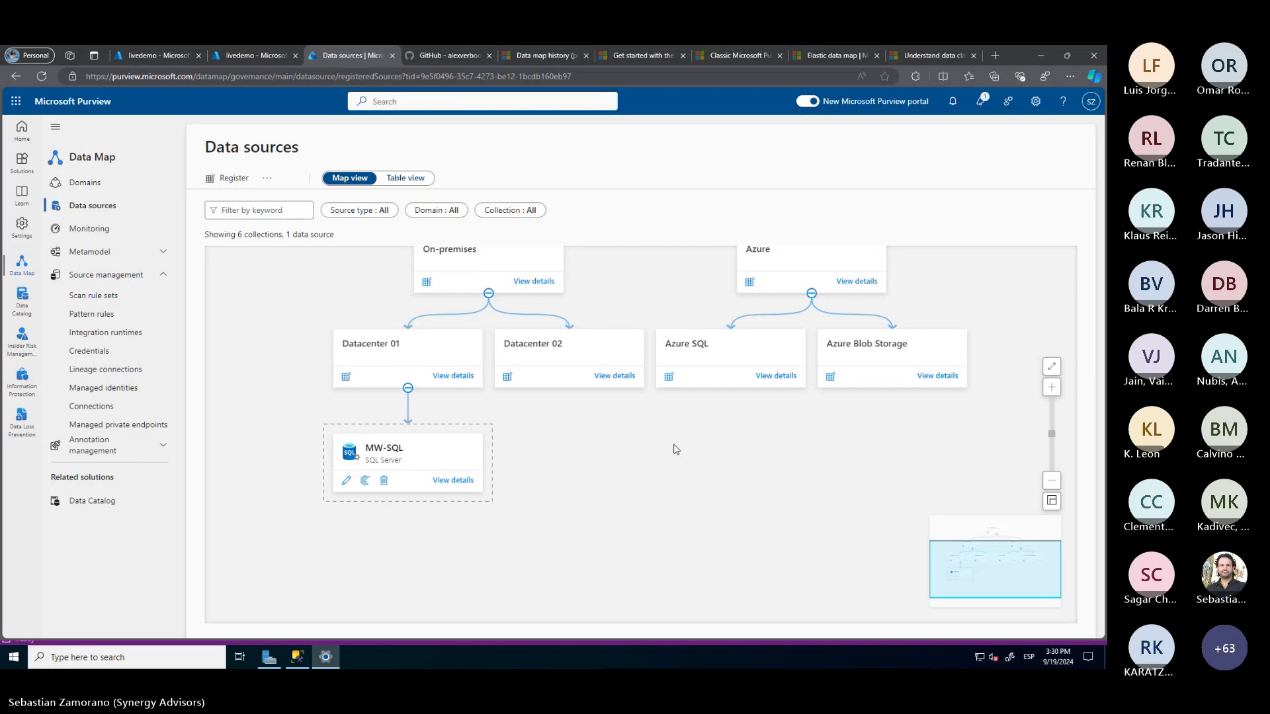
Begin an MW-SQL scan renamed with MWSQL, view the runtime list, then abandon the scan panel
click(365, 473)
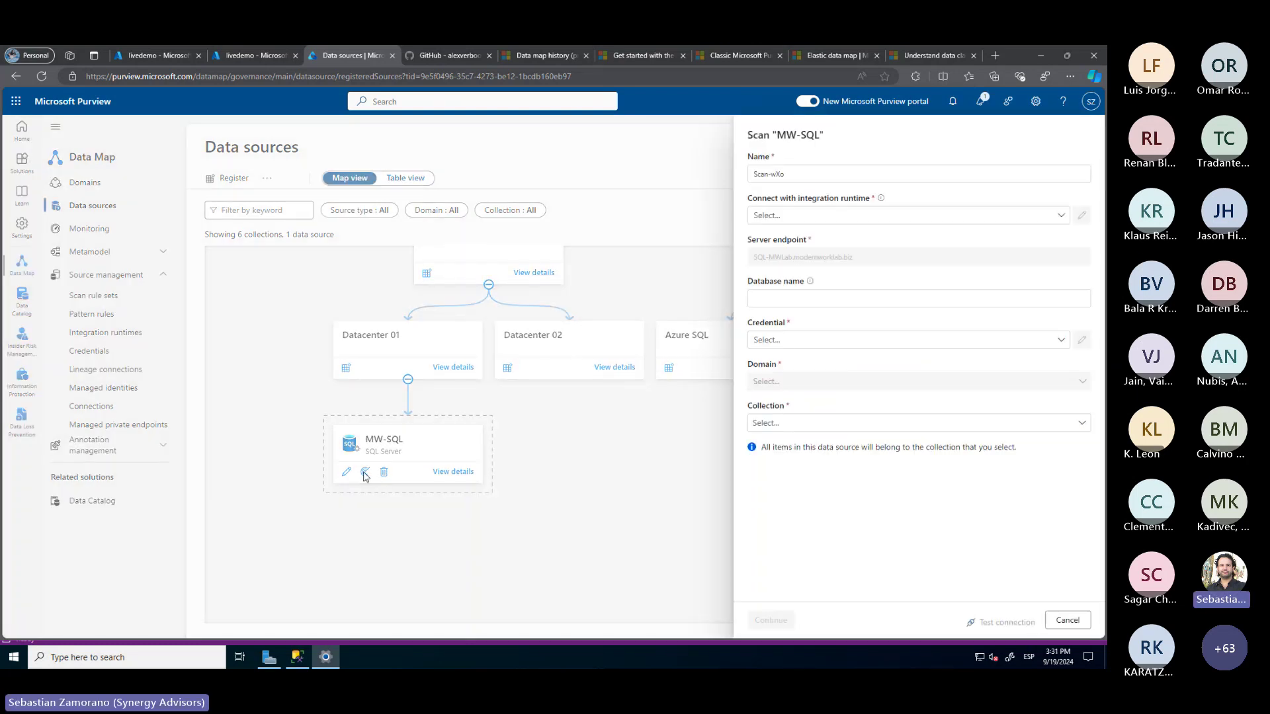
click(797, 173)
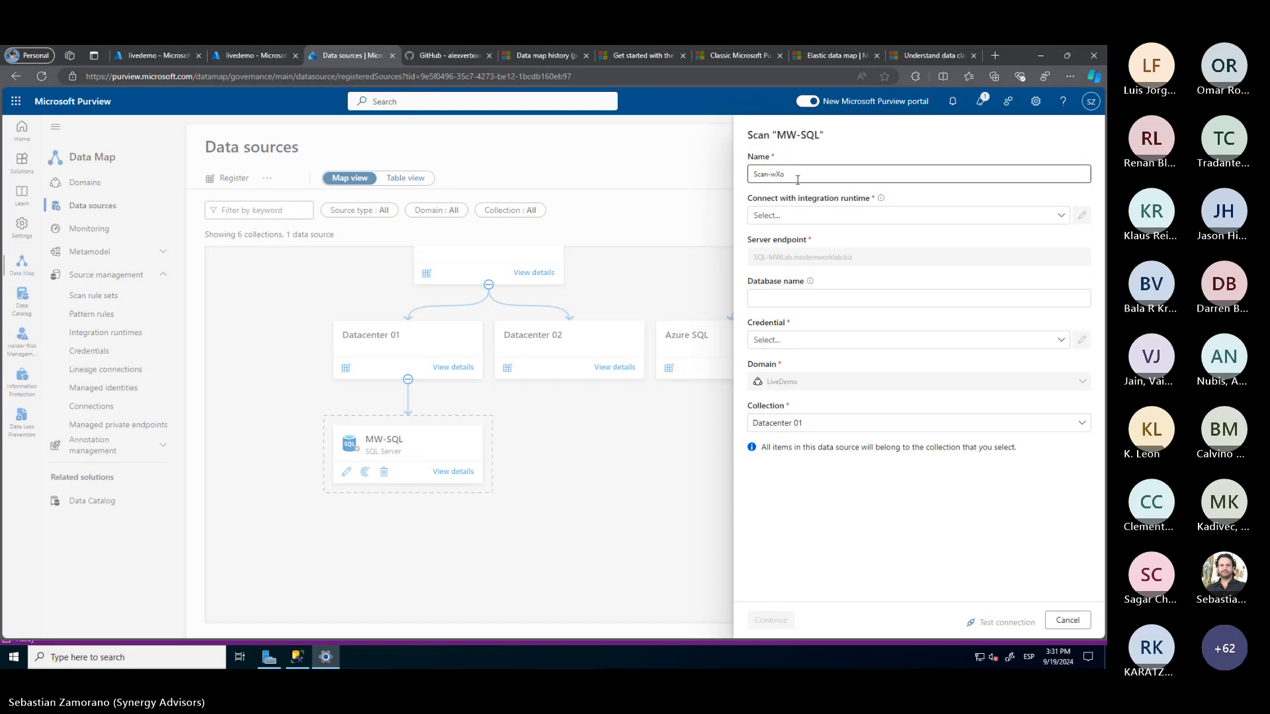
drag(797, 173, 771, 175)
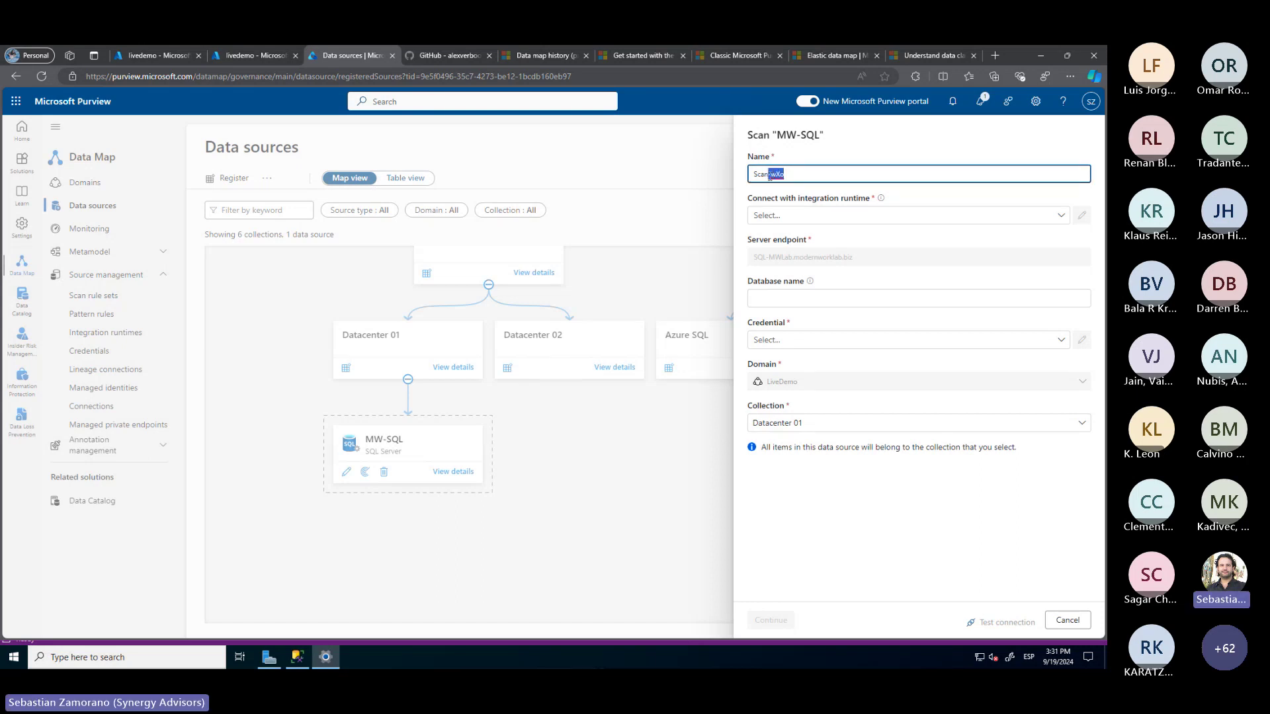
text(MWSQL)
click(794, 217)
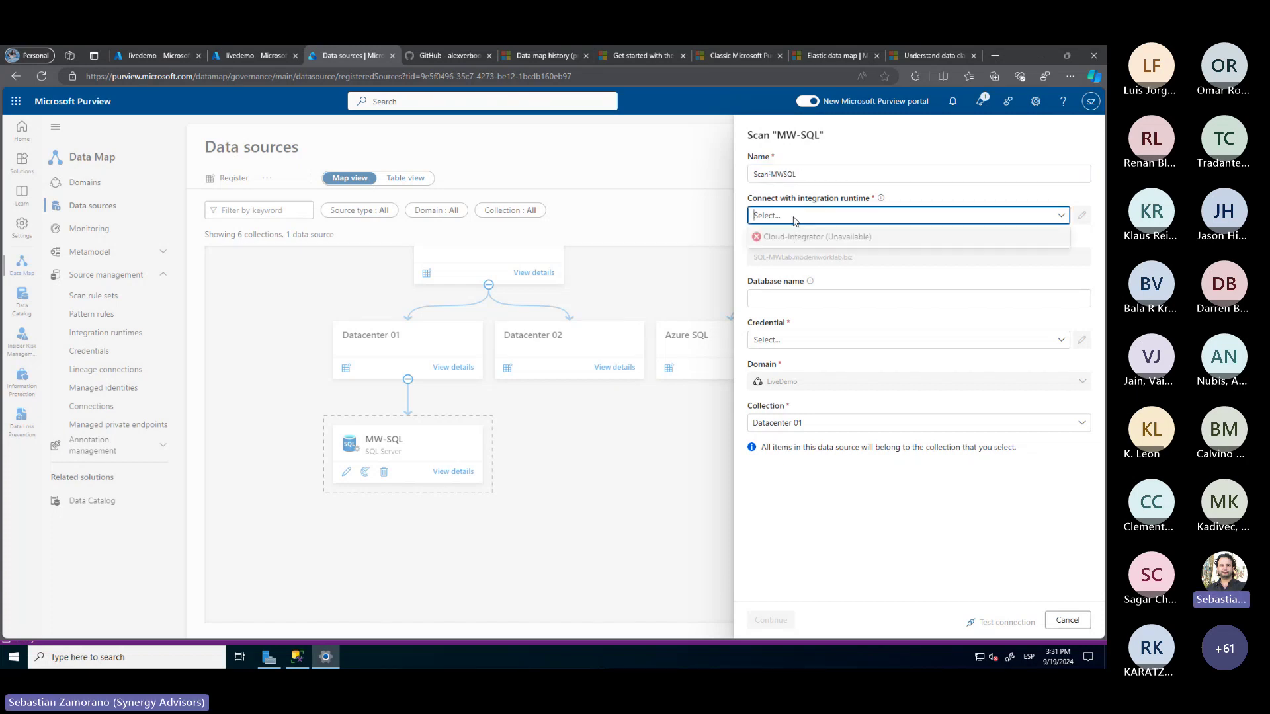
click(796, 220)
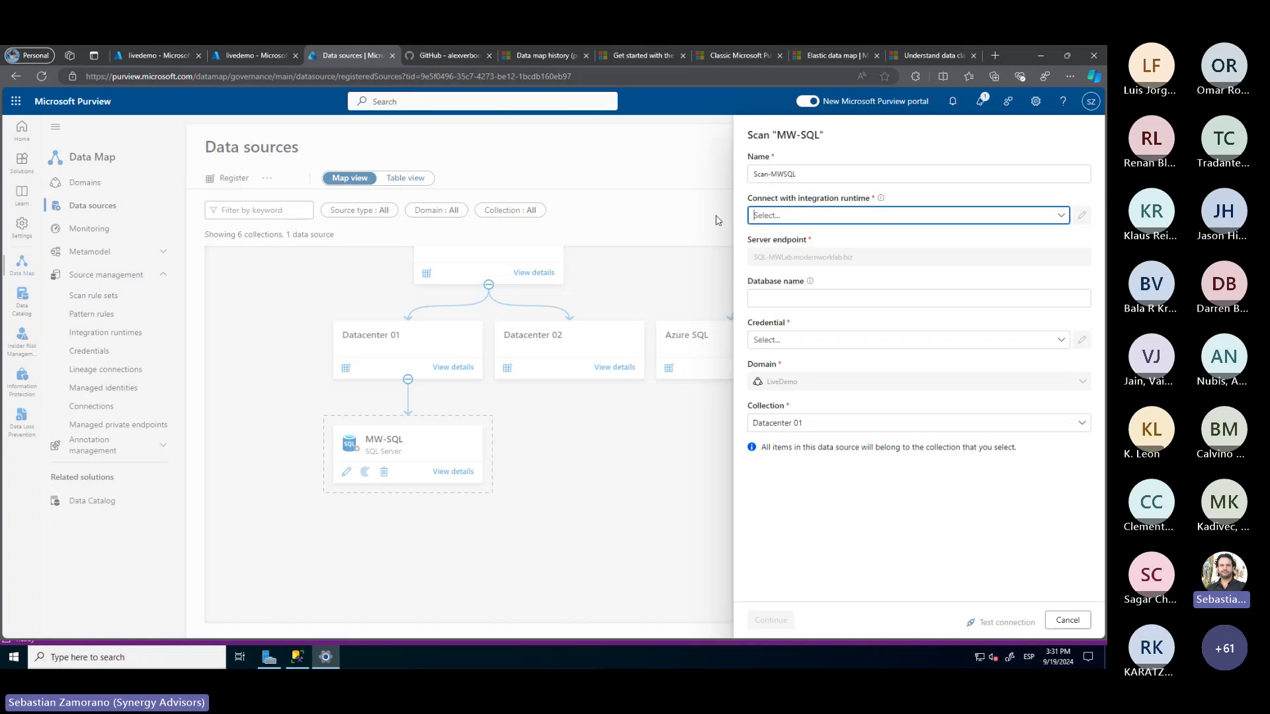
click(1065, 620)
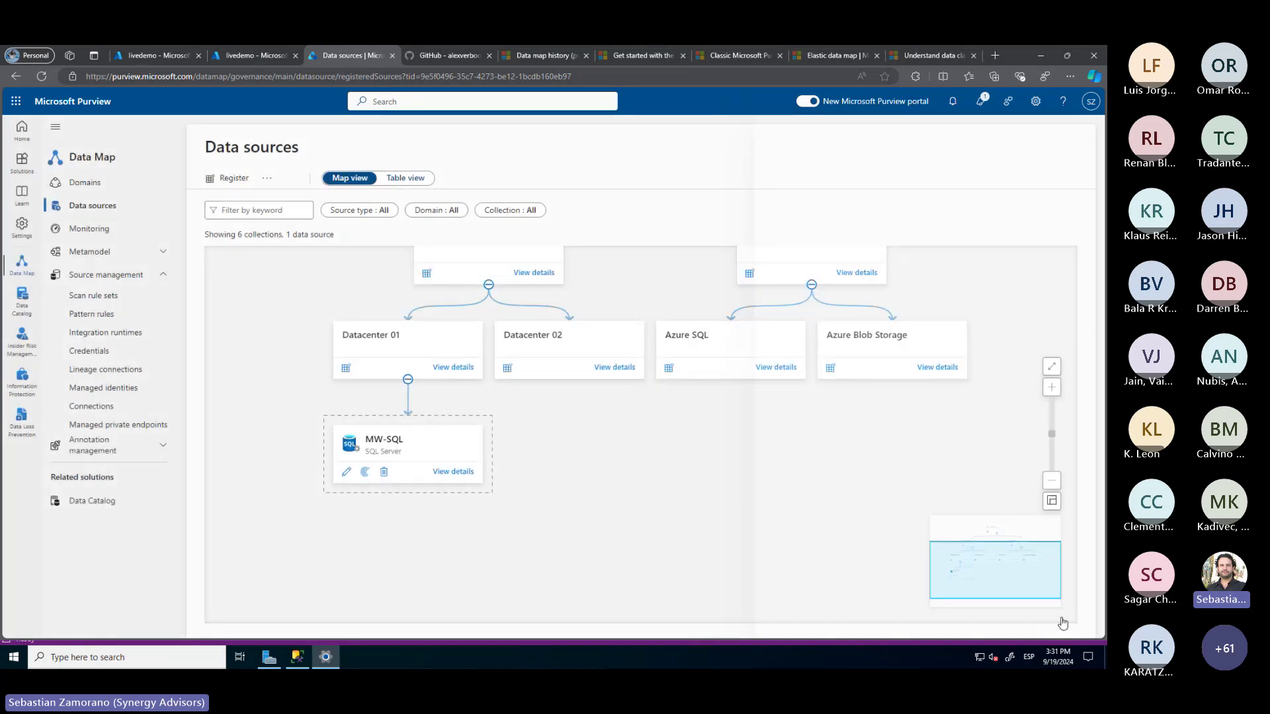
Refresh the Integration runtimes list and return to the Data sources map
click(114, 336)
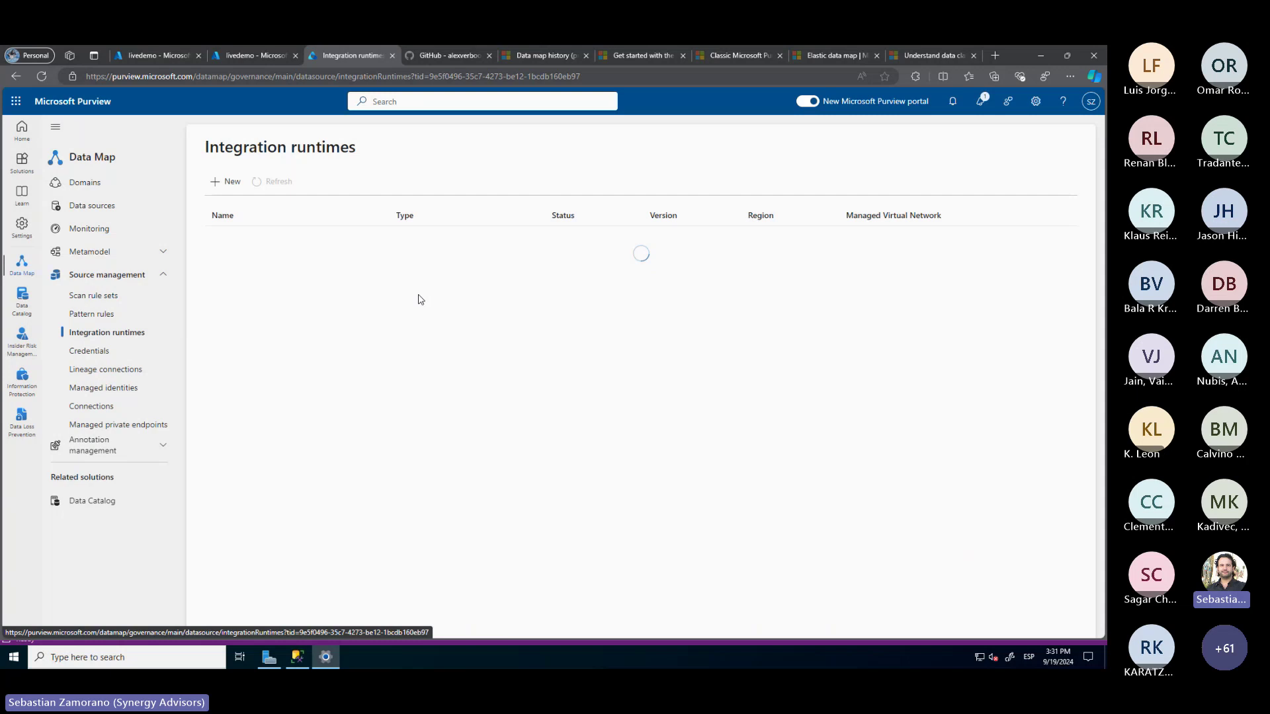
click(291, 192)
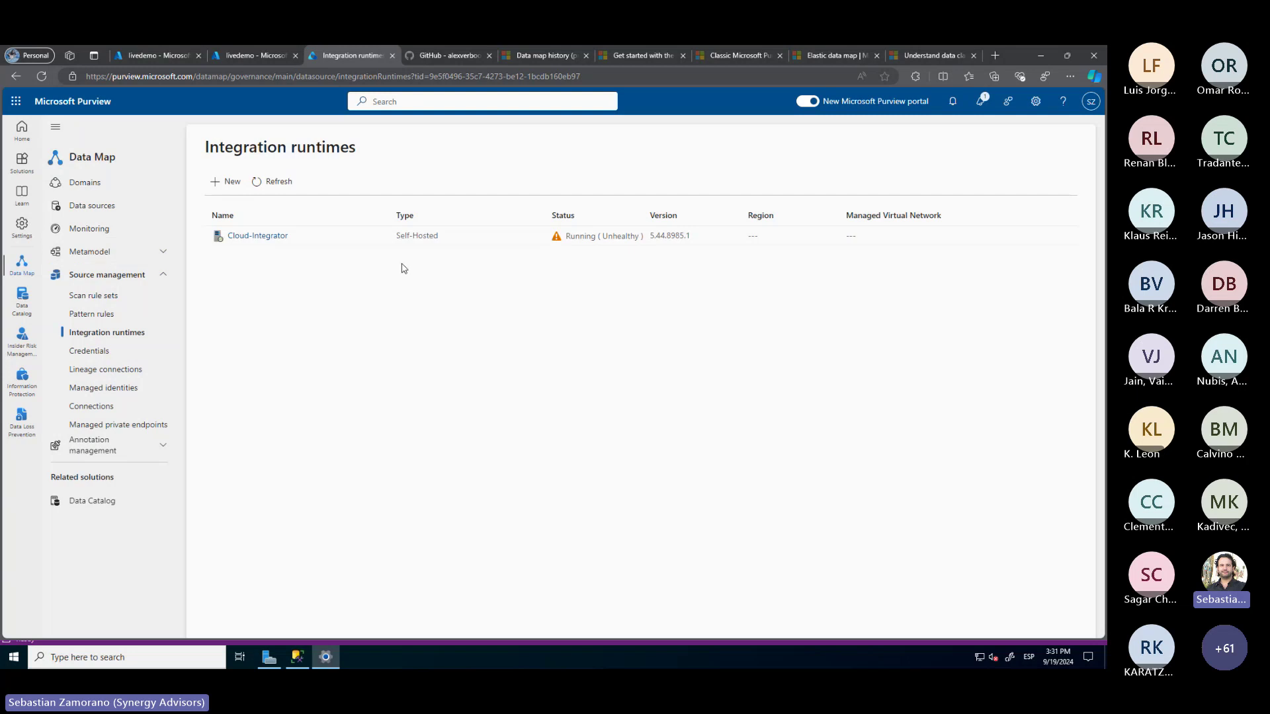
click(165, 206)
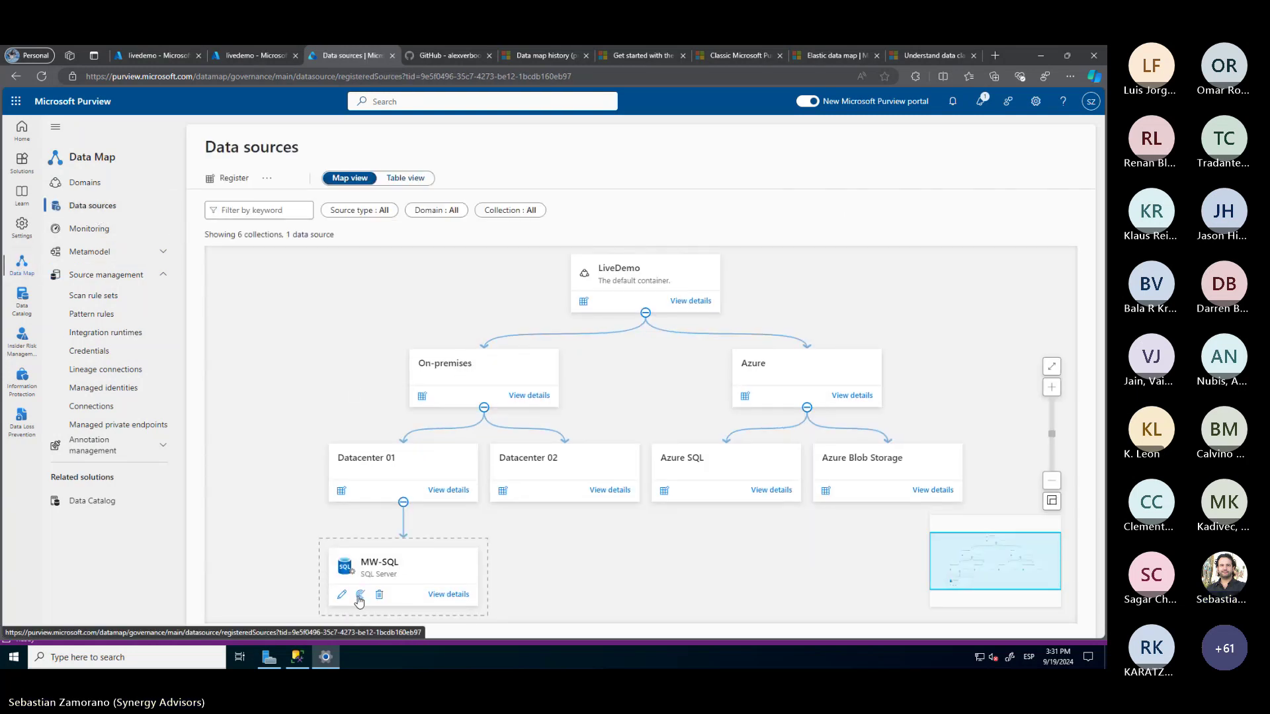
Name the MW-SQL scan Scan-MWSQL, select the Cloud-Integrator runtime, and check the empty credential list
click(360, 596)
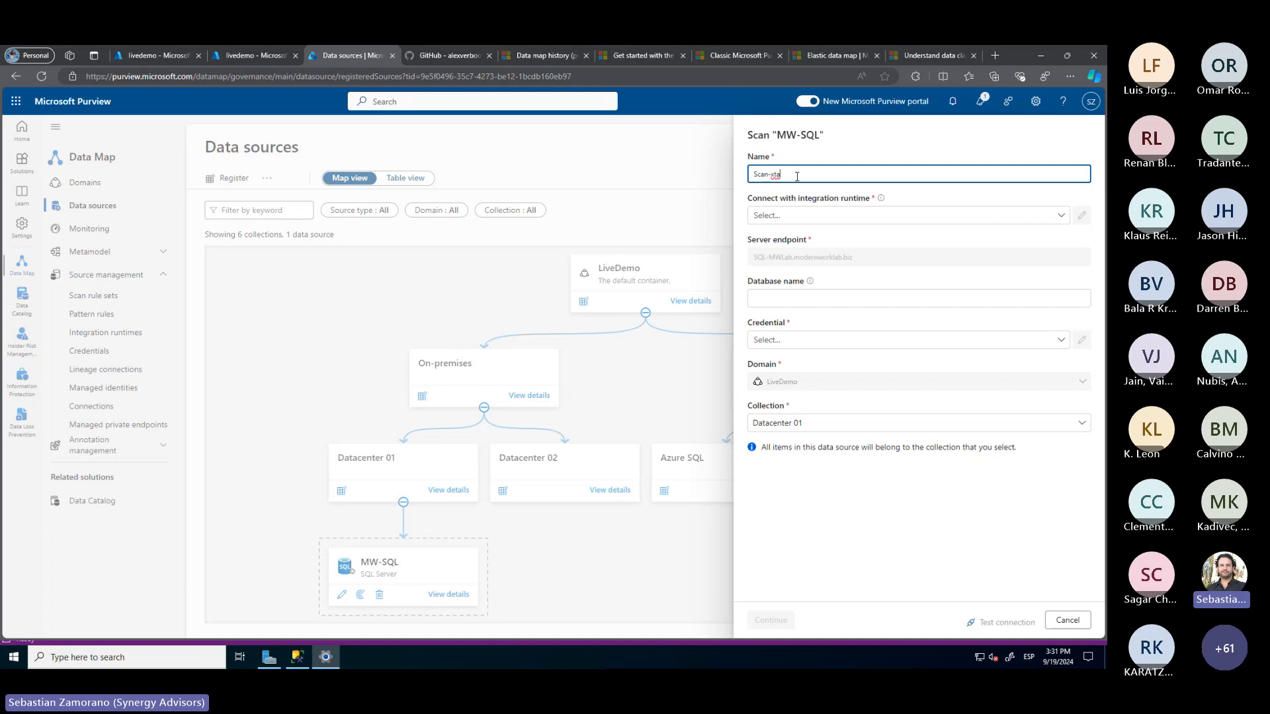
key(BackSpace)
key(BackSpace)
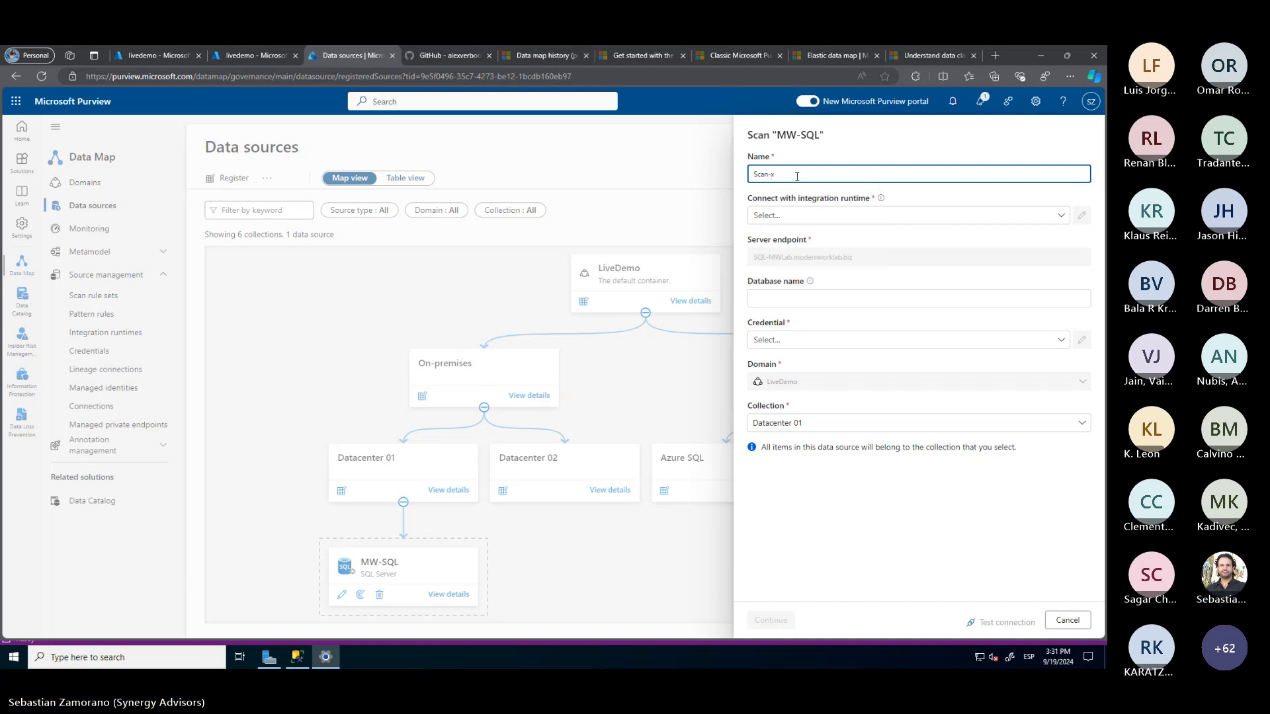
key(BackSpace)
text(MWSQL)
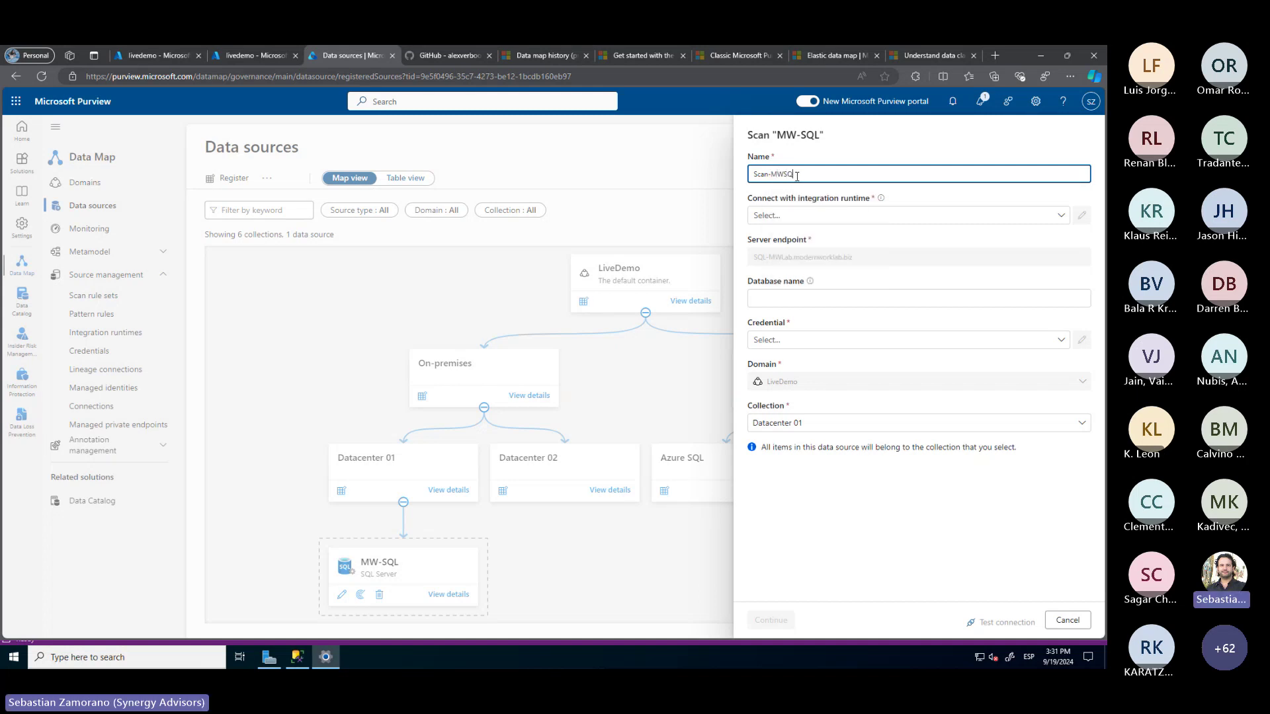
click(783, 219)
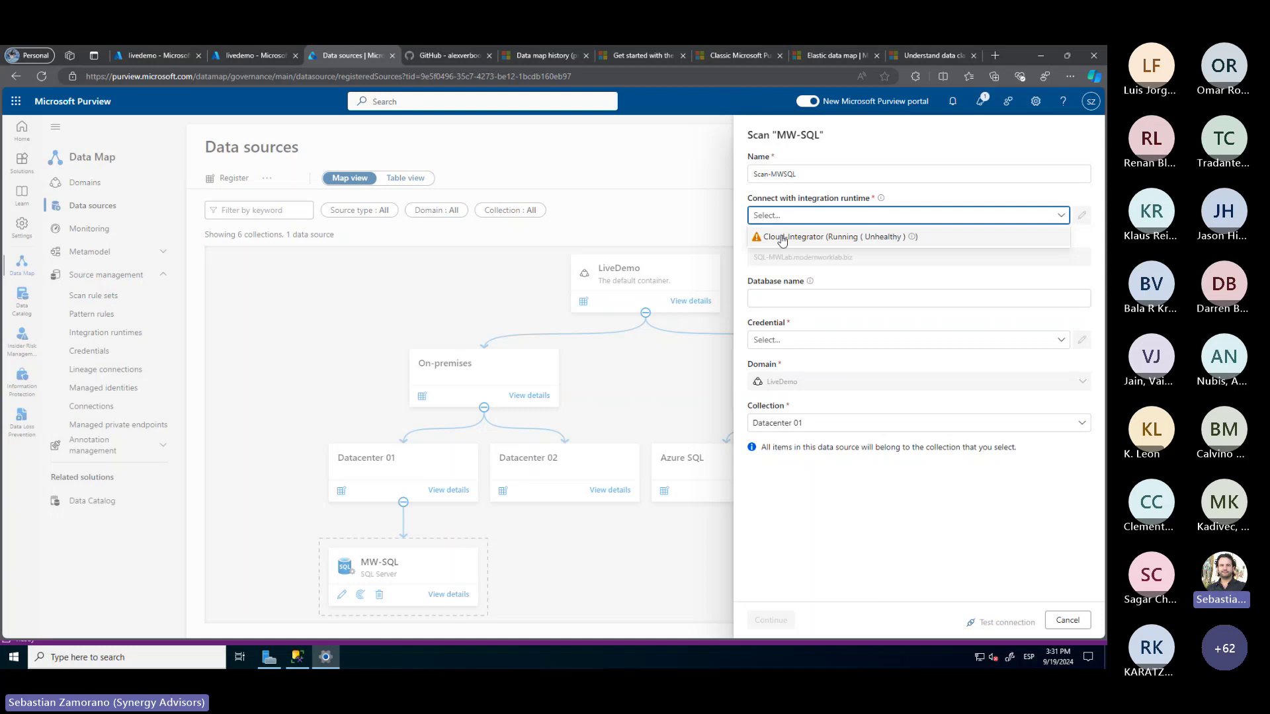
click(783, 237)
click(776, 299)
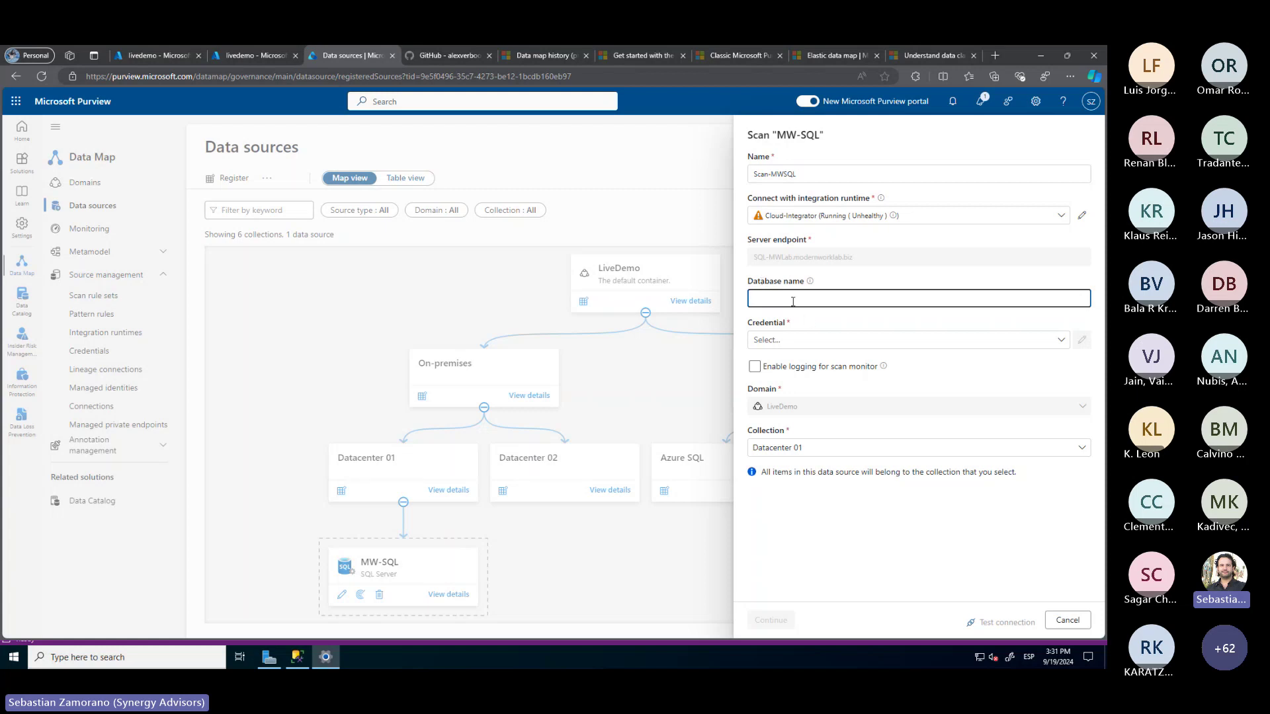
mouse_move(810, 284)
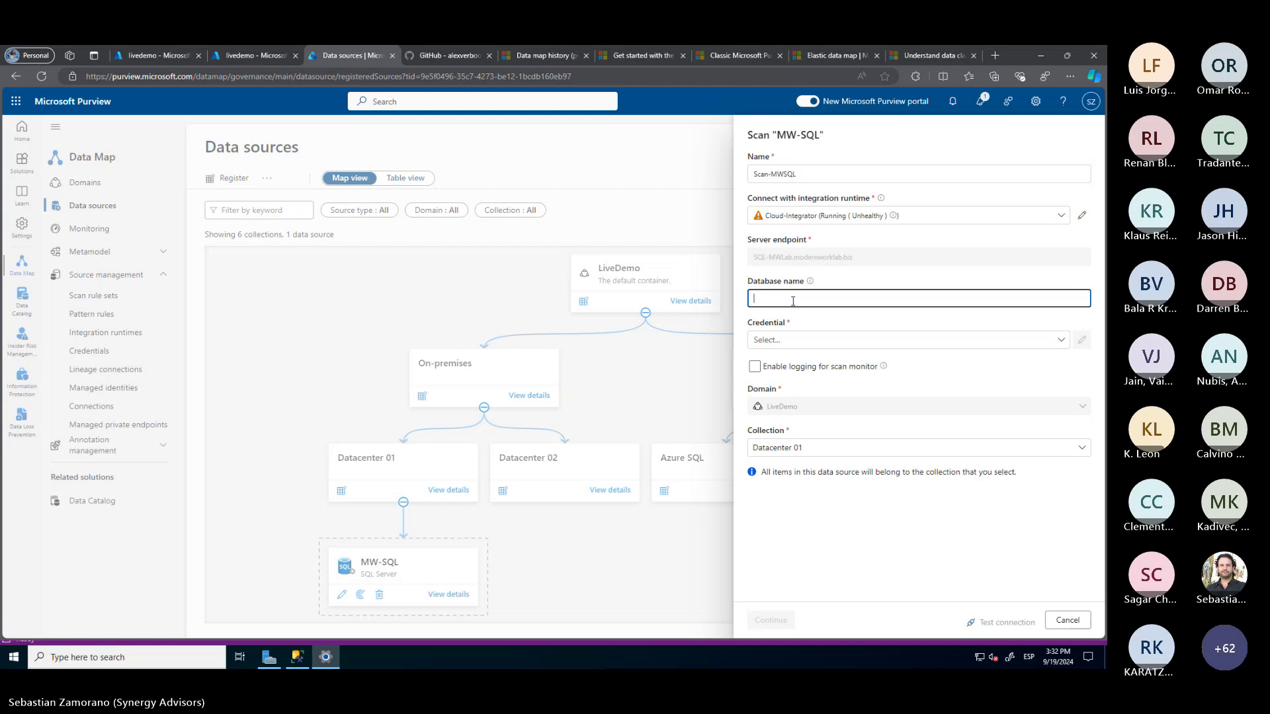
click(782, 345)
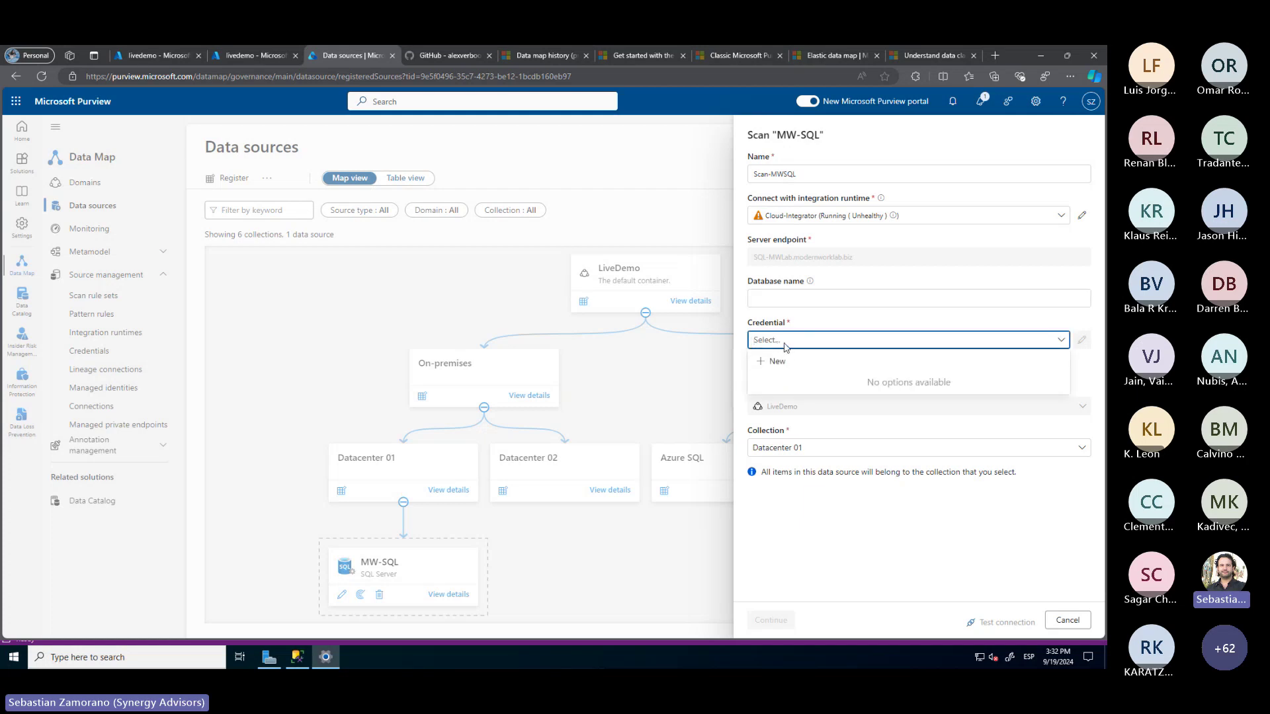
Create a new credential On-PremKeyVault using SQL authentication and enter the SQL user name
click(783, 368)
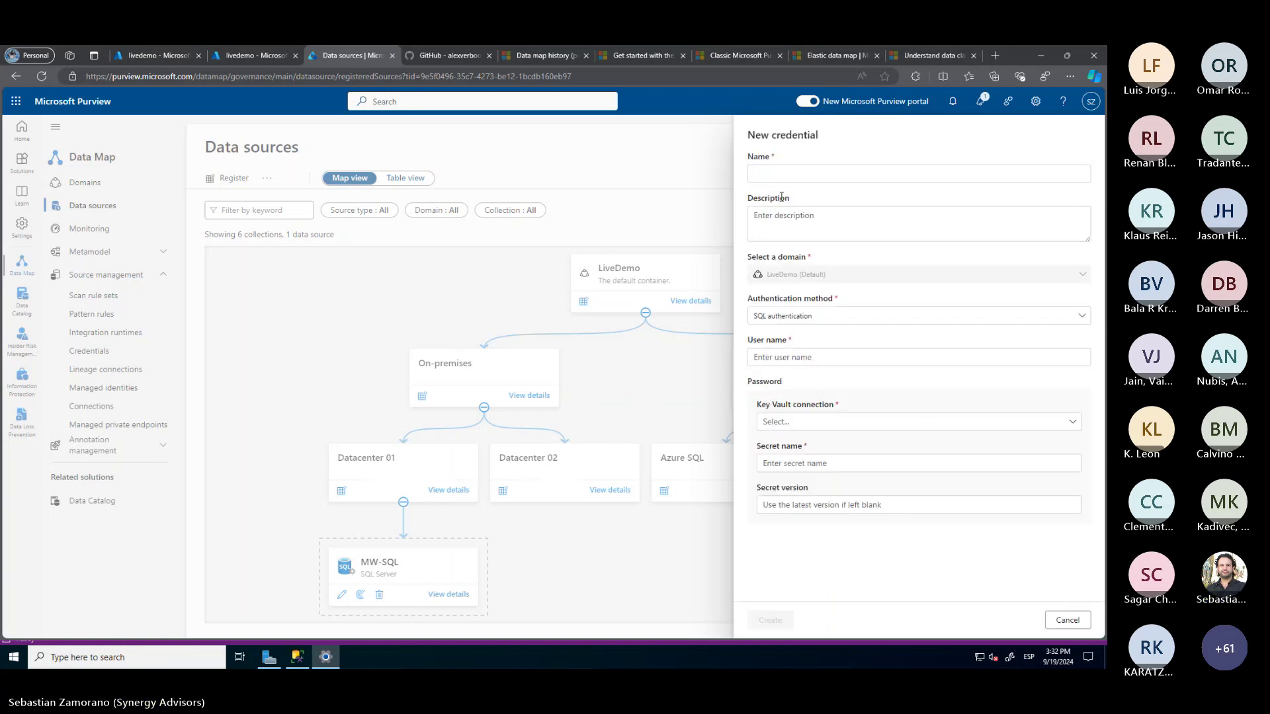
click(775, 173)
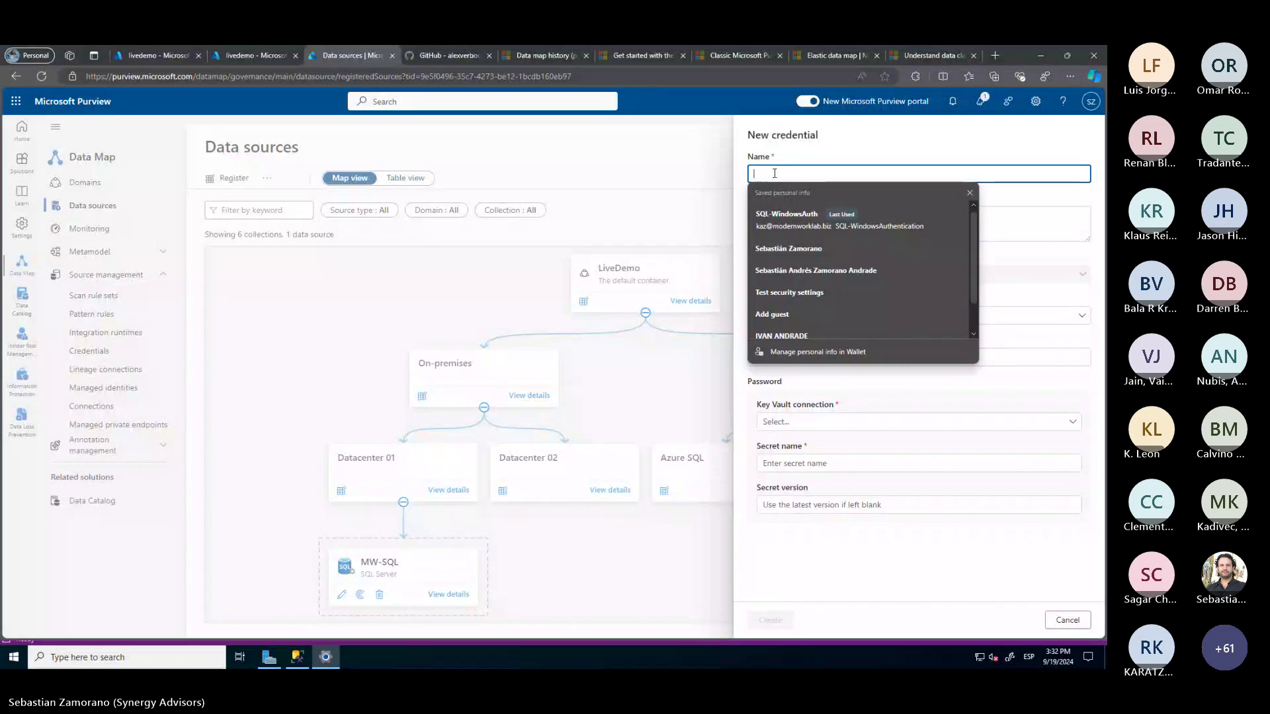
text(On)
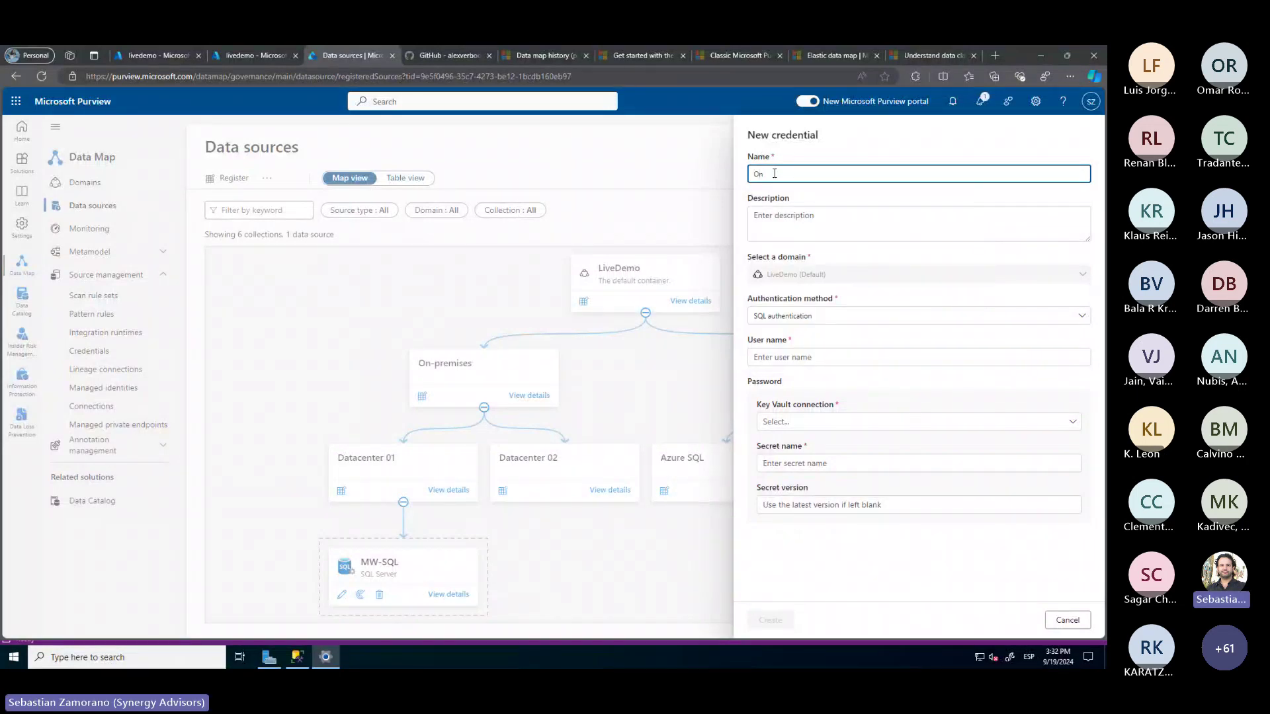
text(-Prem Key)
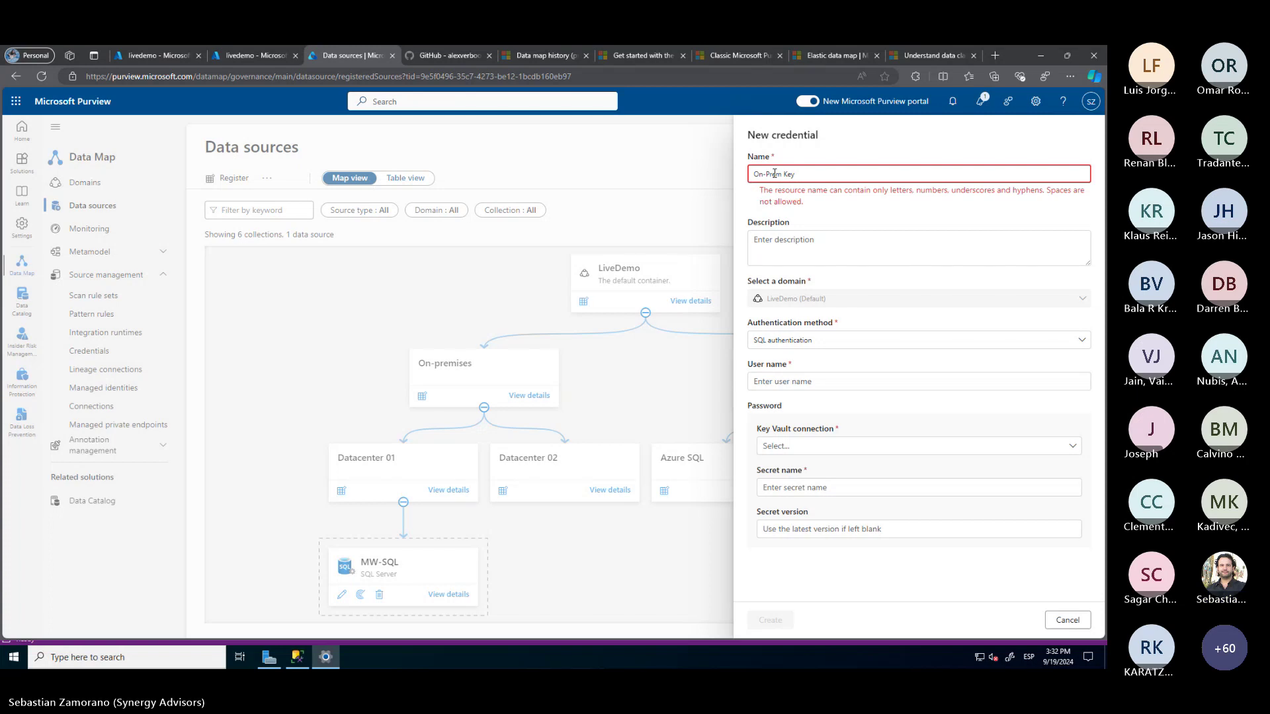
text(v)
text(Vaul)
key(BackSpace)
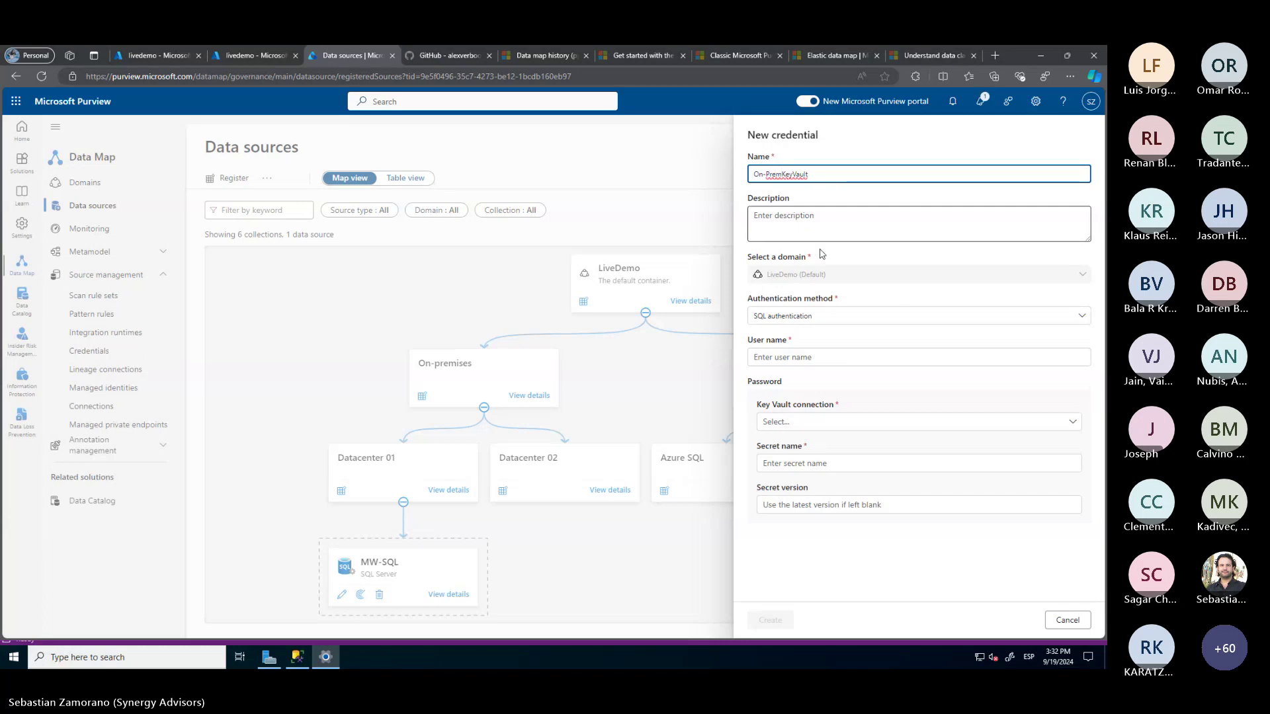
click(792, 317)
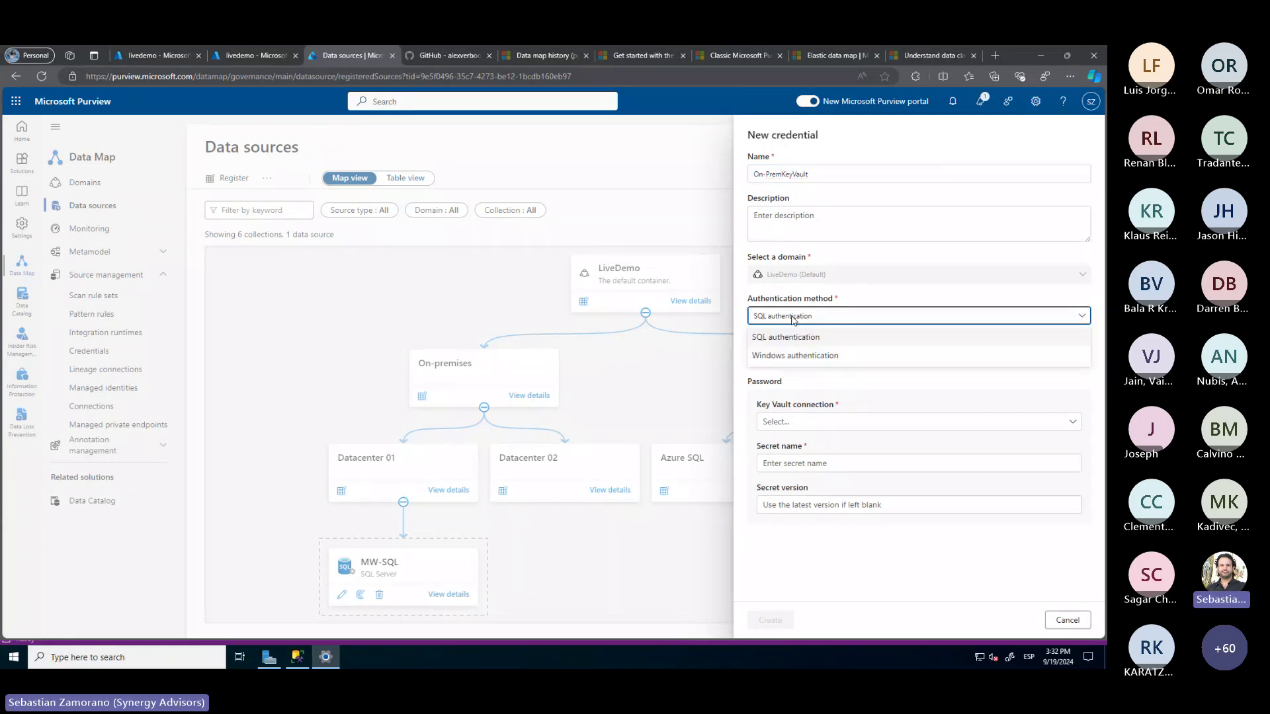
click(798, 338)
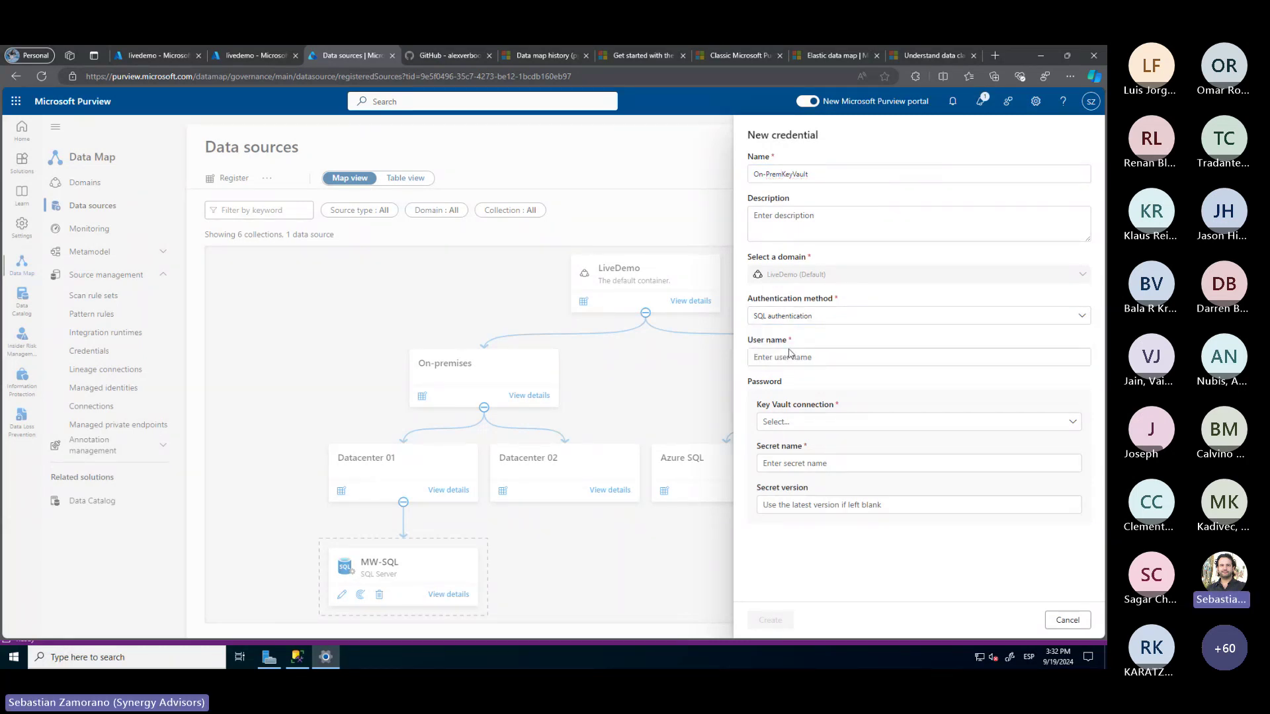
click(785, 358)
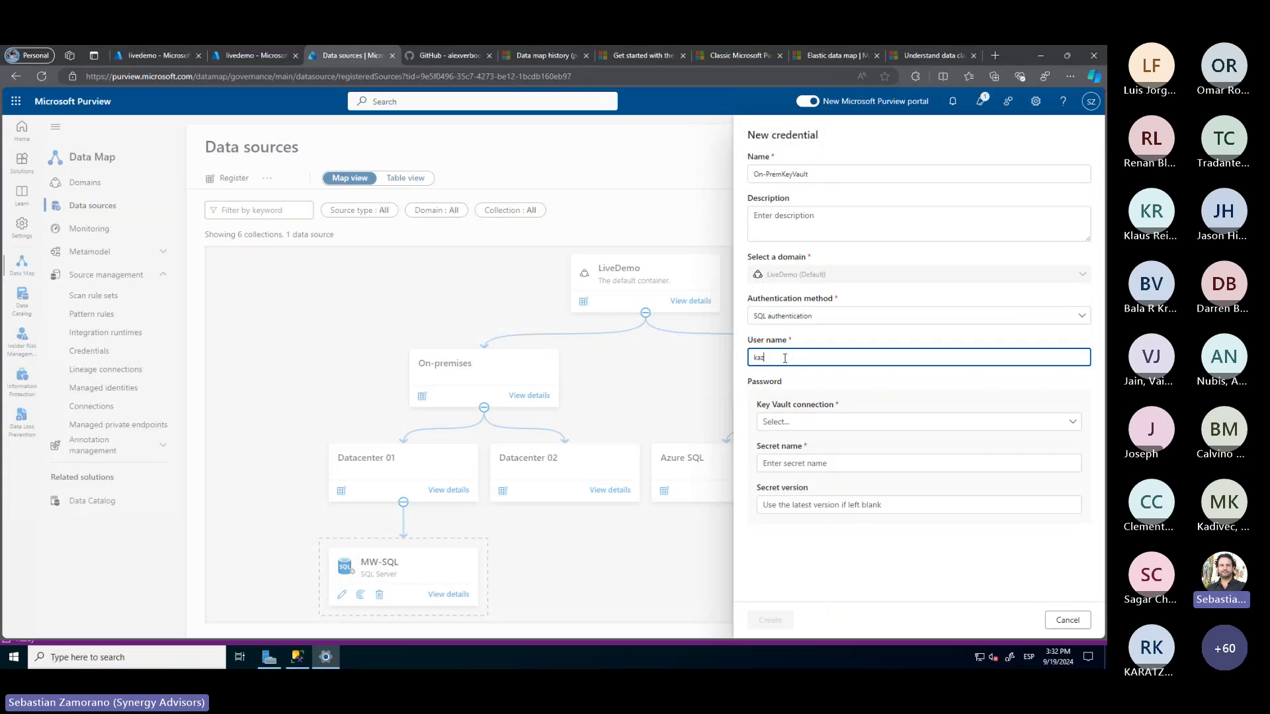
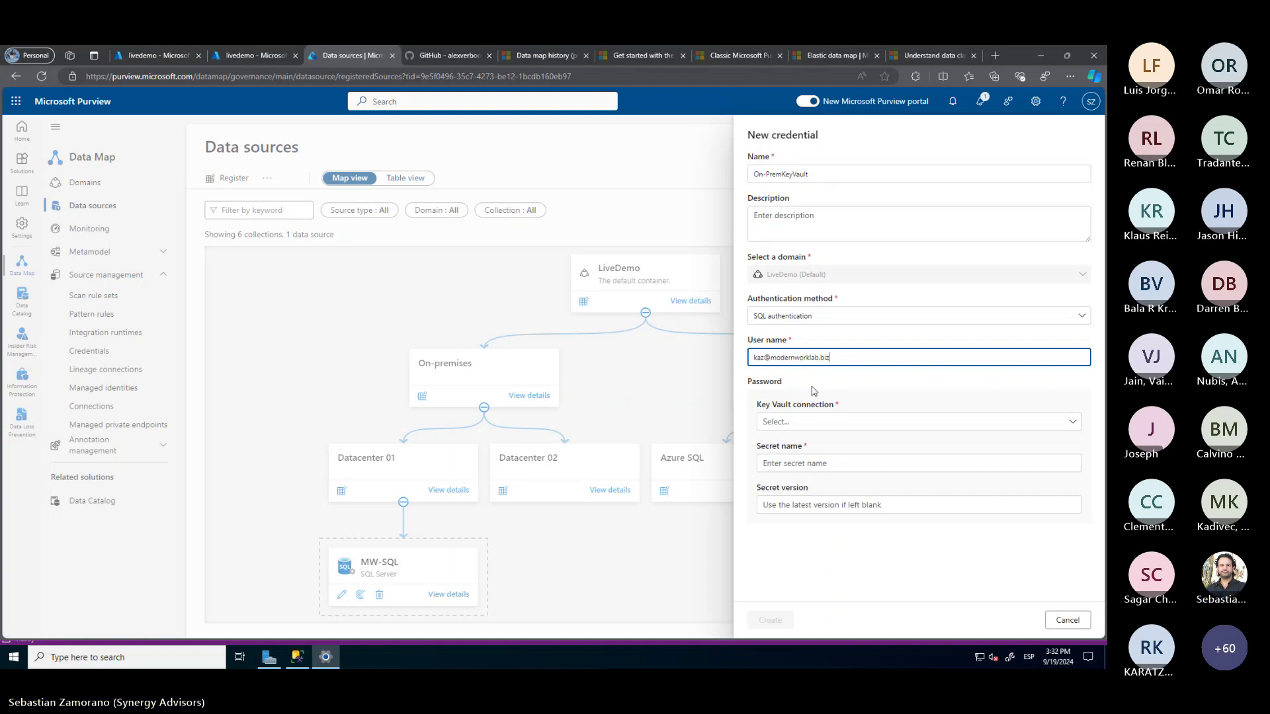
Start a new Key Vault connection for the credential with the livedemo vault selected
click(806, 422)
click(787, 443)
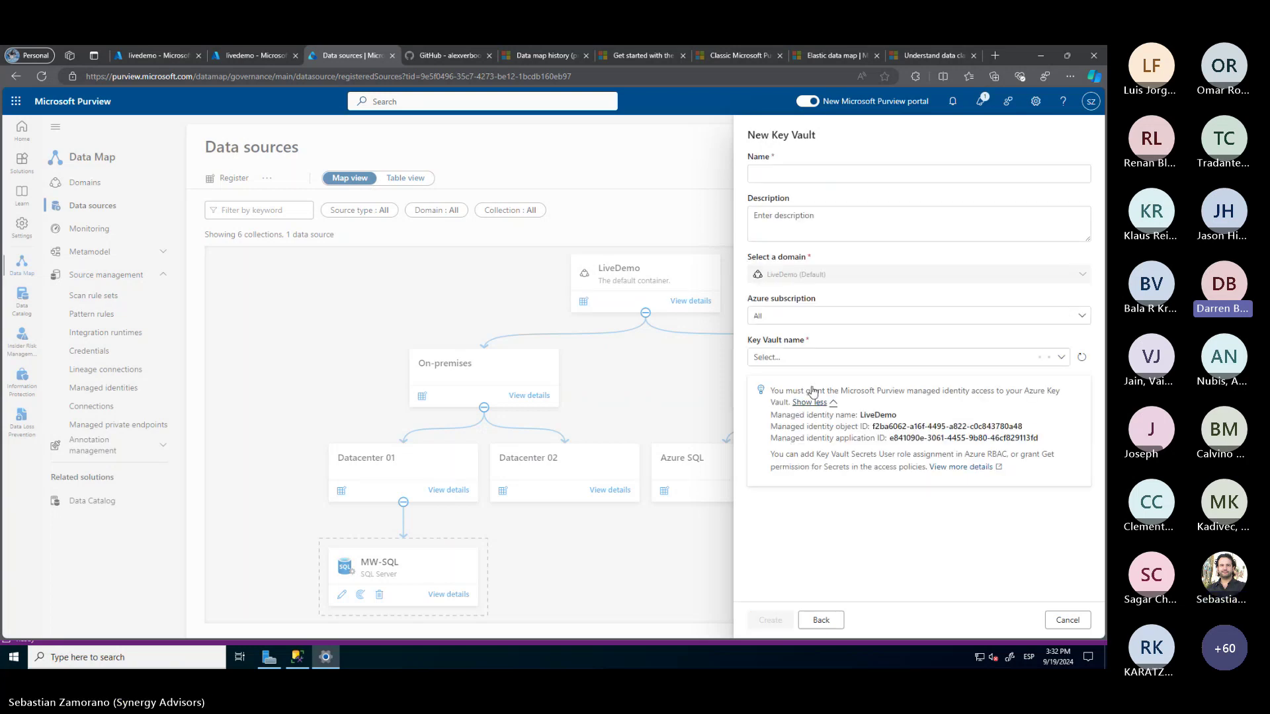
click(803, 358)
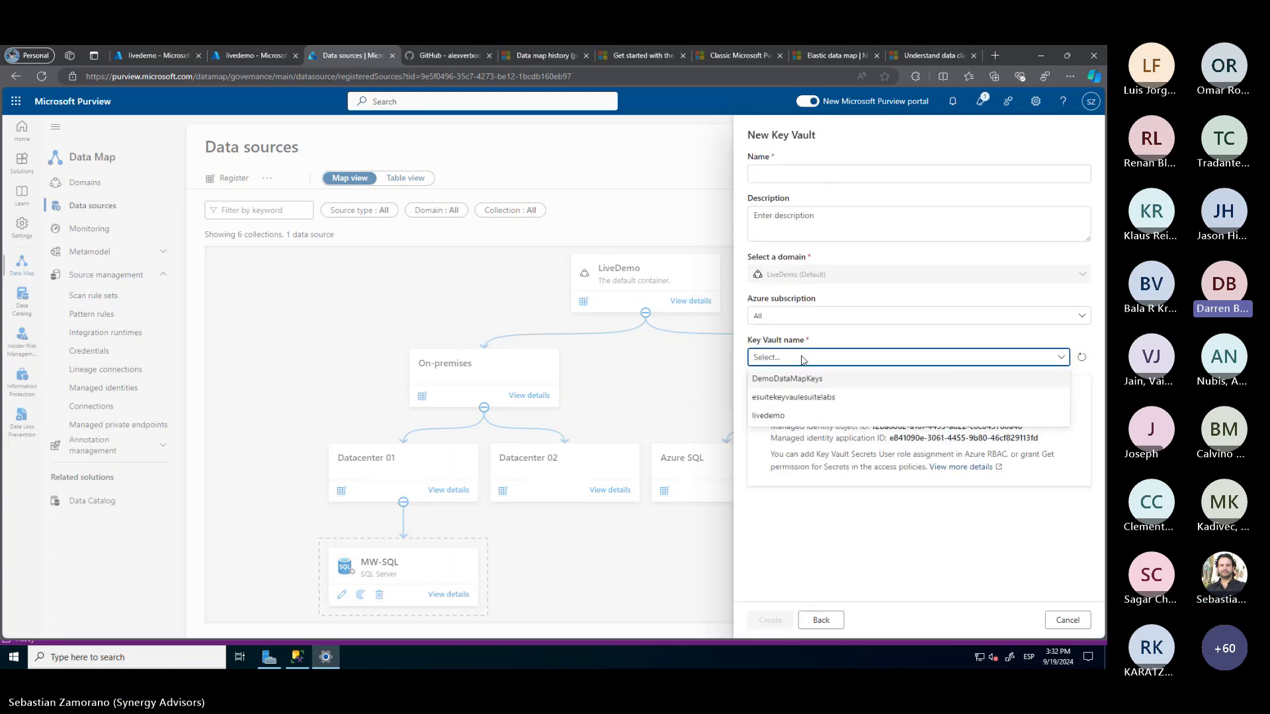
click(782, 414)
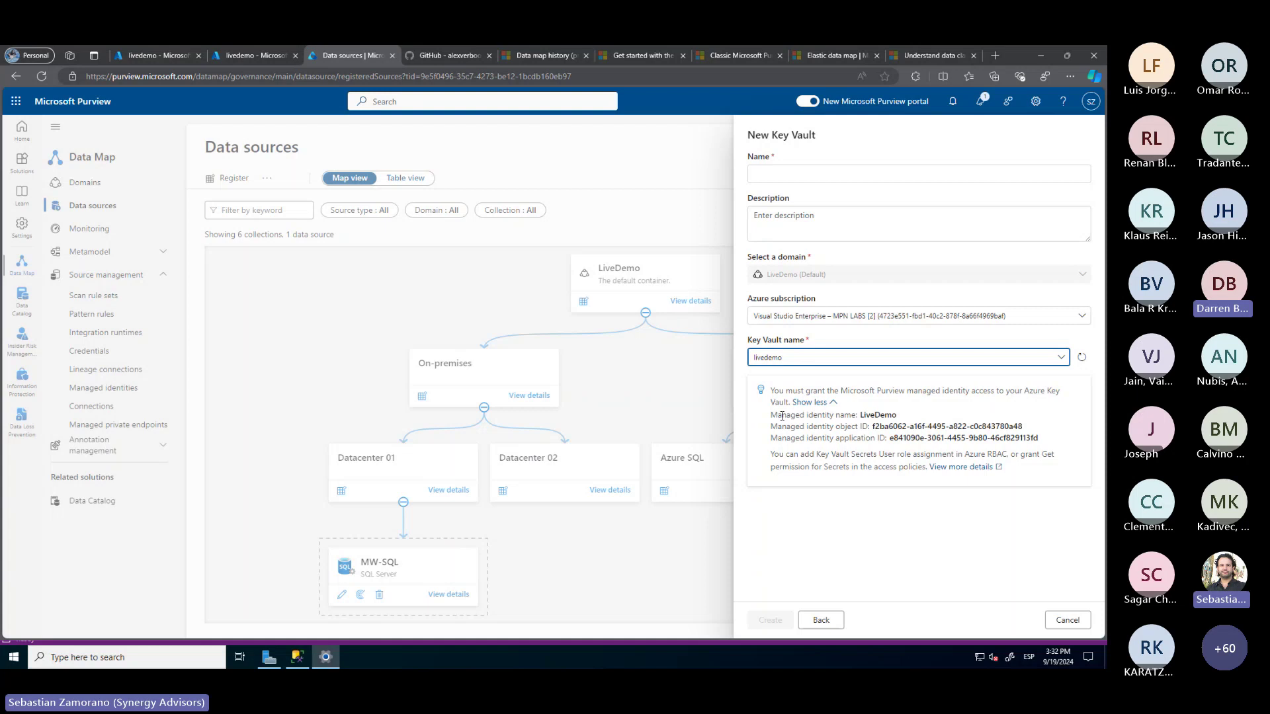
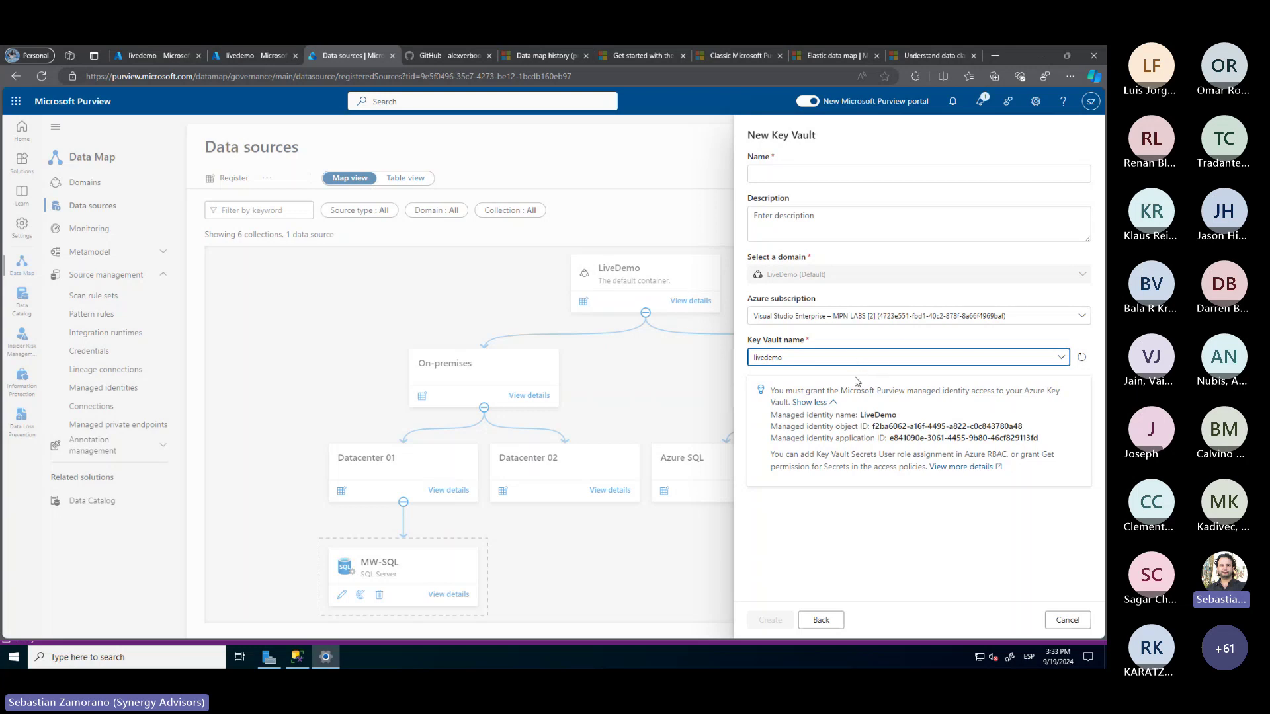
Create a Key Vault connection named KeyVault that points to the livedemo vault
click(849, 360)
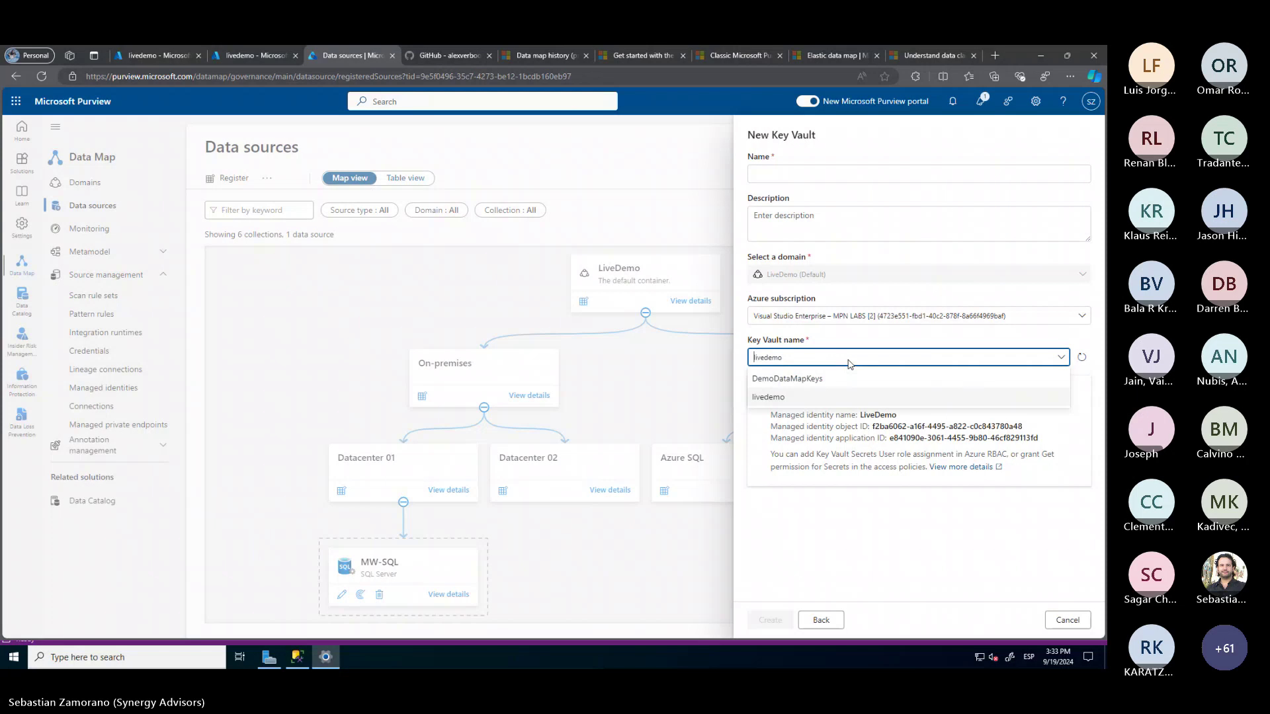
click(797, 399)
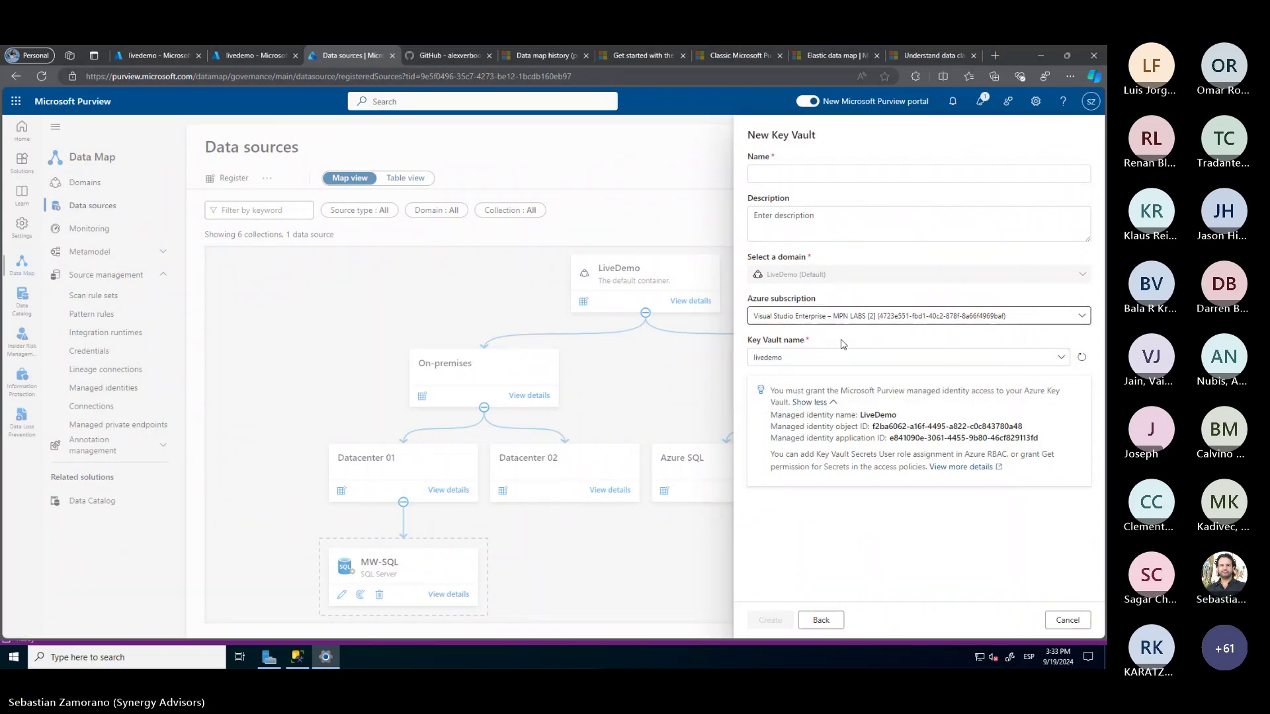
click(798, 175)
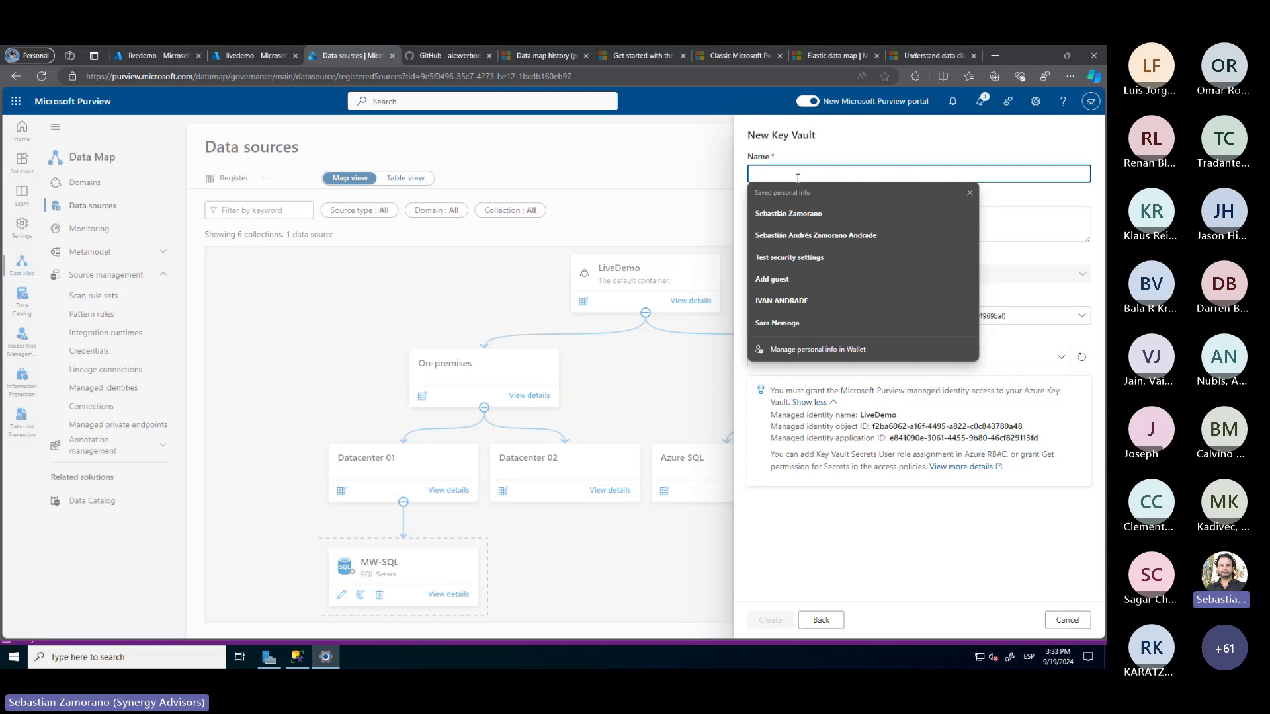
text(KeyVault)
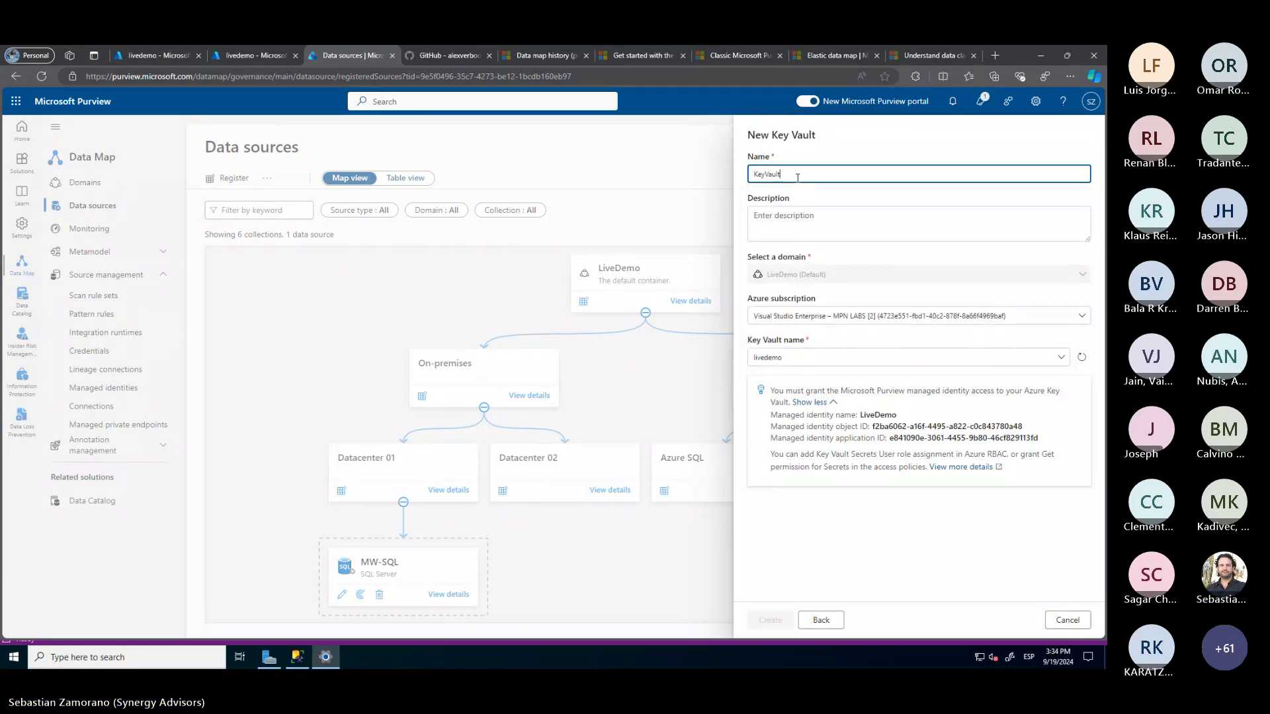
click(797, 224)
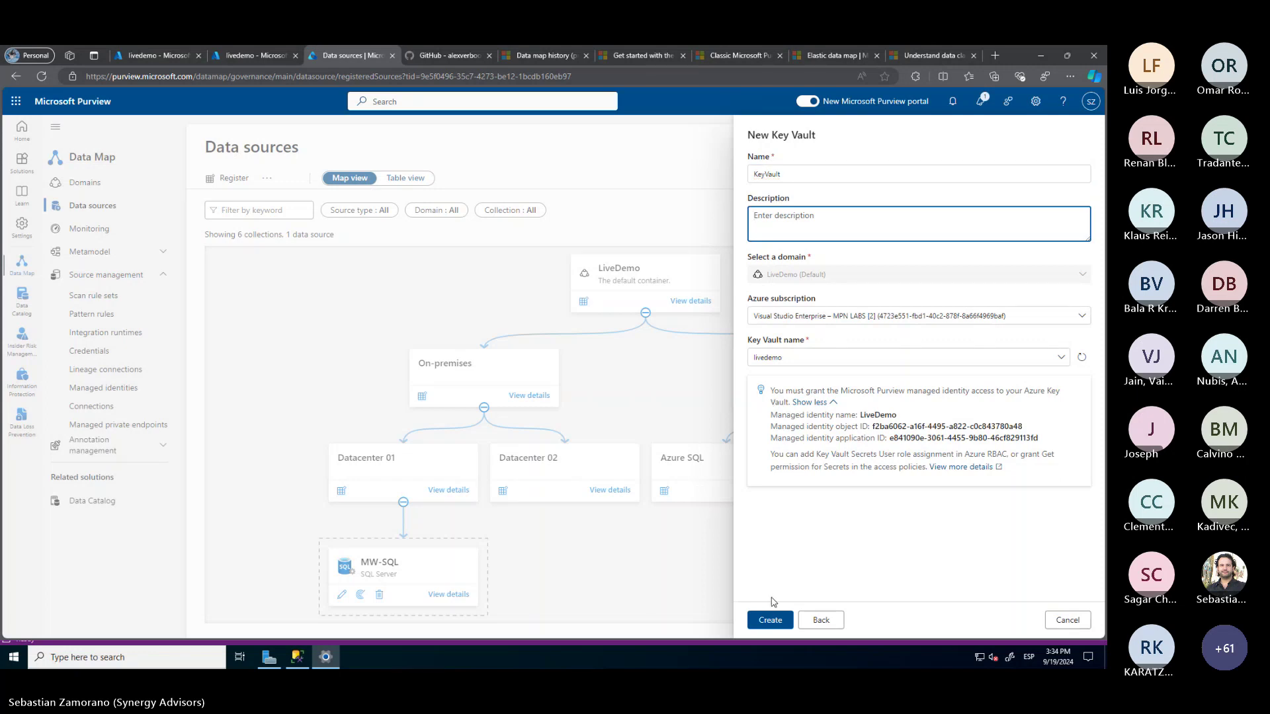
click(771, 622)
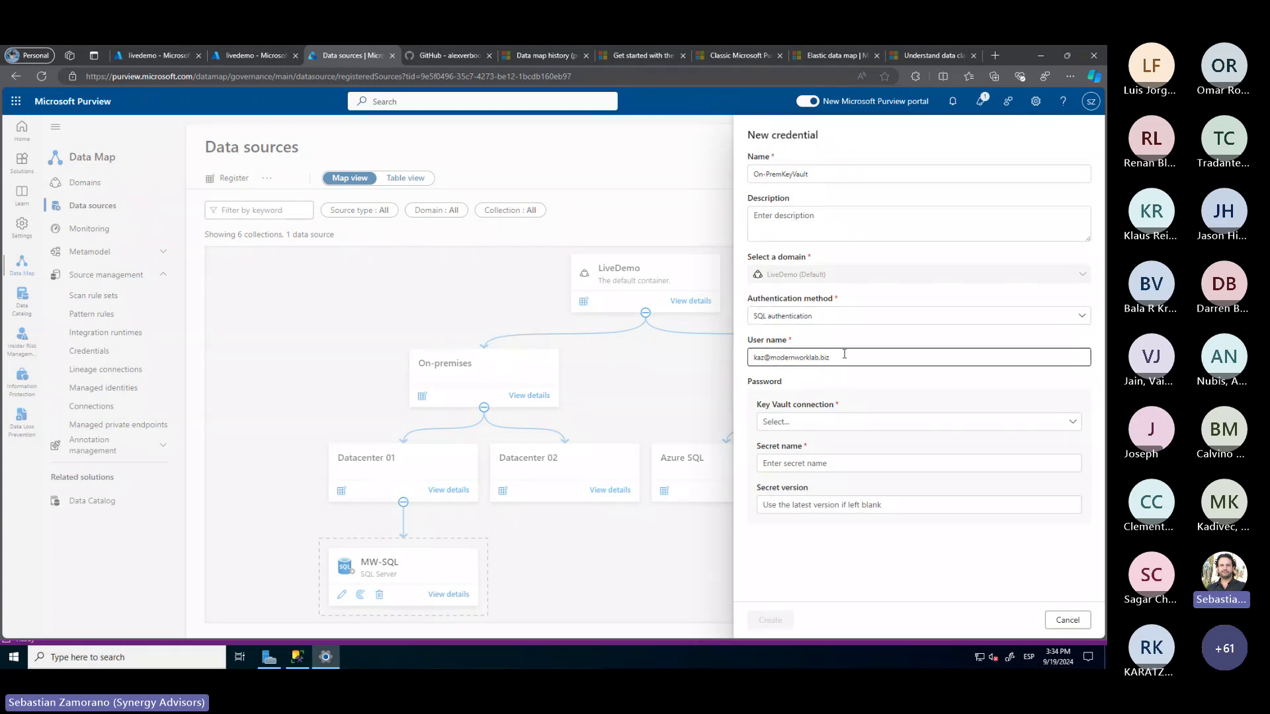
Use the KeyVault connection for the credential's password, then view livedemo's secrets in Azure
click(813, 426)
click(784, 463)
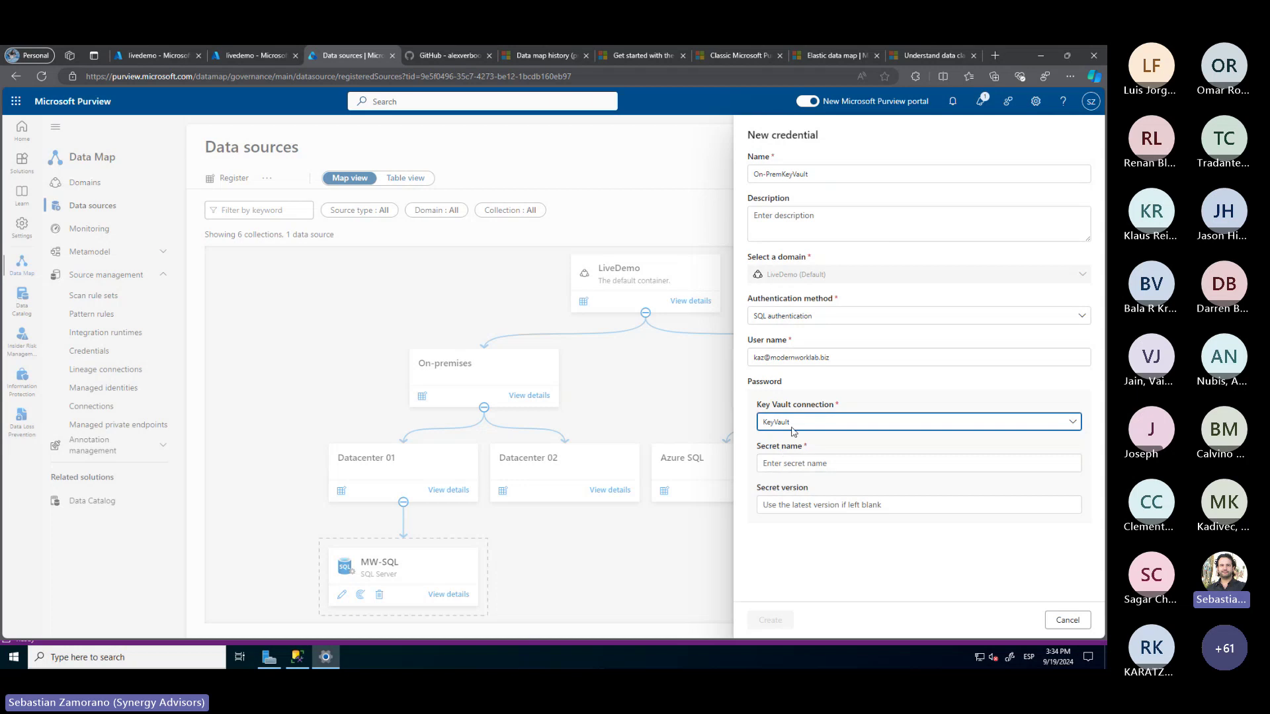
click(781, 462)
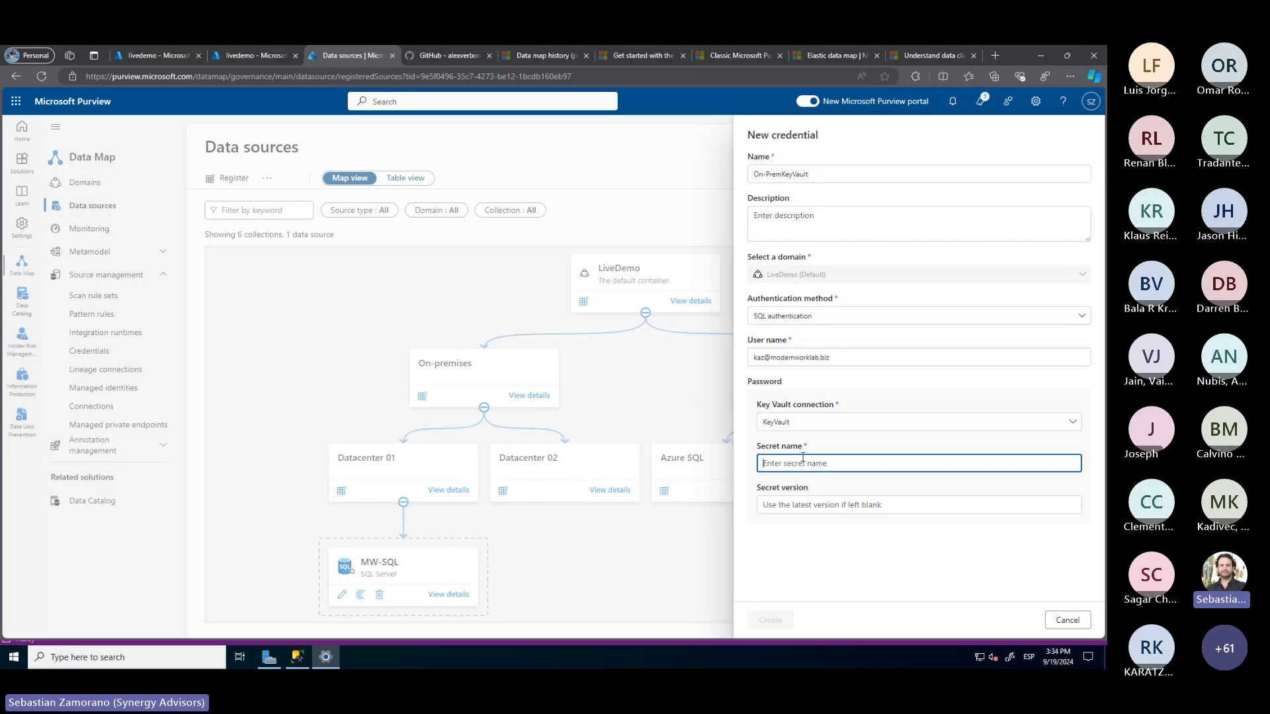
click(151, 55)
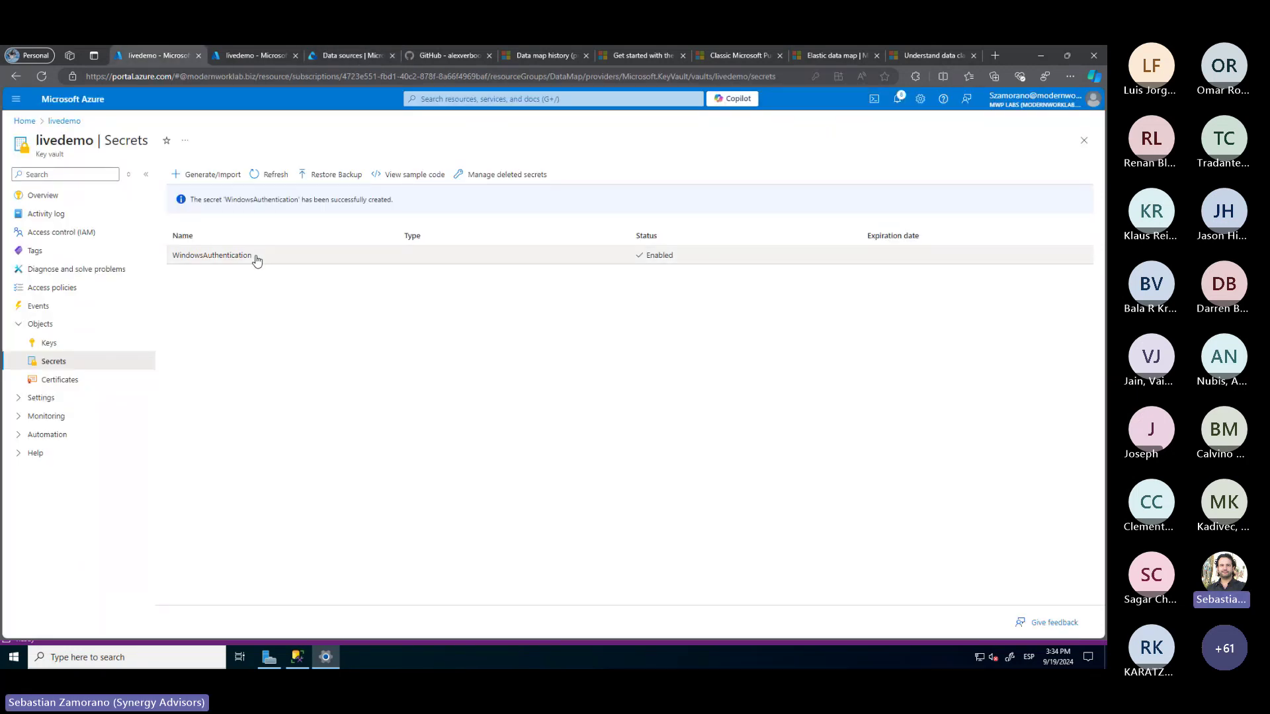
Copy the WindowsAuthentication secret name from livedemo and return to Purview
drag(254, 259, 173, 259)
key(ctrl+c)
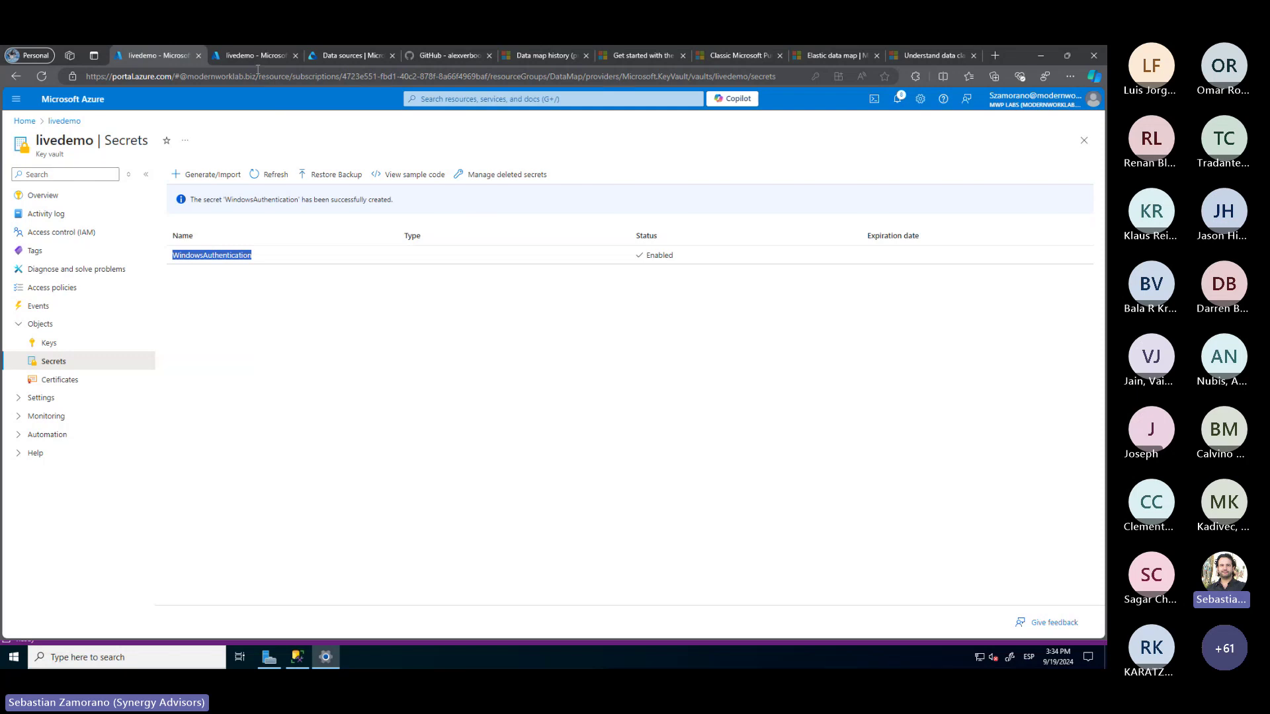
click(346, 57)
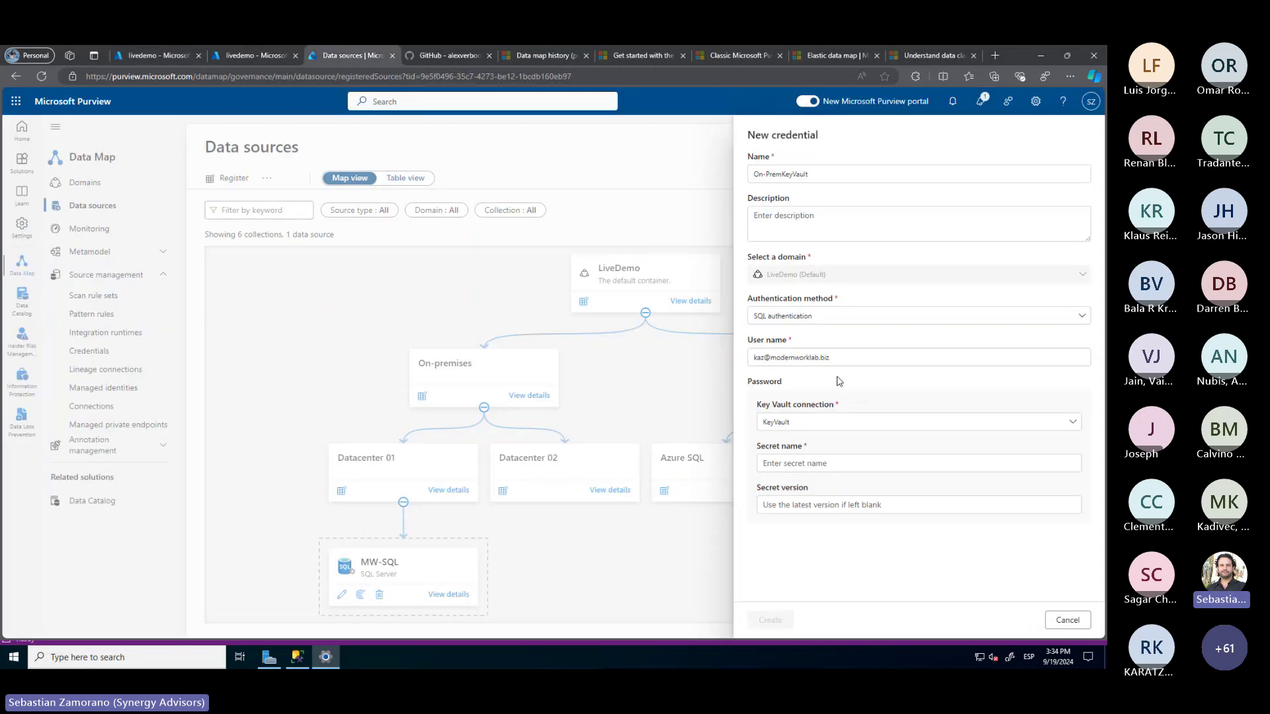
Enter WindowsAuthentication as the secret name and create the On-PremKeyVault credential
click(777, 462)
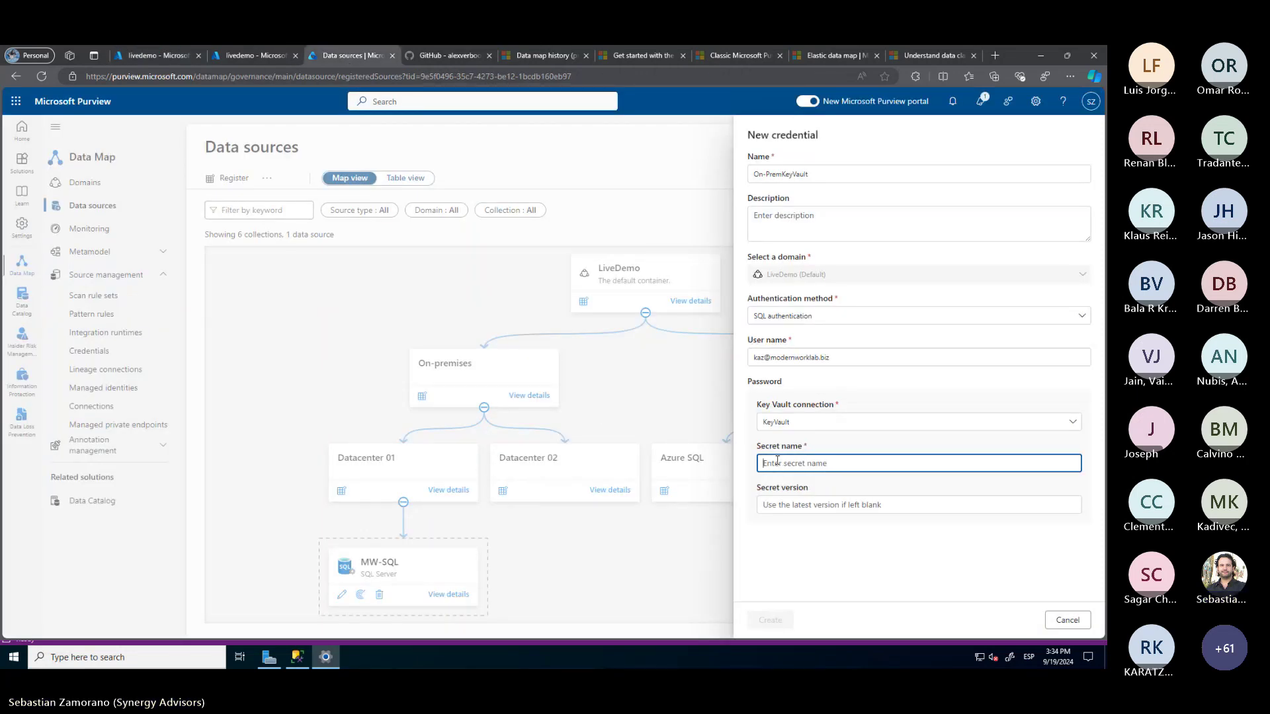
key(ctrl+v)
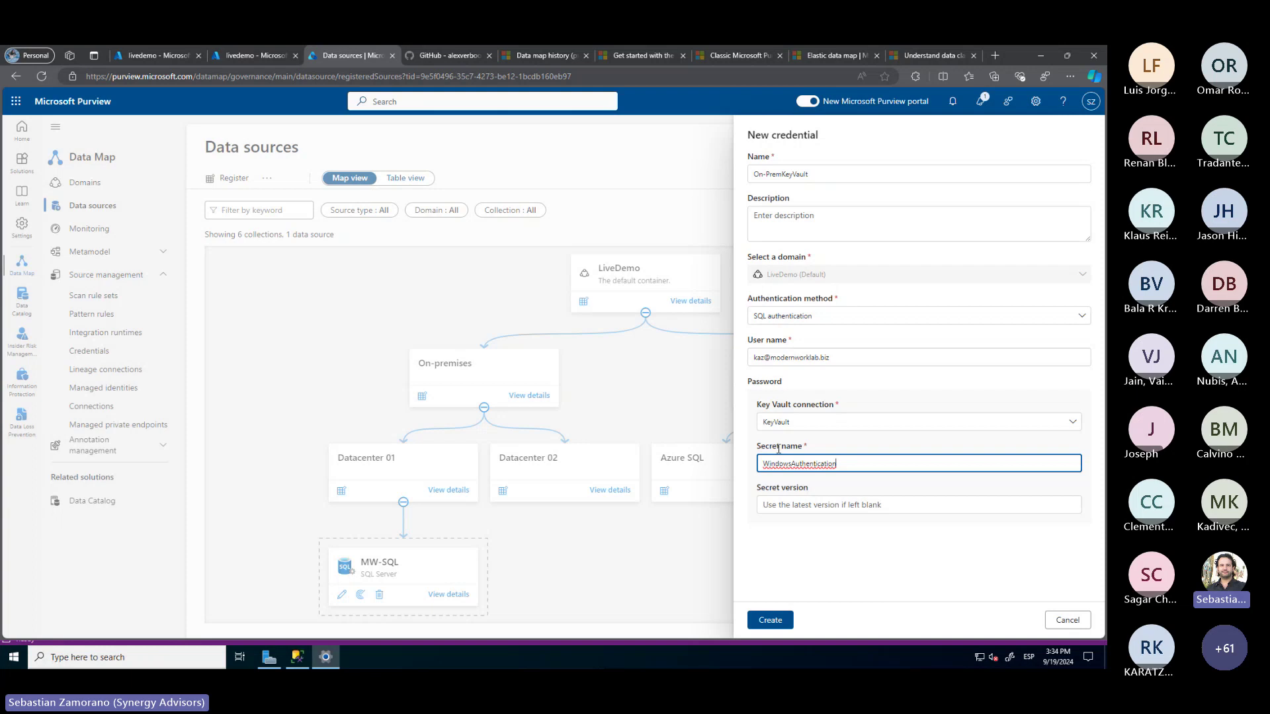
click(771, 621)
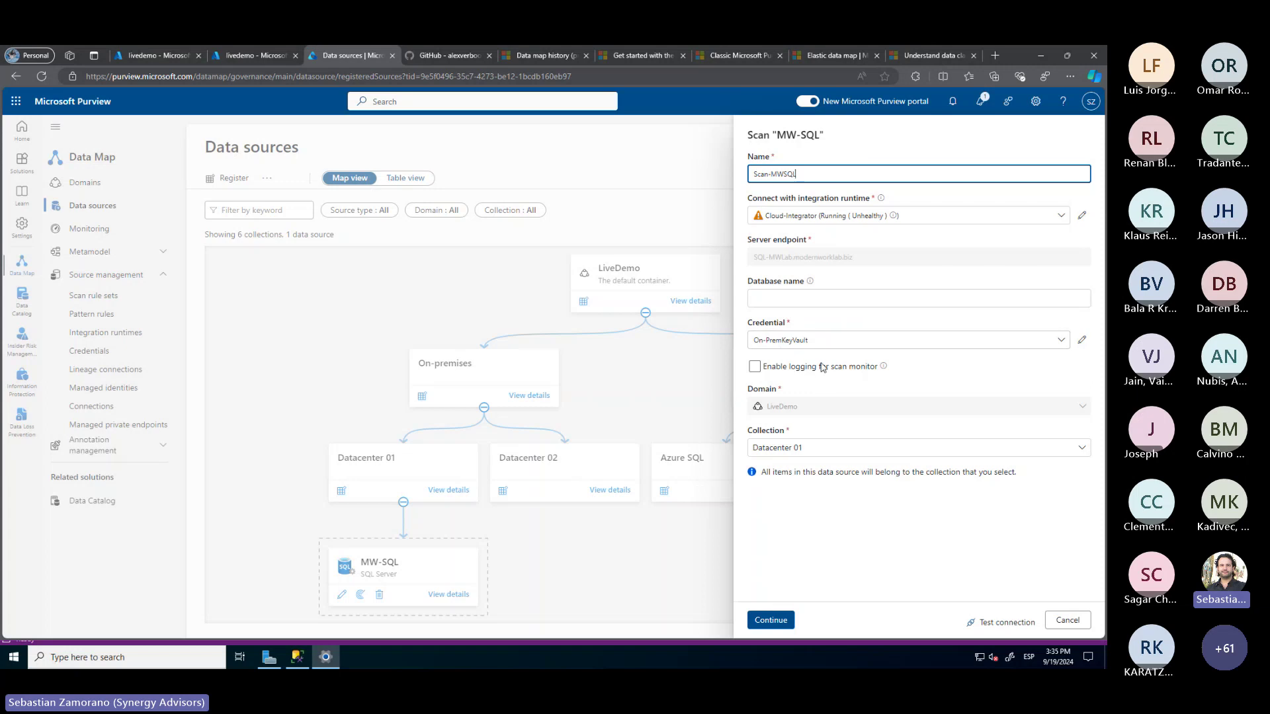
Enable scan-monitor logging, test the connection, and review the error 3860 failure details
click(756, 368)
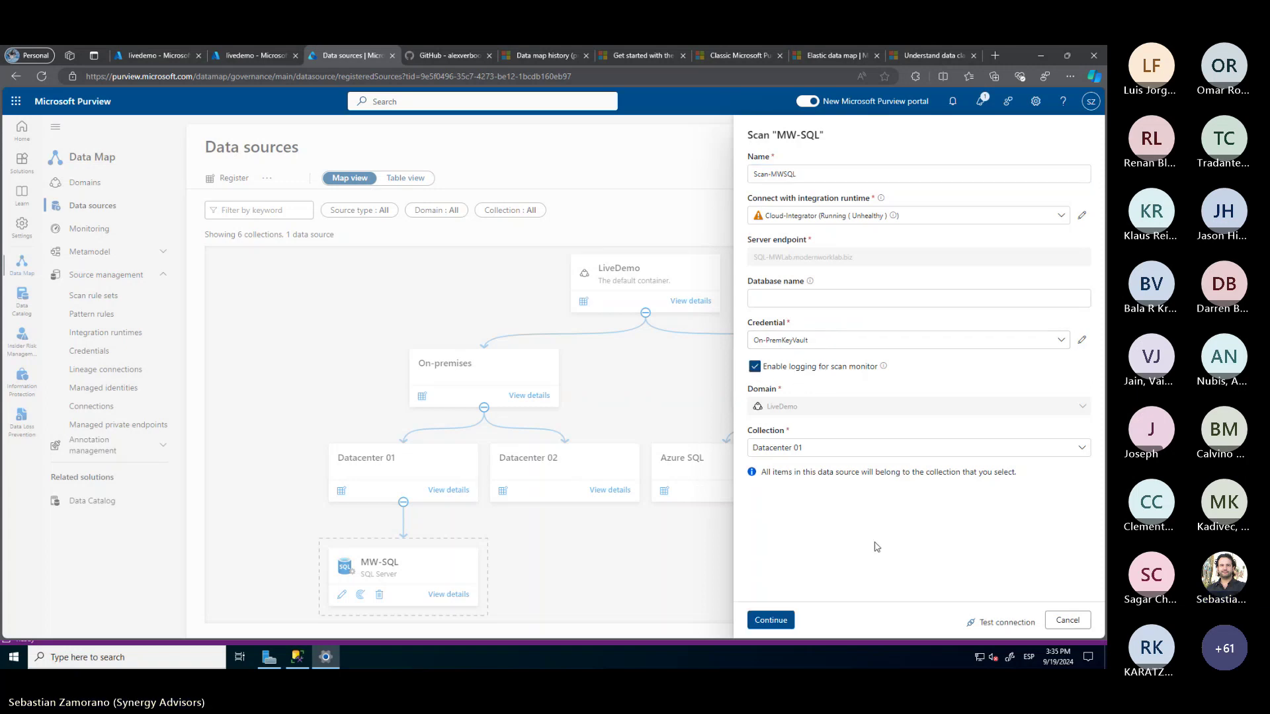
click(999, 622)
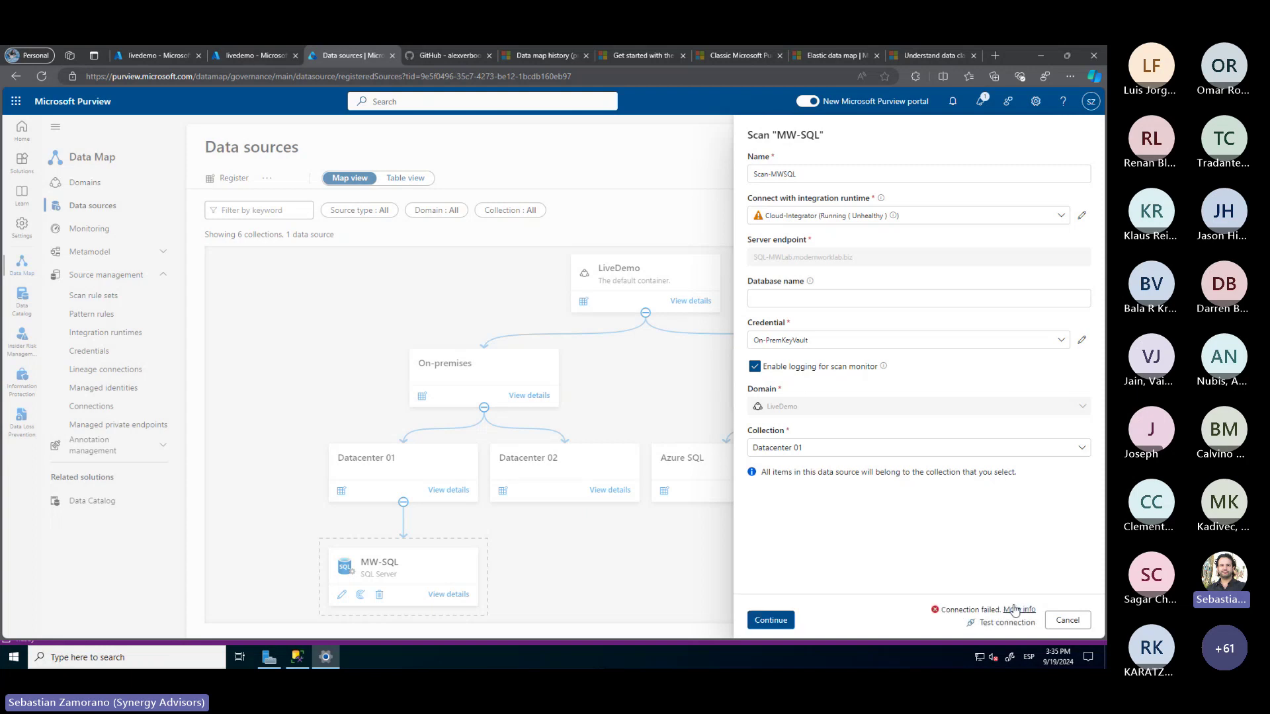
click(1014, 610)
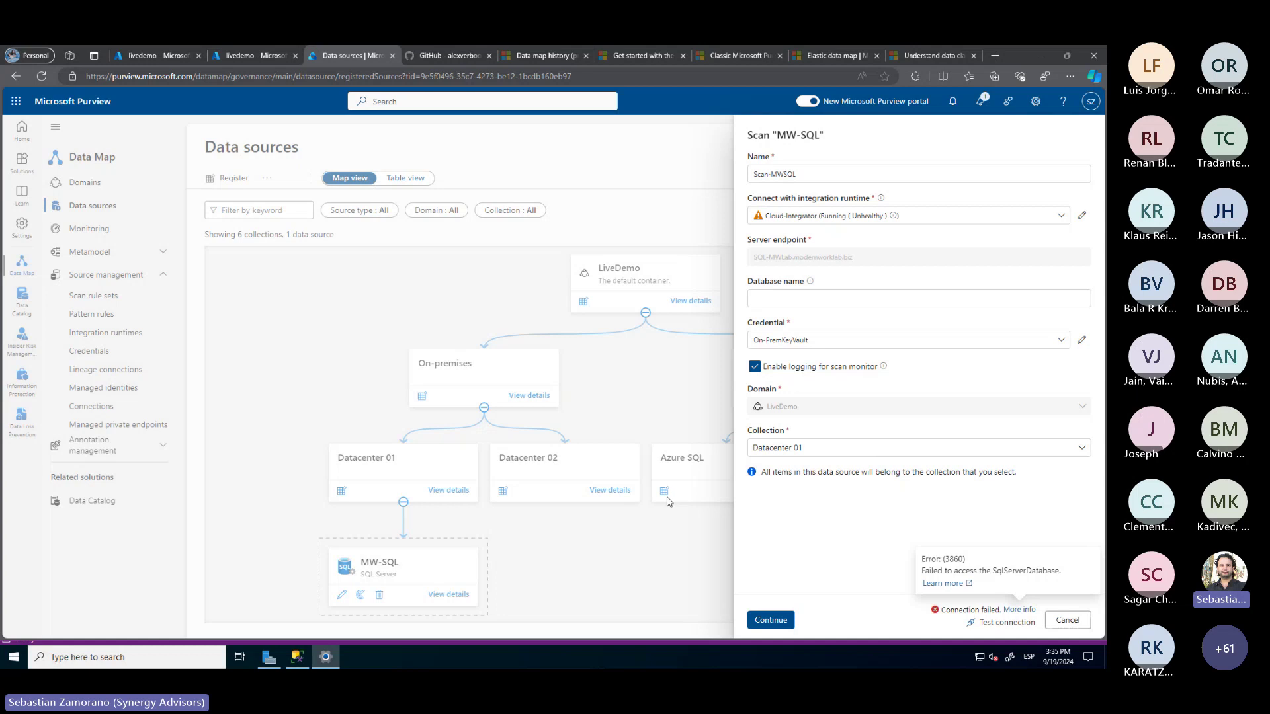
click(299, 659)
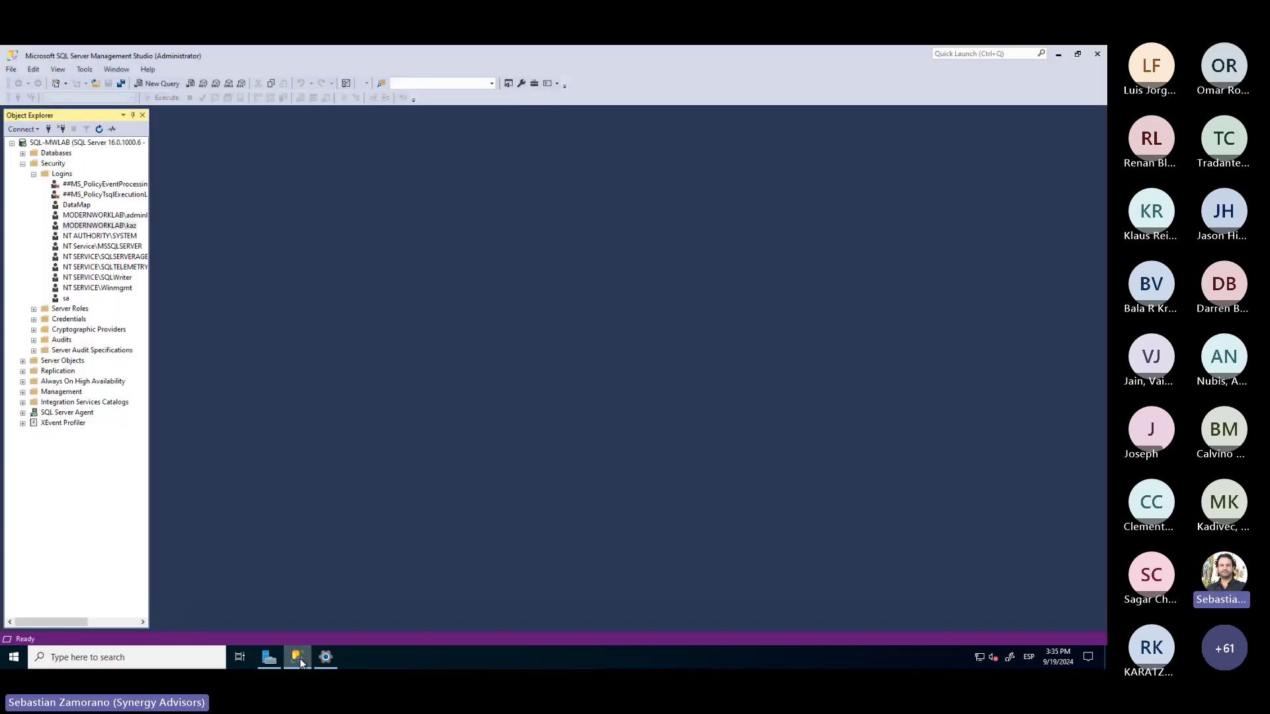
Start a new SQL Server-authenticated login LiveDemoAccount and enter and confirm its password
click(67, 174)
right_click(67, 174)
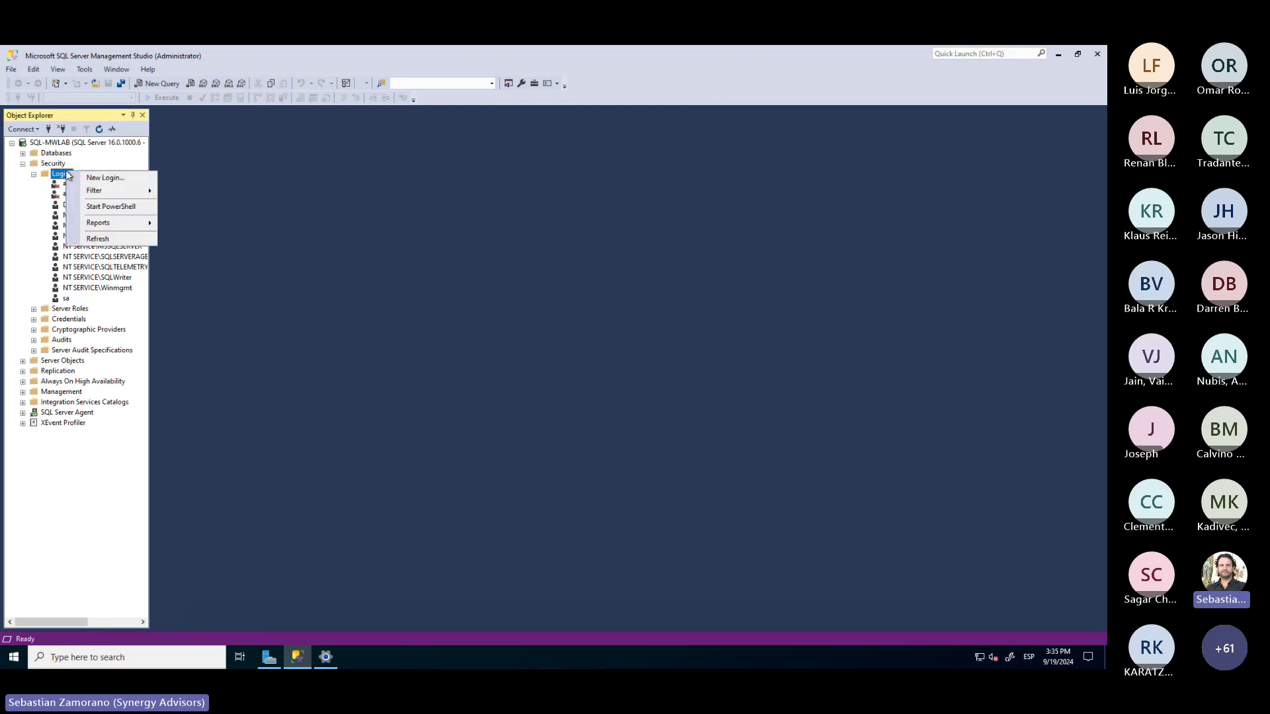
click(112, 179)
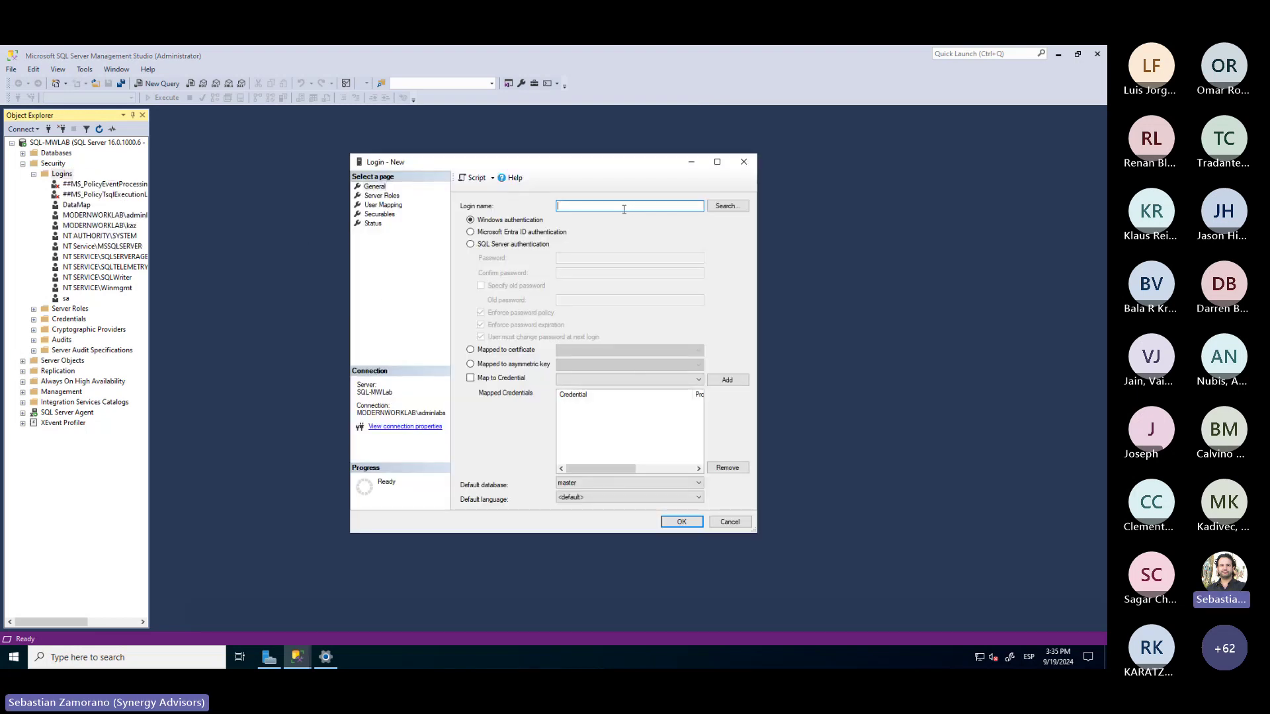
text(Live)
click(505, 245)
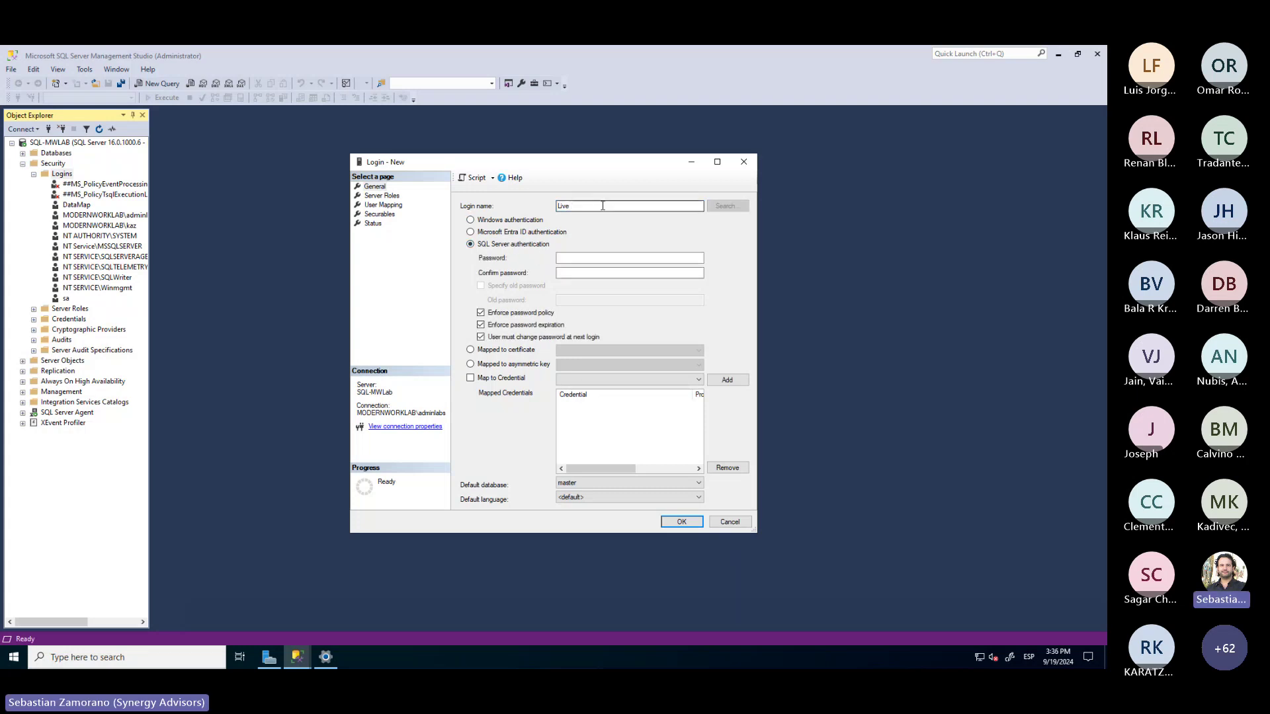
text(DemoAccount)
click(565, 259)
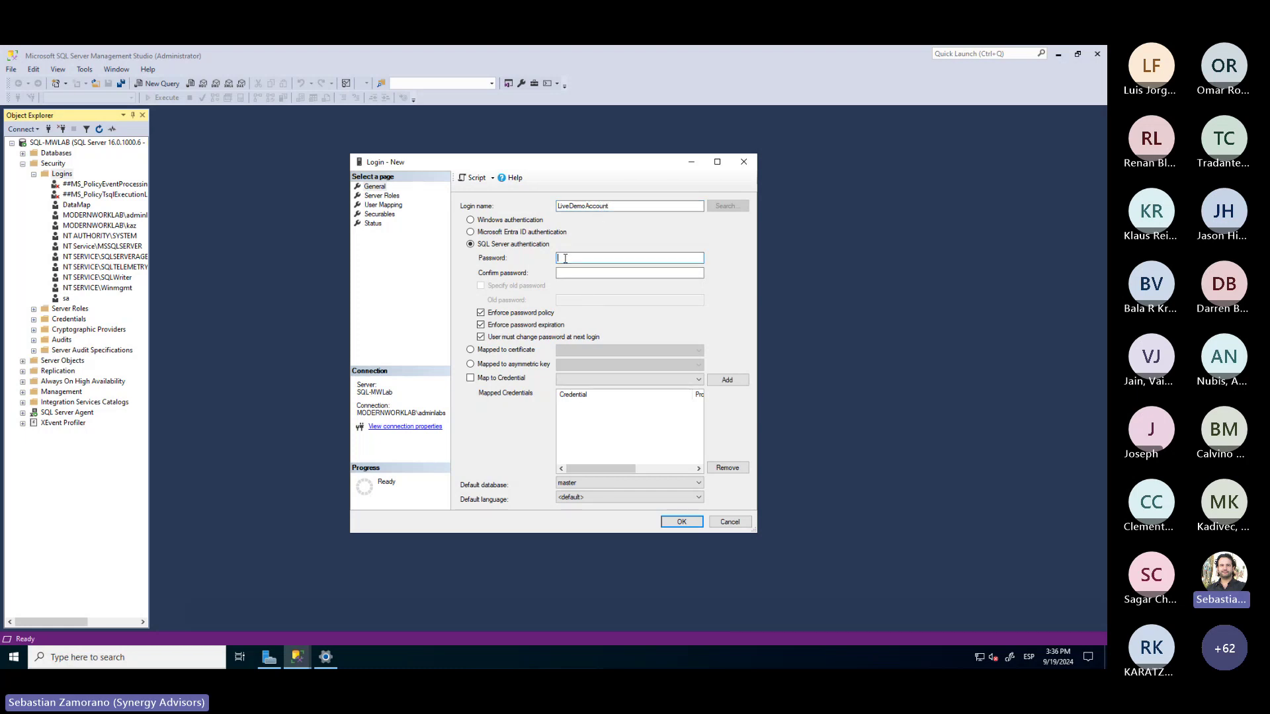
text(••••••••••••••)
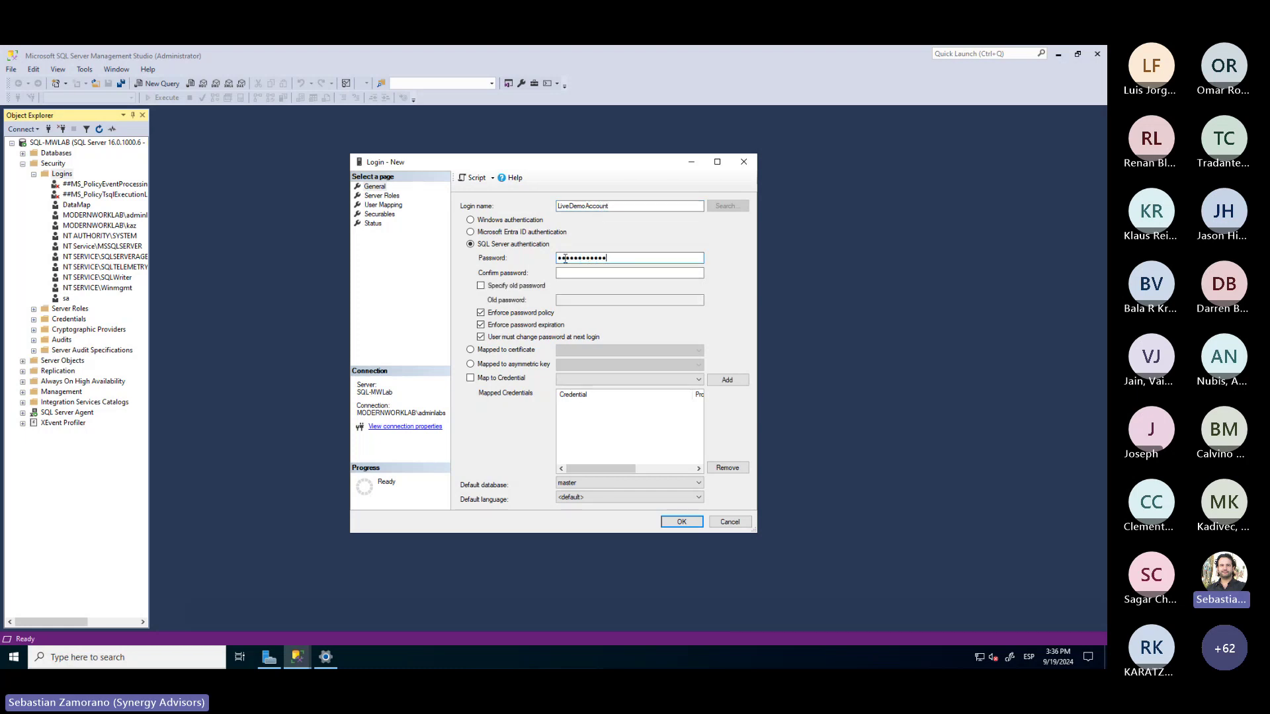
key(Tab)
text(•)
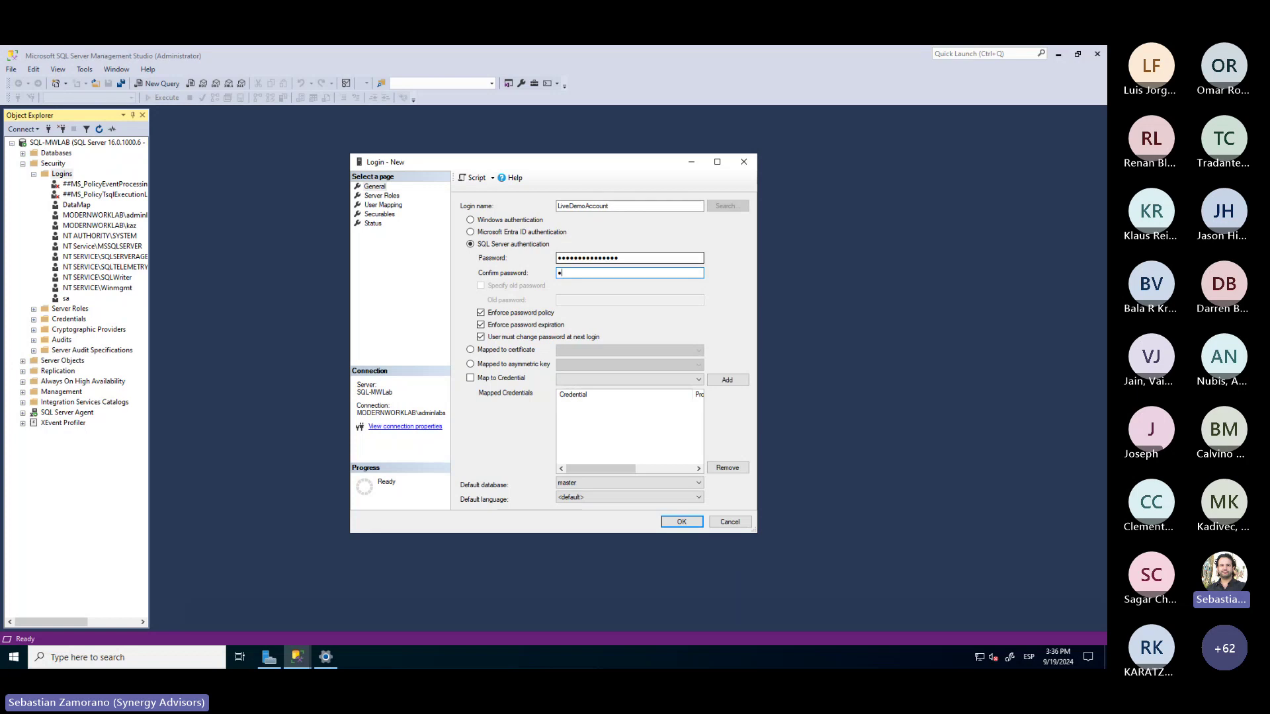
text(•••••••••••••)
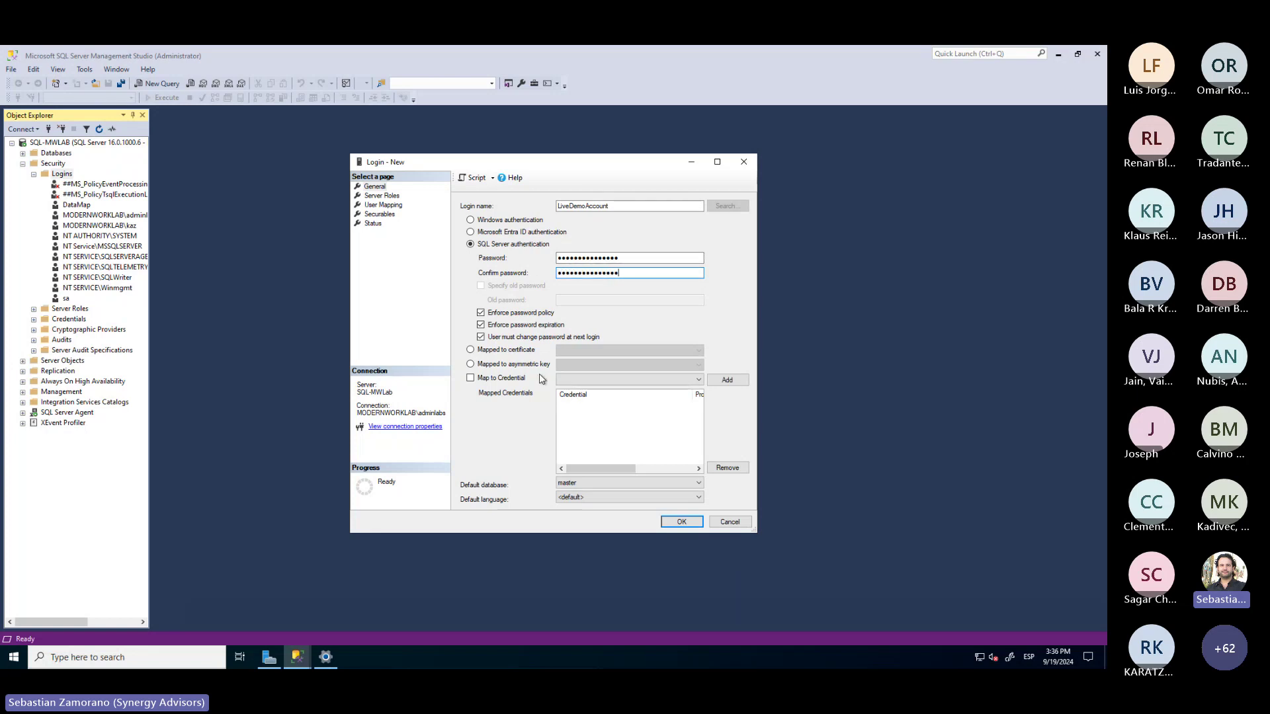
Disable password change and expiration, map AdventureWorks2022 with db_datareader, and save the login
click(481, 338)
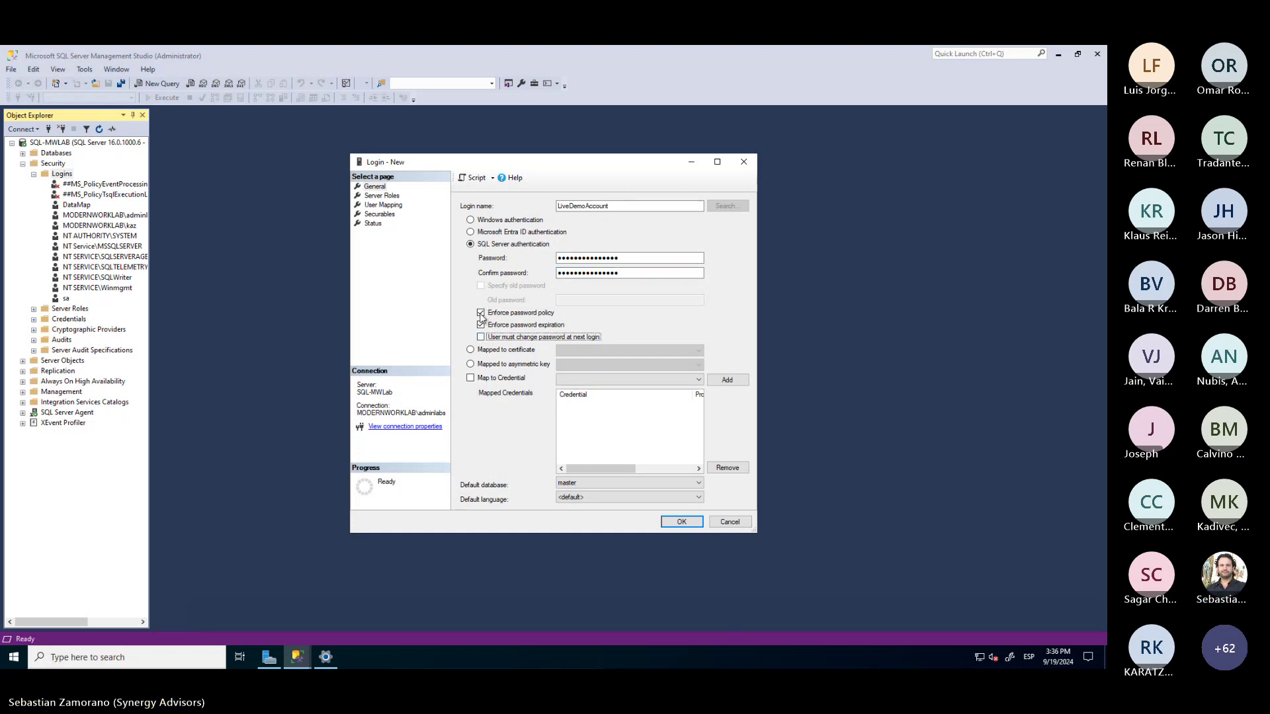
click(495, 326)
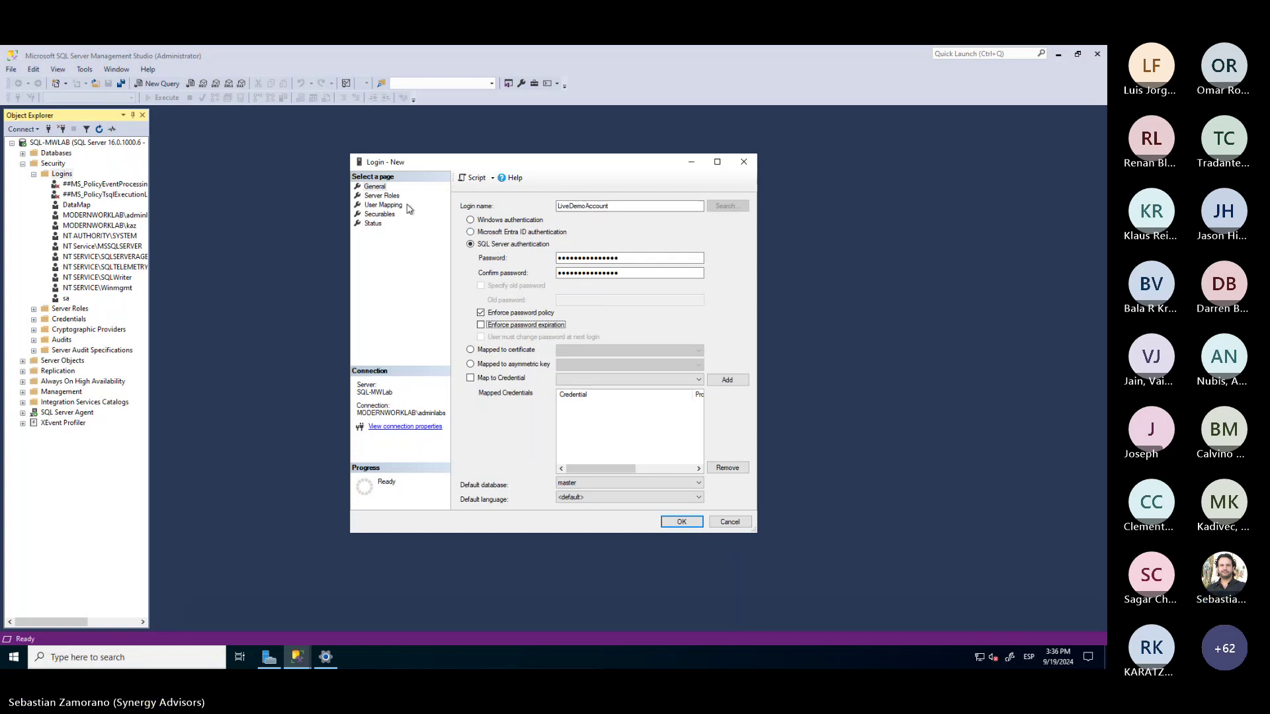
click(383, 206)
click(474, 227)
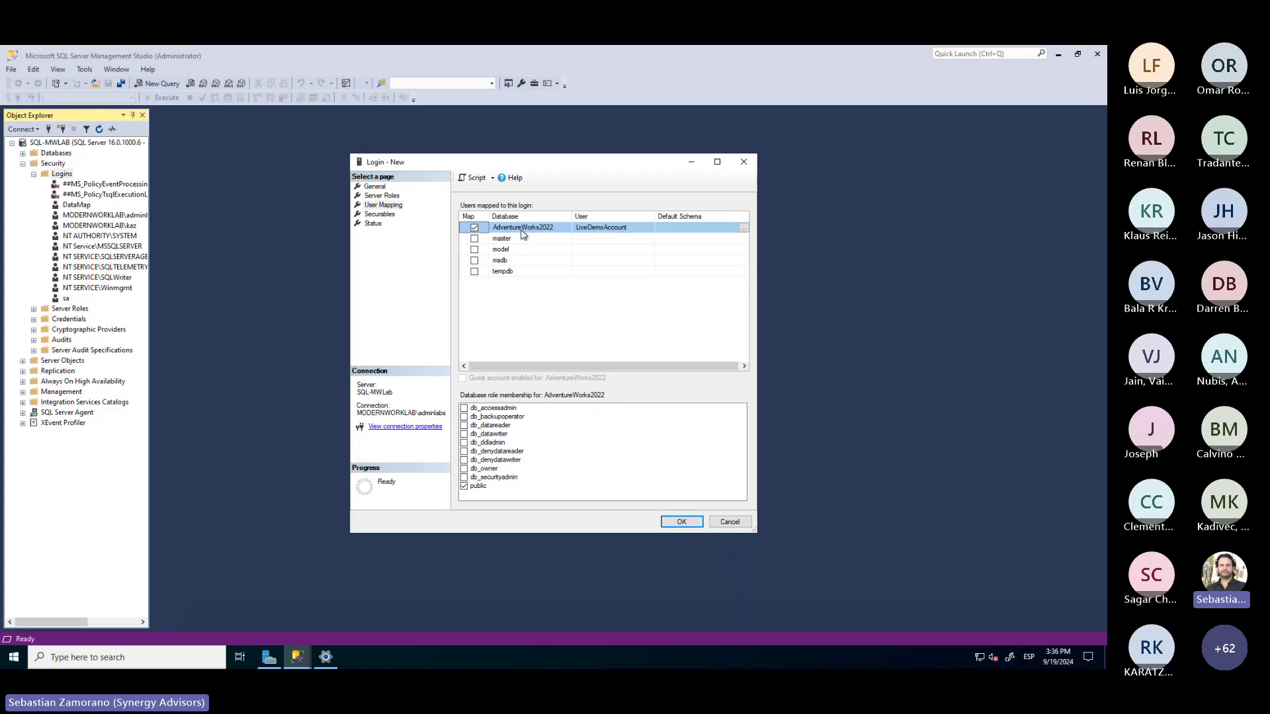
drag(683, 523, 433, 487)
click(465, 425)
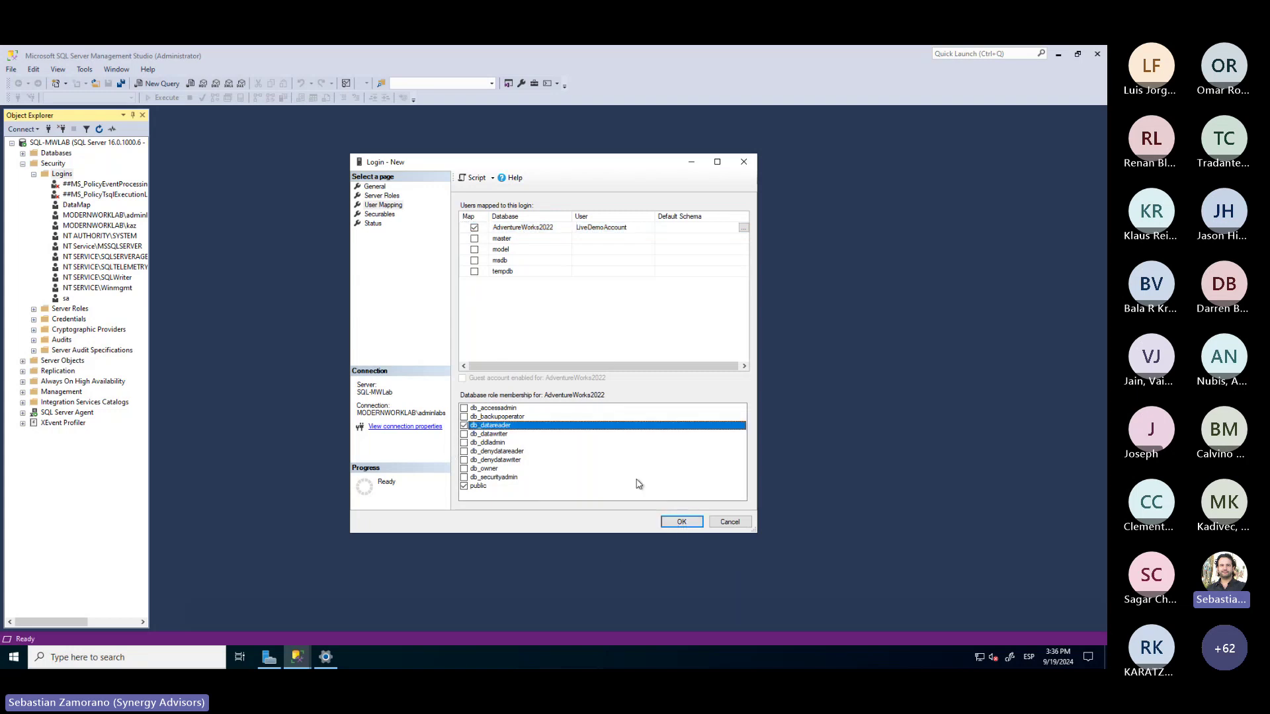
click(682, 523)
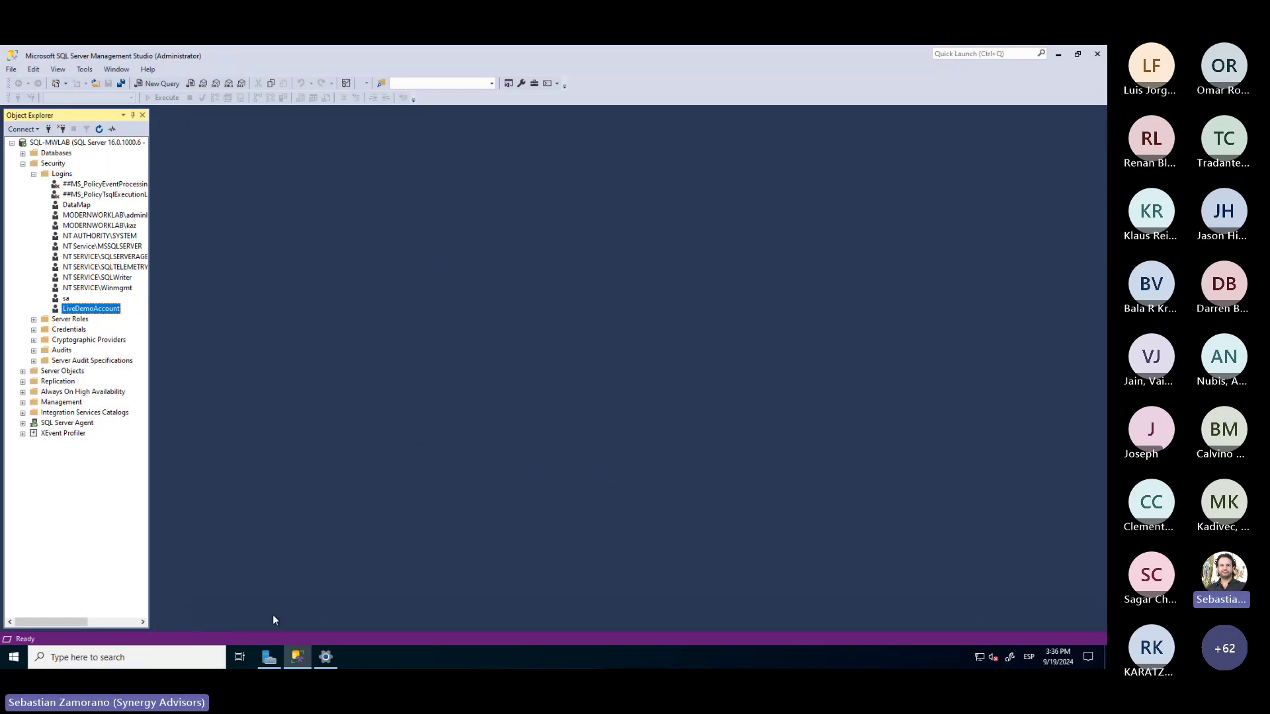
Check the full device name SQL-MWLab.modernworklab.biz in Settings, then return to Purview
click(325, 657)
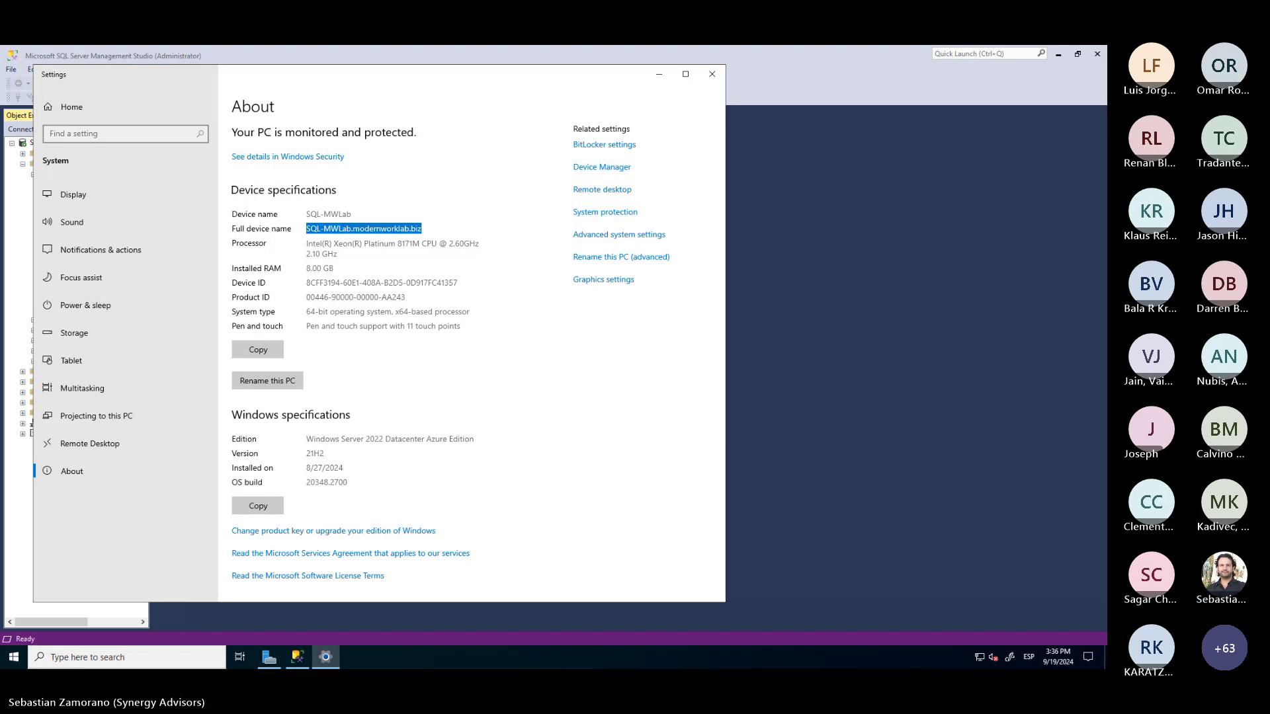
key(alt+Tab)
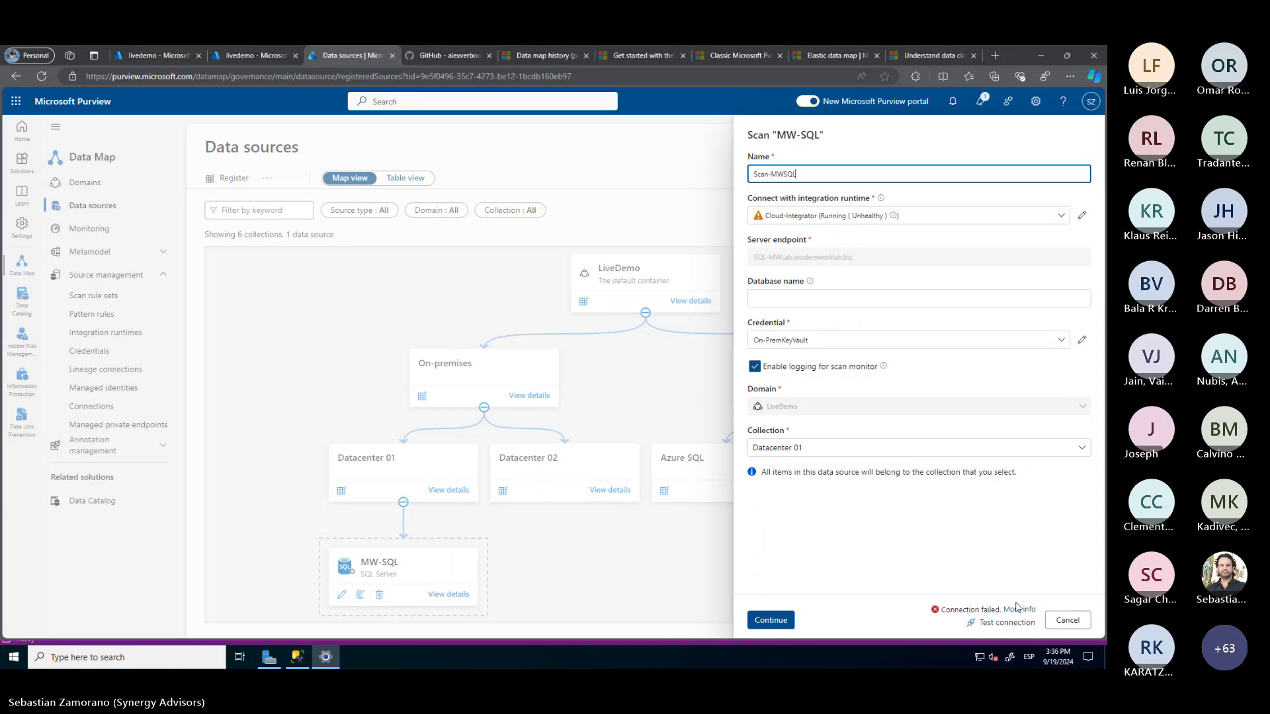
Cancel the MW-SQL scan setup and start a new credential named SQLAuthentication
click(1066, 620)
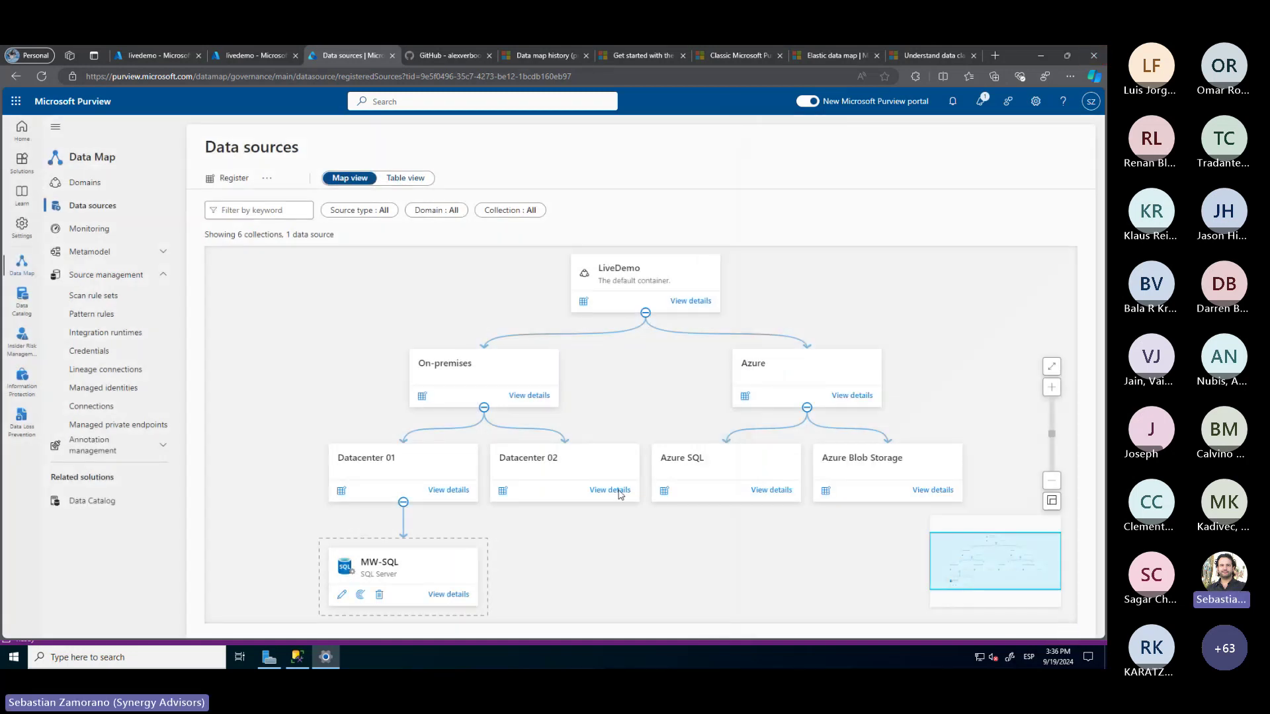
click(99, 351)
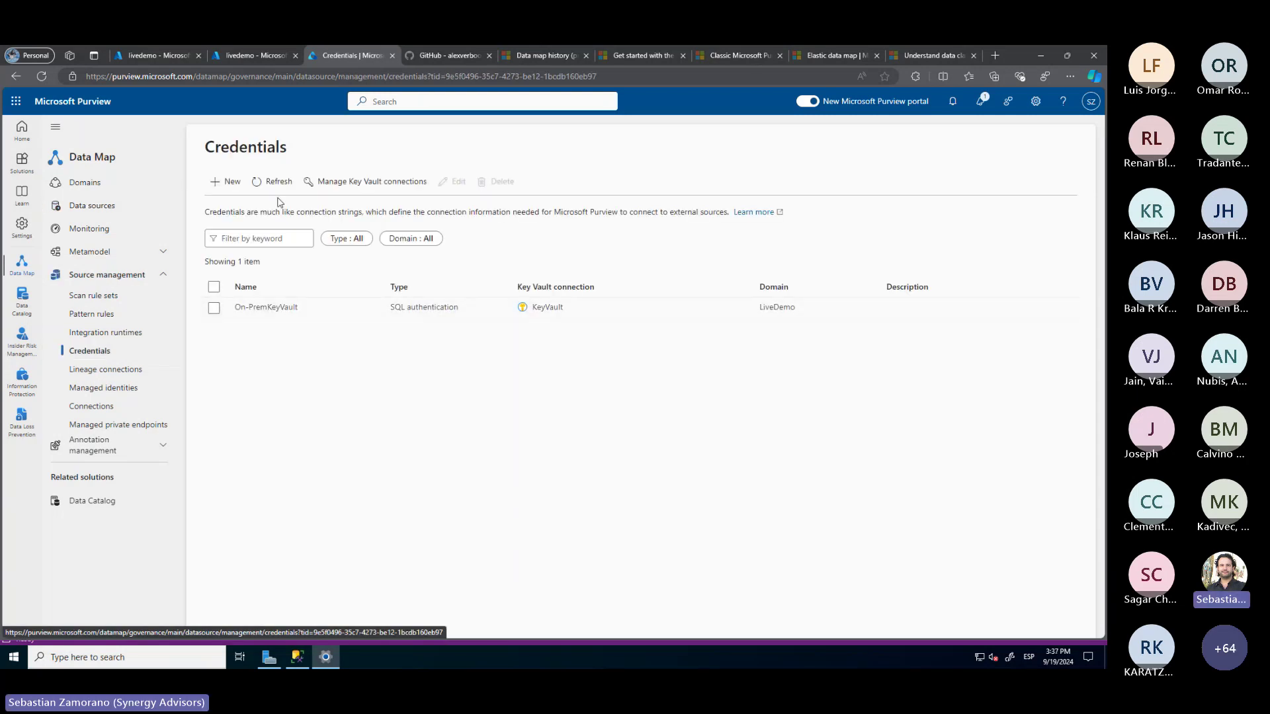
click(225, 182)
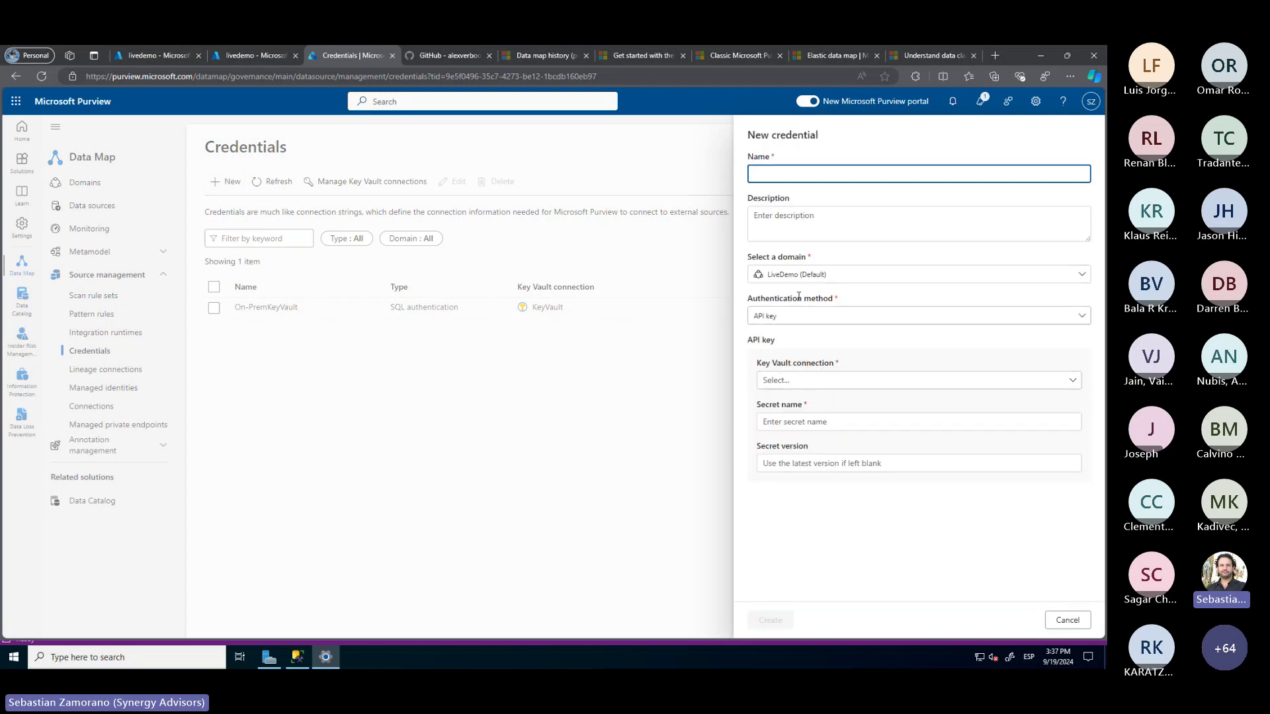
click(781, 174)
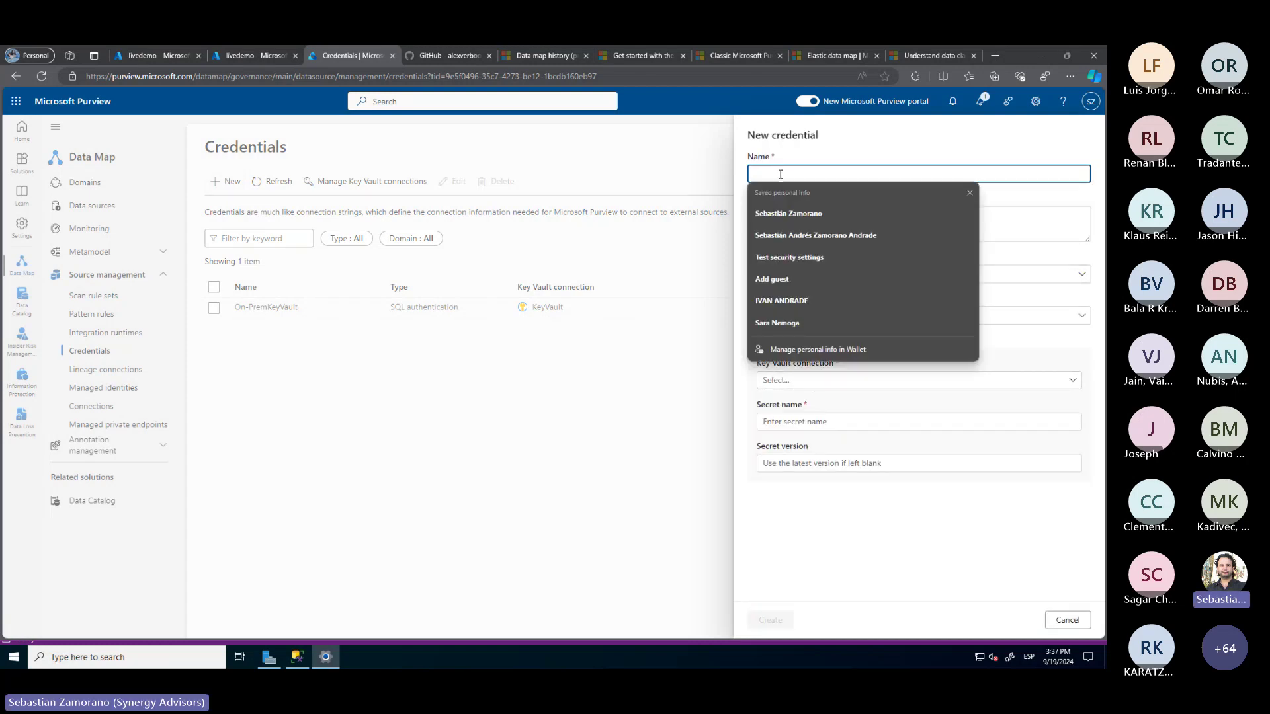
text(SQL Authentica)
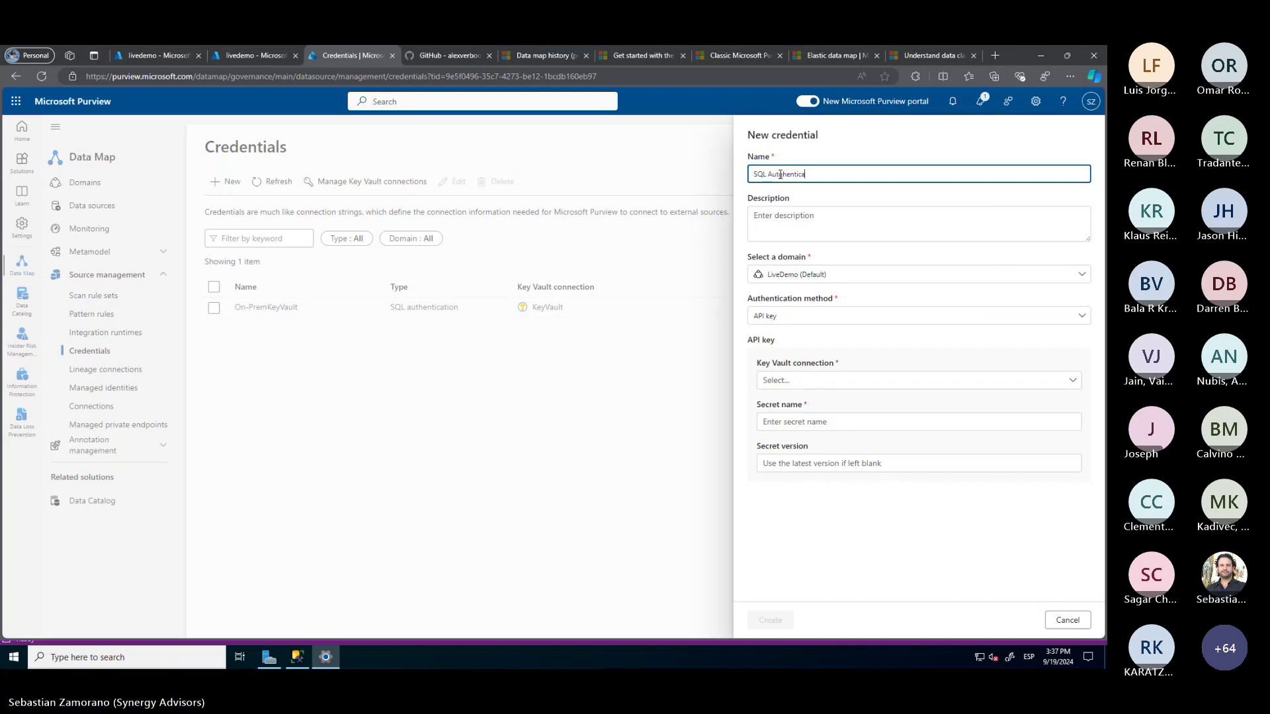
text(tion)
click(781, 174)
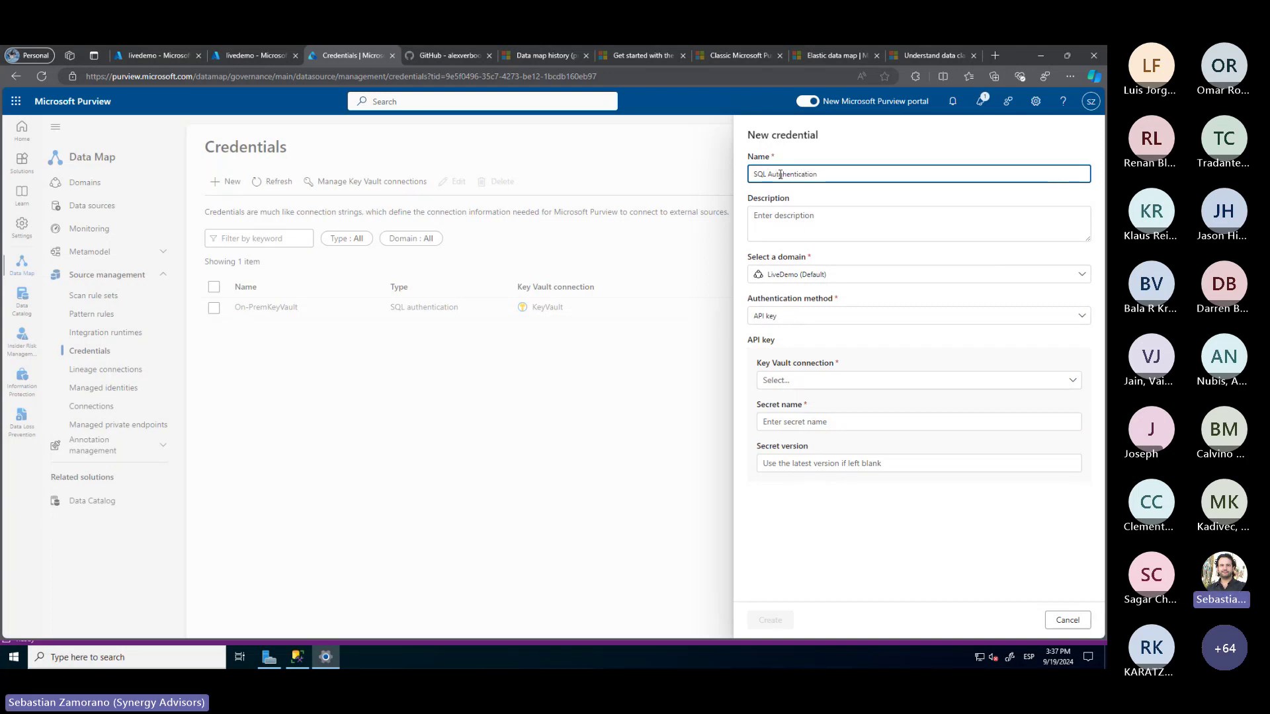
text(g)
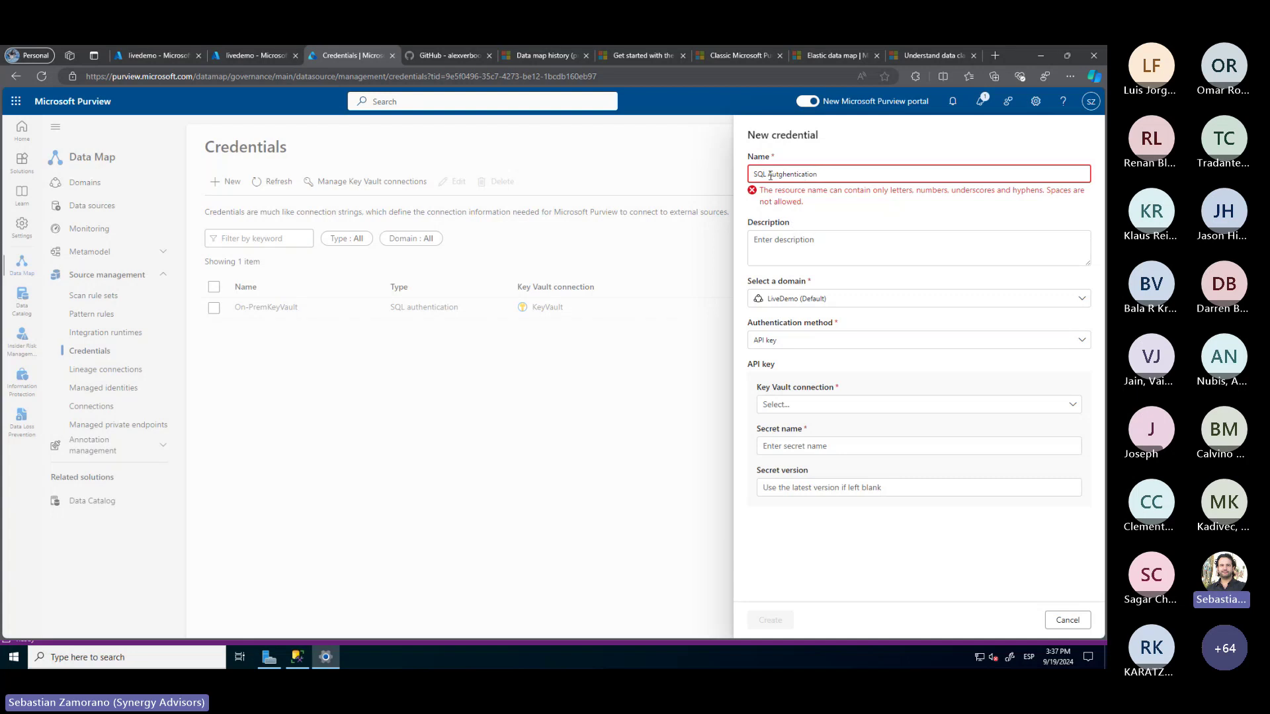
triple_click(770, 175)
click(770, 175)
key(BackSpace)
click(781, 175)
key(BackSpace)
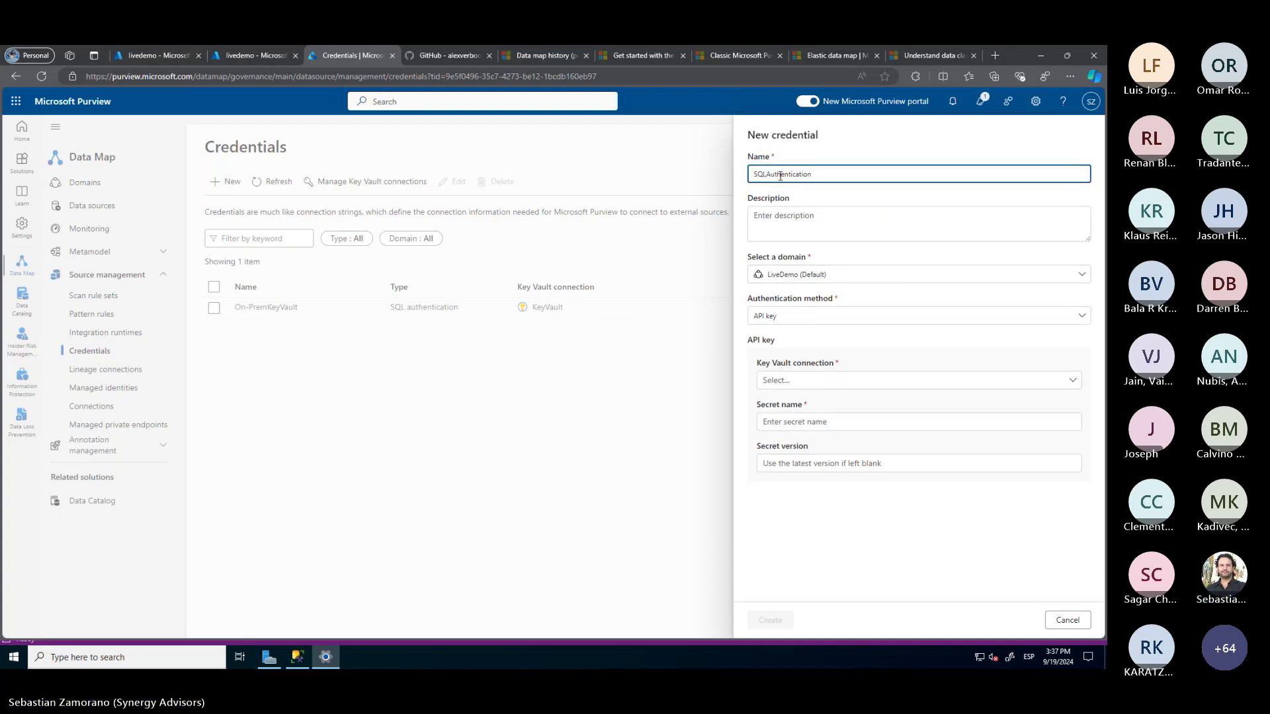
Set the credential to SQL authentication with user name LiveDemoAccount
click(820, 316)
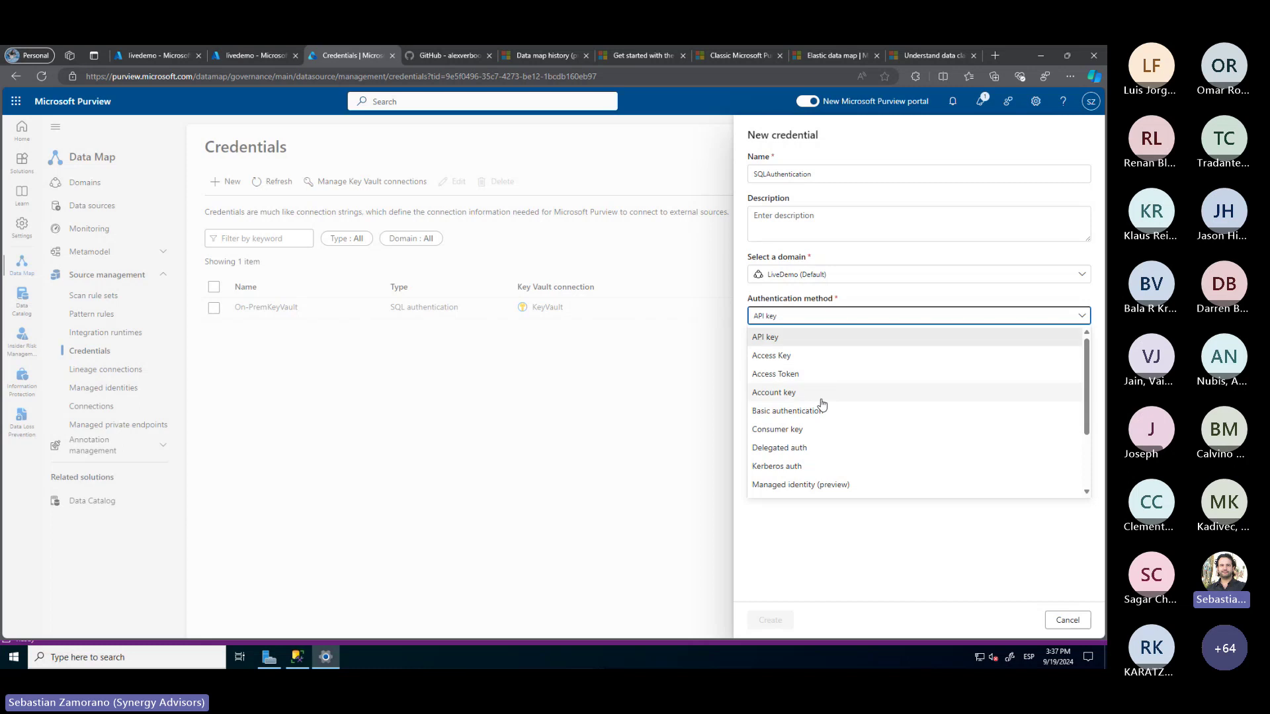
scroll(822, 402, down, 2)
click(797, 450)
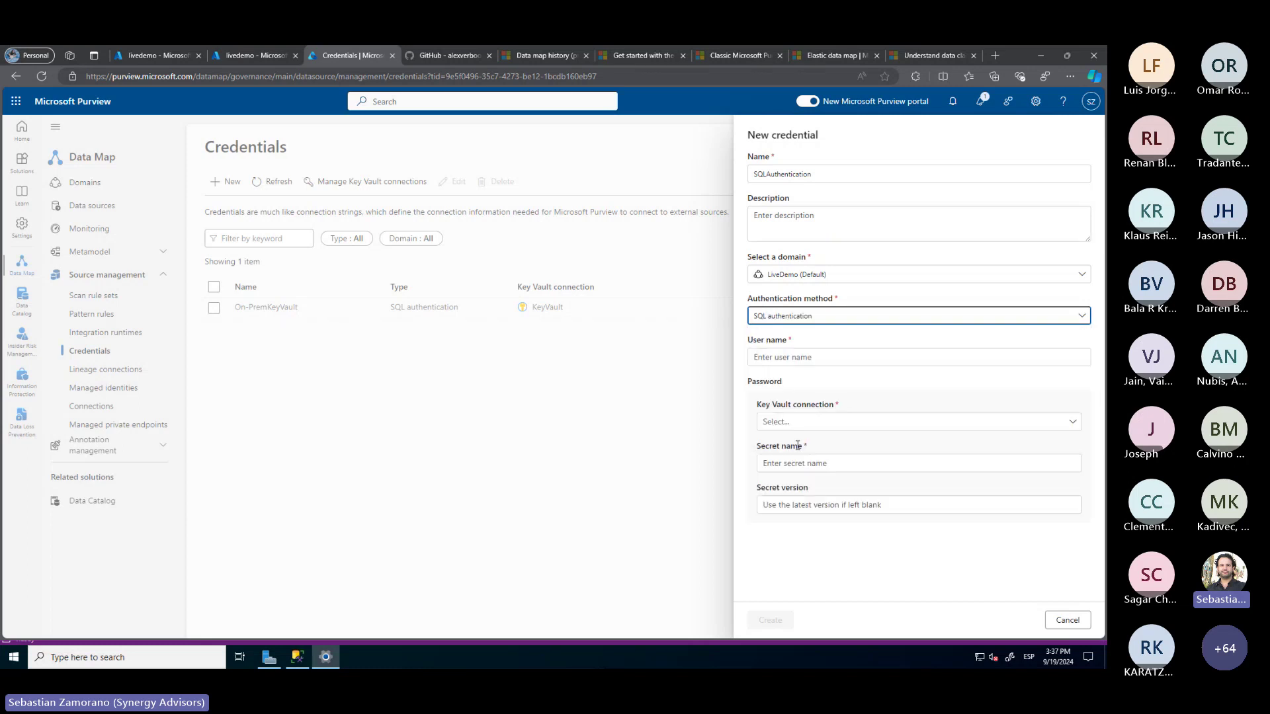
click(780, 358)
text(L)
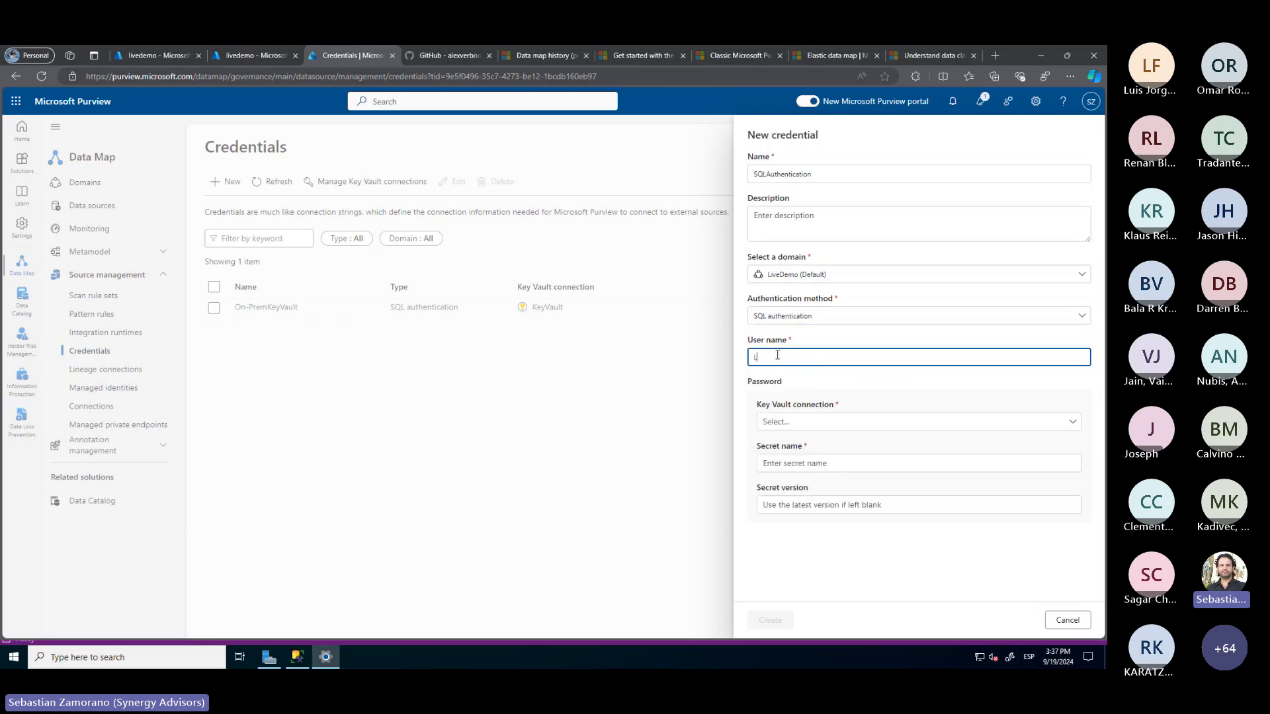
text(iveDemoAccount)
key(alt+Tab)
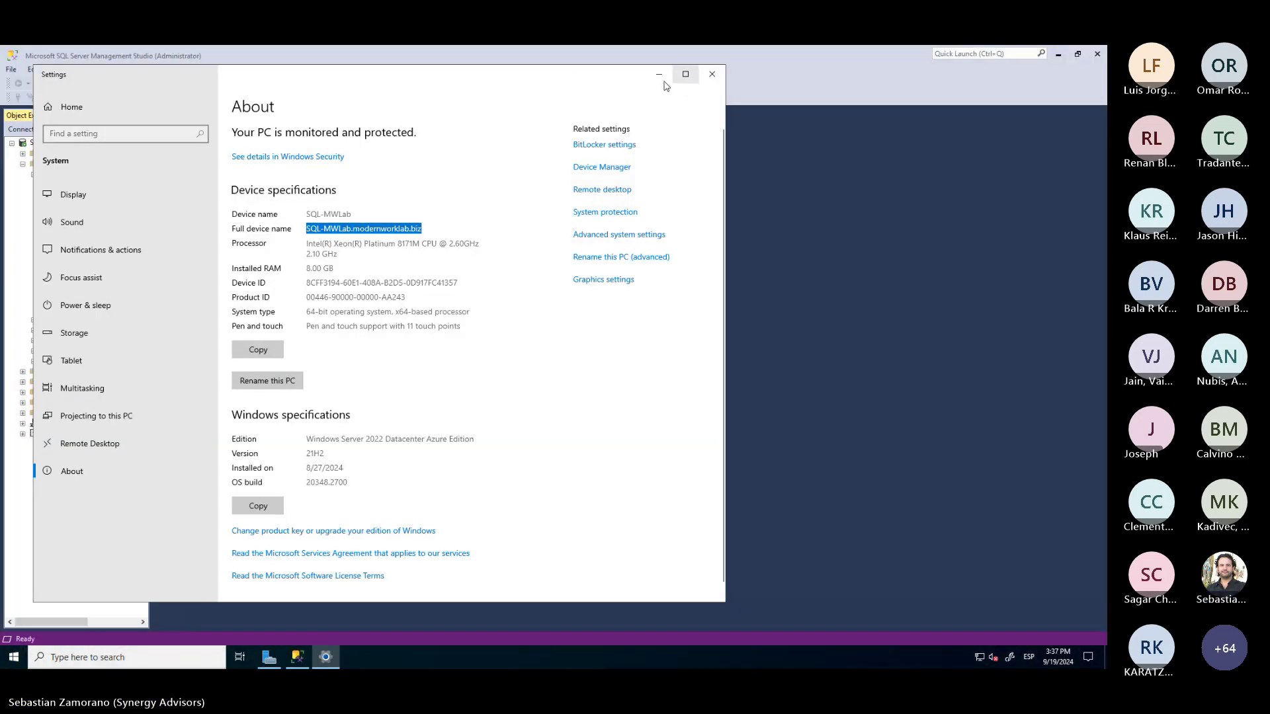
click(170, 49)
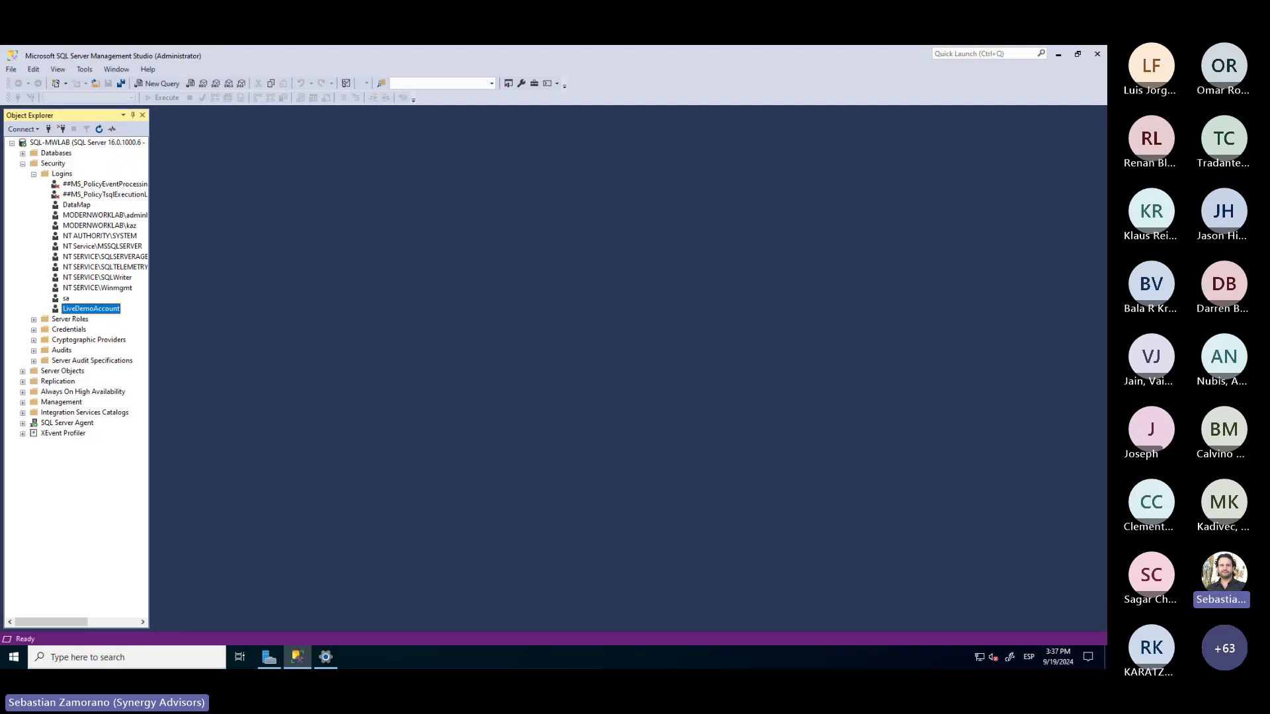
Use the KeyVault connection for the SQLAuthentication credential's password
key(alt+Tab)
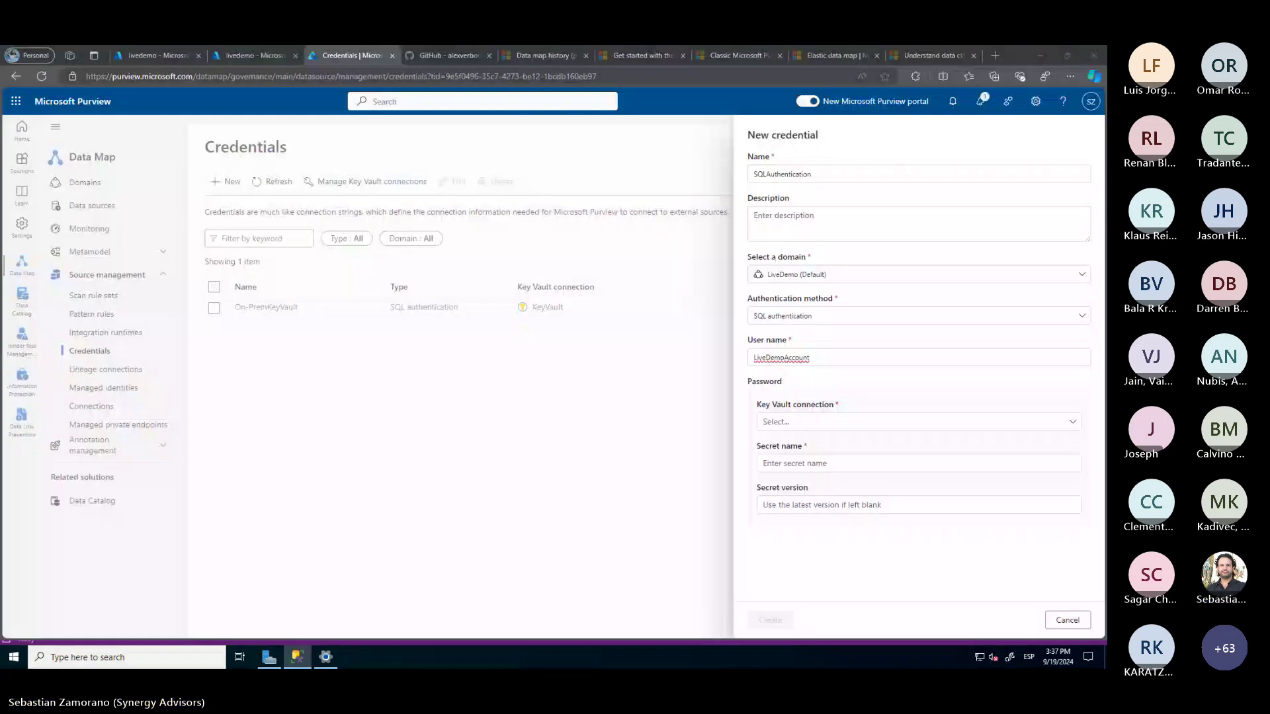
click(777, 173)
click(821, 421)
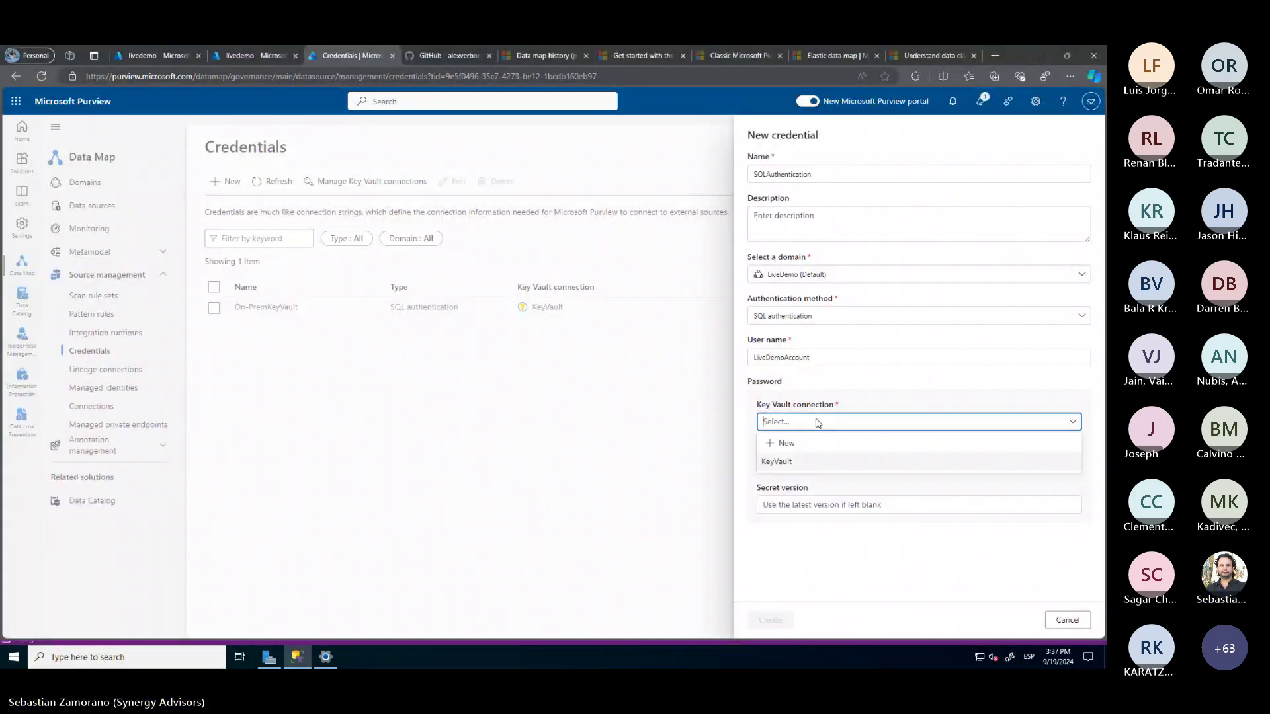
click(791, 459)
click(787, 466)
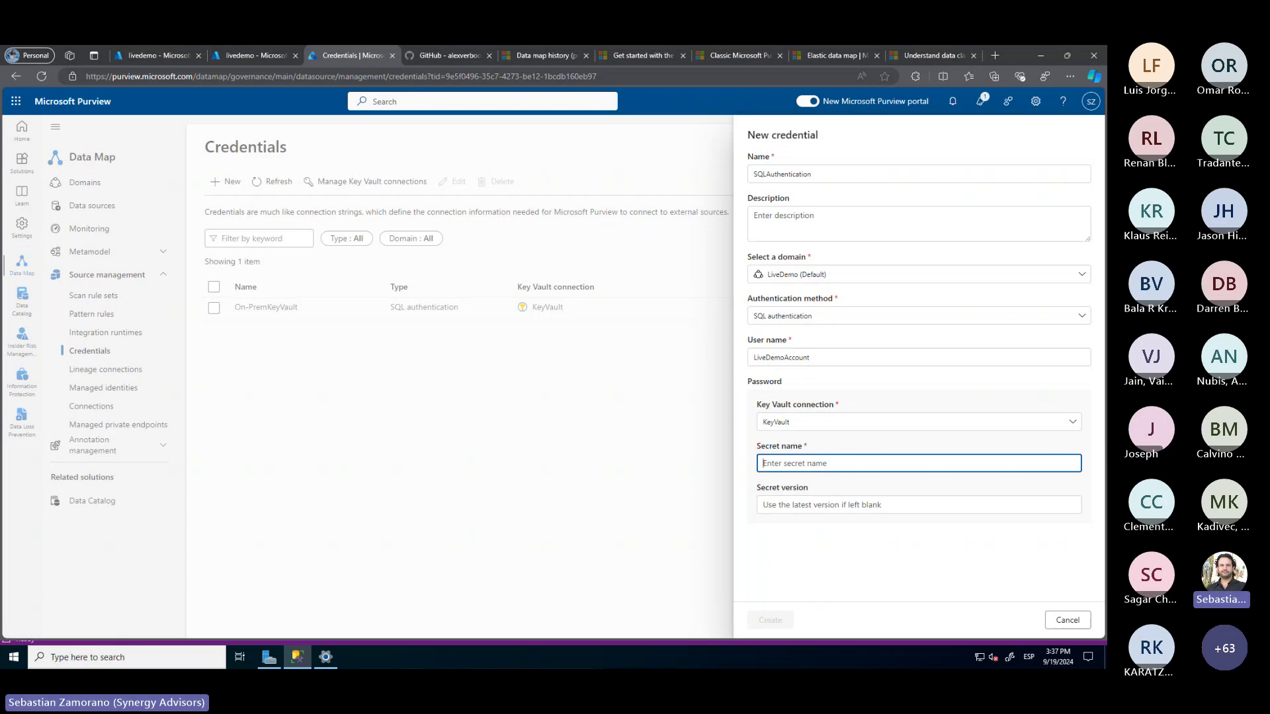
Copy the WindowsAuthentication secret name from the Key Vault secrets list and return to Purview
click(140, 56)
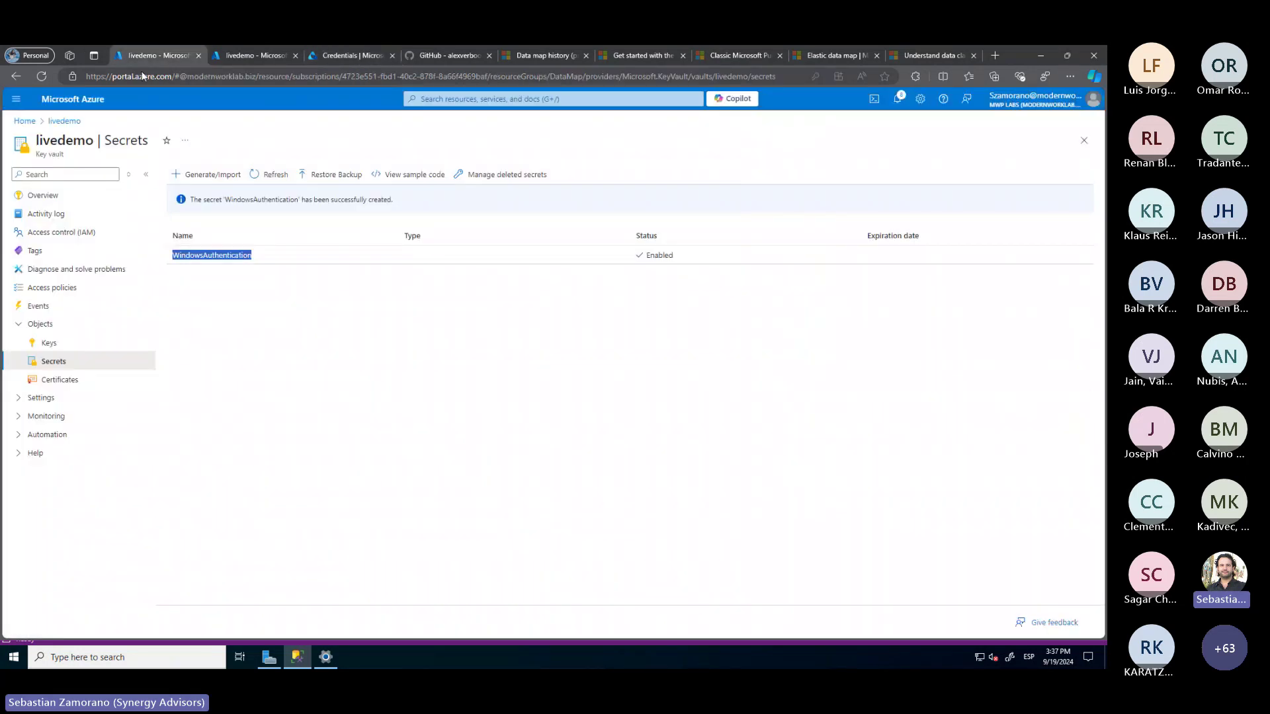
right_click(205, 258)
click(233, 266)
click(335, 61)
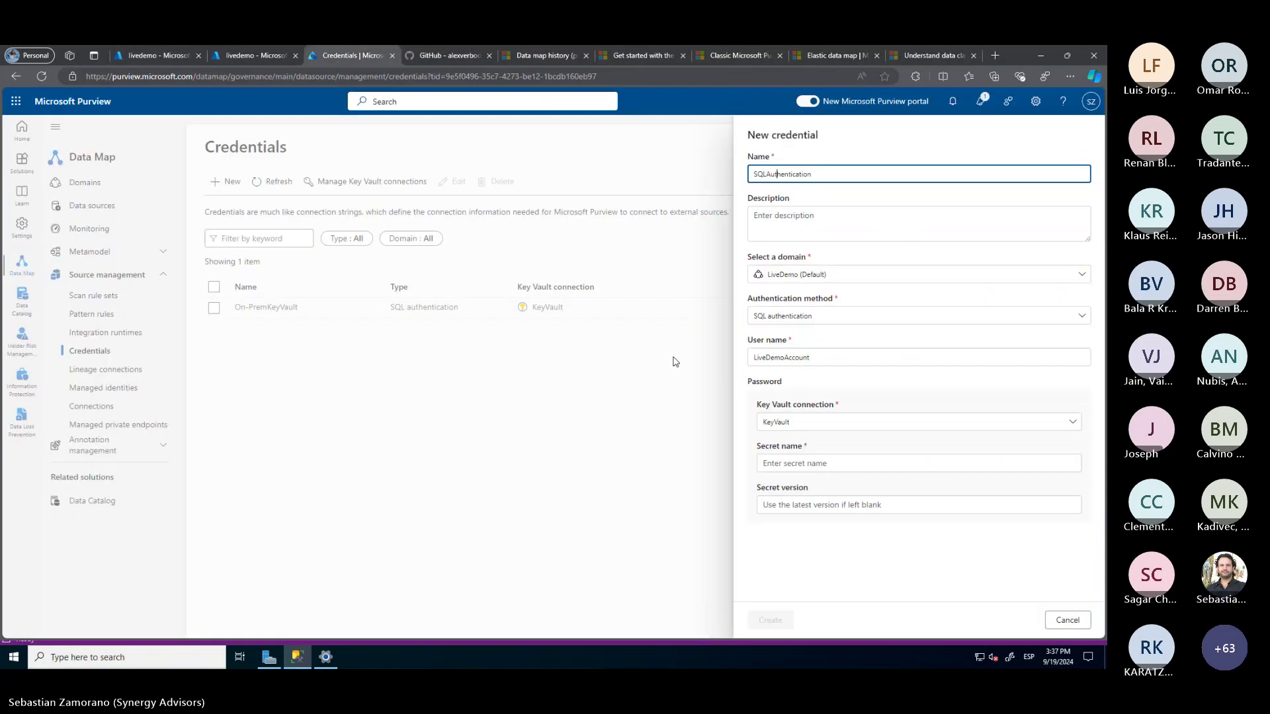
Enter WindowsAuthentication as the secret name and create the SQLAuthentication credential
click(788, 461)
key(ctrl+v)
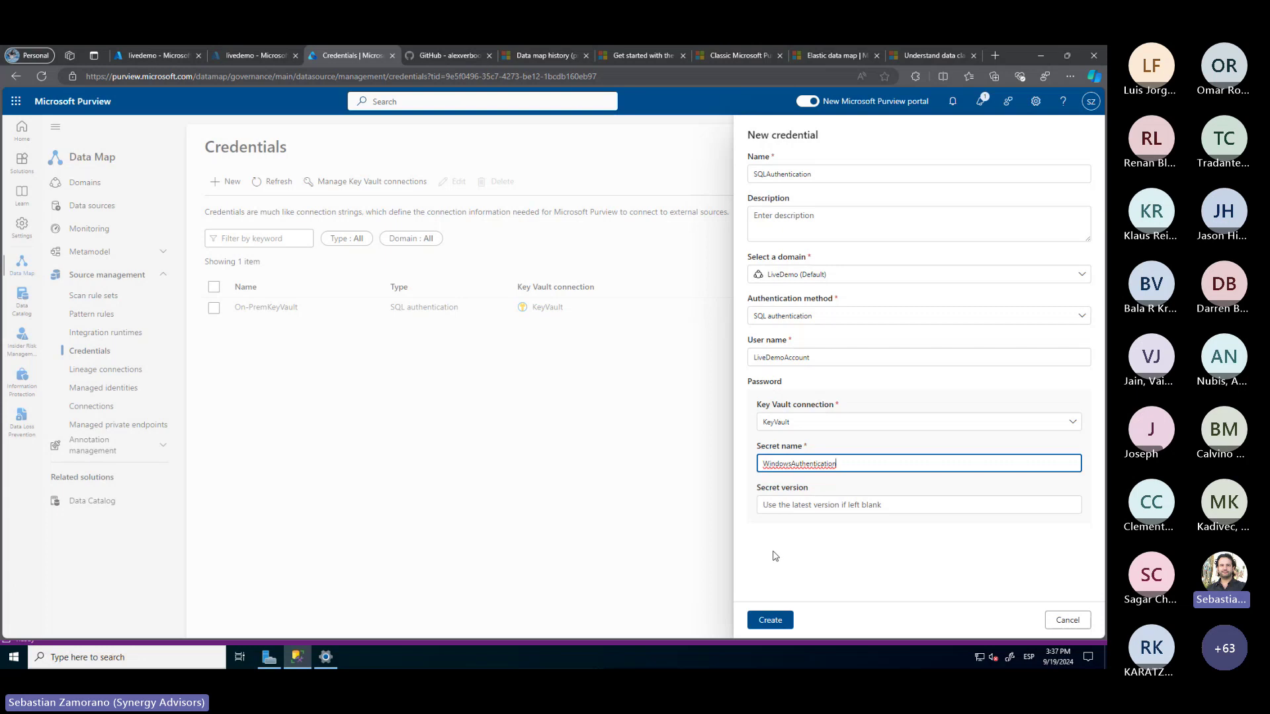
click(774, 623)
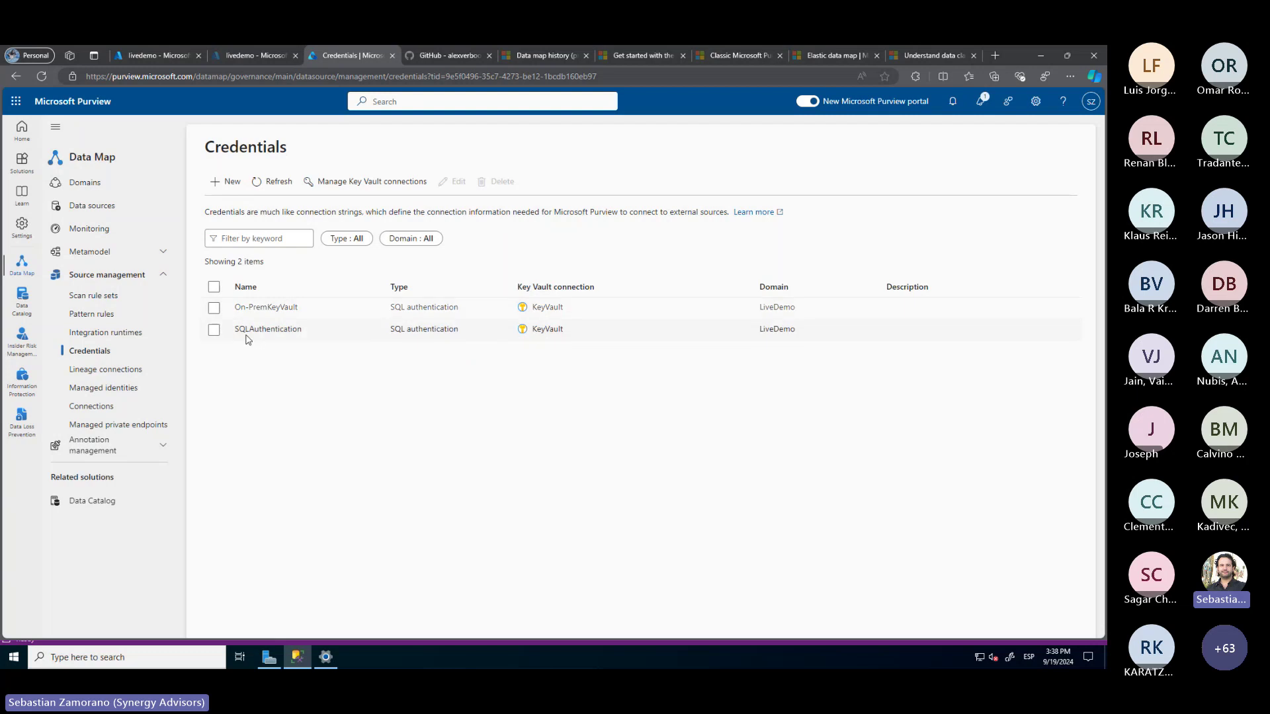
From the Data sources map, start a new MW-SQL scan using the Cloud-Integrator runtime
click(108, 217)
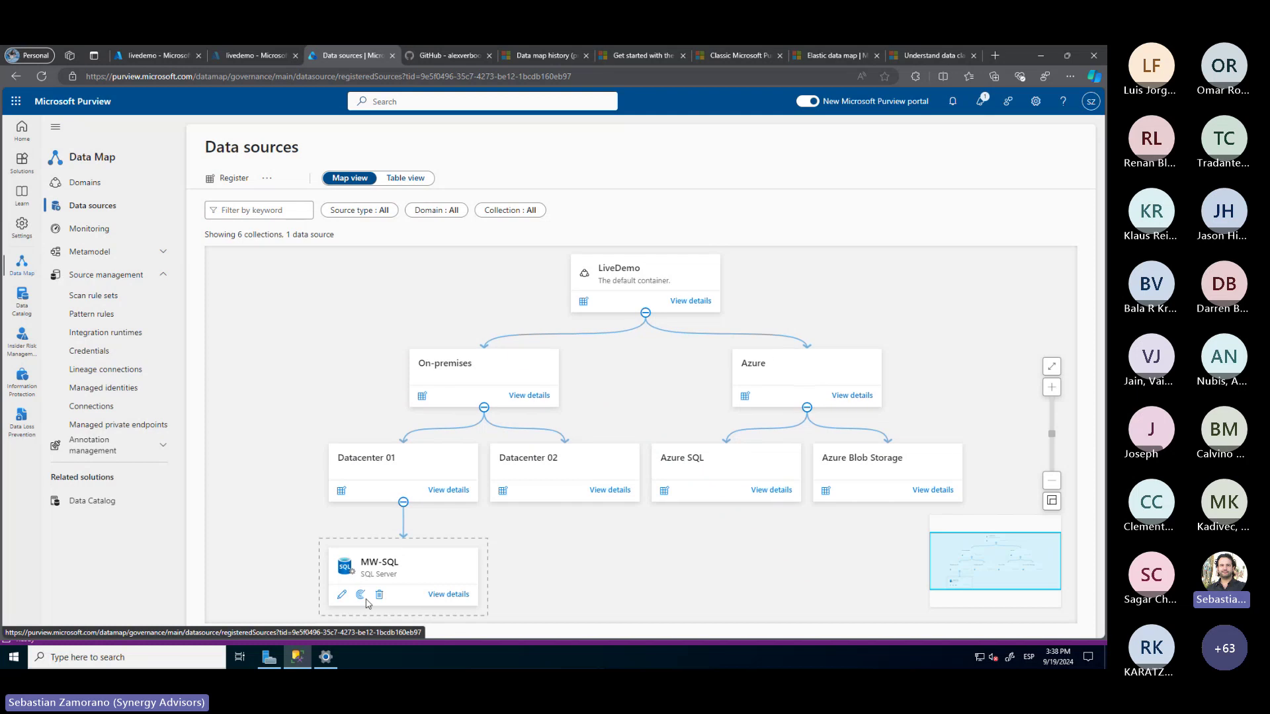
click(361, 595)
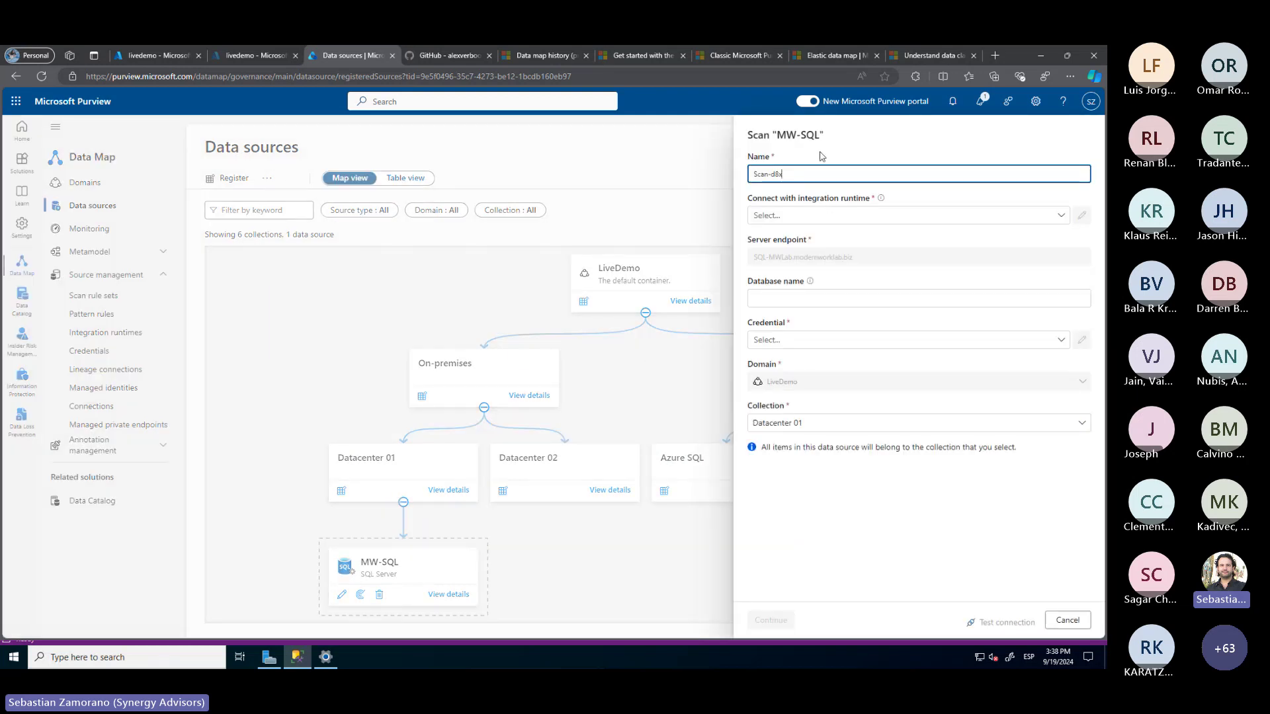
click(802, 216)
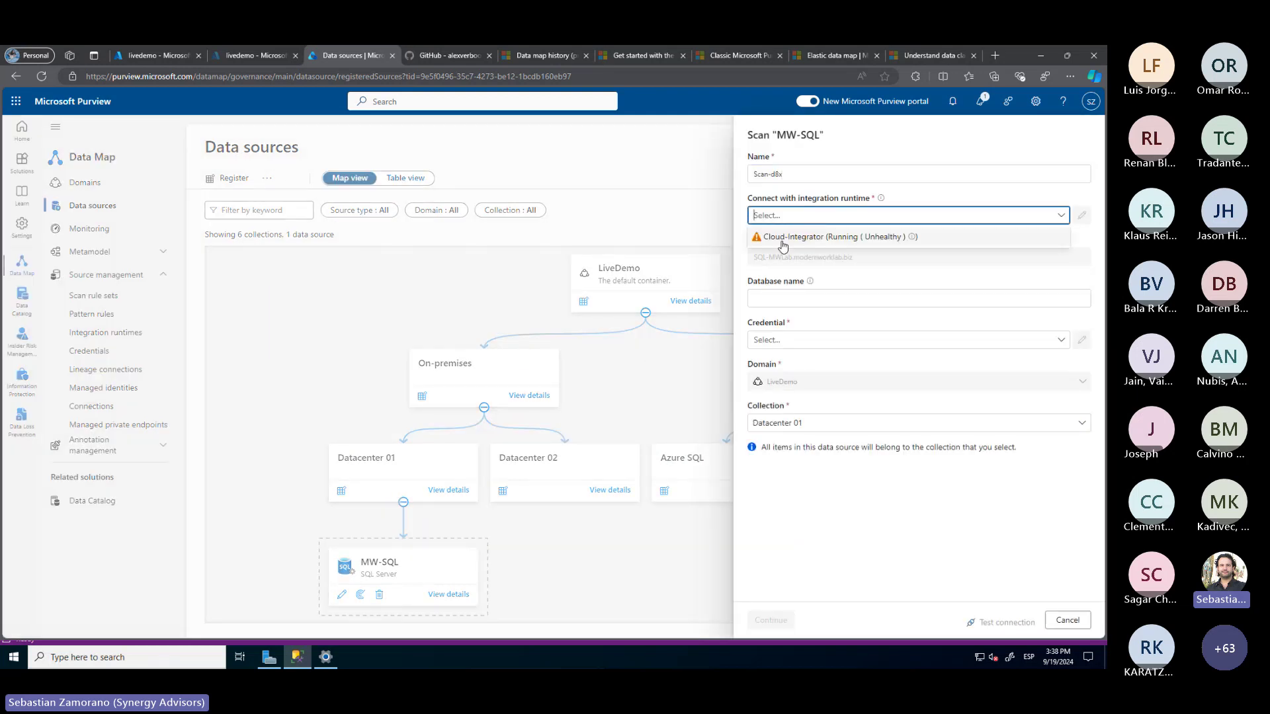
click(783, 245)
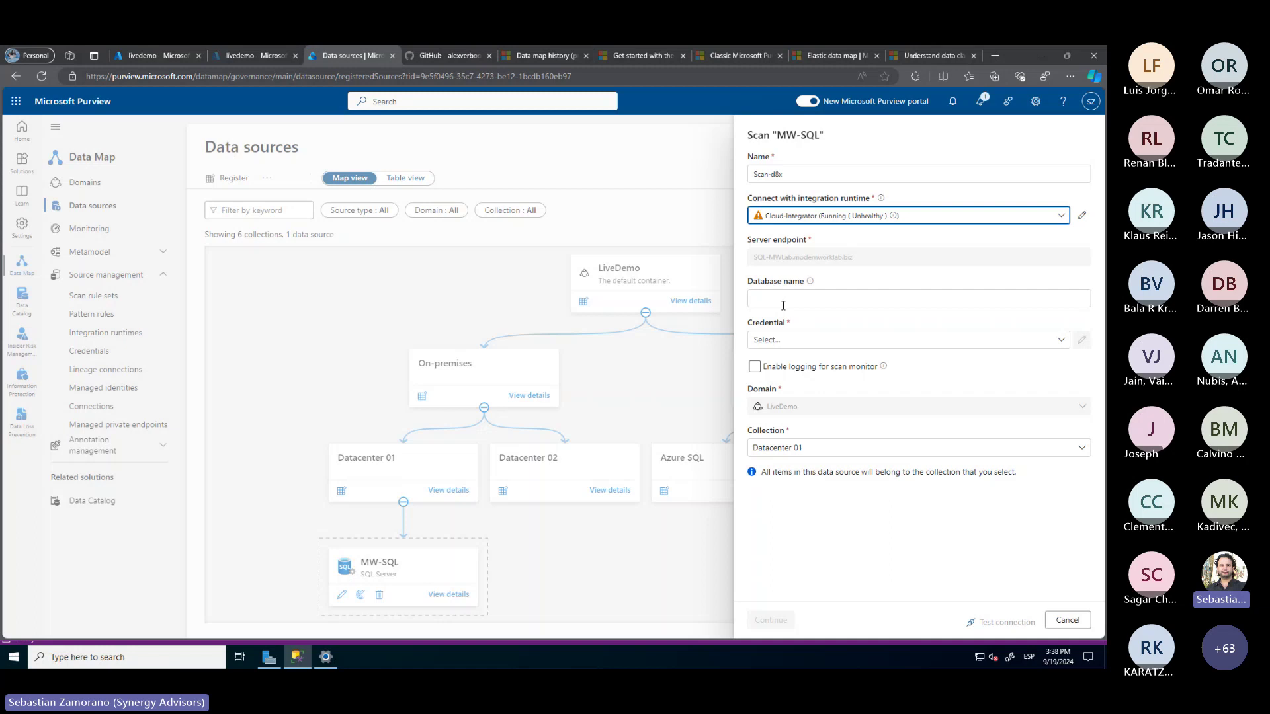
Use the SQLAuthentication credential with logging enabled, and confirm the connection test passes
click(783, 340)
click(783, 417)
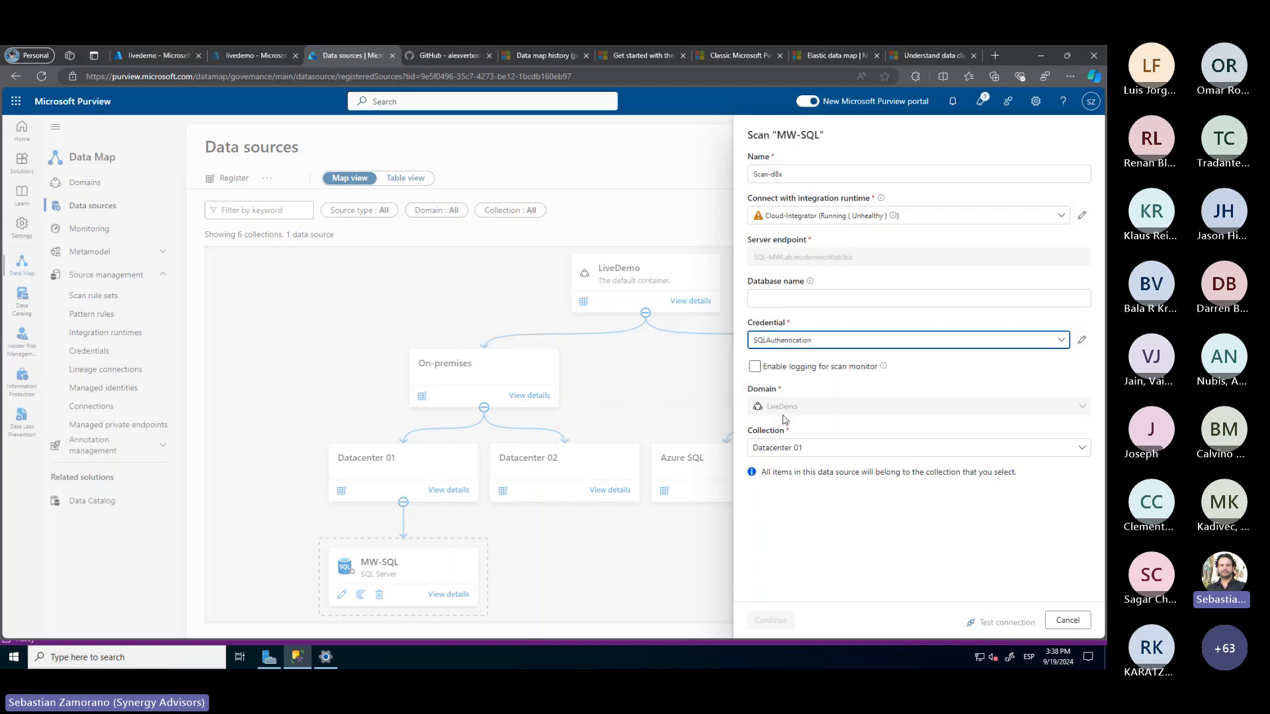
click(758, 366)
click(1013, 630)
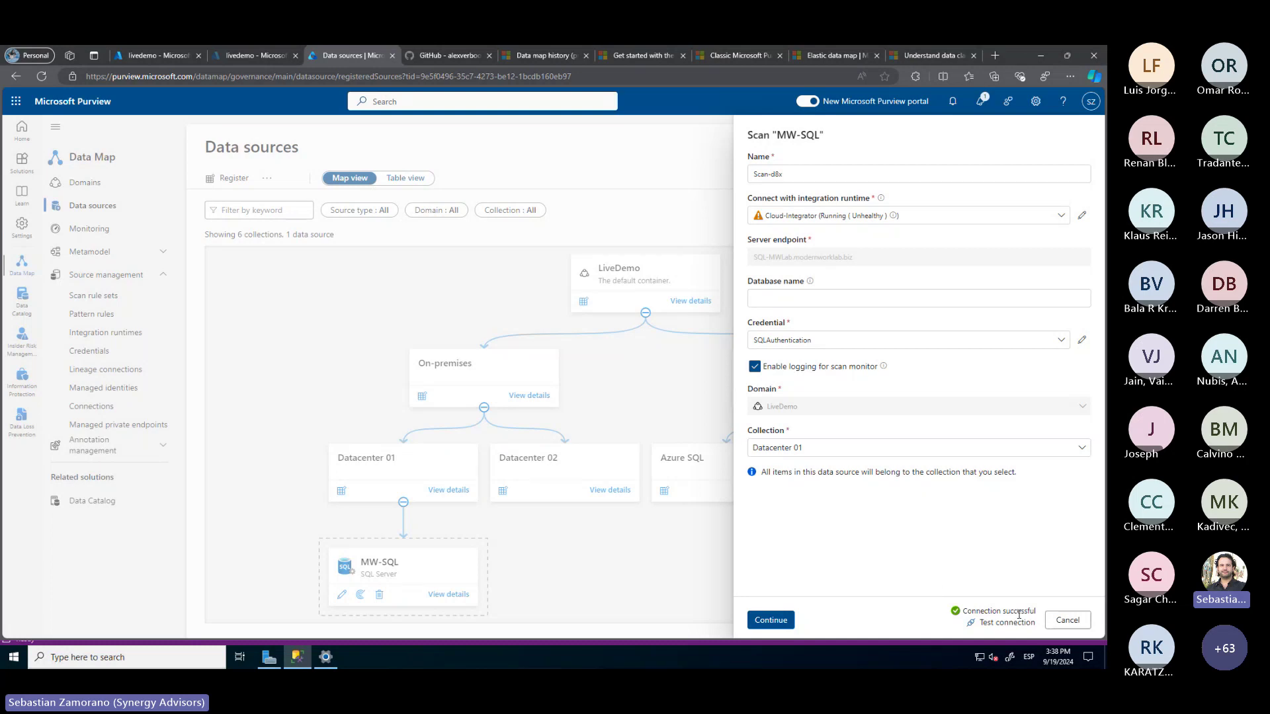
click(773, 620)
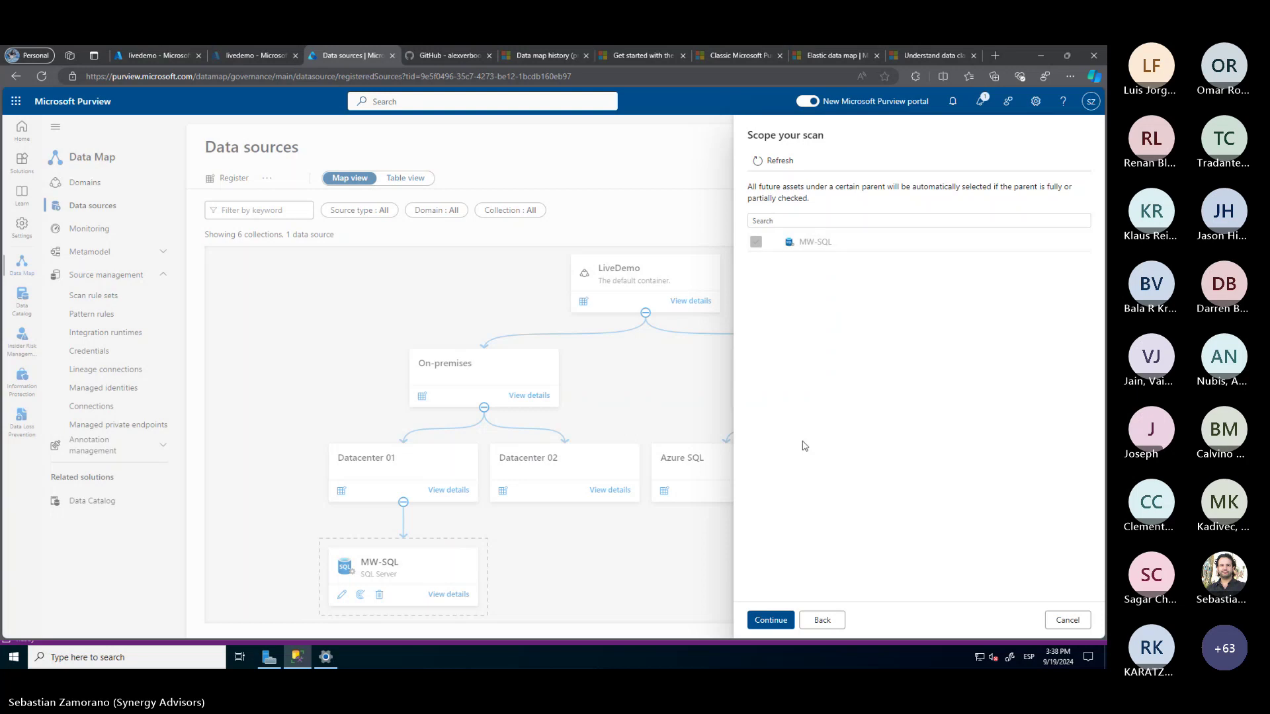
Keep the full scan scope and the SqlServer system-default scan rule set
click(781, 625)
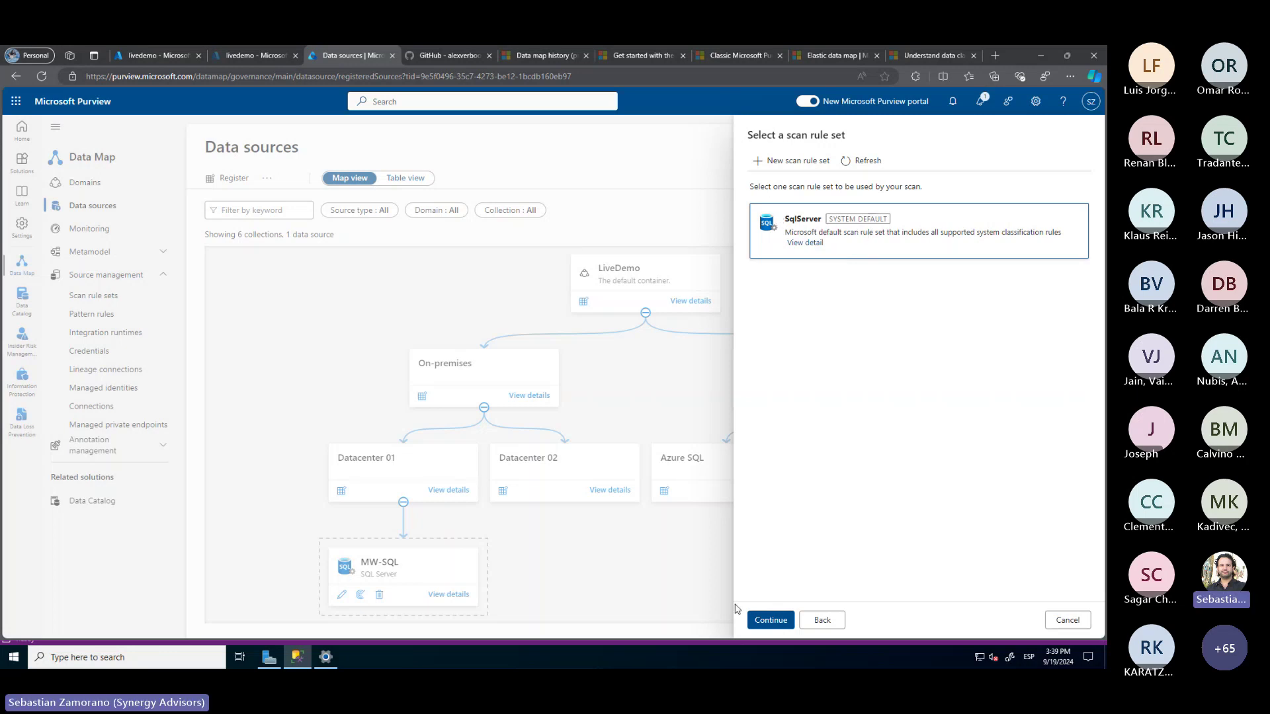
click(767, 619)
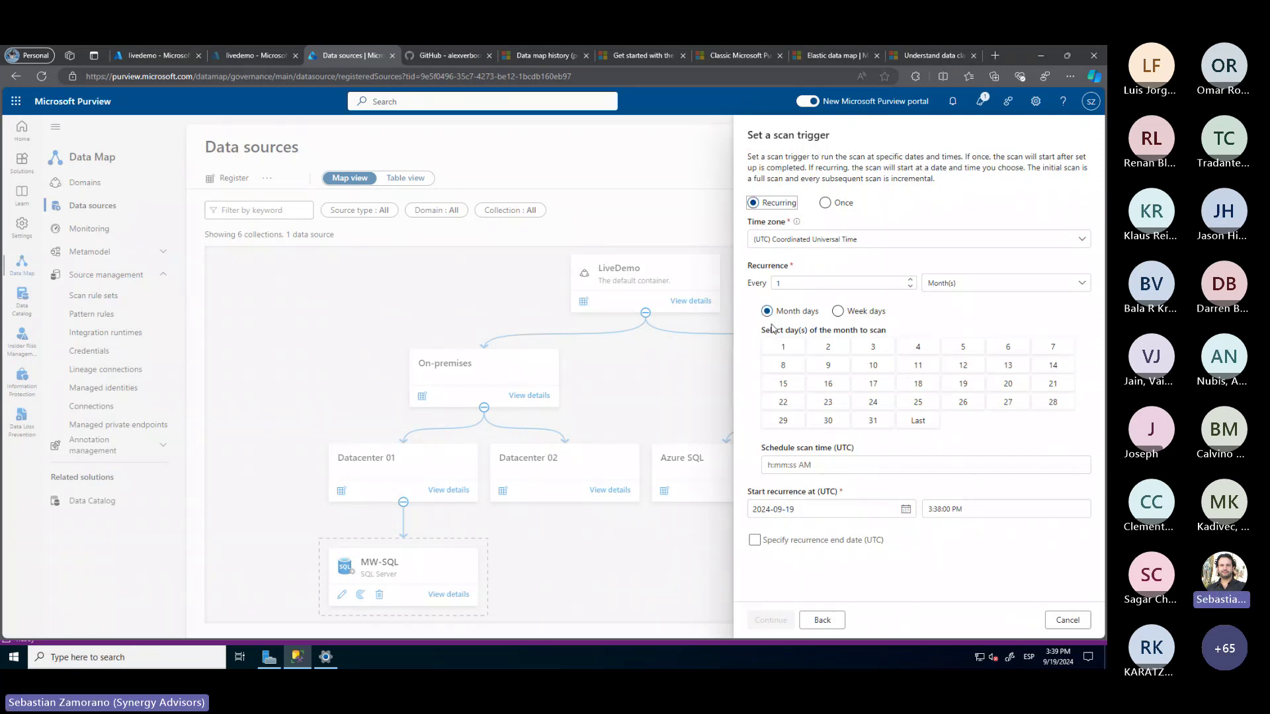
Change the scan recurrence from monthly to every 1 week on Sunday
click(781, 352)
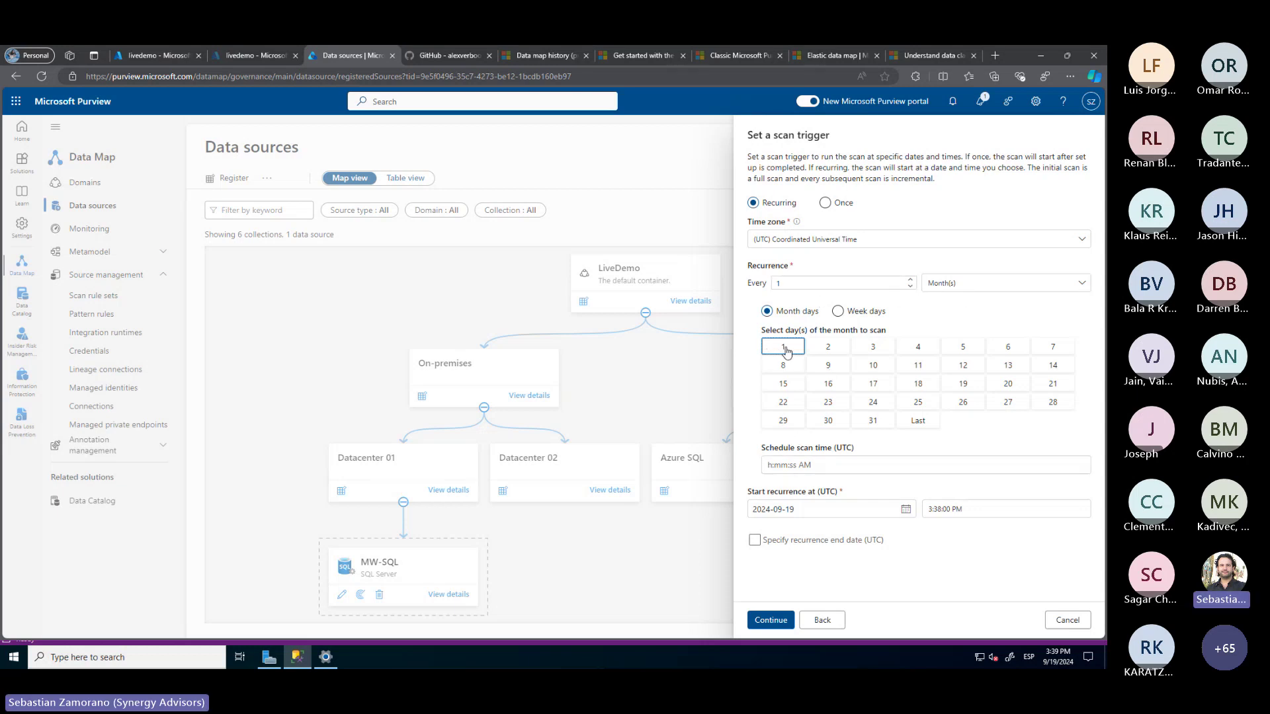
click(839, 313)
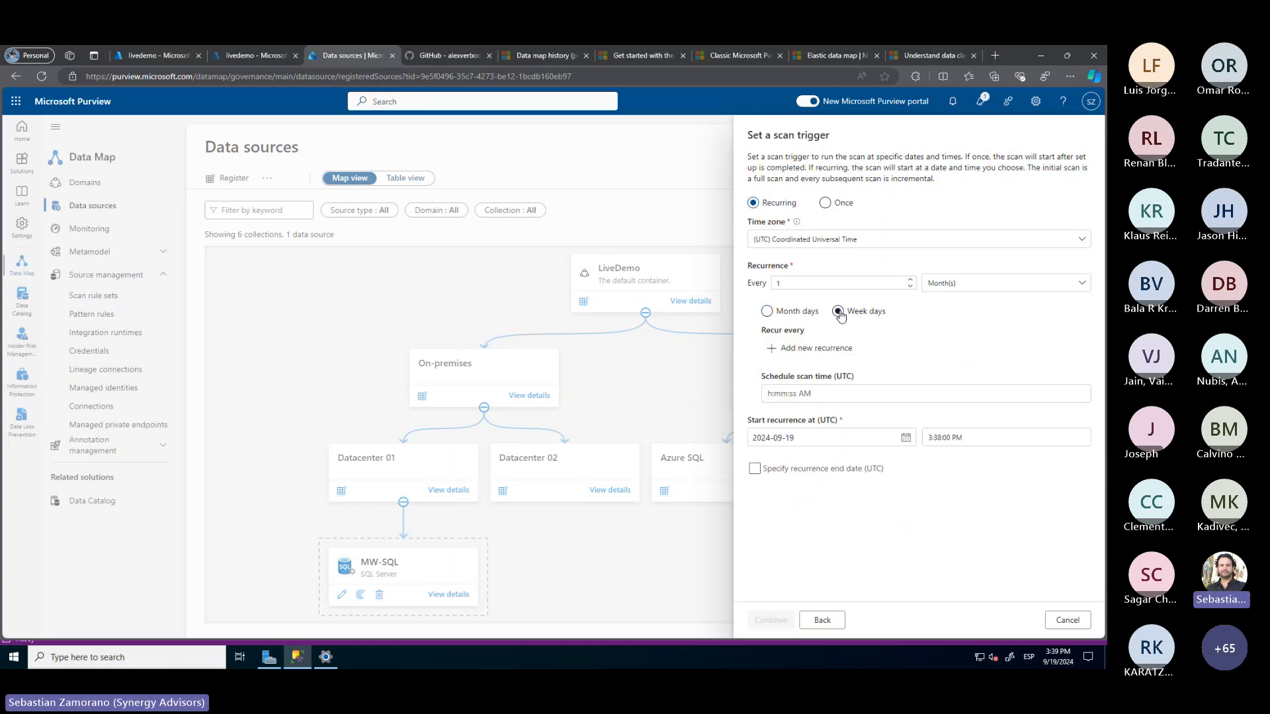
click(782, 313)
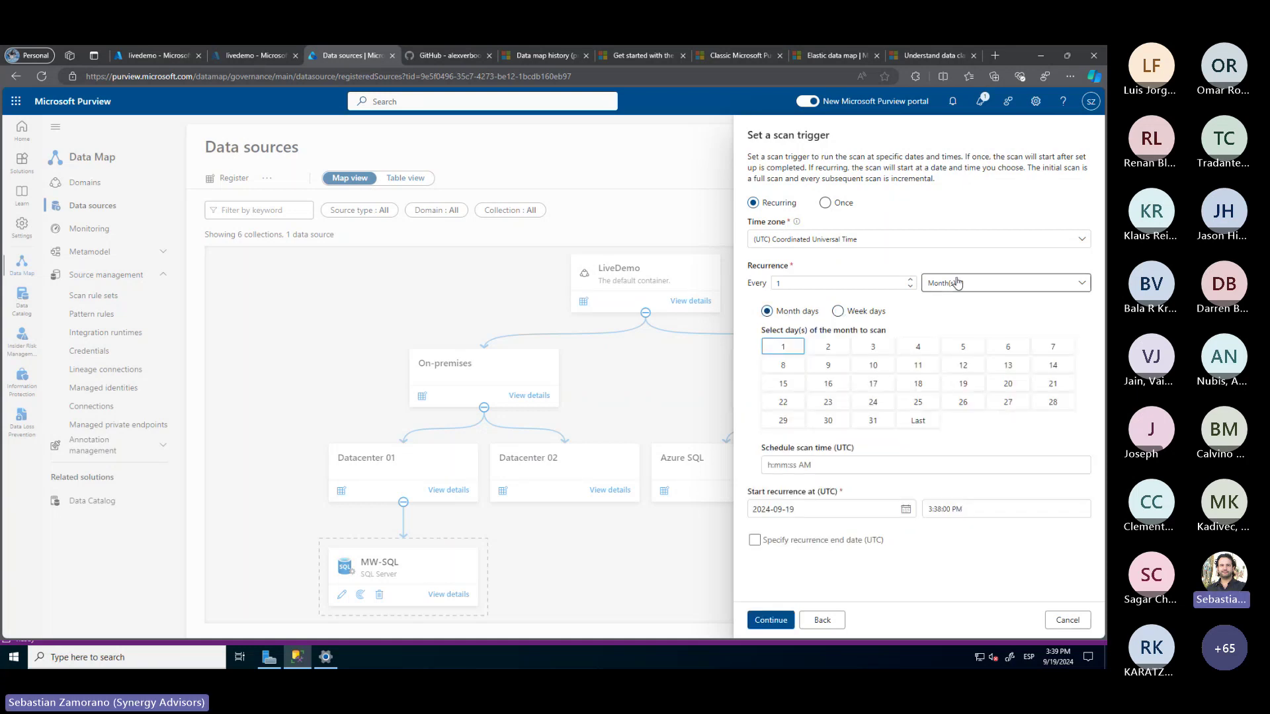
click(985, 283)
click(946, 322)
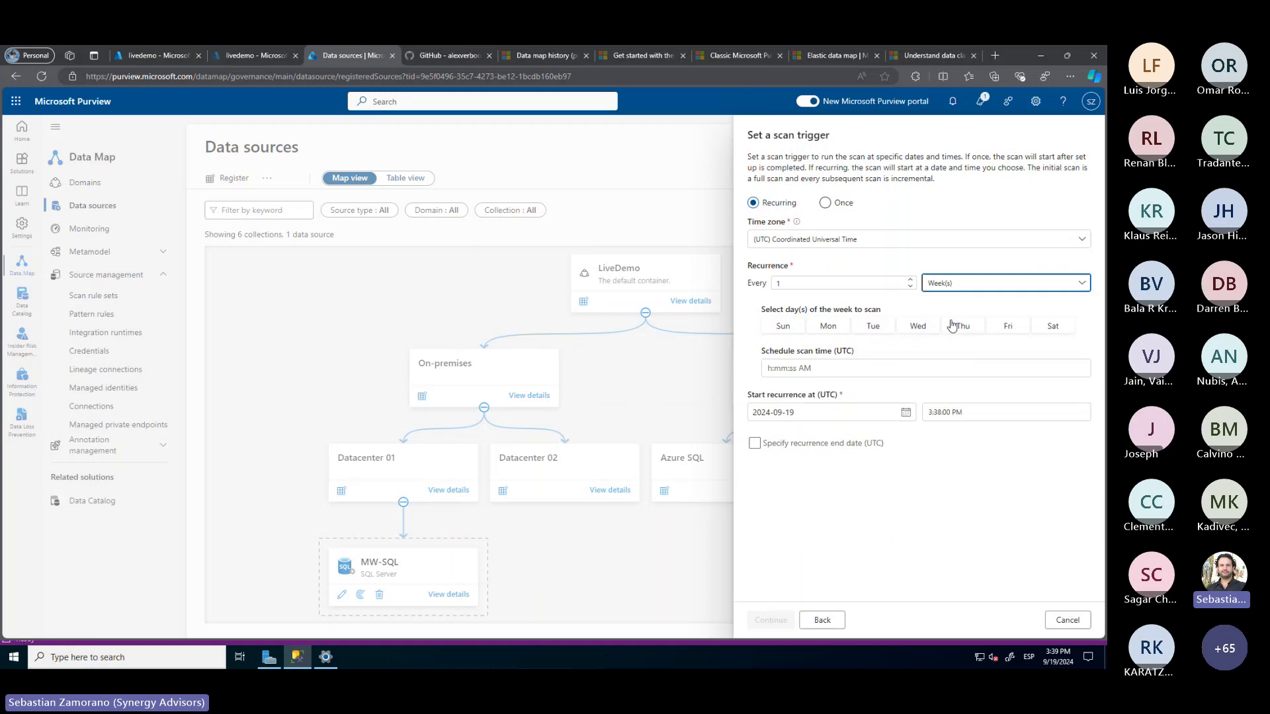
click(781, 328)
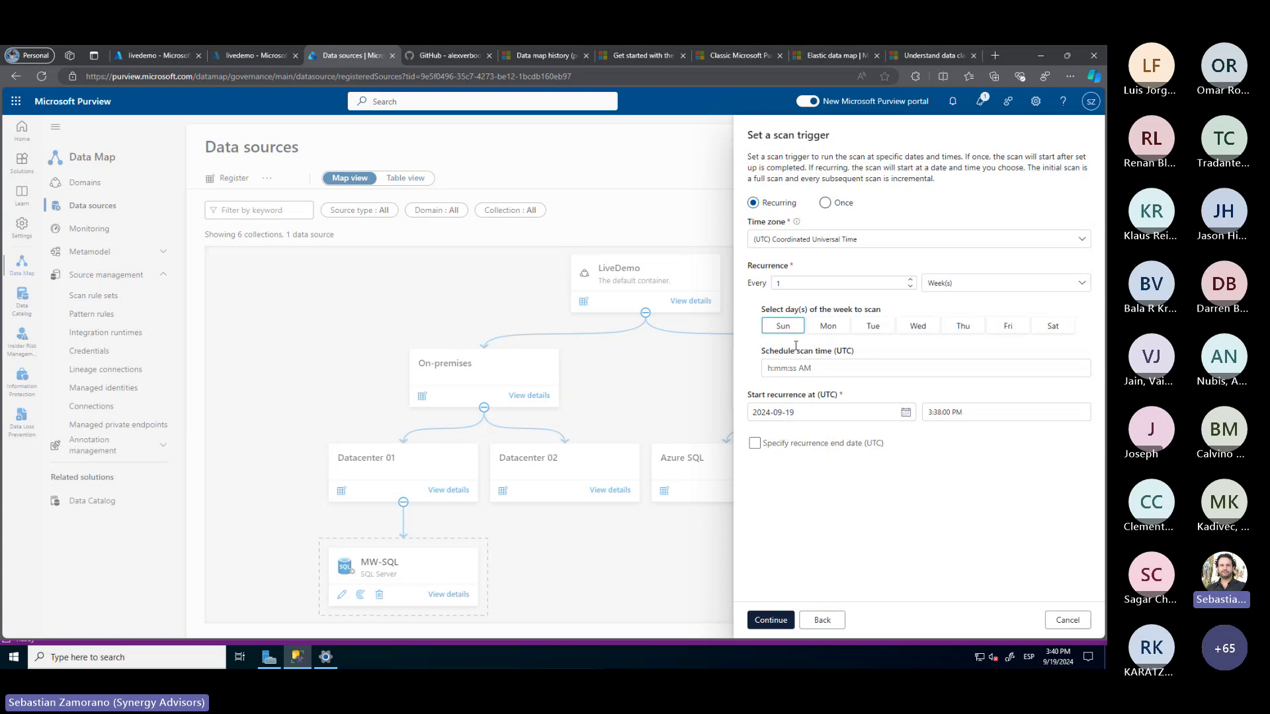
Review the weekly scan, save and run it, then open the MW-SQL source details
click(767, 622)
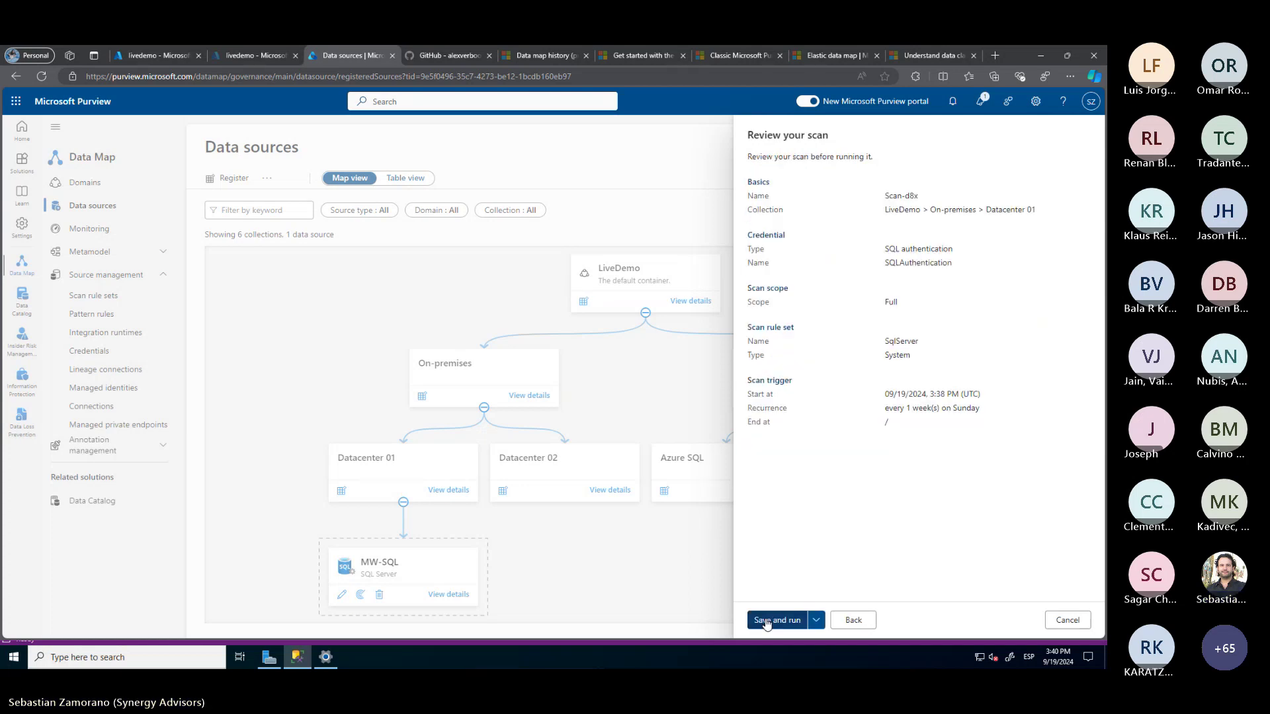
click(817, 620)
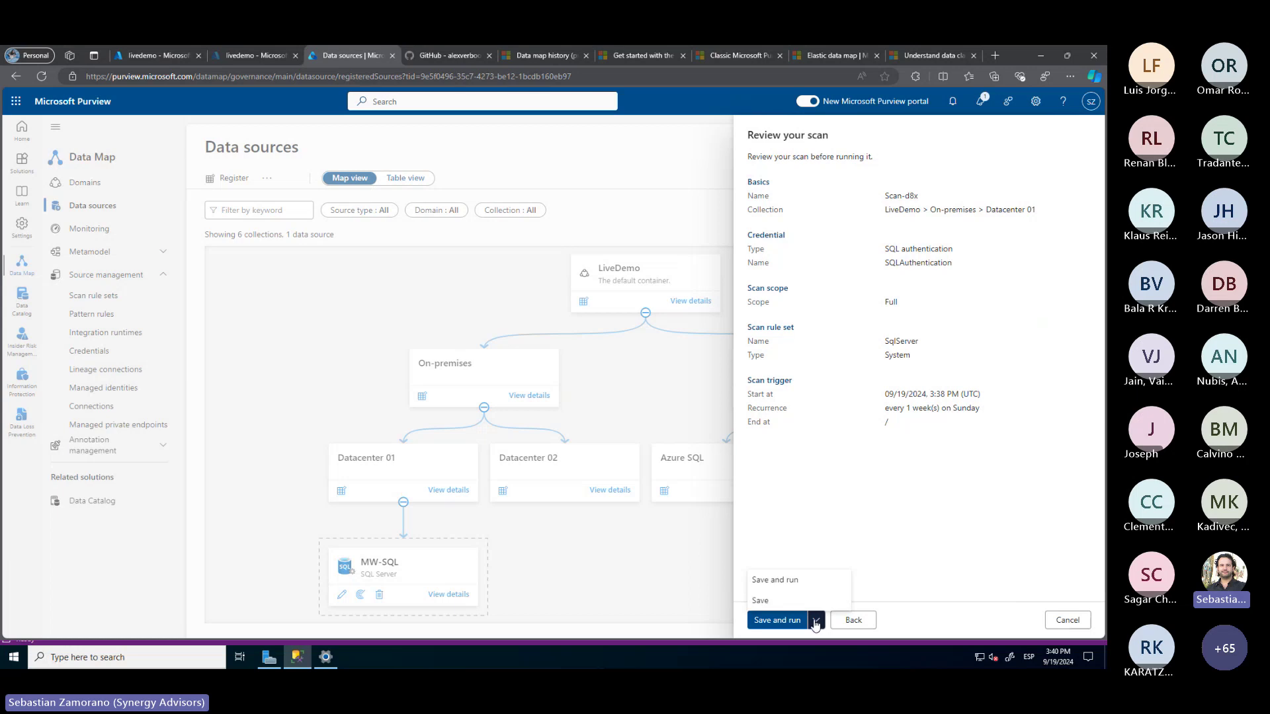
click(776, 622)
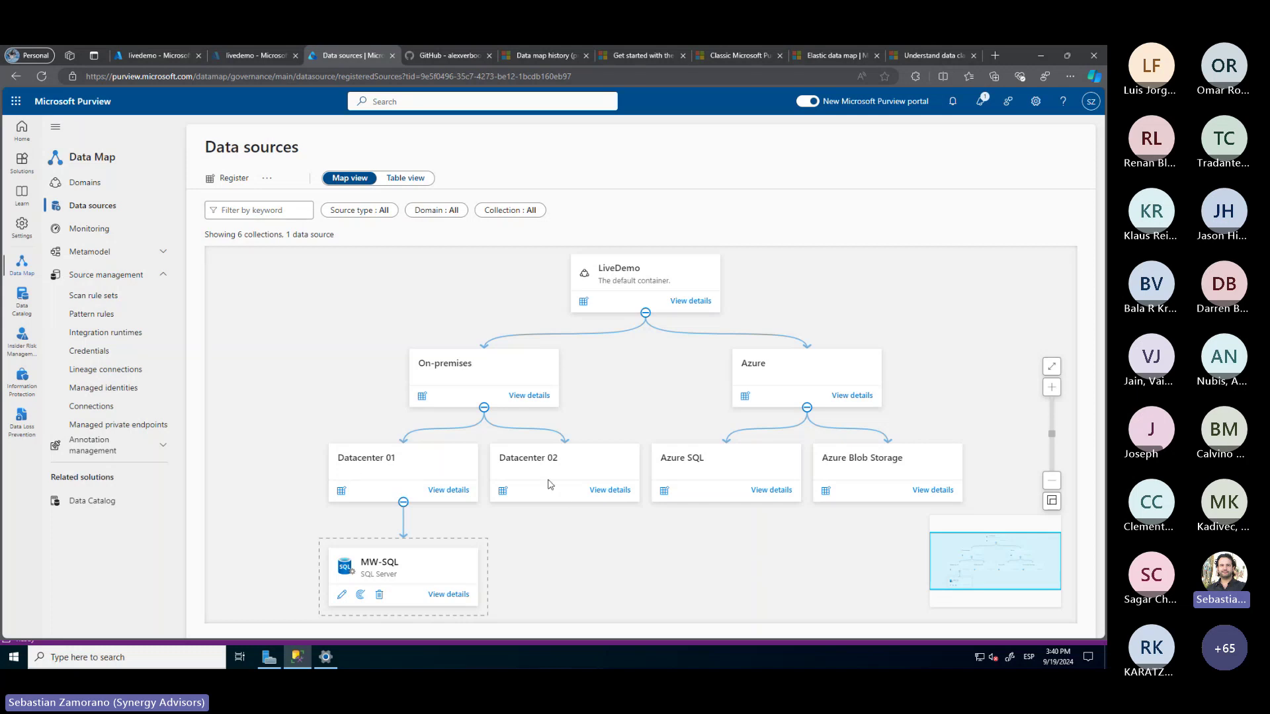
click(459, 596)
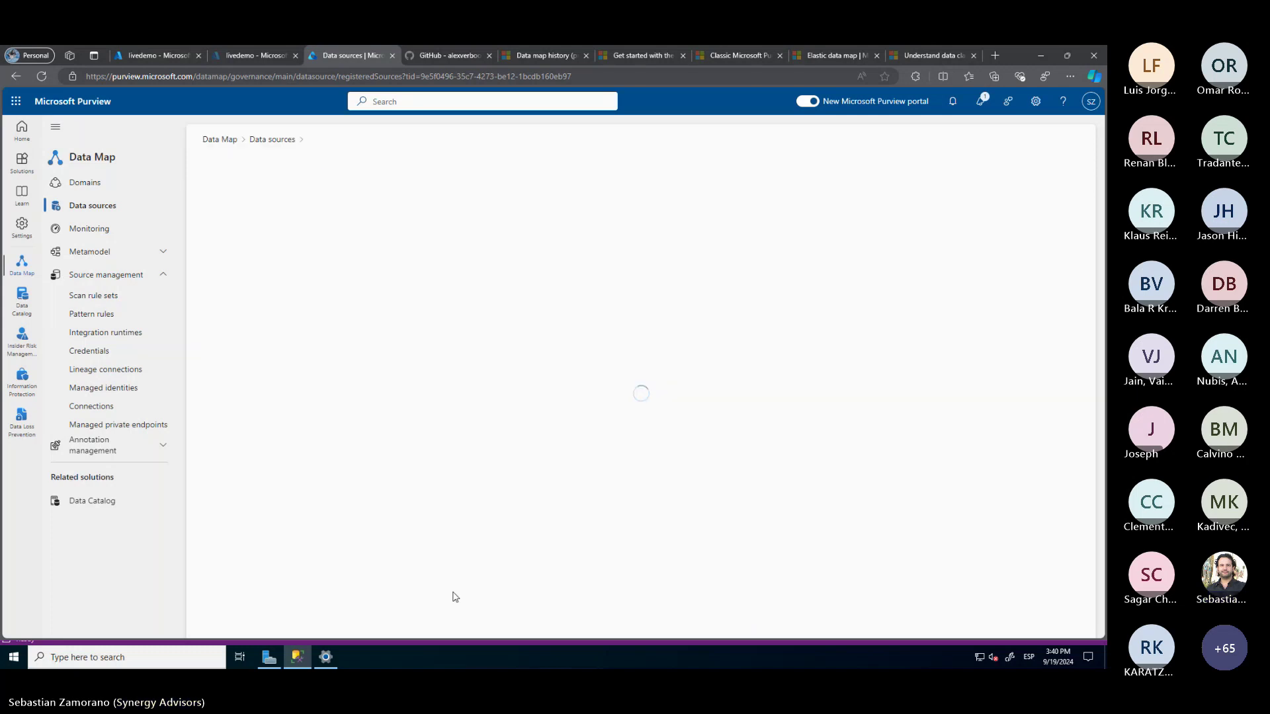
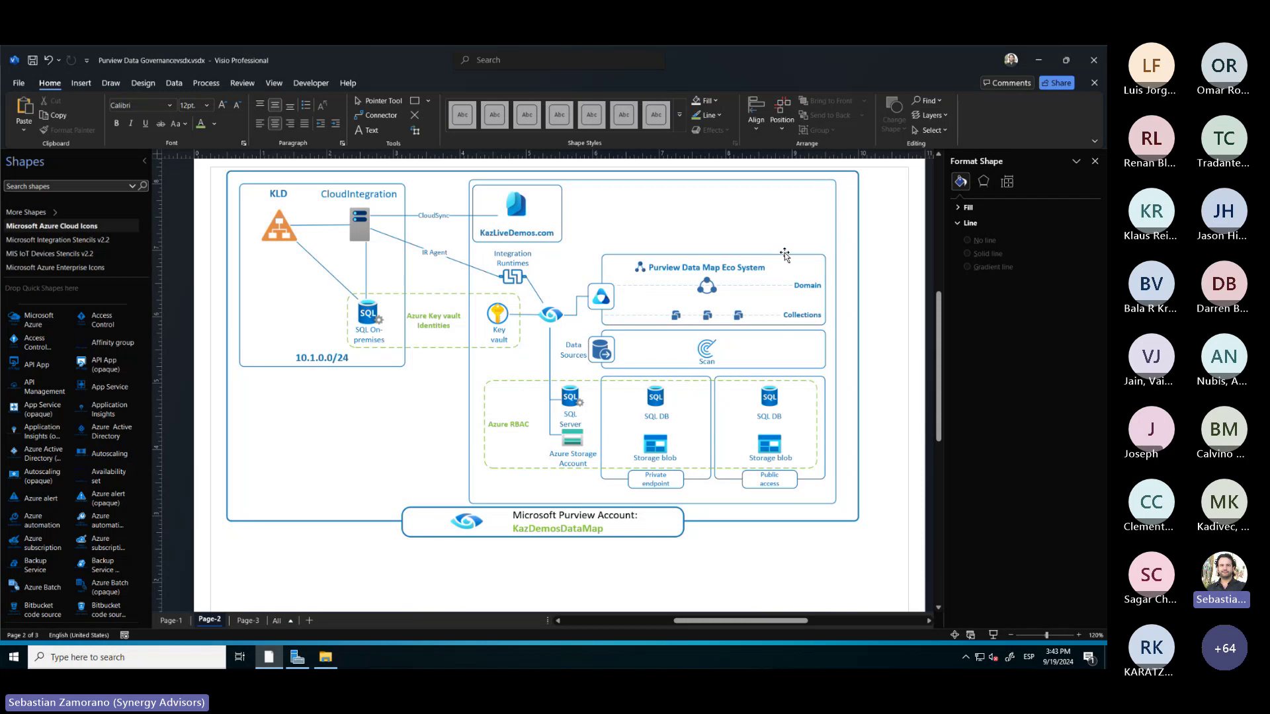
Minimize the Visio diagram to reveal the Purview MW-SQL data source page in the browser
click(1040, 59)
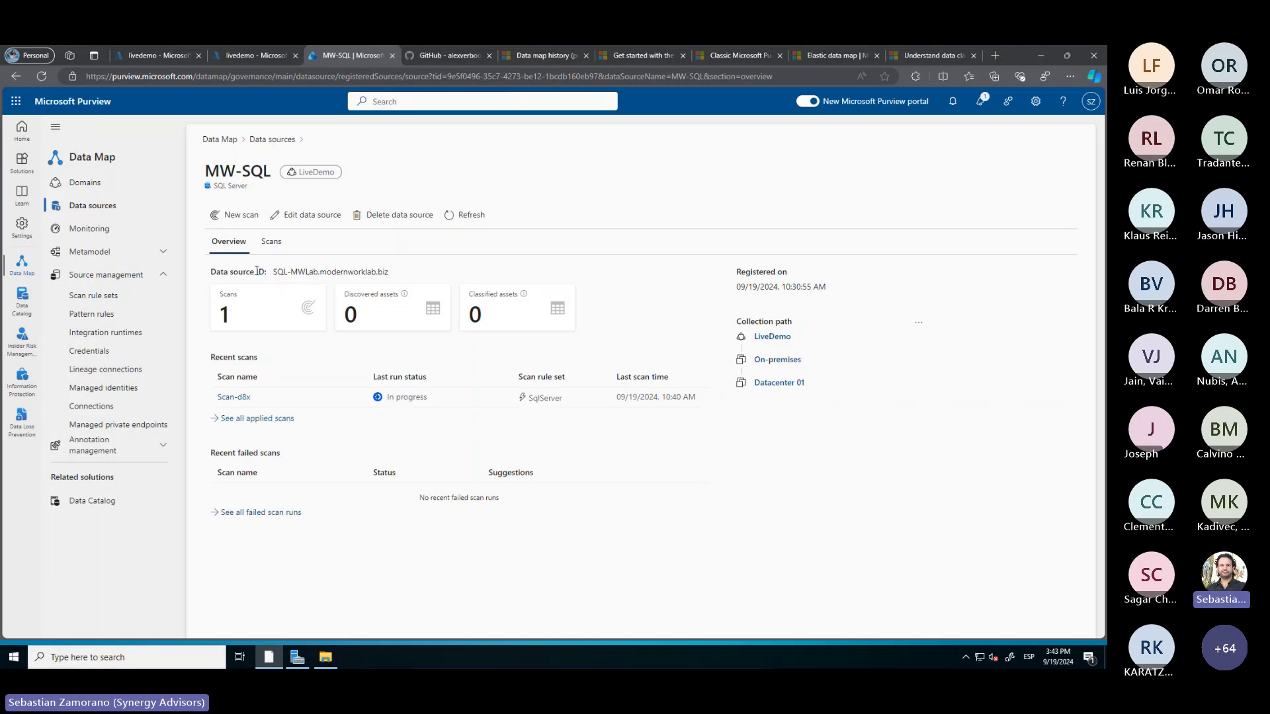
Search 'storag' in the livedemo Azure portal and open the Storage accounts list
click(162, 57)
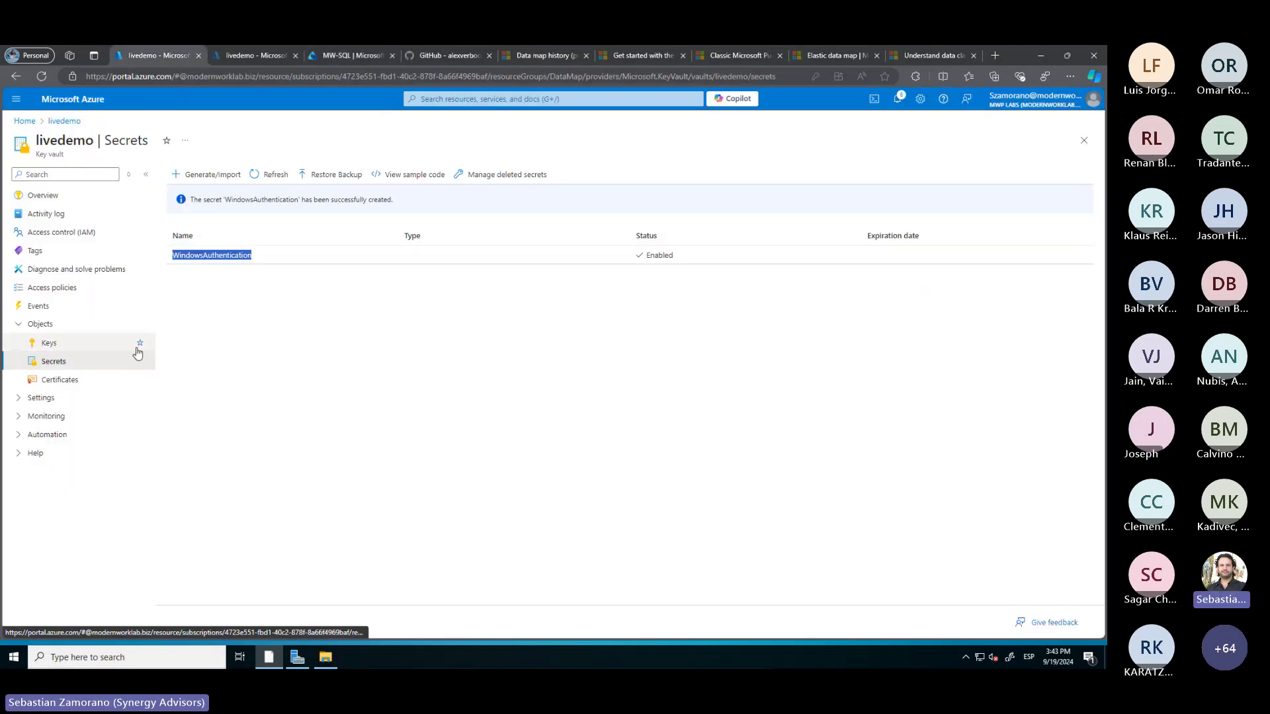
click(455, 99)
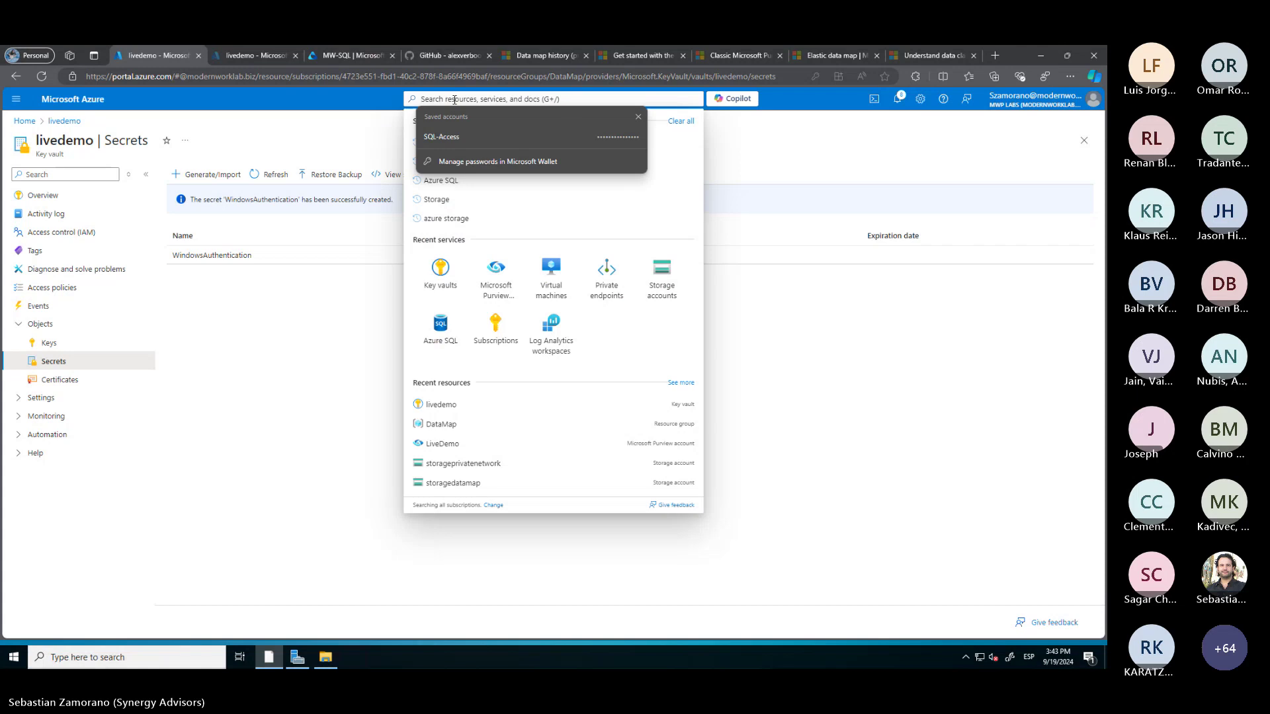
text(stor)
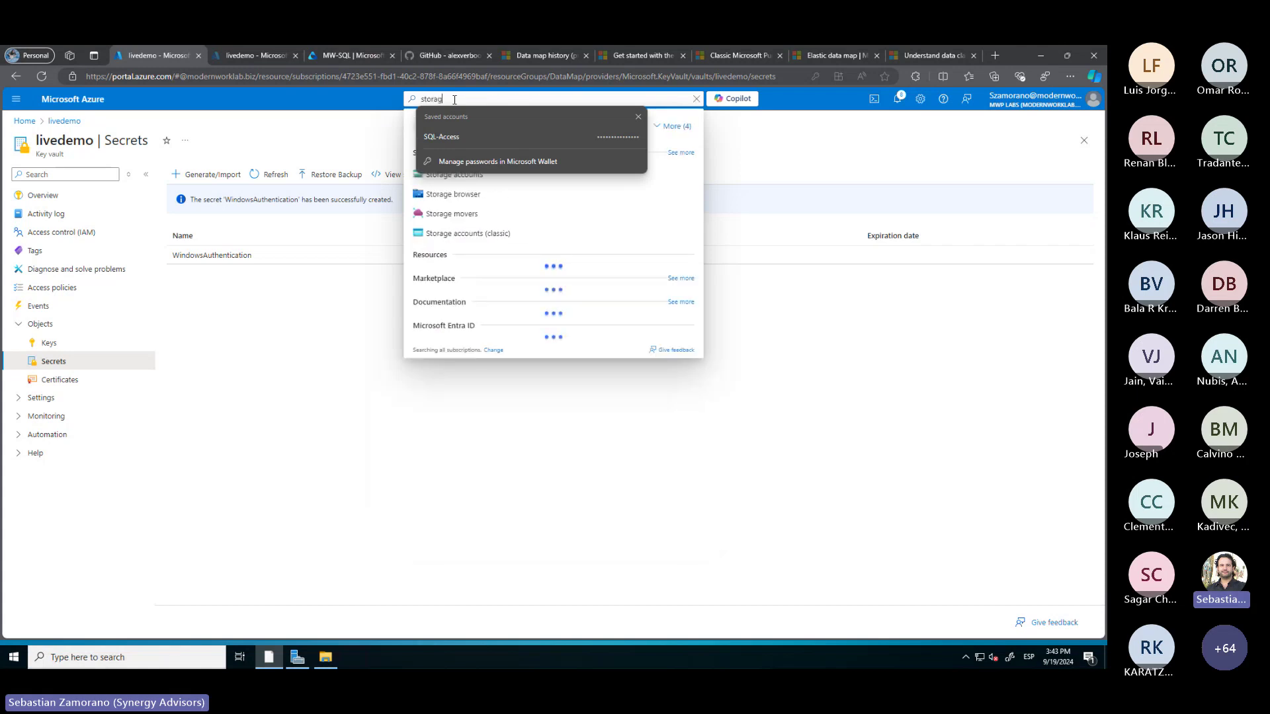
text(ag)
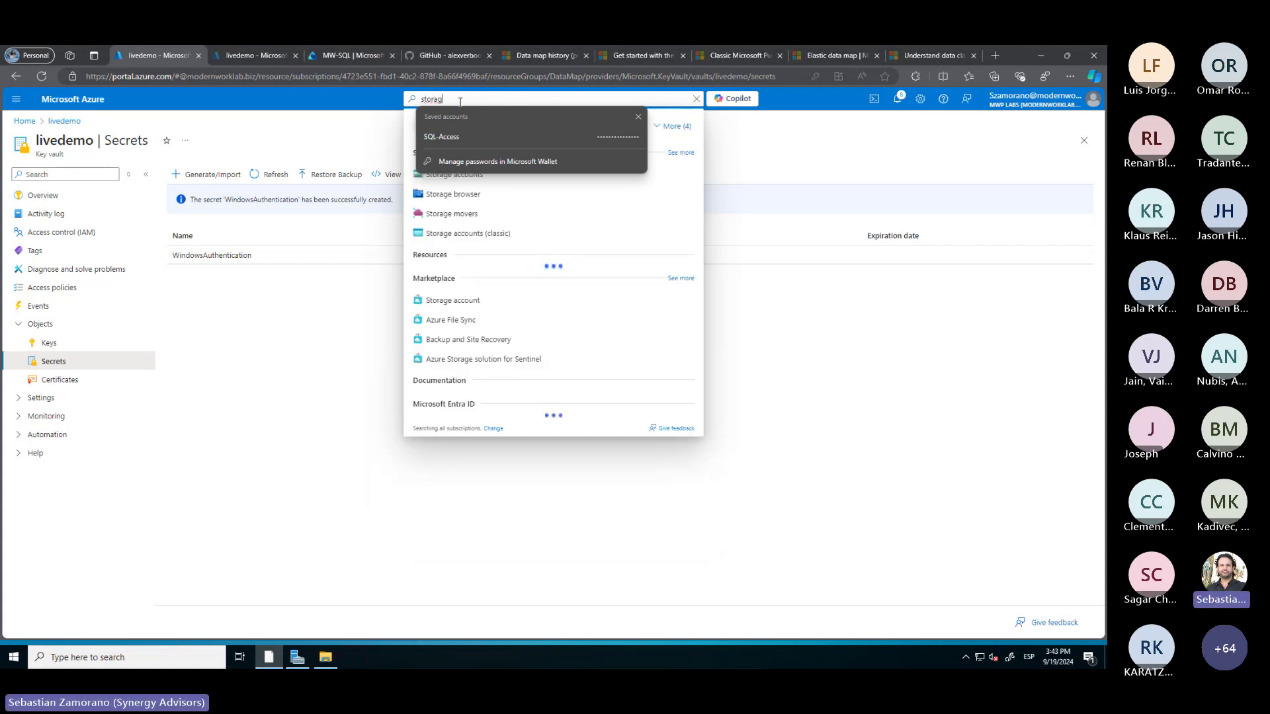
click(452, 184)
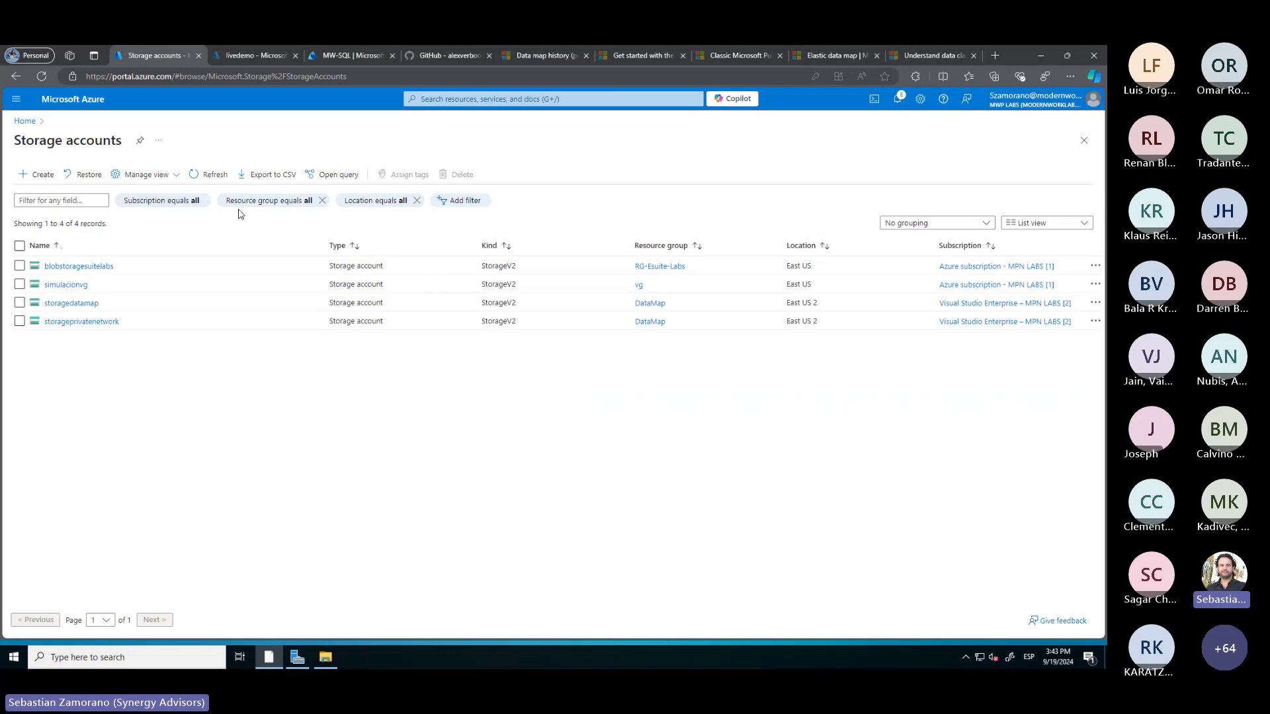
Compare networking for storagedatamap and storageprivatenetwork, including the latter's private endpoint connections
click(78, 308)
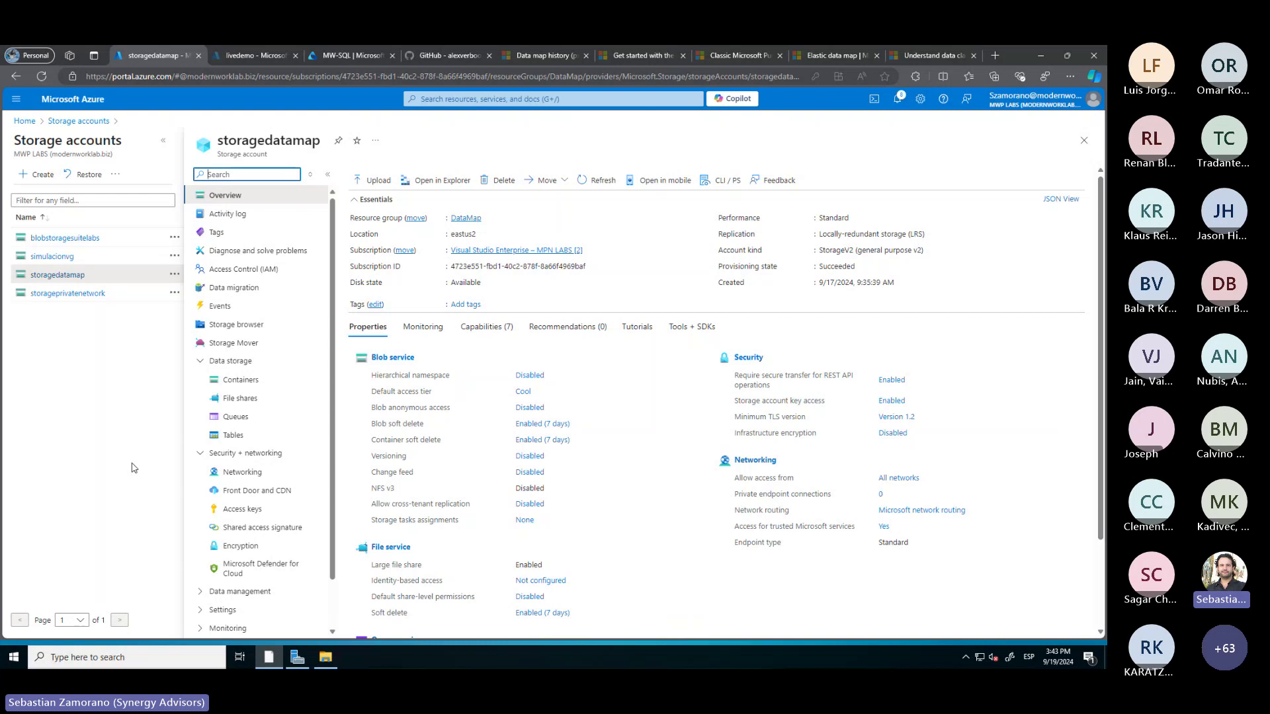
click(248, 474)
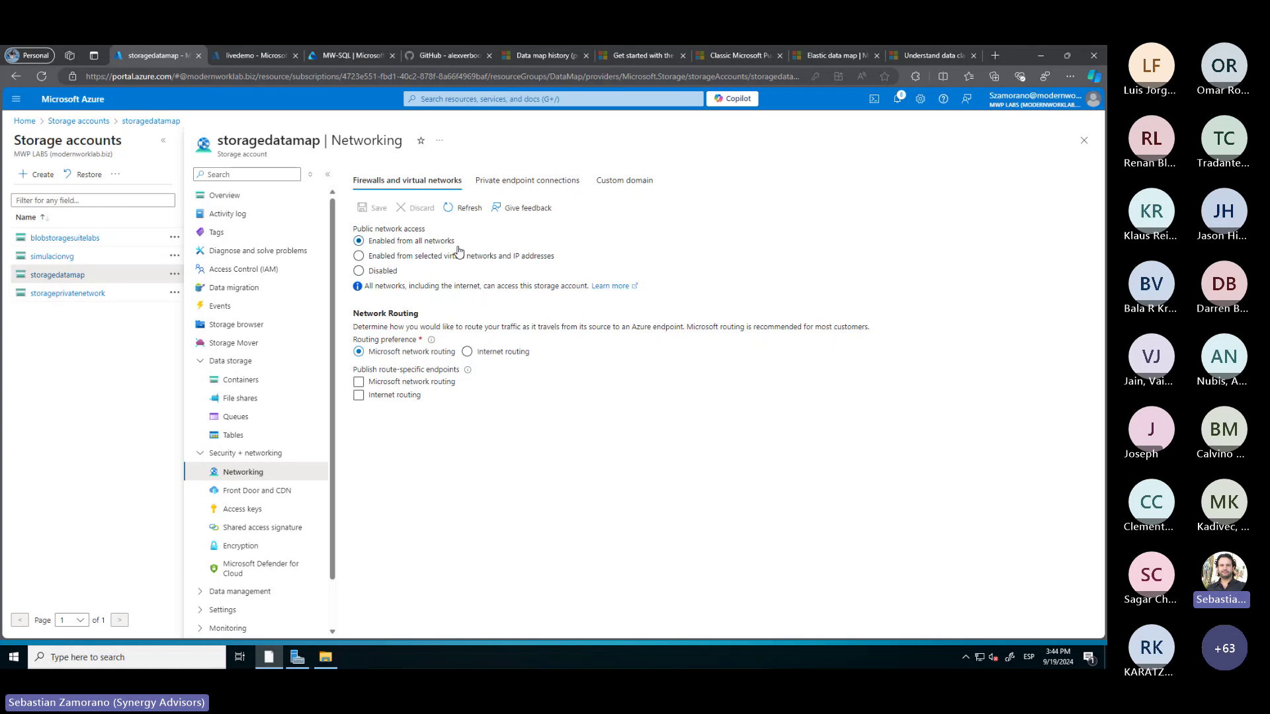
click(90, 295)
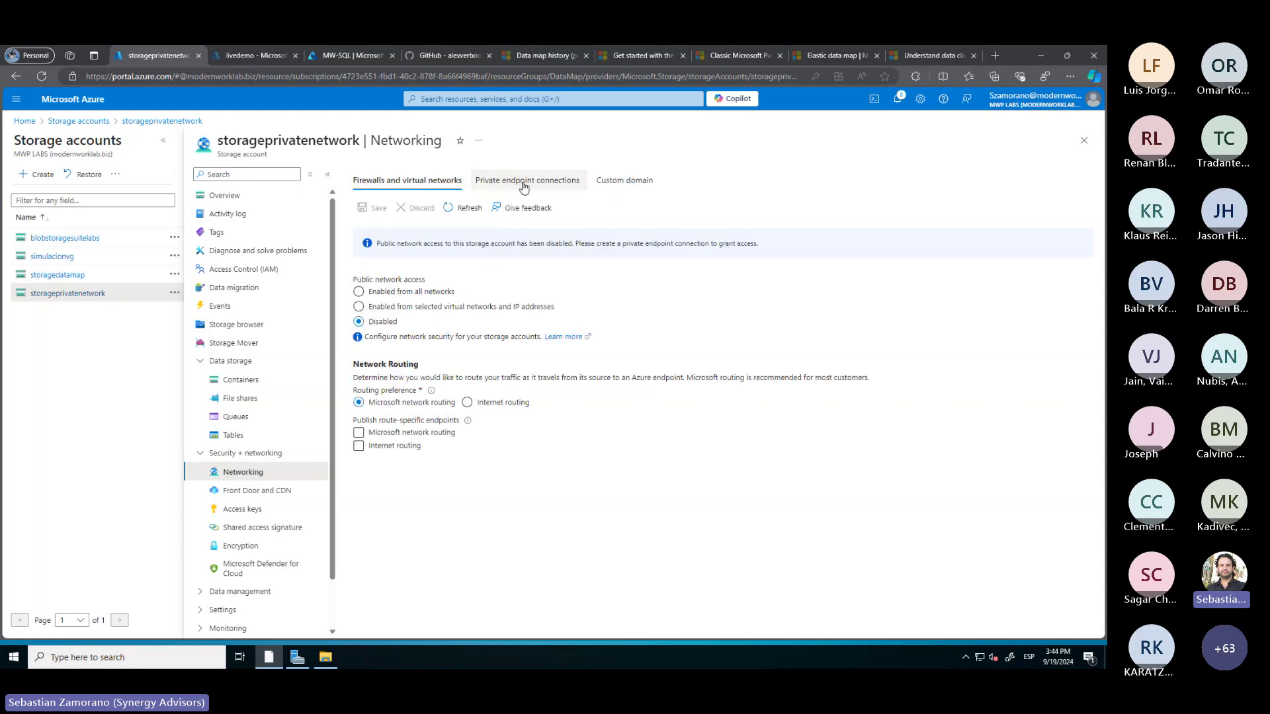
click(524, 188)
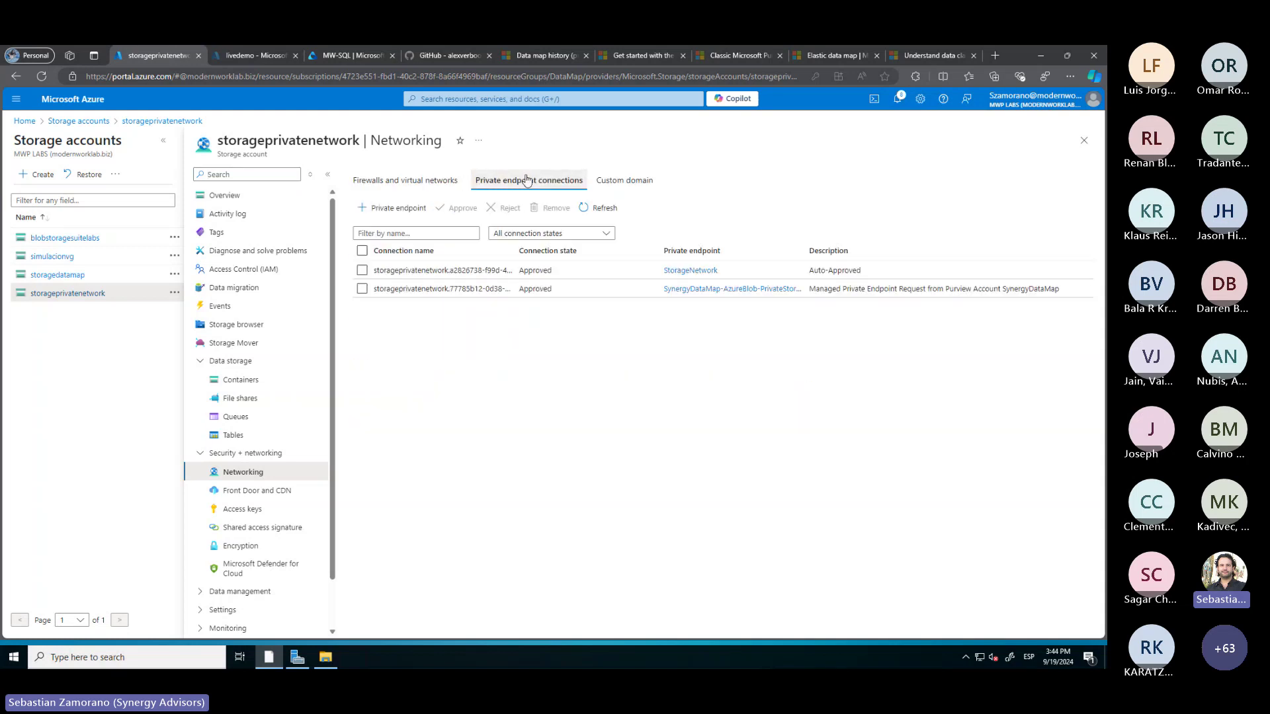
click(428, 183)
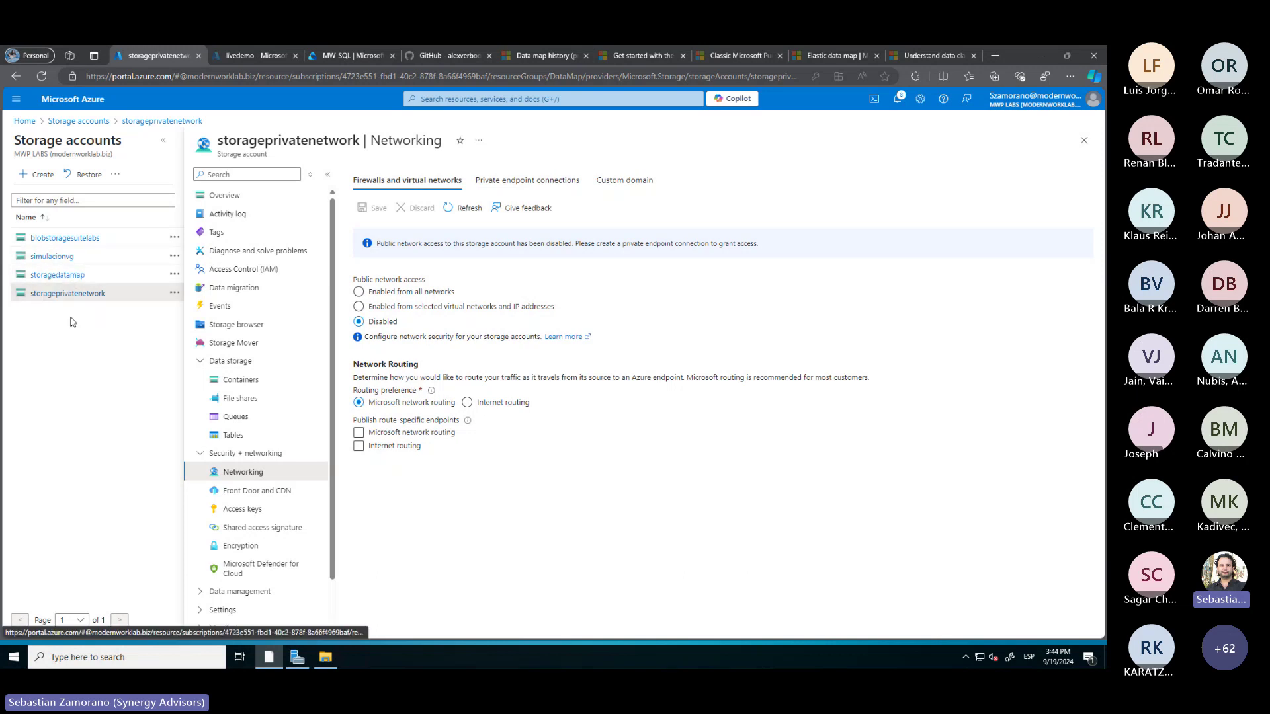
click(71, 277)
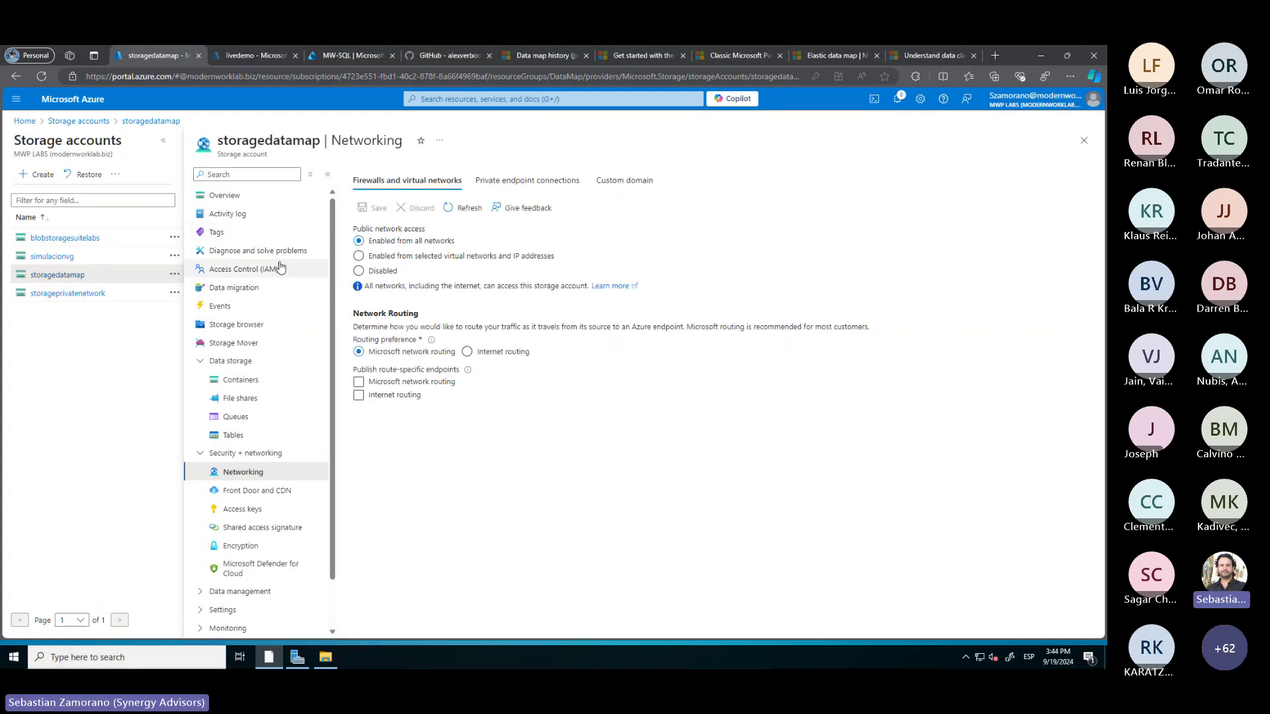
Start a role assignment on storagedatamap and choose the Storage Blob Data Reader role
click(247, 271)
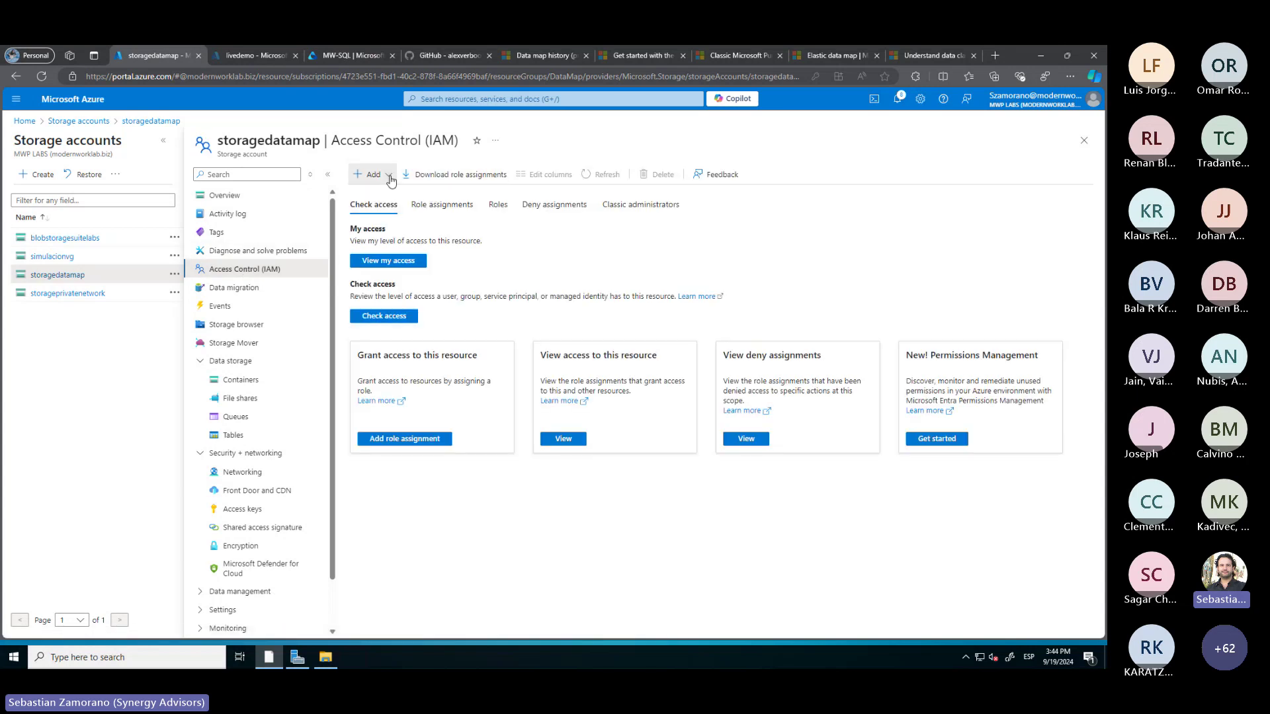
click(371, 174)
click(389, 195)
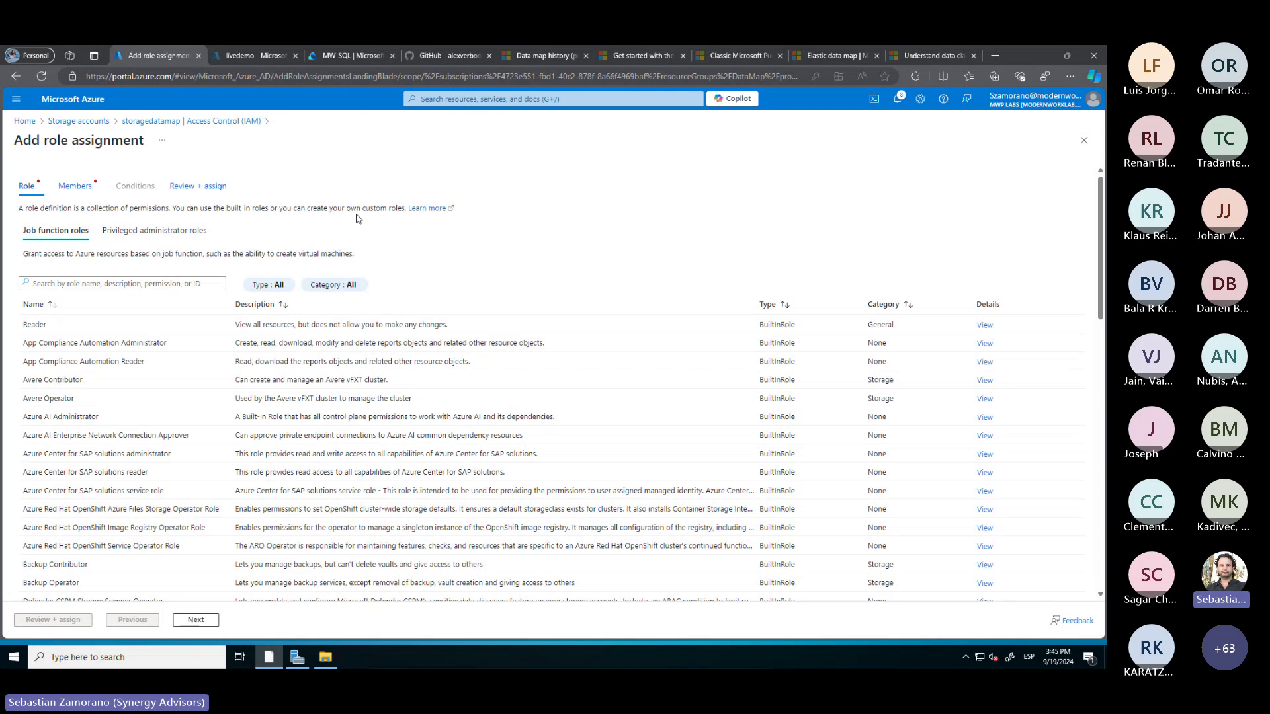
scroll(149, 355, down, 7)
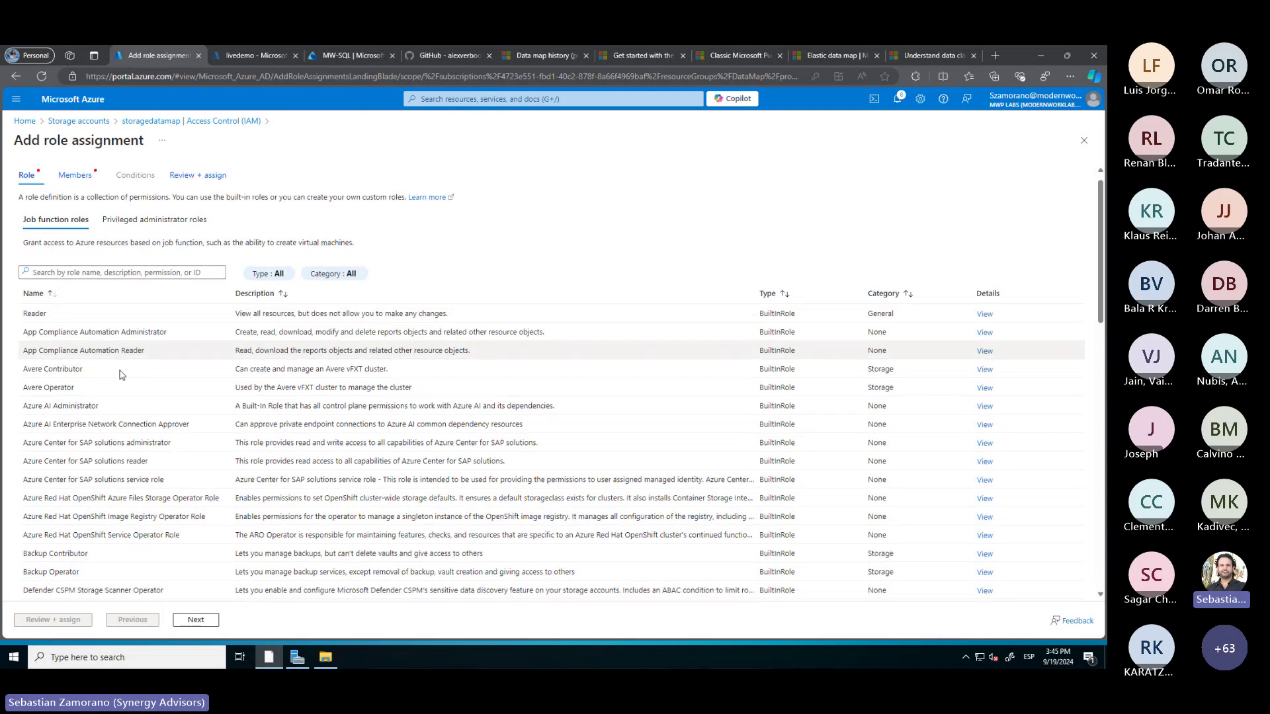
scroll(121, 375, down, 2)
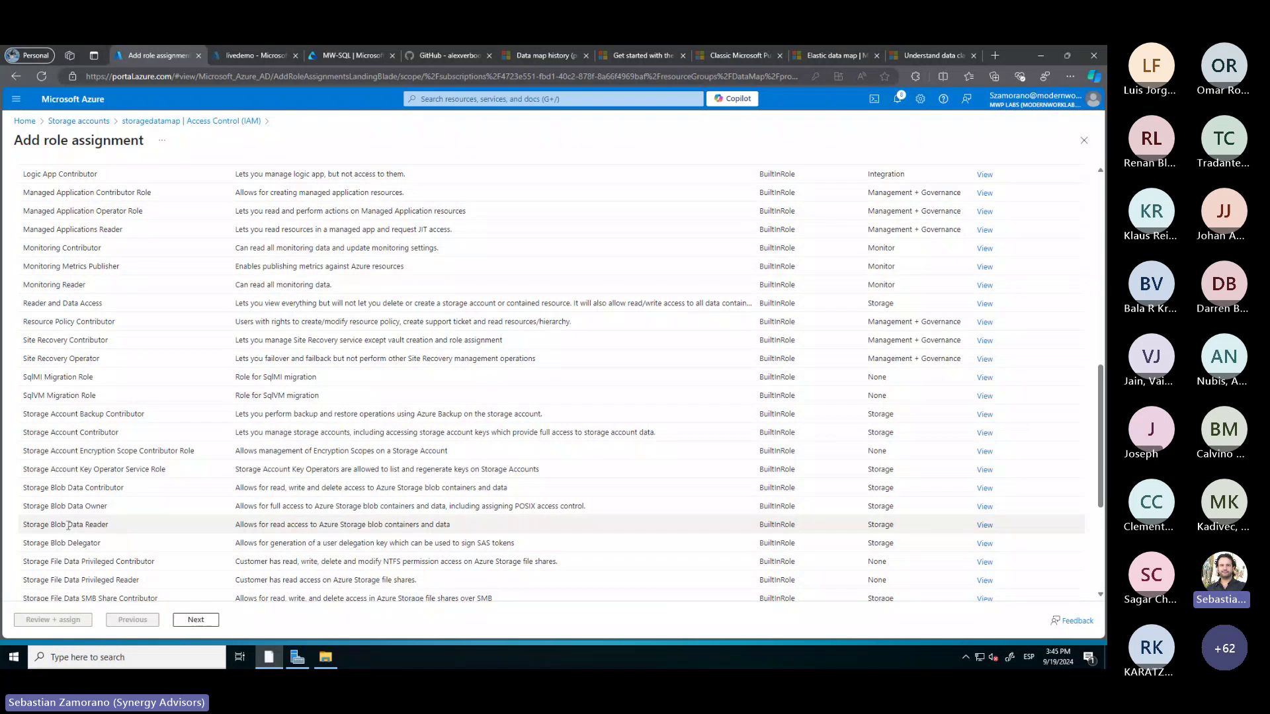
click(69, 526)
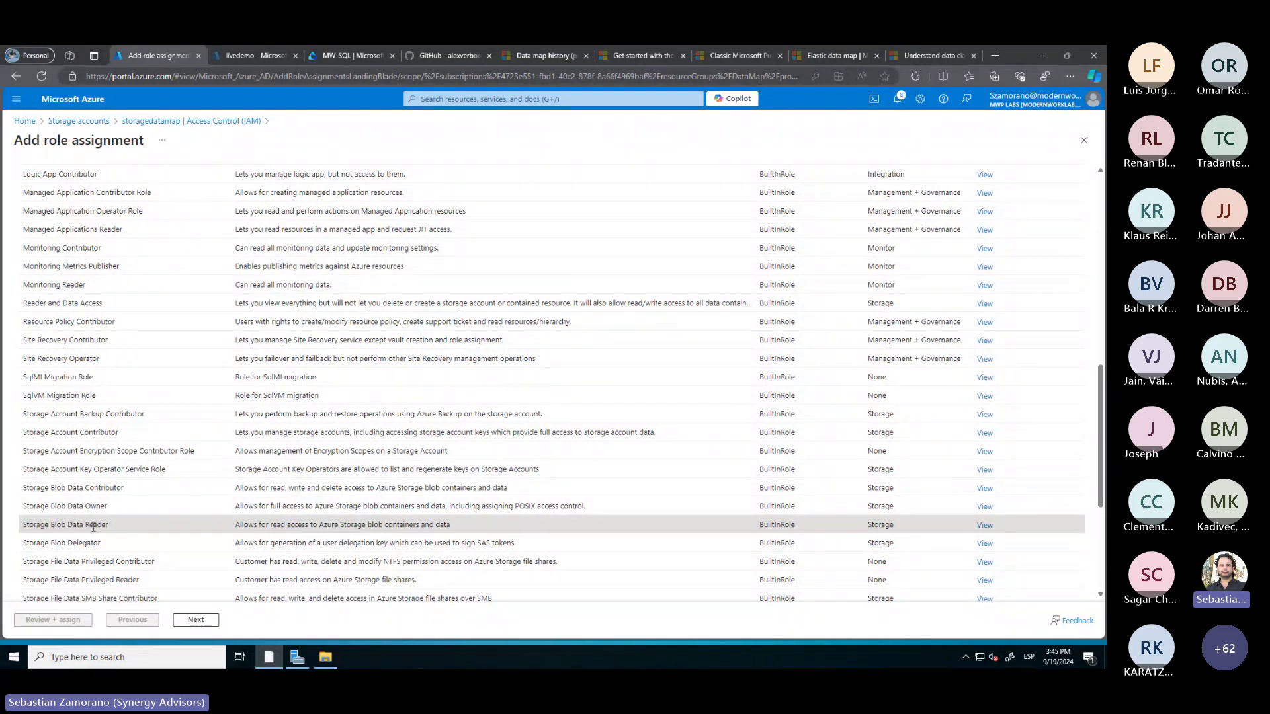
click(192, 620)
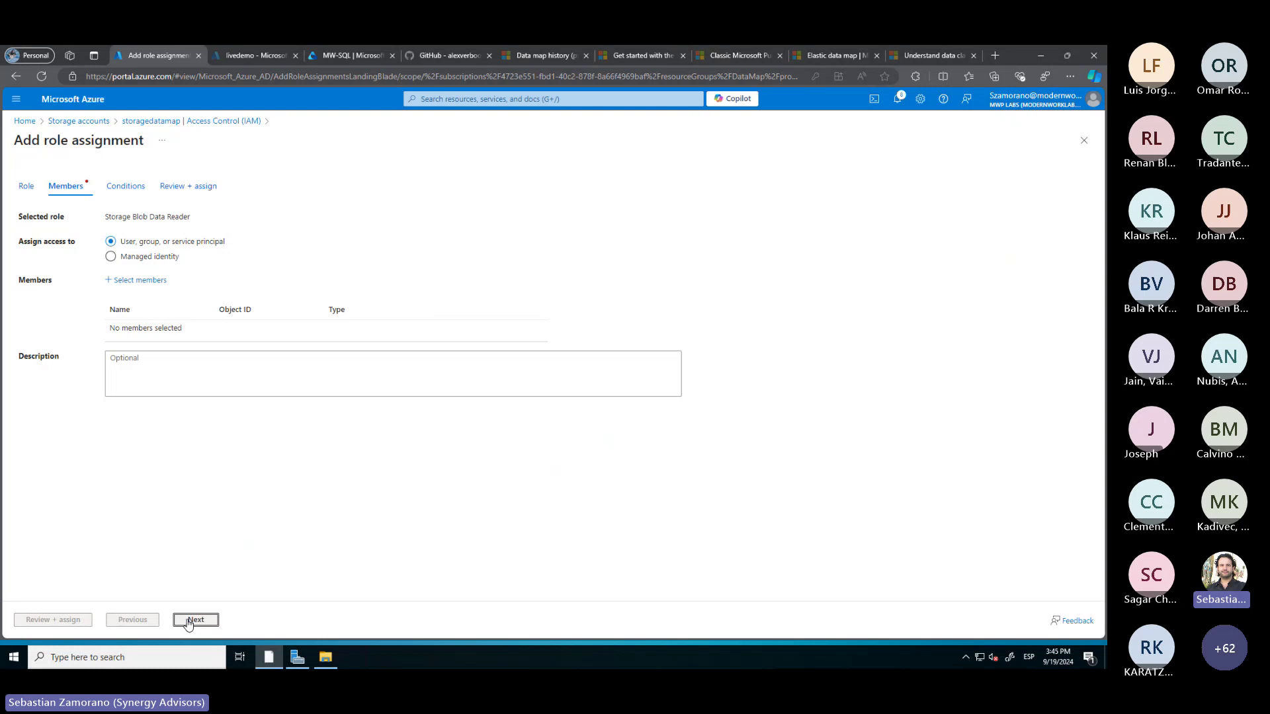
Search 'live', add the LiveDemo account as member, and complete the assignment
click(129, 281)
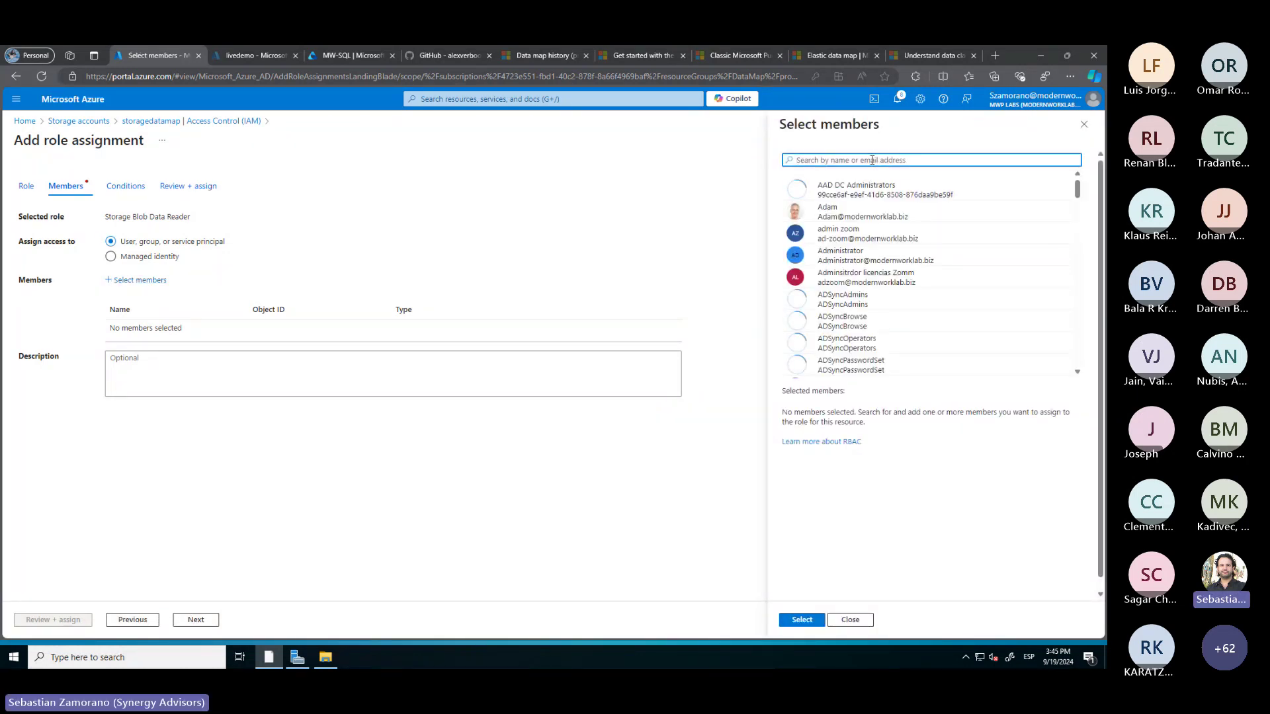
text(live)
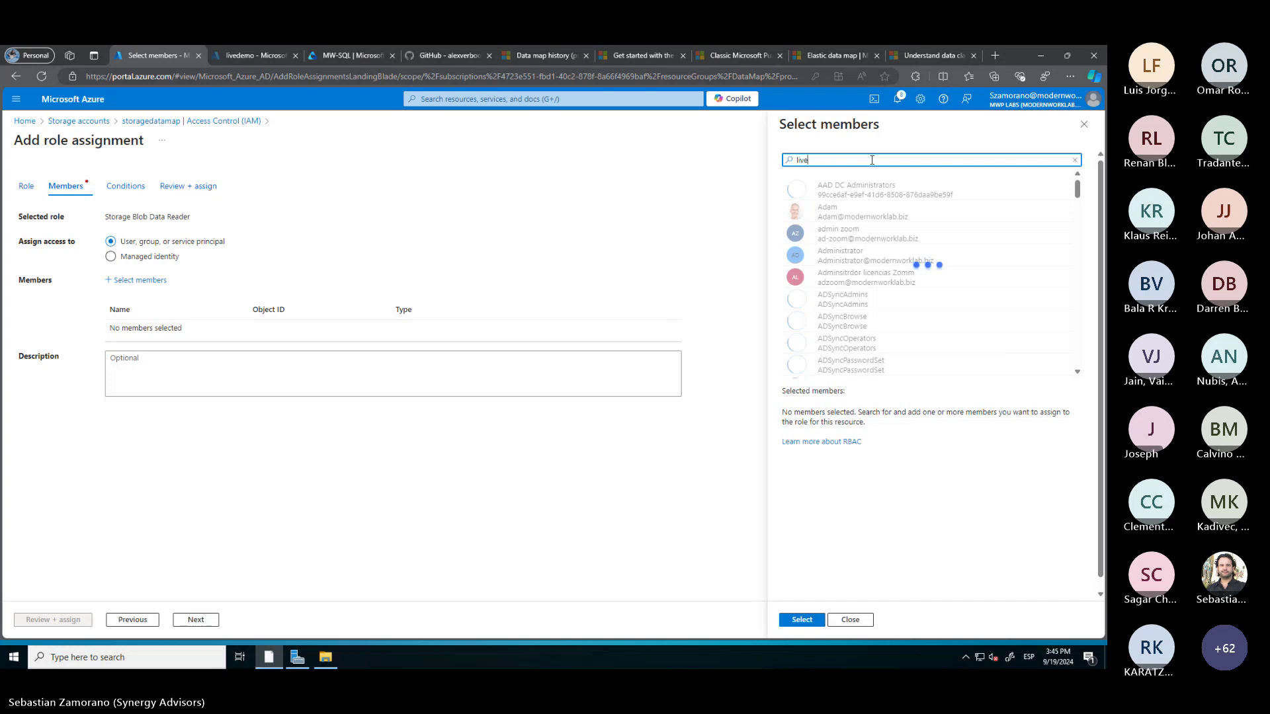
click(844, 192)
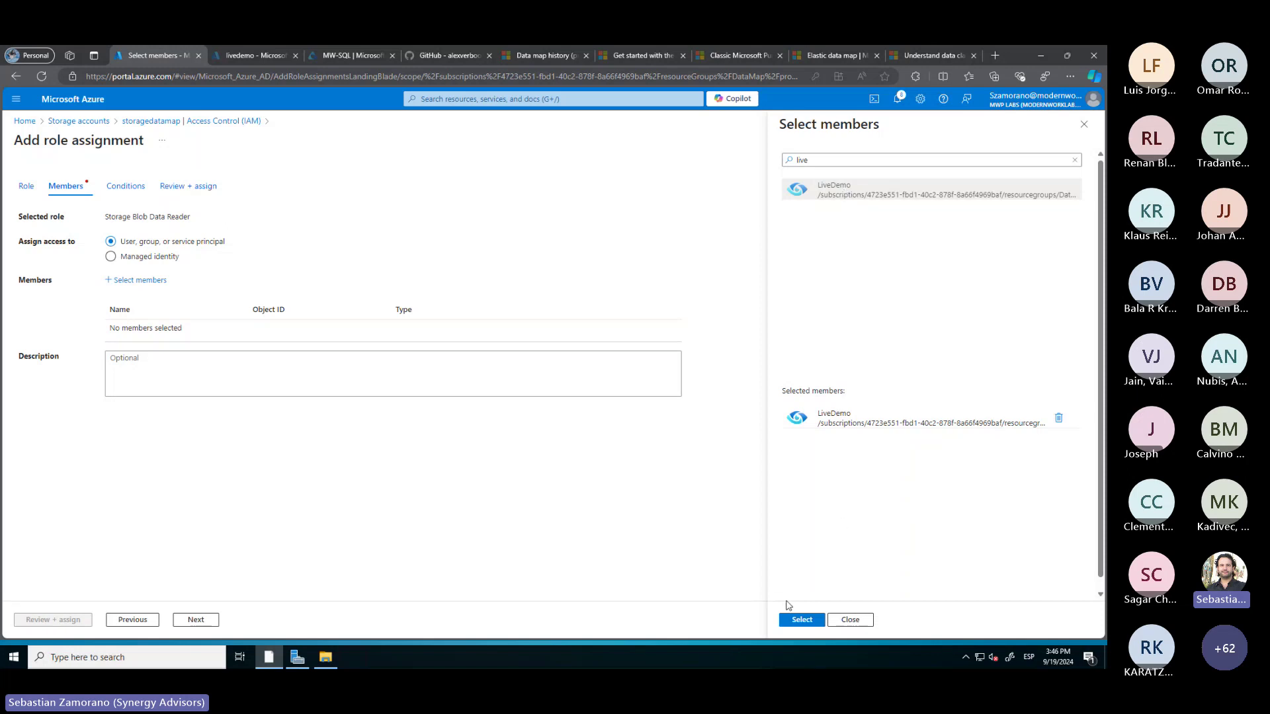
click(800, 621)
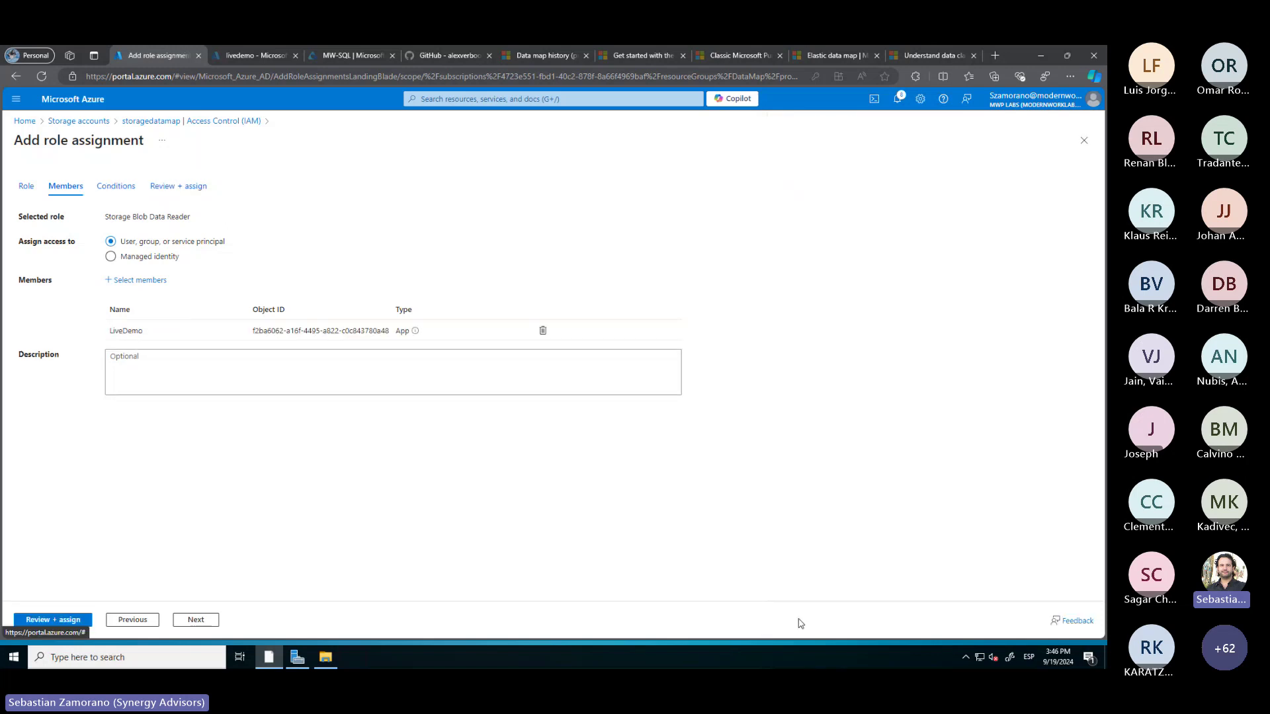
click(73, 621)
click(75, 621)
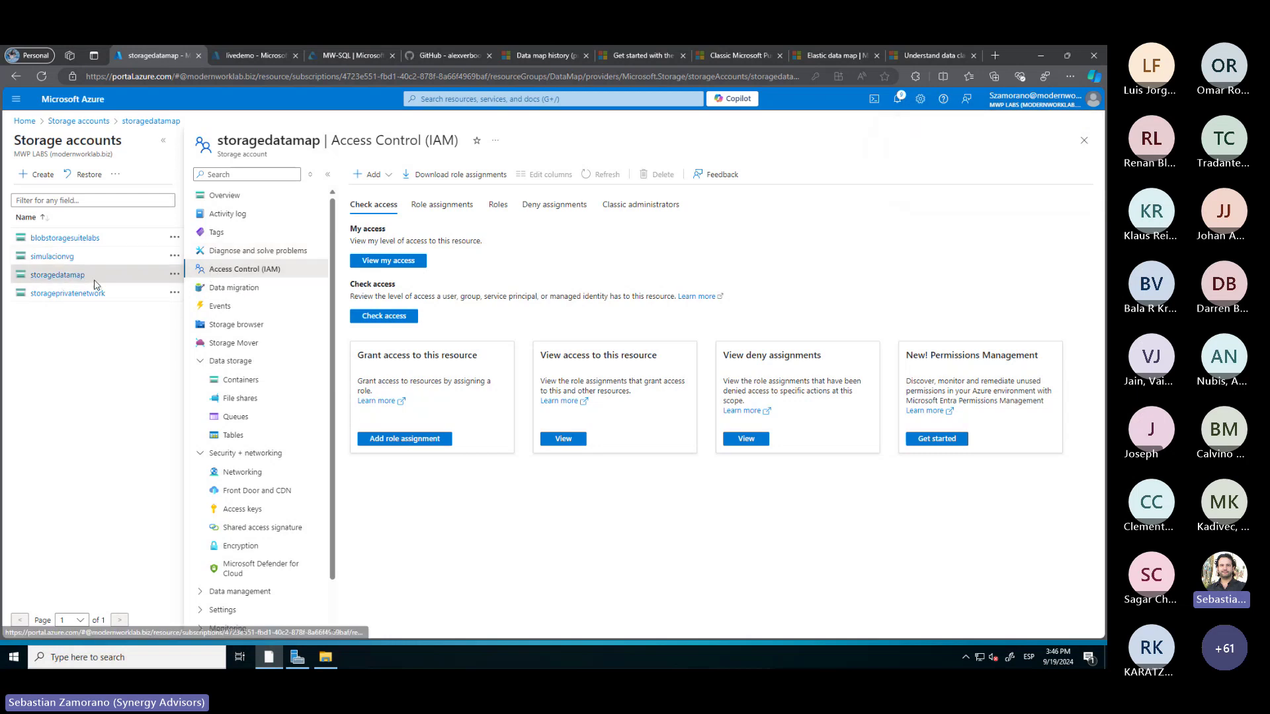
List storagedatamap's blob containers, $logs and purviewfiles
click(235, 385)
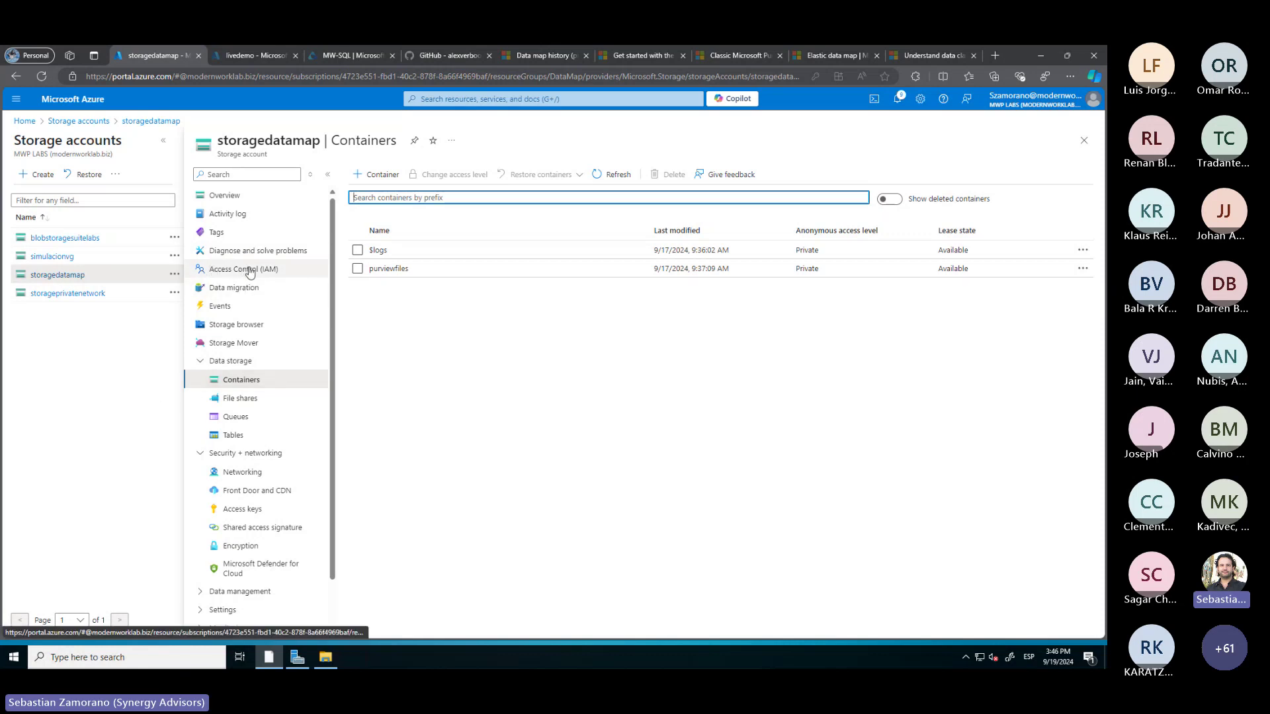
Start registering an Azure Blob Storage source in the Azure Blob Storage collection
click(359, 57)
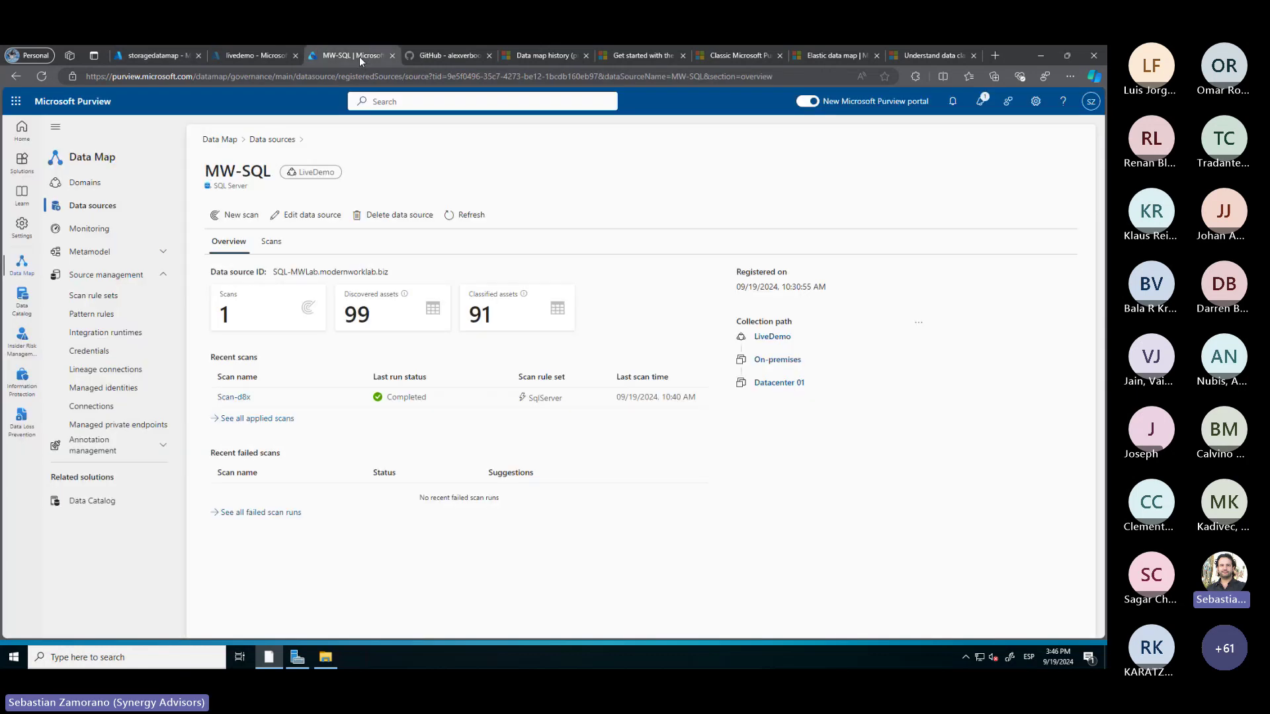
click(93, 209)
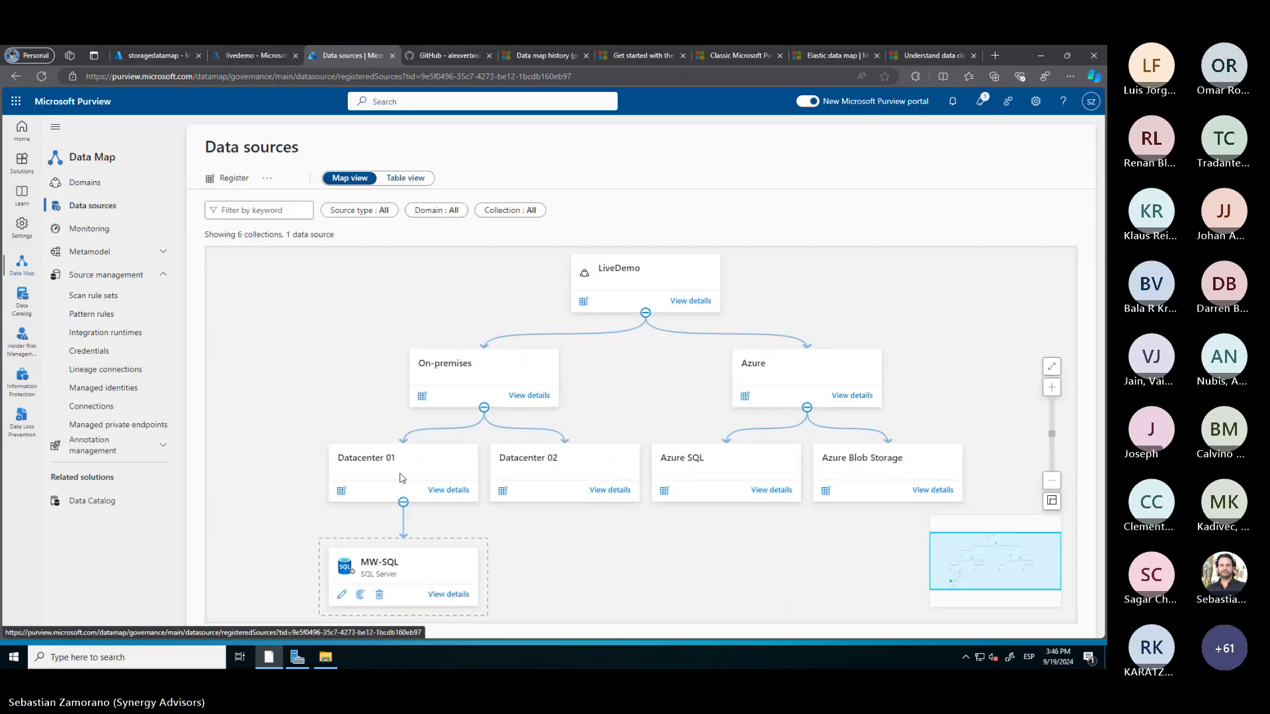
click(827, 493)
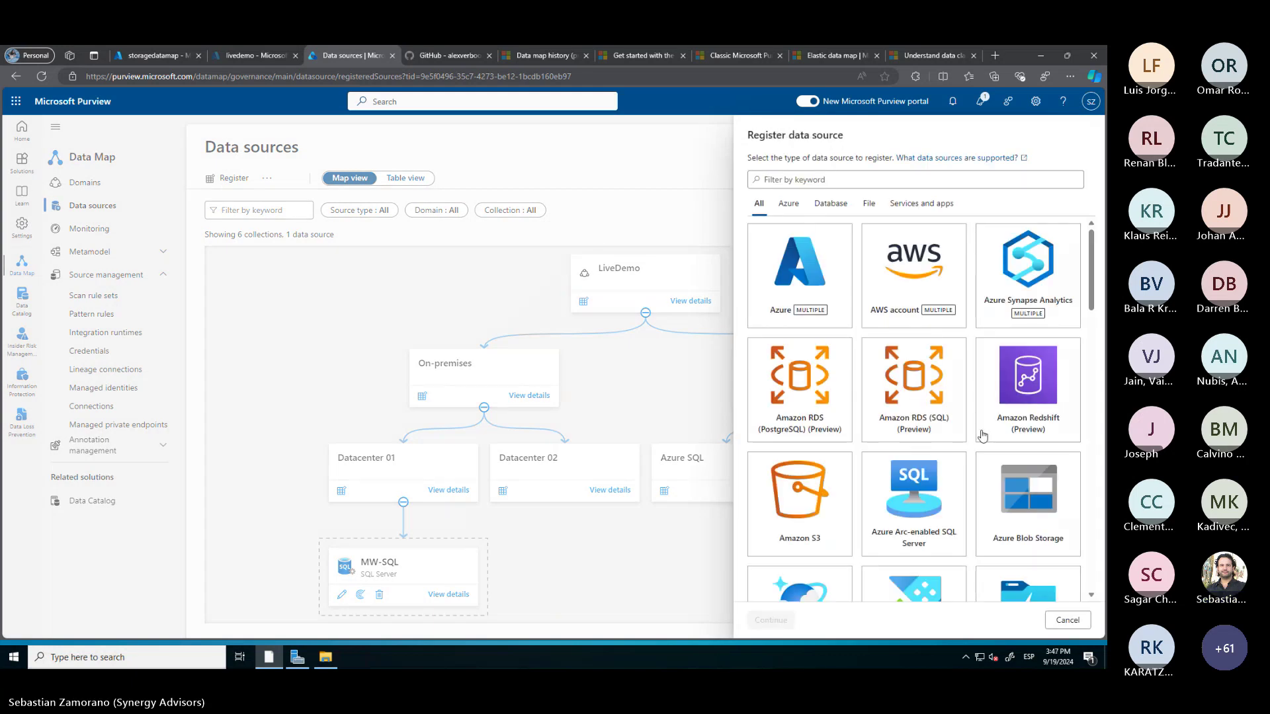
click(1032, 511)
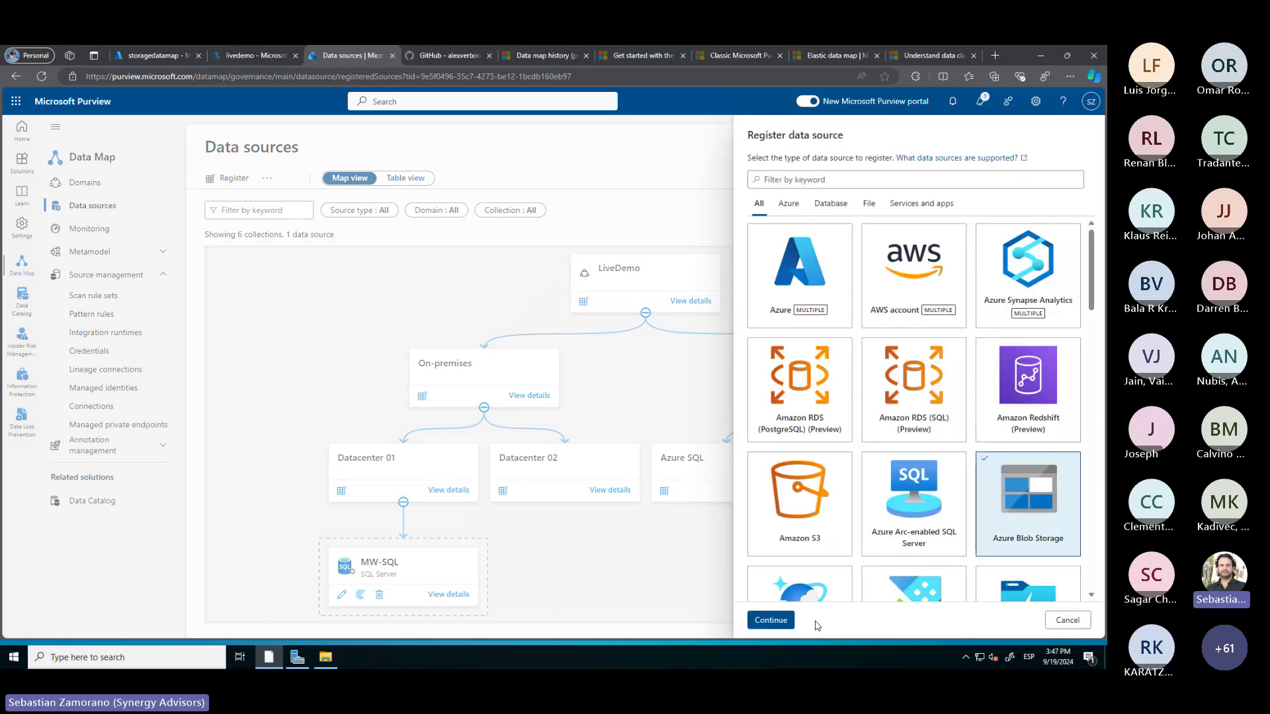
click(772, 621)
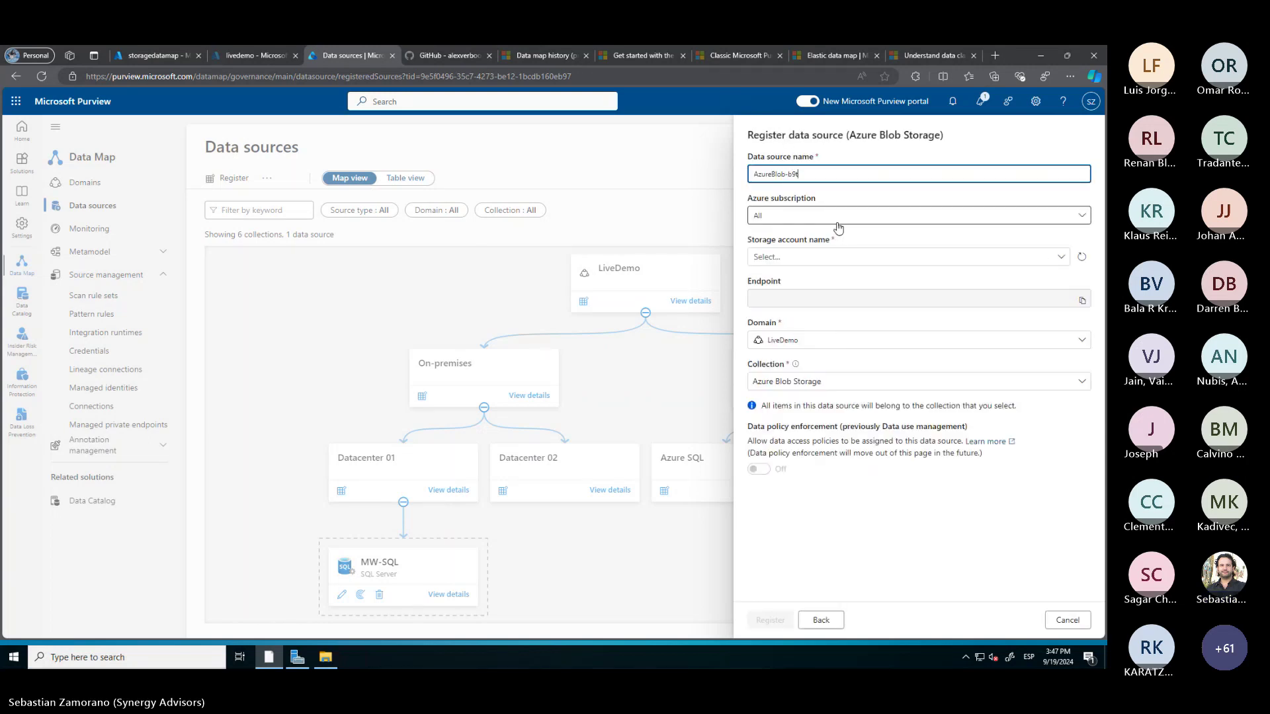
Name the data source storagedatamap using the account name copied from Azure
key(ctrl+a)
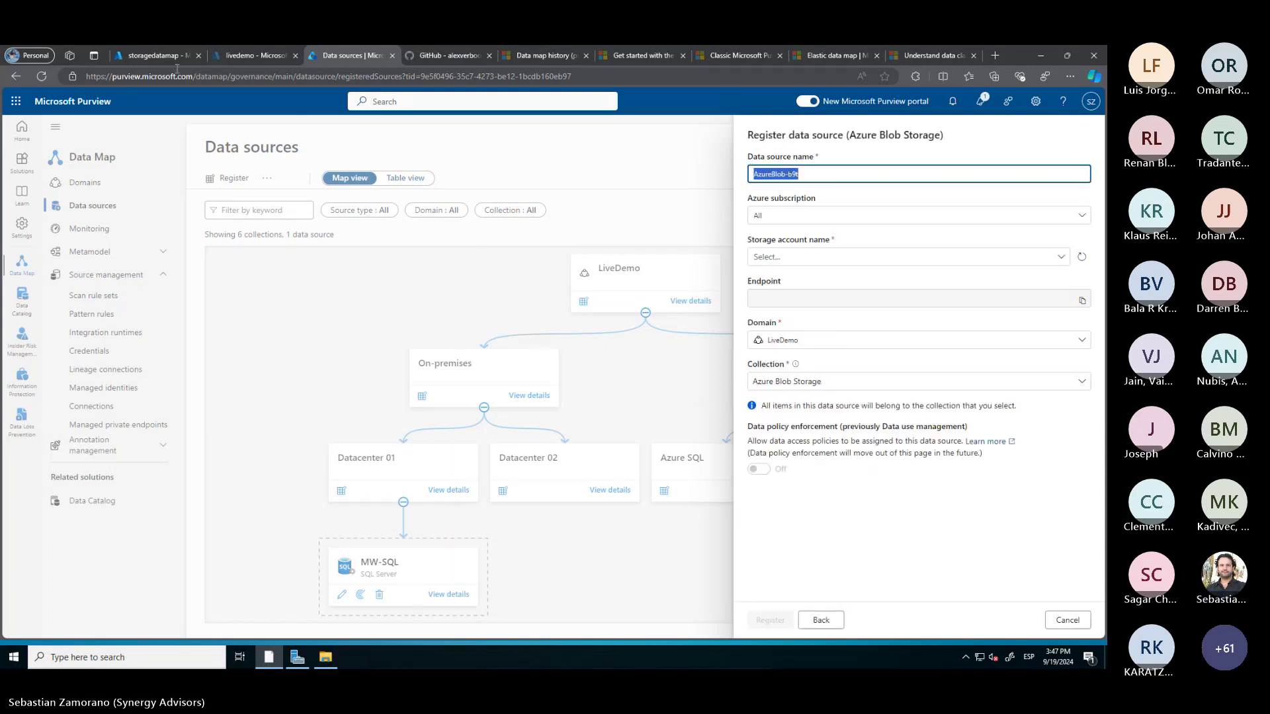
click(150, 55)
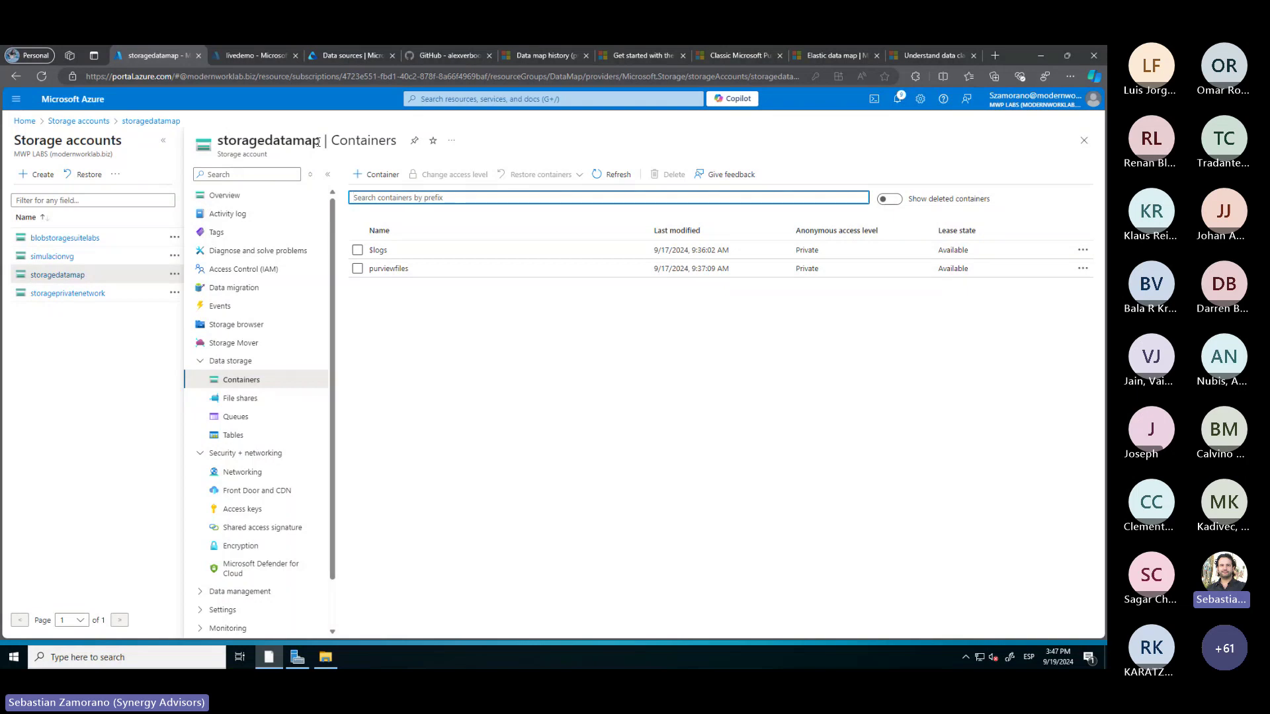
drag(321, 141, 220, 147)
key(ctrl+c)
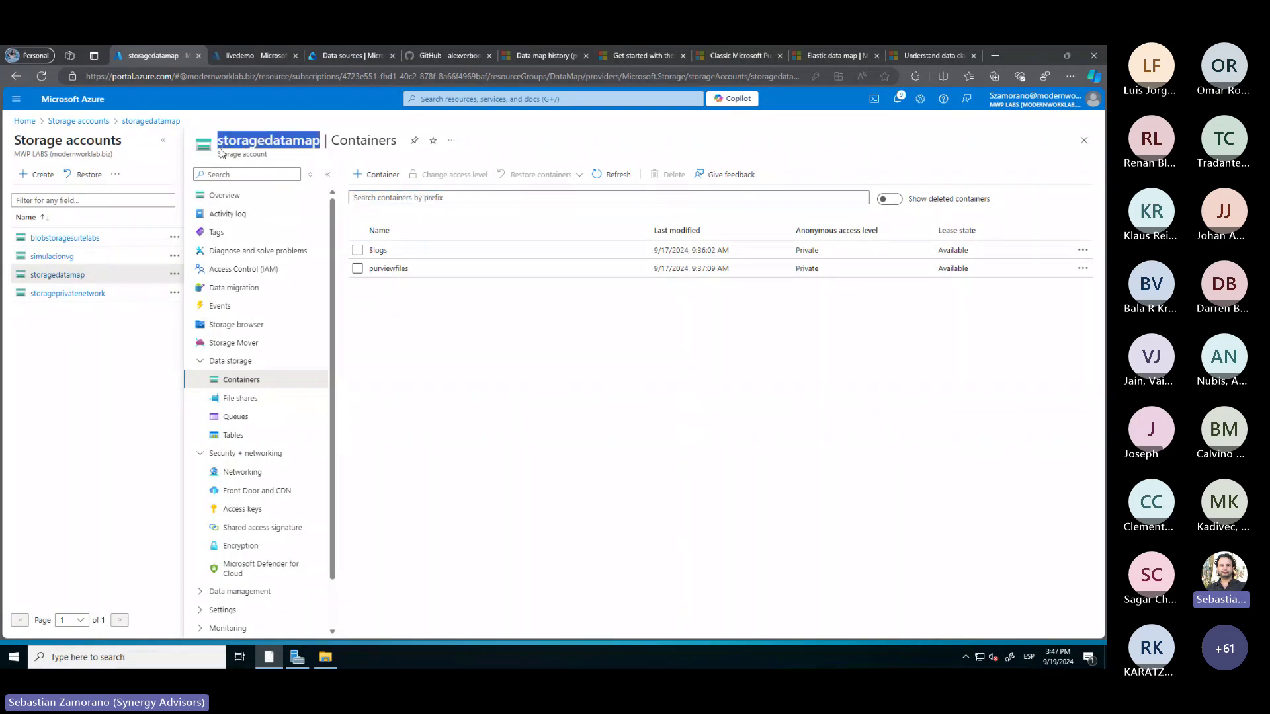
click(335, 60)
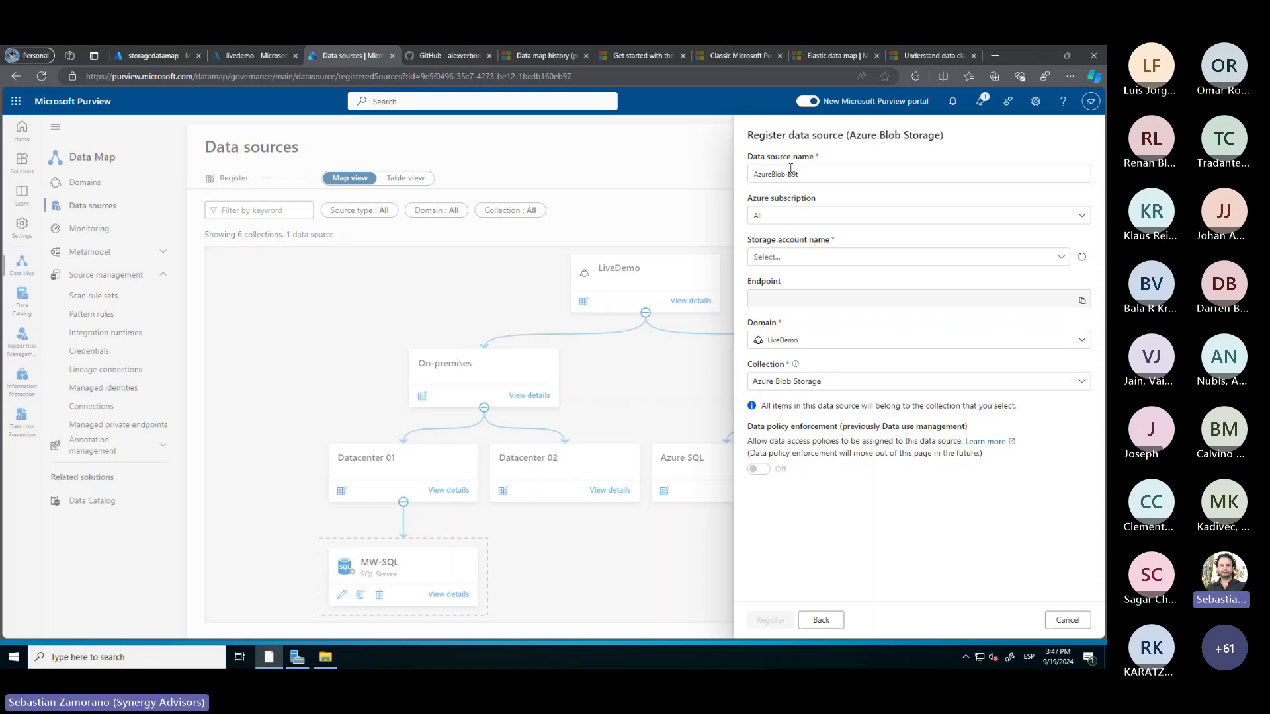
click(809, 174)
triple_click(809, 175)
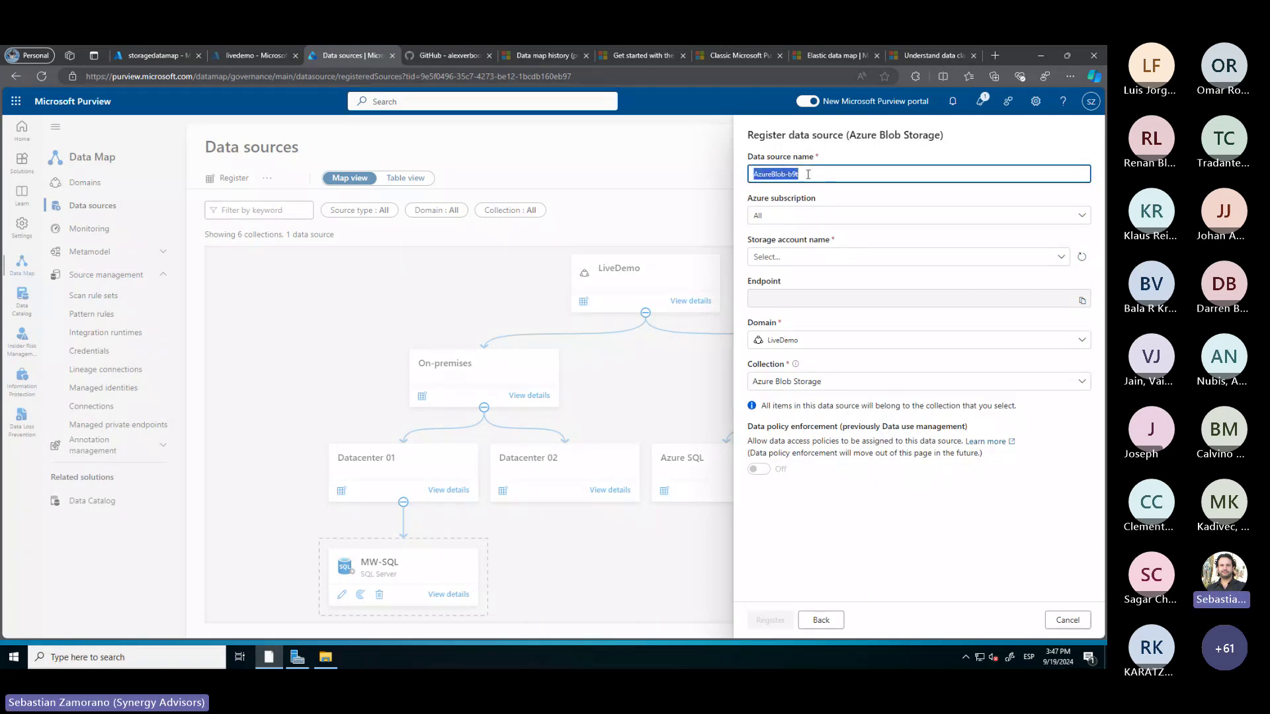
click(808, 175)
key(ctrl+v)
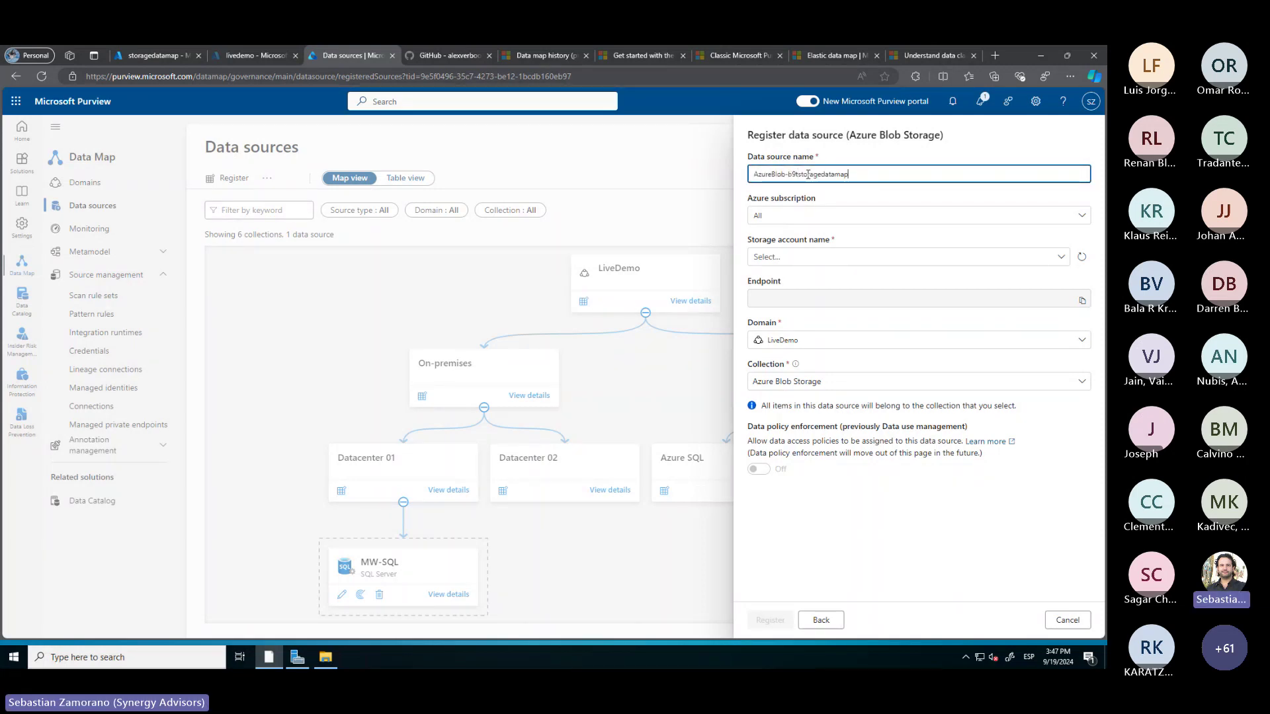
drag(798, 174, 751, 174)
key(BackSpace)
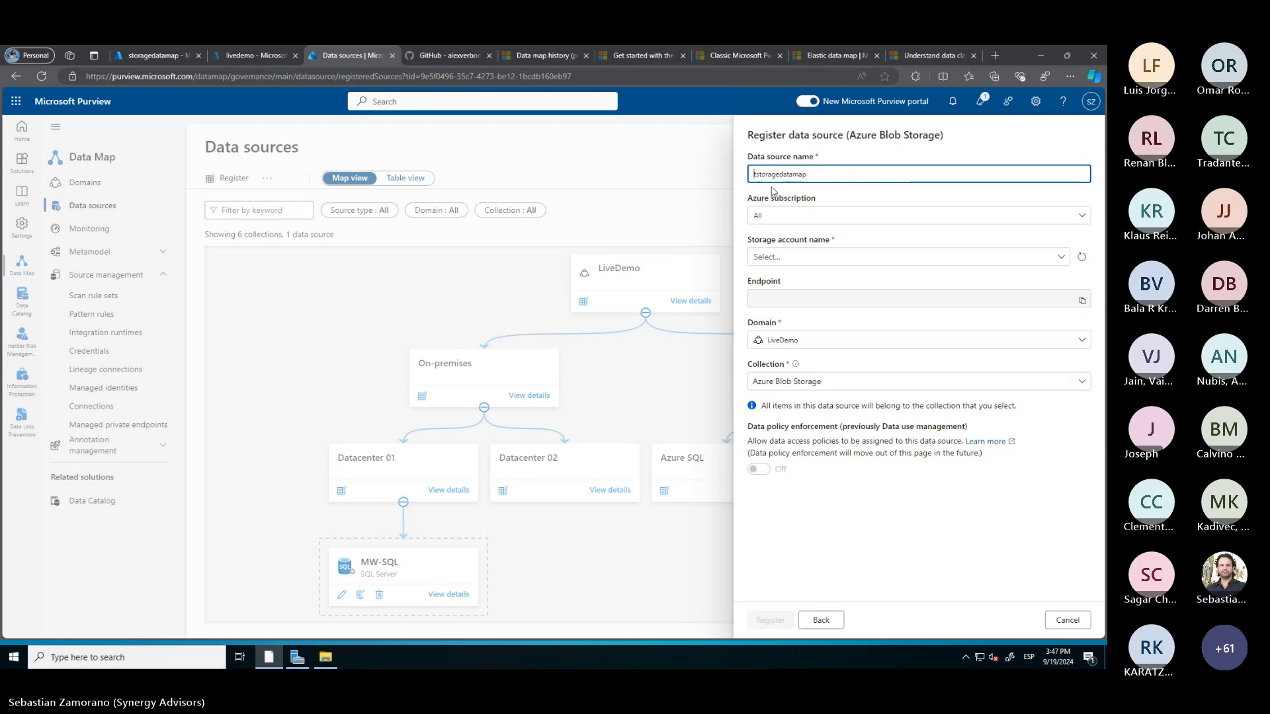
key(BackSpace)
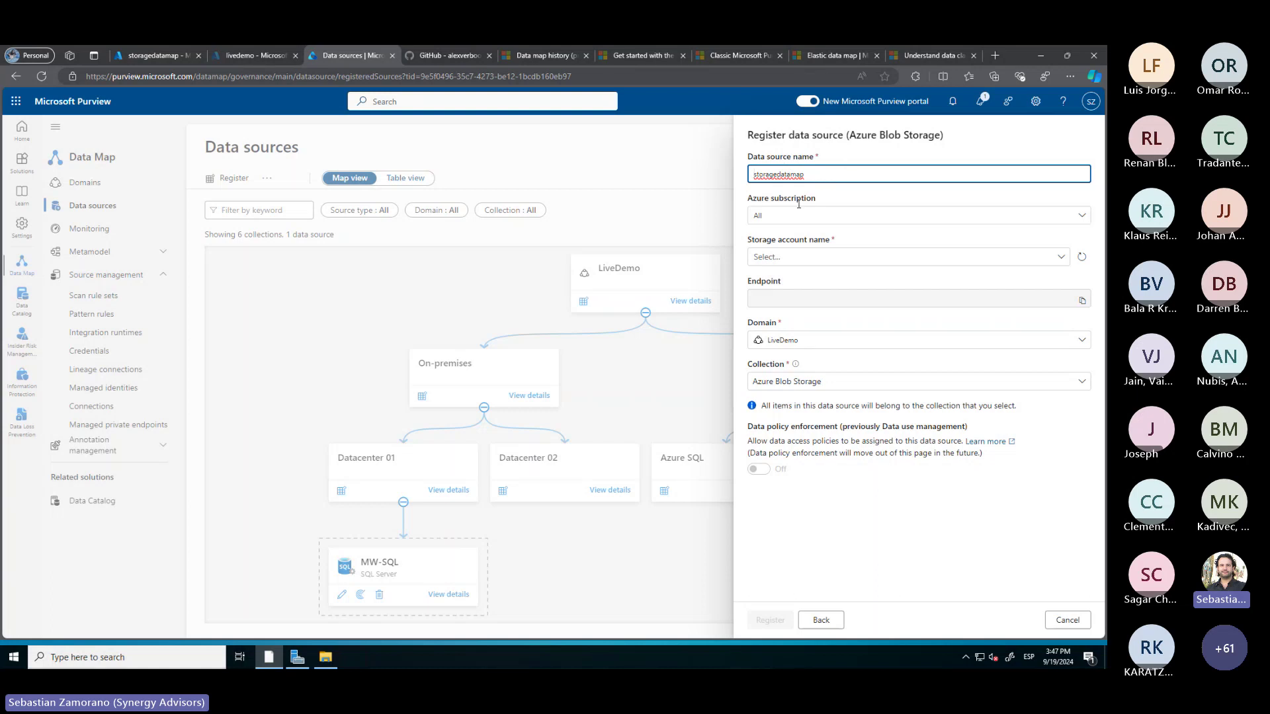
Select storagedatamap as the storage account and register the source
click(802, 258)
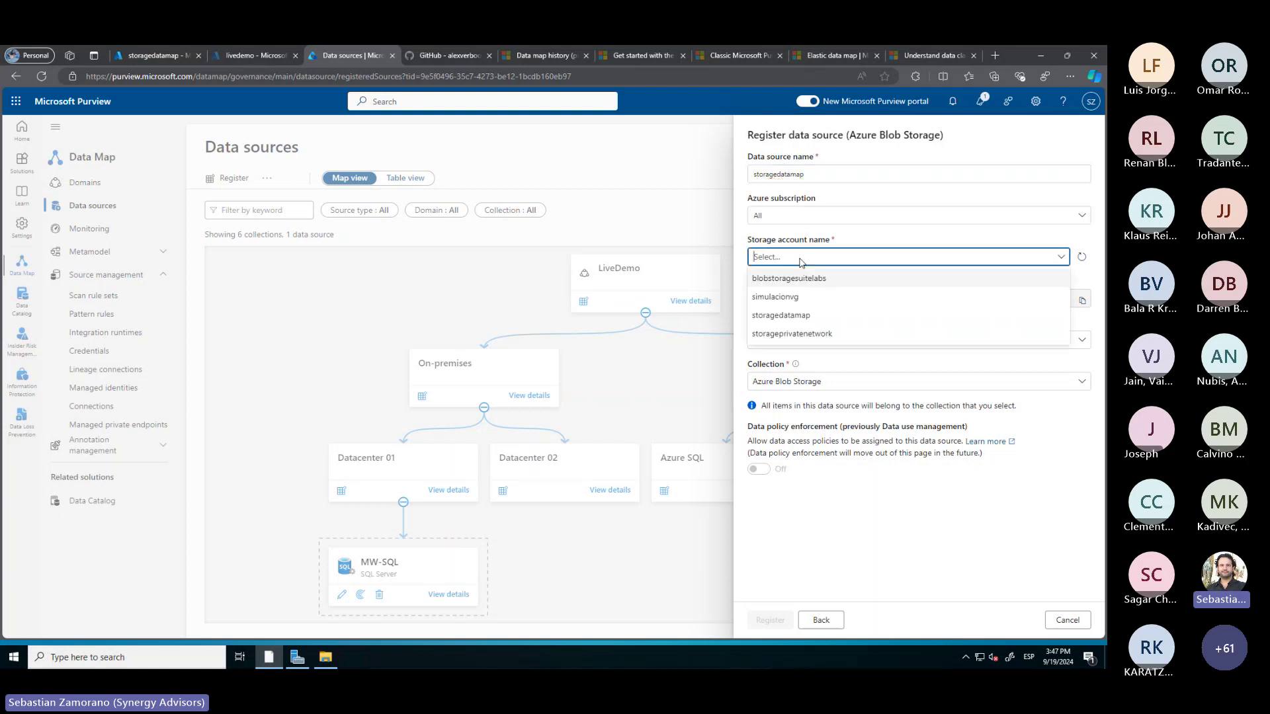
click(780, 316)
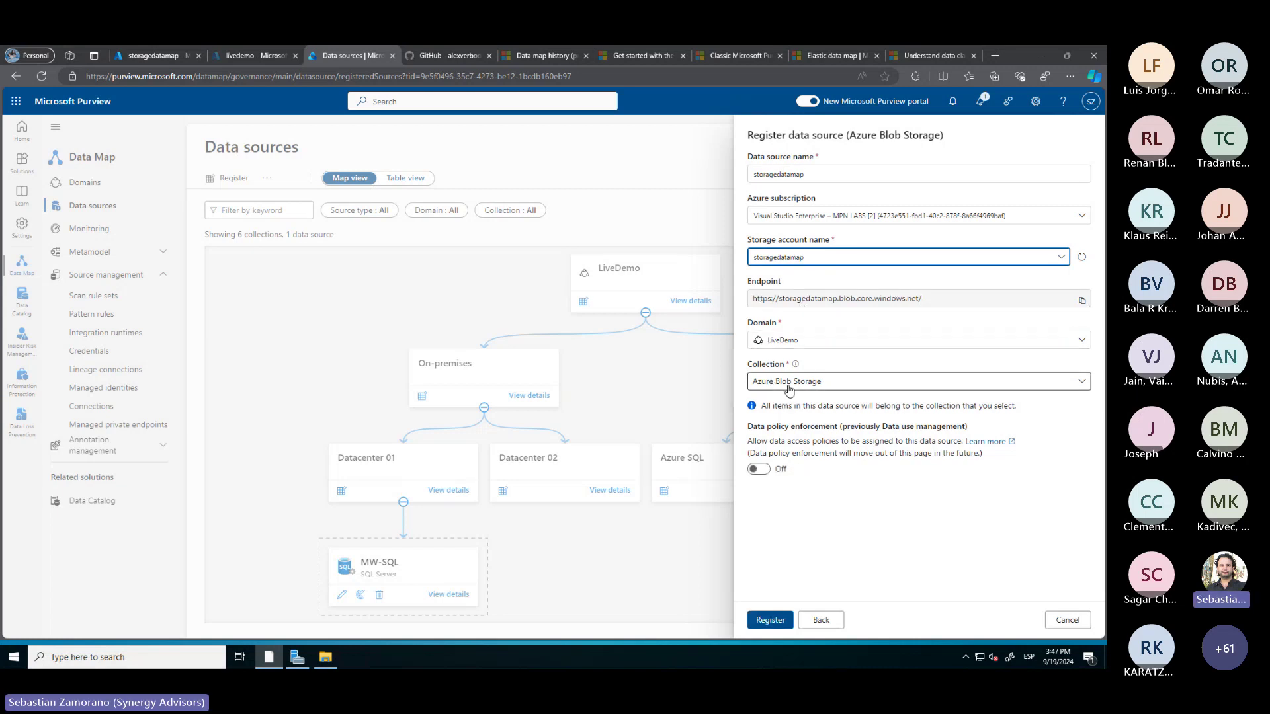
click(771, 620)
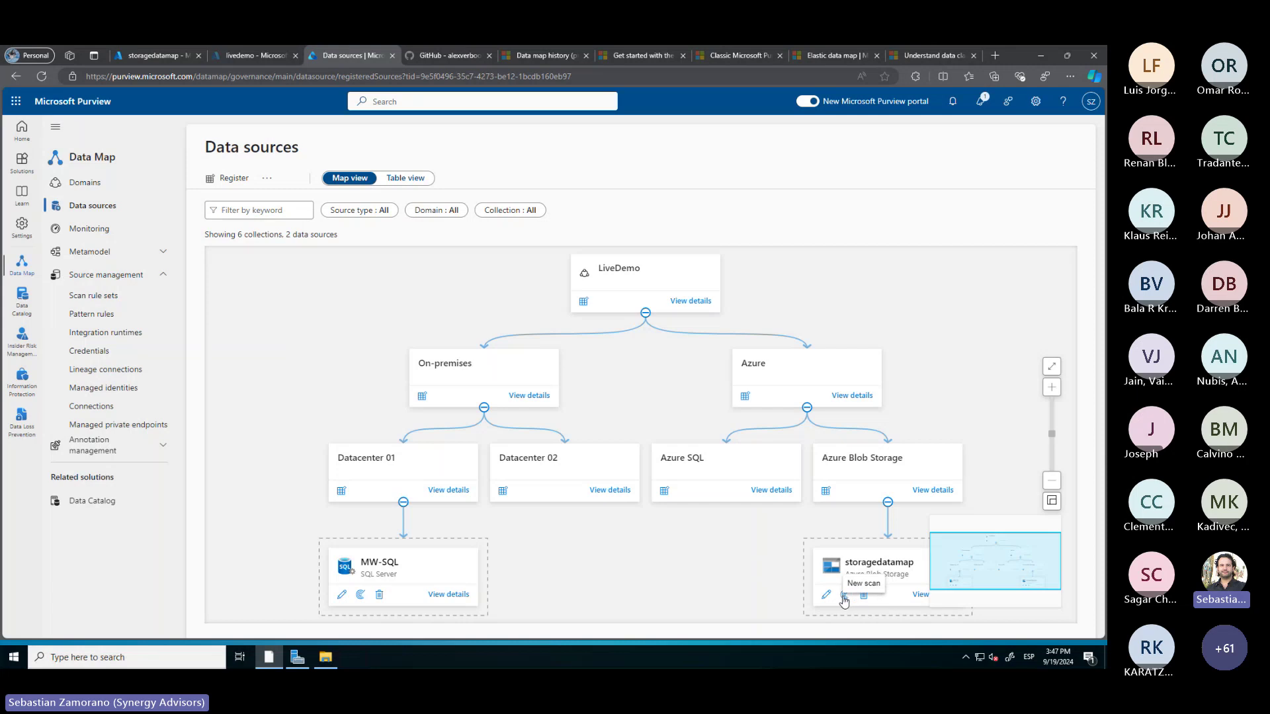
Create Scan-storagedatamap on the storagedatamap source and pass its connection test
click(845, 598)
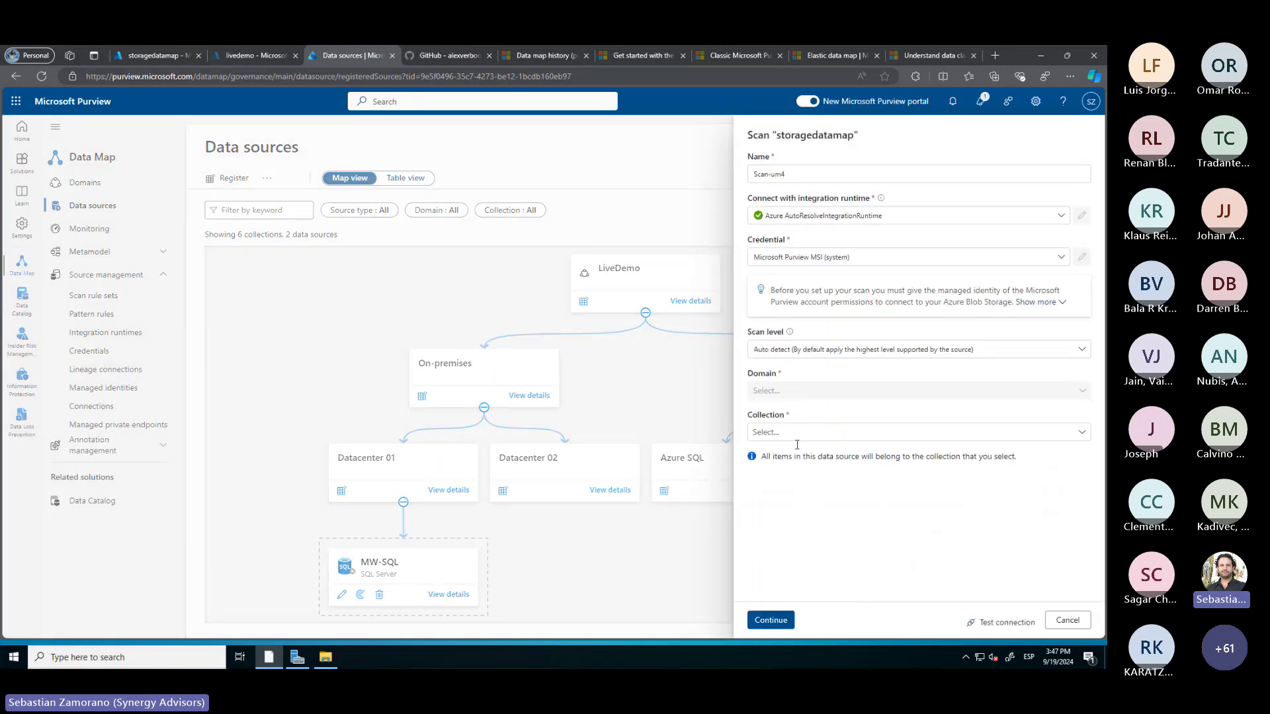
click(799, 174)
key(BackSpace)
key(BackSpace)
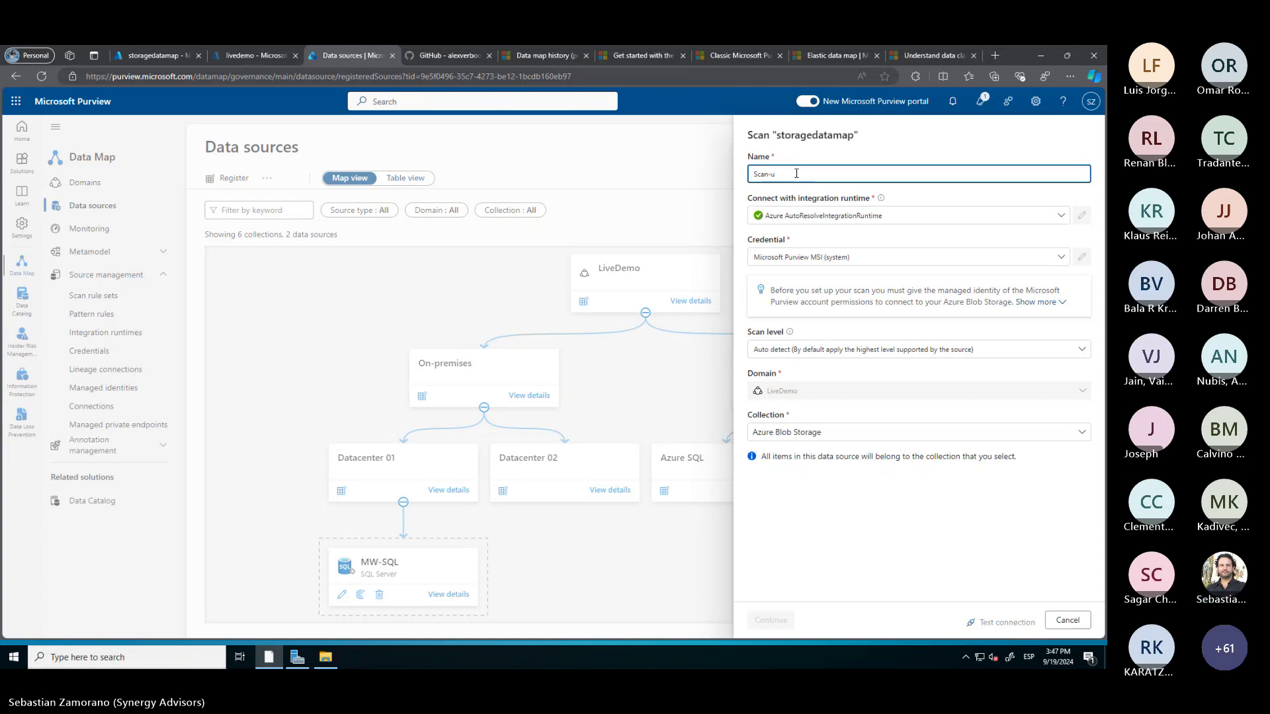
key(ctrl+v)
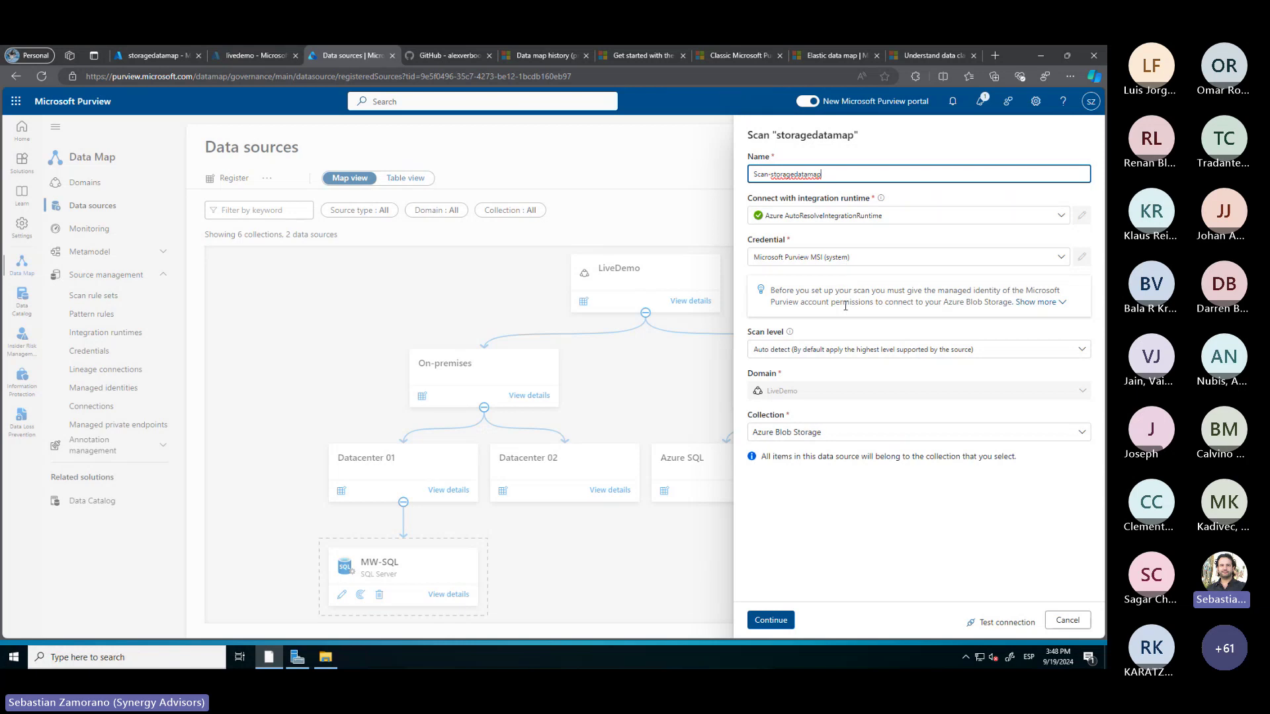
click(985, 626)
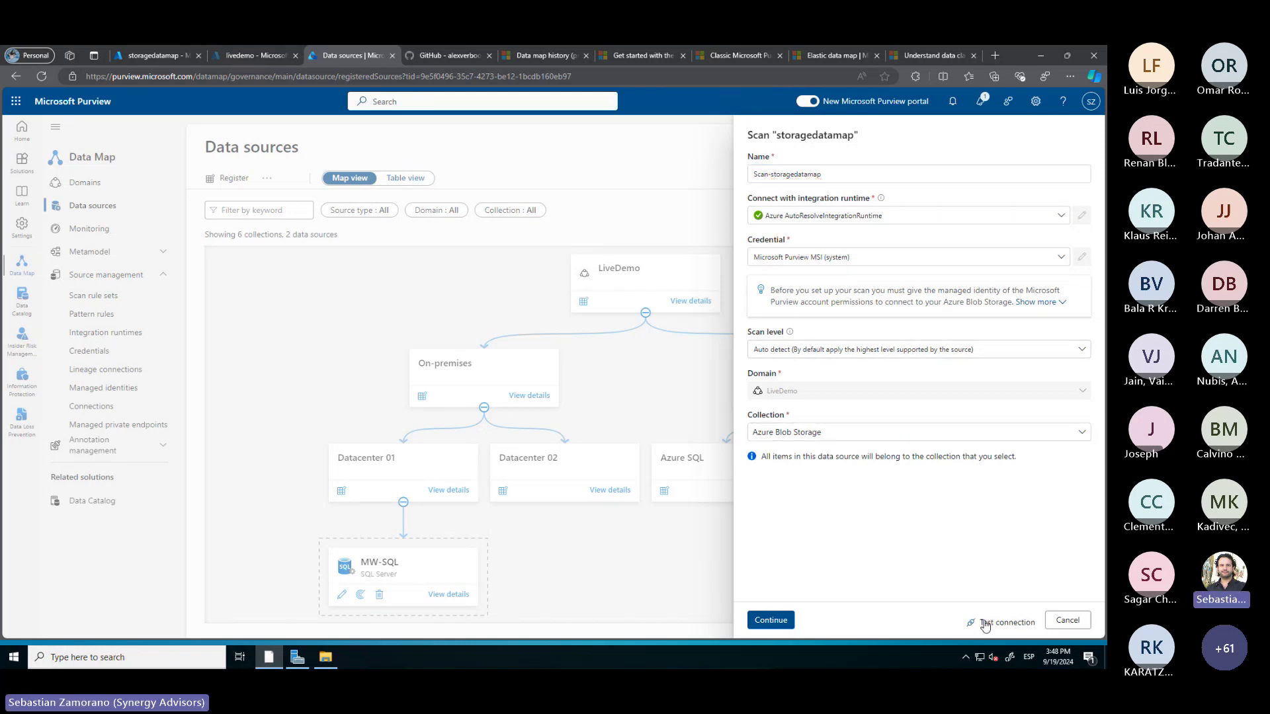
click(985, 626)
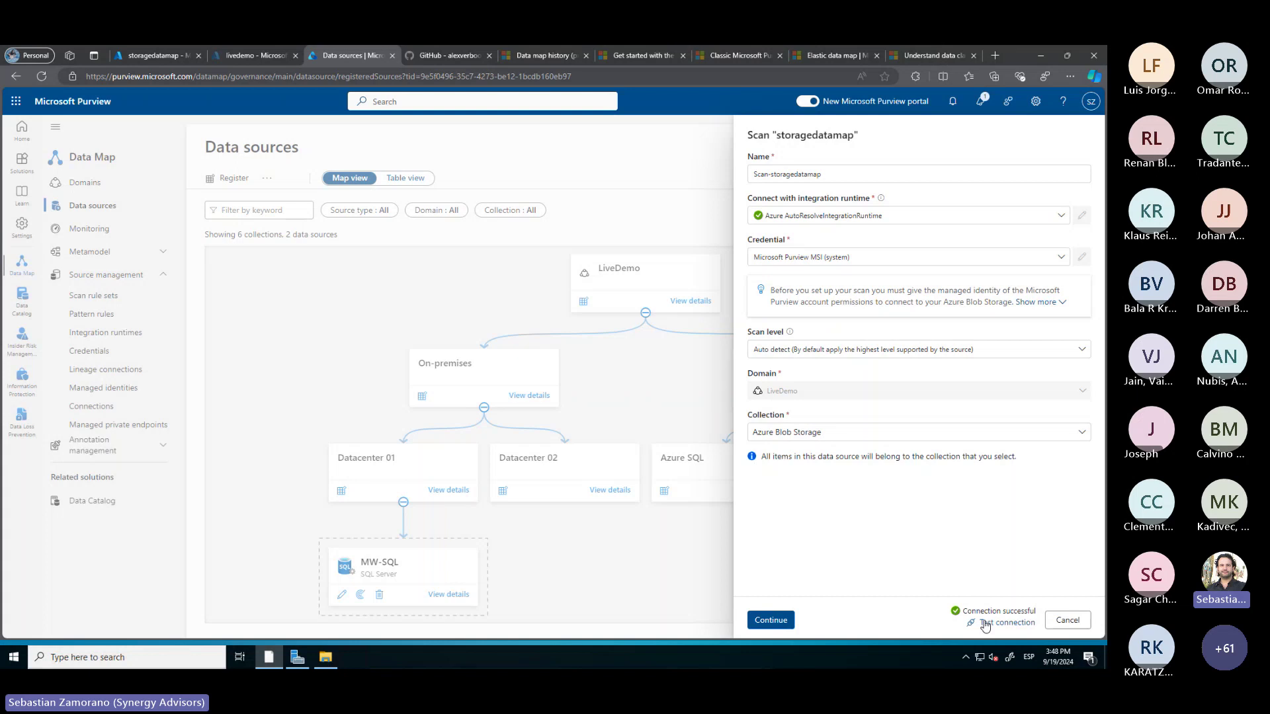
click(774, 620)
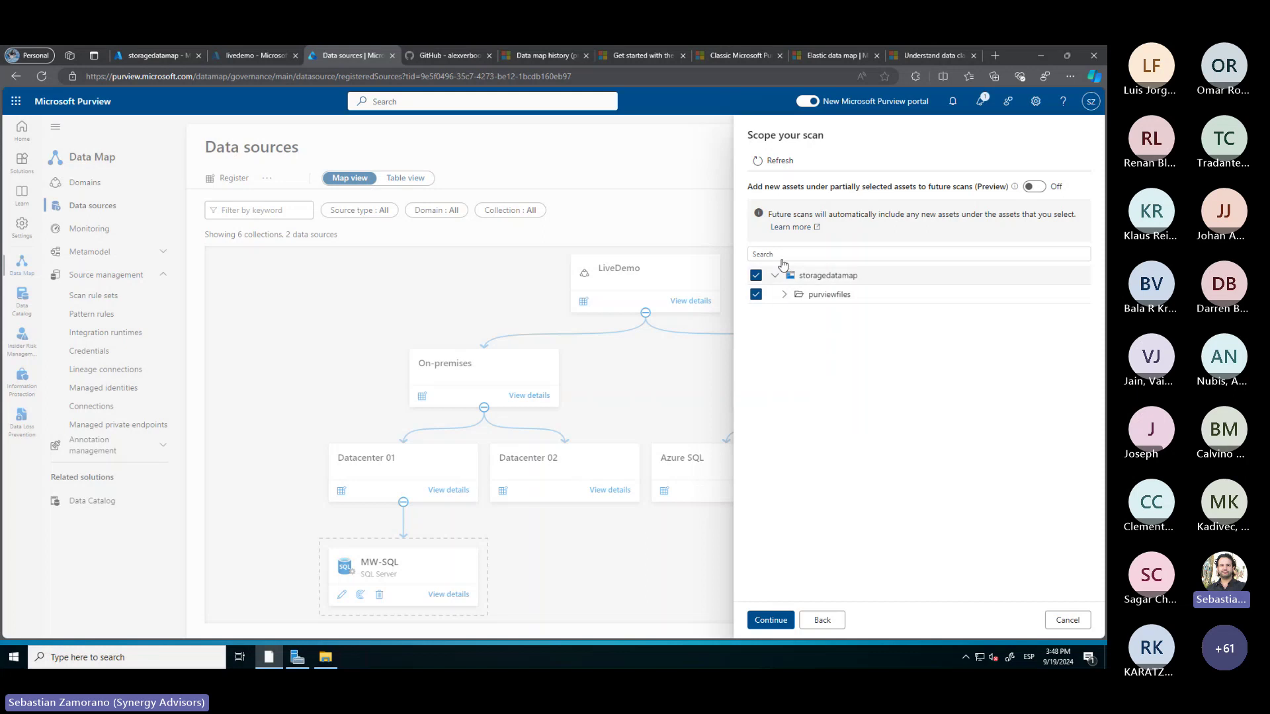
Scan all of purviewfiles with the AzureStorage rule set daily, then save and run
click(784, 294)
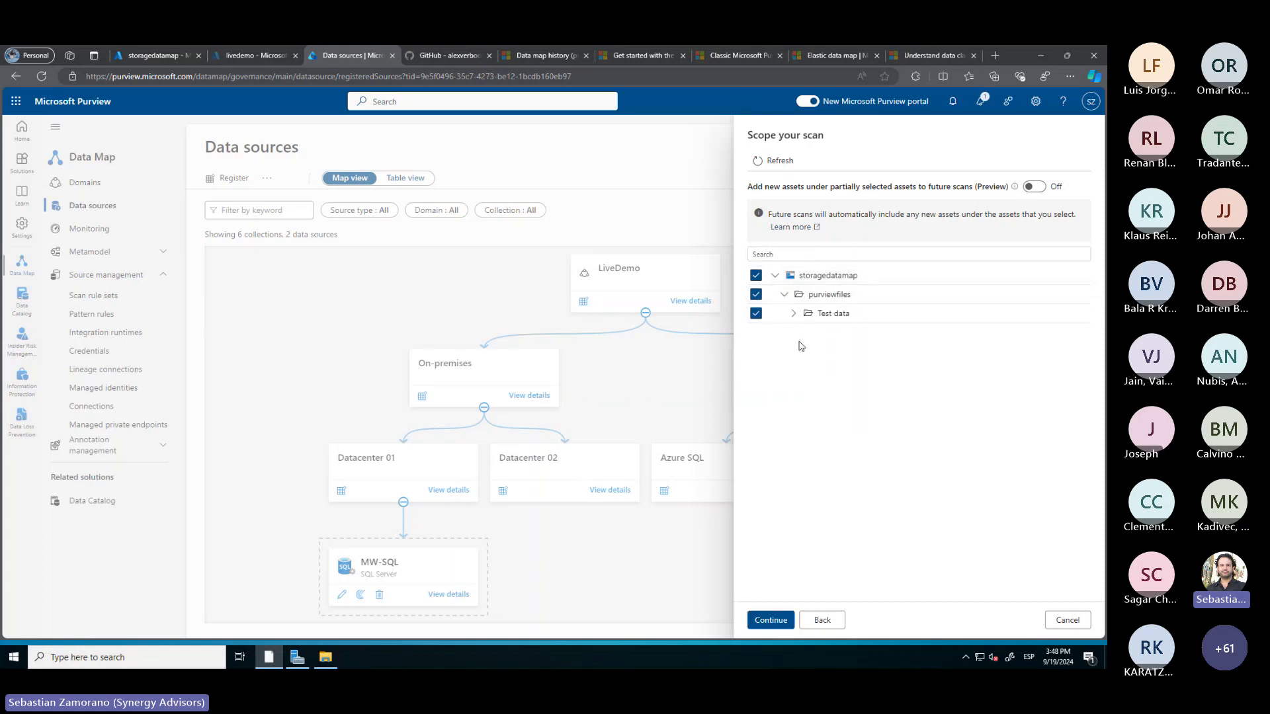
click(770, 620)
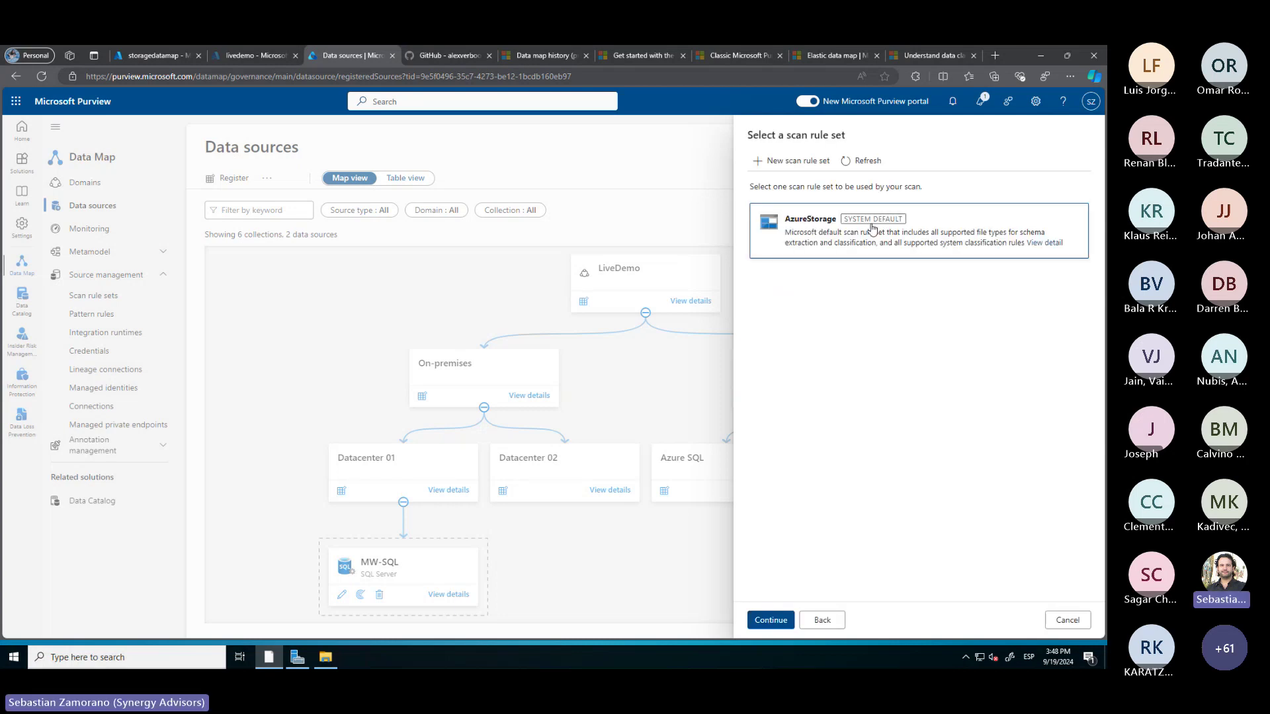
click(766, 620)
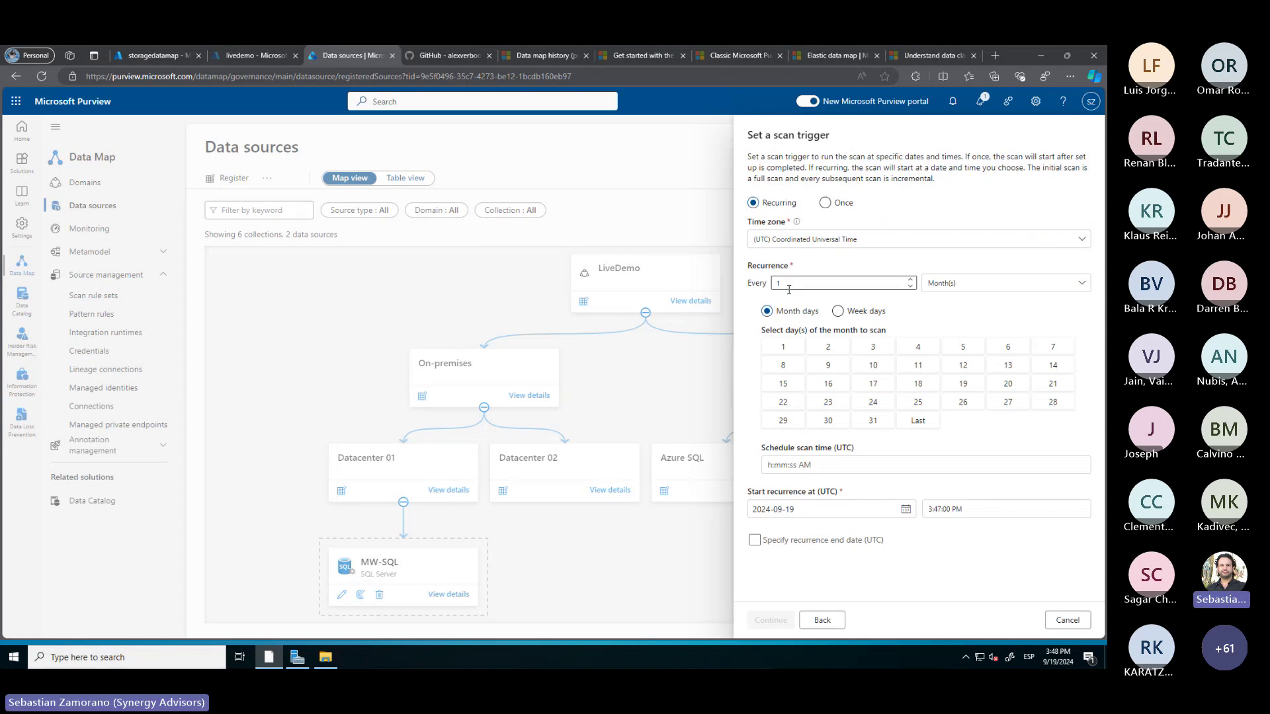
click(970, 285)
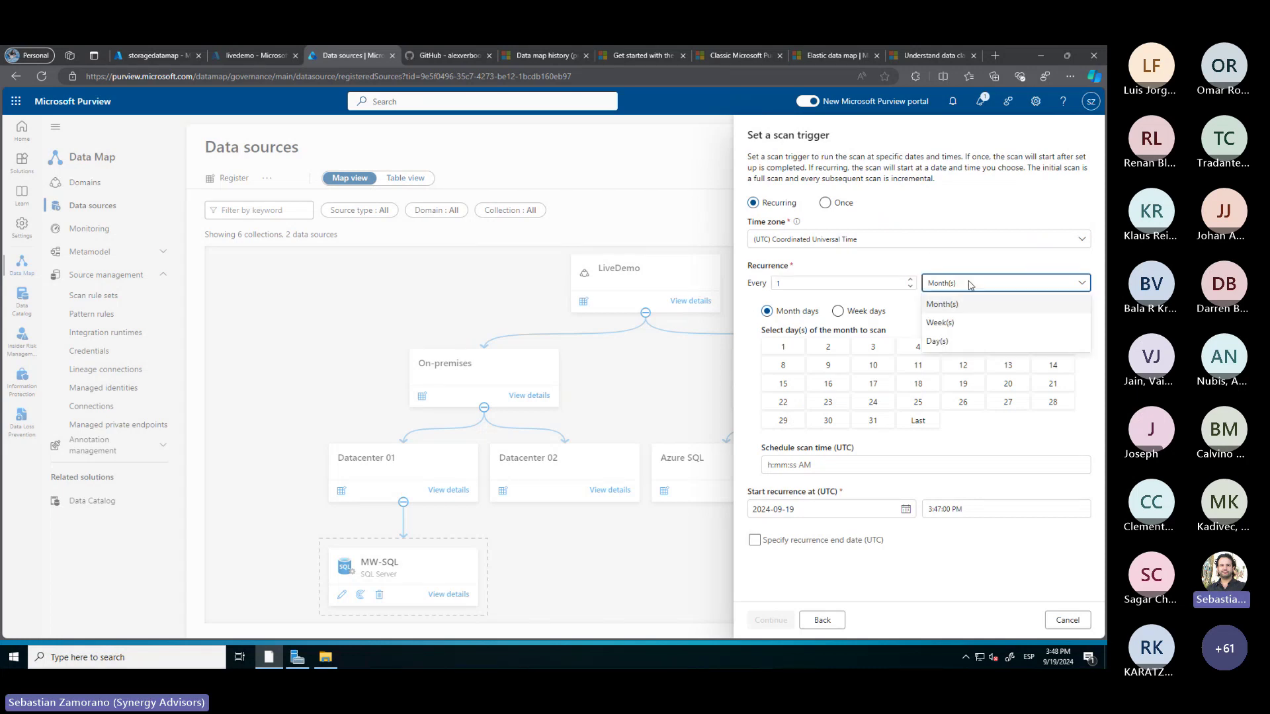
click(947, 340)
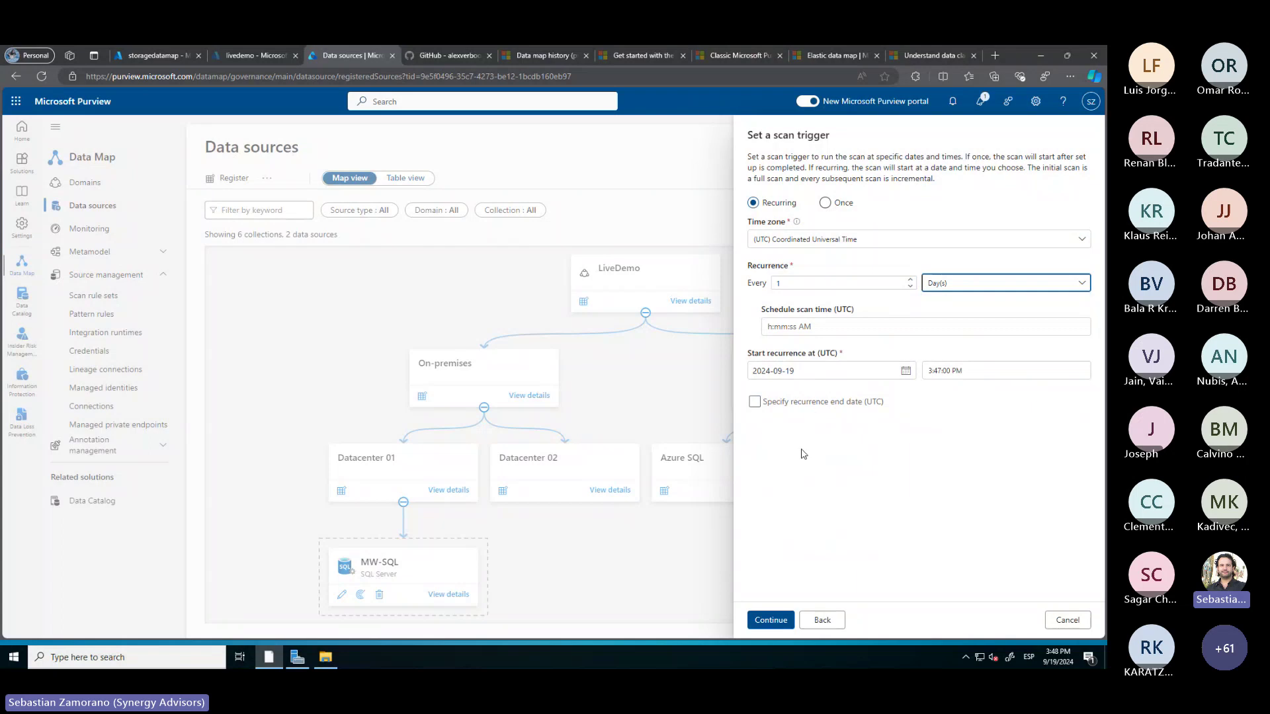
click(763, 624)
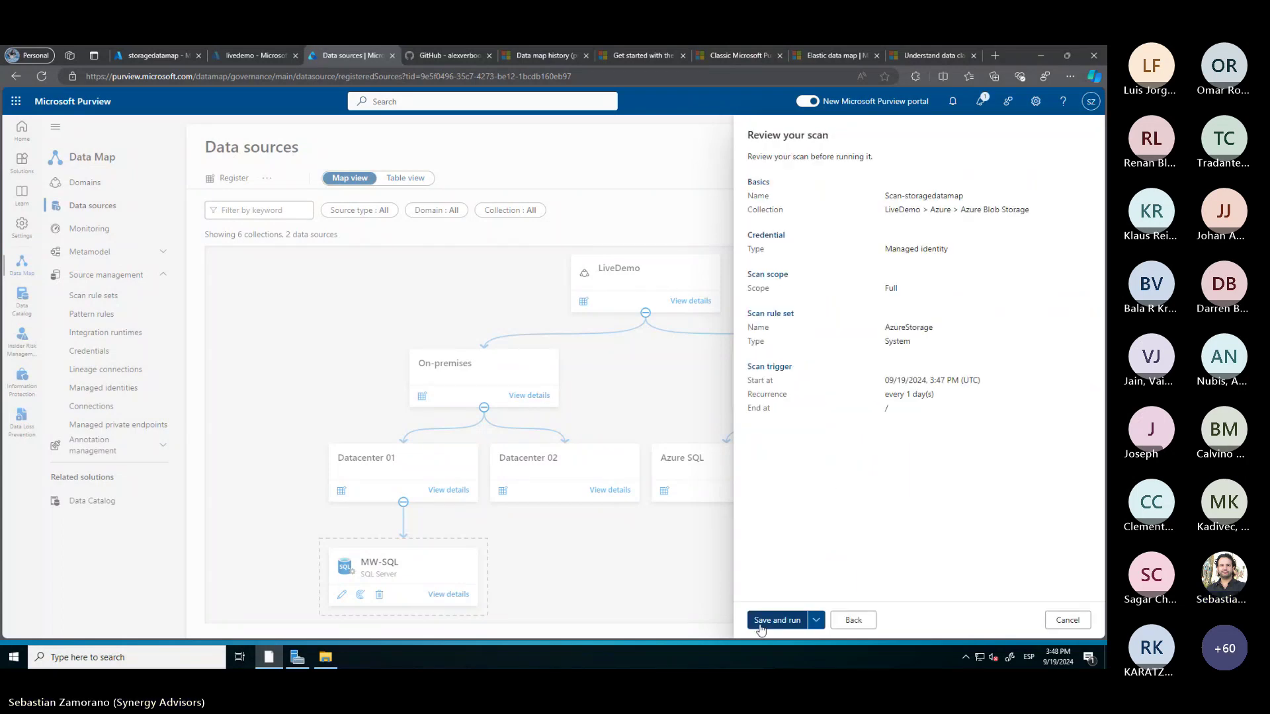
click(786, 626)
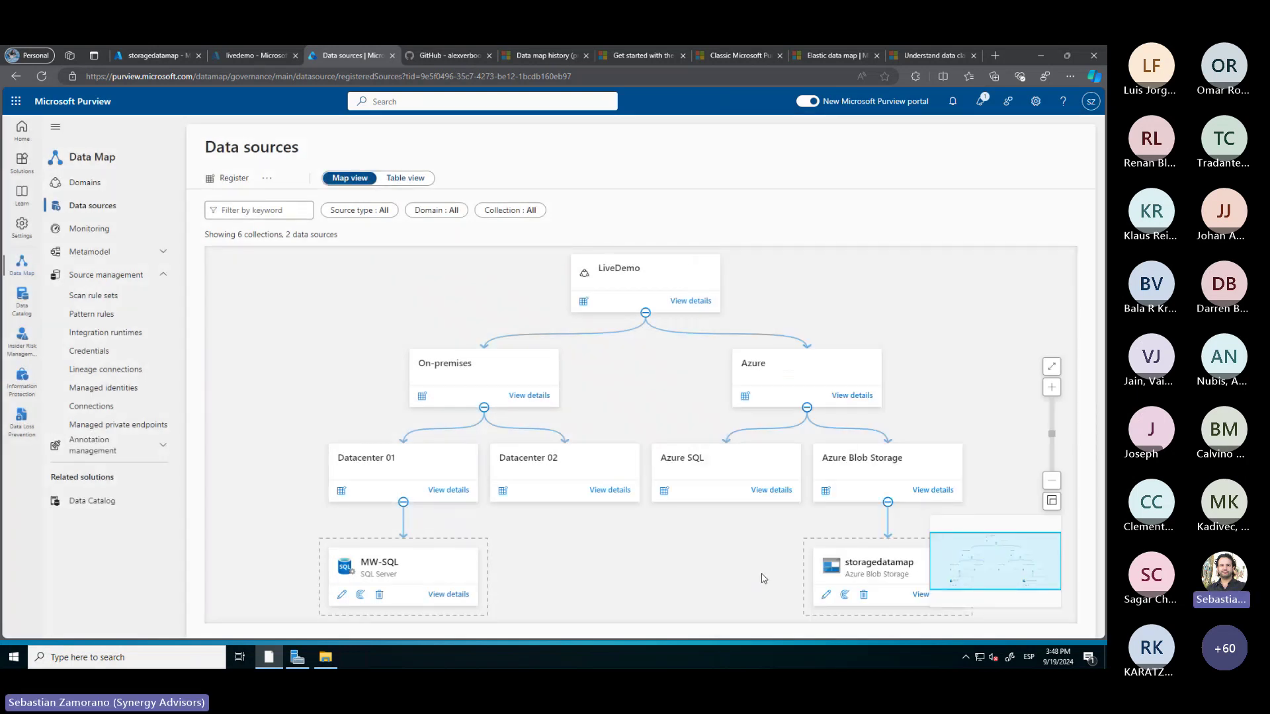
Confirm the storagedatamap scan is queued, then view MW-SQL's completed Scan-d8x overview
scroll(764, 579, down, 1)
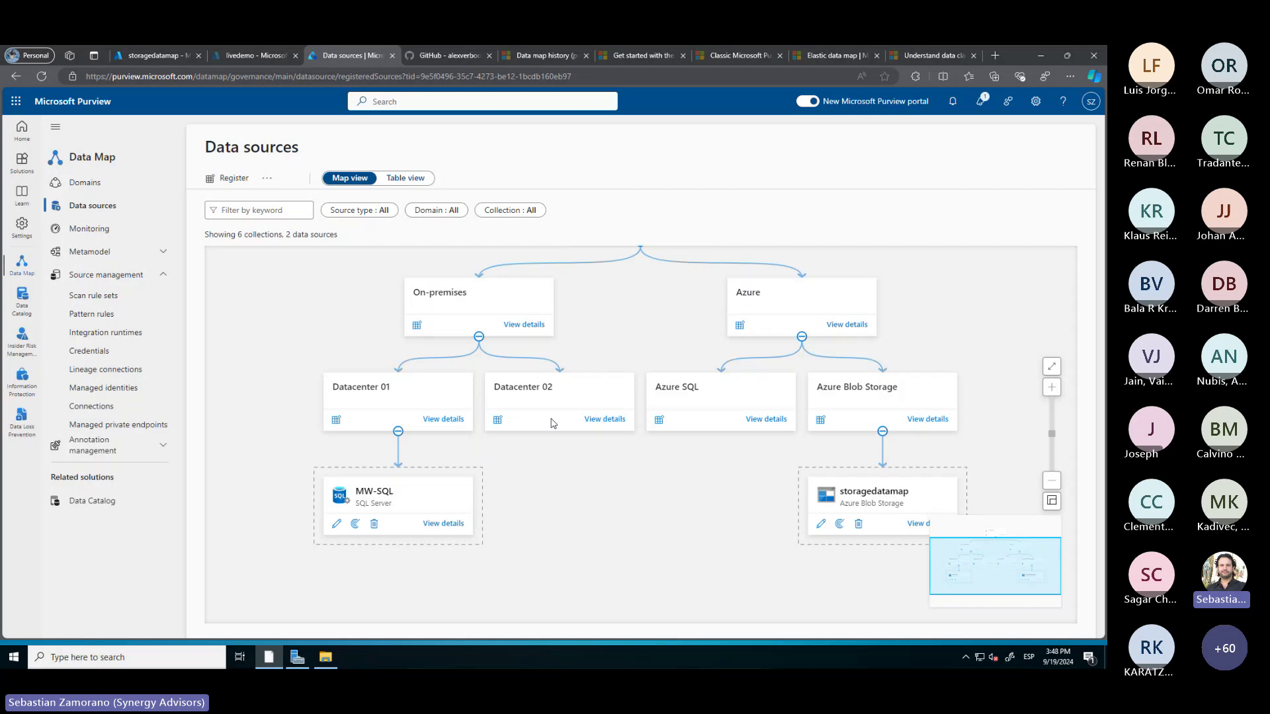
click(917, 526)
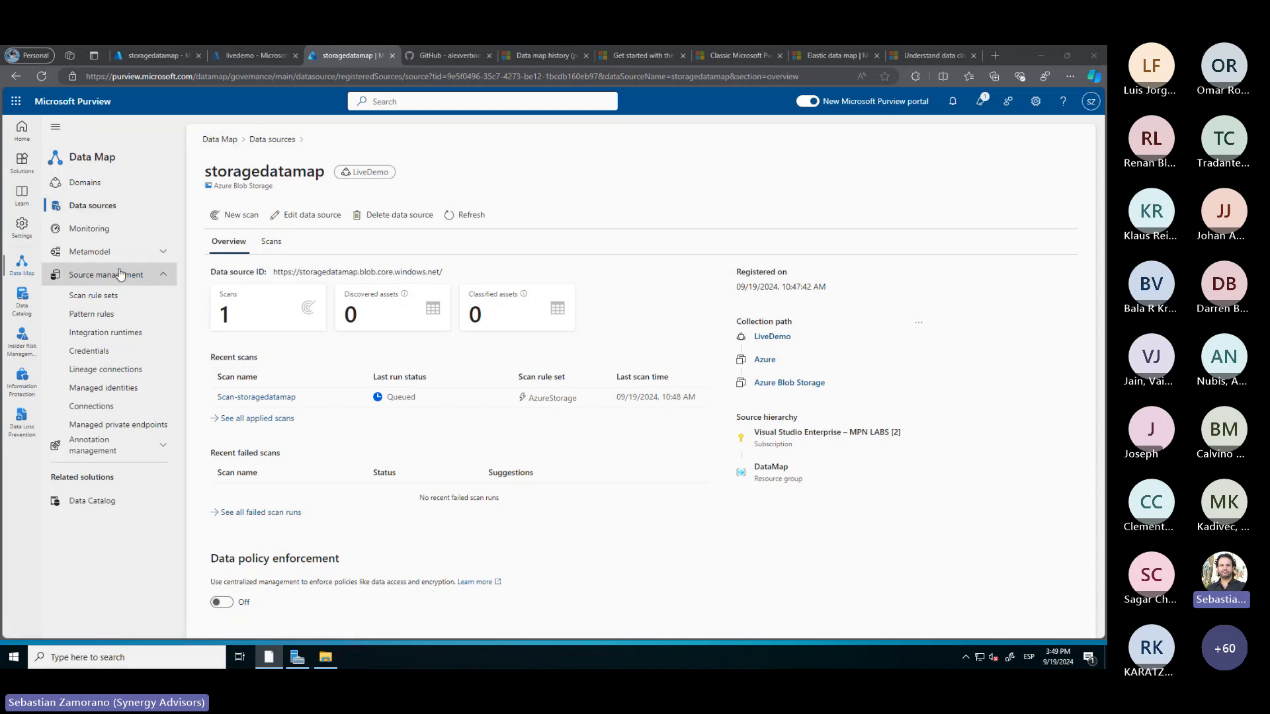
click(280, 143)
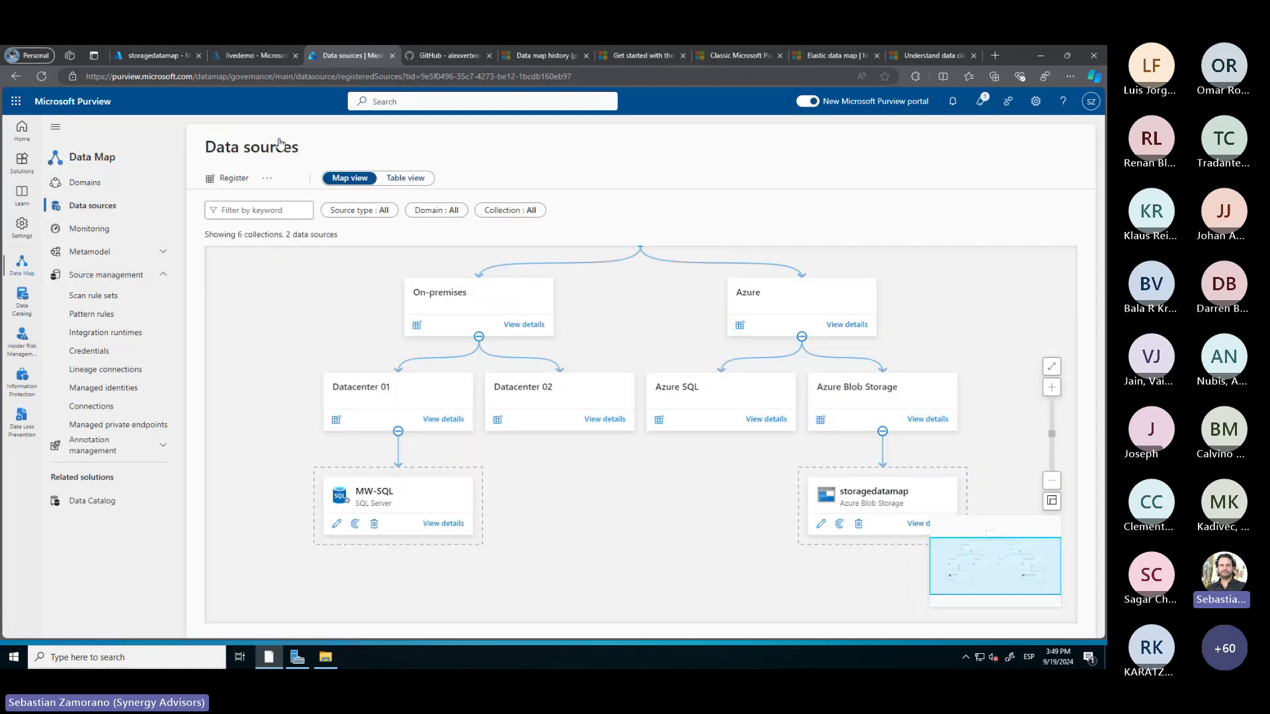
click(440, 525)
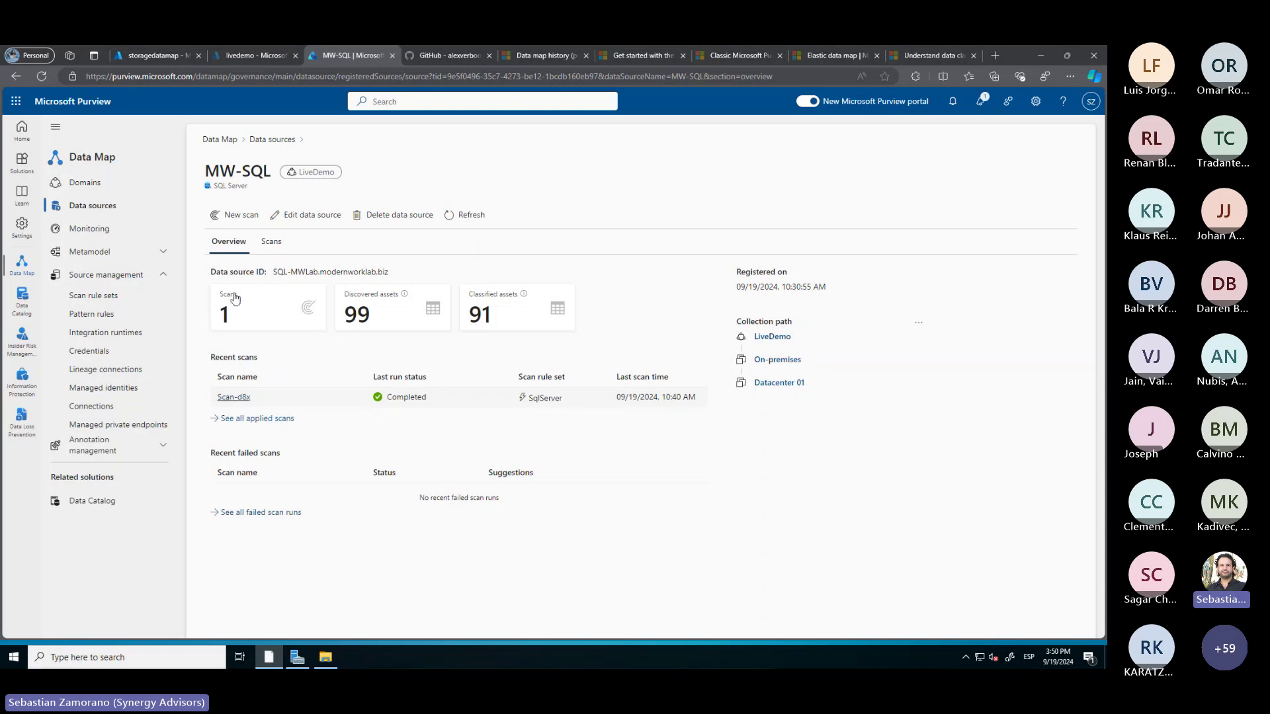
Recheck storageprivatenetwork's network access and private endpoints, then open its Access Control (IAM)
click(156, 58)
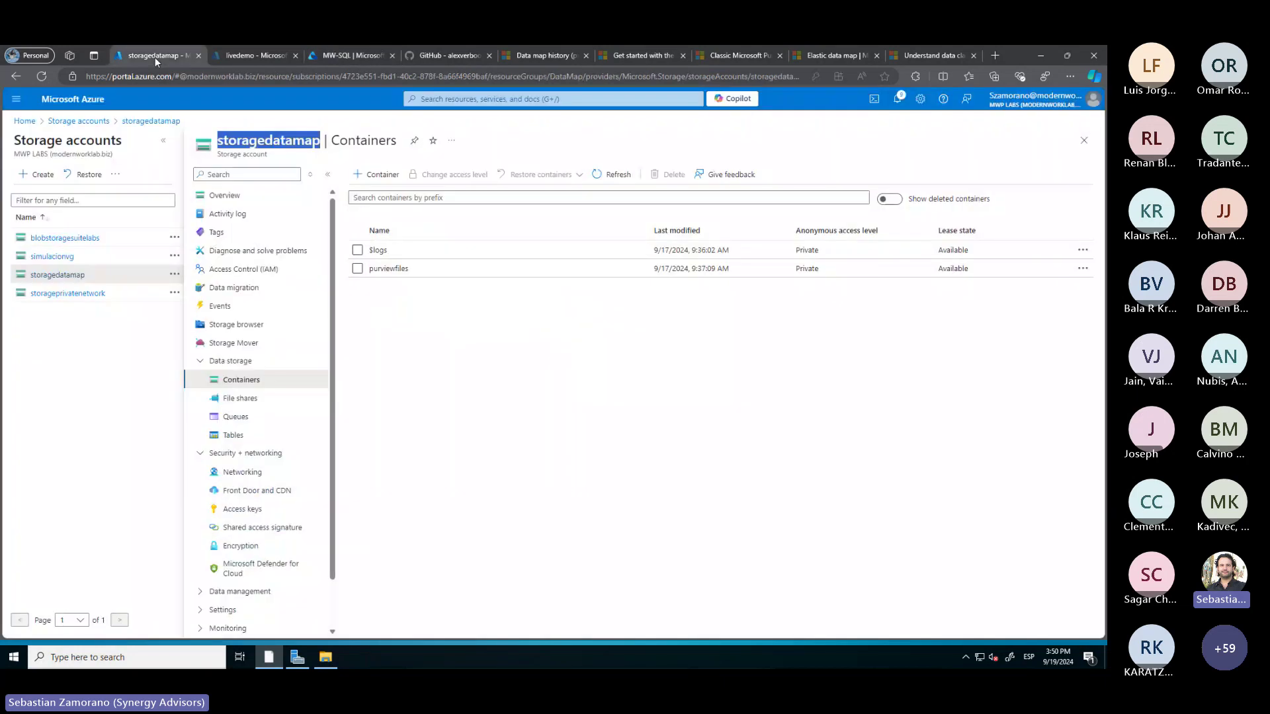
click(66, 294)
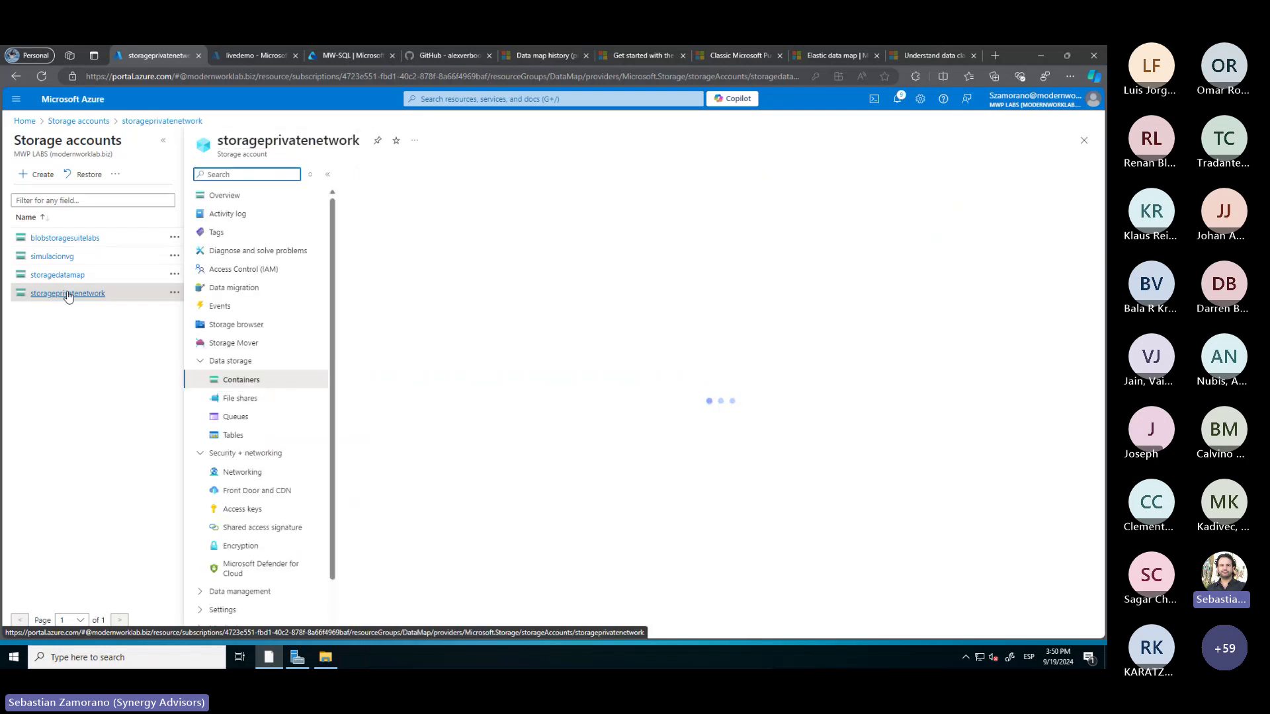
click(240, 472)
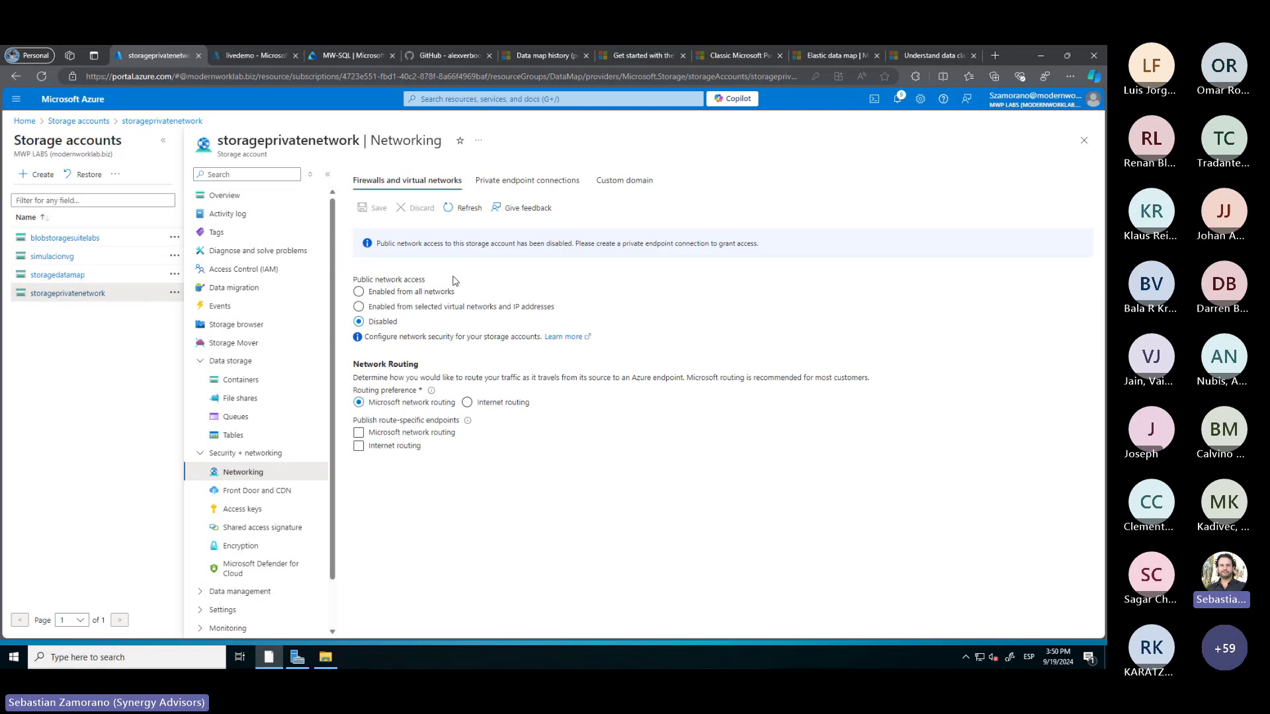
click(547, 183)
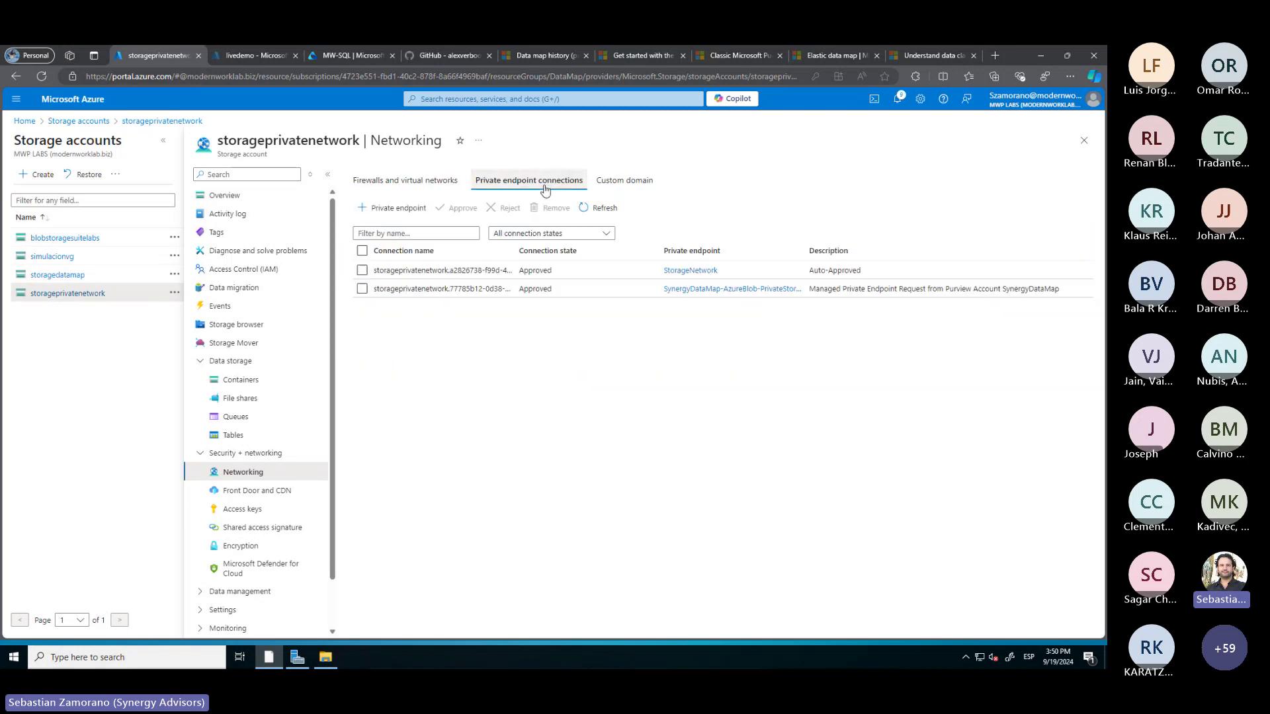
click(414, 185)
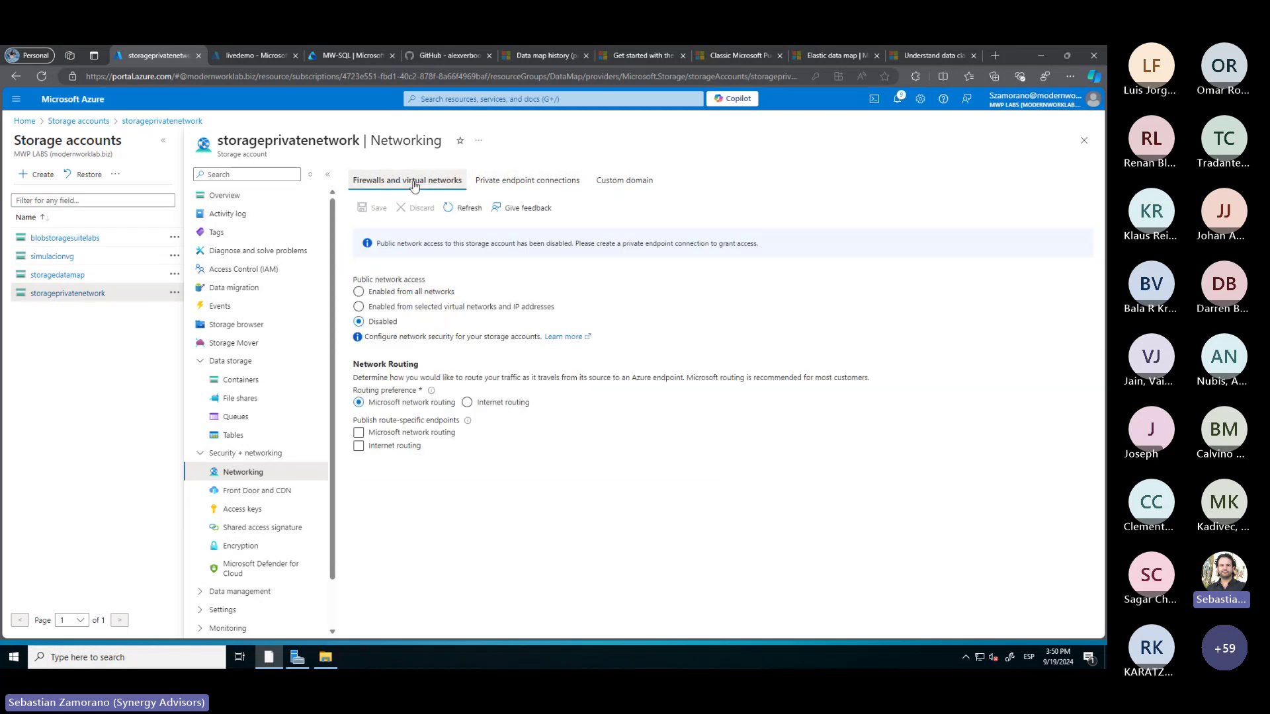
click(247, 273)
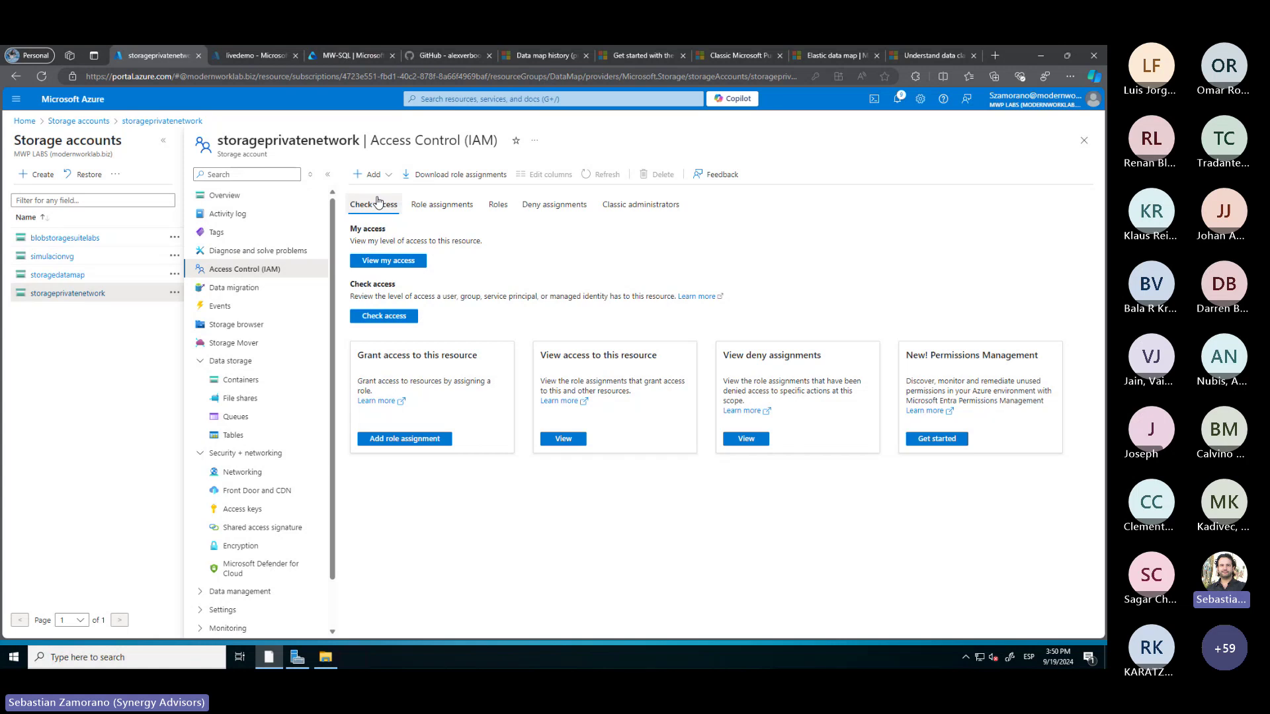
Start a role assignment on storageprivatenetwork and choose the Storage Blob Data Reader role
click(377, 202)
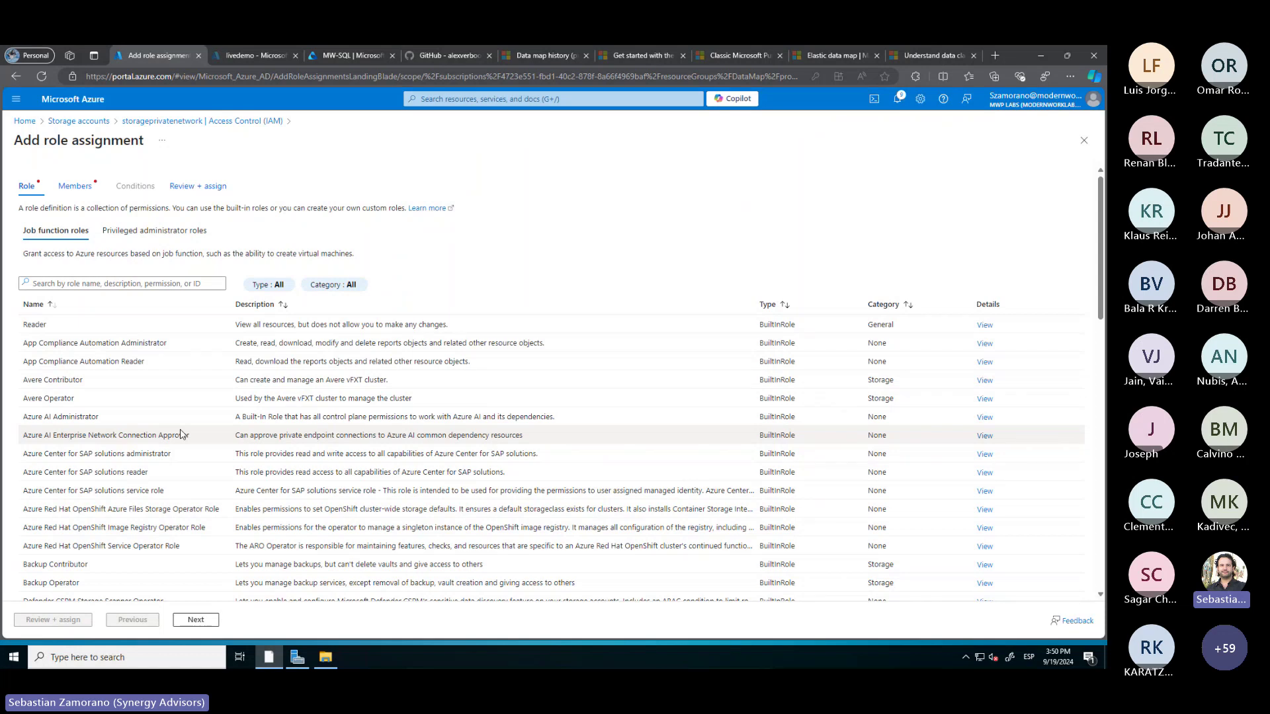
scroll(180, 443, down, 4)
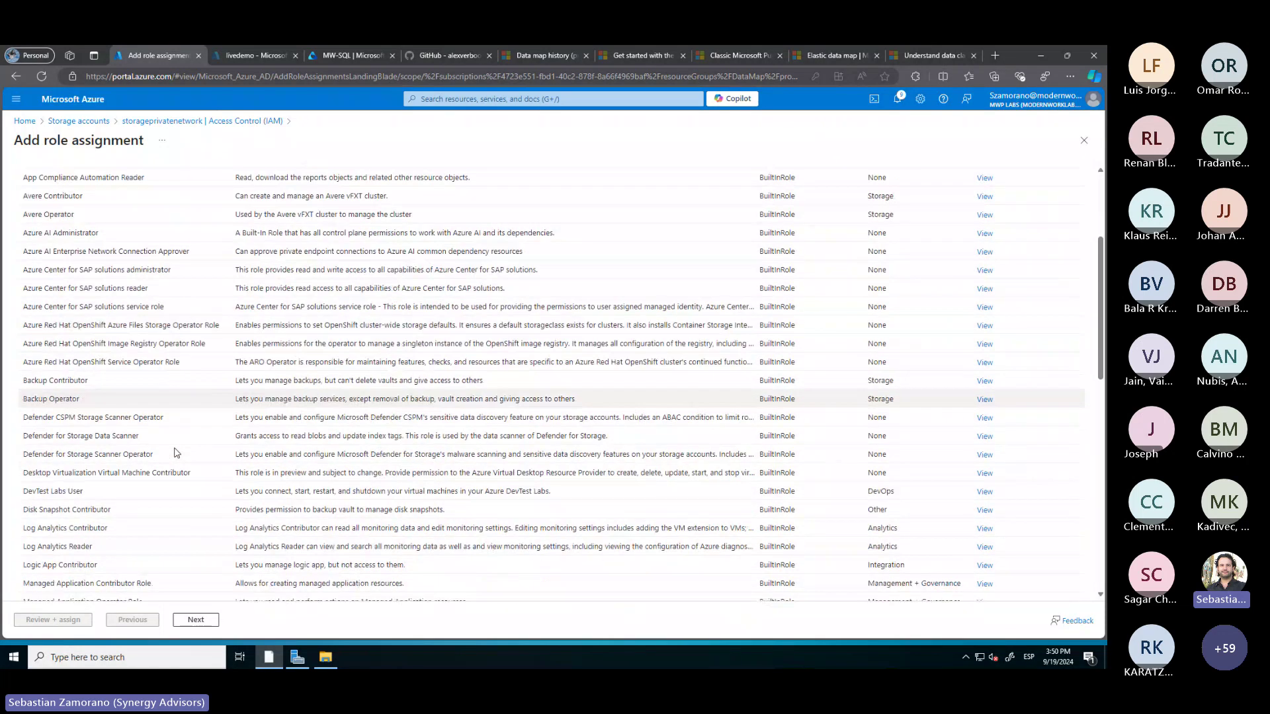
scroll(176, 453, down, 5)
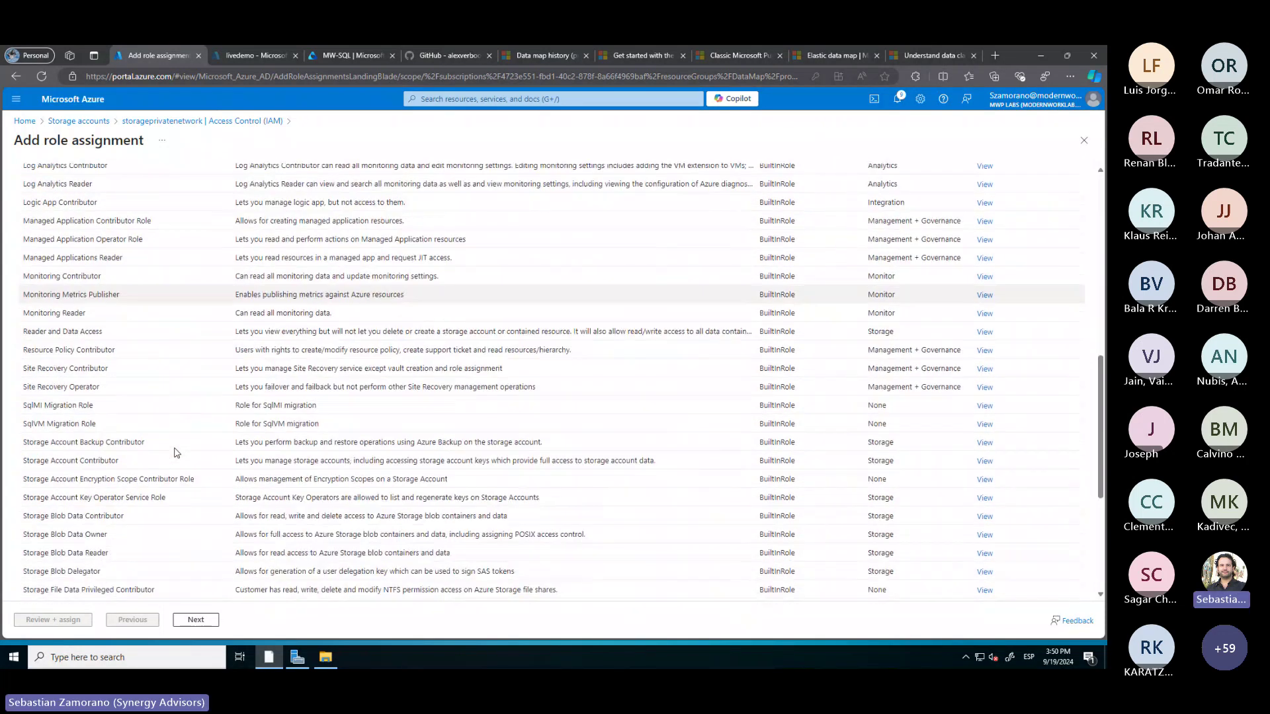
scroll(176, 452, down, 1)
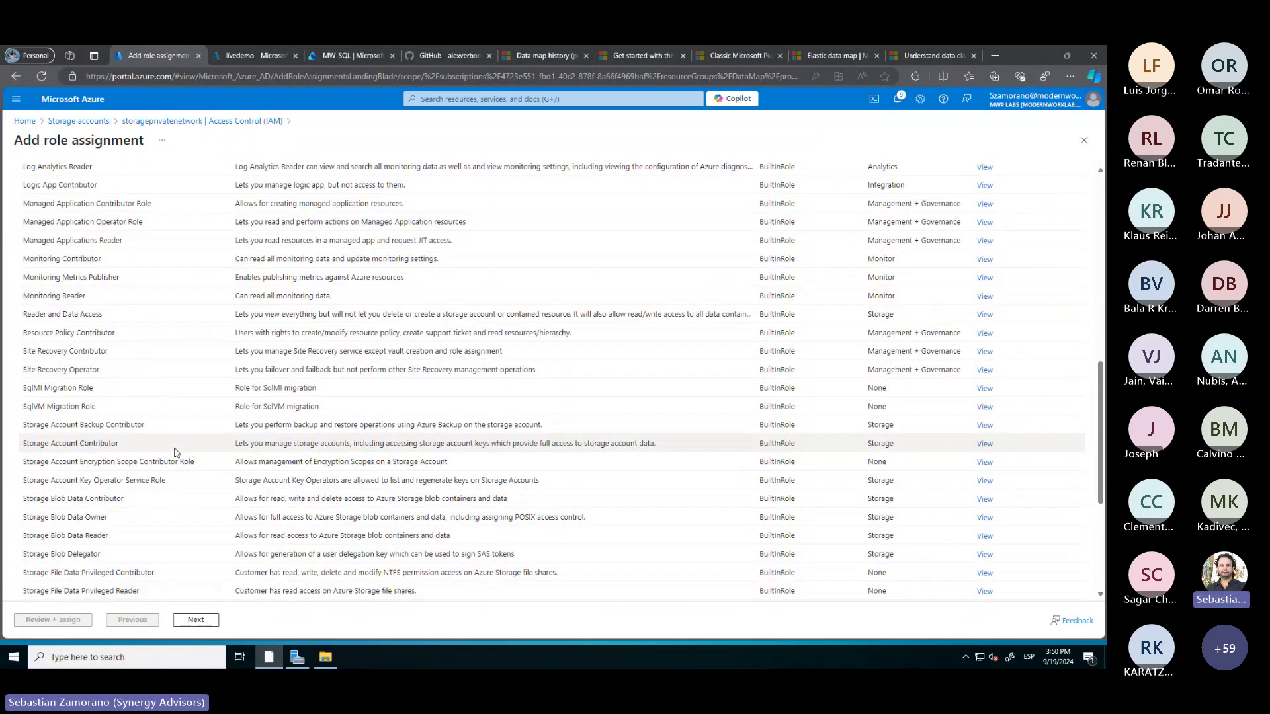
click(87, 536)
click(195, 620)
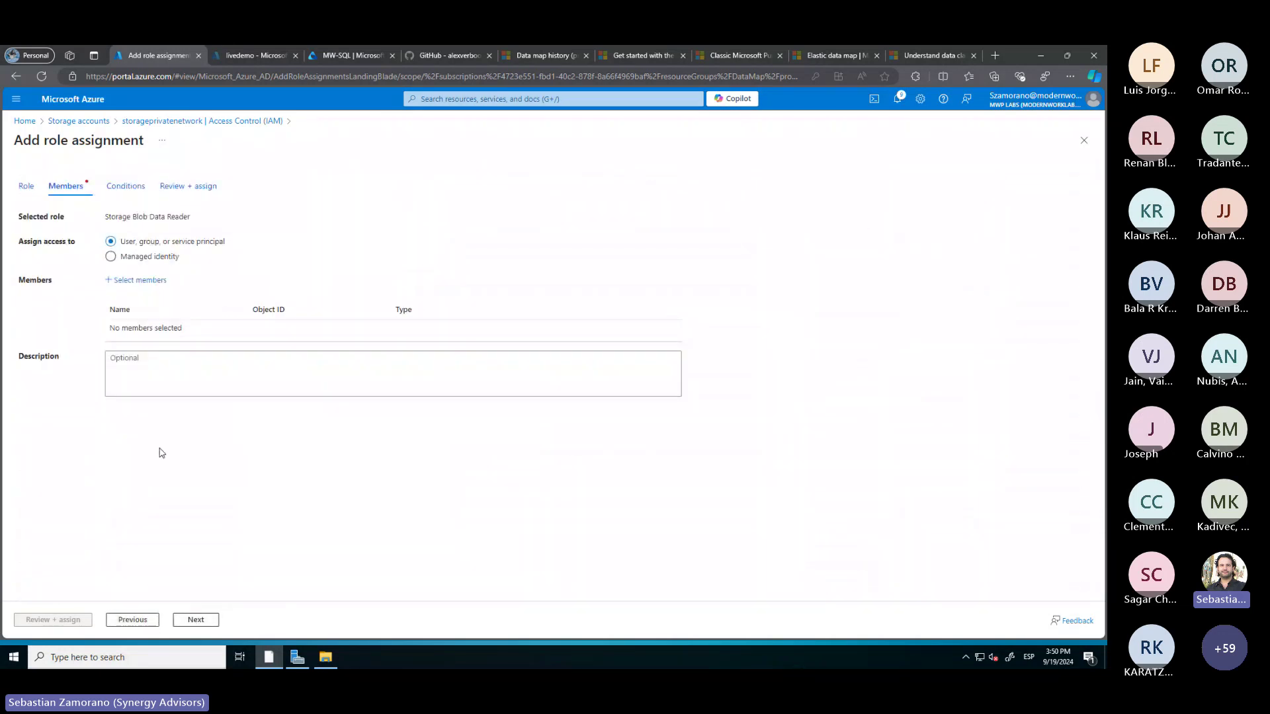
Assign the role to LiveDemo, found by searching 'live', then return to Purview's MW-SQL page
click(138, 281)
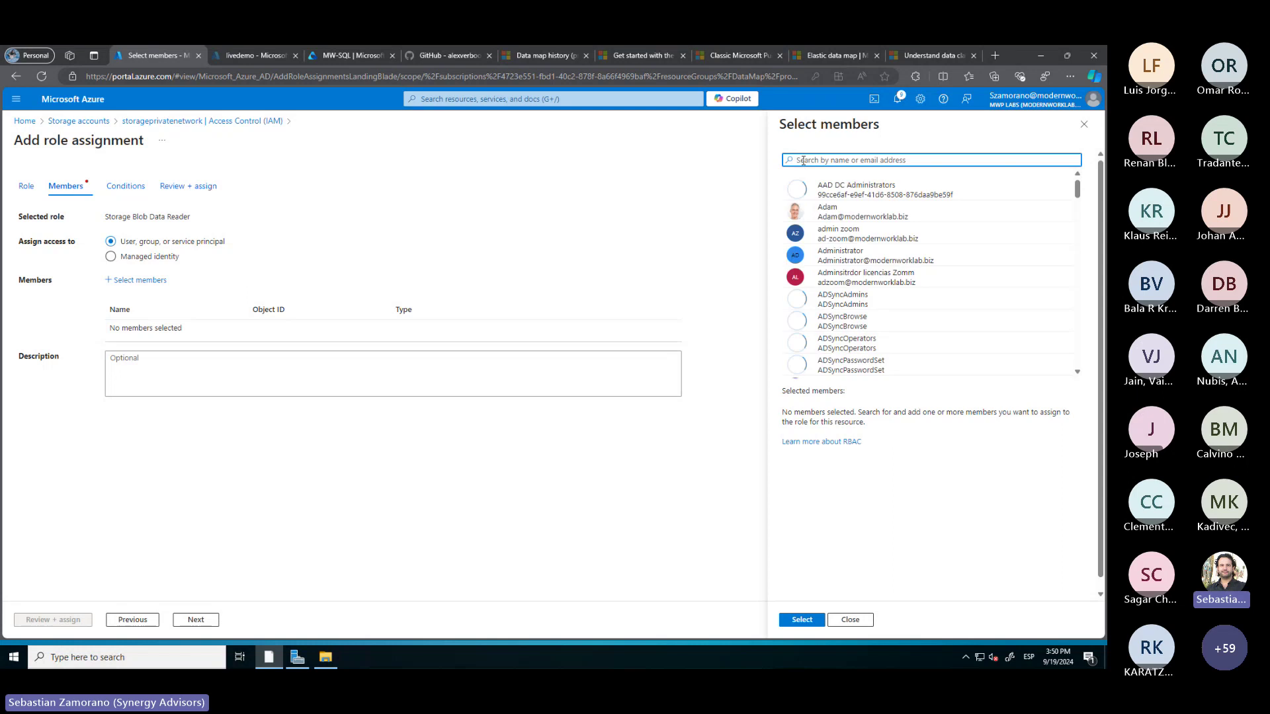
text(live)
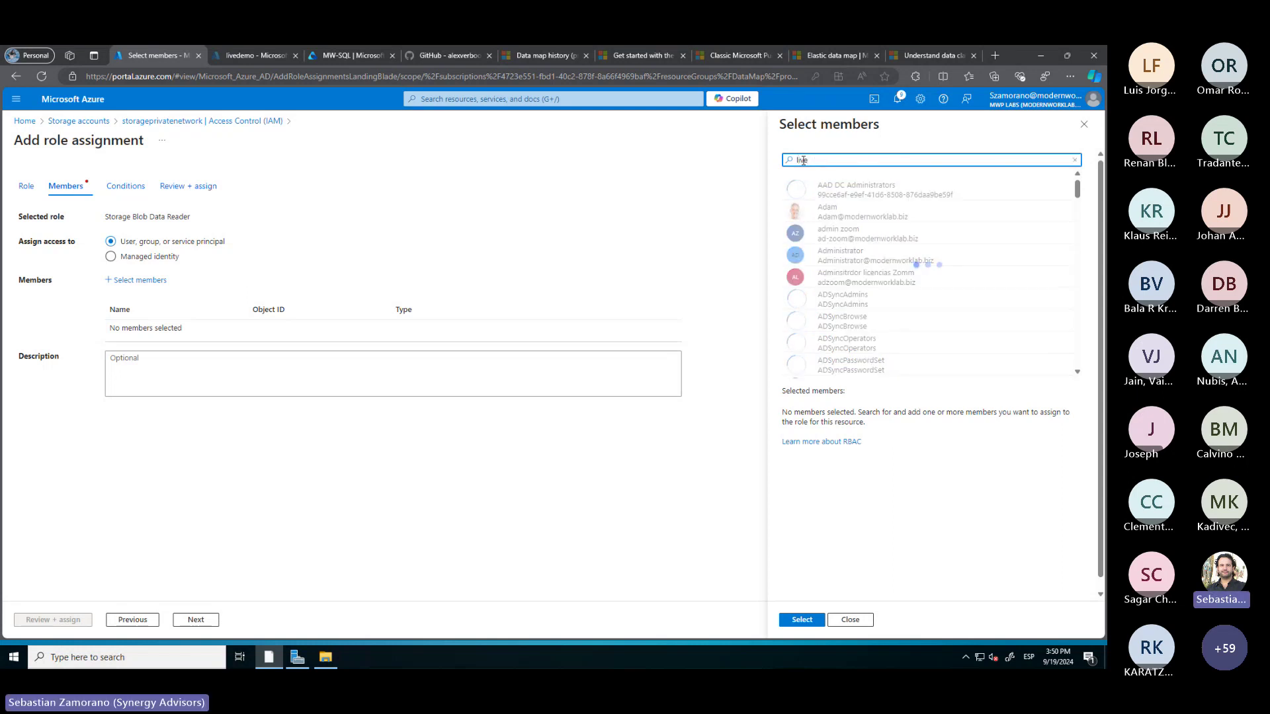
click(810, 190)
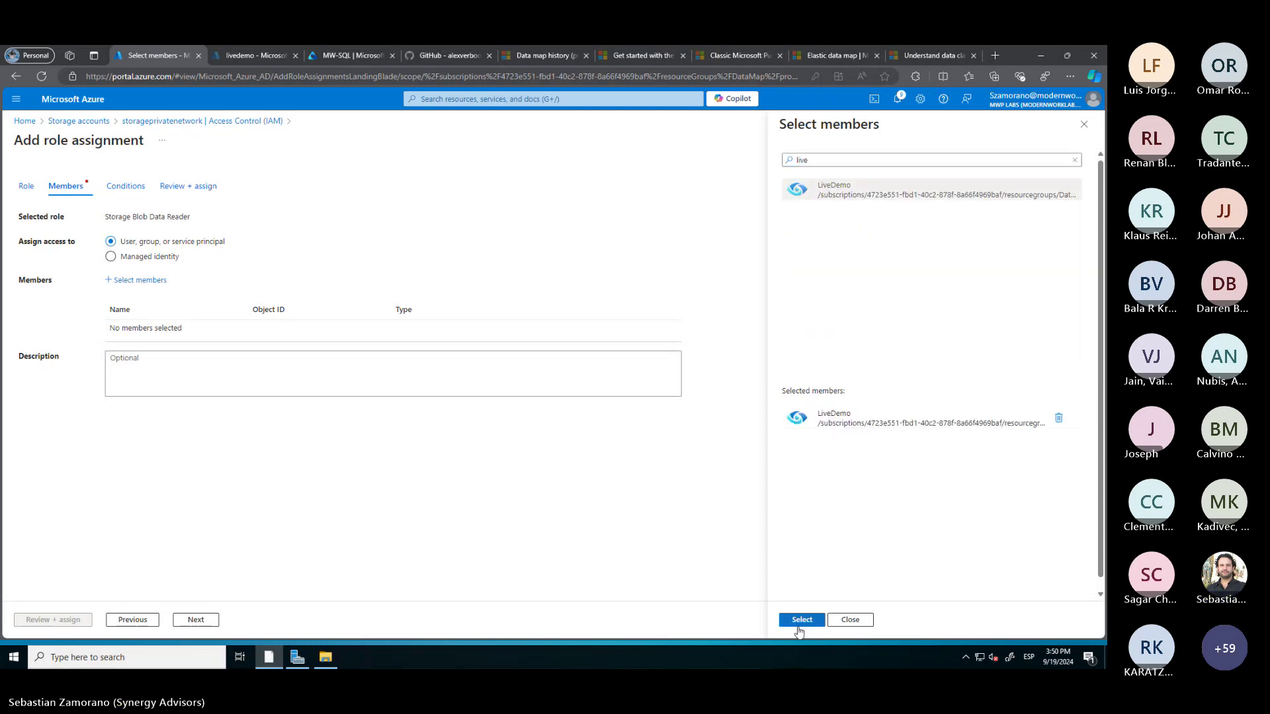
click(803, 620)
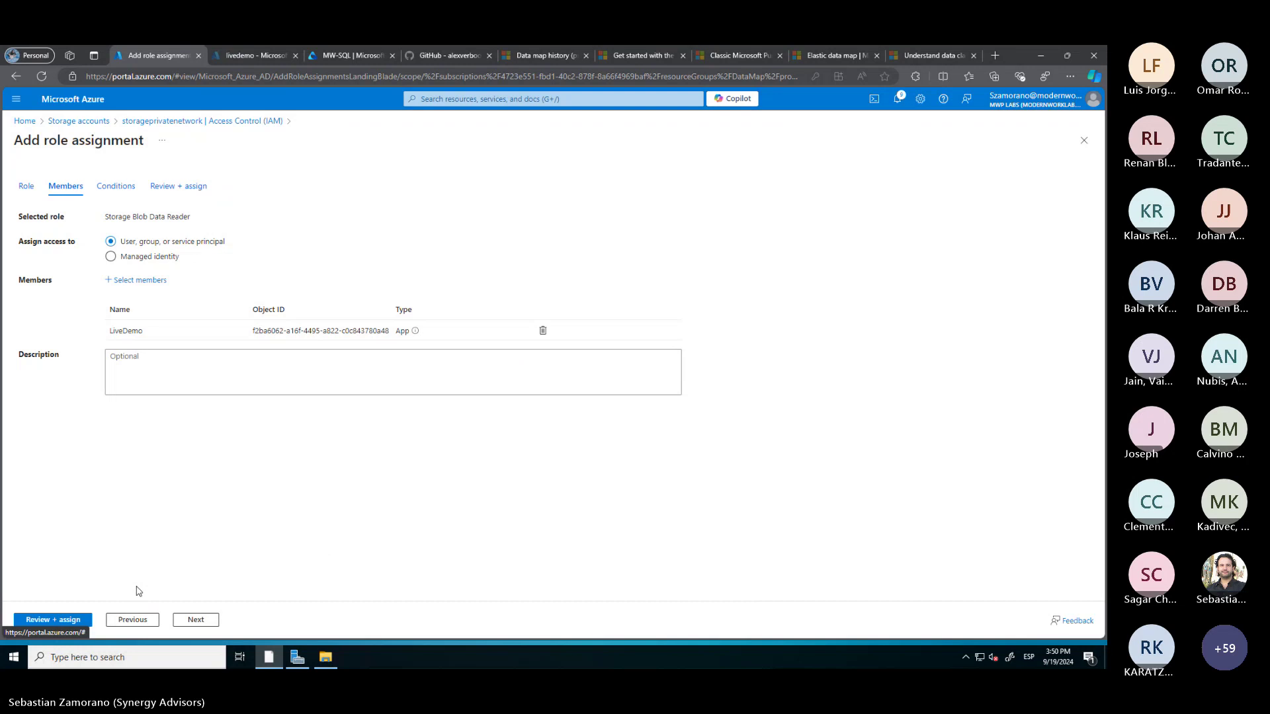
click(73, 620)
click(73, 620)
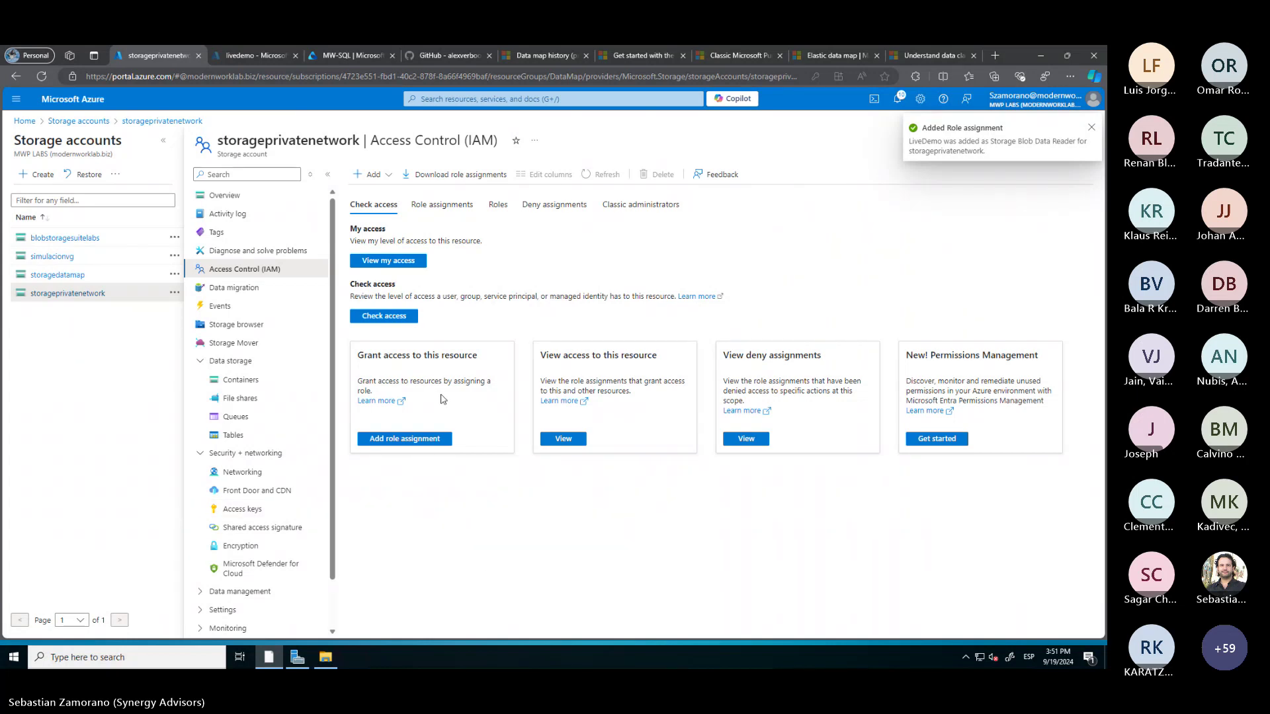
click(347, 57)
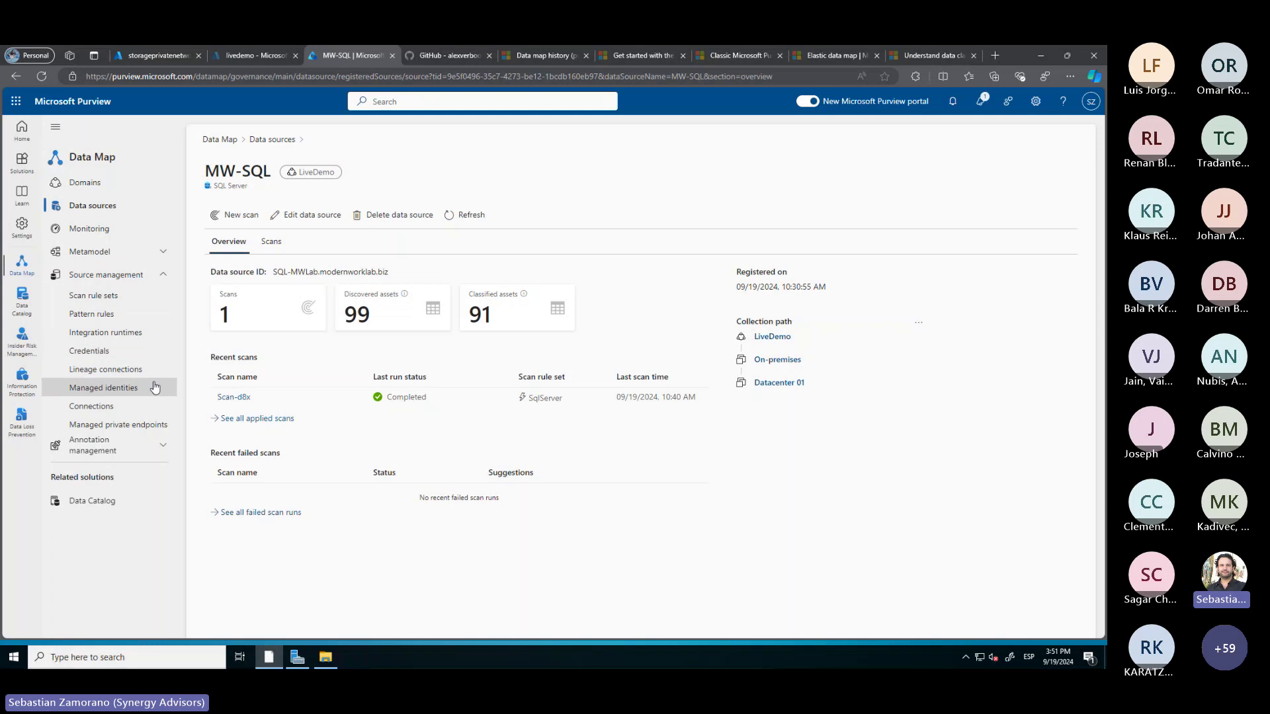
Show Managed private endpoints under Data Map source management, which lists 0 items
click(99, 426)
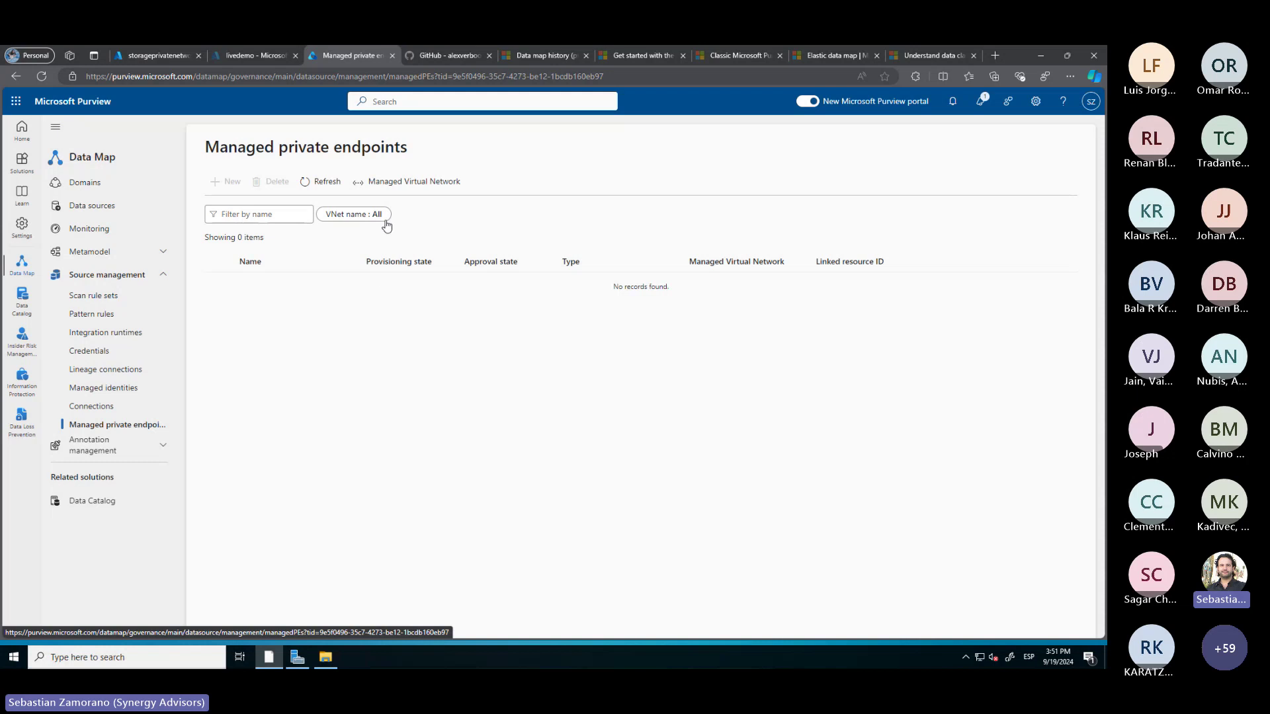
Create a West US managed virtual network integration runtime named 'PrivateEndpoints'
click(411, 183)
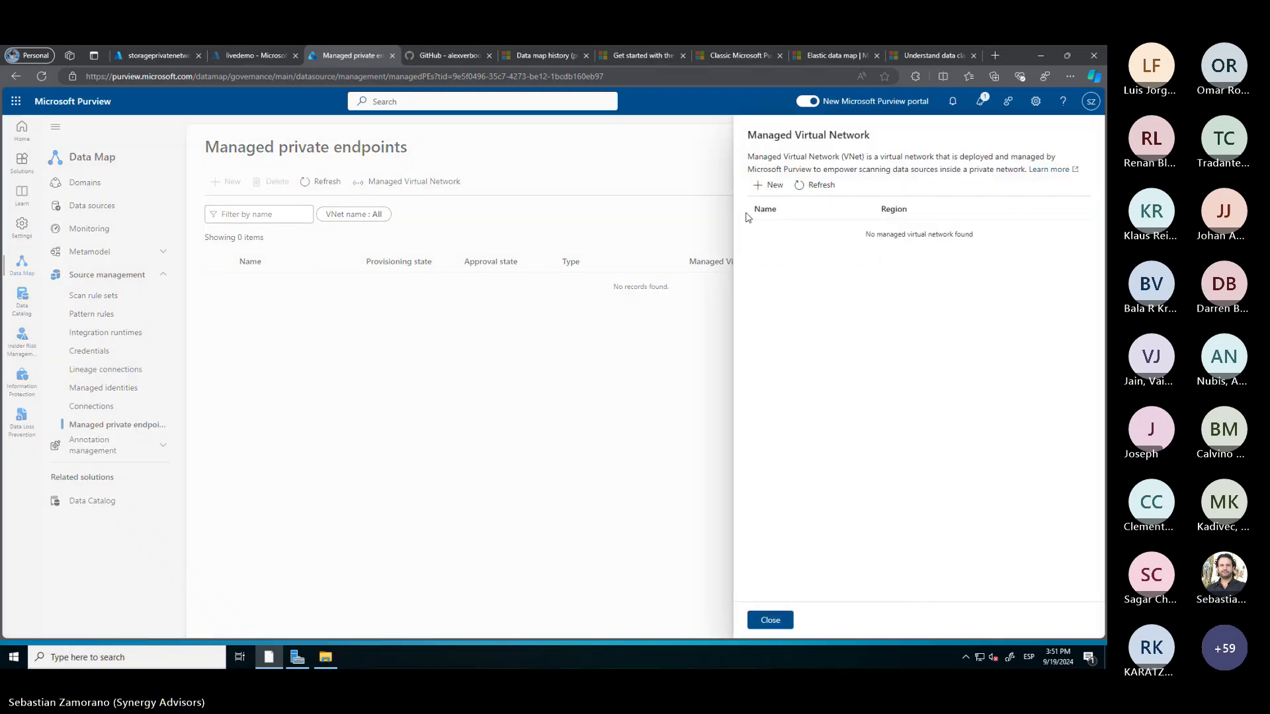
click(773, 187)
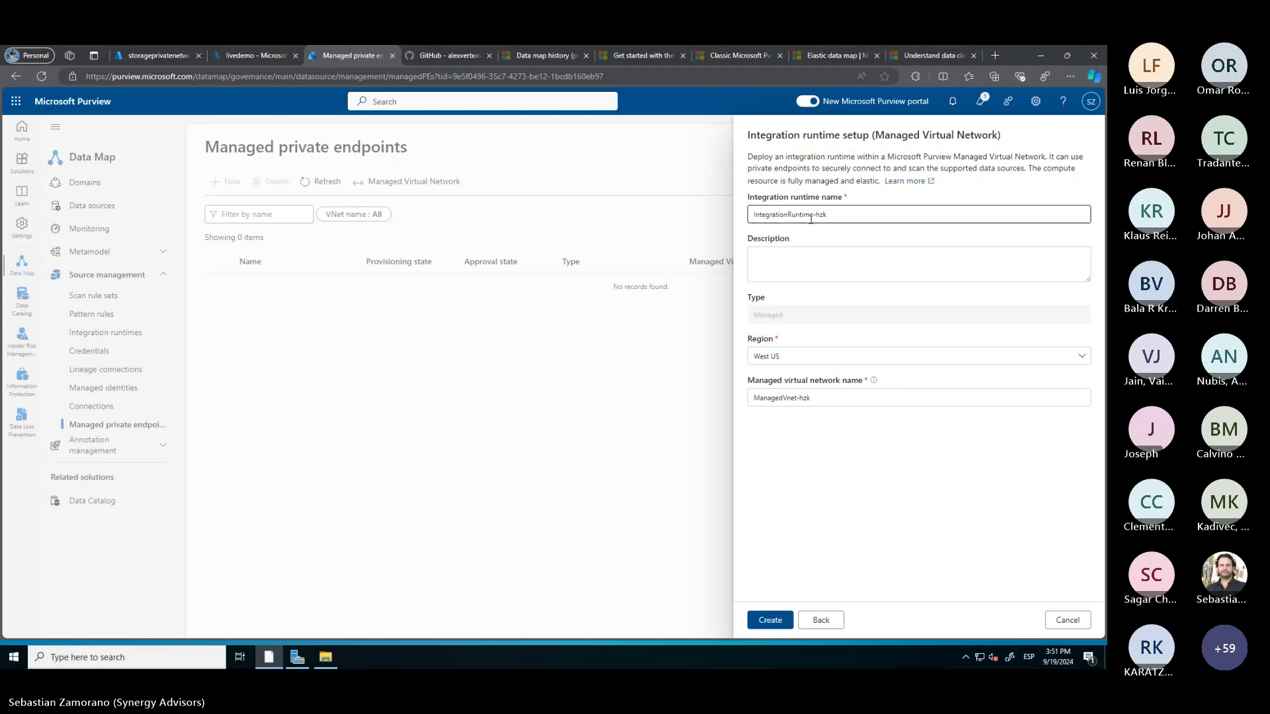
triple_click(811, 216)
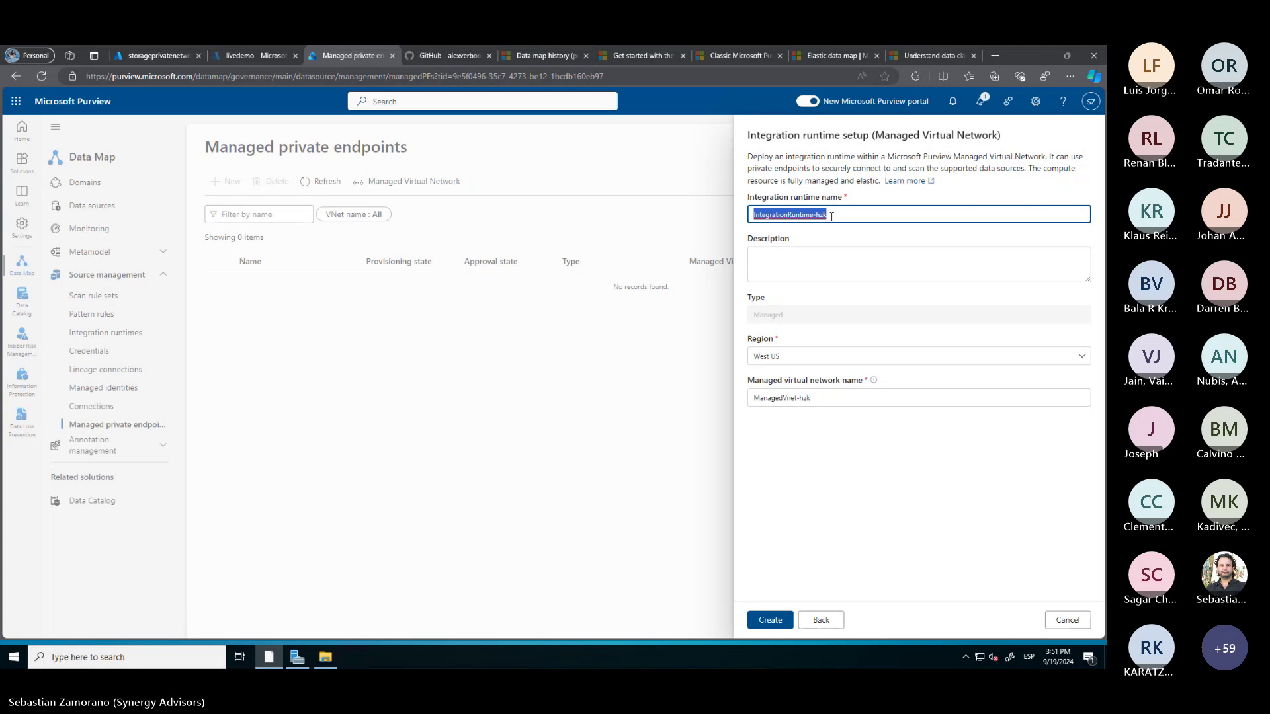
text(Private)
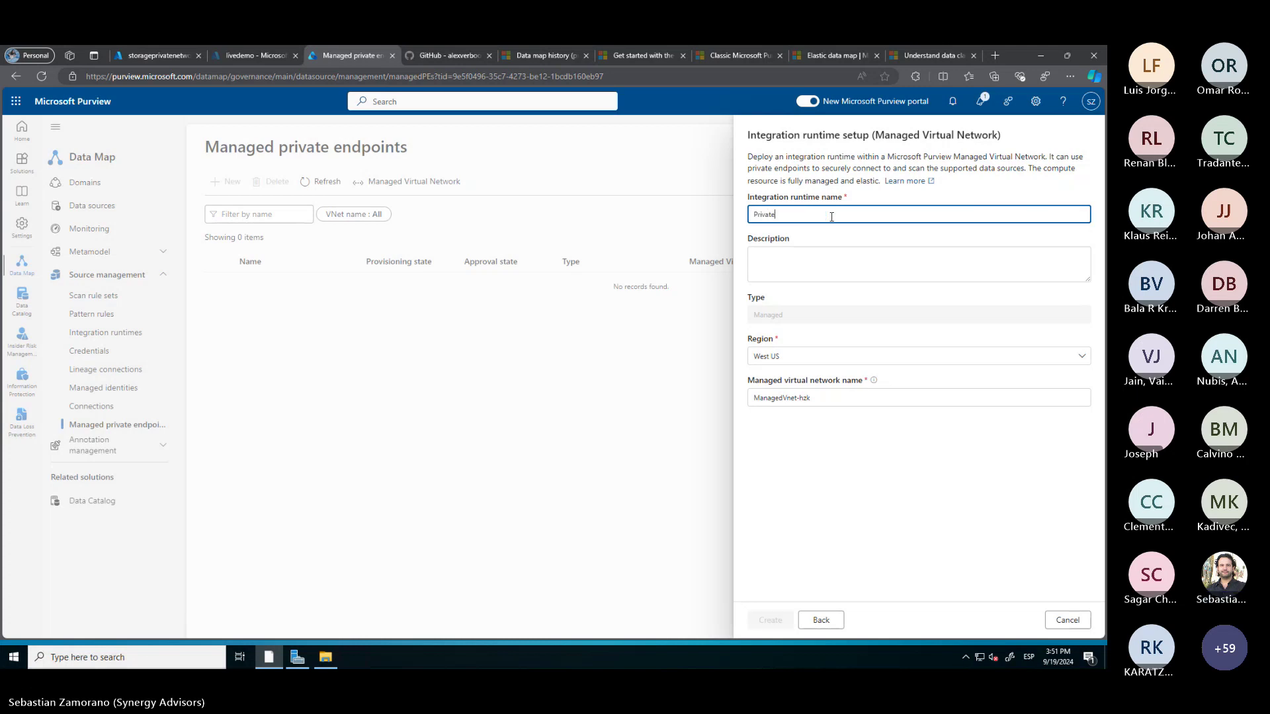
text(Endpoints)
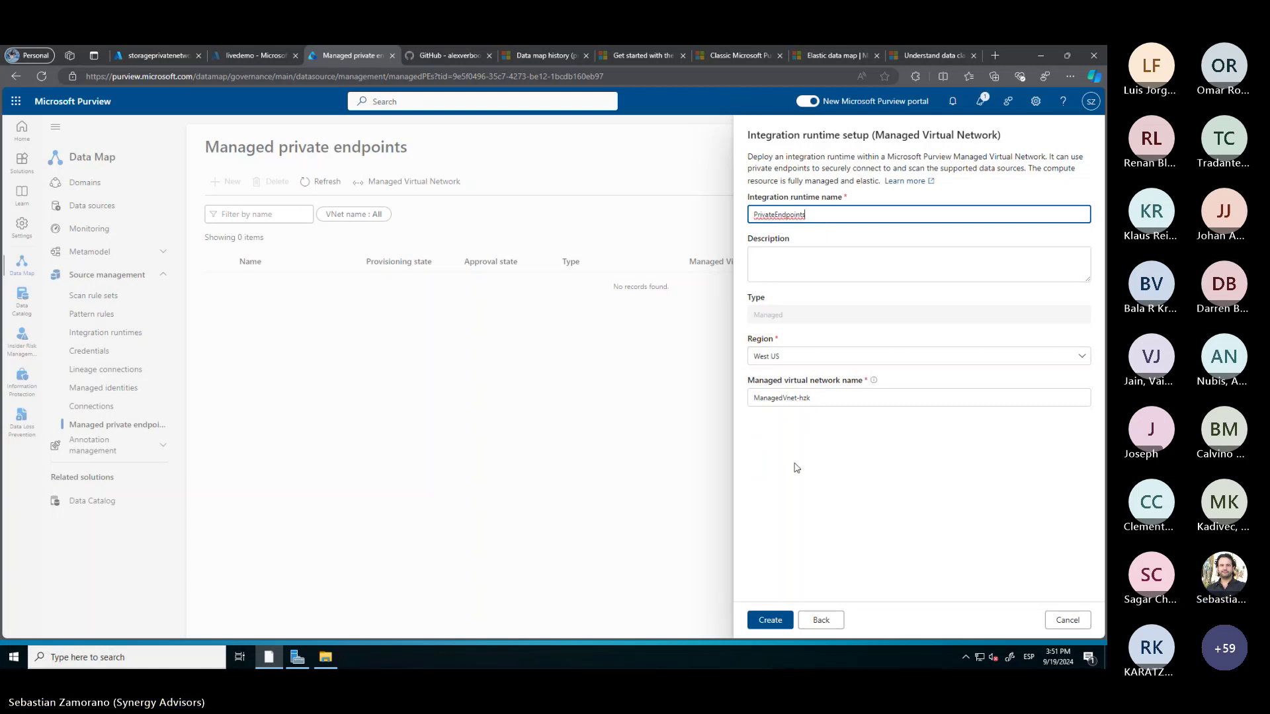
click(770, 622)
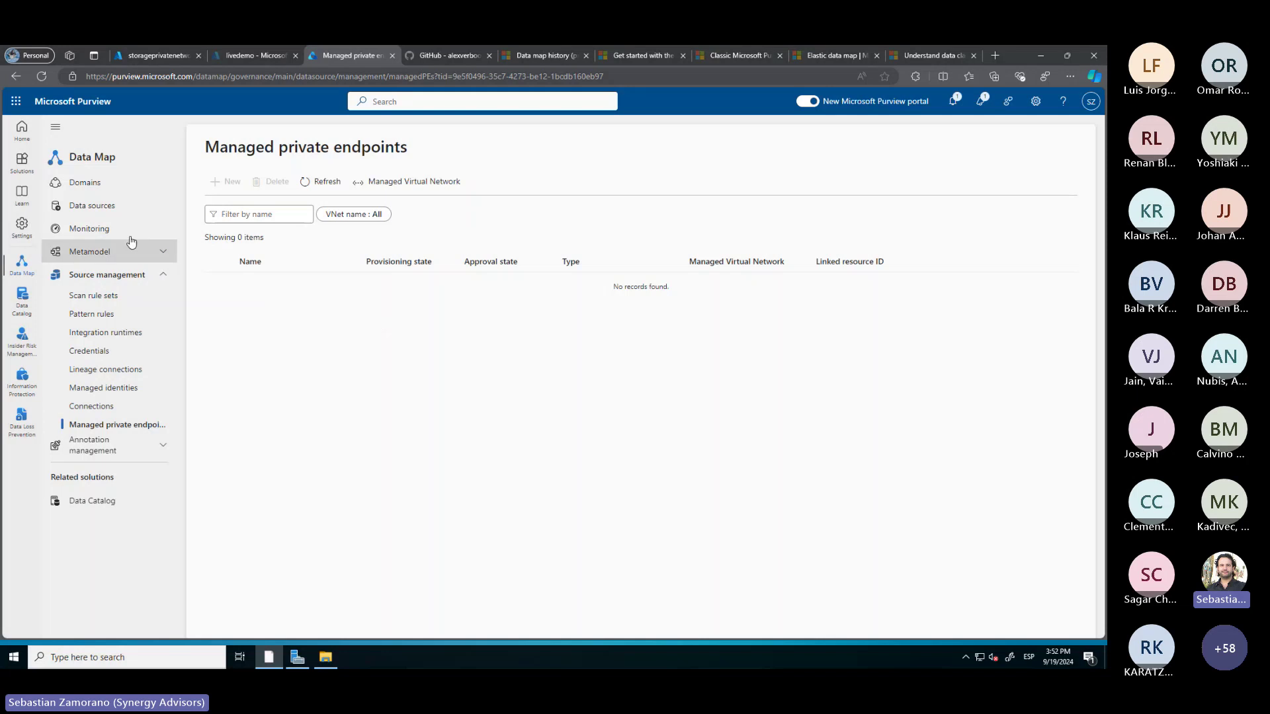
click(101, 208)
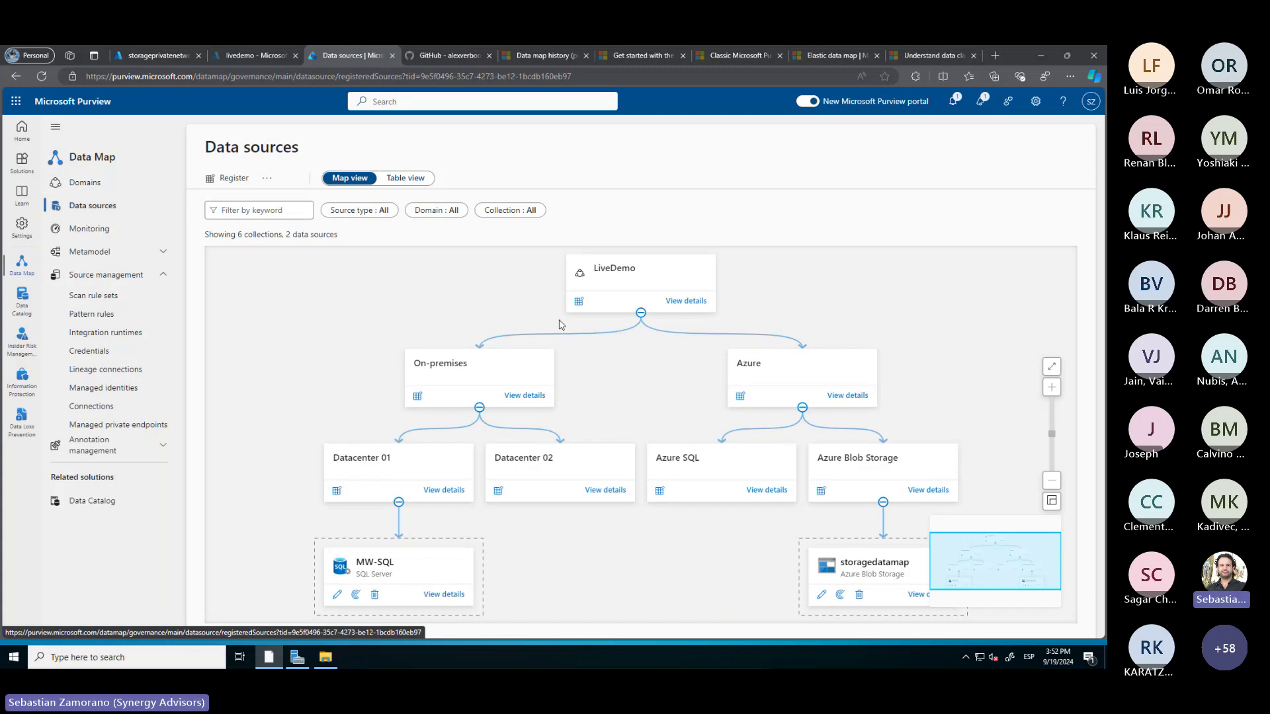
Begin an Azure Blob Storage registration named 'storageprivatenetwork', with the name copied from the portal
click(821, 490)
scroll(991, 425, down, 3)
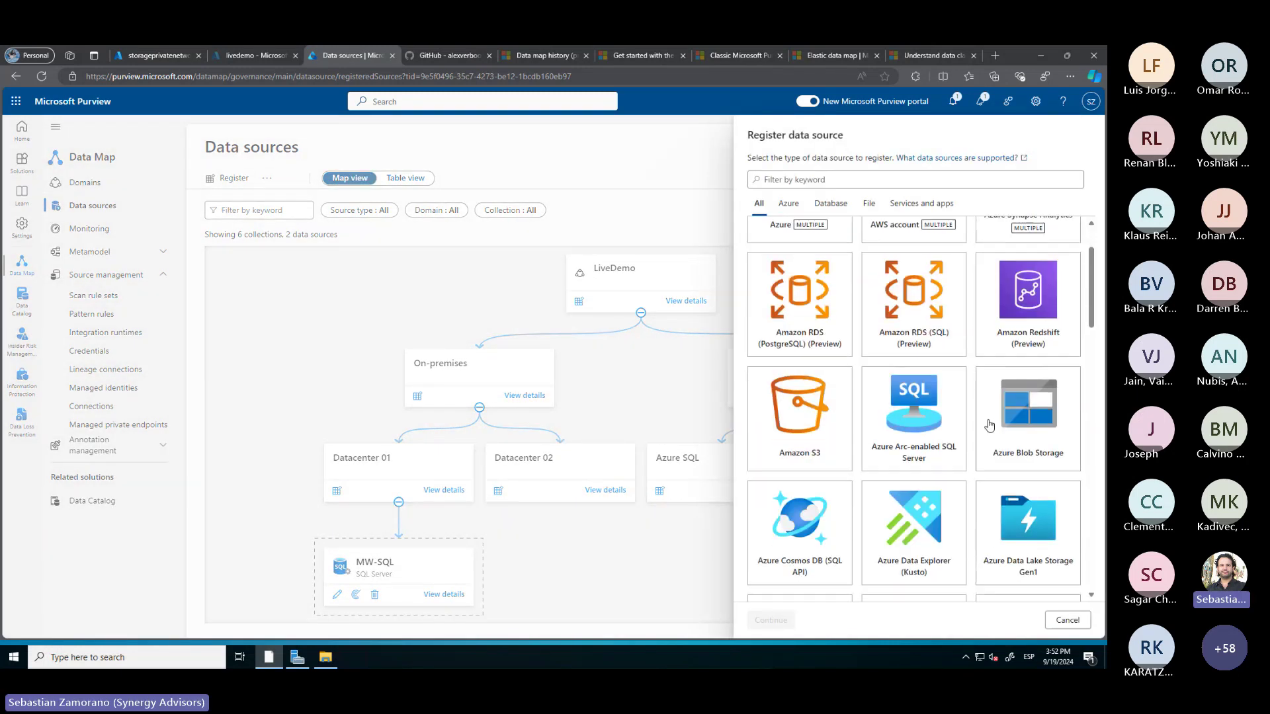
click(990, 425)
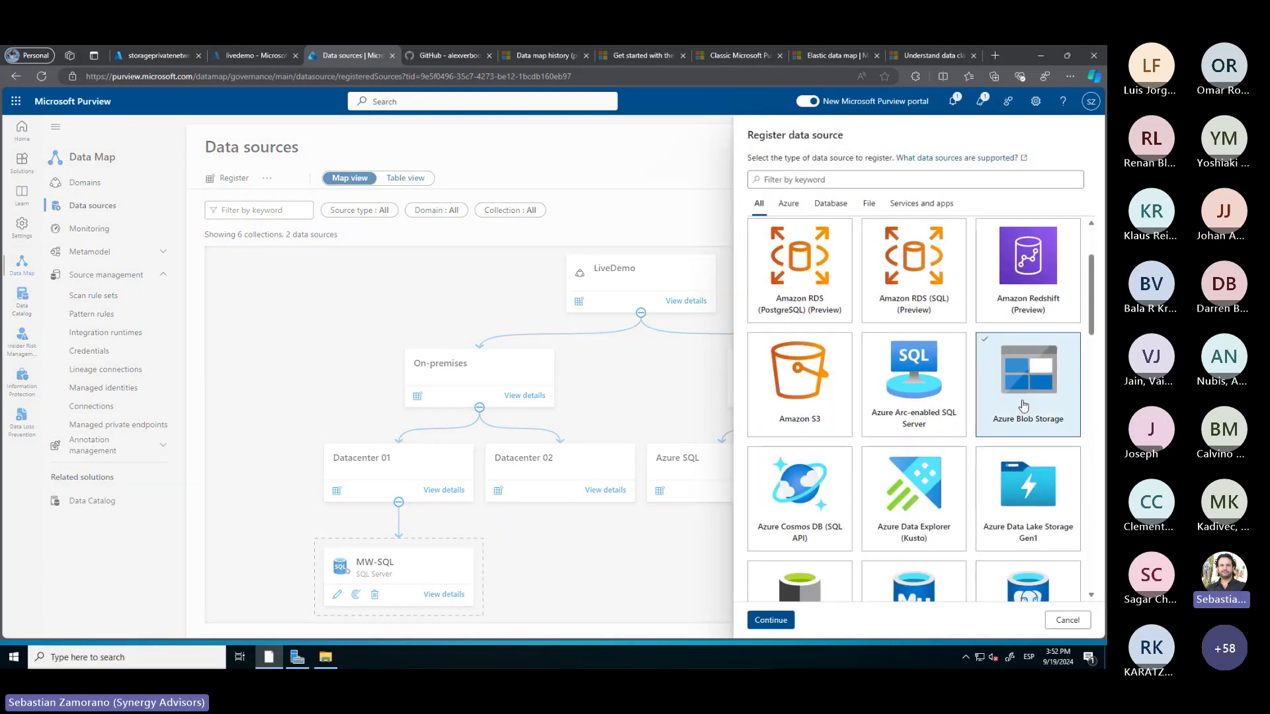
click(771, 621)
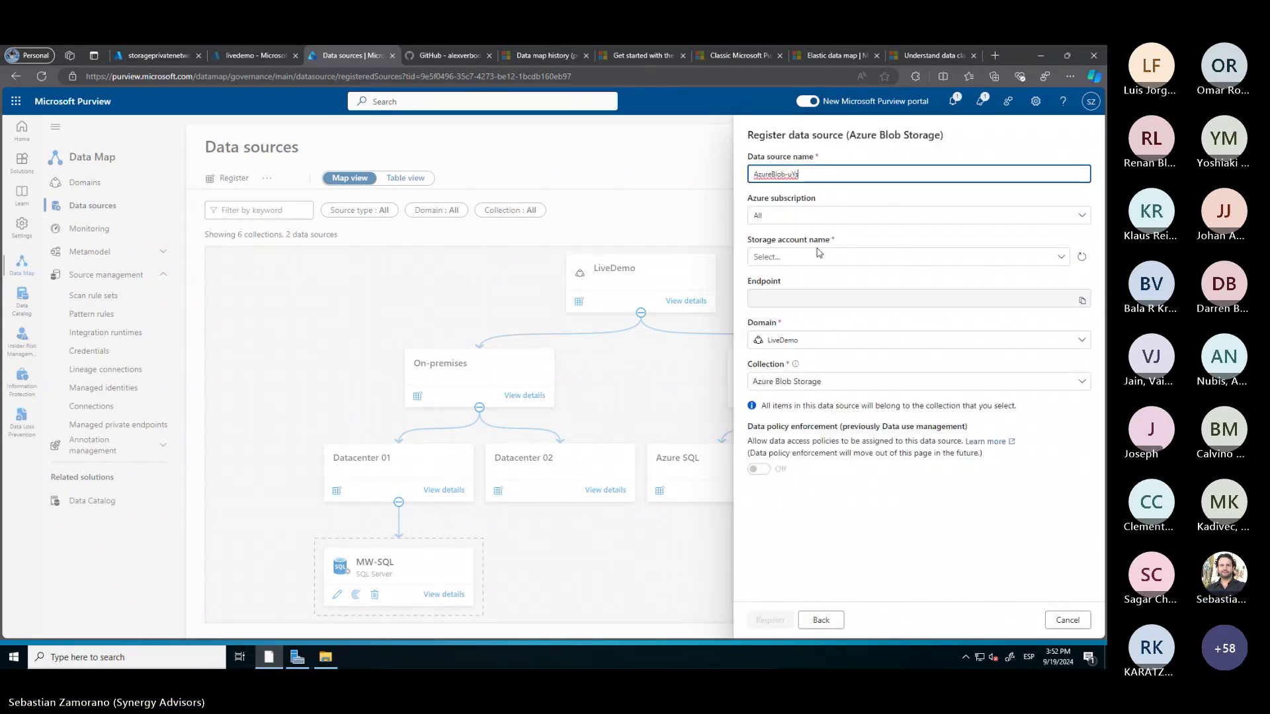
drag(810, 172, 746, 174)
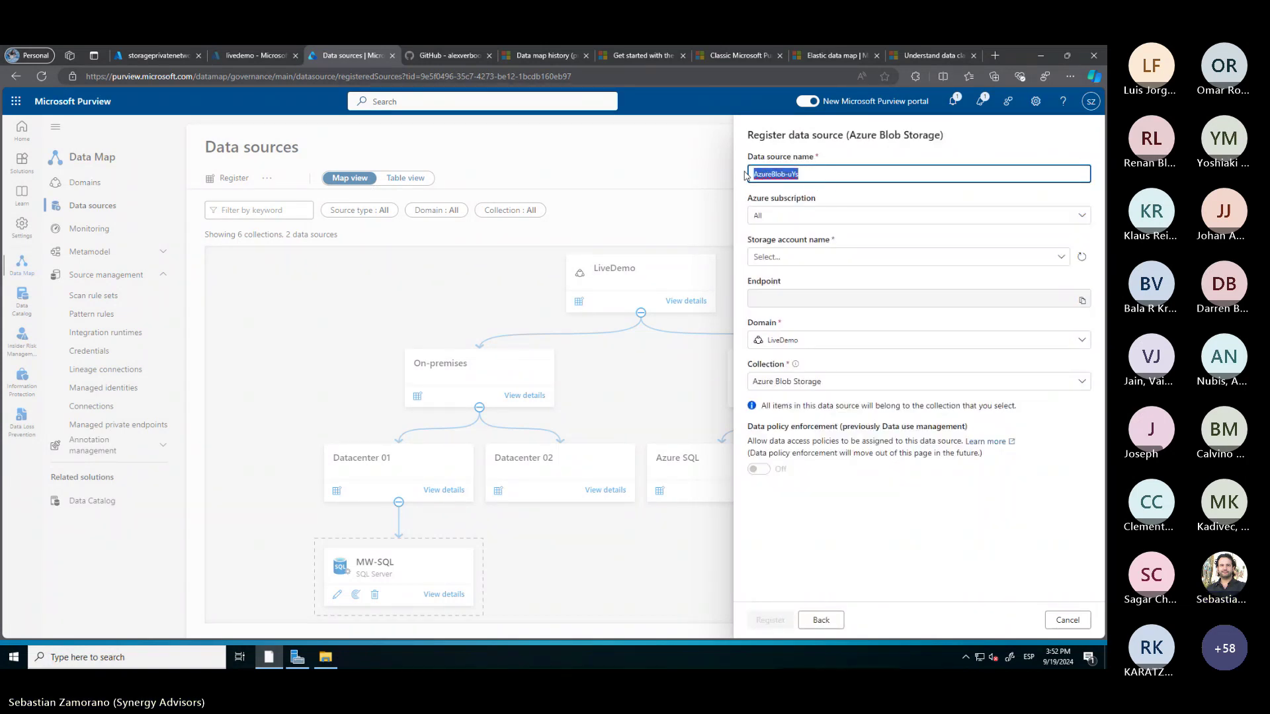
click(157, 59)
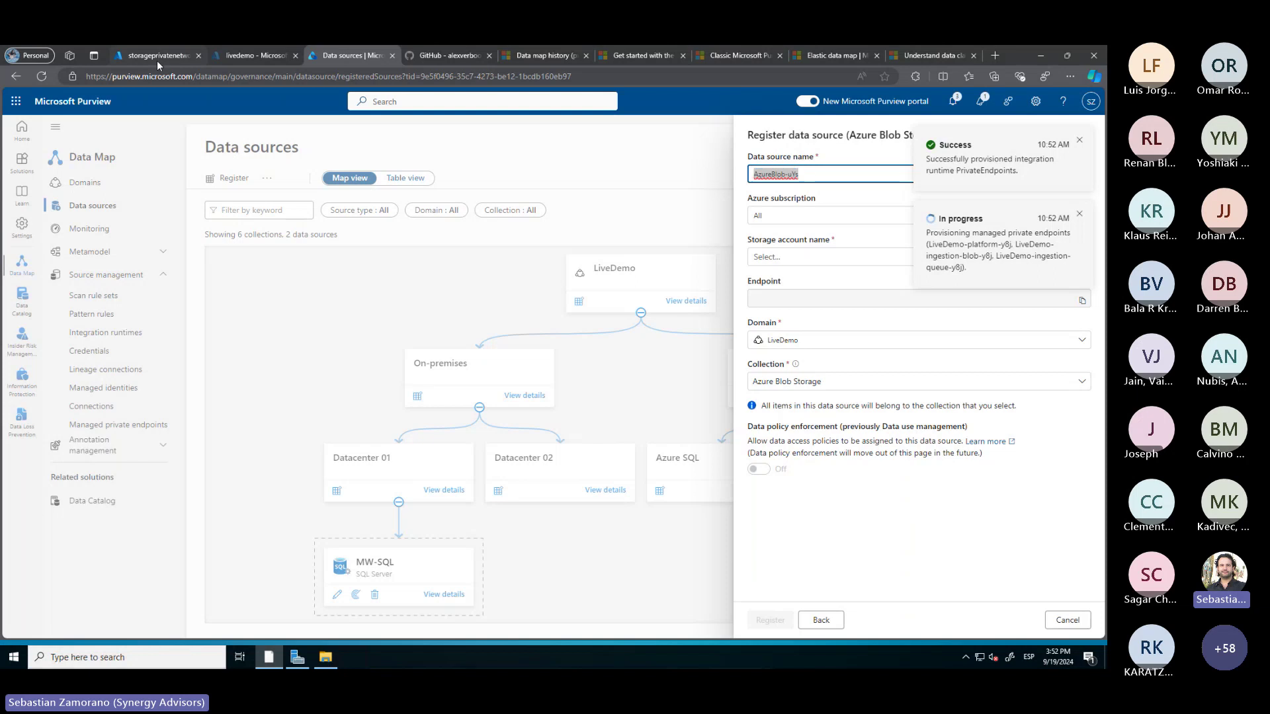
double_click(357, 139)
key(ctrl+c)
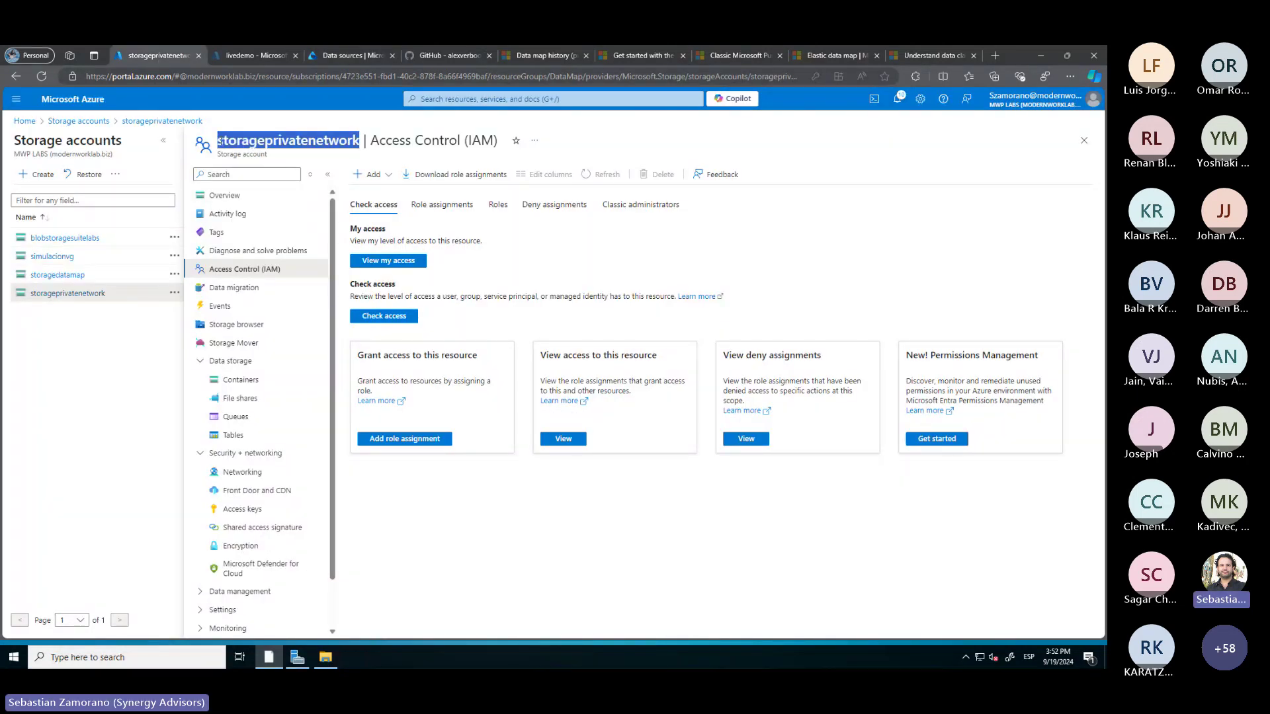
click(336, 58)
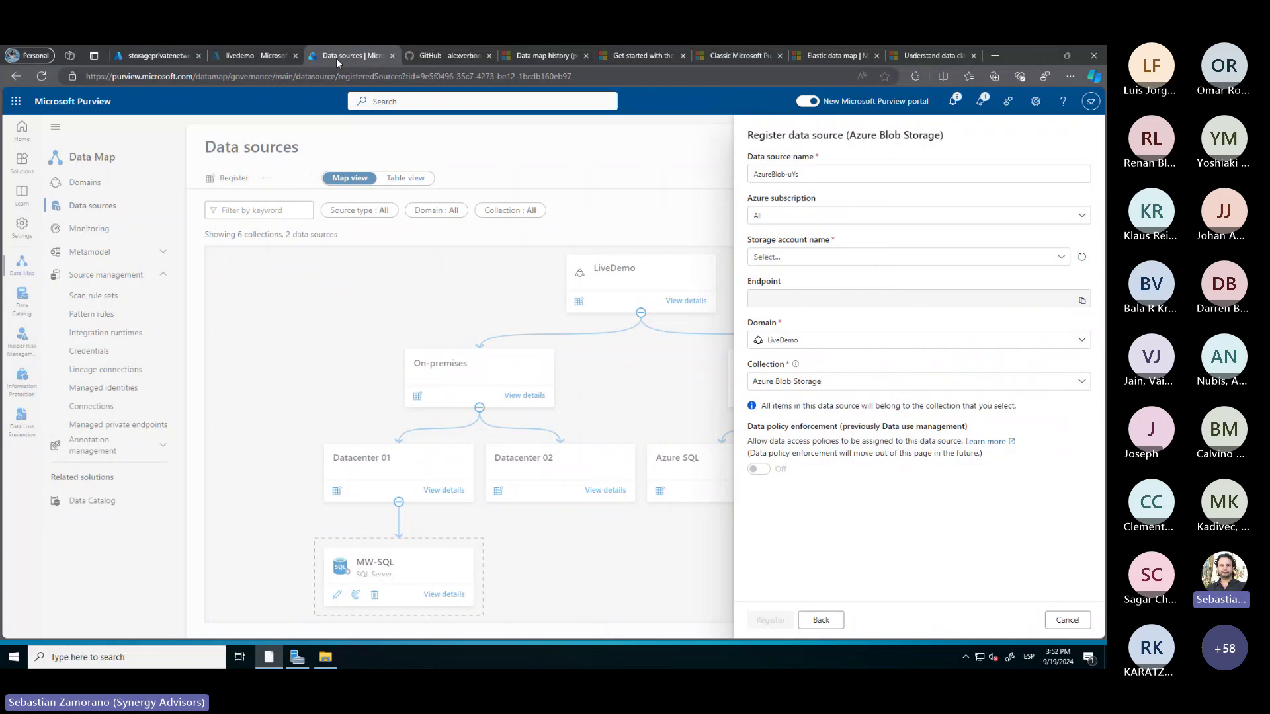
triple_click(752, 174)
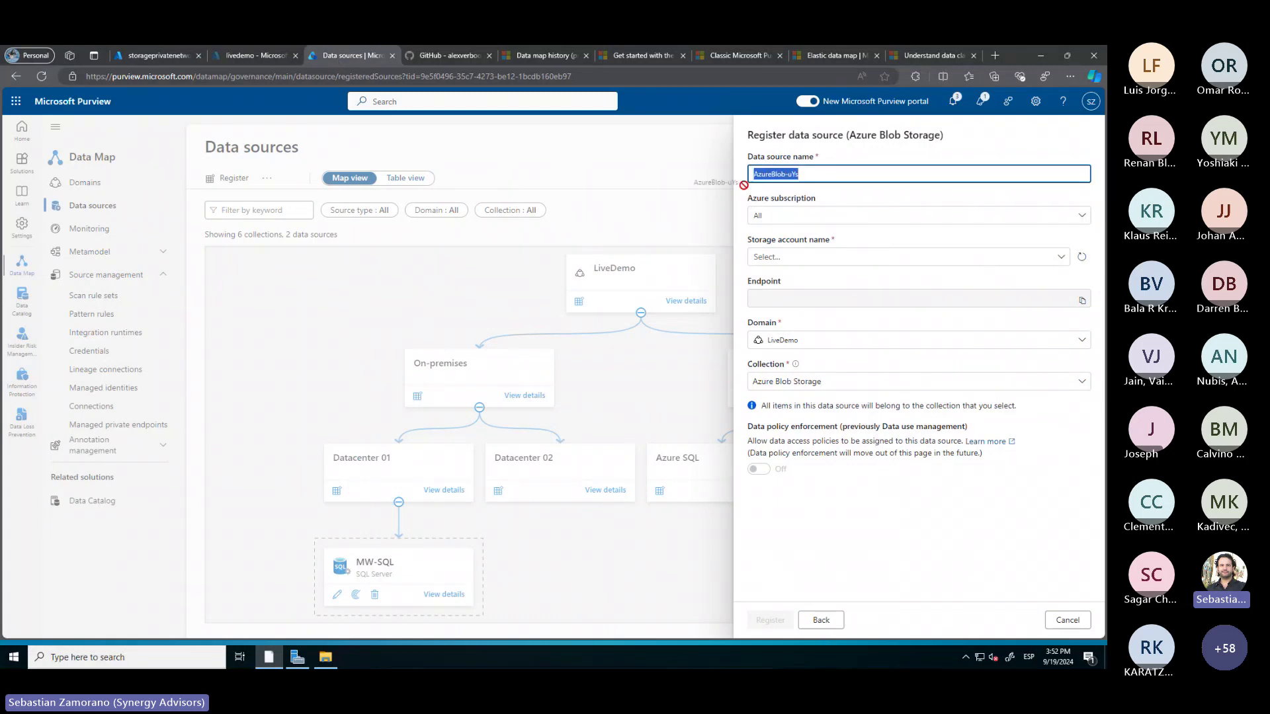
key(ctrl+v)
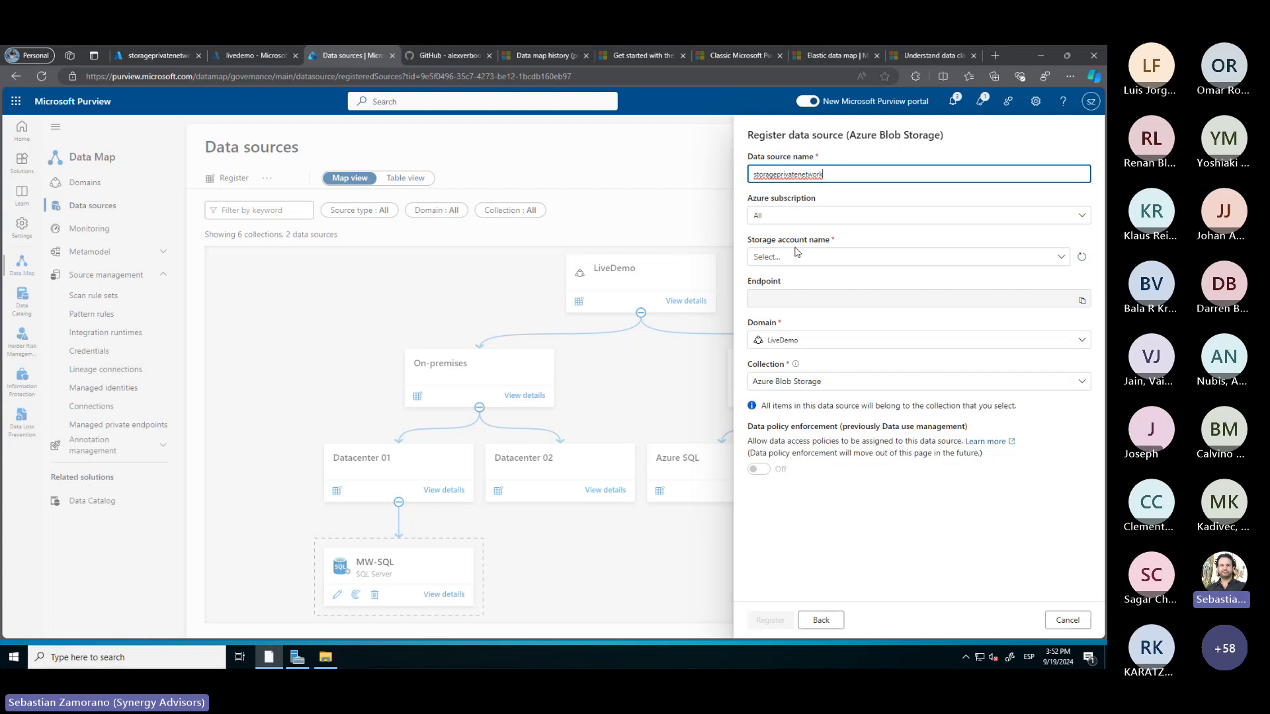
Select the storageprivatenetwork storage account and complete the registration
click(863, 257)
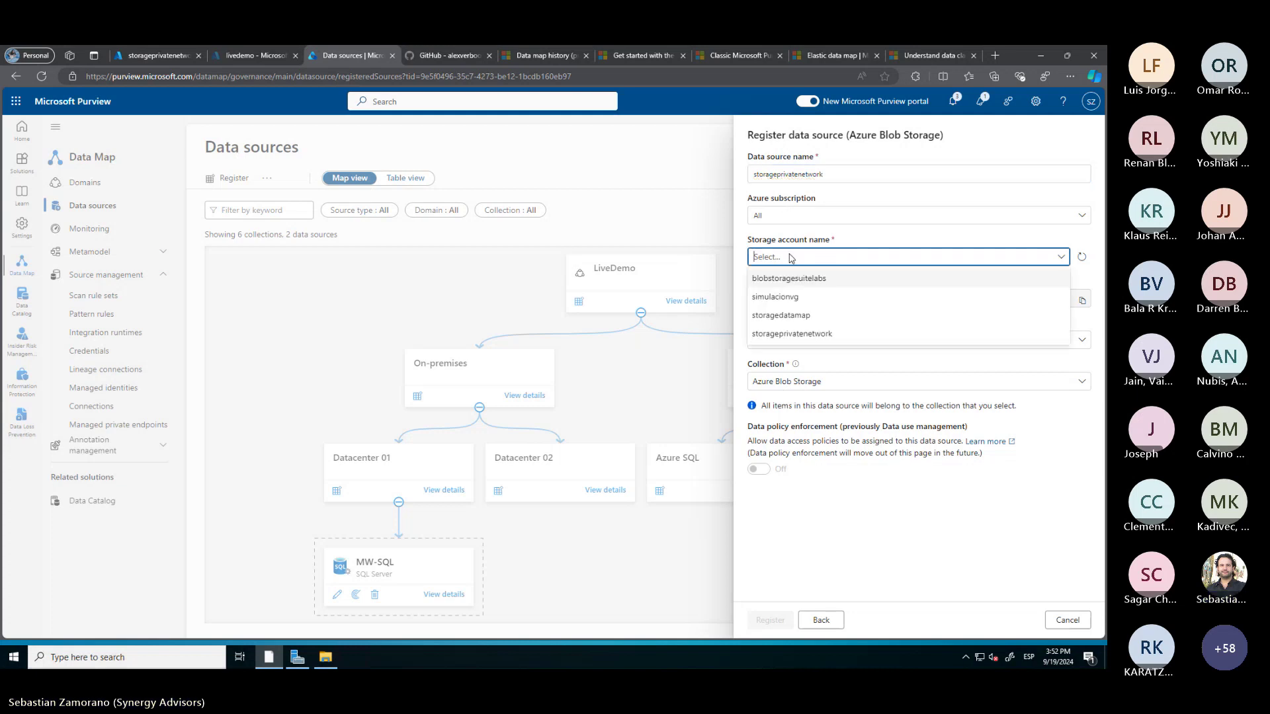
click(811, 336)
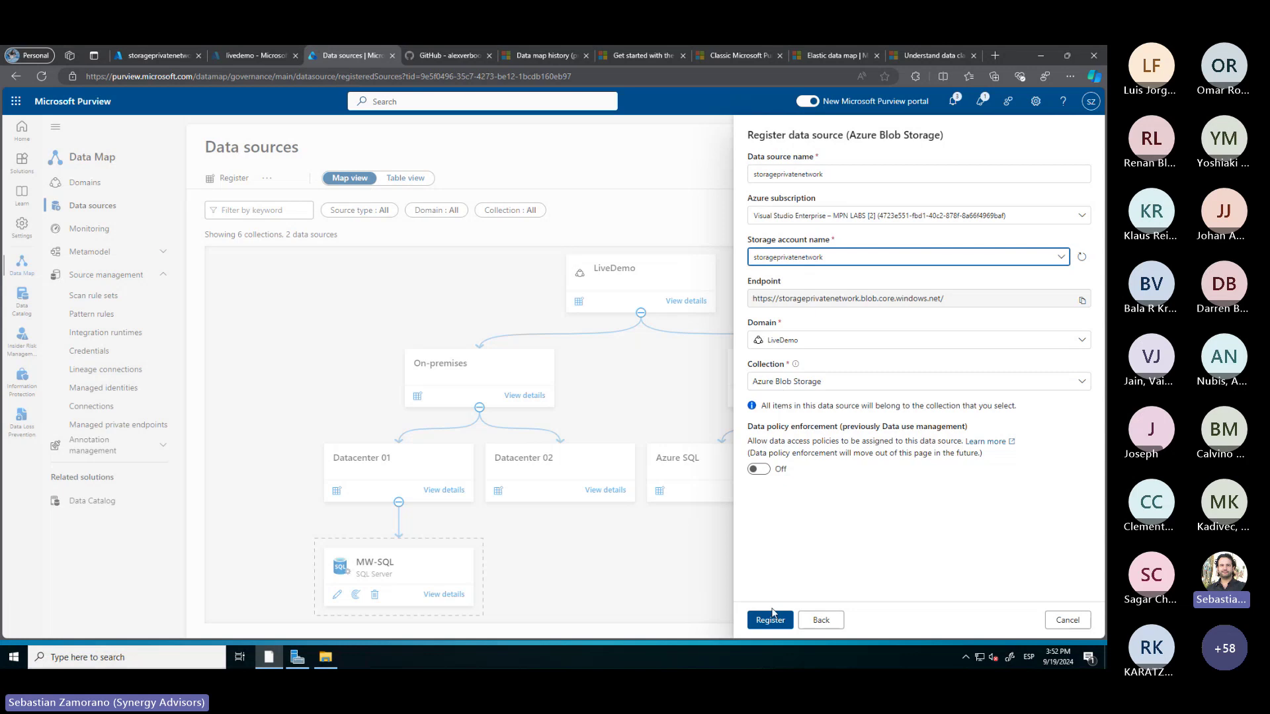
click(770, 620)
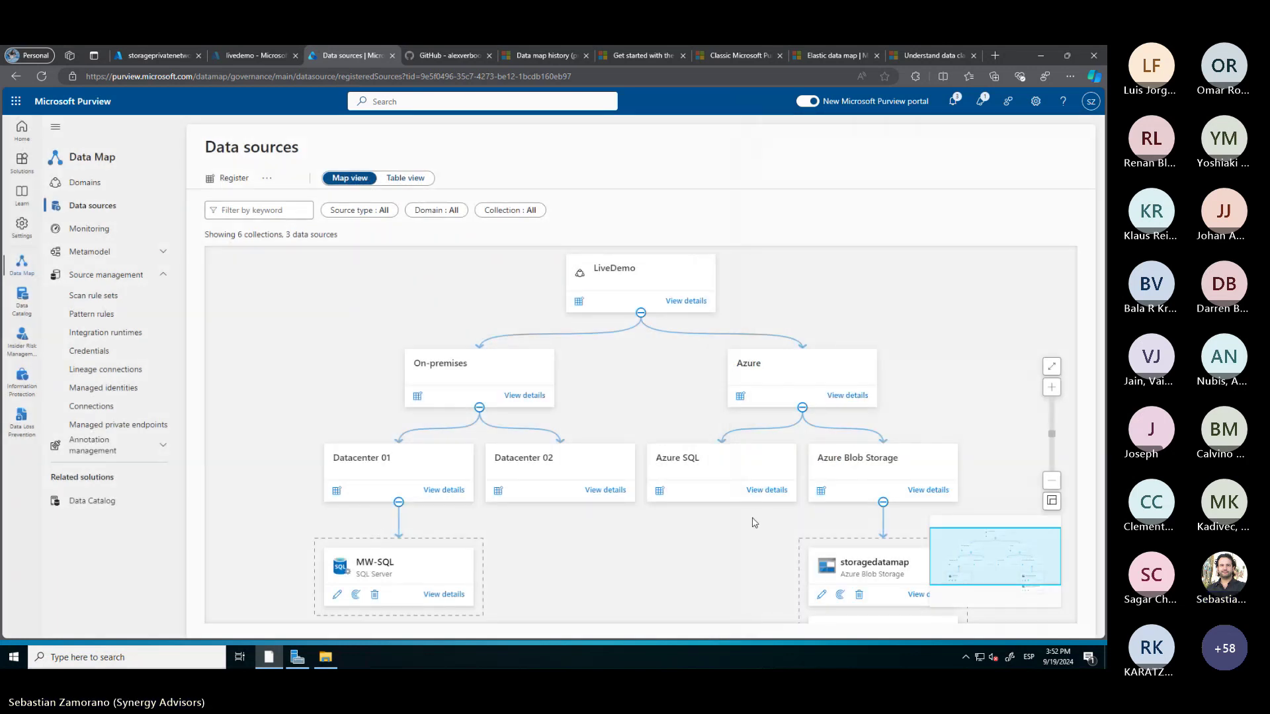
scroll(754, 519, down, 3)
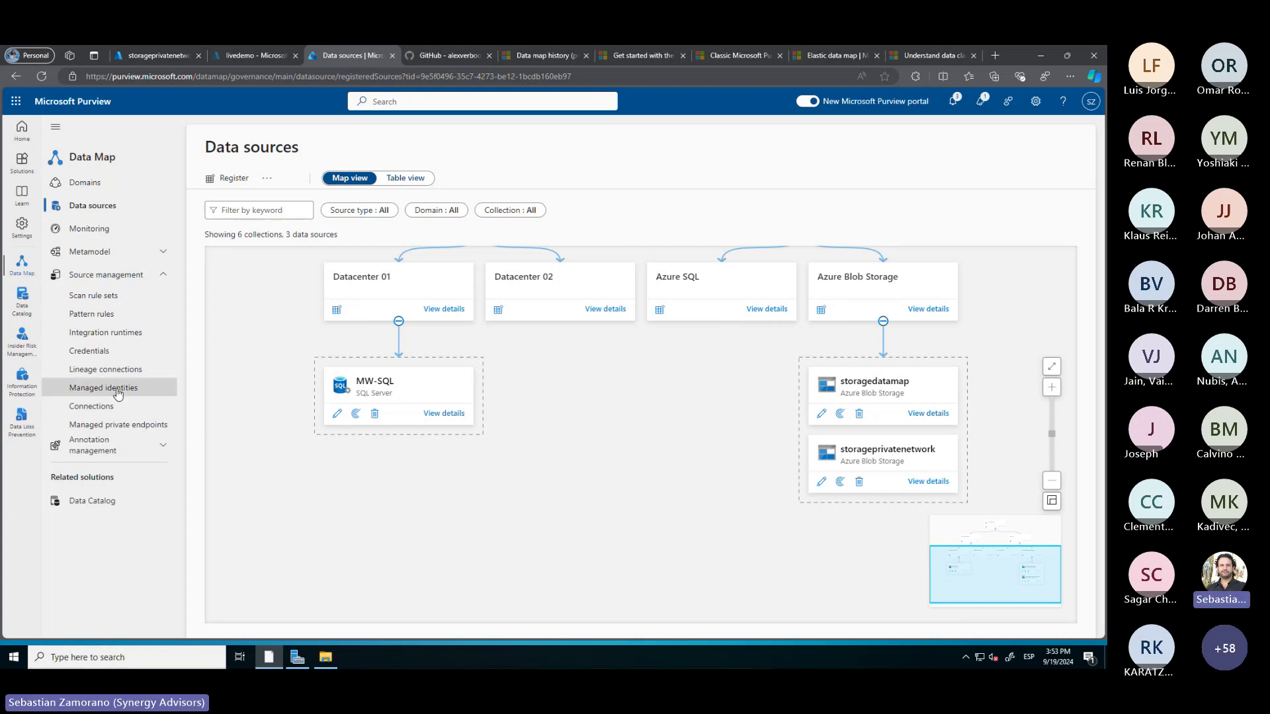
click(114, 426)
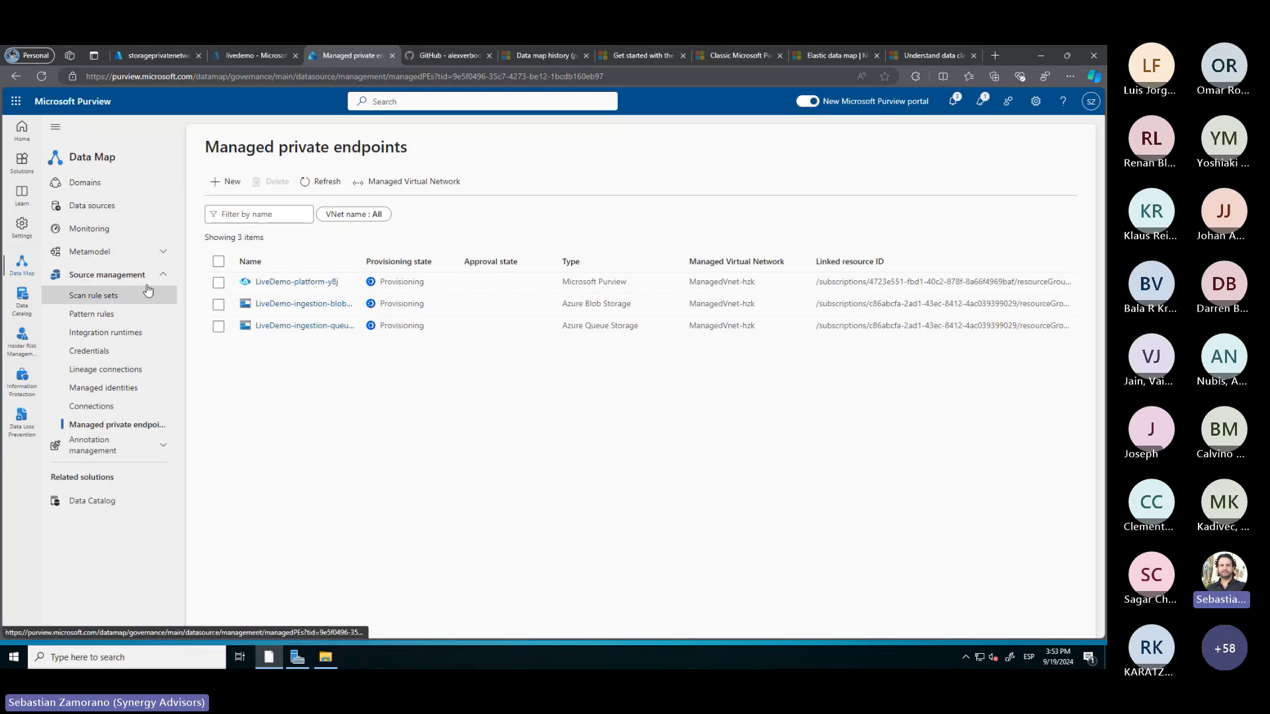
click(125, 215)
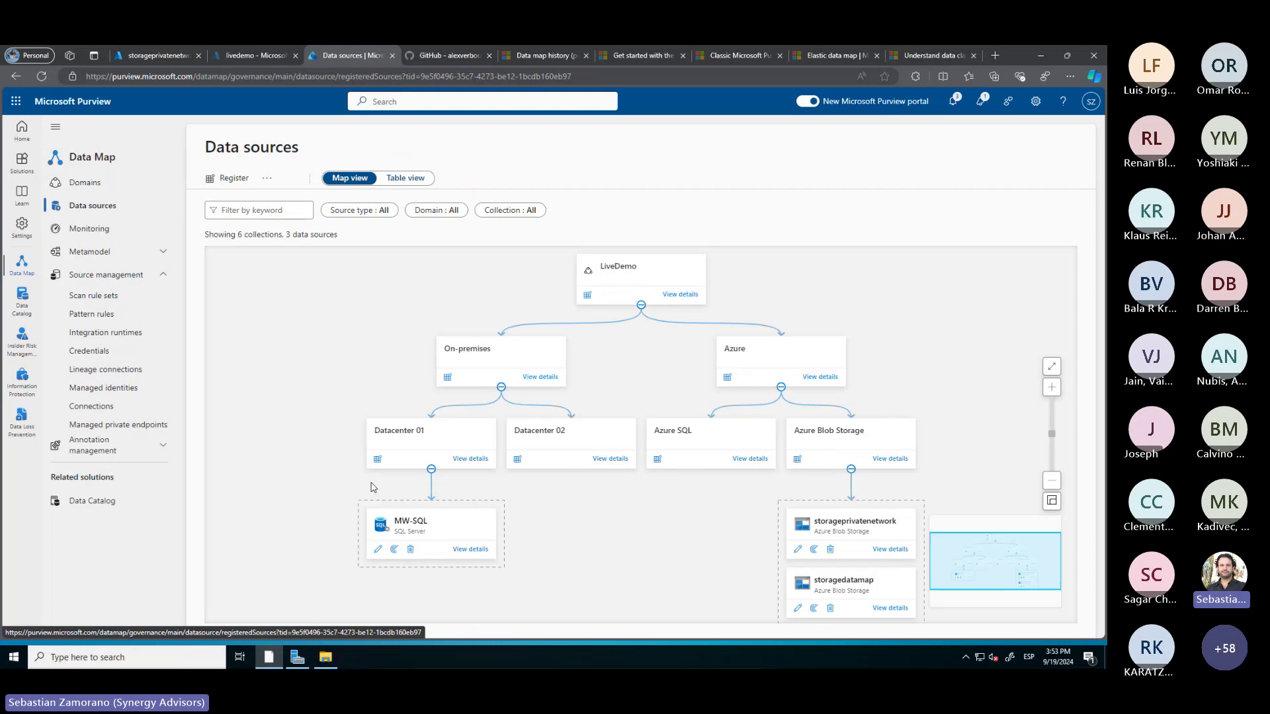
scroll(678, 519, down, 1)
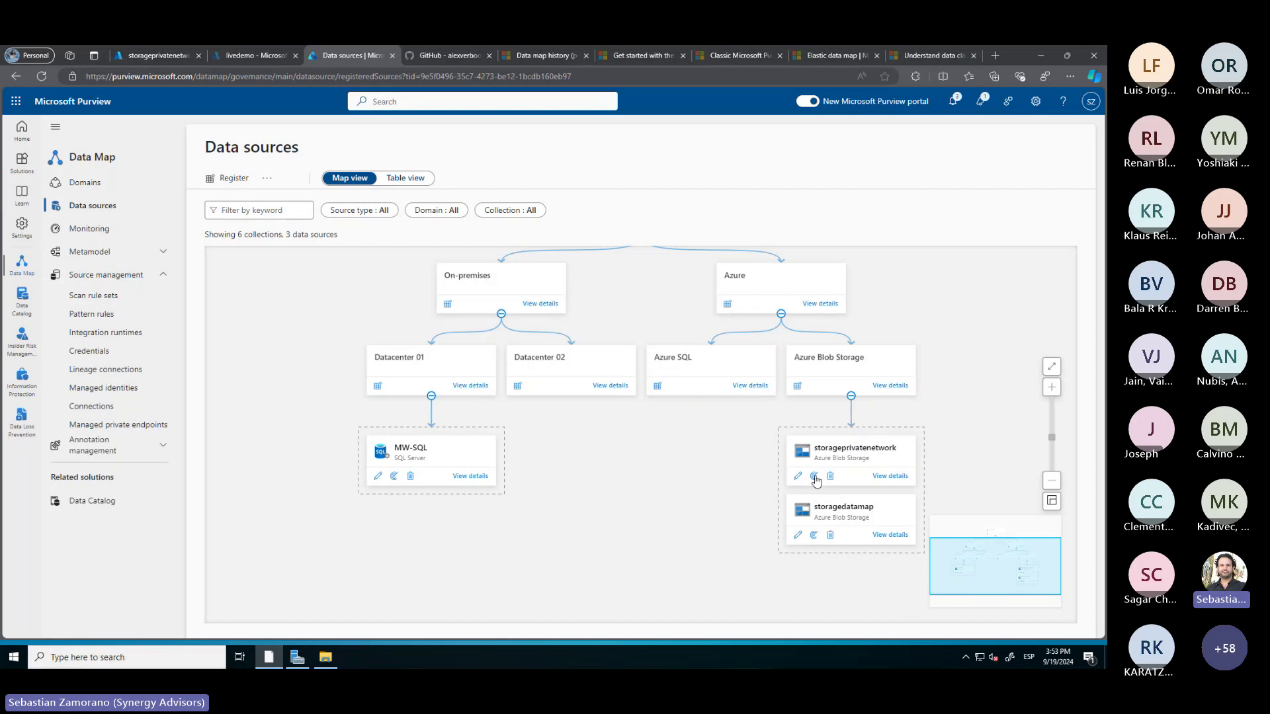
click(815, 478)
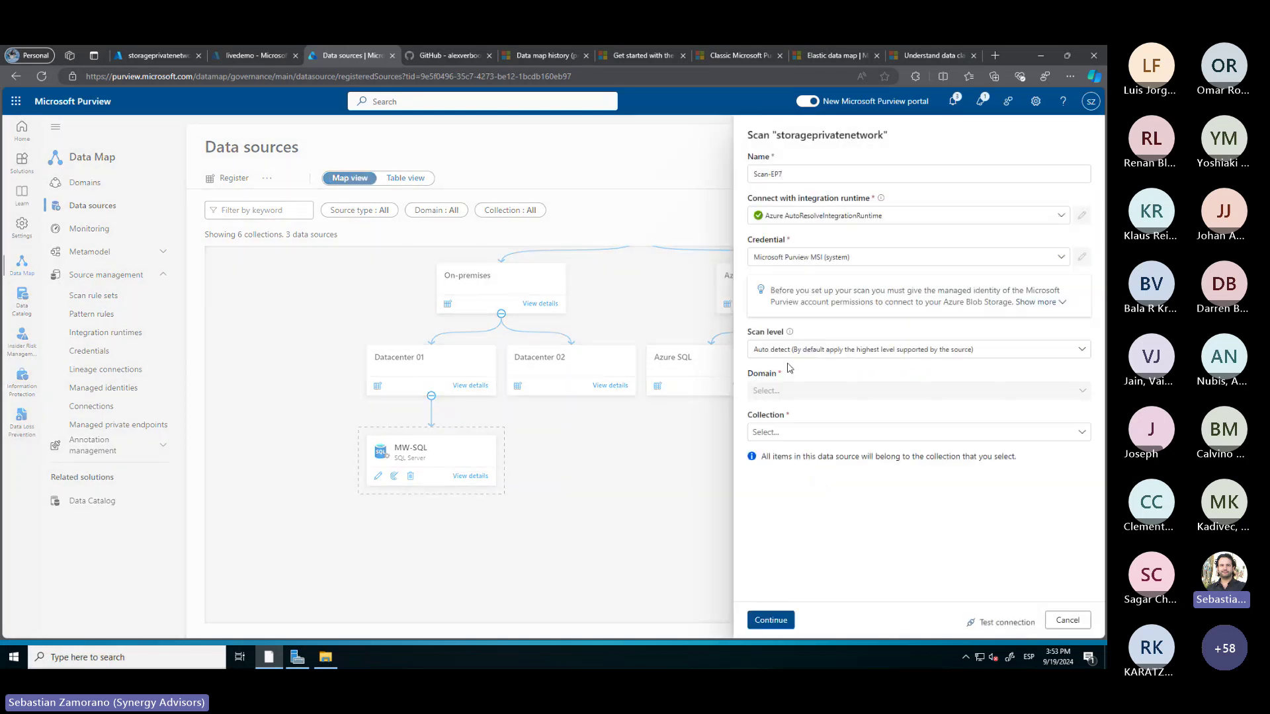
click(795, 170)
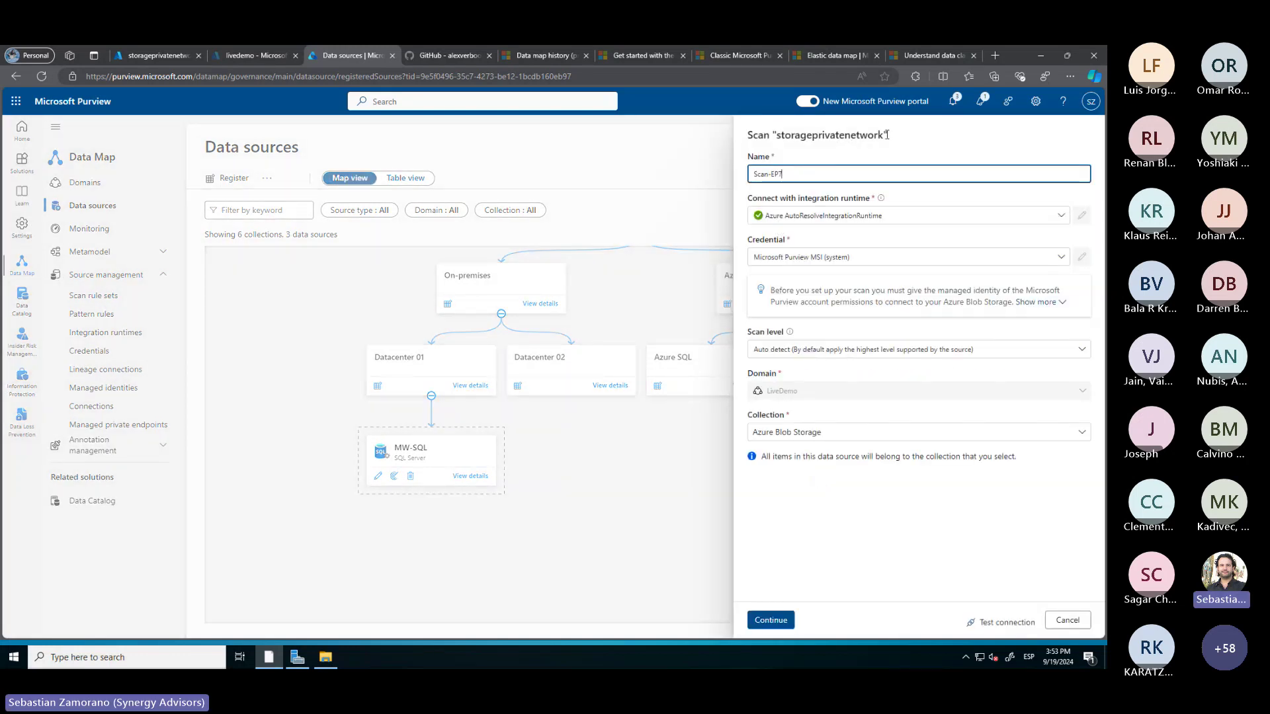
drag(884, 135, 775, 135)
key(ctrl+c)
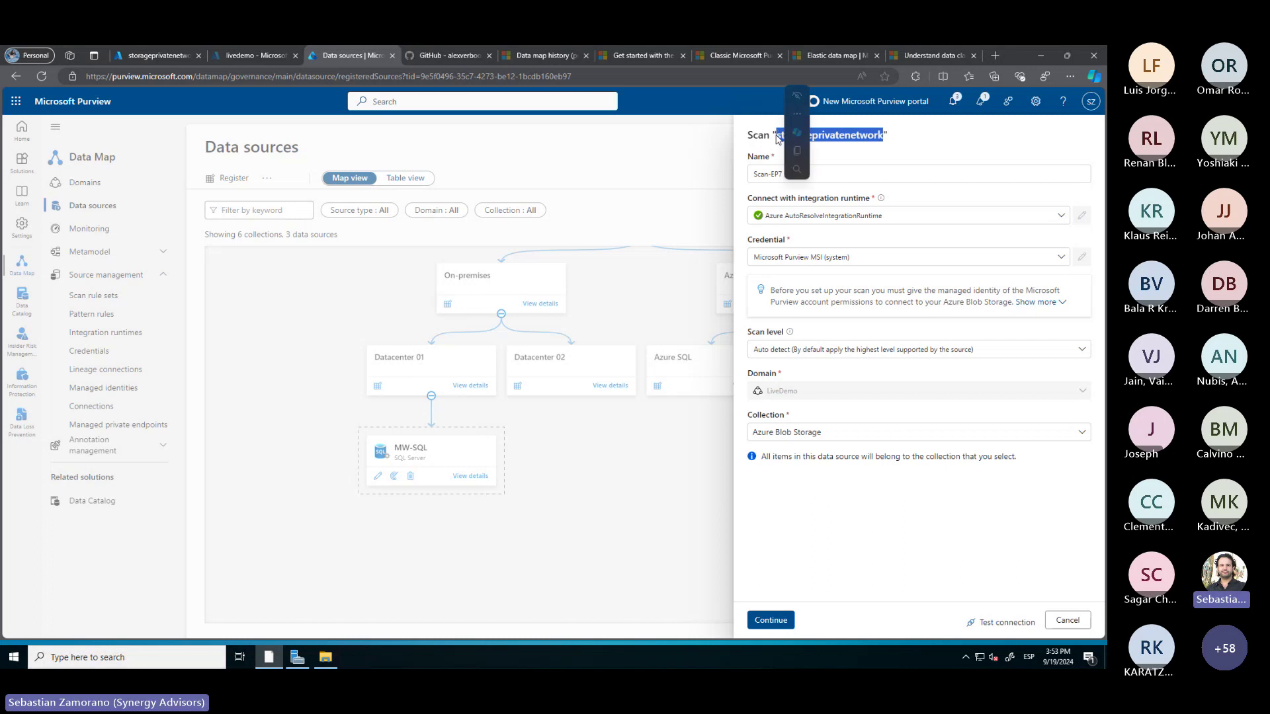
click(800, 170)
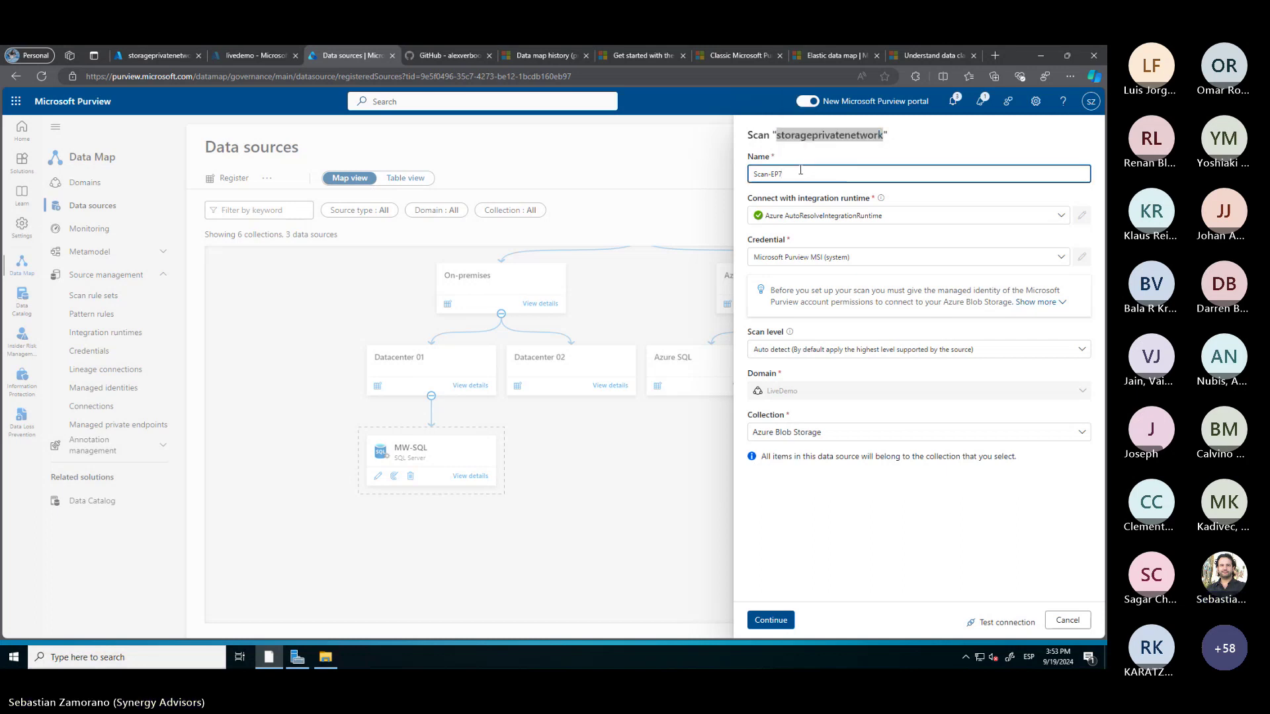
key(BackSpace)
key(BackSpace)
key(ctrl+v)
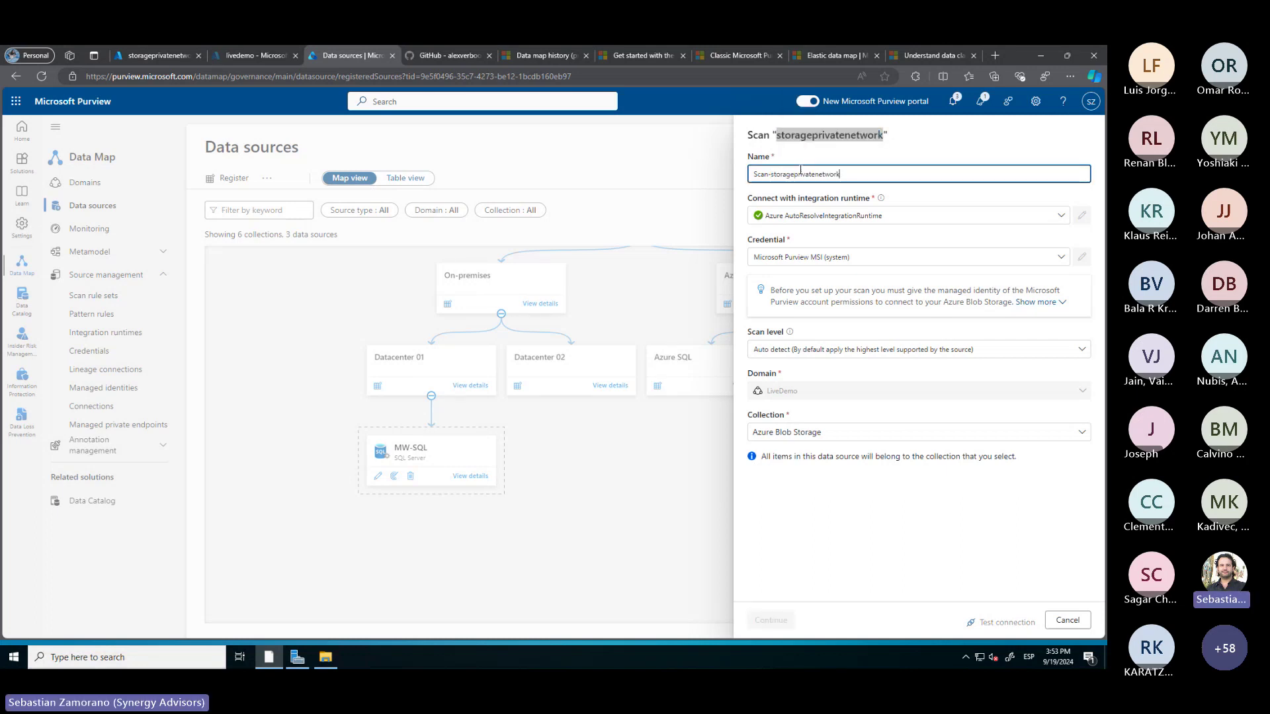
click(827, 218)
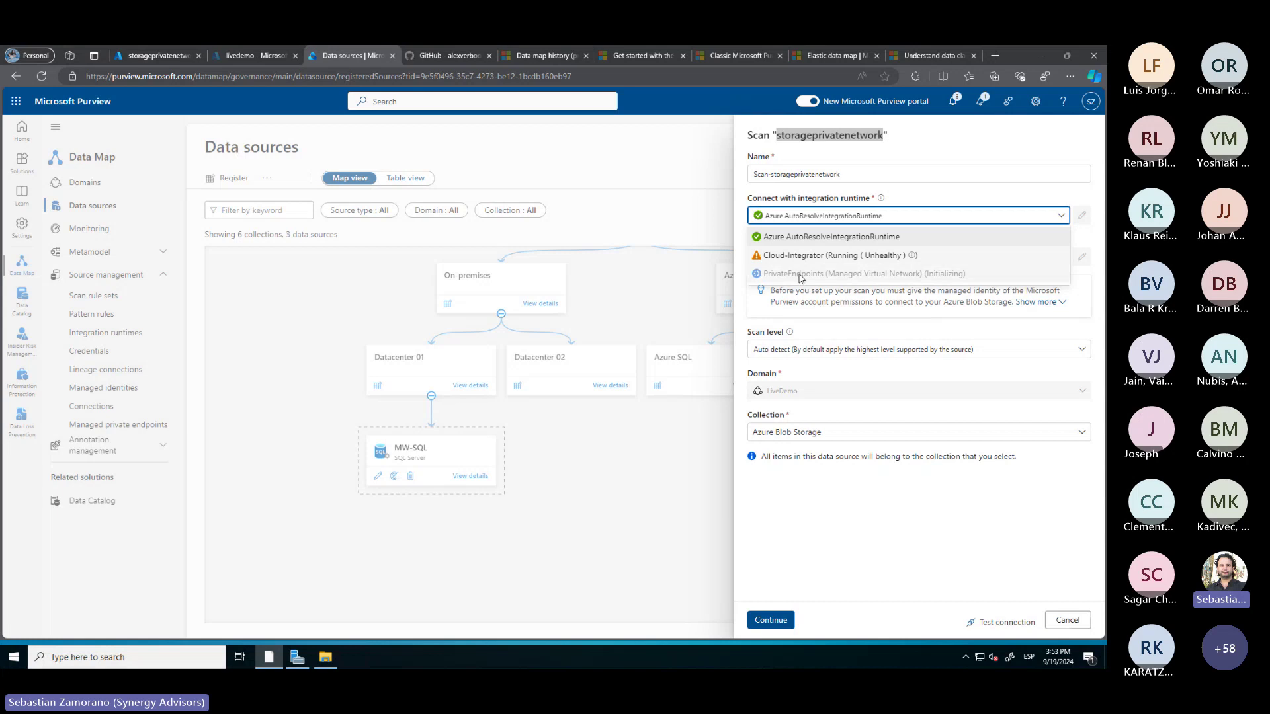
click(879, 548)
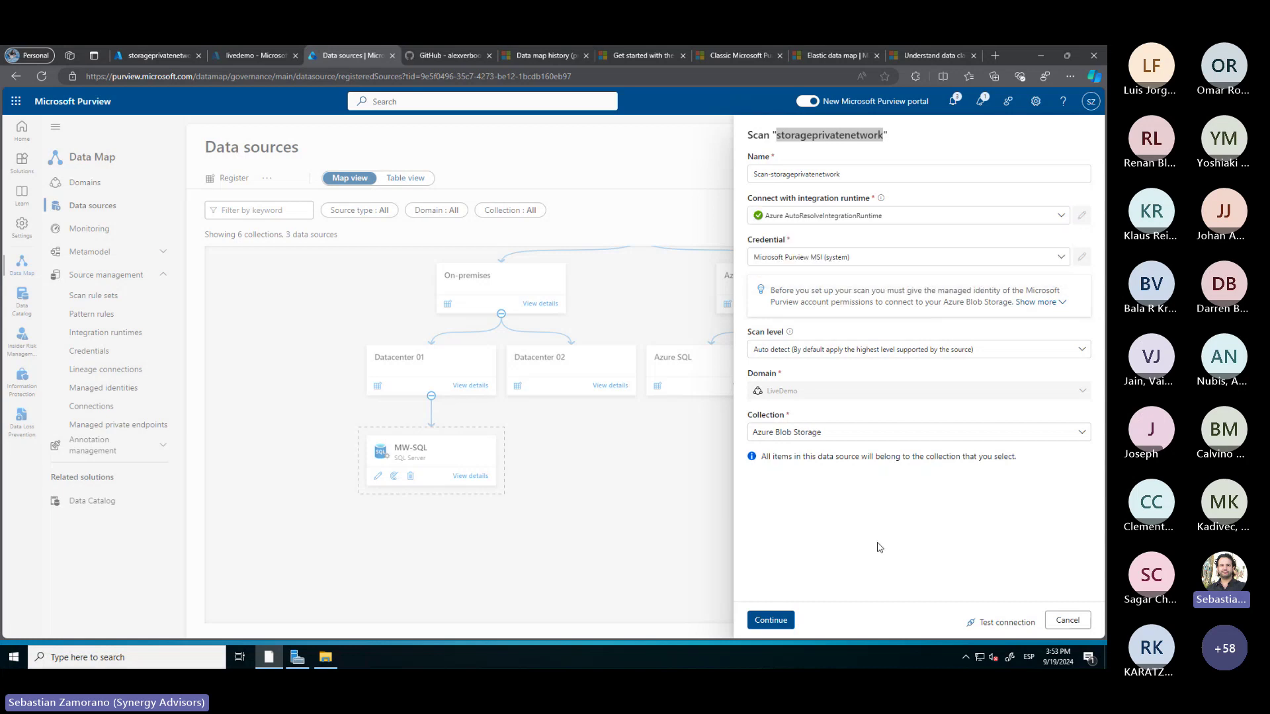
click(1069, 625)
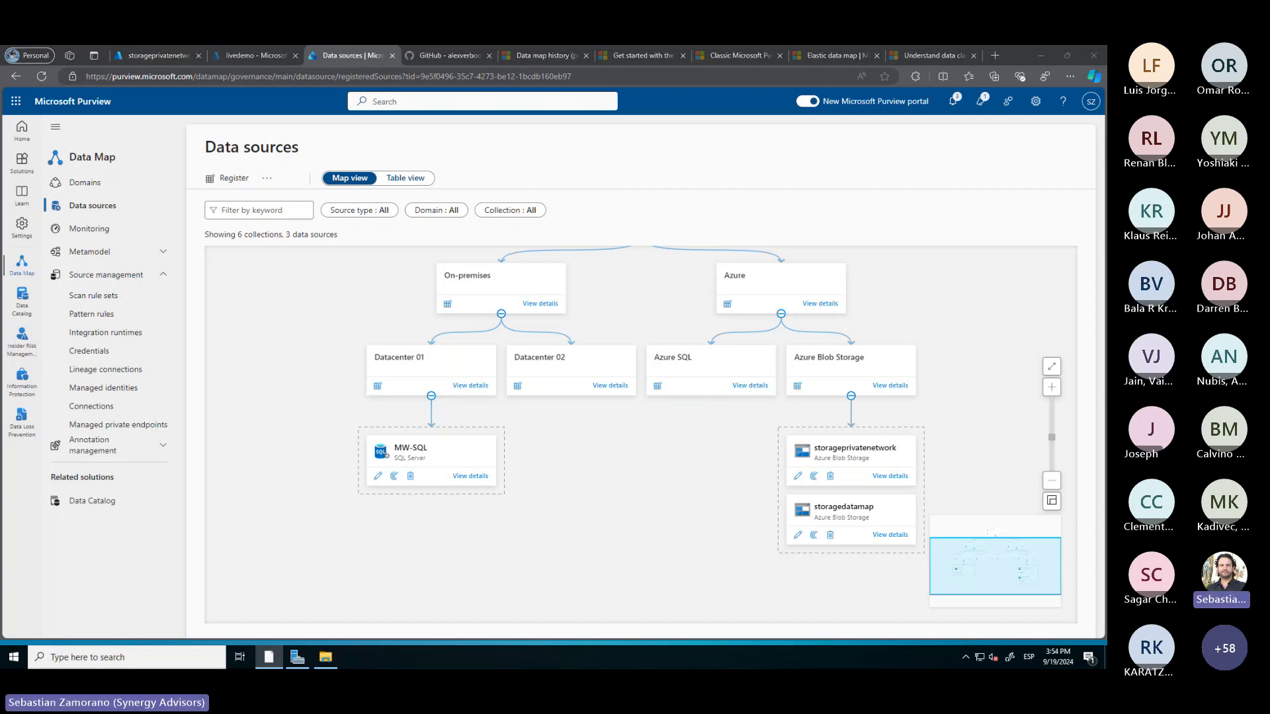
key(alt+Tab)
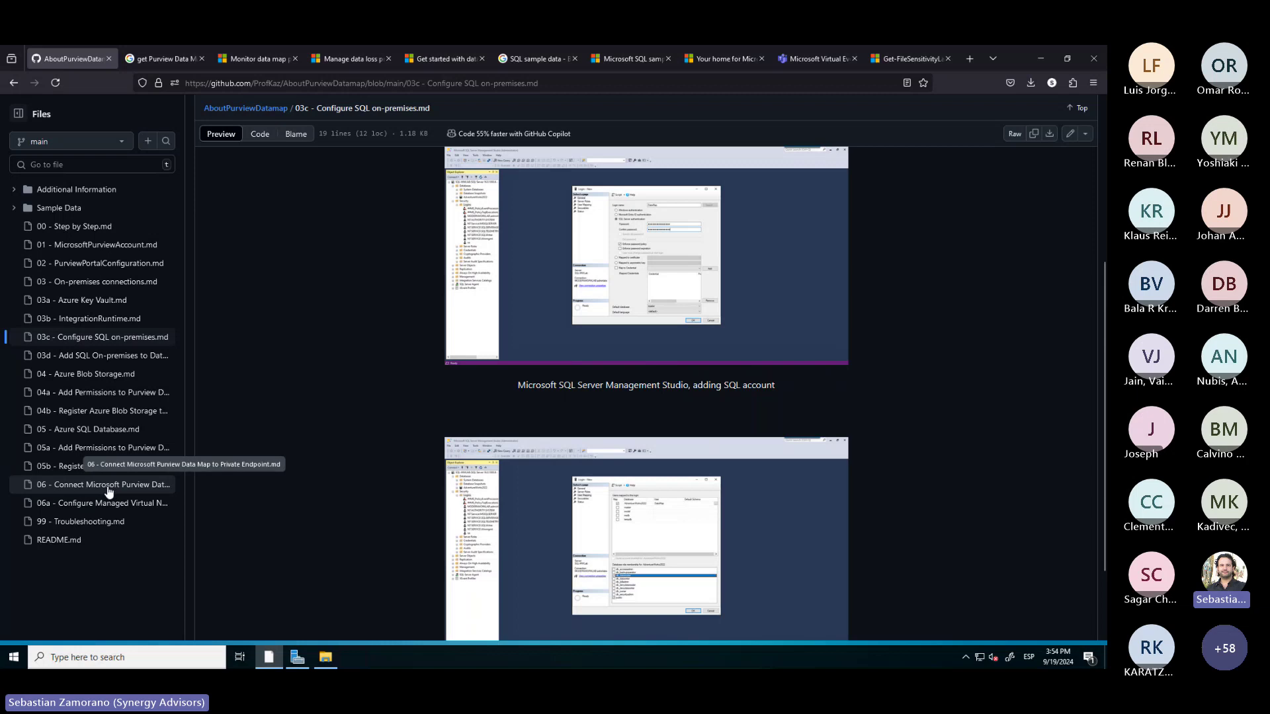
click(97, 432)
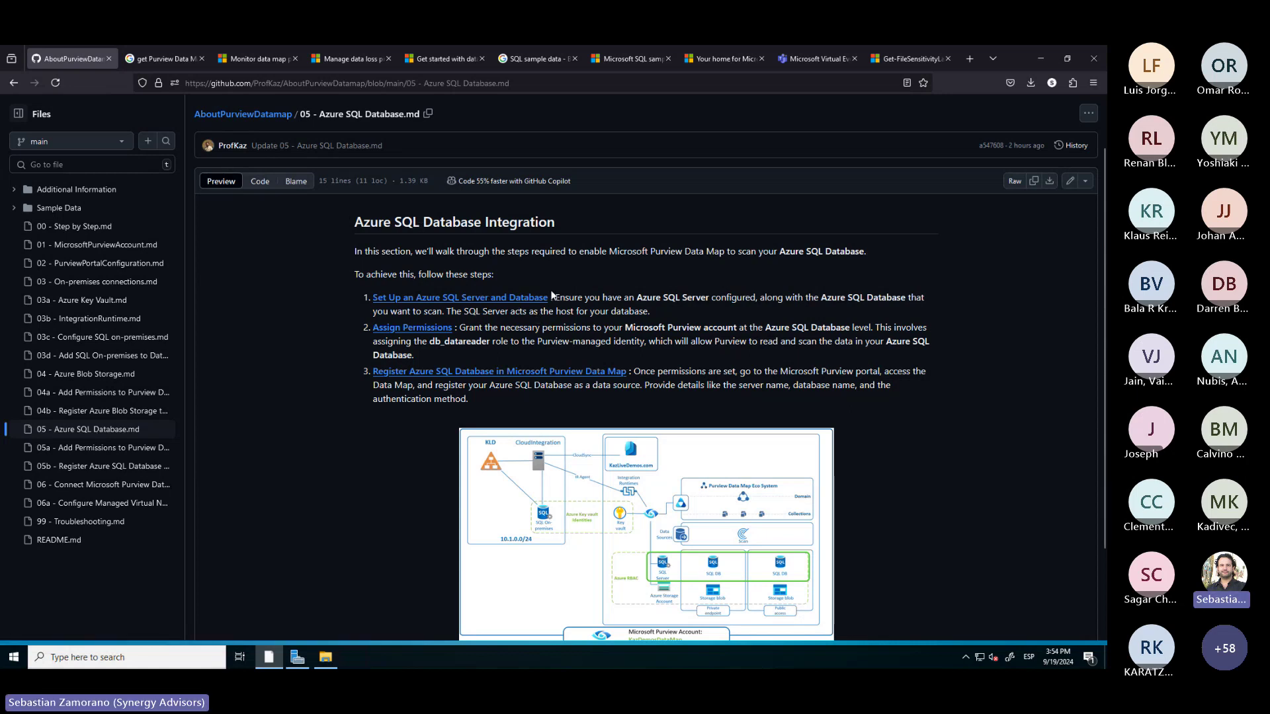
click(391, 329)
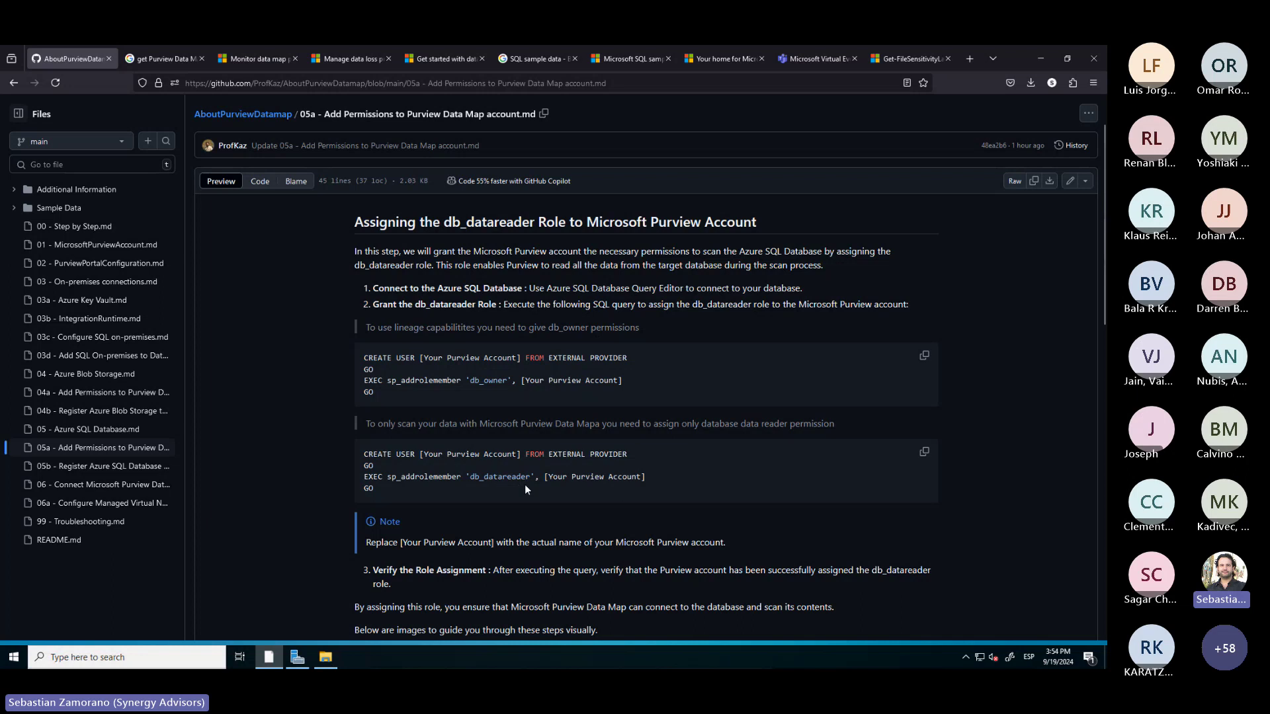
scroll(525, 485, down, 2)
scroll(526, 488, down, 4)
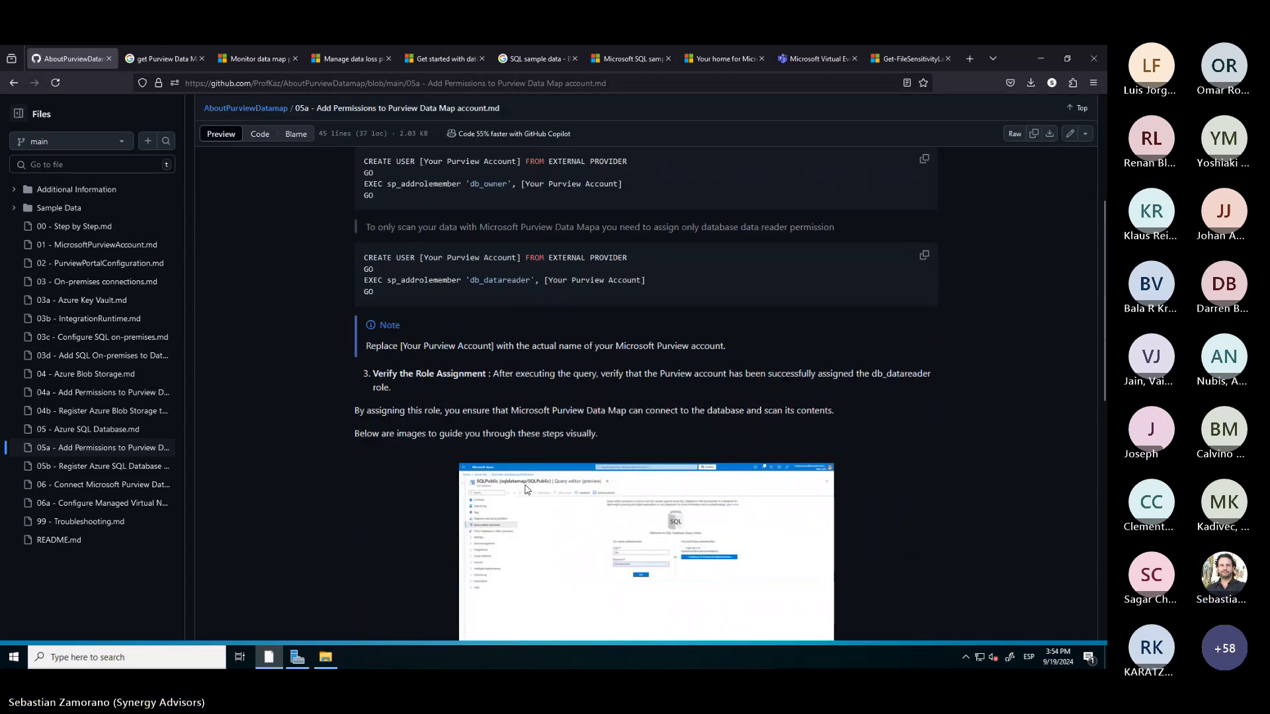
scroll(527, 489, up, 1)
scroll(526, 488, down, 1)
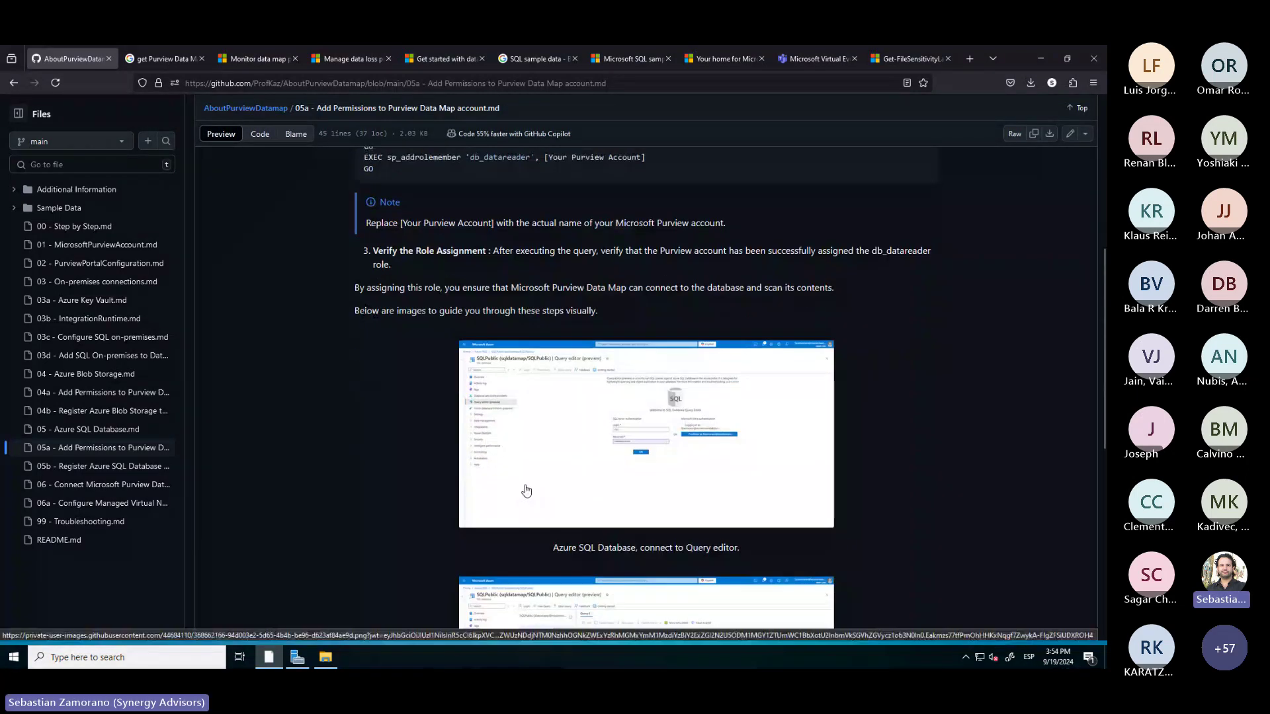
scroll(526, 488, up, 5)
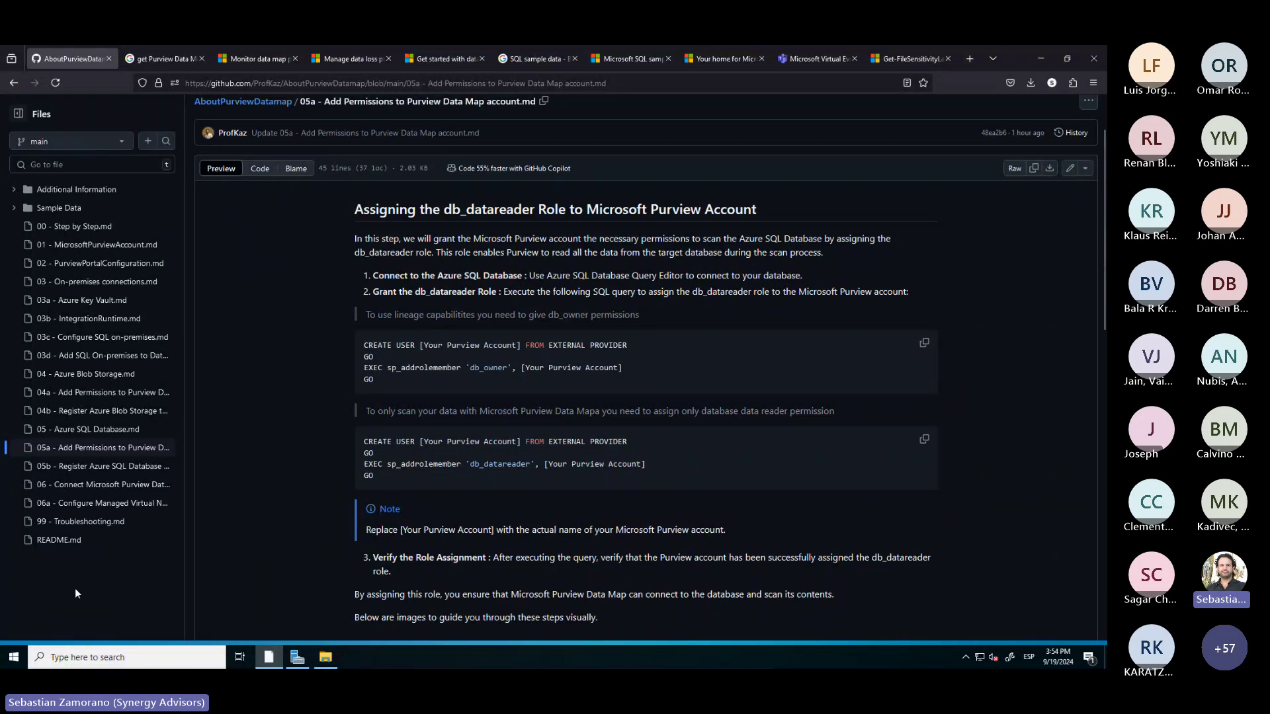
key(alt+Tab)
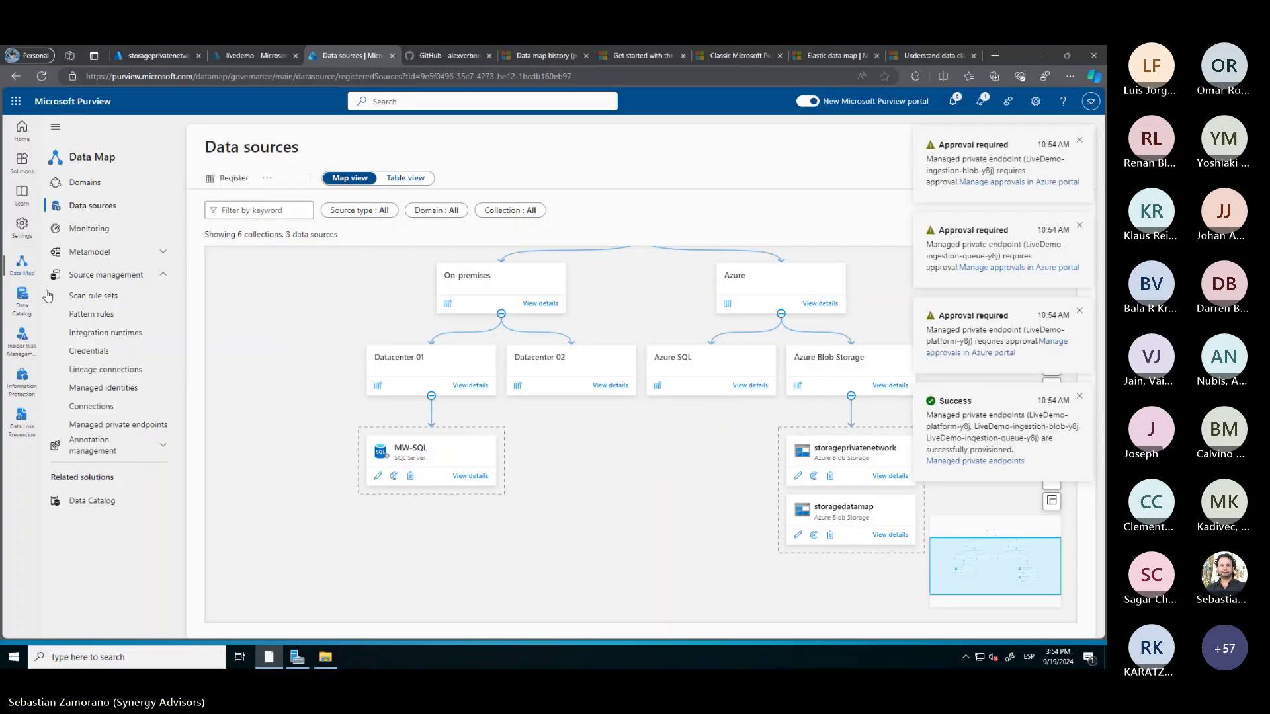
Search the Azure portal for 'Azure sql' to list the SQL servers and databases
click(160, 55)
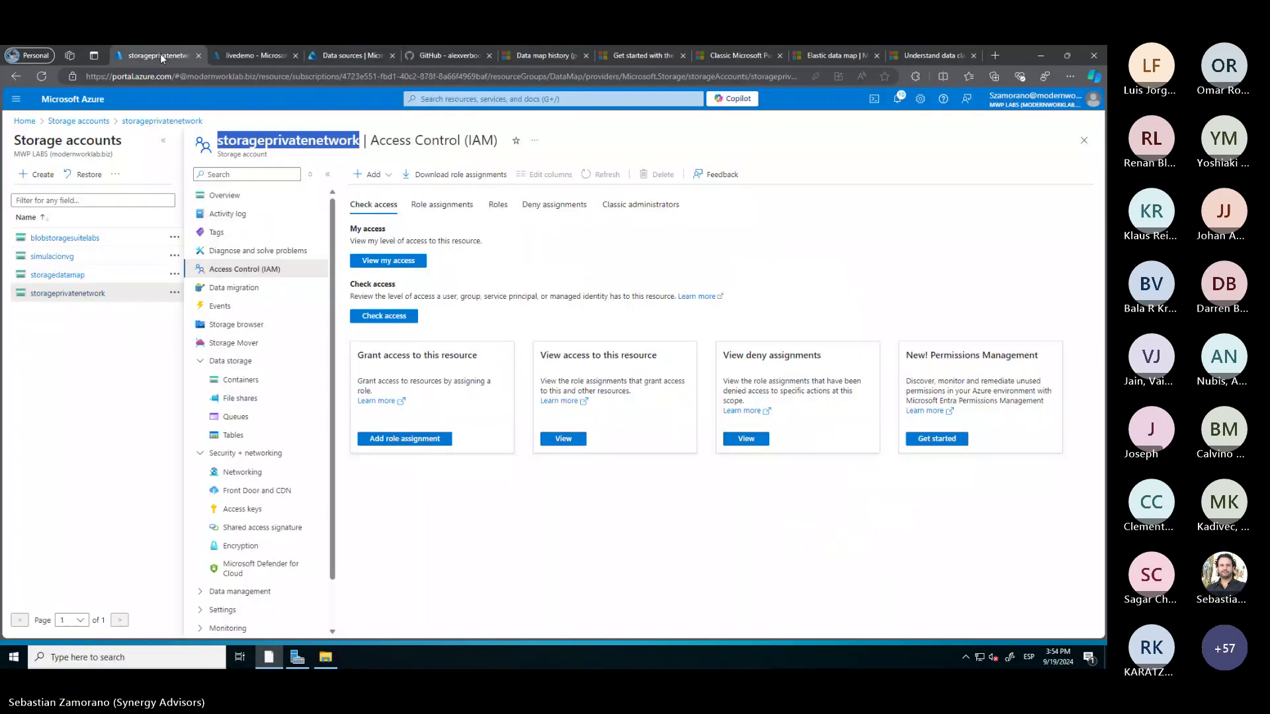
click(466, 101)
text(Azure)
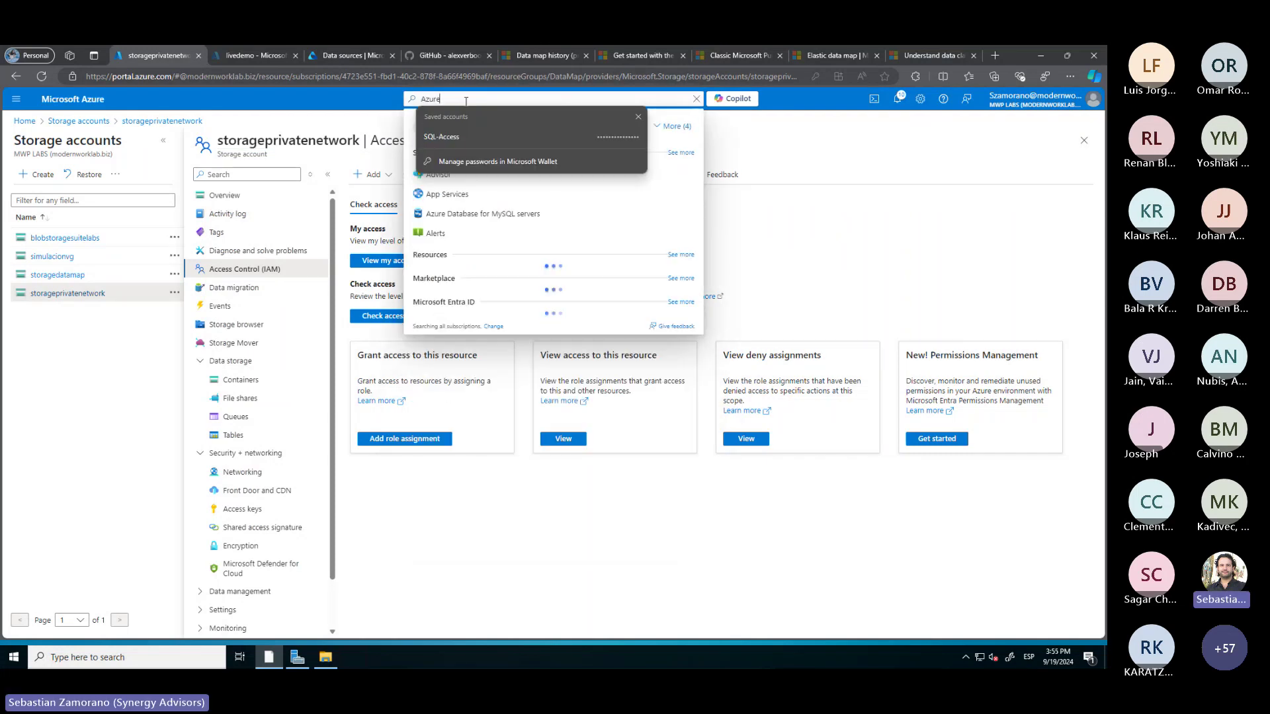
text( sql)
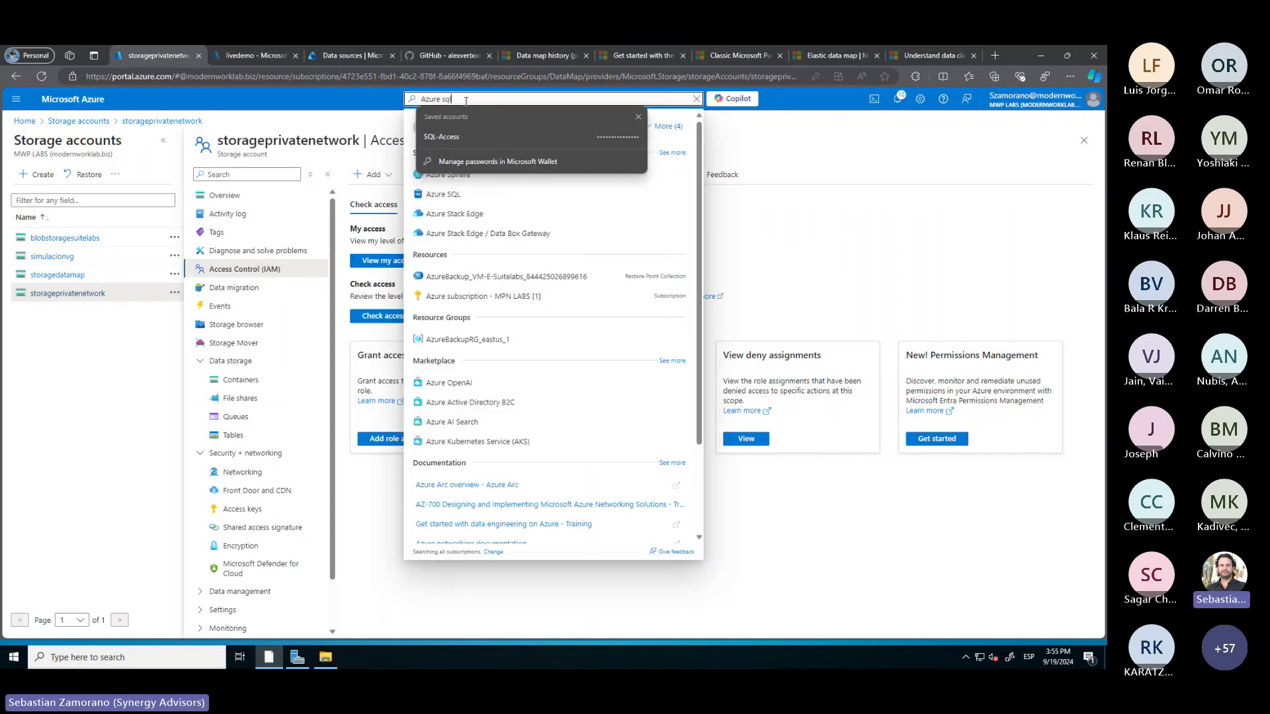
key(Return)
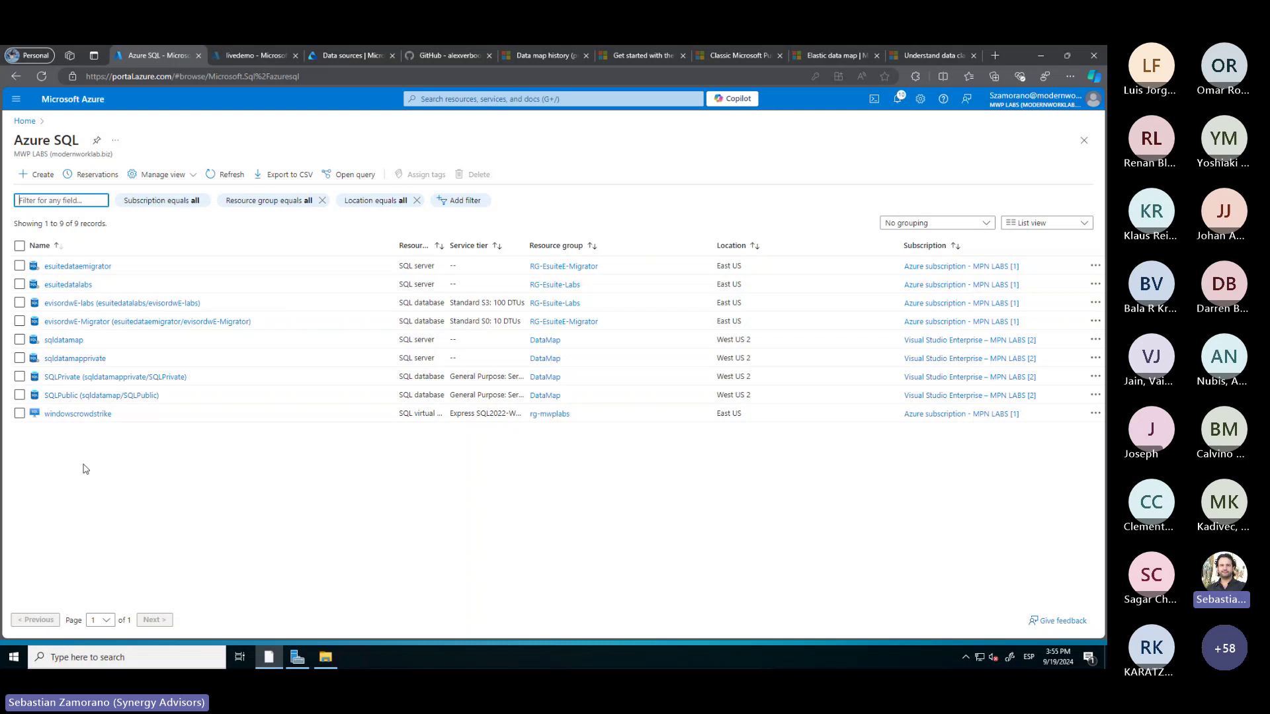
Review sqldatamap's networking settings, which allow public access from selected networks
click(64, 340)
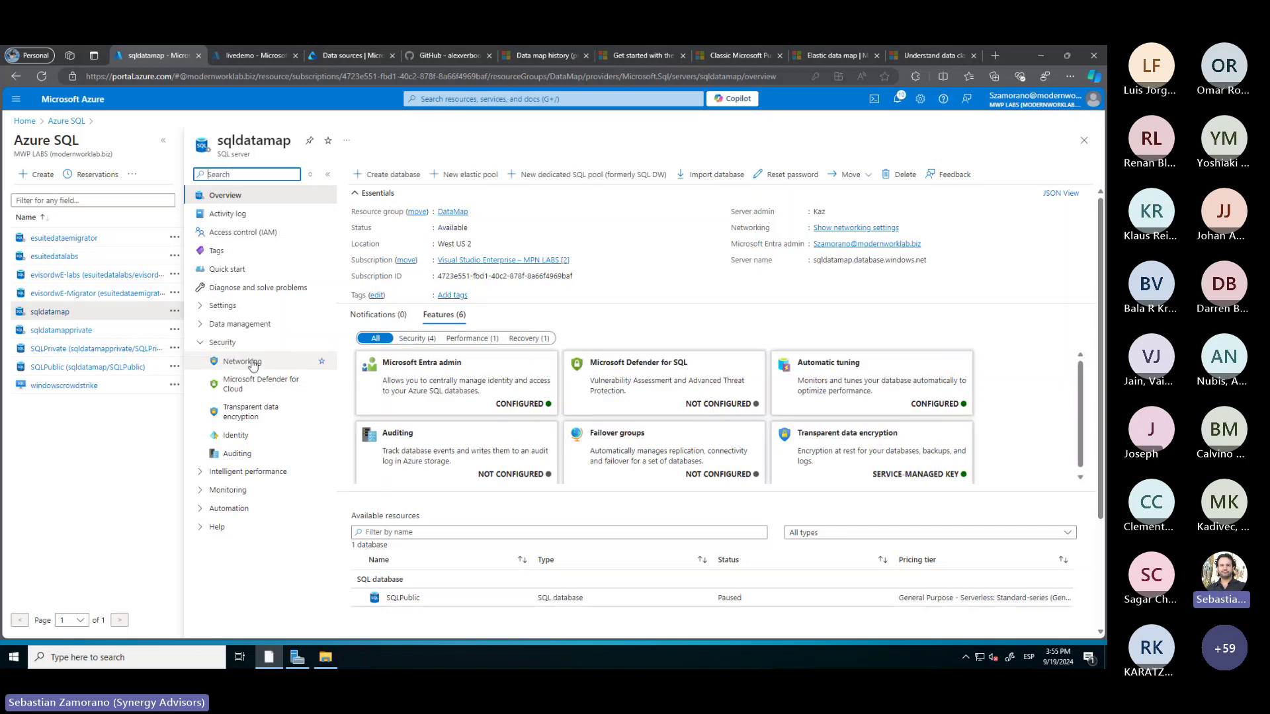
click(252, 364)
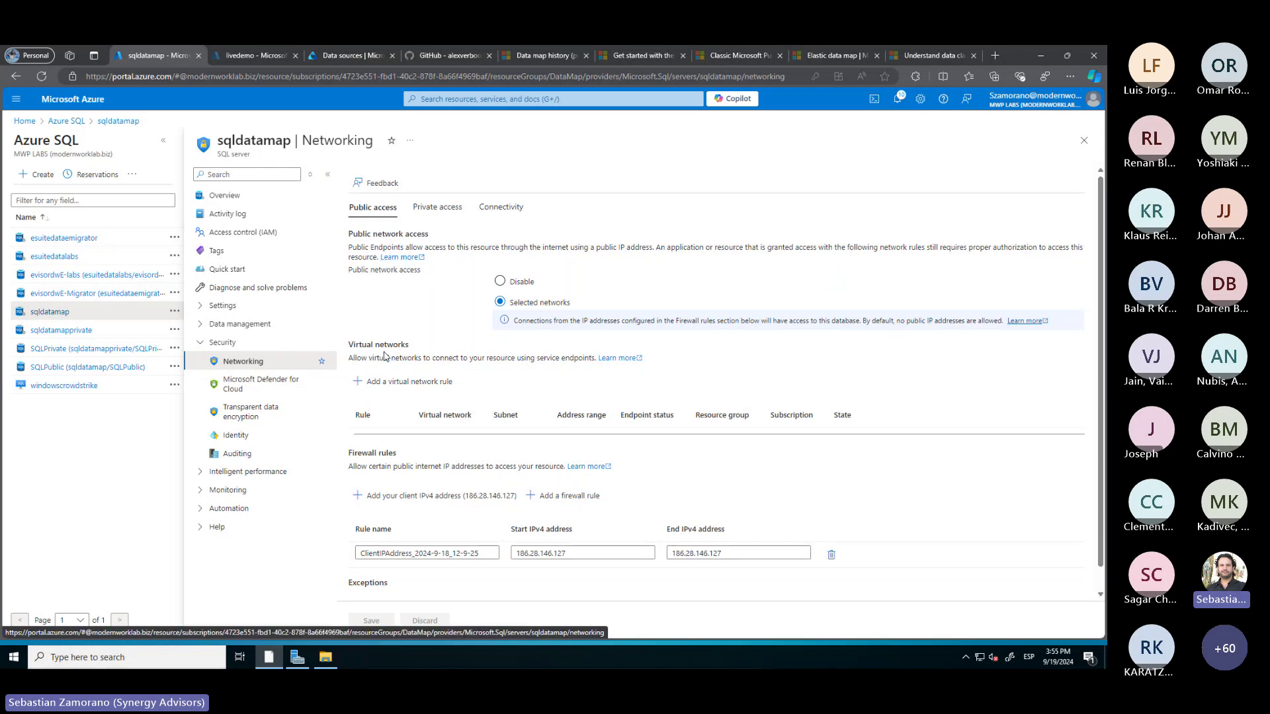
scroll(404, 478, down, 1)
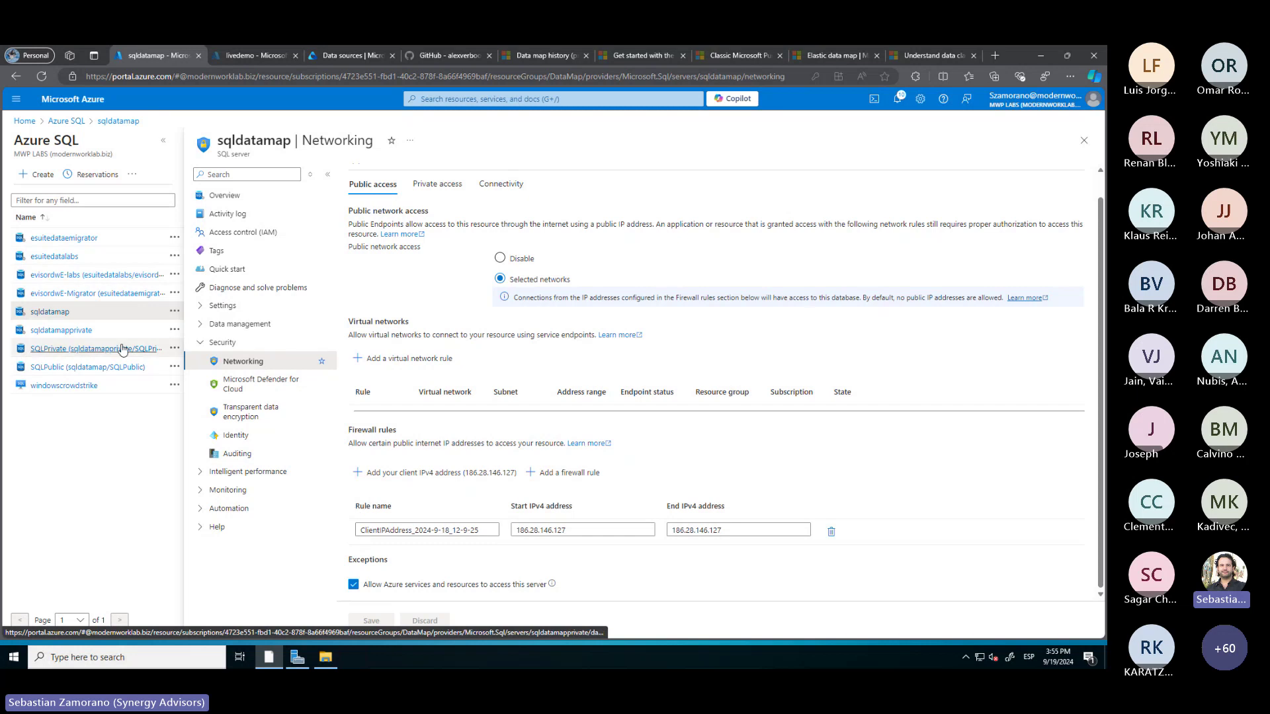
Inspect sqldatamapprivate's public access and private endpoints, then open sqldatamap's SQLPublic database
click(77, 334)
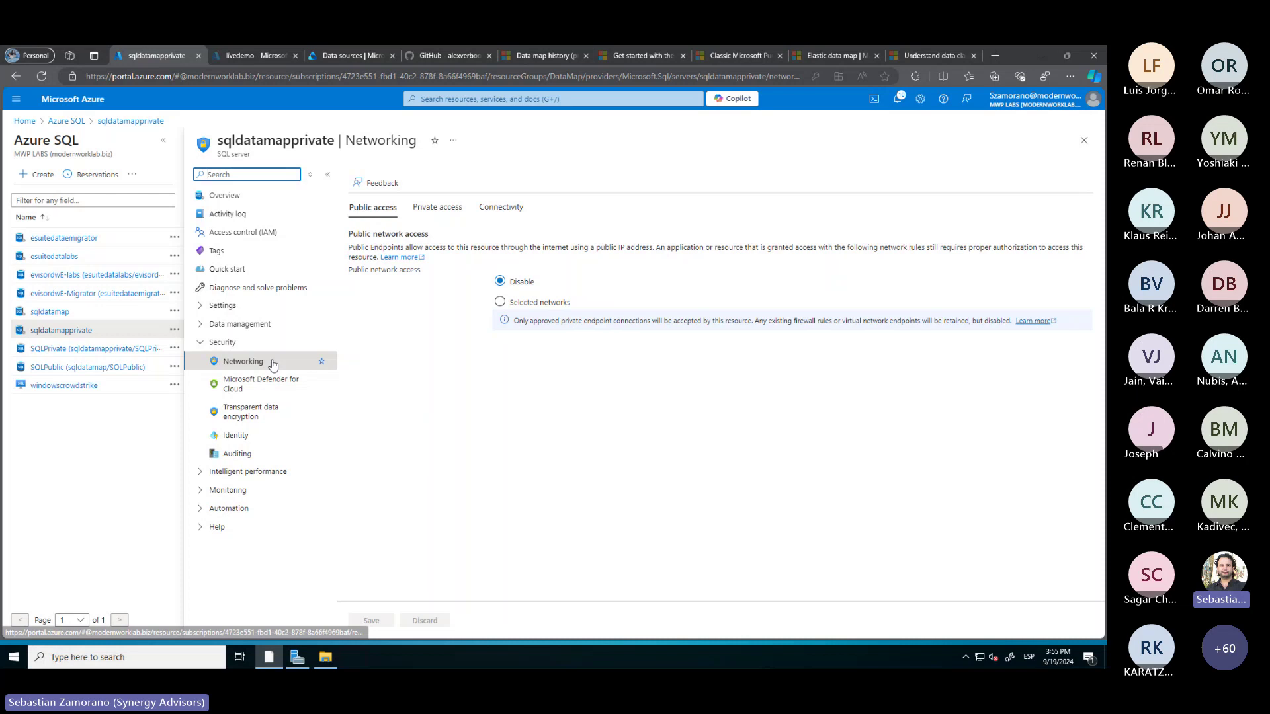
click(437, 209)
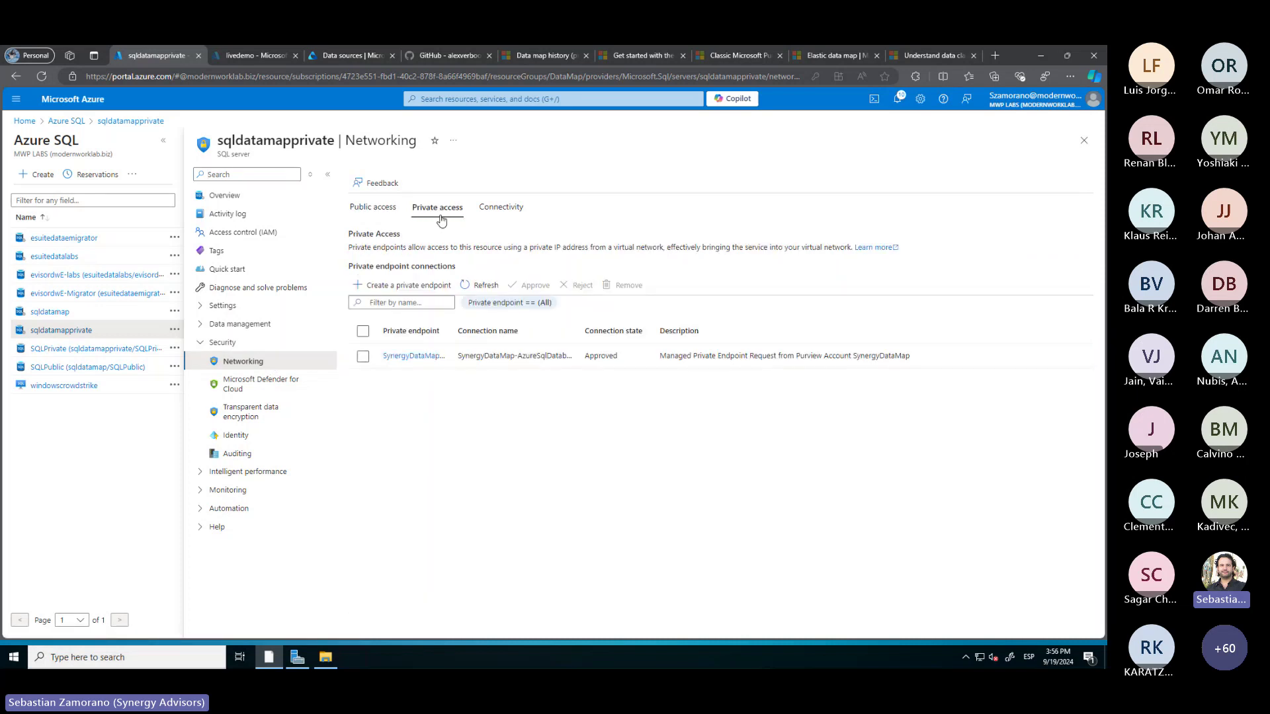
click(381, 211)
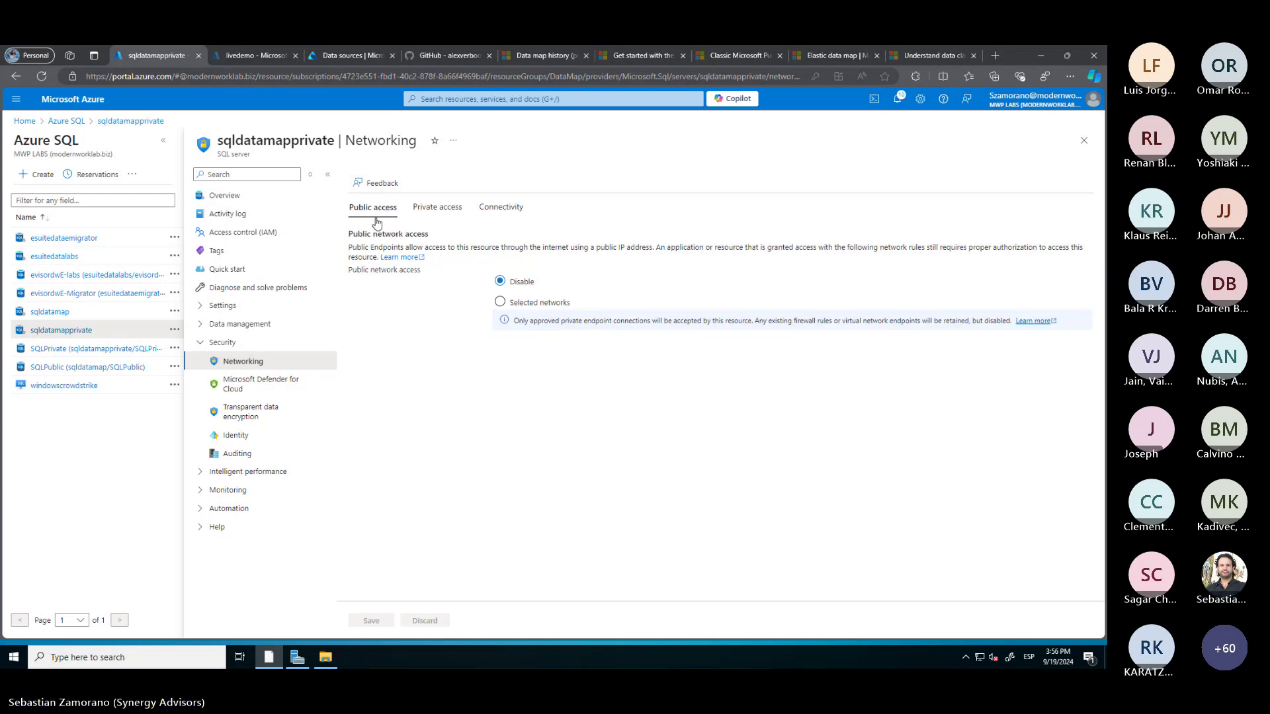
click(55, 314)
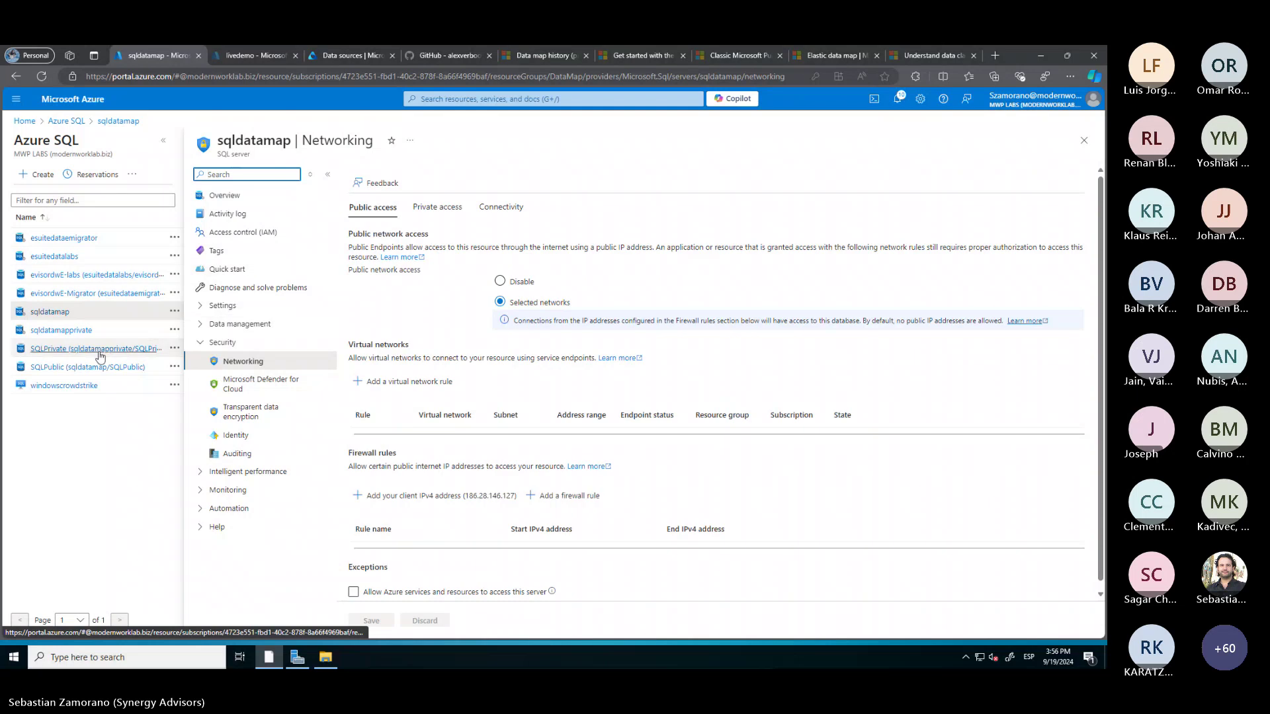
click(64, 369)
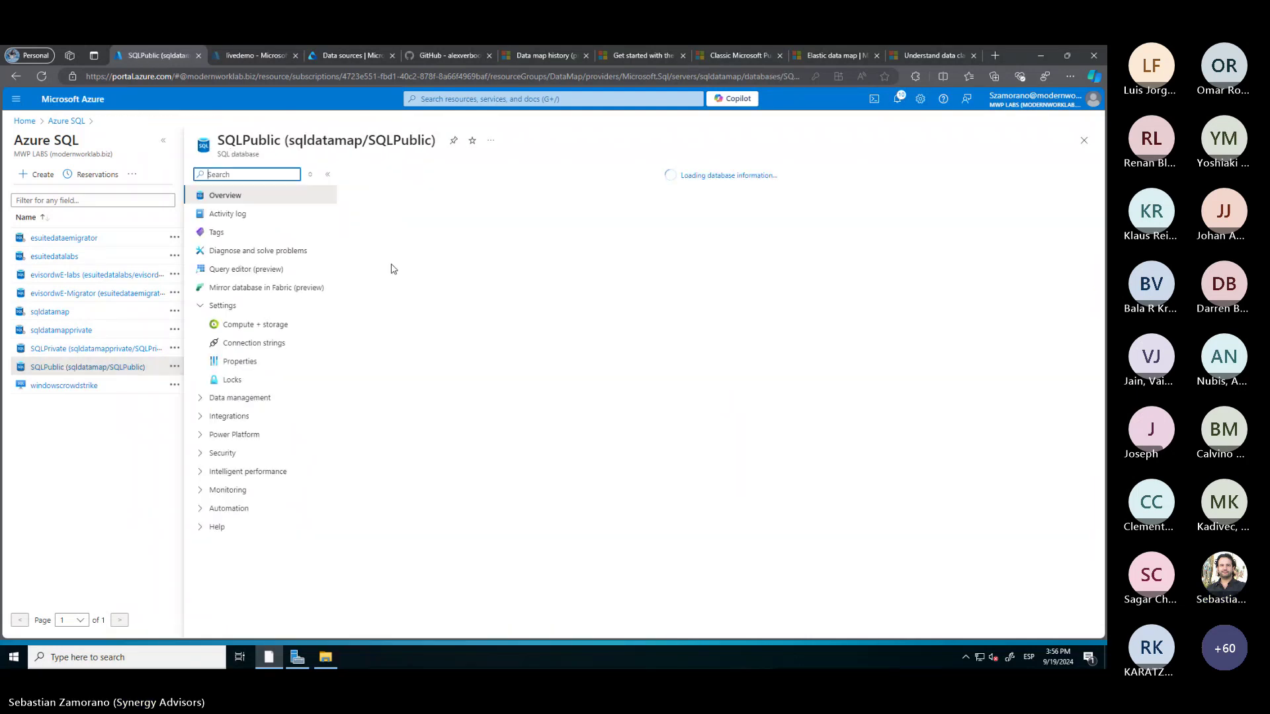
Try an Entra sign-in to SQLPublic's query editor, then discard edits and return to sqldatamap
click(261, 275)
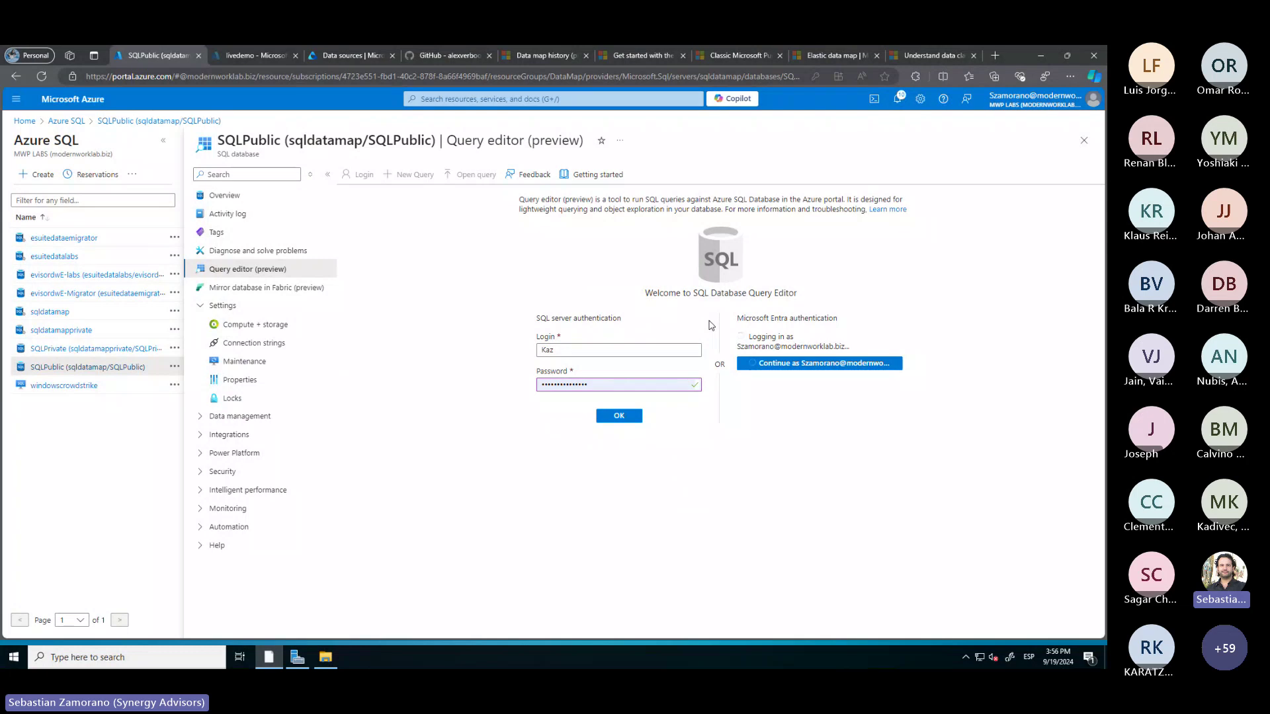
click(809, 368)
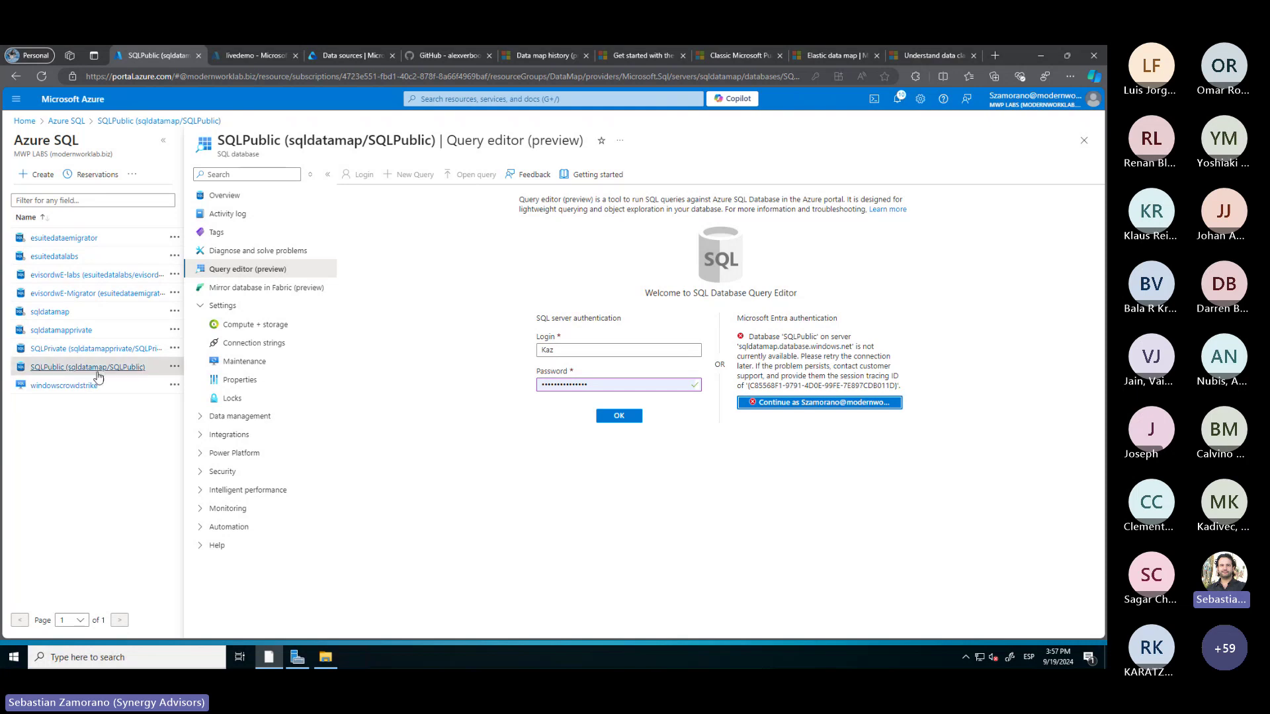
click(51, 317)
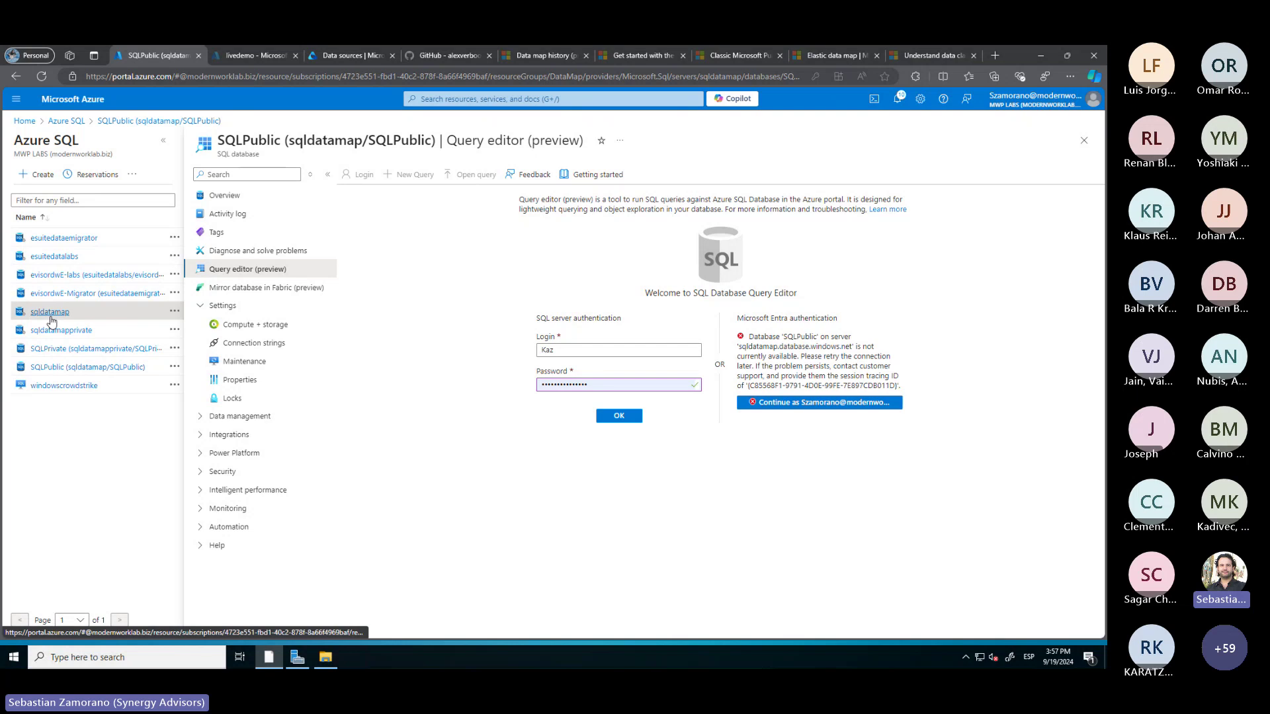
click(608, 140)
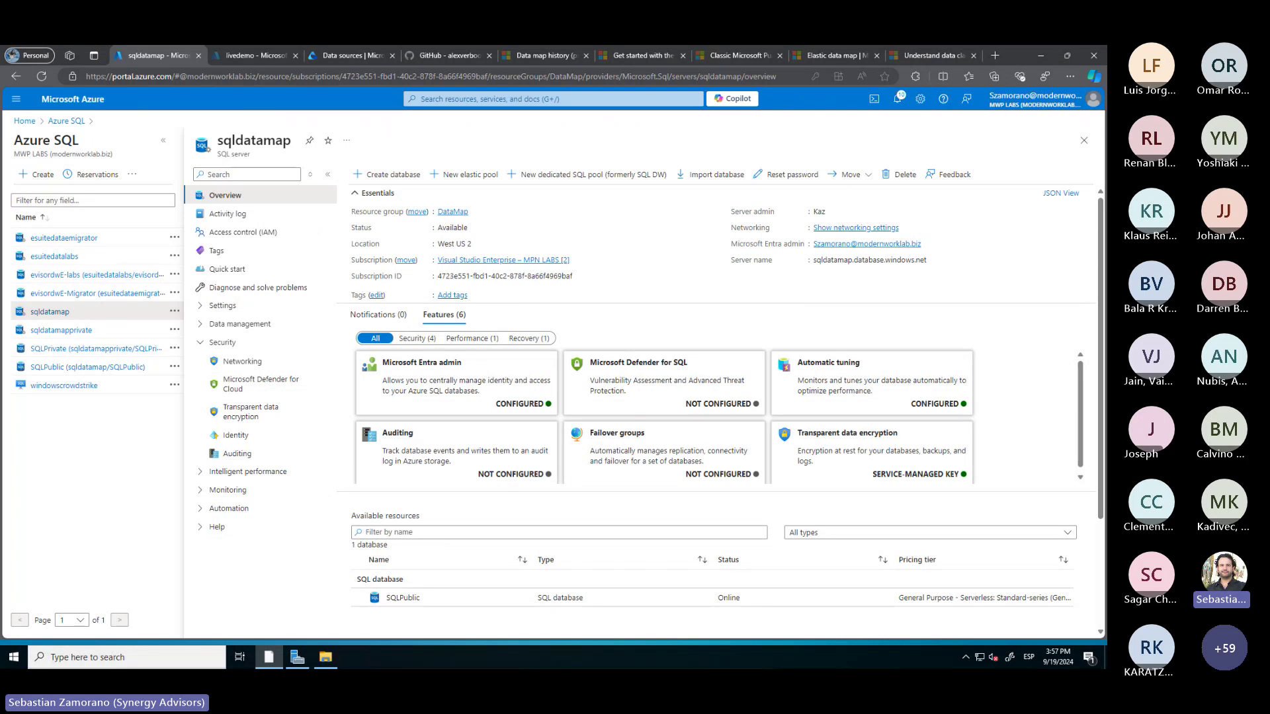
Read the 'Connect to Azure SQL Database' section of 99 - Troubleshooting.md on GitHub
key(alt+Tab)
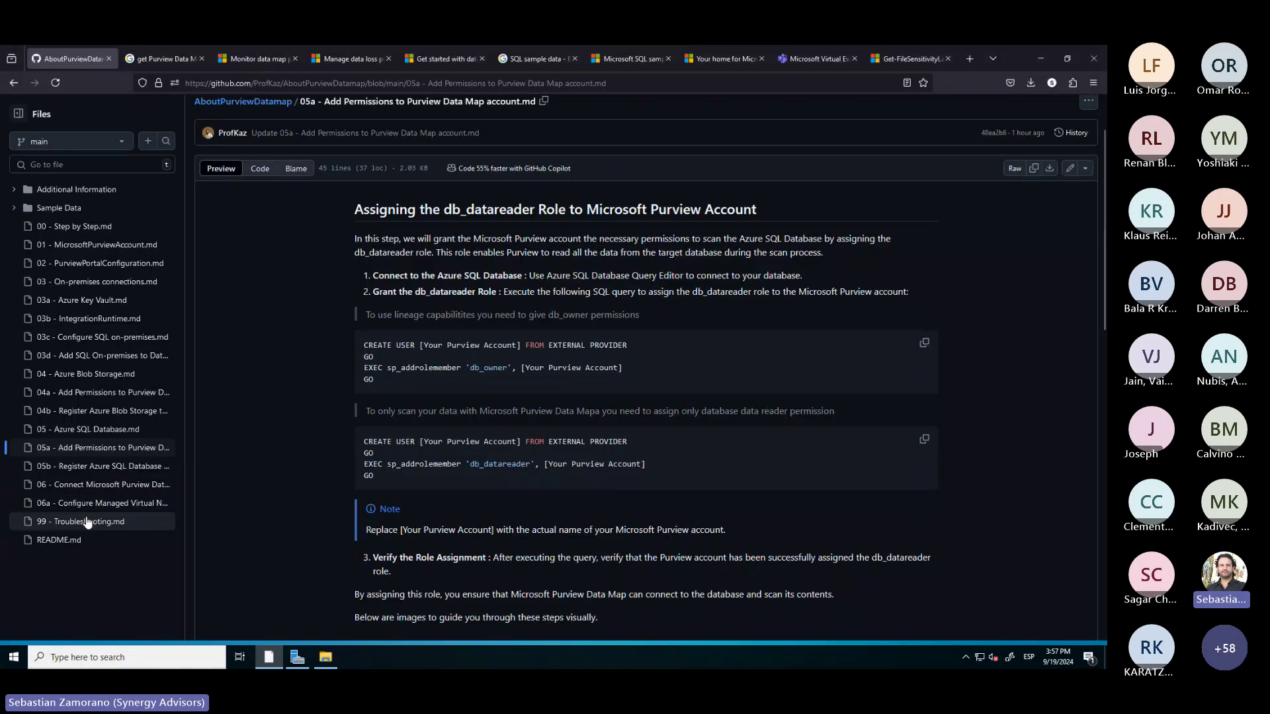
click(88, 523)
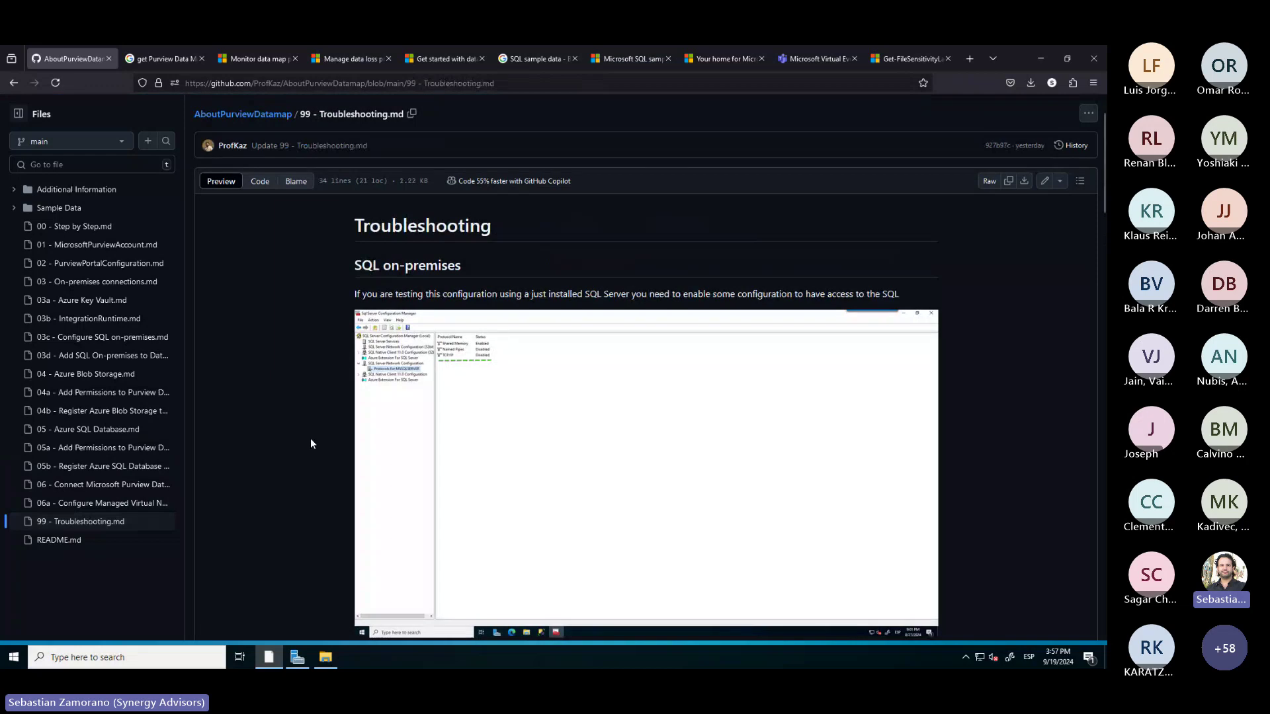
scroll(311, 438, down, 6)
scroll(311, 438, down, 5)
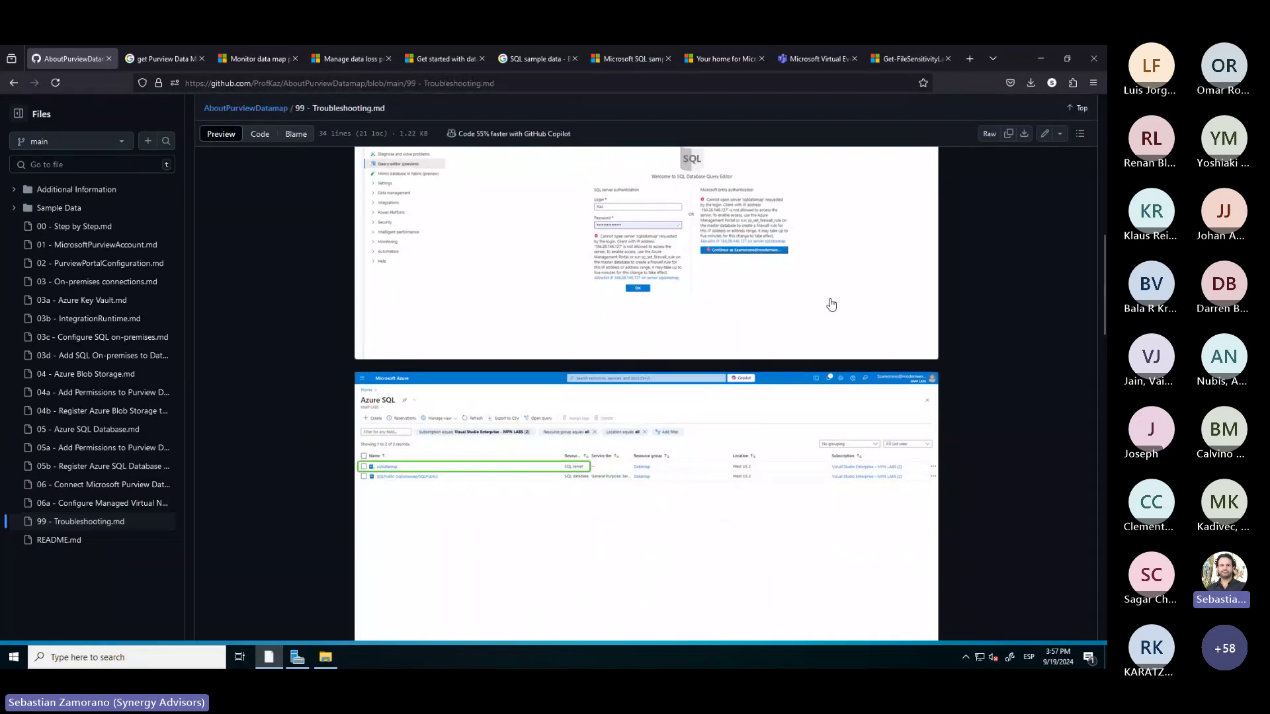
scroll(315, 513, up, 4)
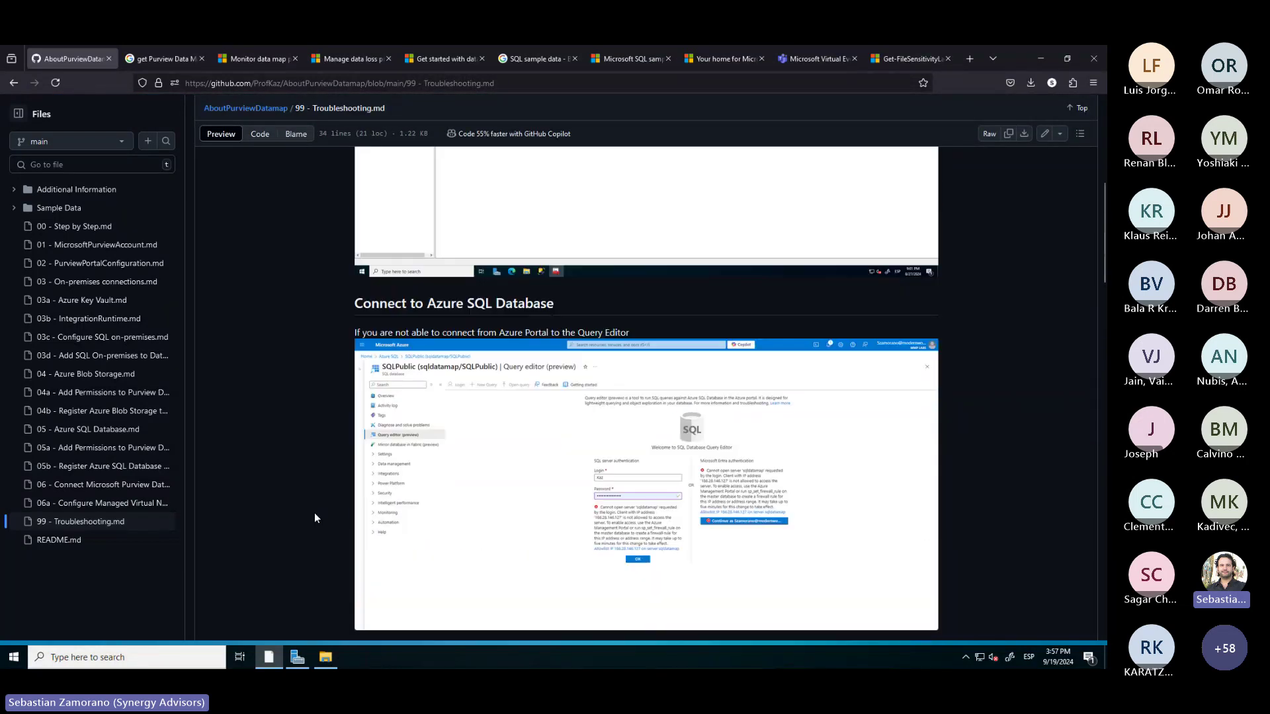
click(1038, 59)
Add a firewall rule for the current client IPv4 address on sqldatamap and save it
click(242, 361)
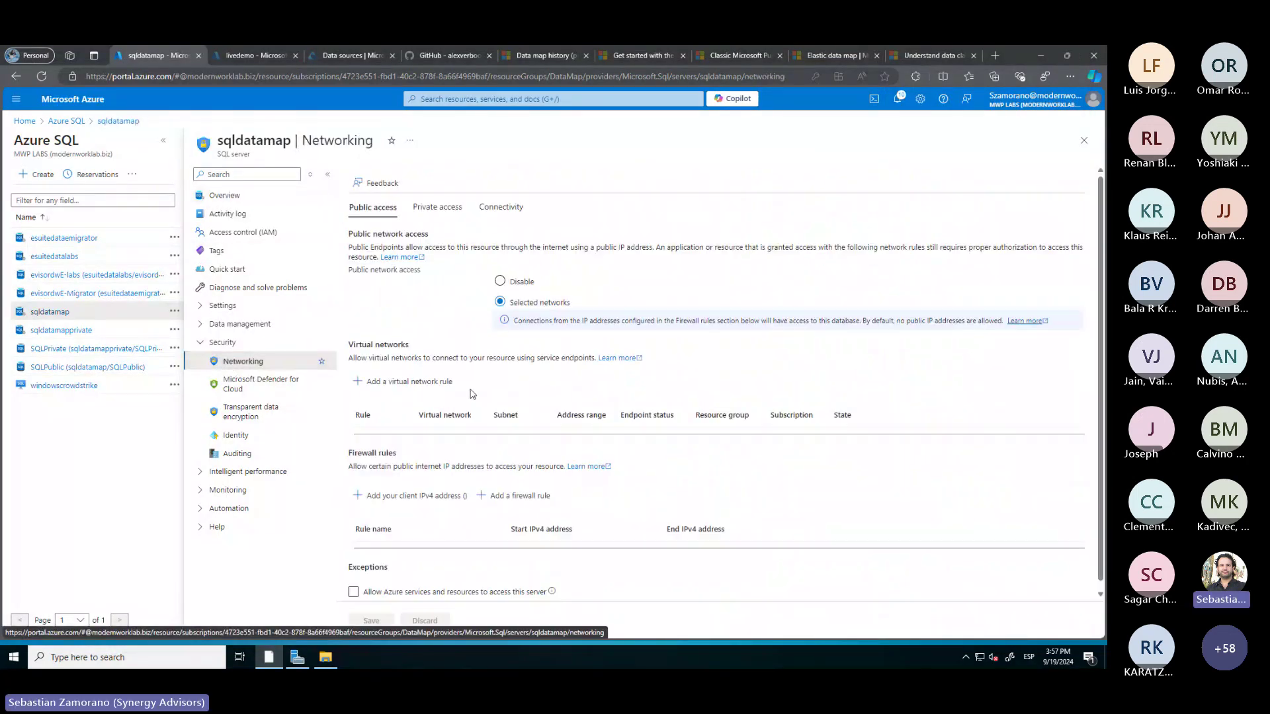
click(462, 498)
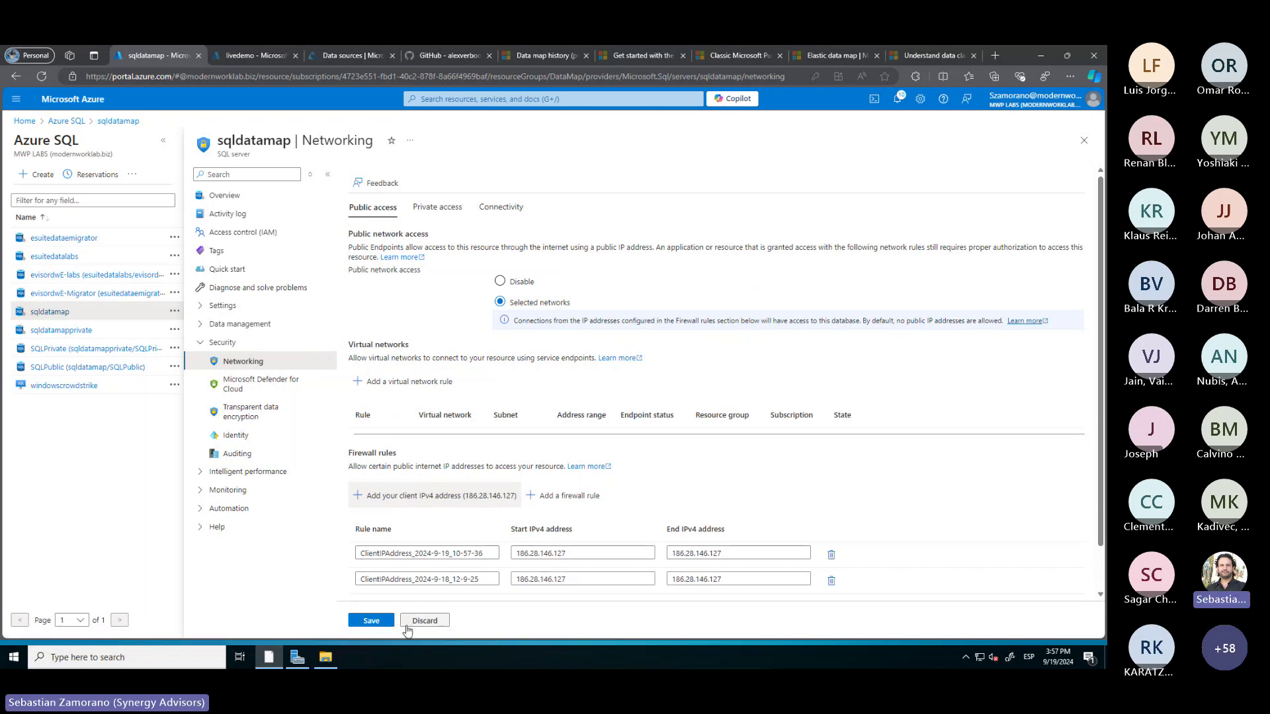
click(371, 621)
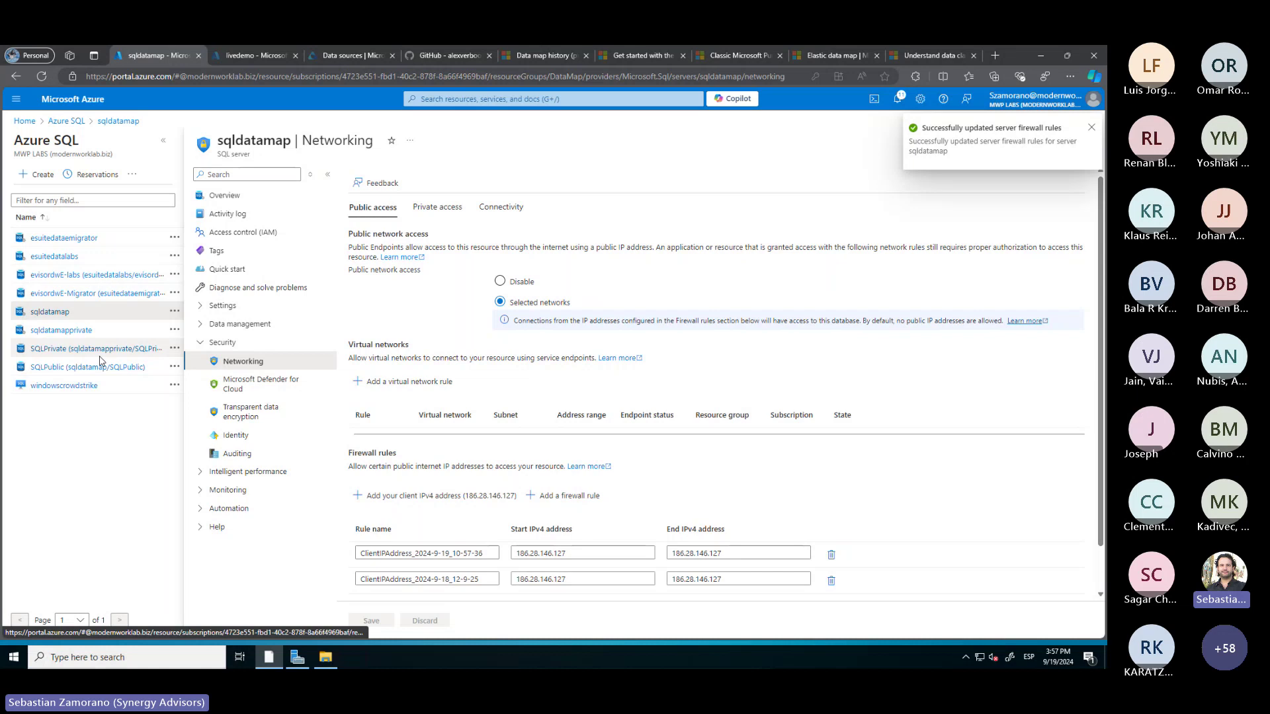
Sign in to the SQLPublic query editor with the Entra account, then return to GitHub
click(99, 365)
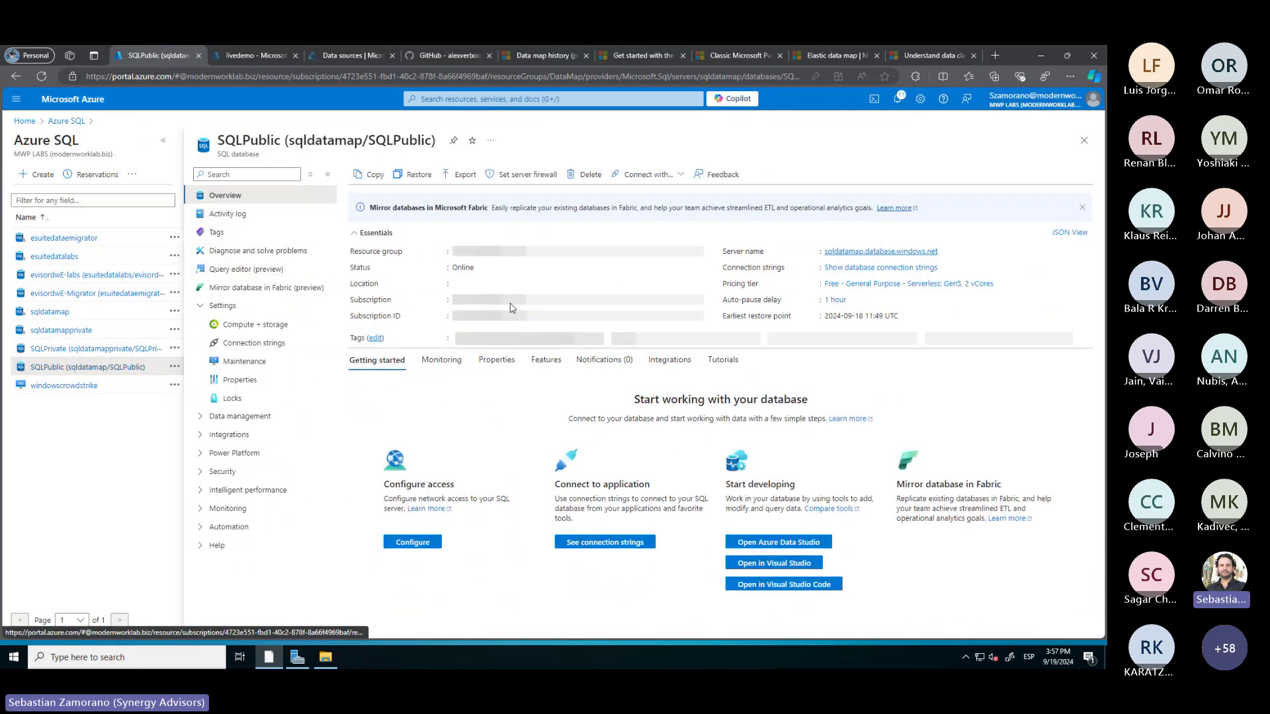
click(225, 268)
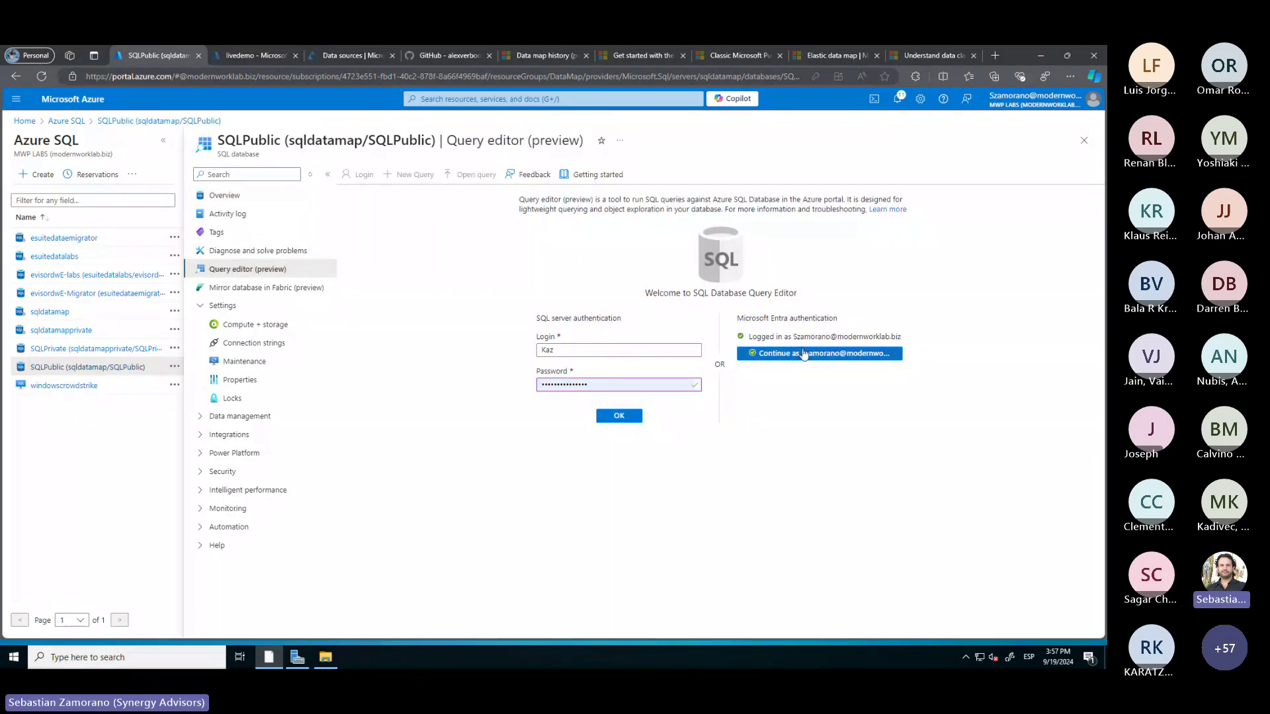
click(804, 352)
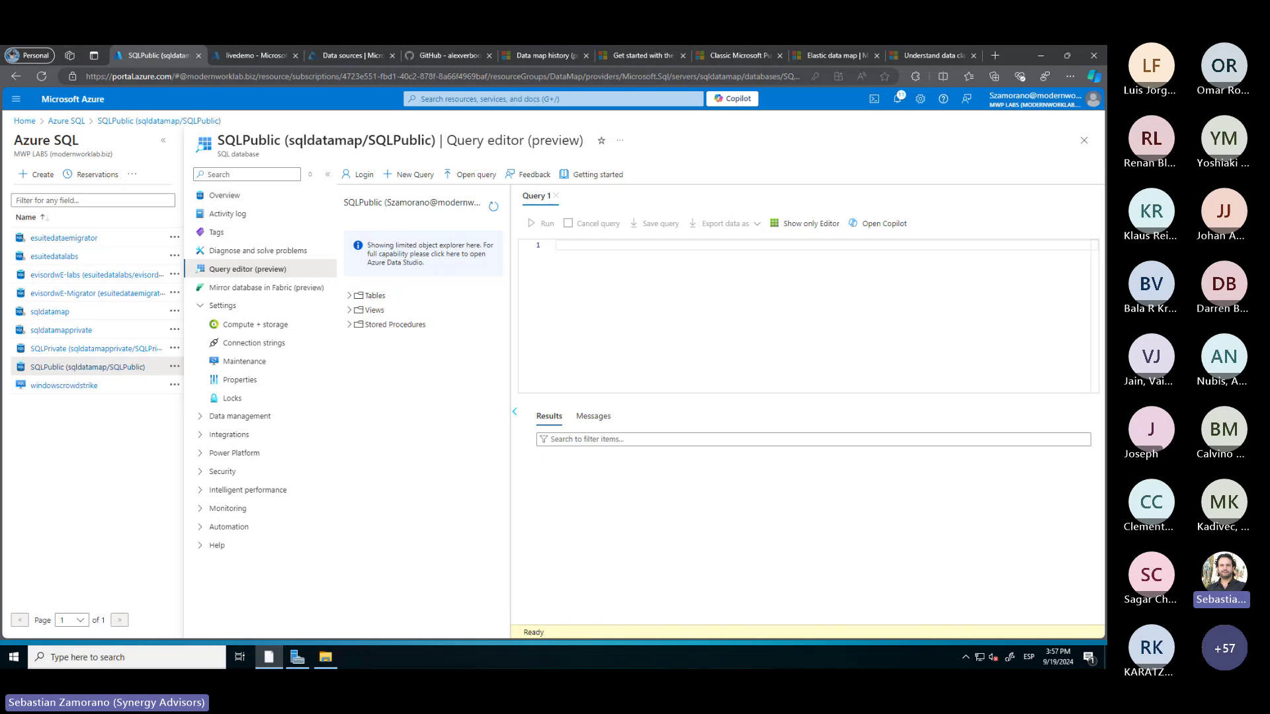
key(alt+Tab)
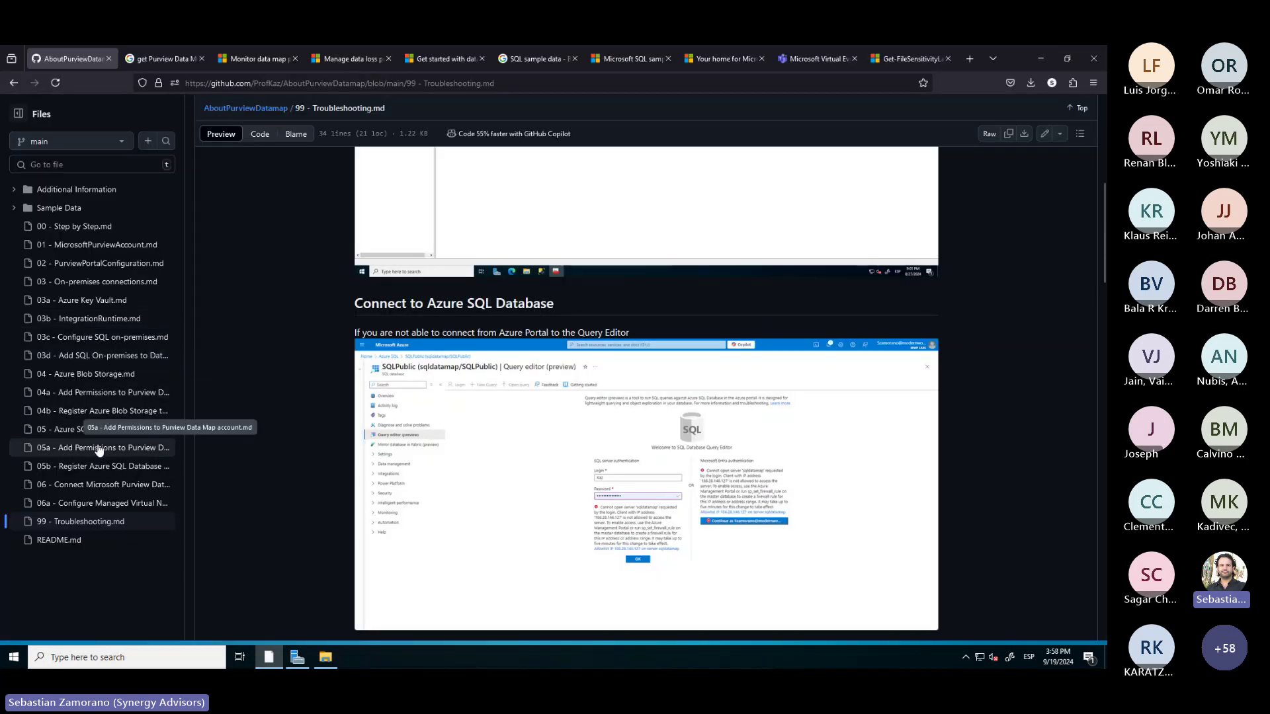
Copy the db_datareader grant script from the second code block of the 05a permissions guide
click(99, 449)
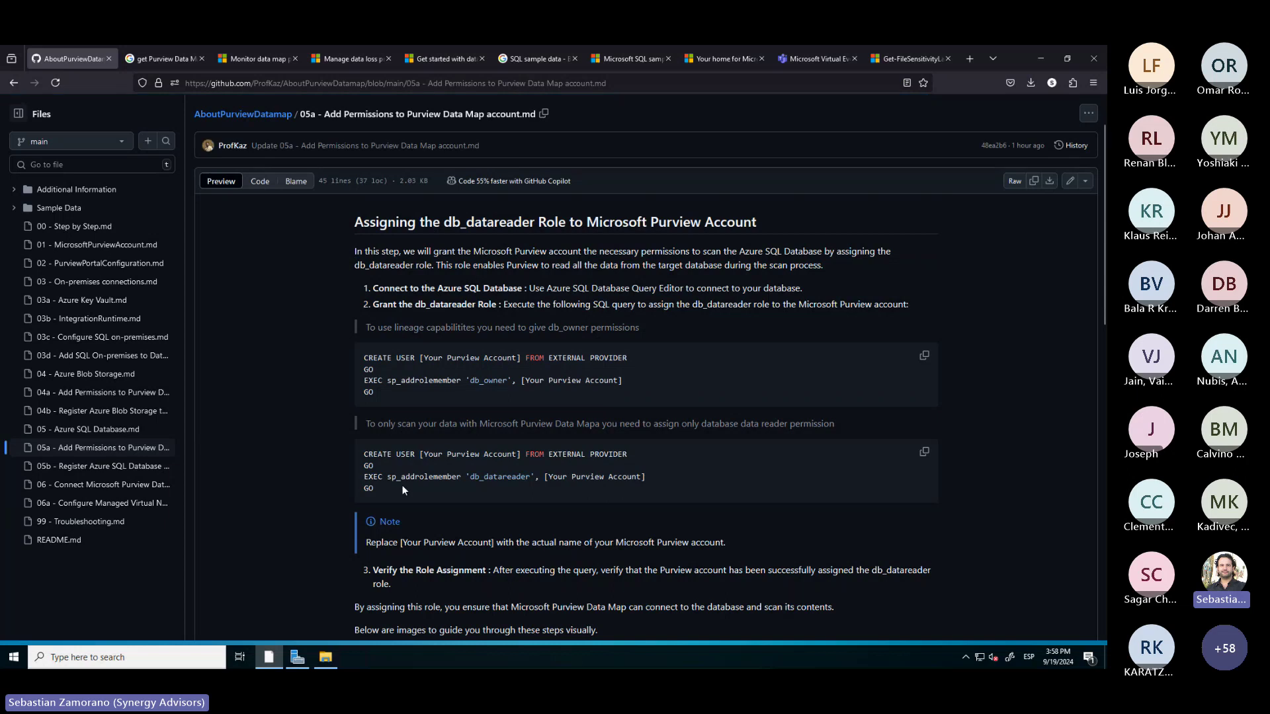
click(925, 454)
click(1041, 53)
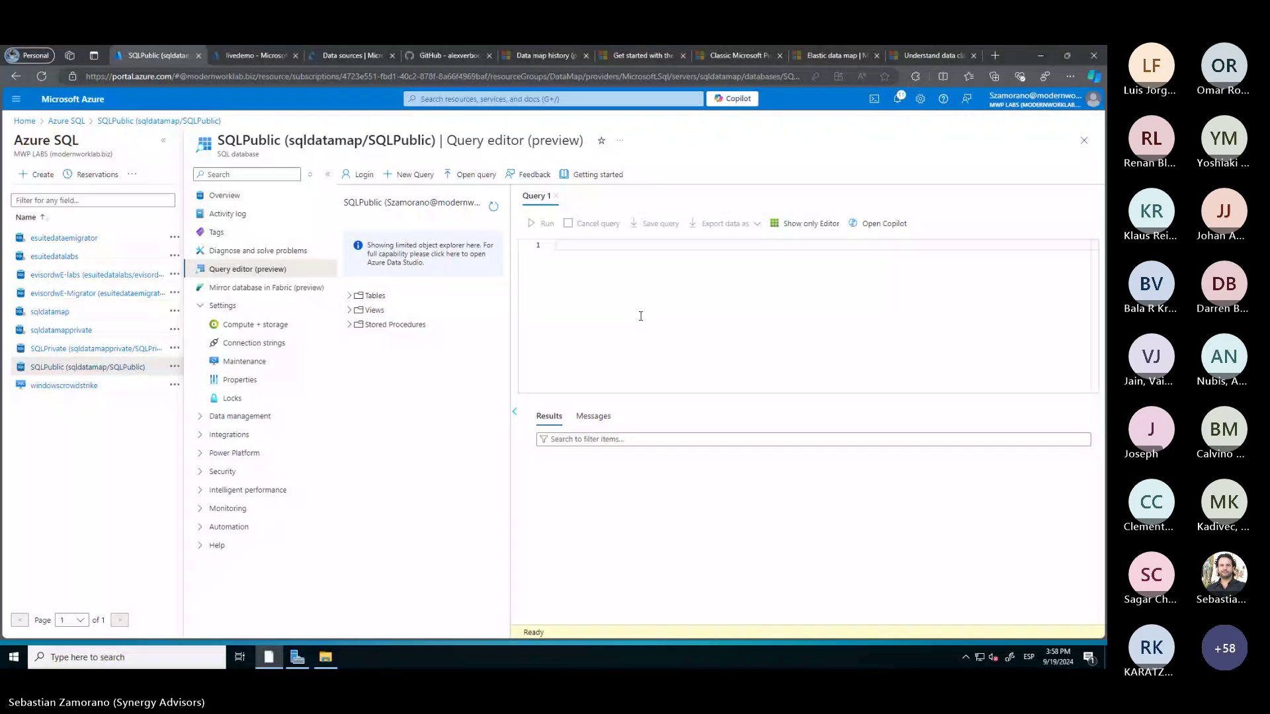
Paste the user-creation SQL into the SQLPublic query editor and copy the LiveDemo account name
click(587, 269)
key(ctrl+v)
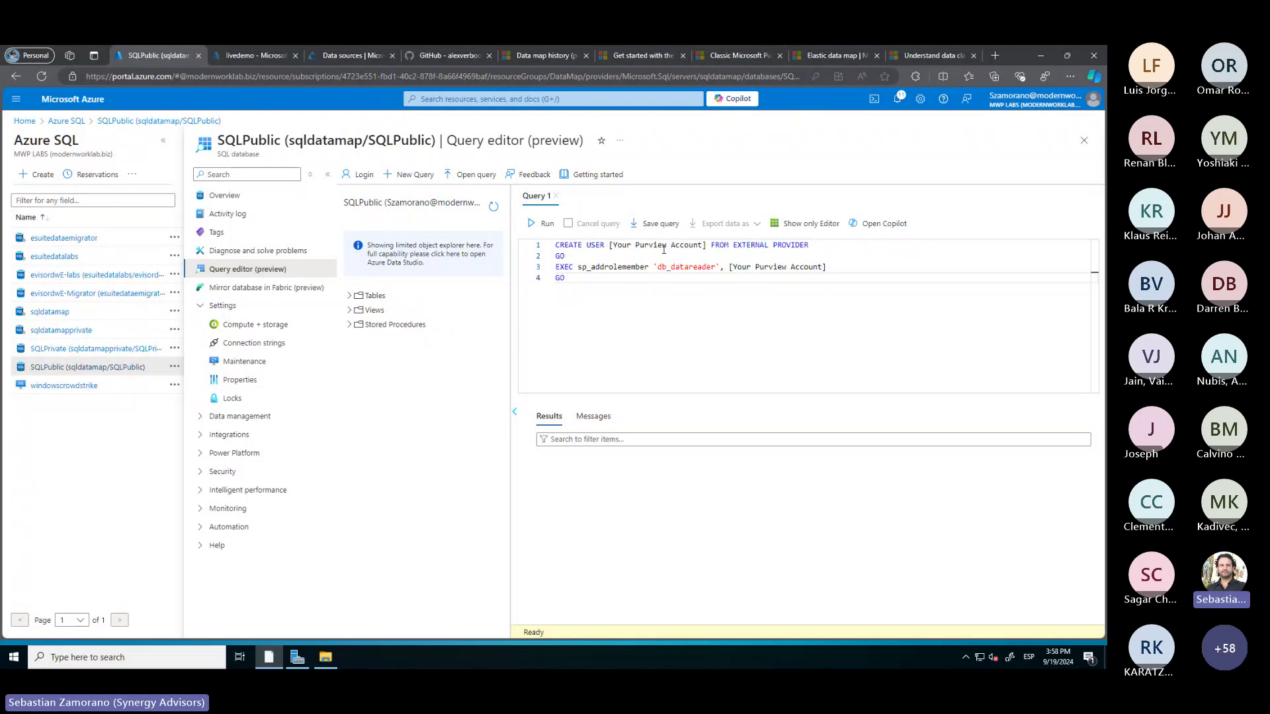
click(257, 53)
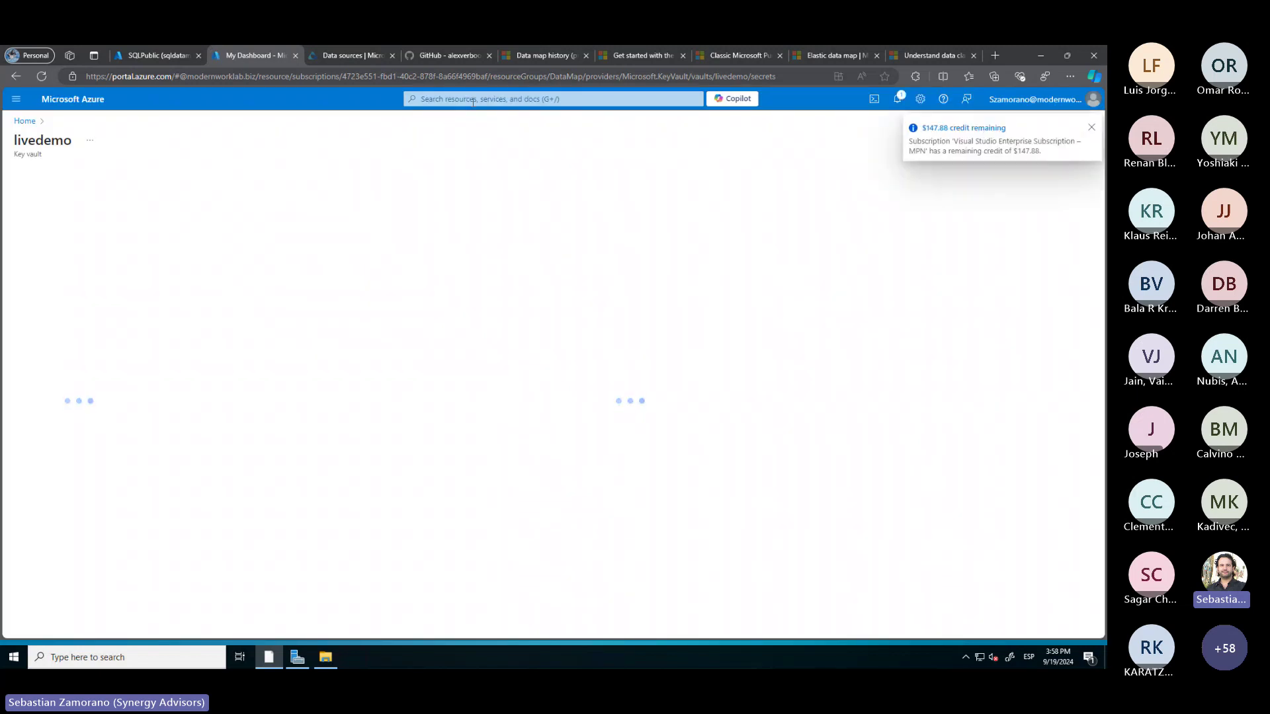
click(473, 100)
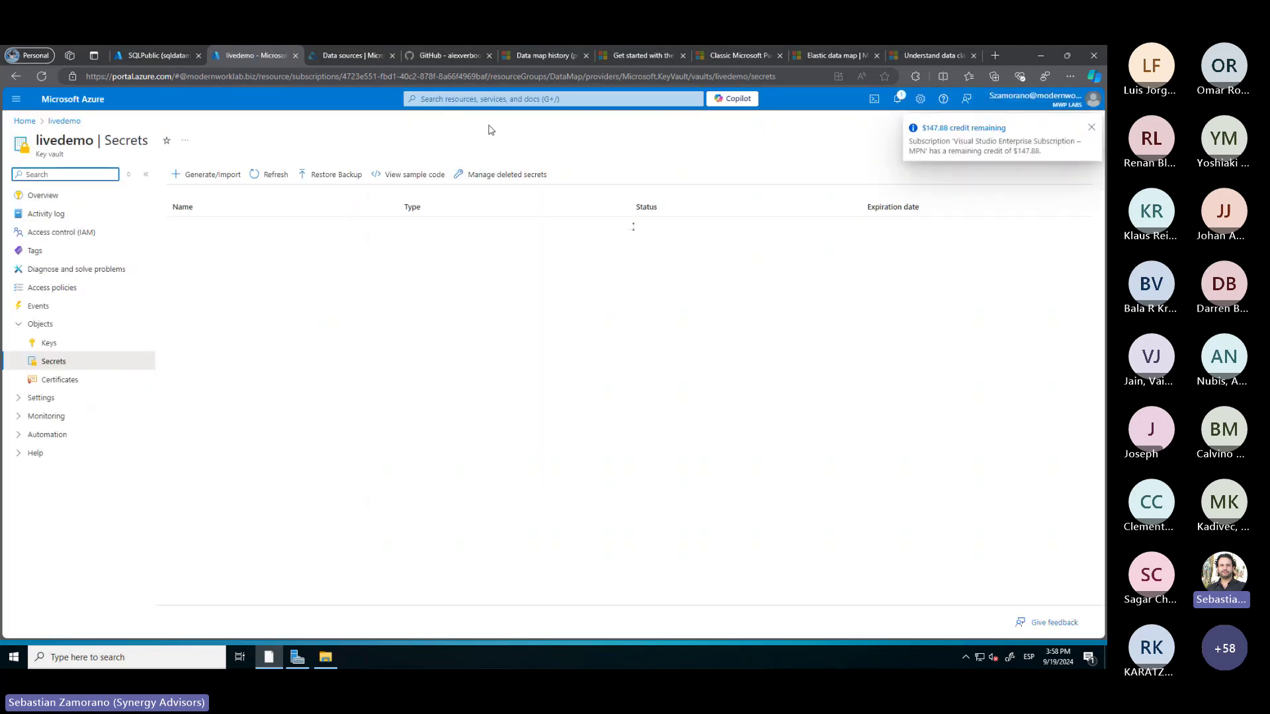
click(478, 100)
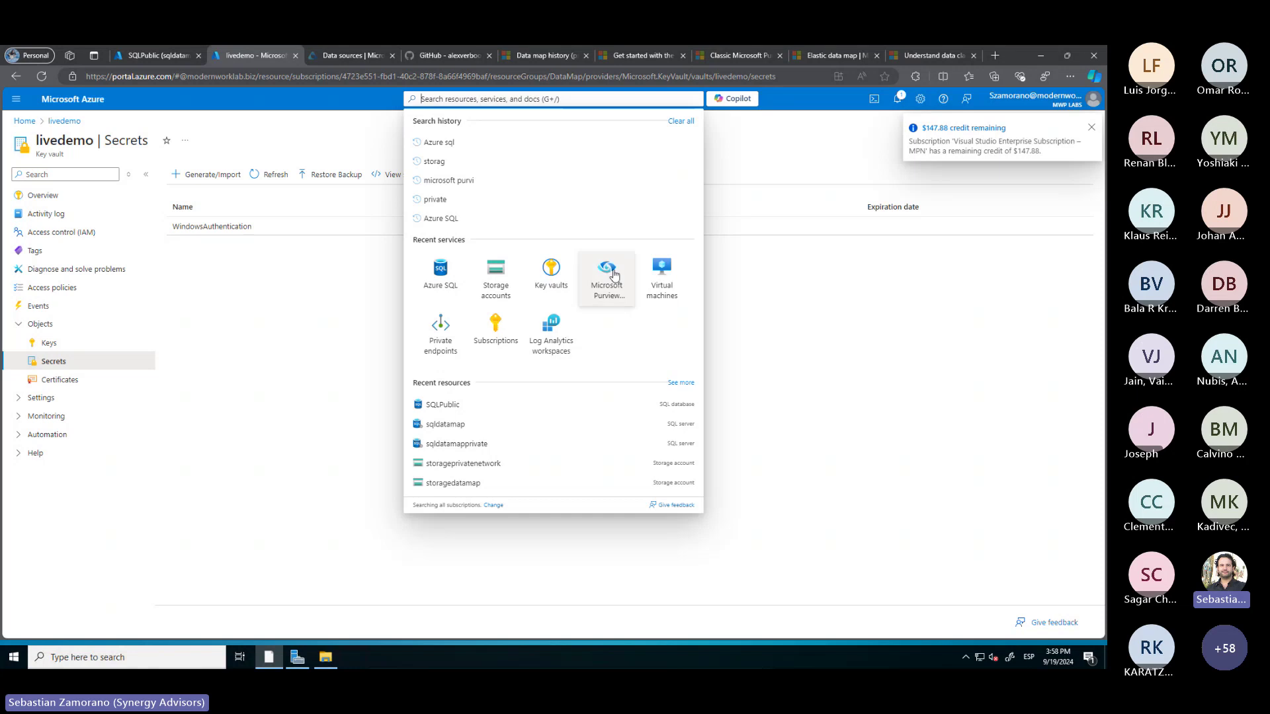
click(607, 271)
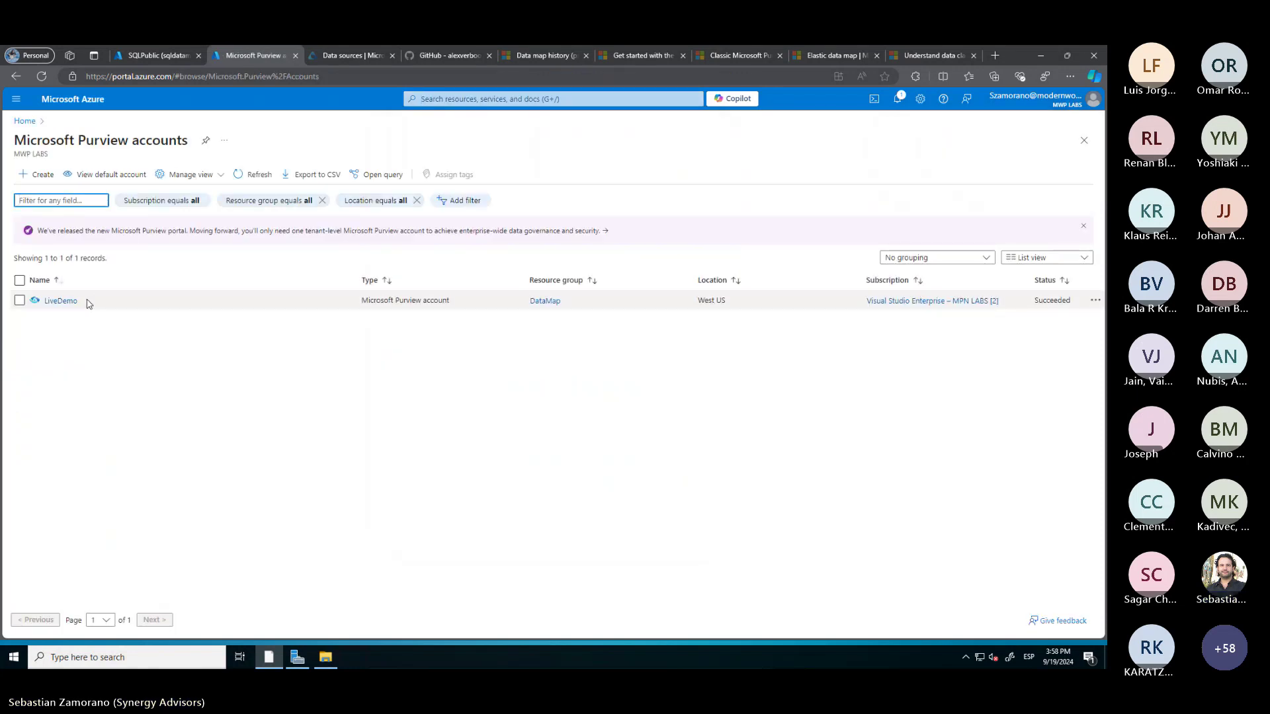
drag(82, 301, 45, 301)
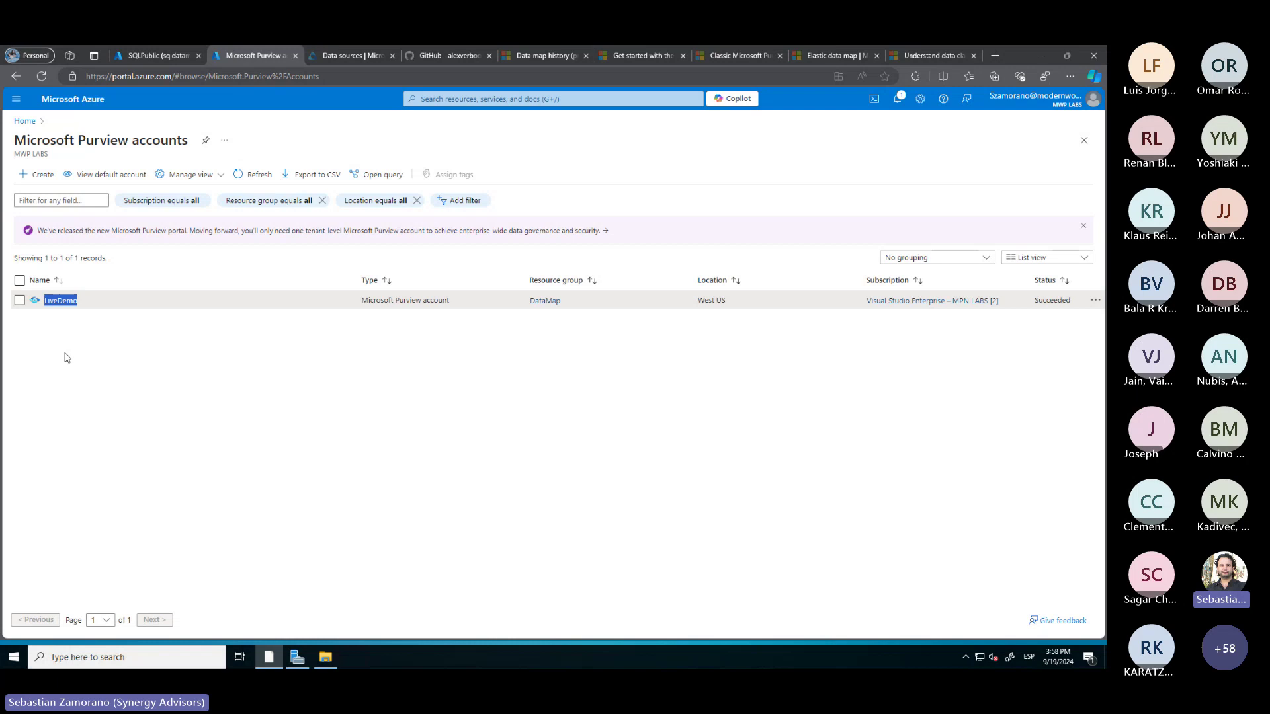
Replace both [Your Purview Account] placeholders with LiveDemo and run the four-line query
click(168, 57)
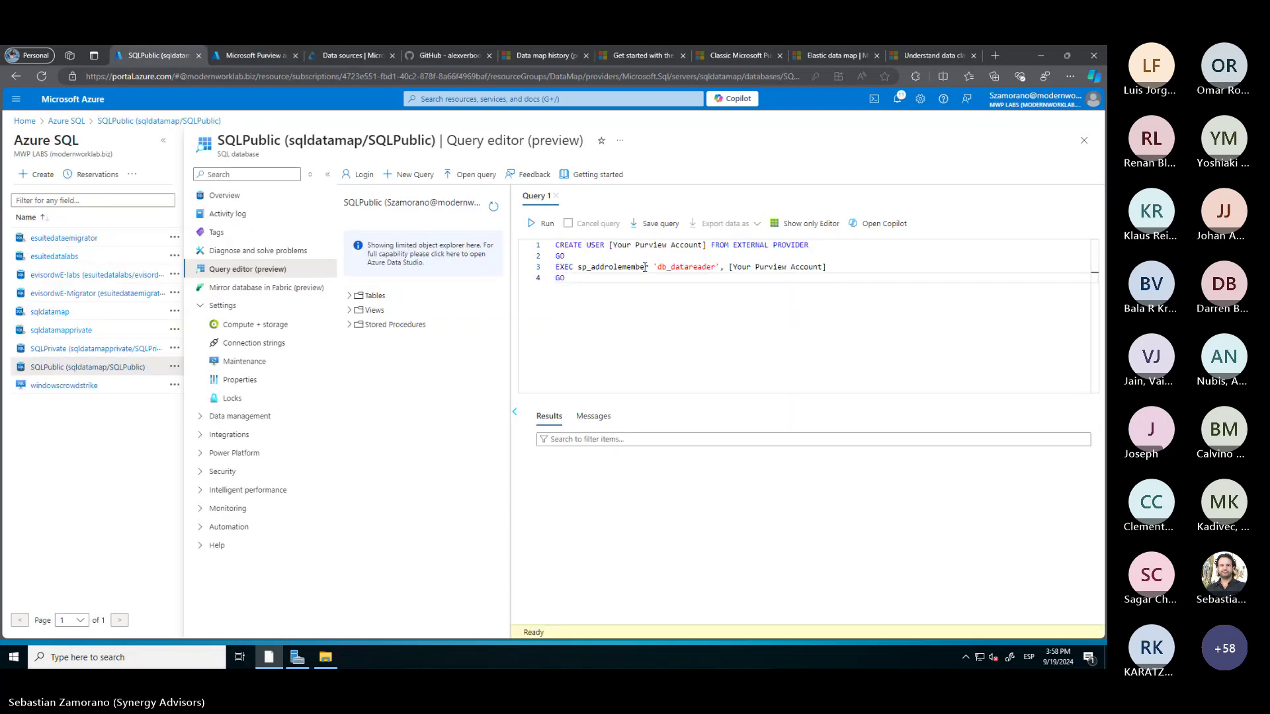
drag(706, 246, 610, 245)
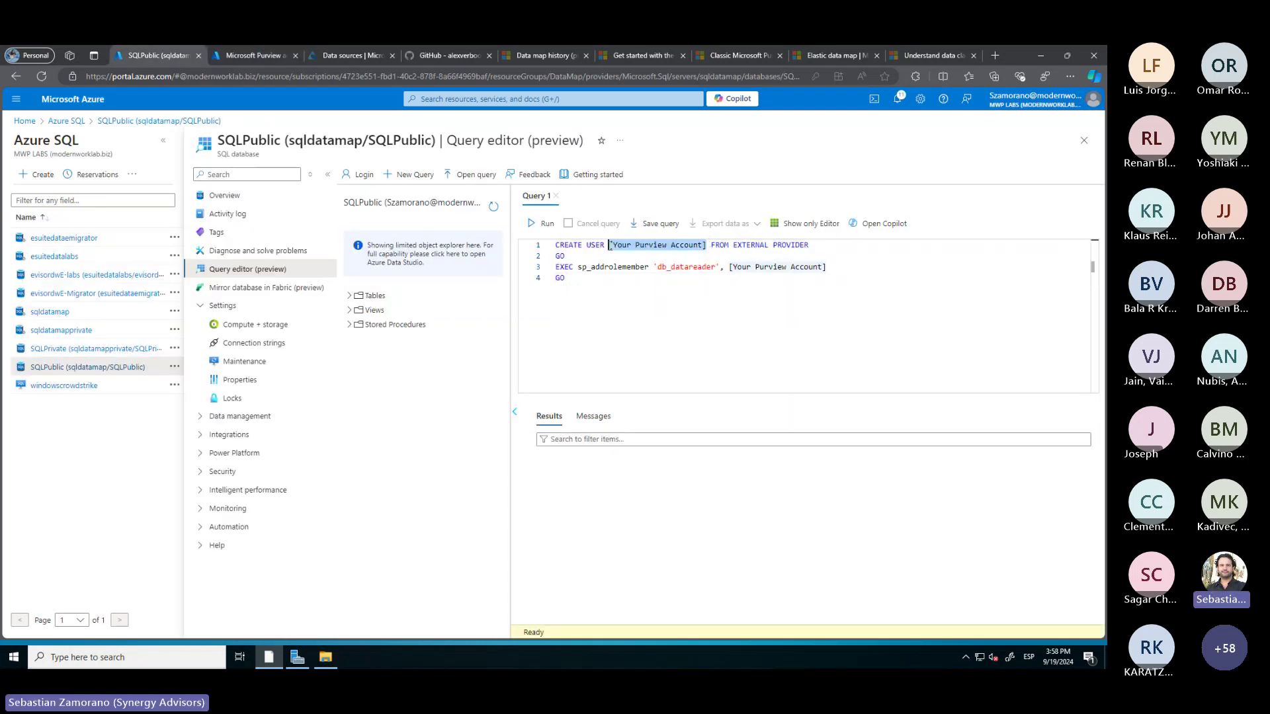
text(LiveDemo)
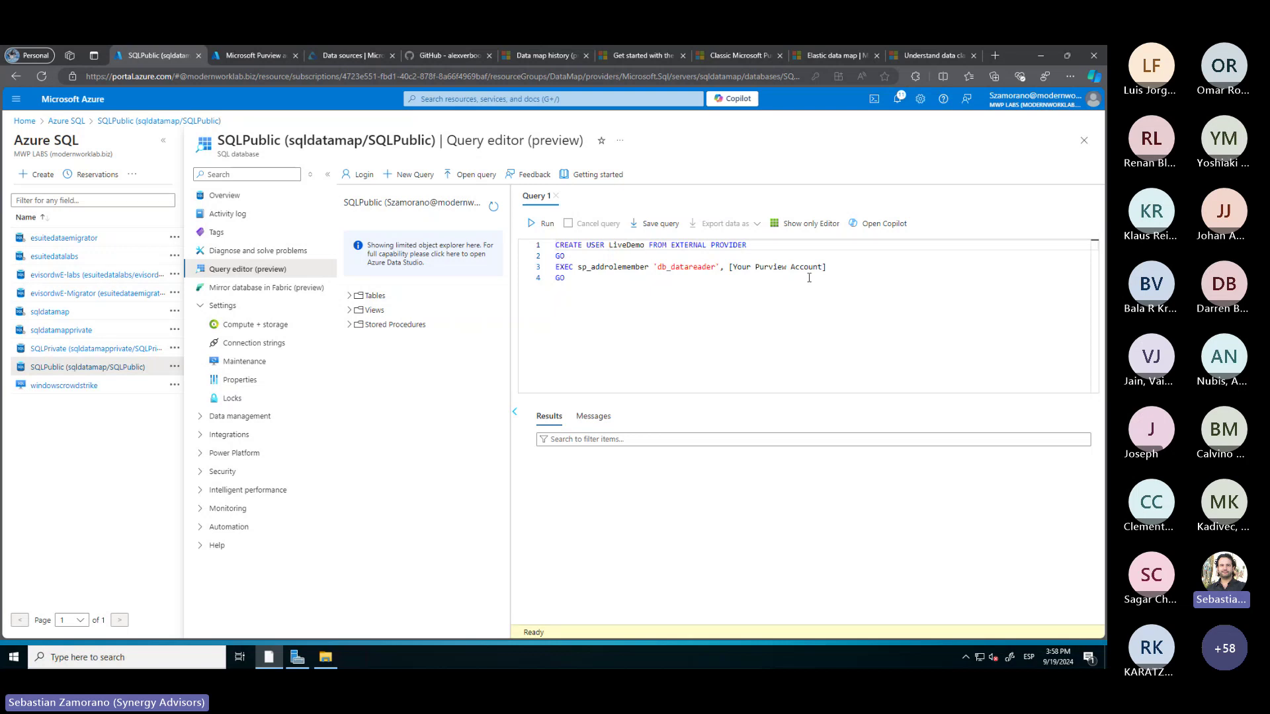
drag(828, 267, 728, 267)
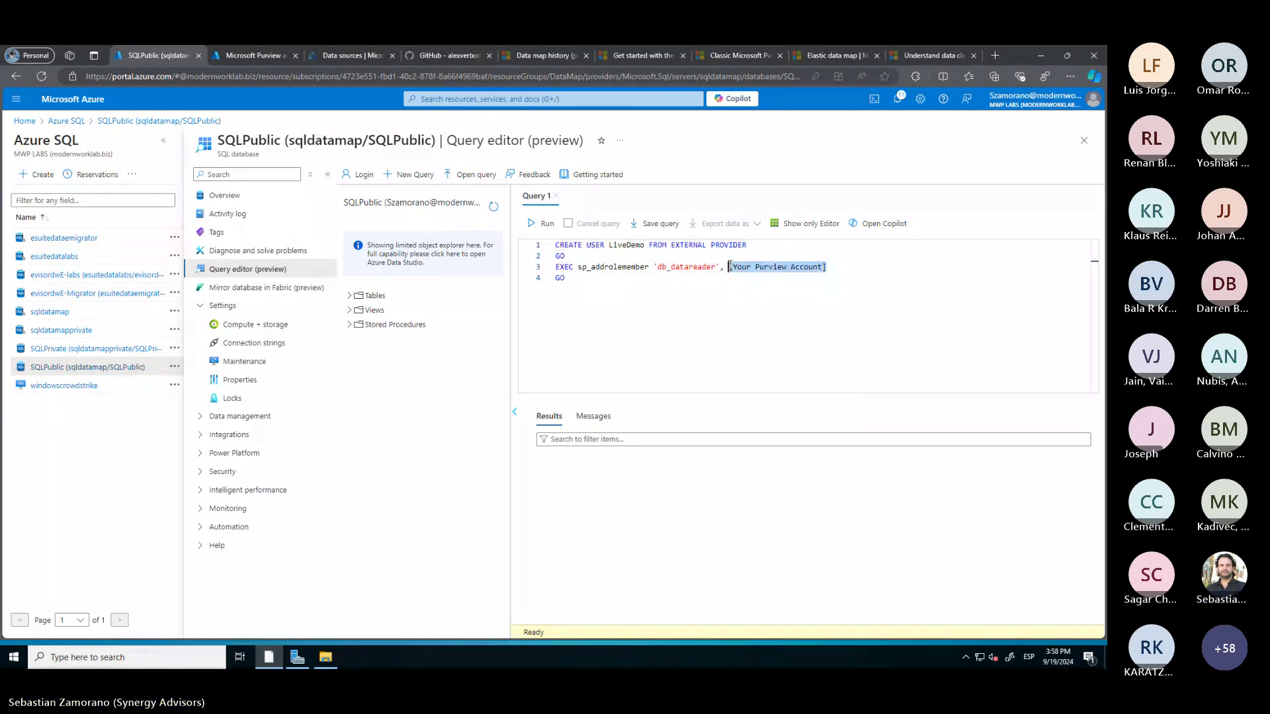
text(LiveDemo)
drag(580, 277, 553, 245)
click(542, 224)
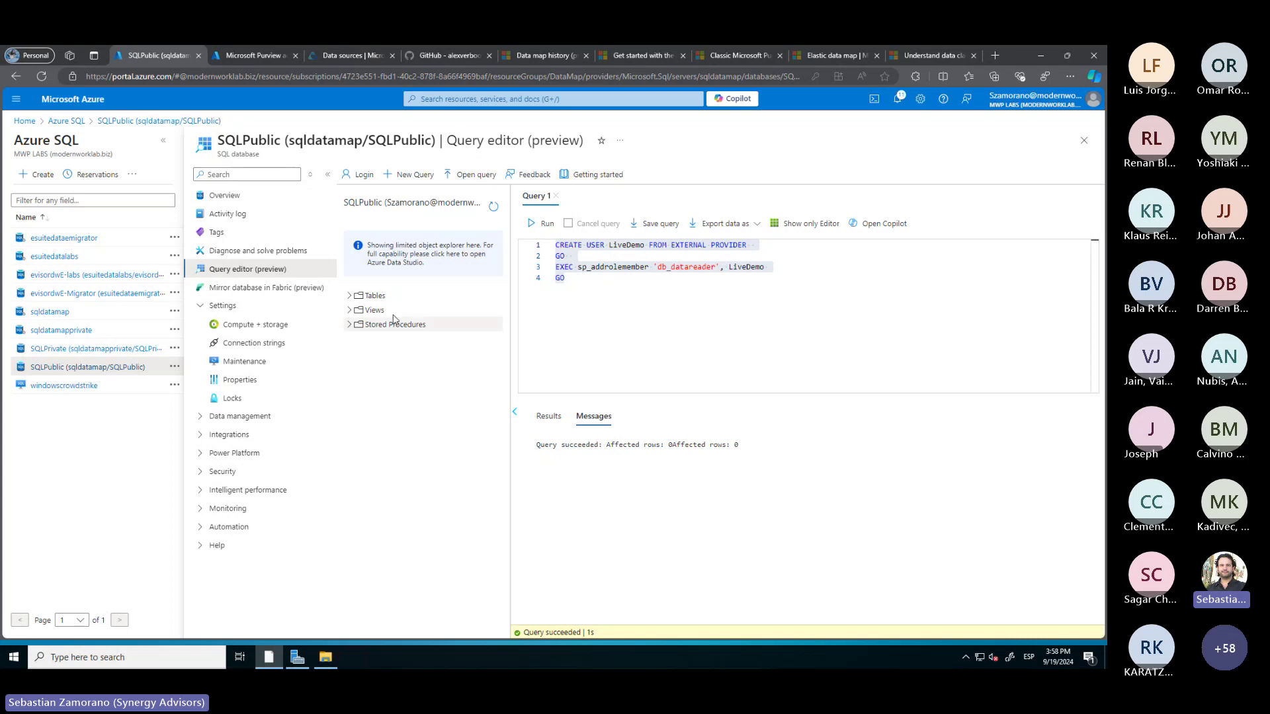
click(344, 59)
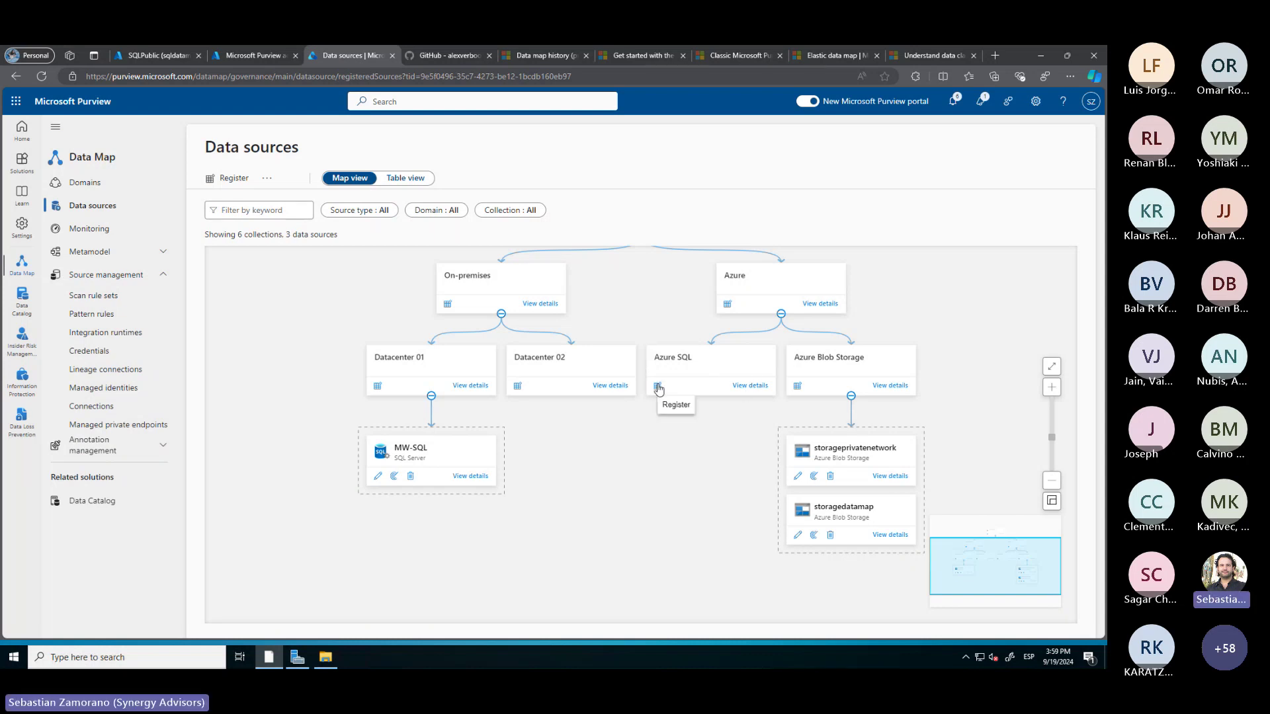
Start registering an Azure SQL Database source in the Azure SQL collection
click(657, 387)
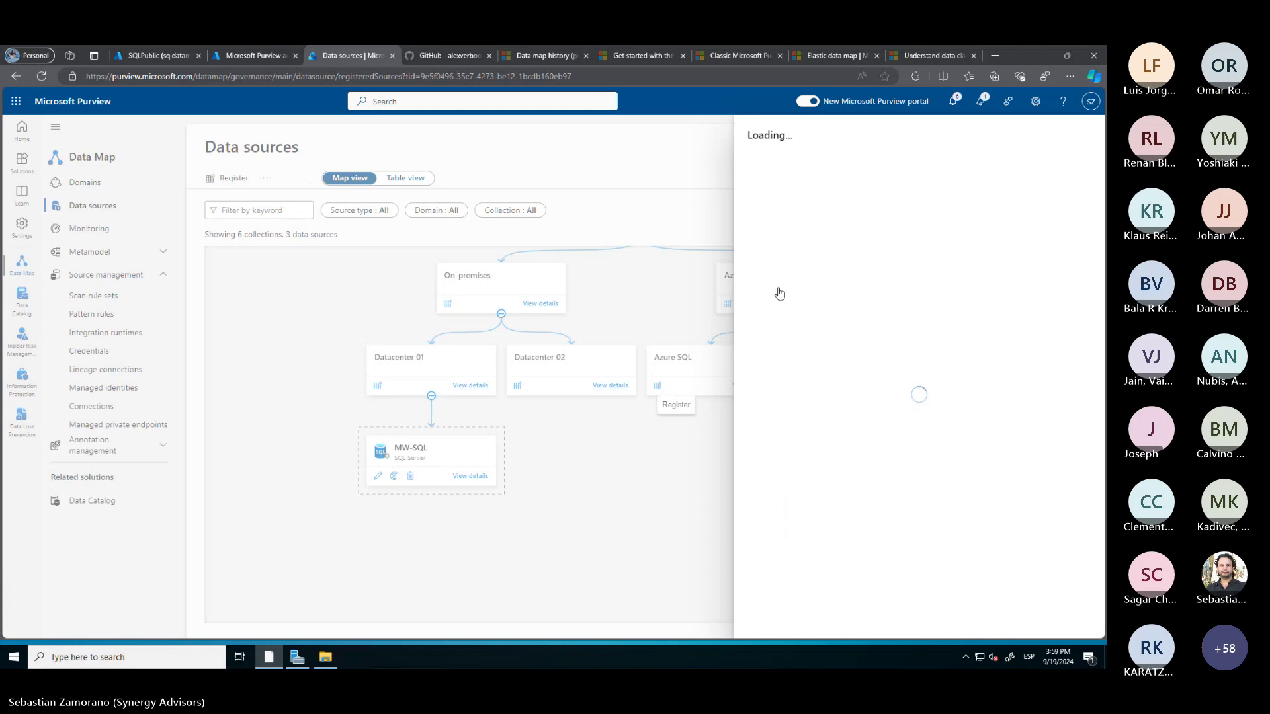
scroll(885, 345, down, 1)
scroll(885, 345, down, 5)
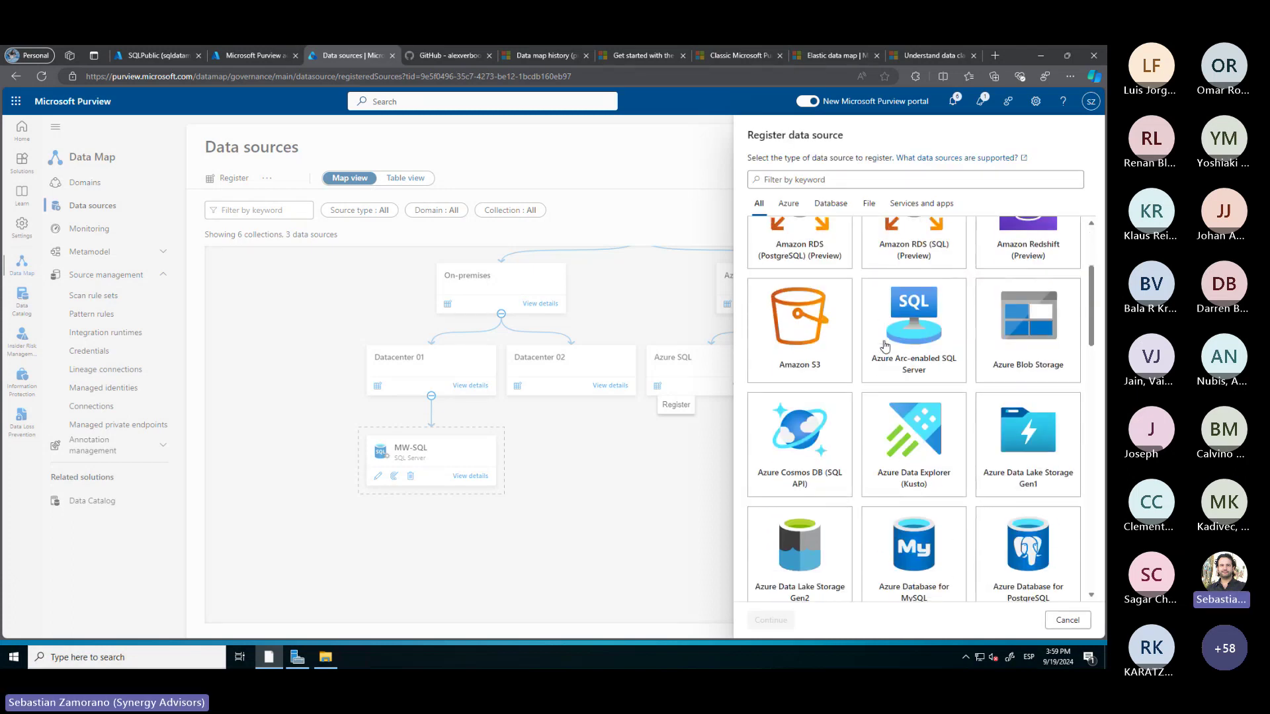
scroll(885, 346, down, 2)
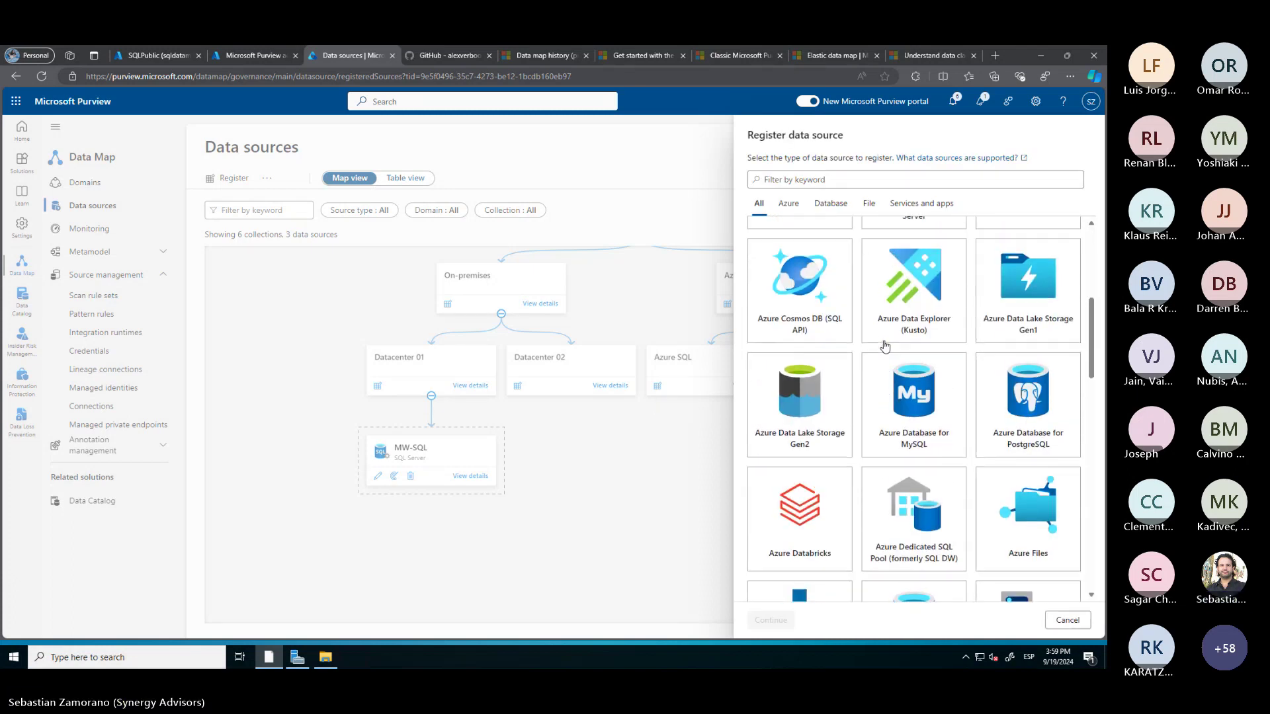
scroll(885, 345, down, 1)
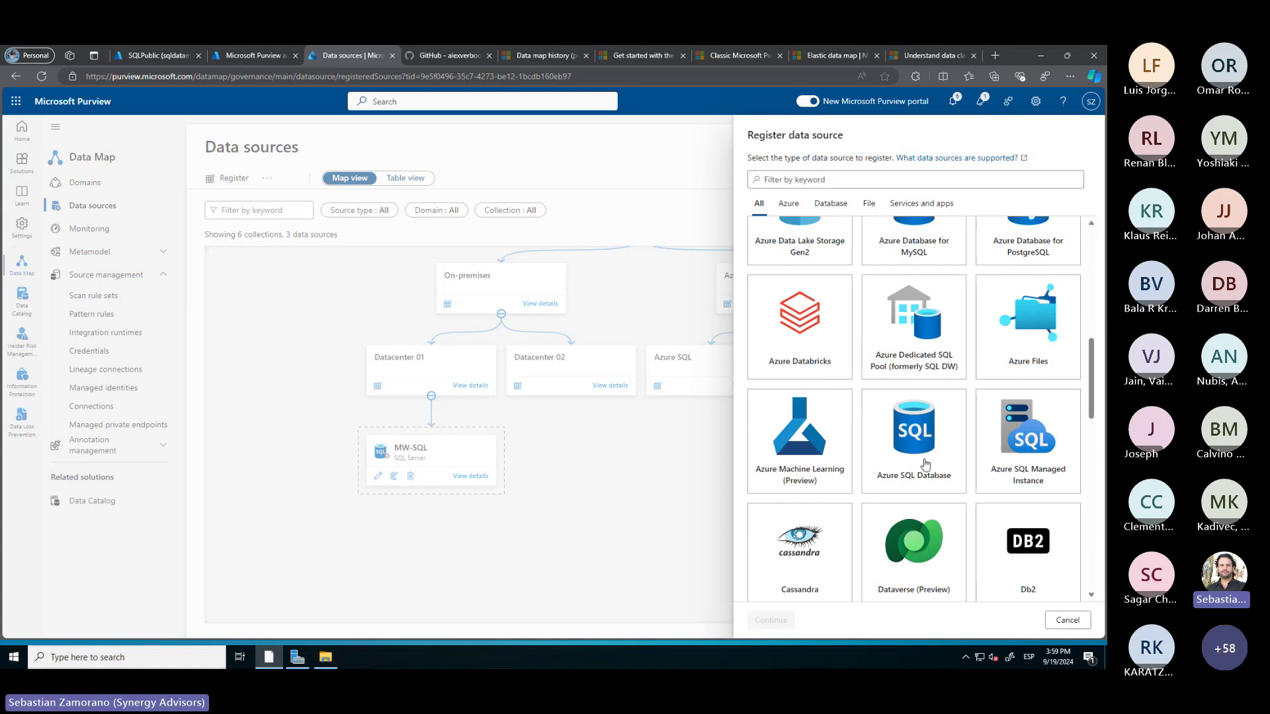
click(913, 430)
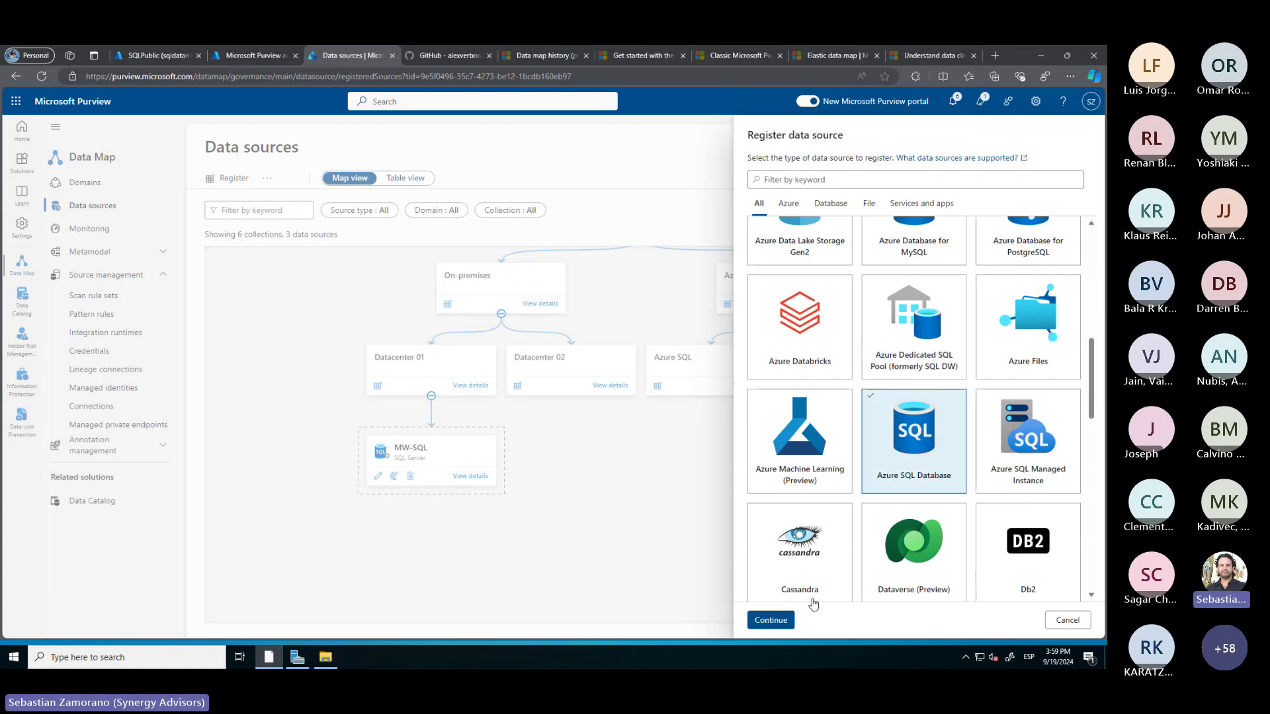
click(769, 619)
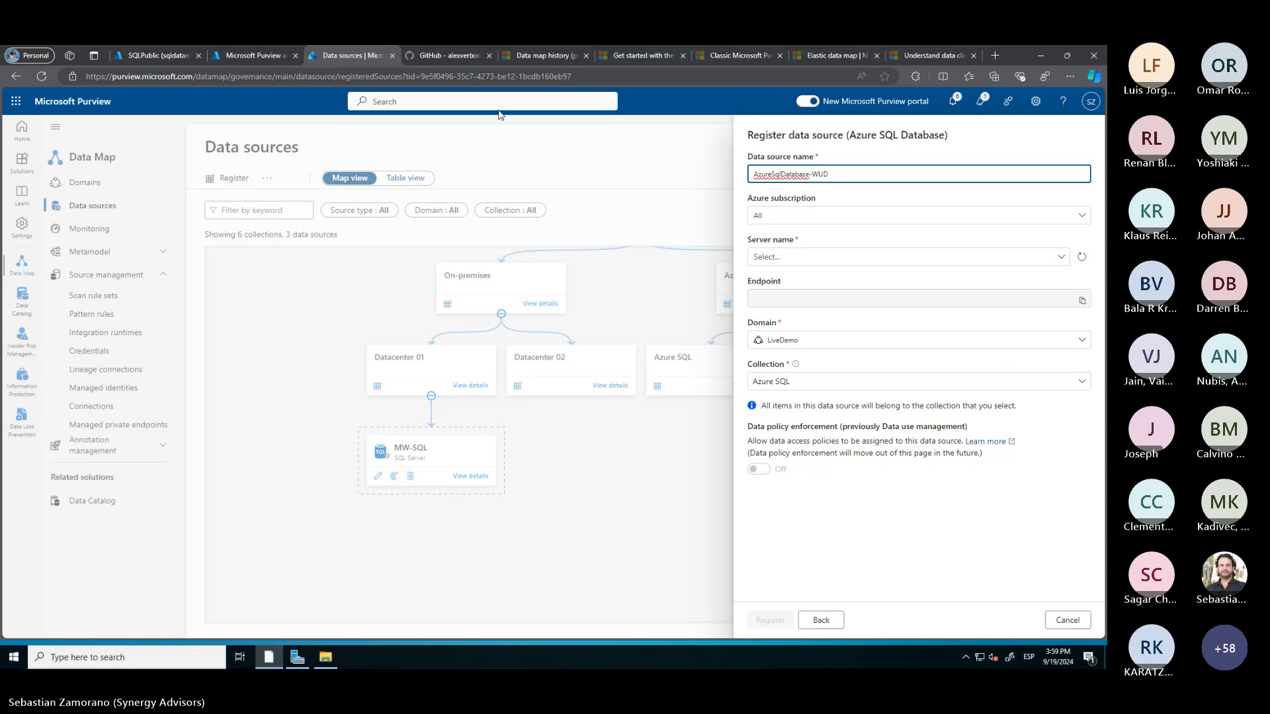
Name the source SQLPublic, choose server sqldatamap, and register it
click(148, 55)
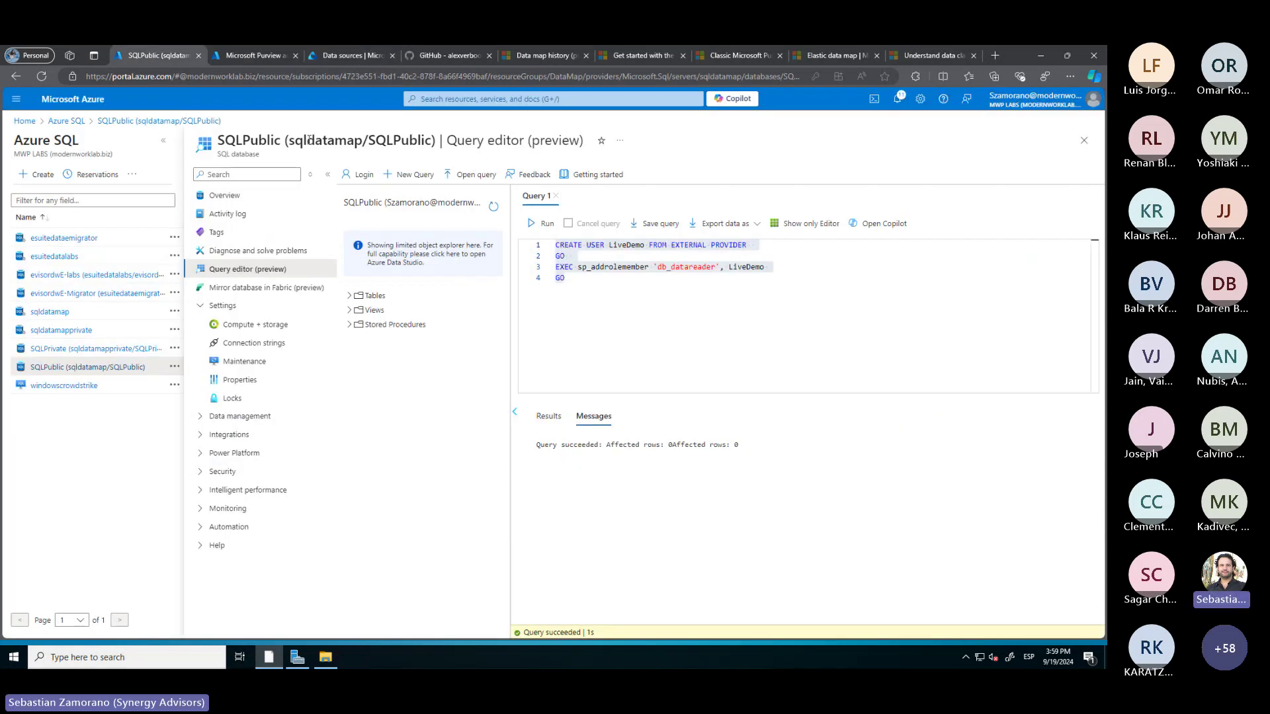
drag(432, 141, 368, 141)
key(ctrl+c)
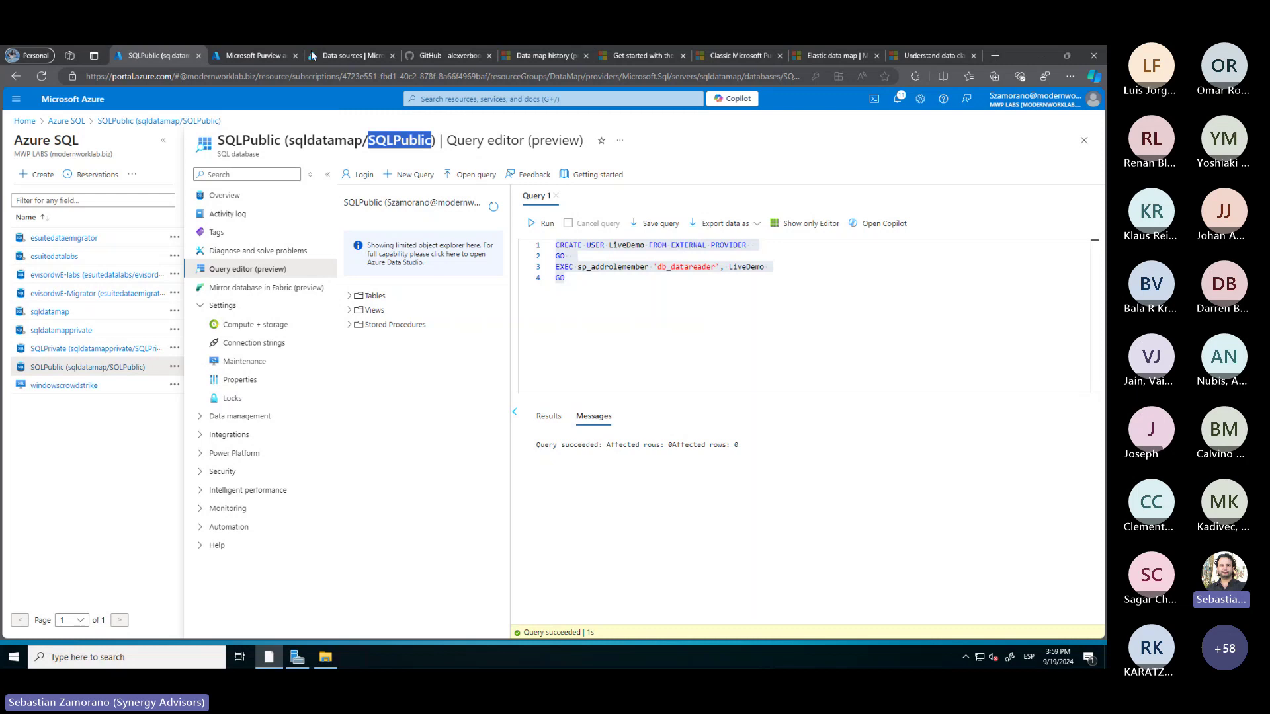
click(348, 53)
drag(856, 170, 752, 171)
key(ctrl+v)
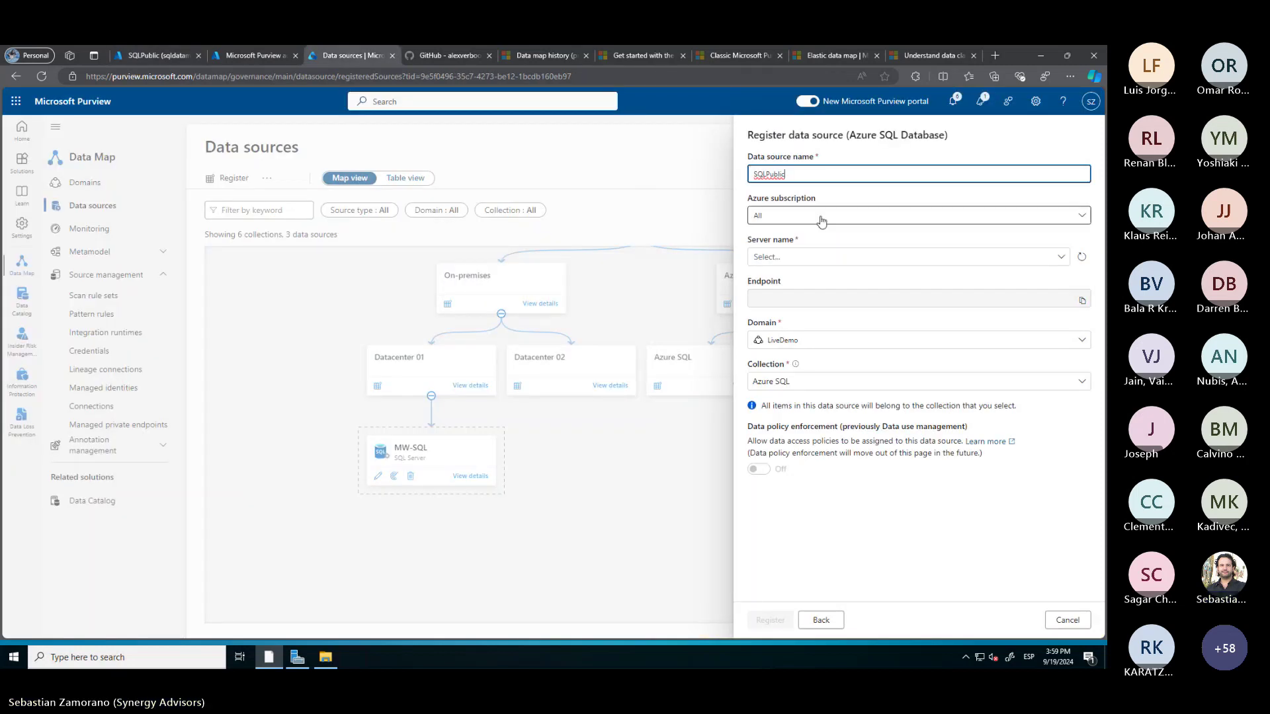
click(792, 259)
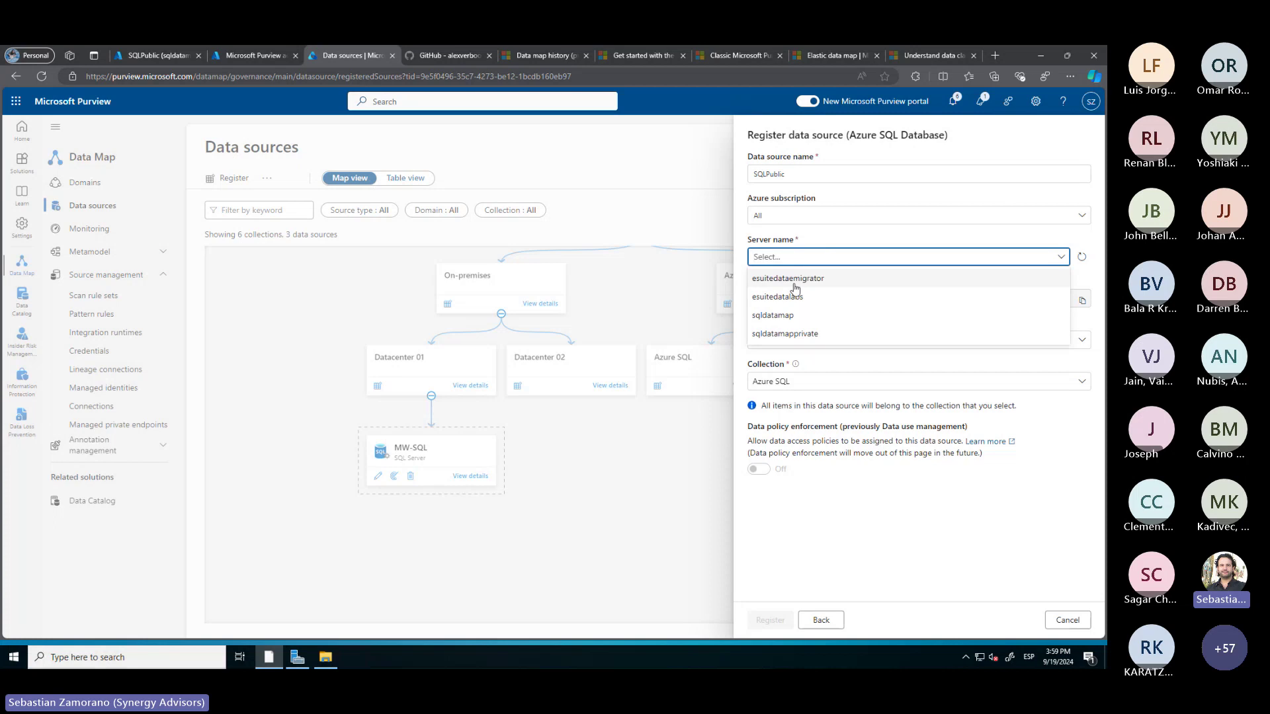
click(787, 320)
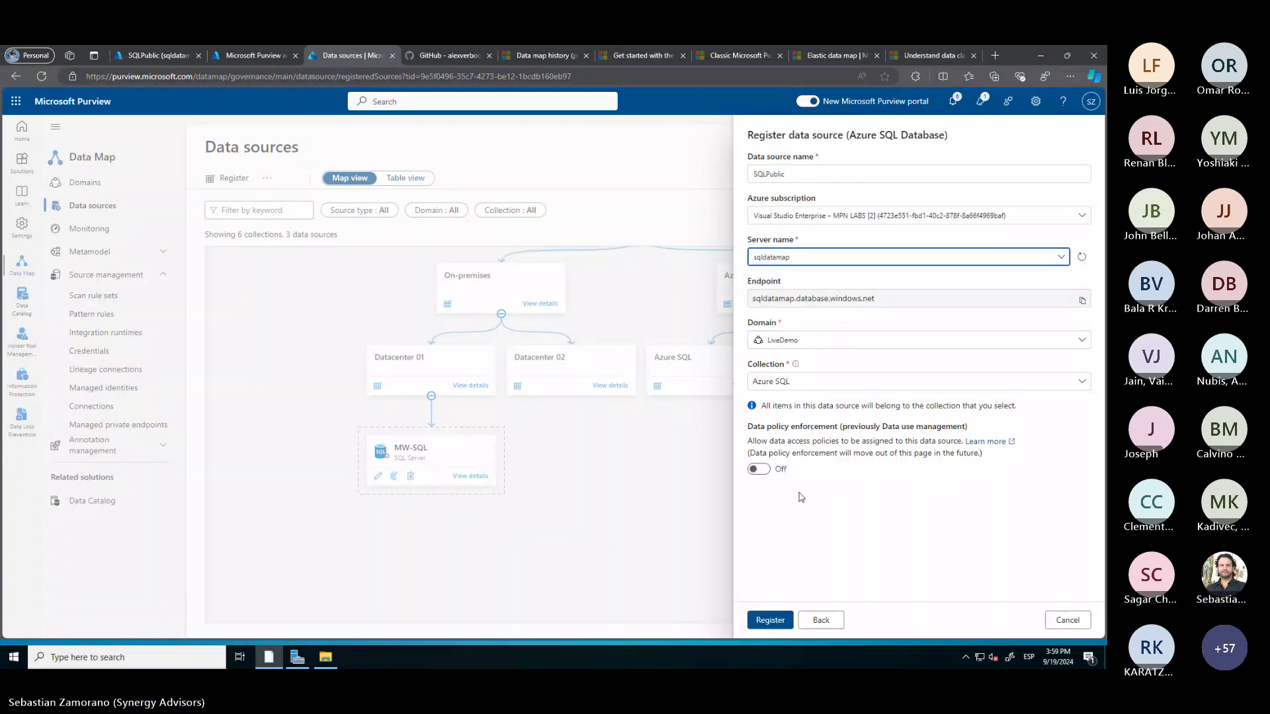
click(769, 621)
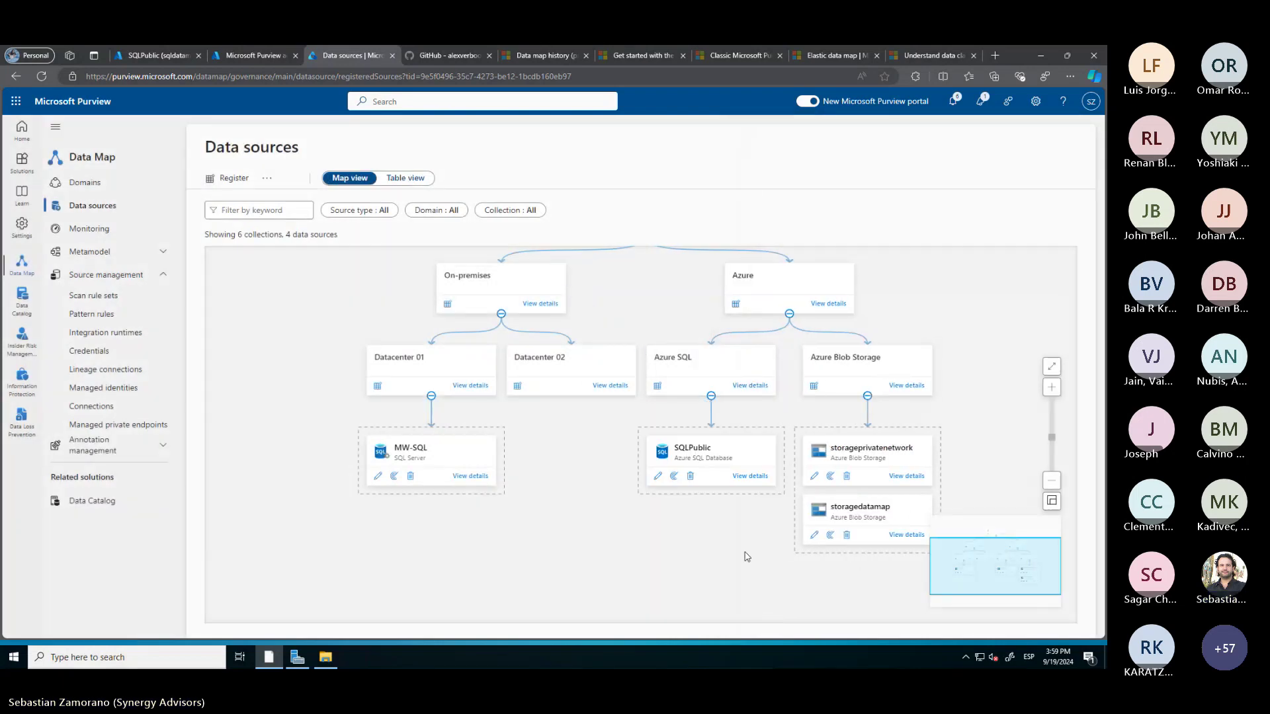
Name the new scan Scan-SQLPublic on the AutoResolve runtime, targeting database SQLPublic
click(674, 477)
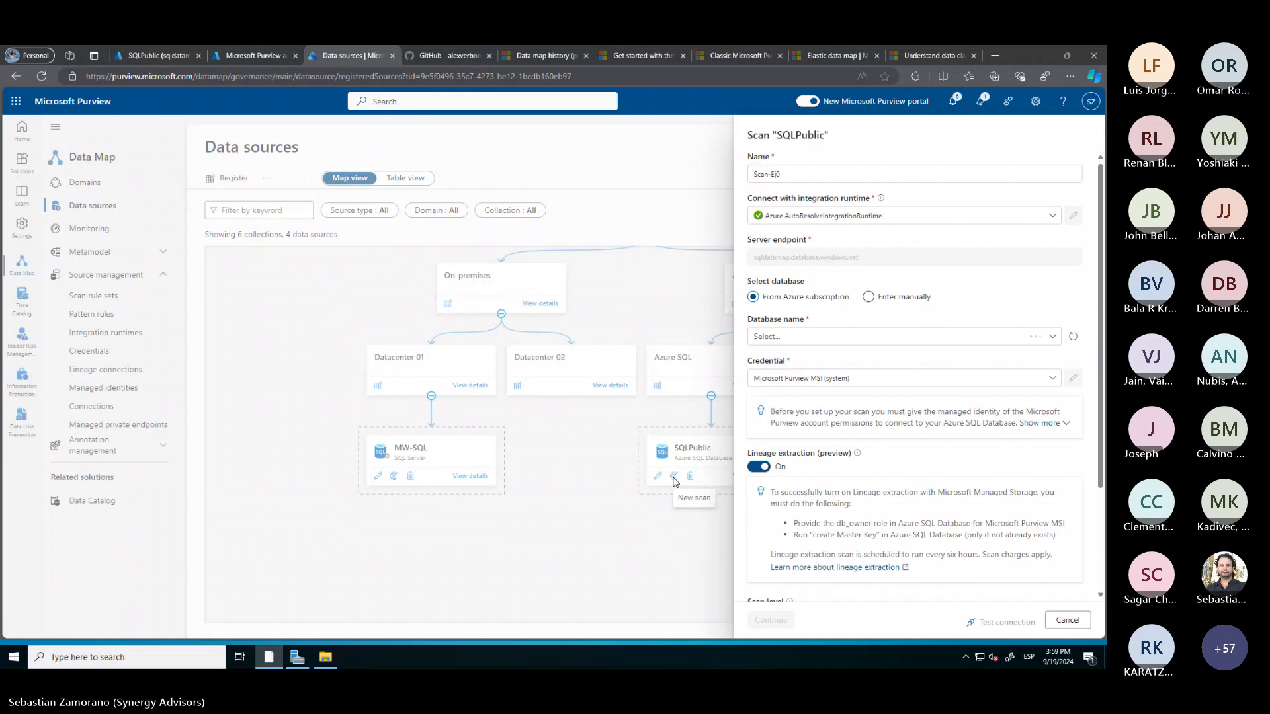
click(815, 175)
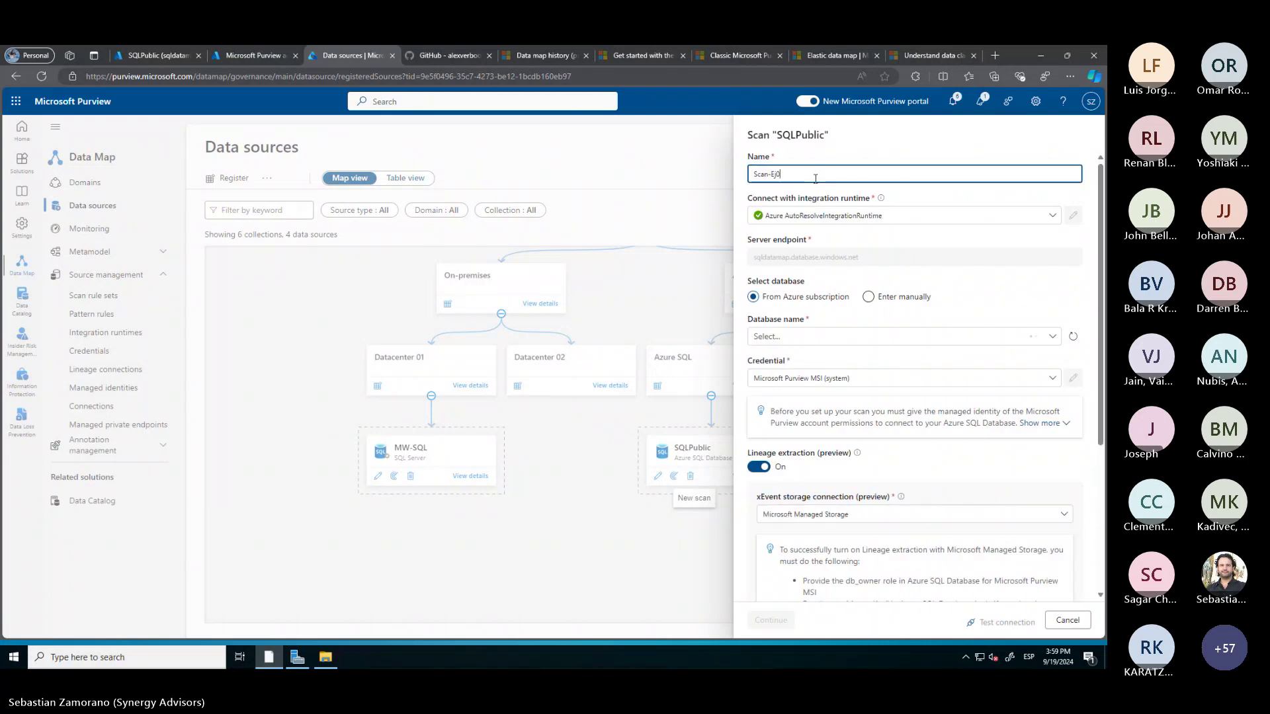
key(BackSpace)
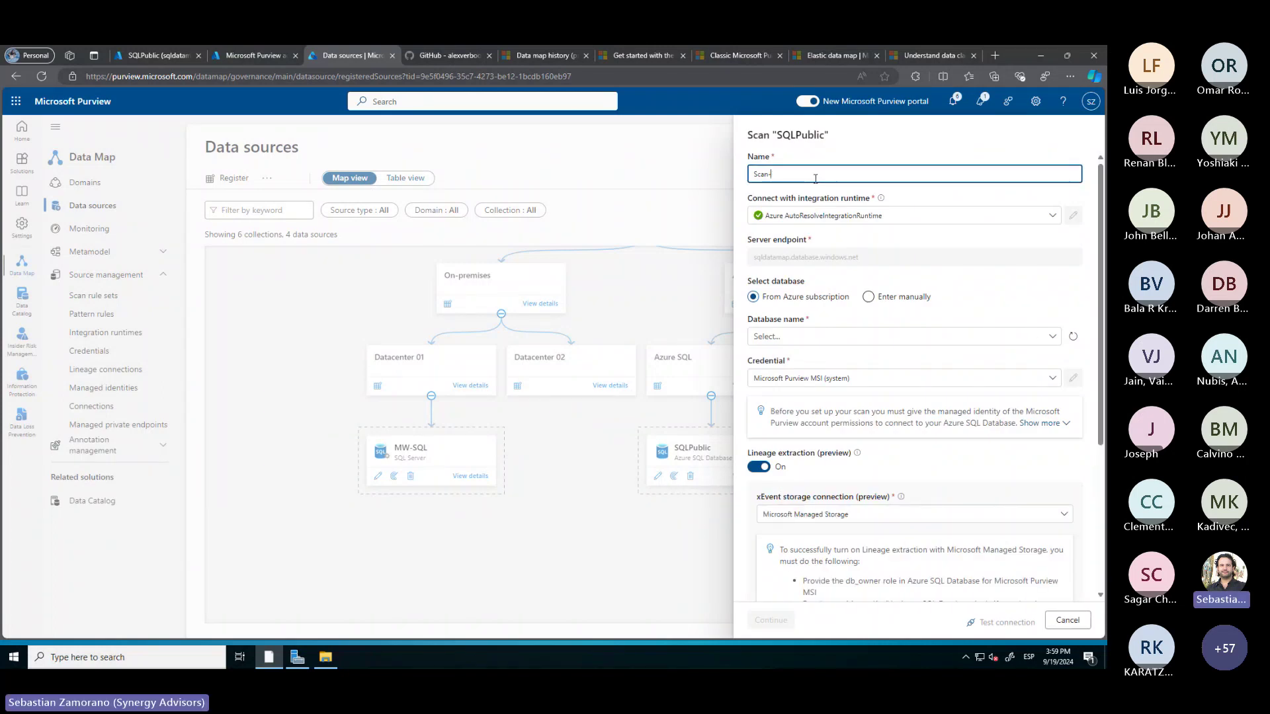
key(ctrl+v)
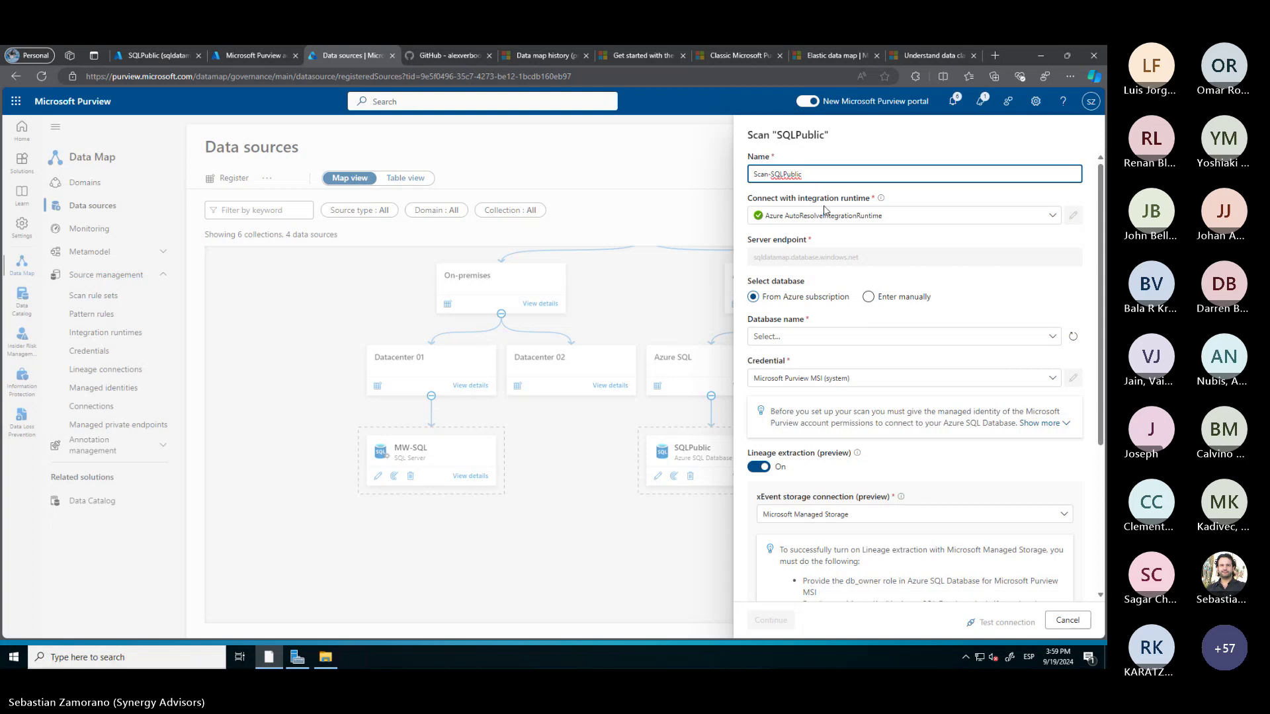
click(819, 217)
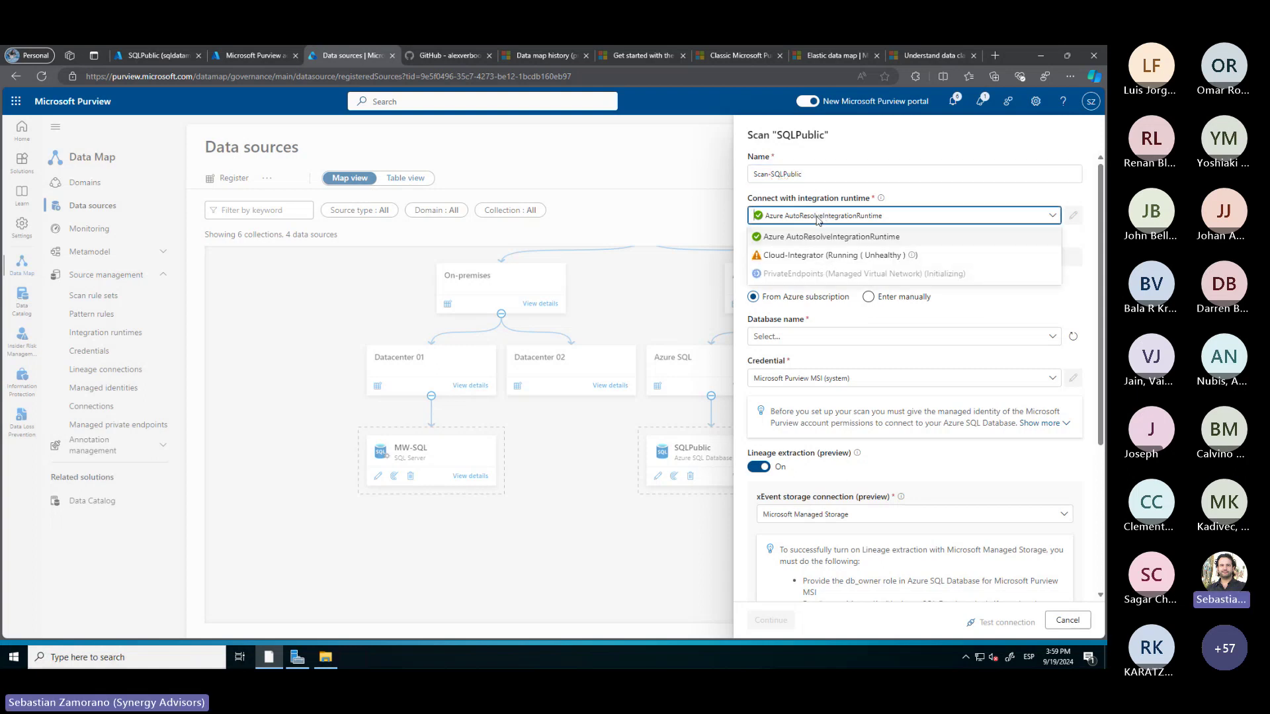
click(819, 219)
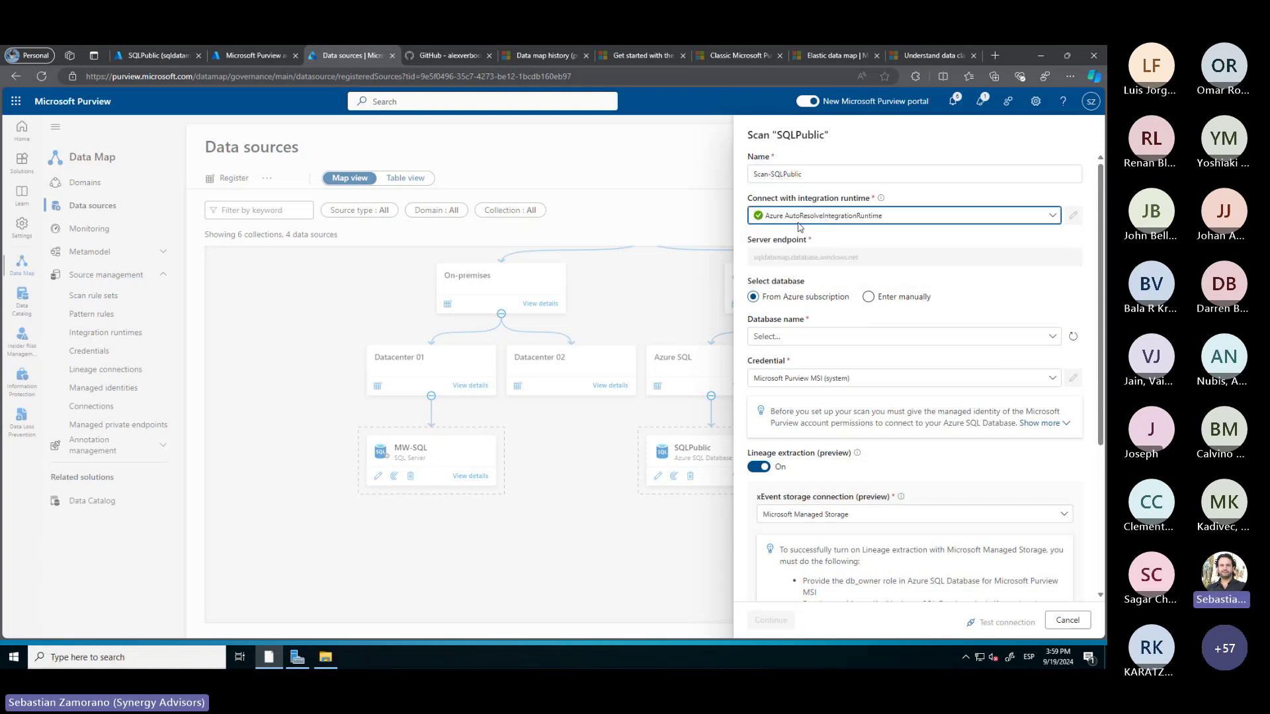
click(793, 337)
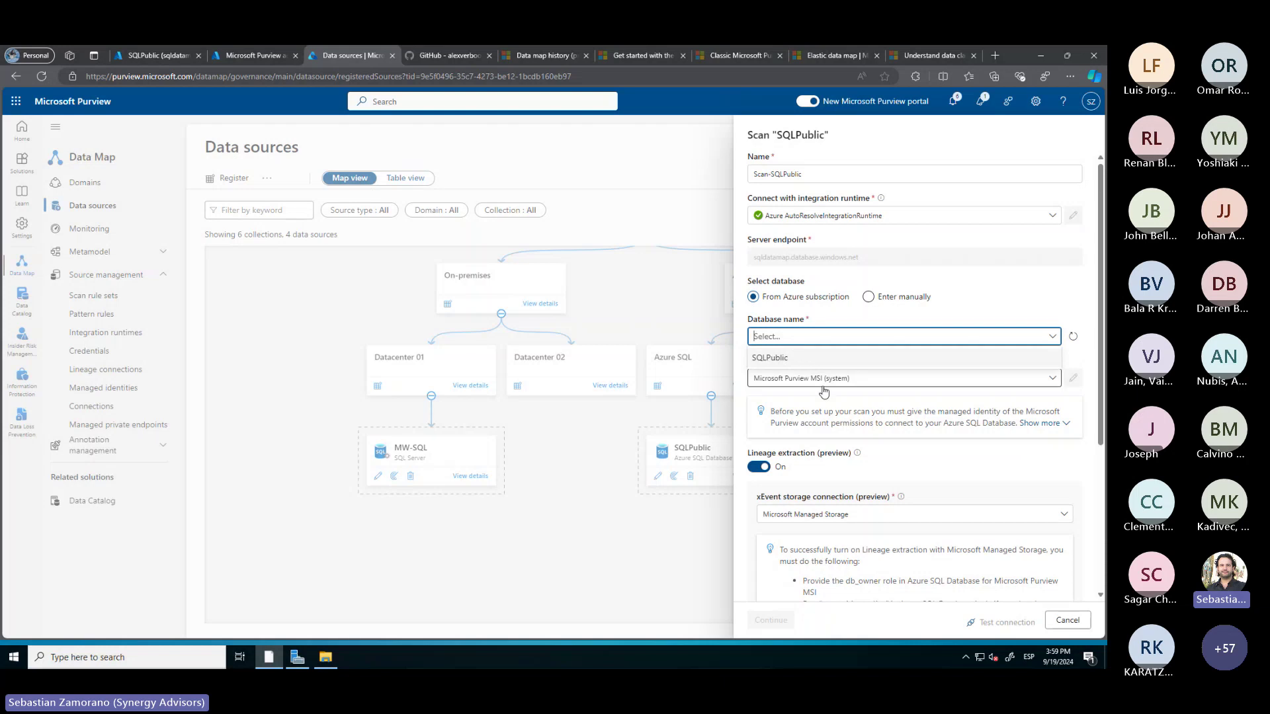
click(786, 359)
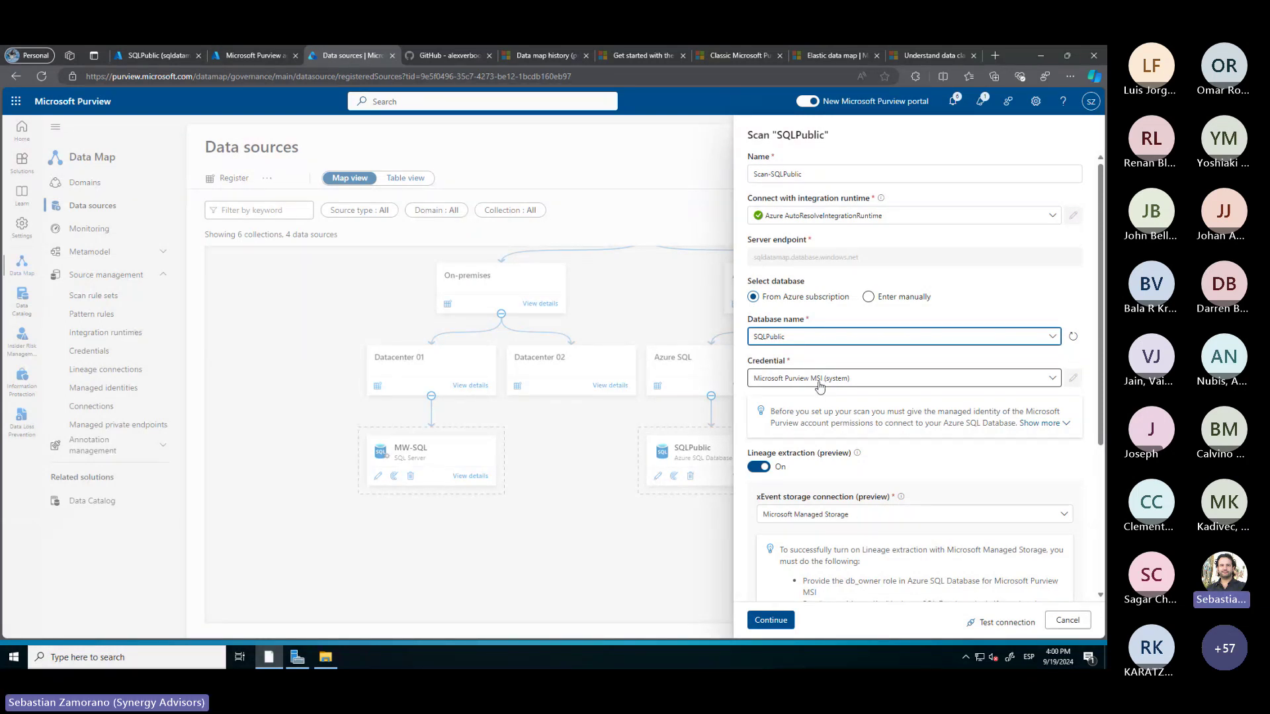
Turn lineage off, keep Auto detect scan level, and test the connection successfully
scroll(755, 365, down, 3)
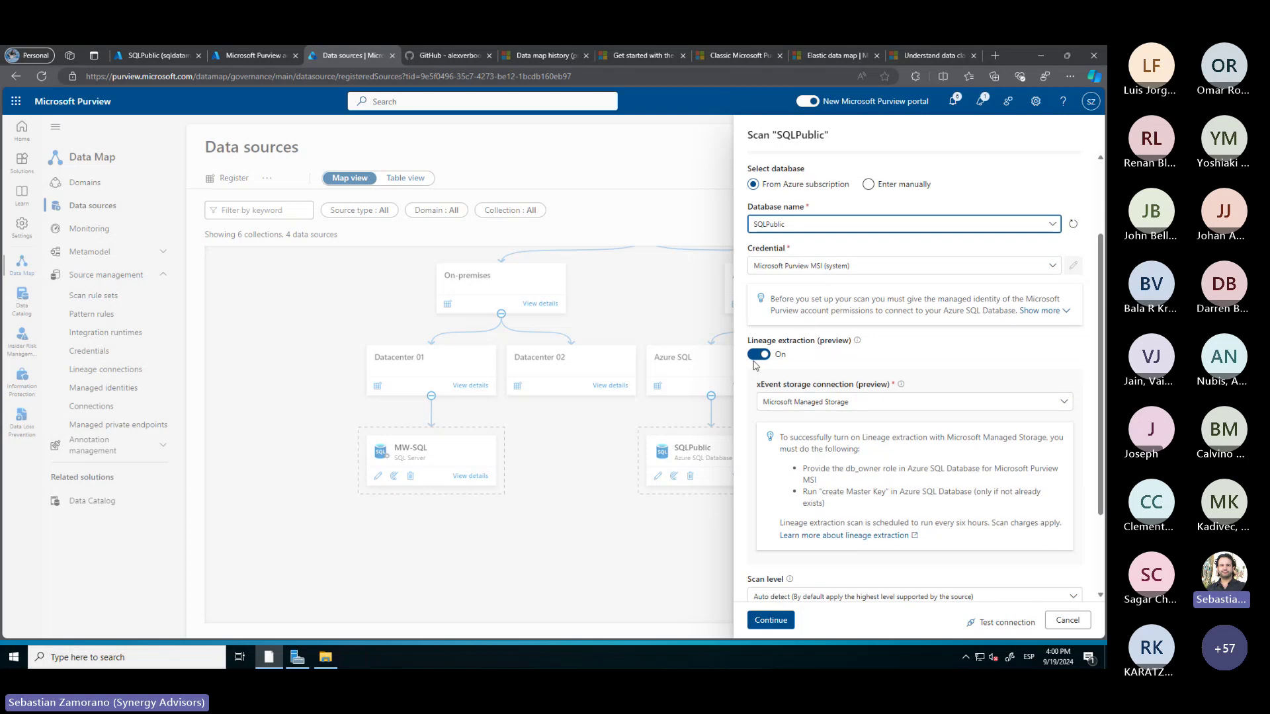
click(758, 357)
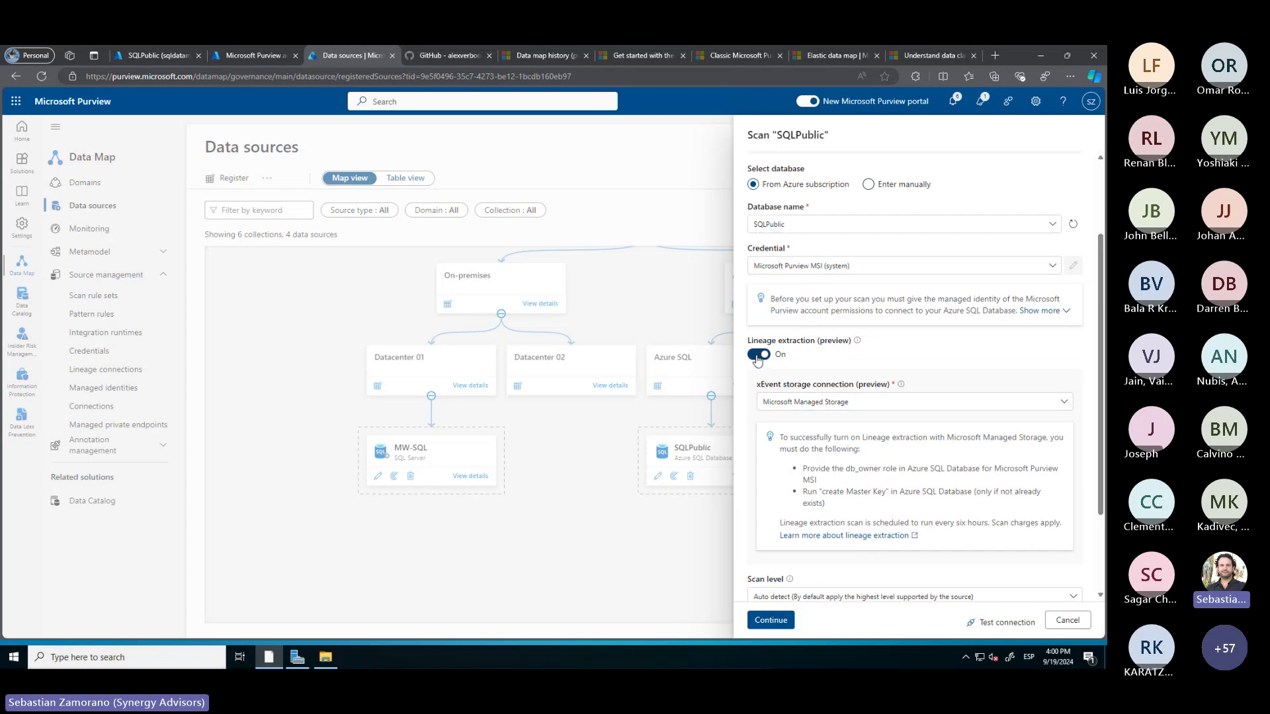
click(758, 357)
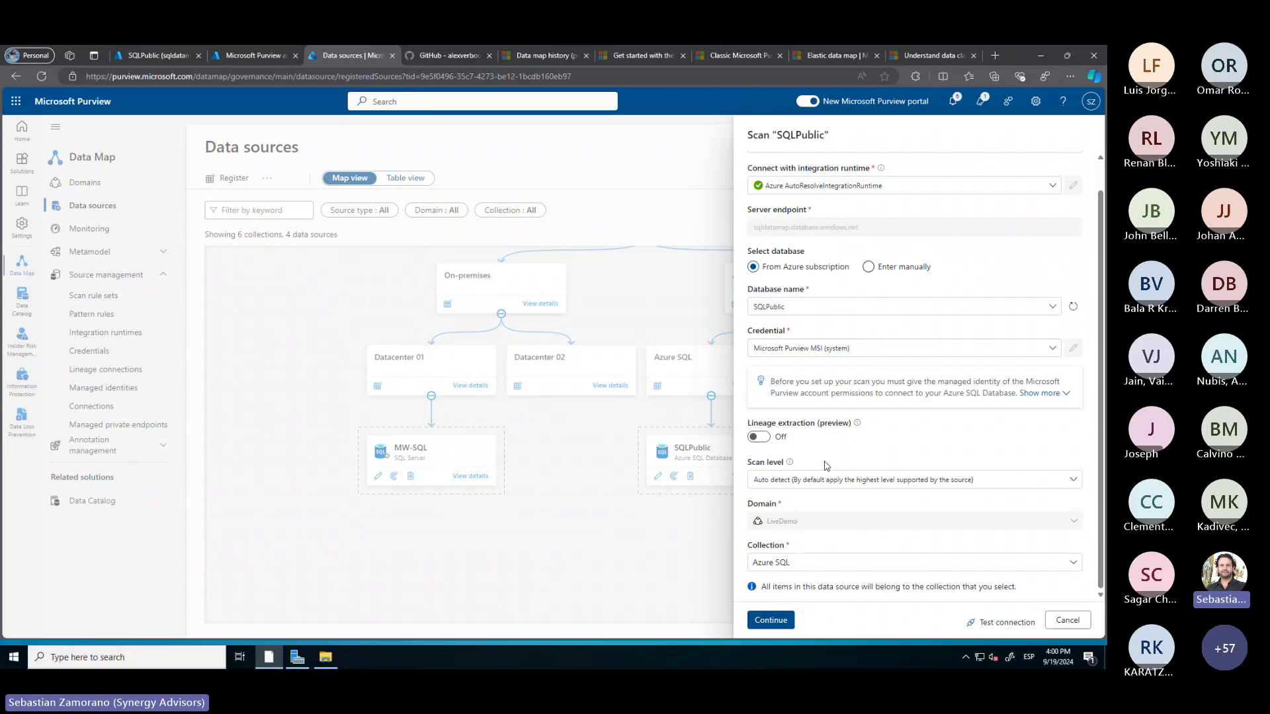
click(813, 480)
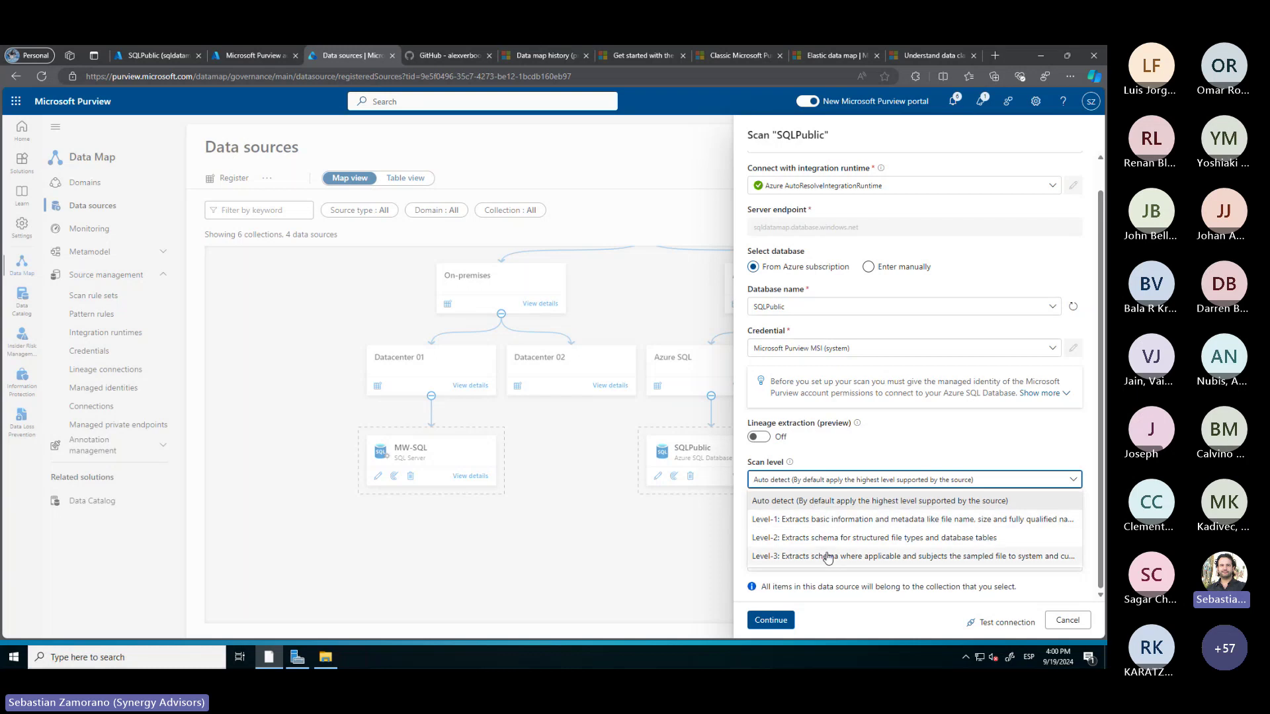
click(823, 503)
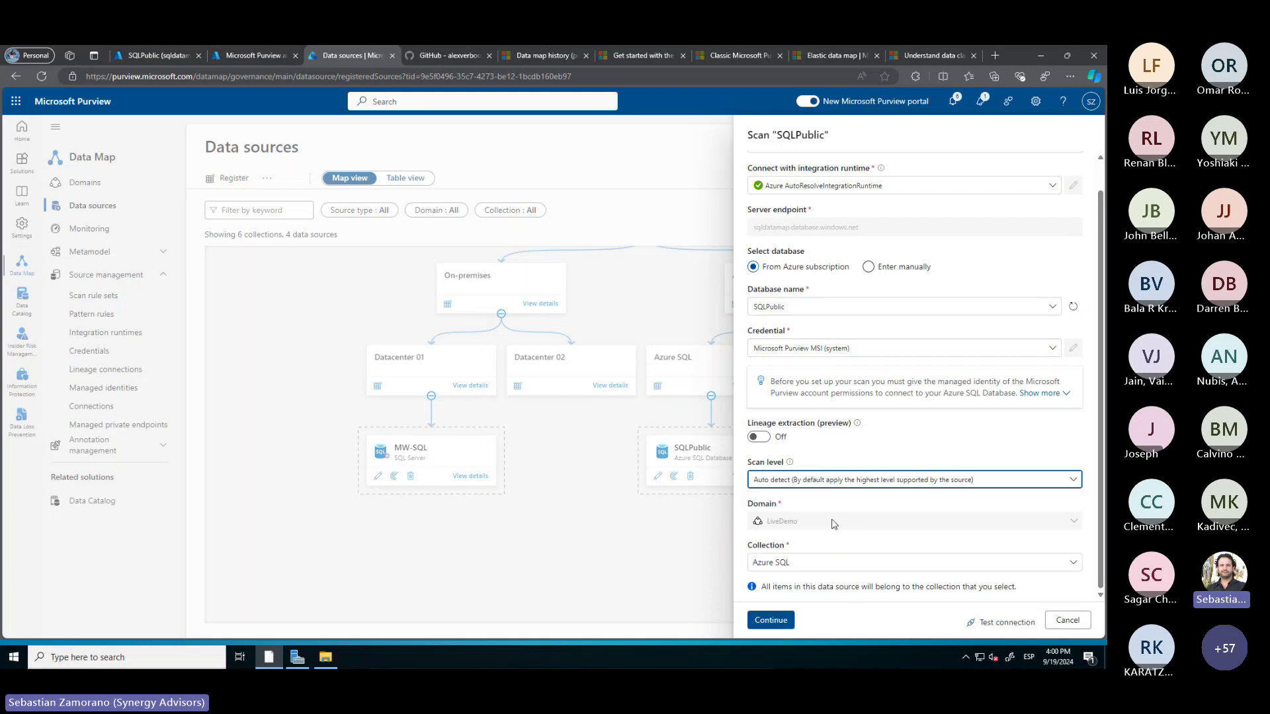
click(1000, 627)
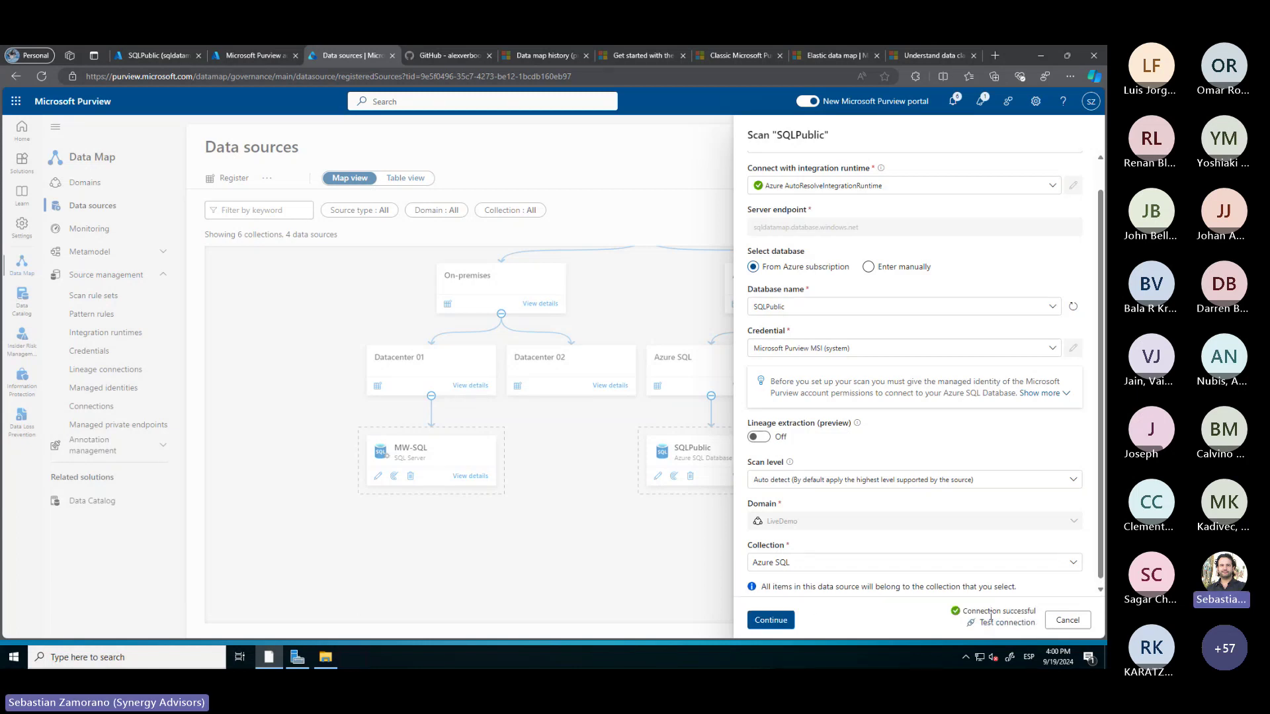
click(771, 622)
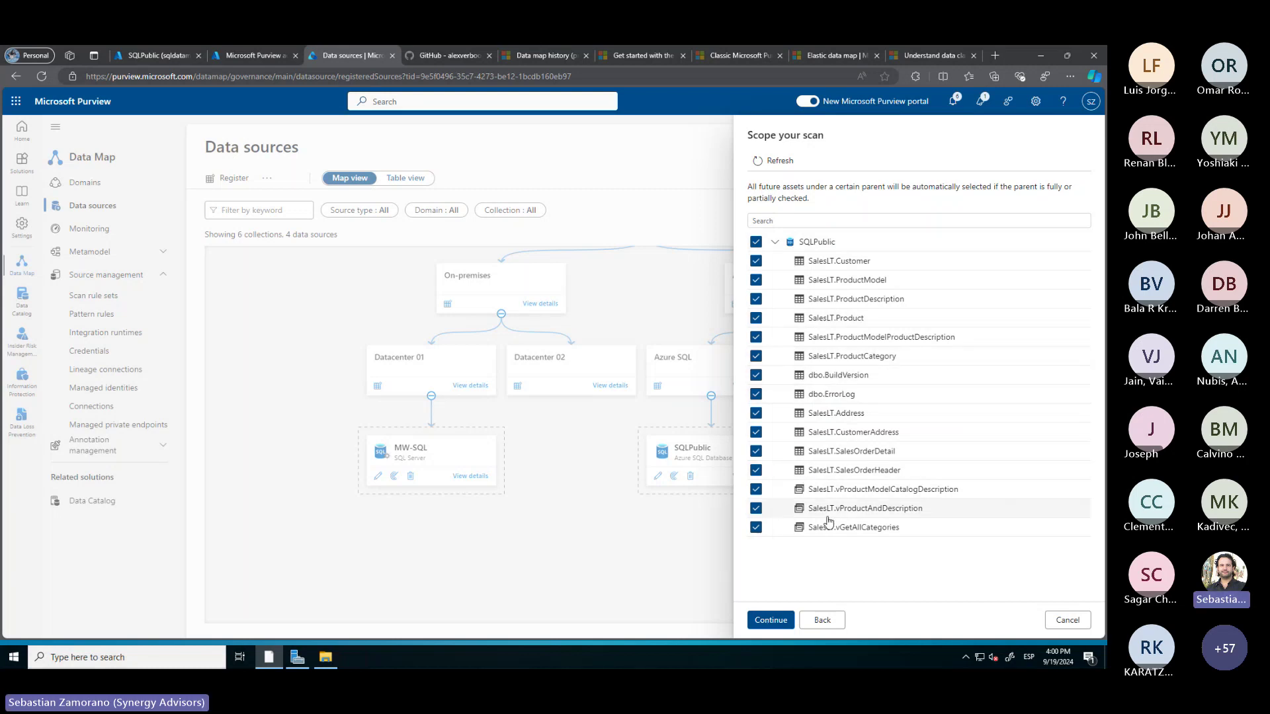
Scan all tables with the default rule set weekly on Saturdays, then save and run
click(771, 622)
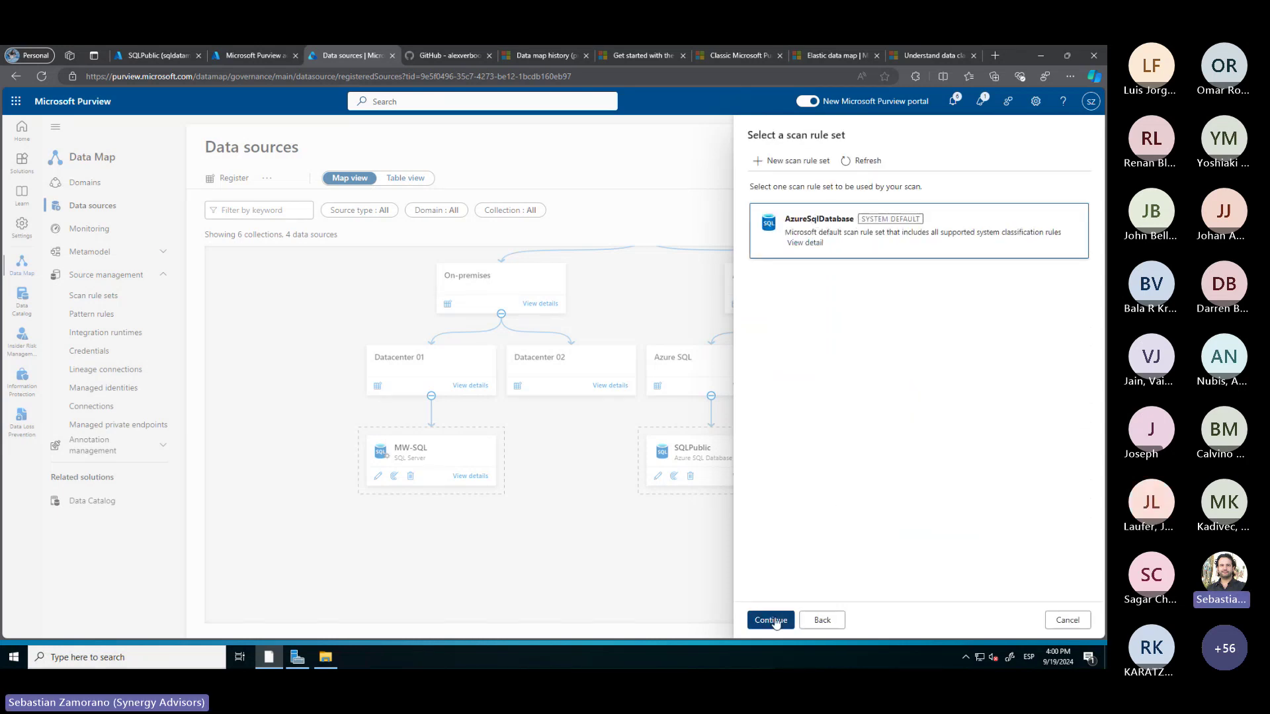
click(773, 620)
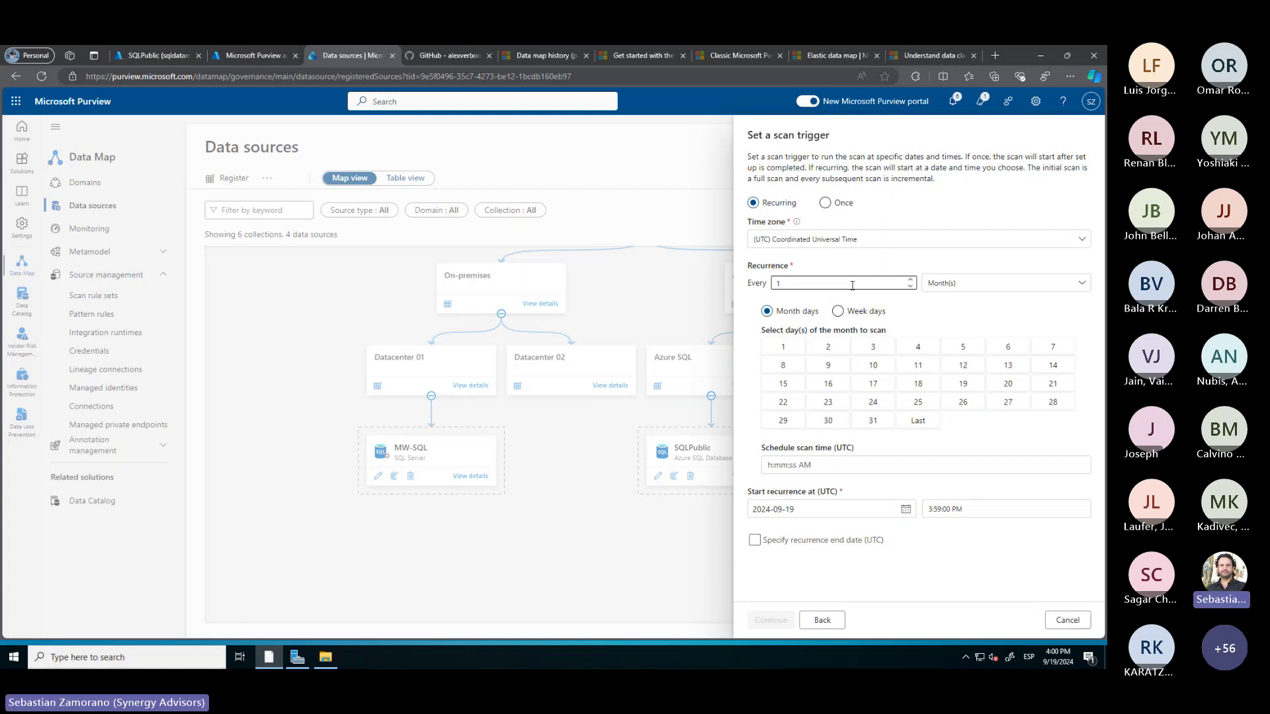
click(966, 283)
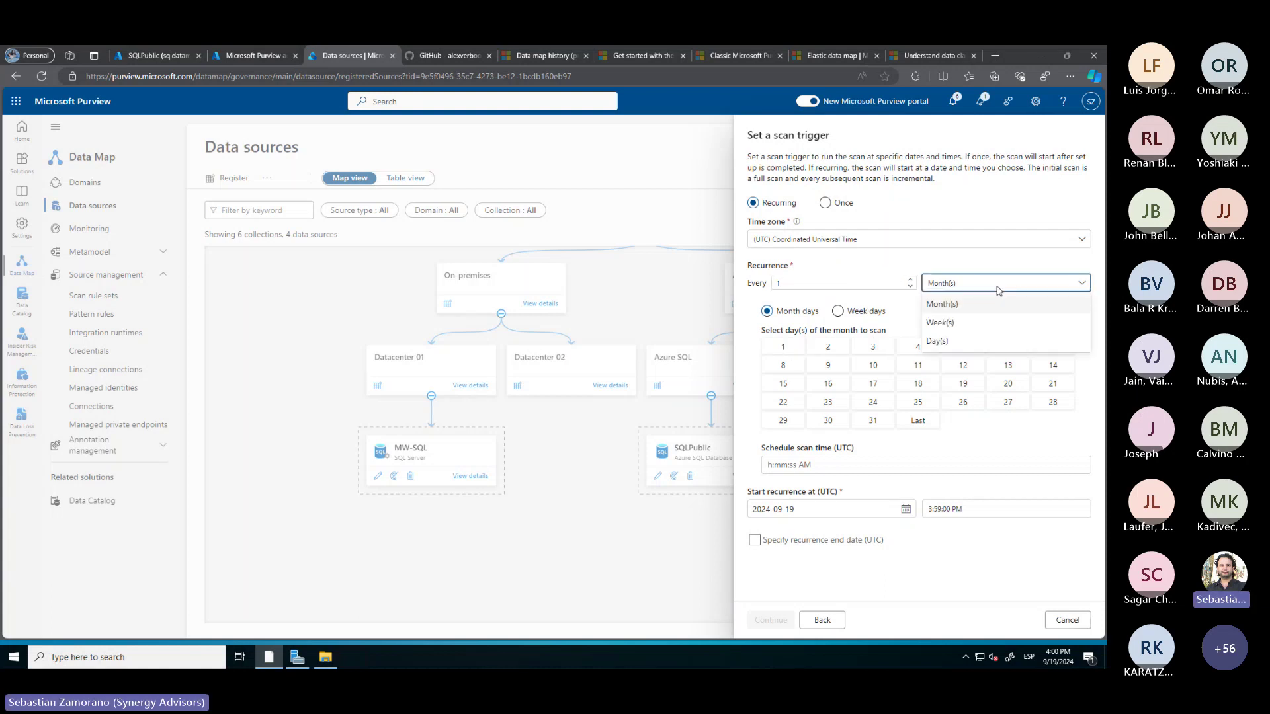
click(939, 329)
click(1058, 329)
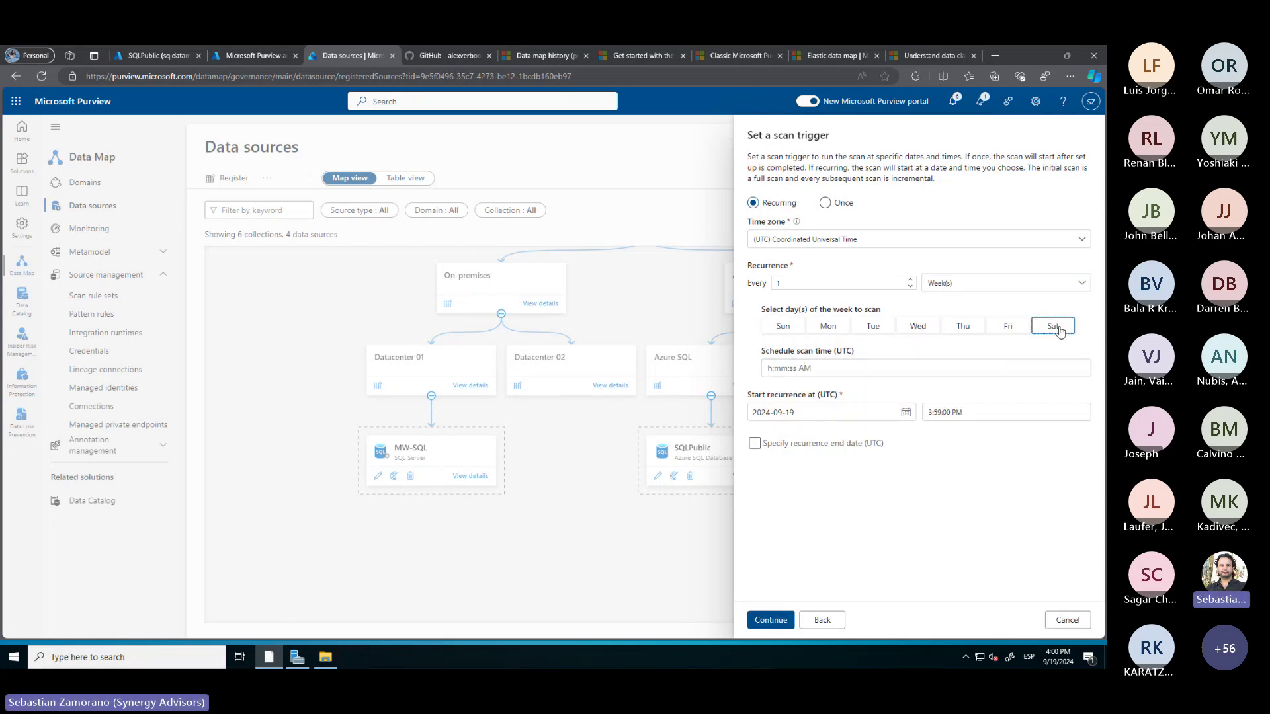
click(768, 618)
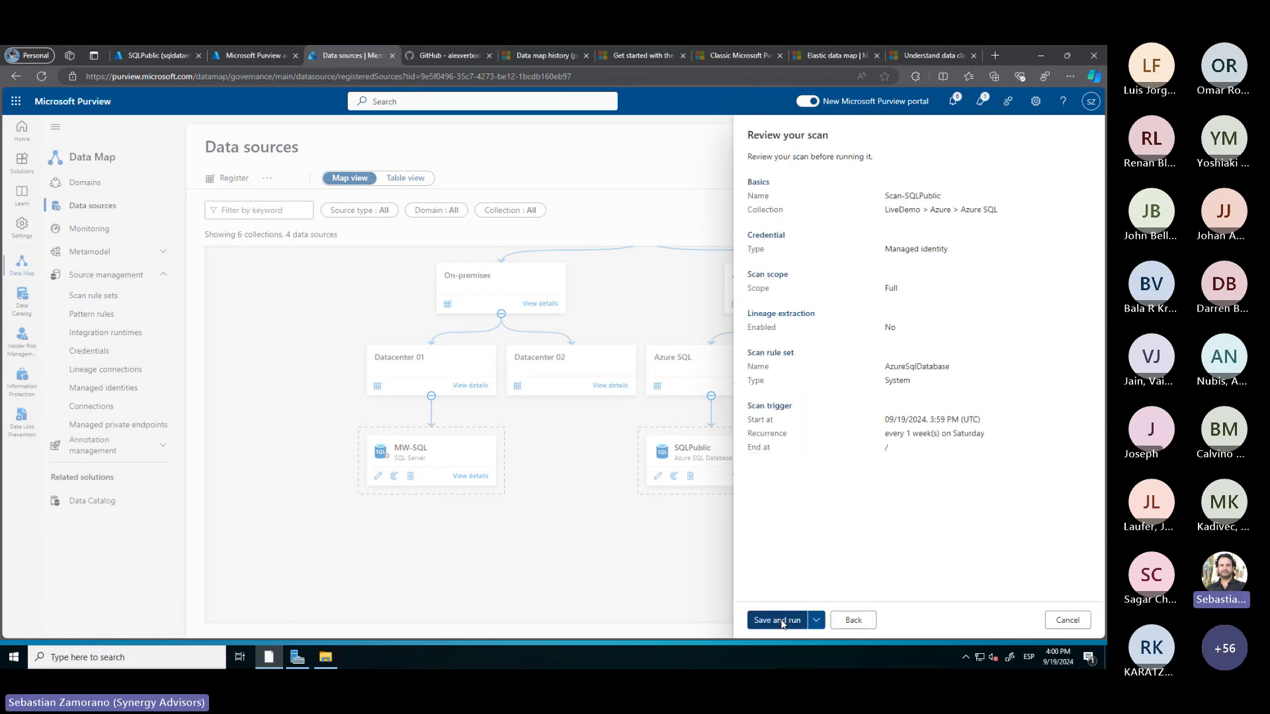
click(782, 622)
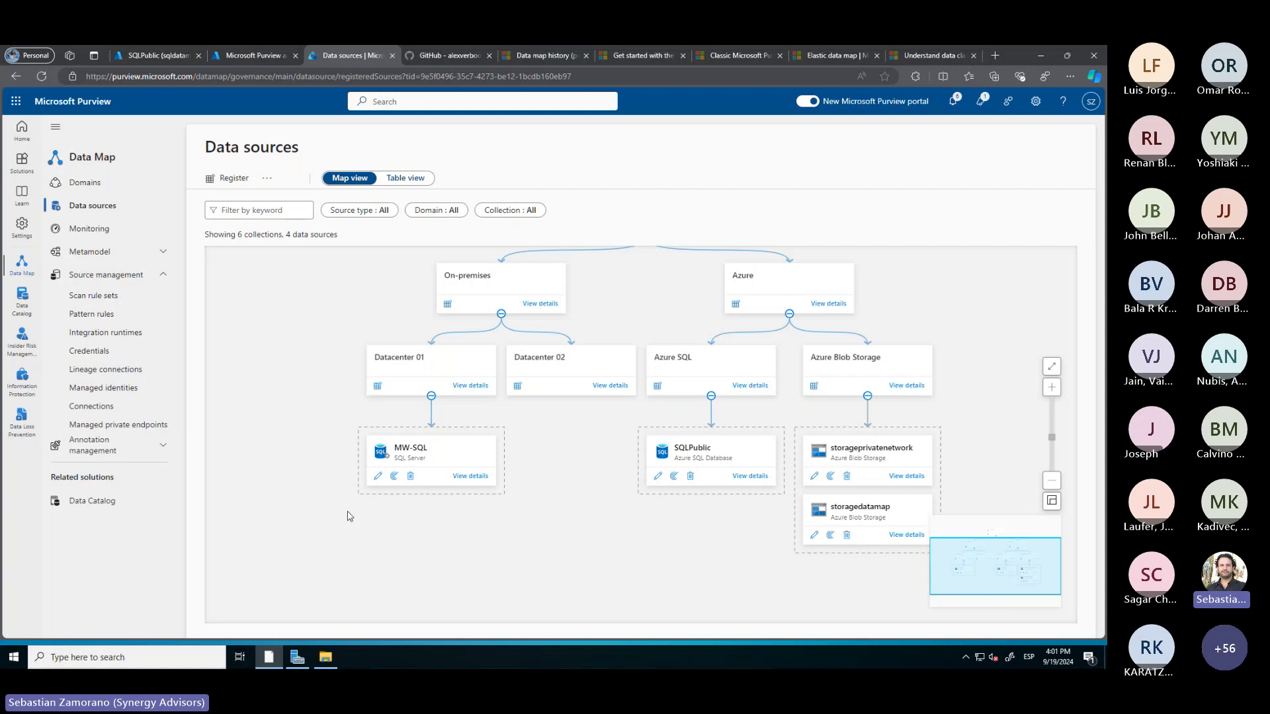
click(143, 427)
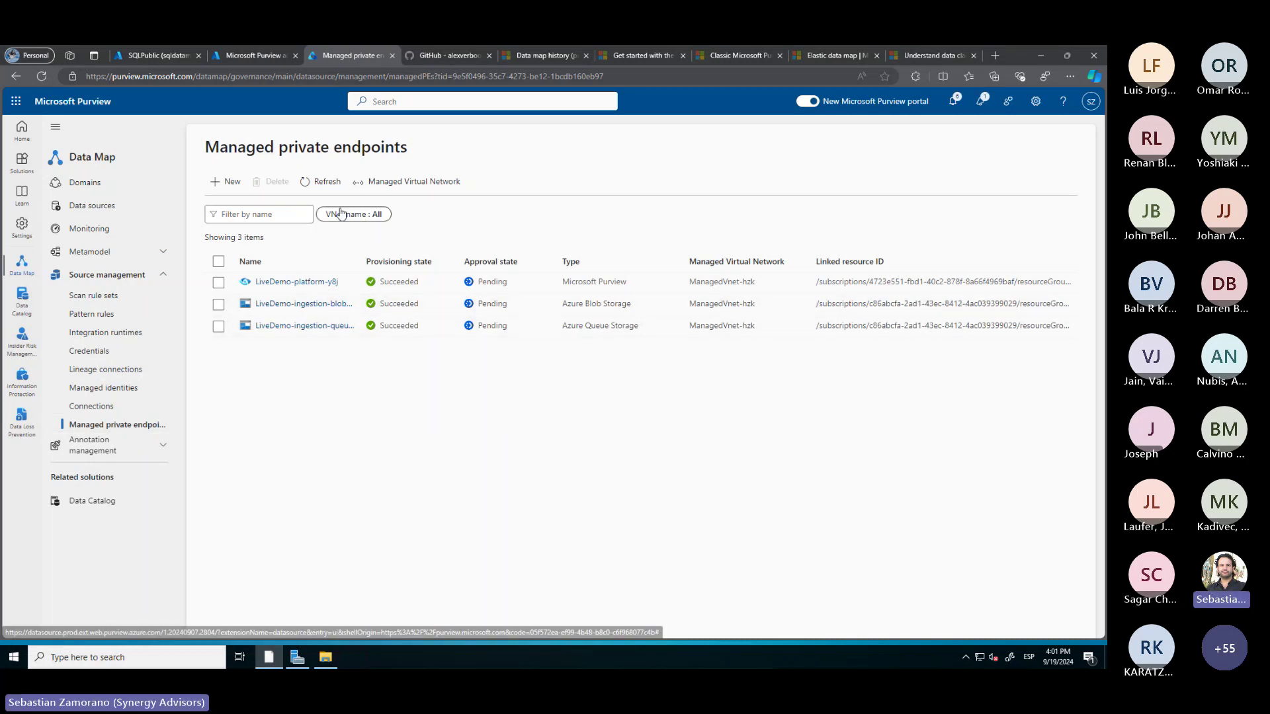
click(324, 183)
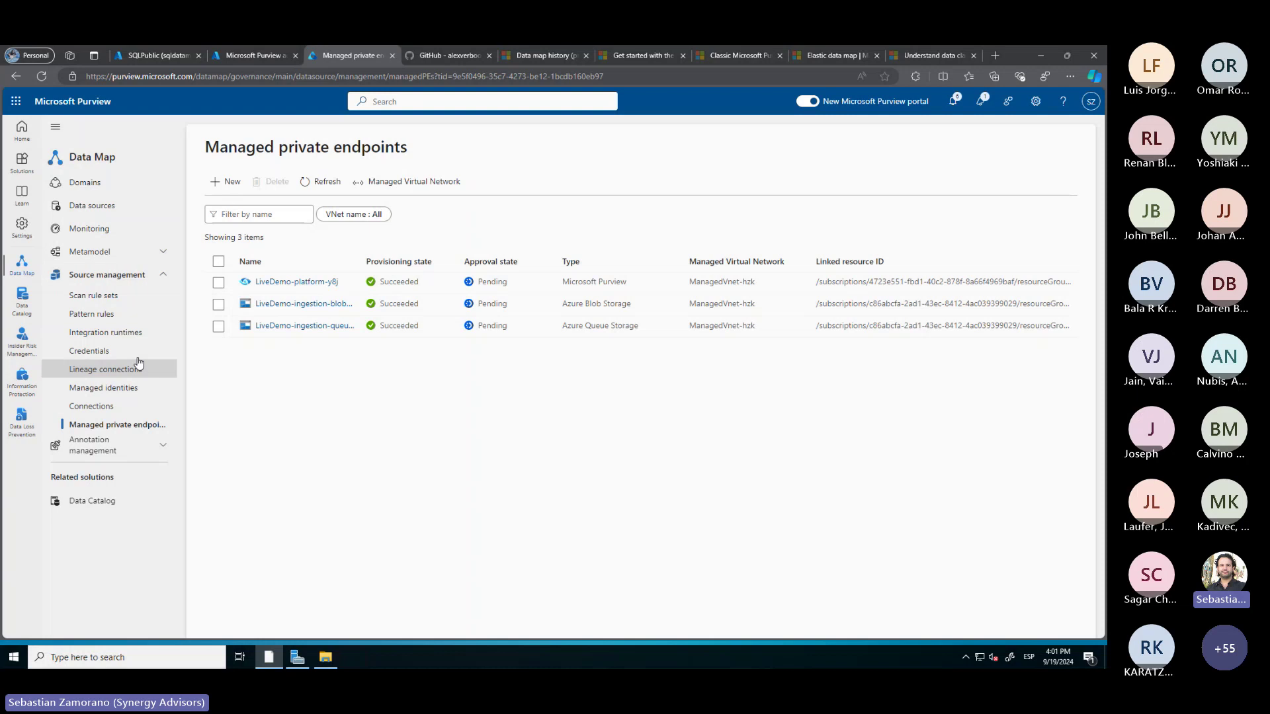
click(127, 206)
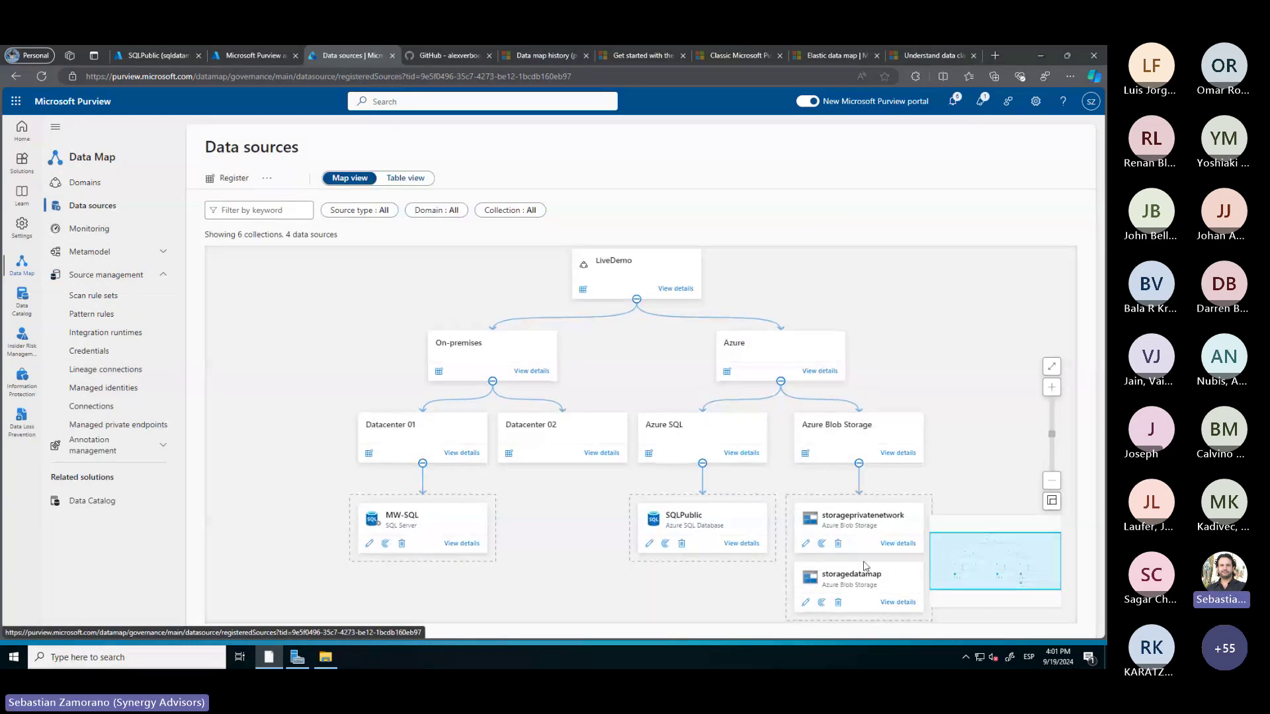
Begin a storageprivatenetwork scan and check its integration runtime options, keeping AutoResolveIntegrationRuntime
click(822, 544)
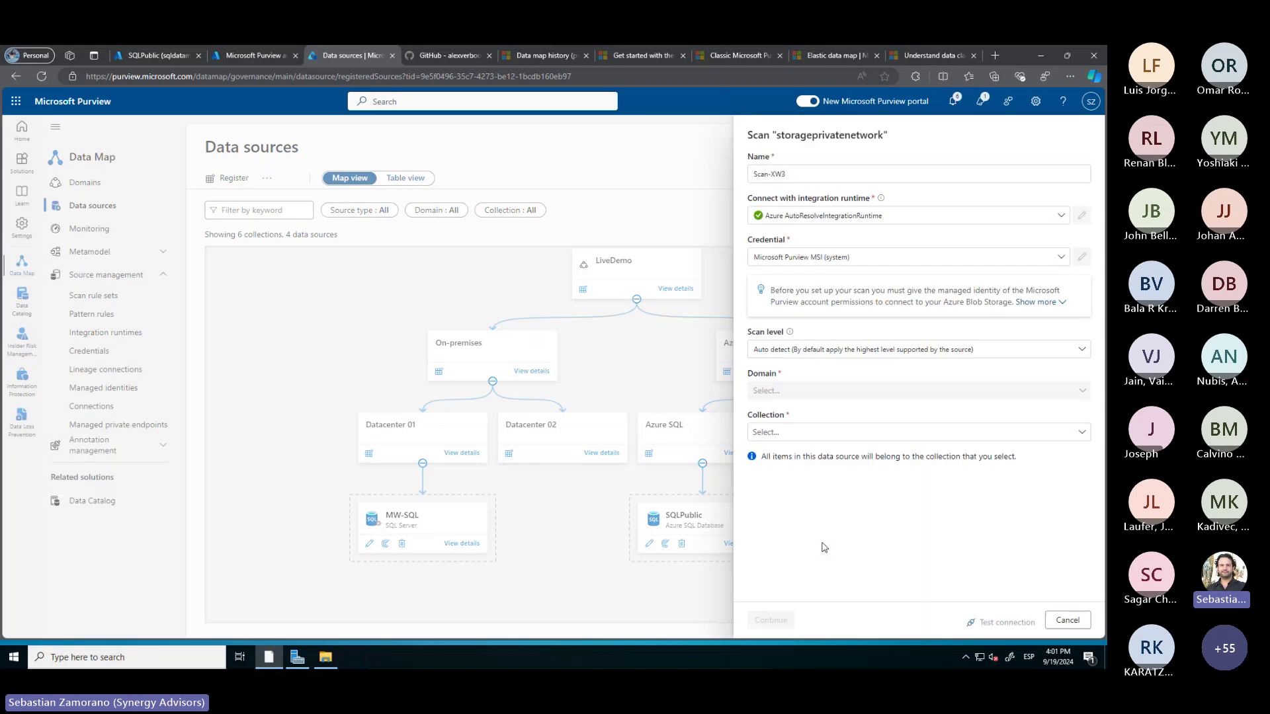
click(837, 215)
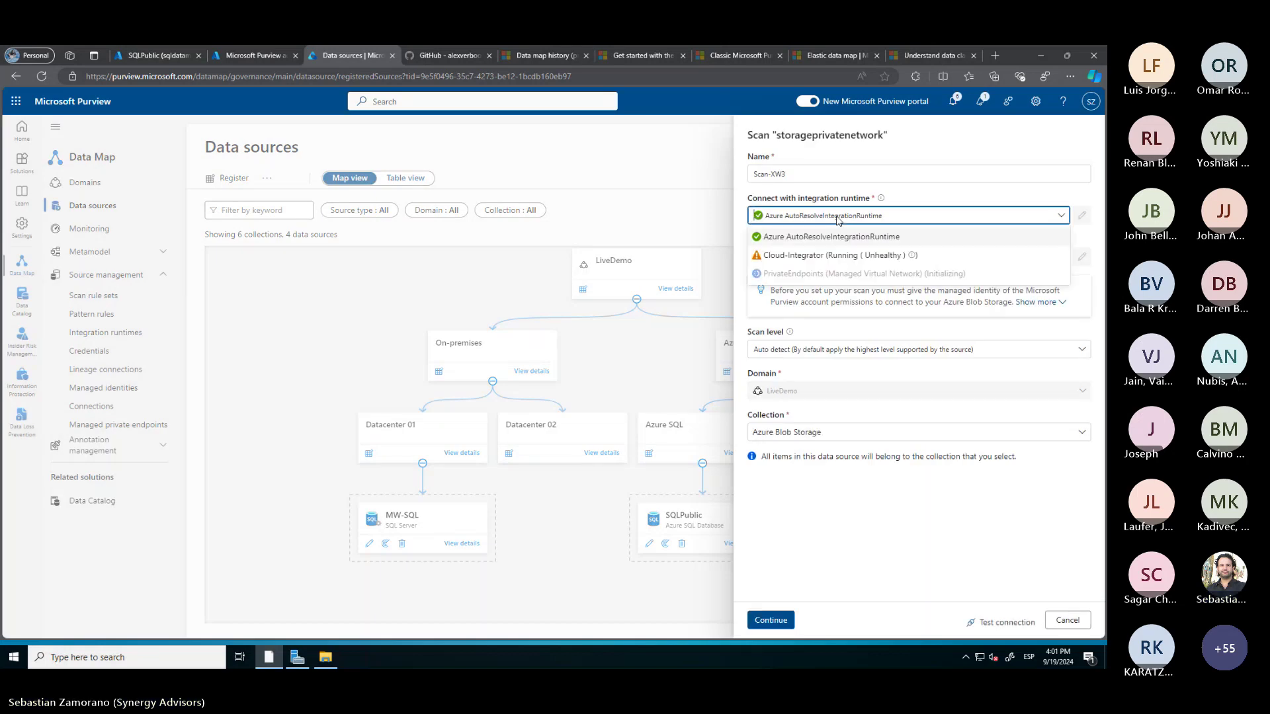
click(506, 267)
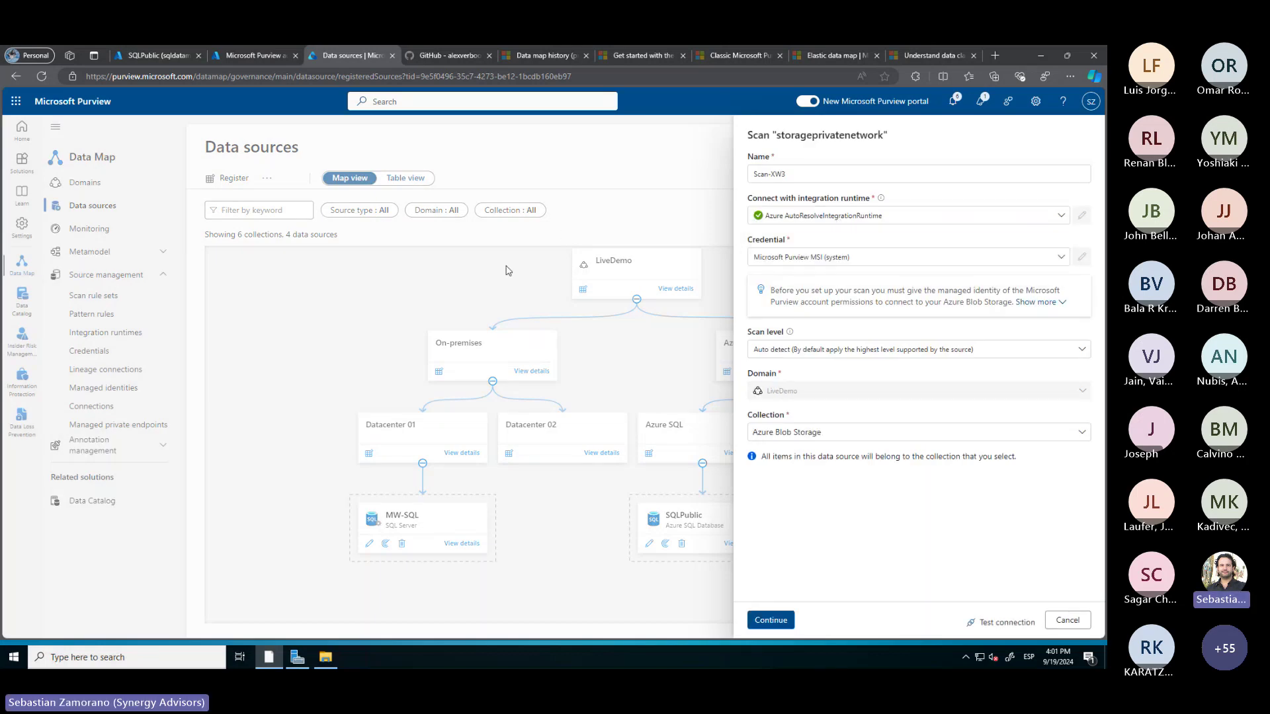
Navigate the browser to the purview.microsoft.com home page
drag(198, 78, 721, 65)
key(BackSpace)
key(Return)
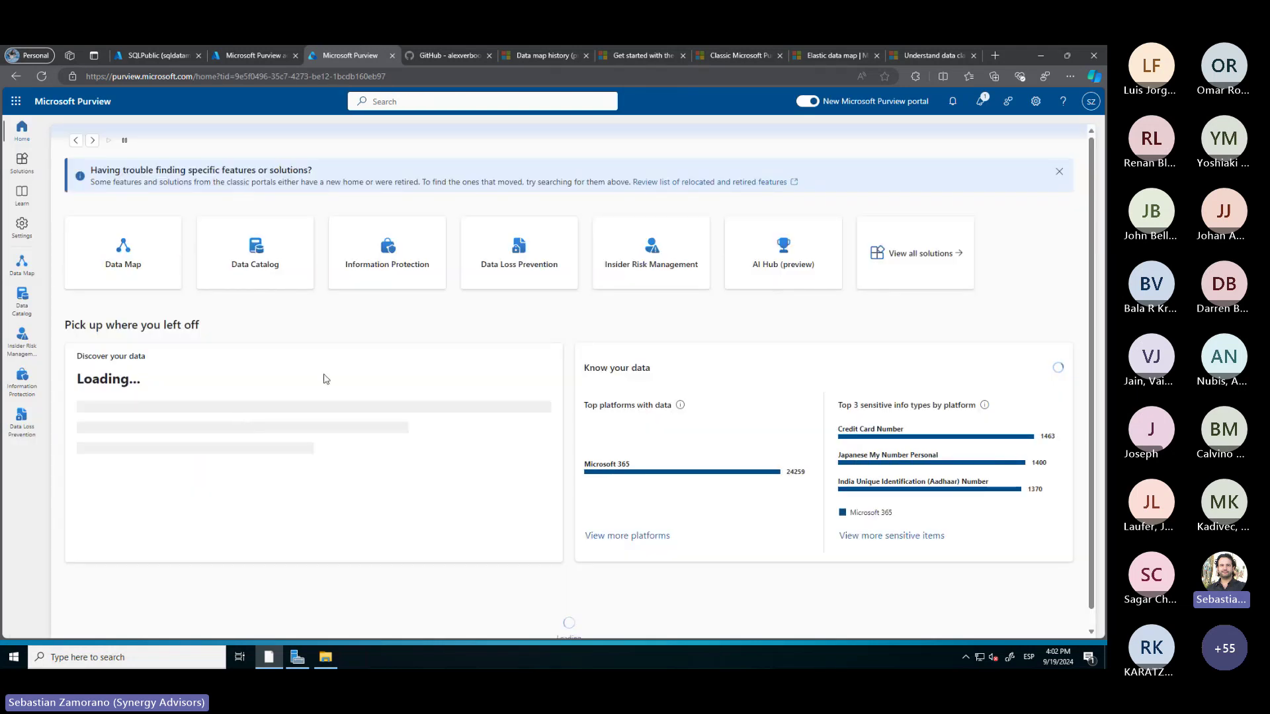
Open the Information Protection solution from the Purview home page
click(368, 270)
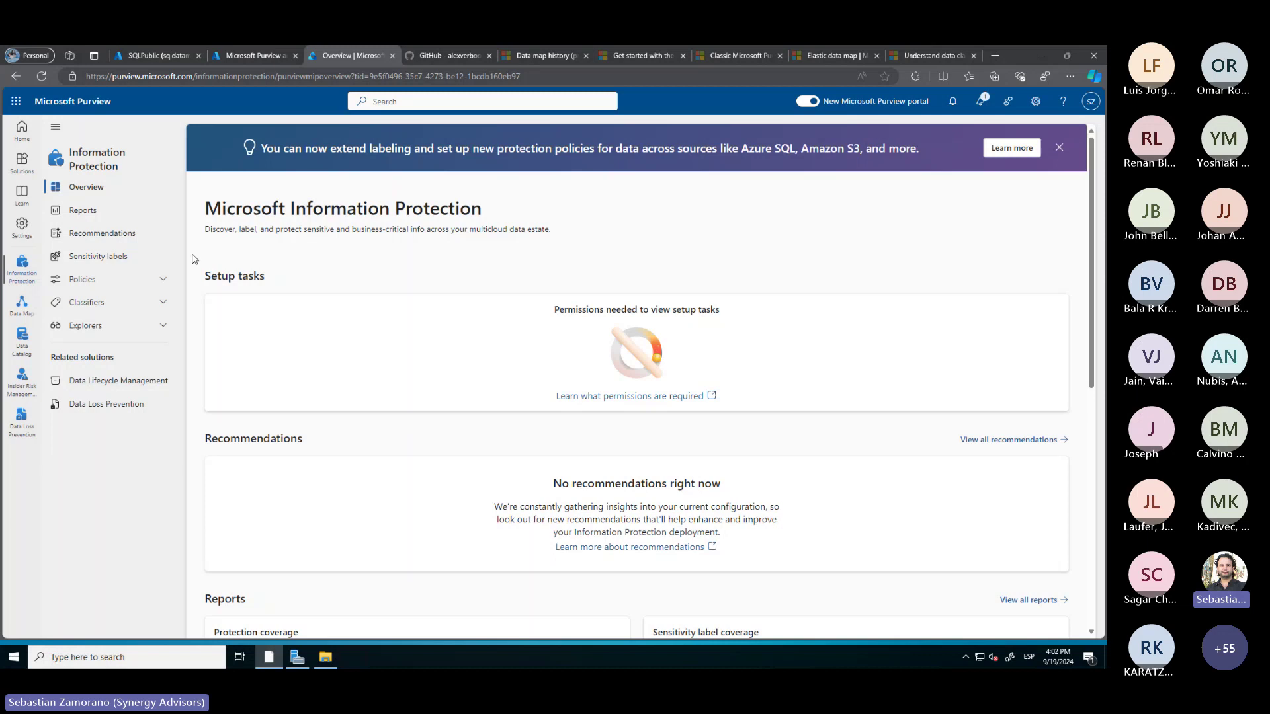
Review the Sensitivity labels page, then switch to Data Map Domains for LiveDemo
click(125, 261)
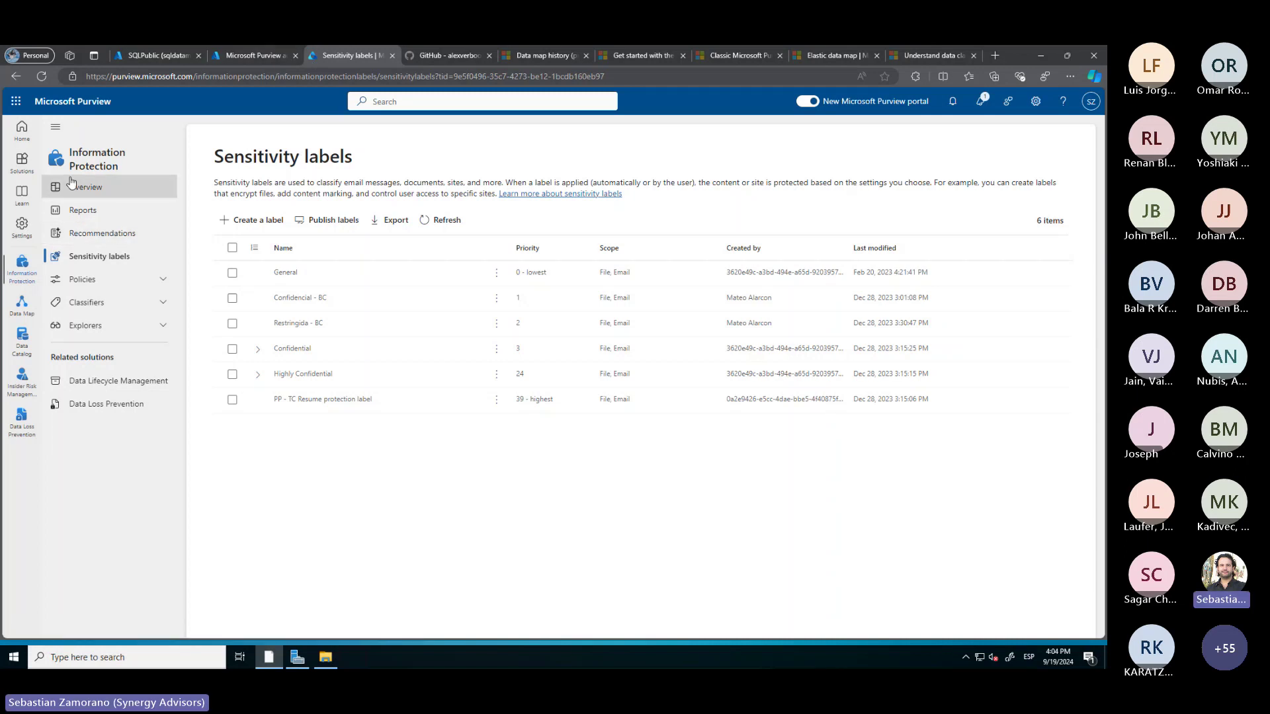
click(22, 306)
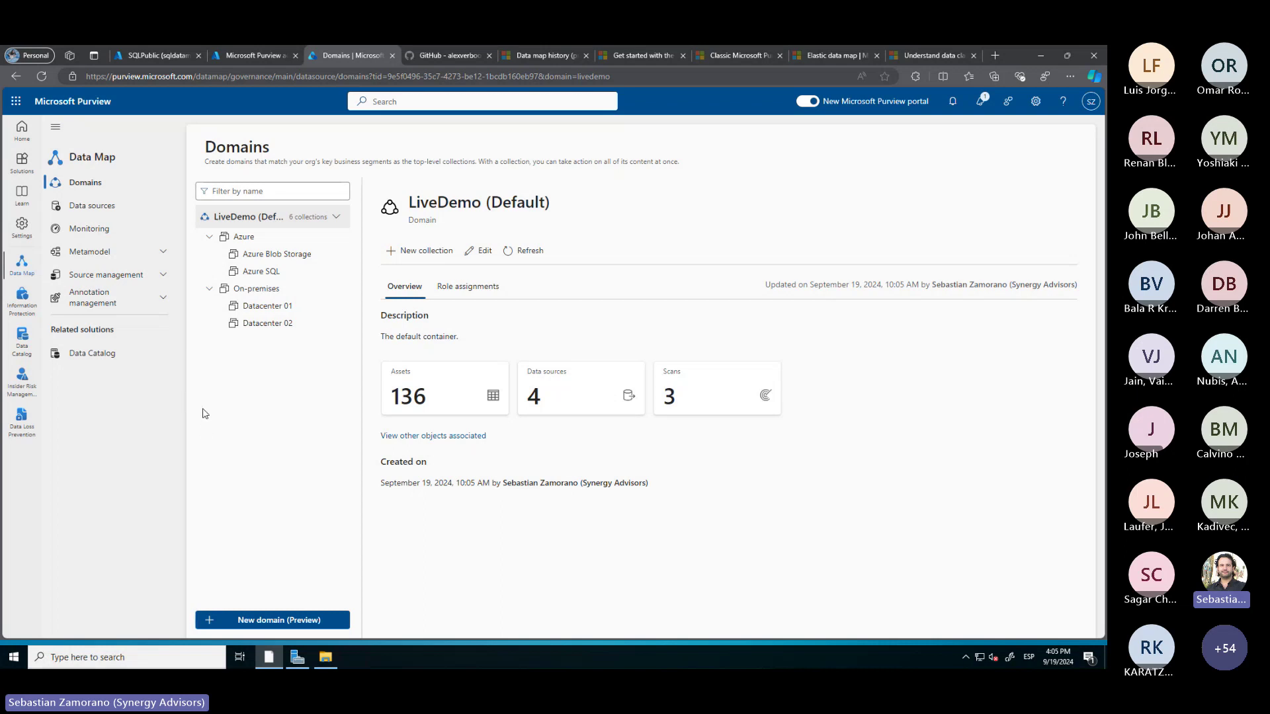
Go through Data sources and Source management to the Managed private endpoints list
click(76, 211)
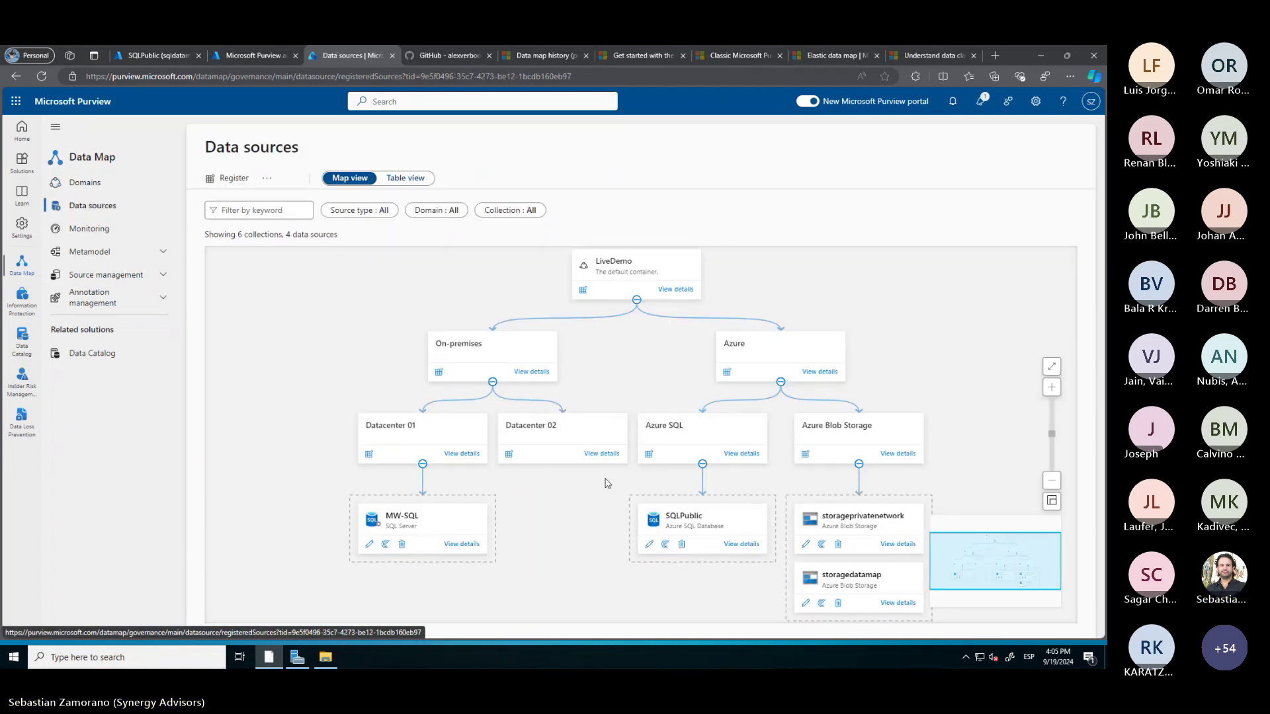
click(99, 274)
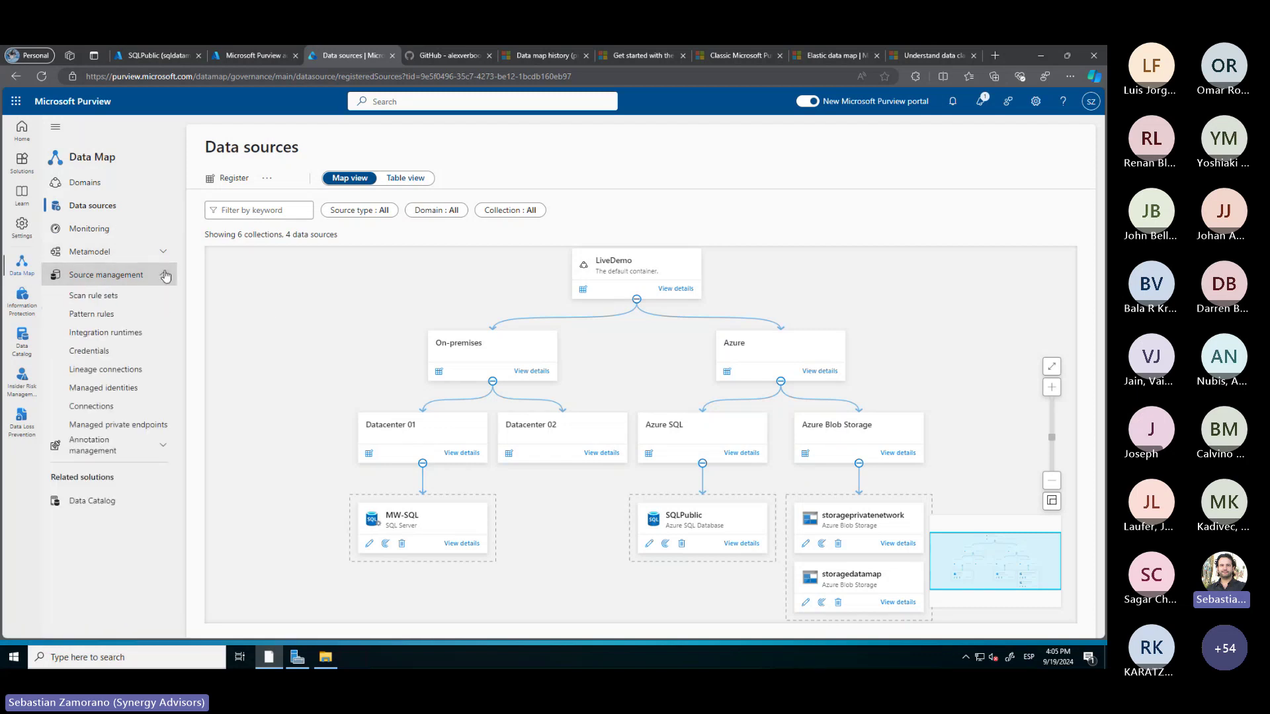
click(119, 430)
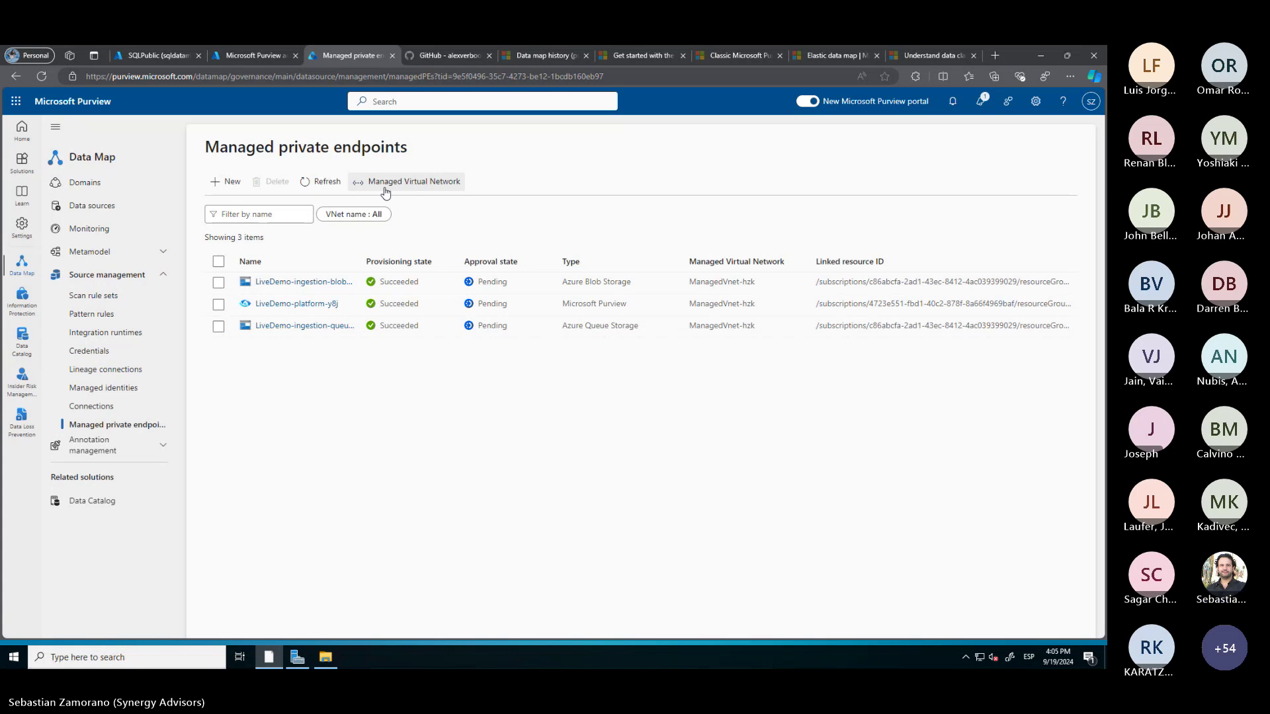
Create managed VNet integration runtime CloudPrivate in West US on ManagedVnet-KN0
click(407, 187)
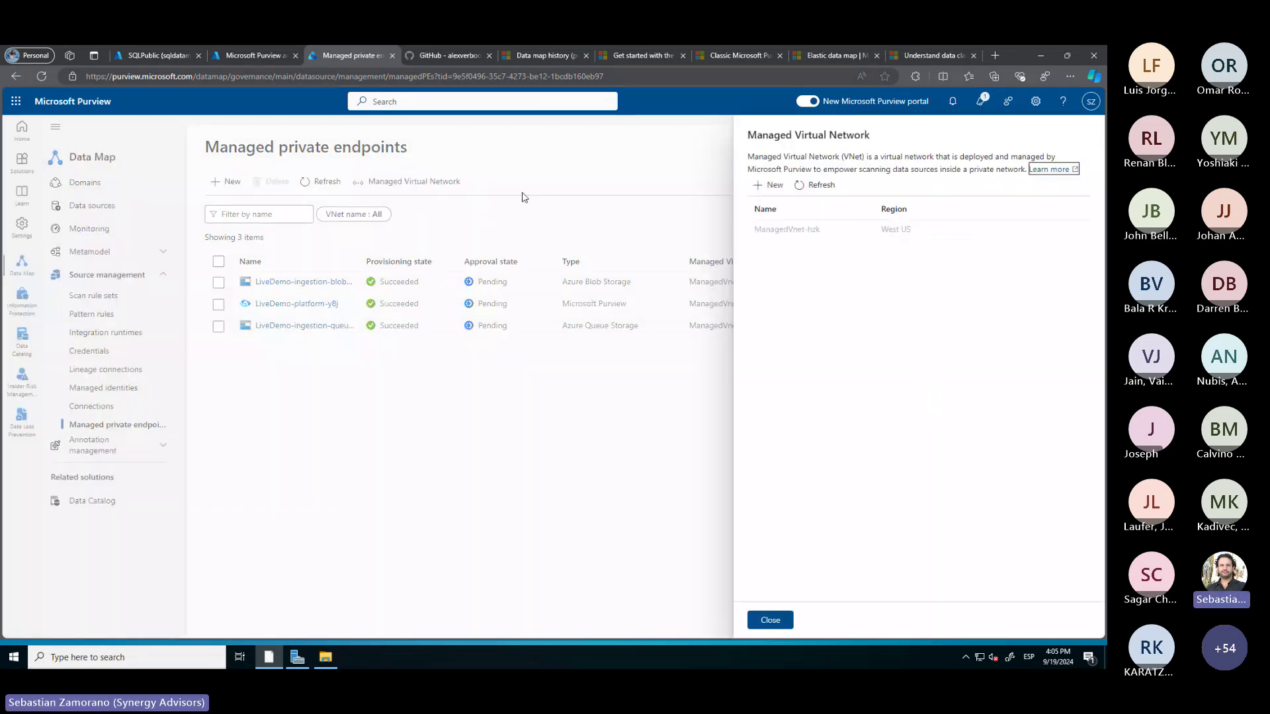
click(772, 186)
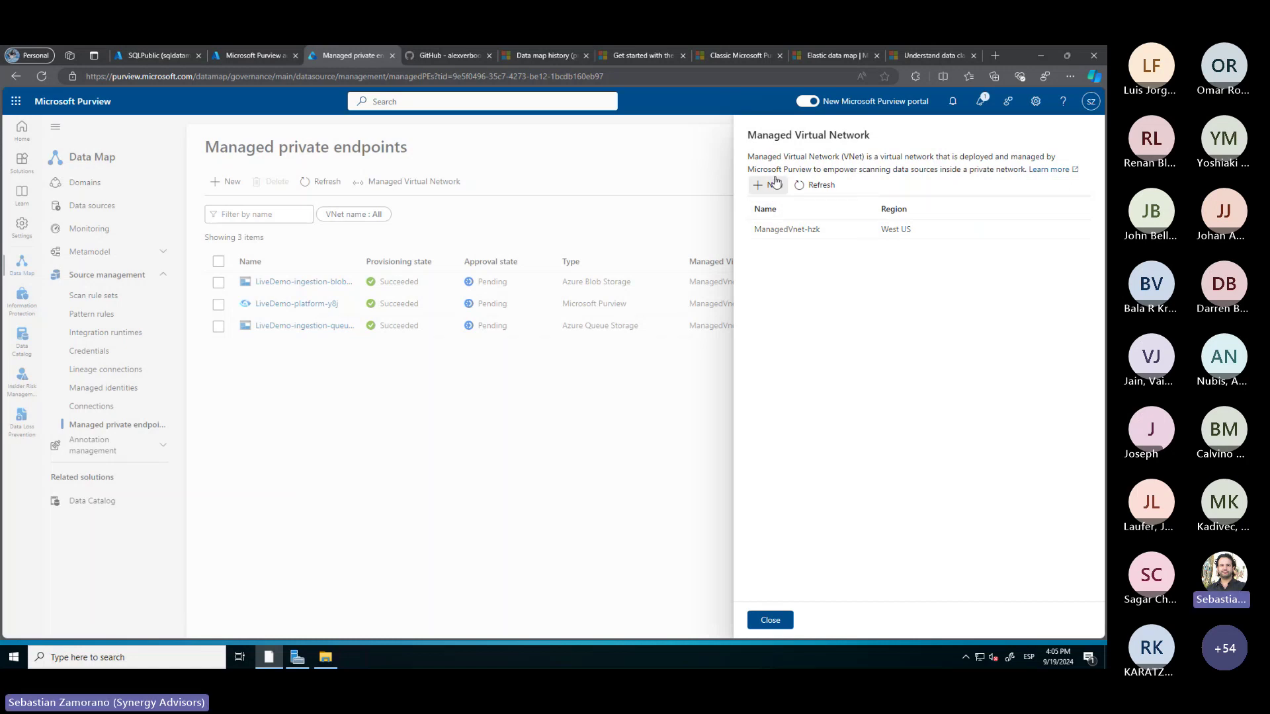
drag(839, 215, 747, 213)
text(Cl)
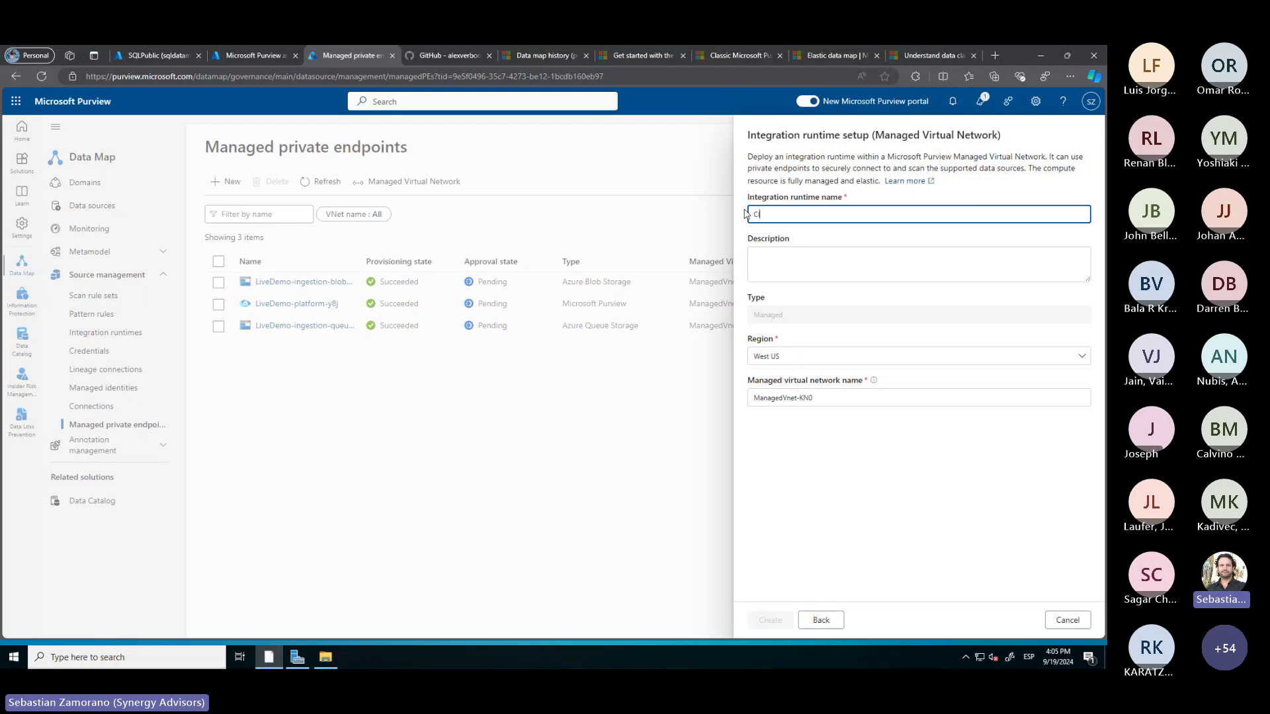
text(oudPrivate)
click(778, 402)
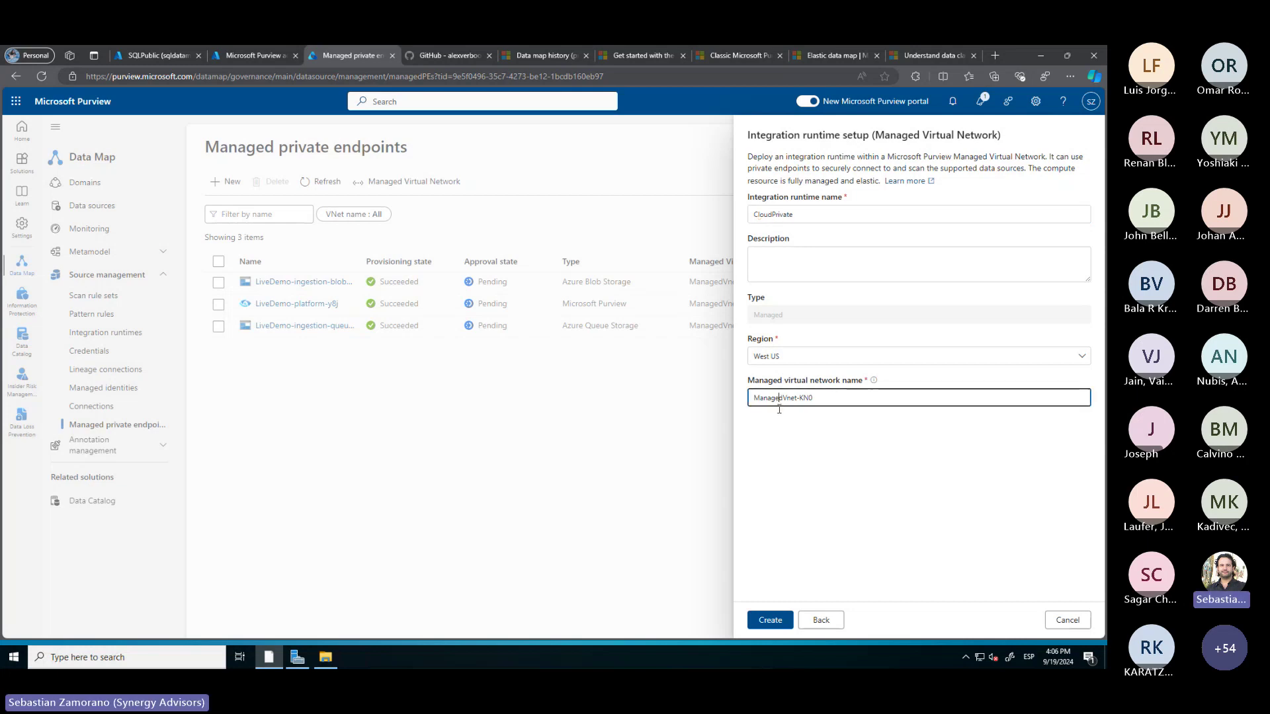
click(767, 621)
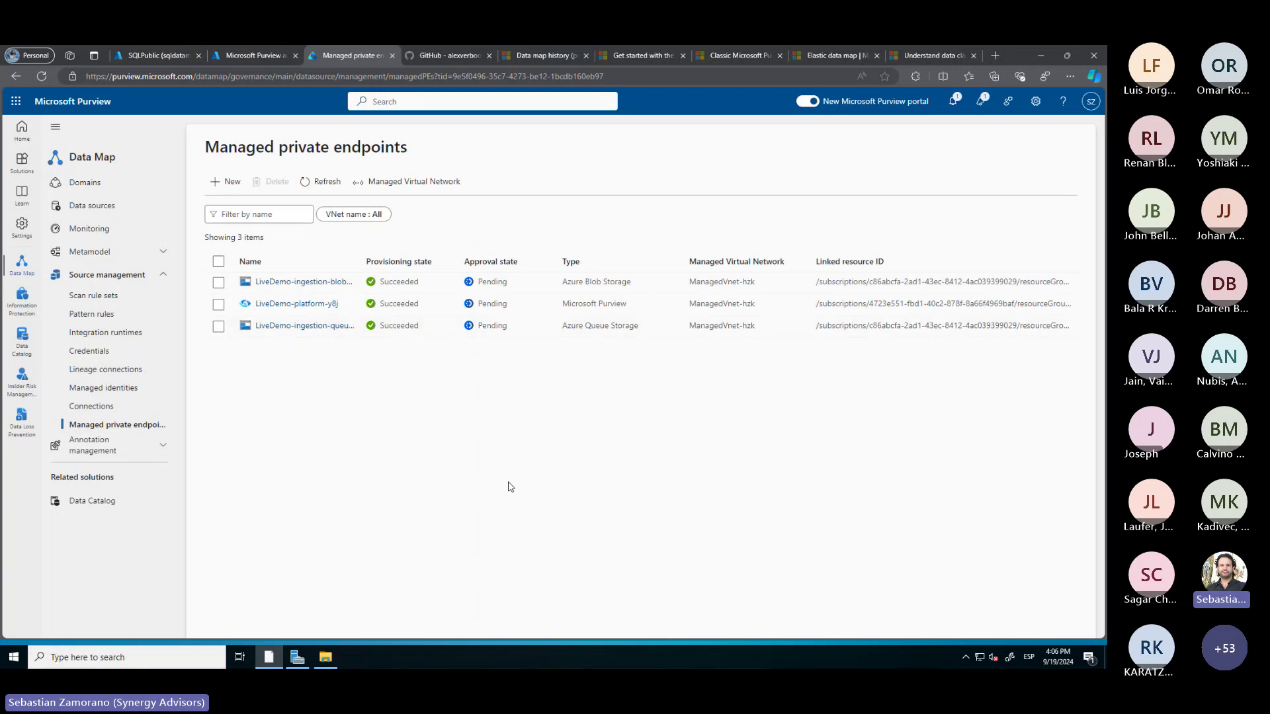
Refresh the managed private endpoints to confirm provisioning, then return to the Data sources map
click(309, 182)
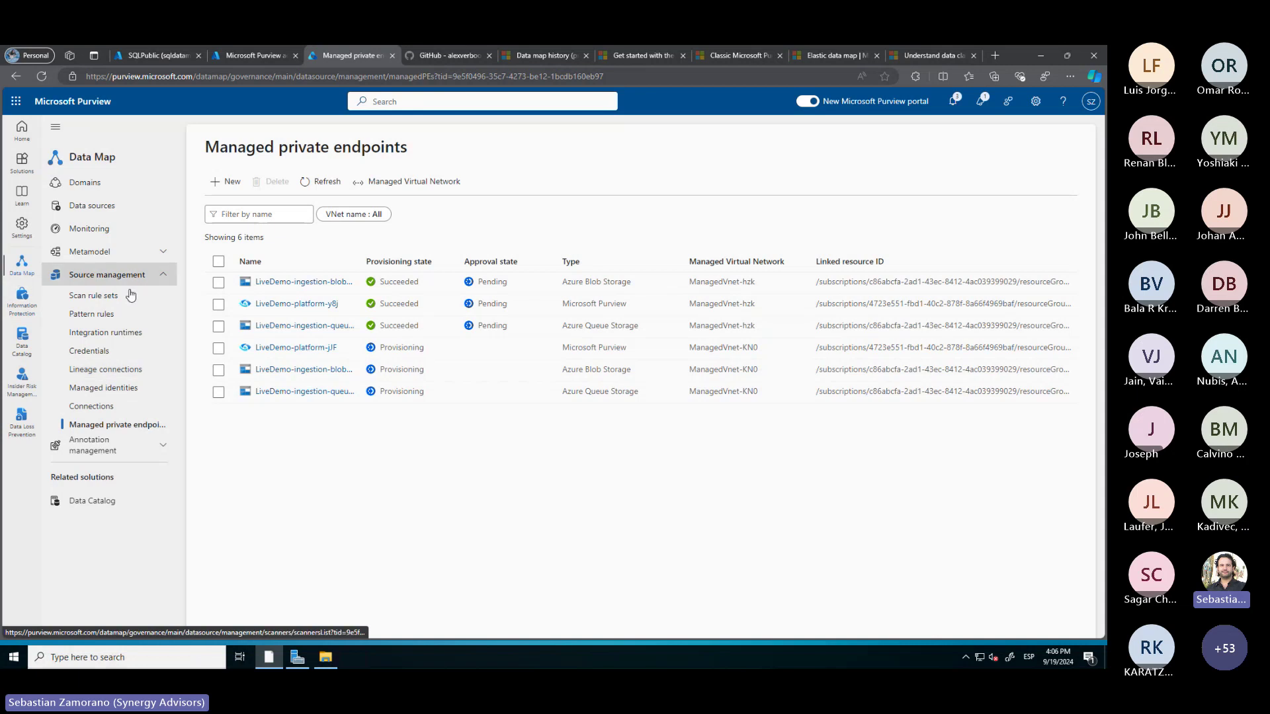
click(124, 220)
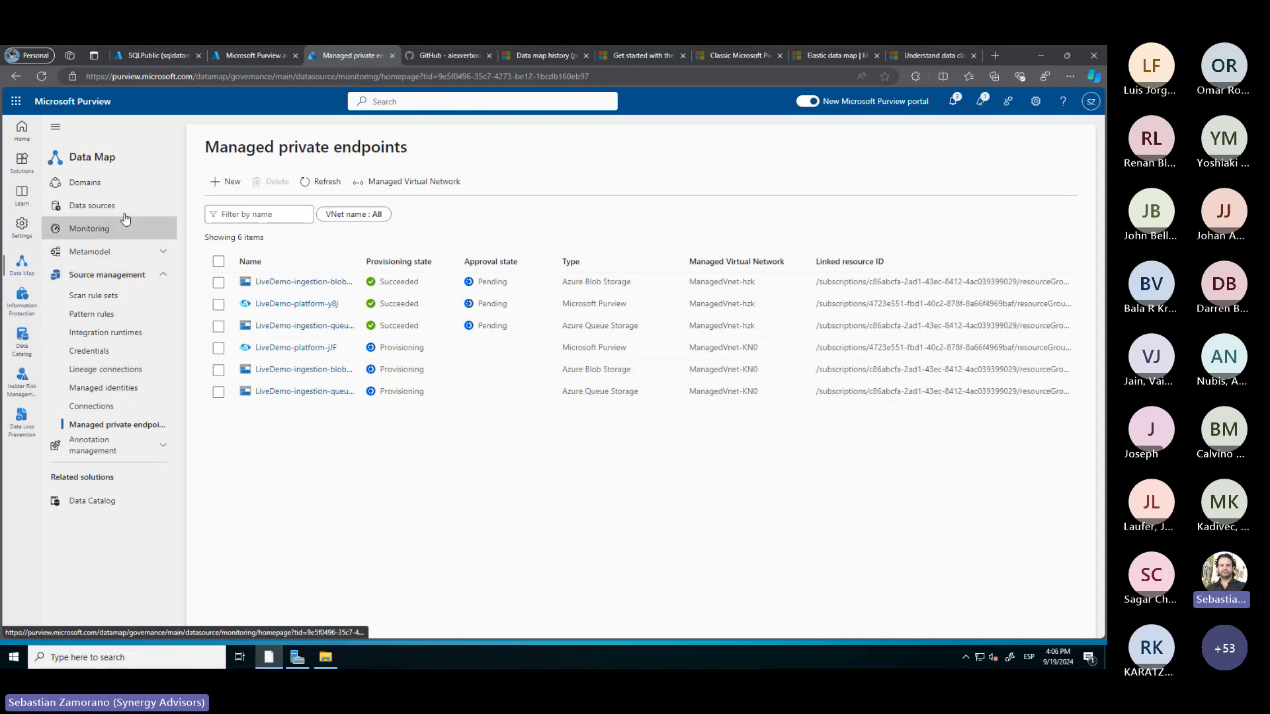
click(125, 215)
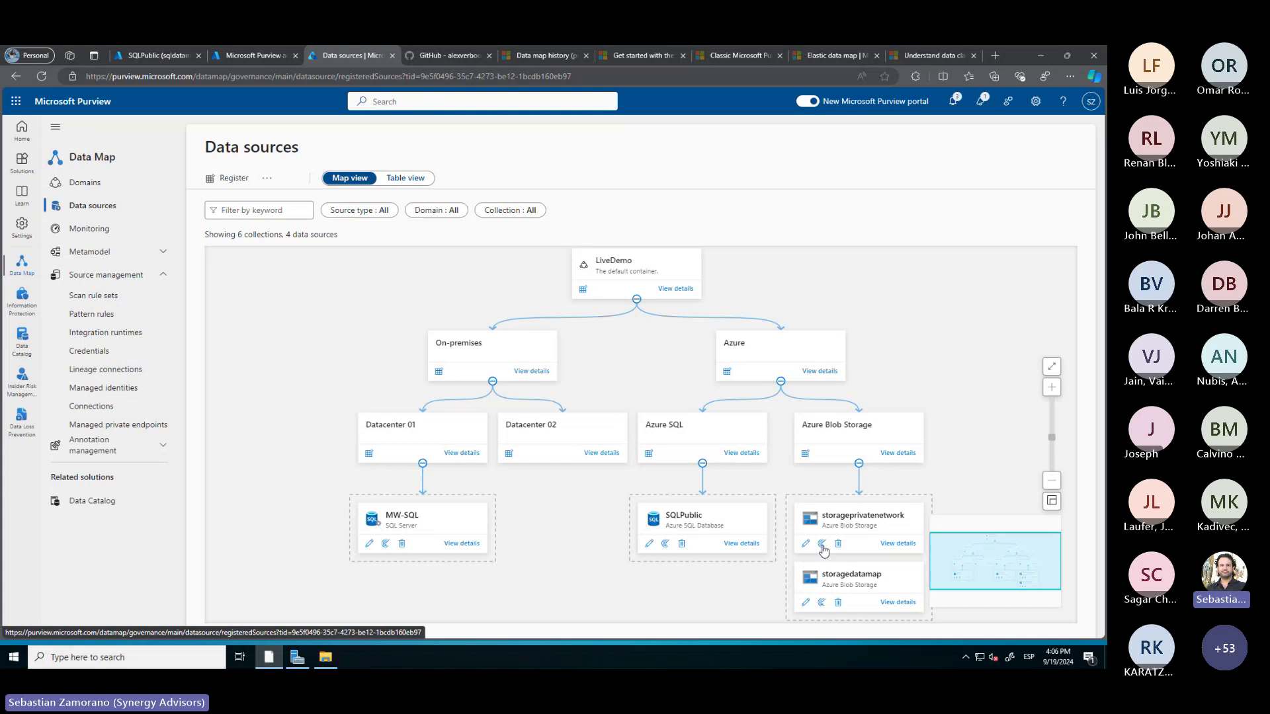
Begin a storageprivatenetwork scan named Scan-storageprivatenetwork using the PrivateEndpoints managed VNet runtime
click(822, 544)
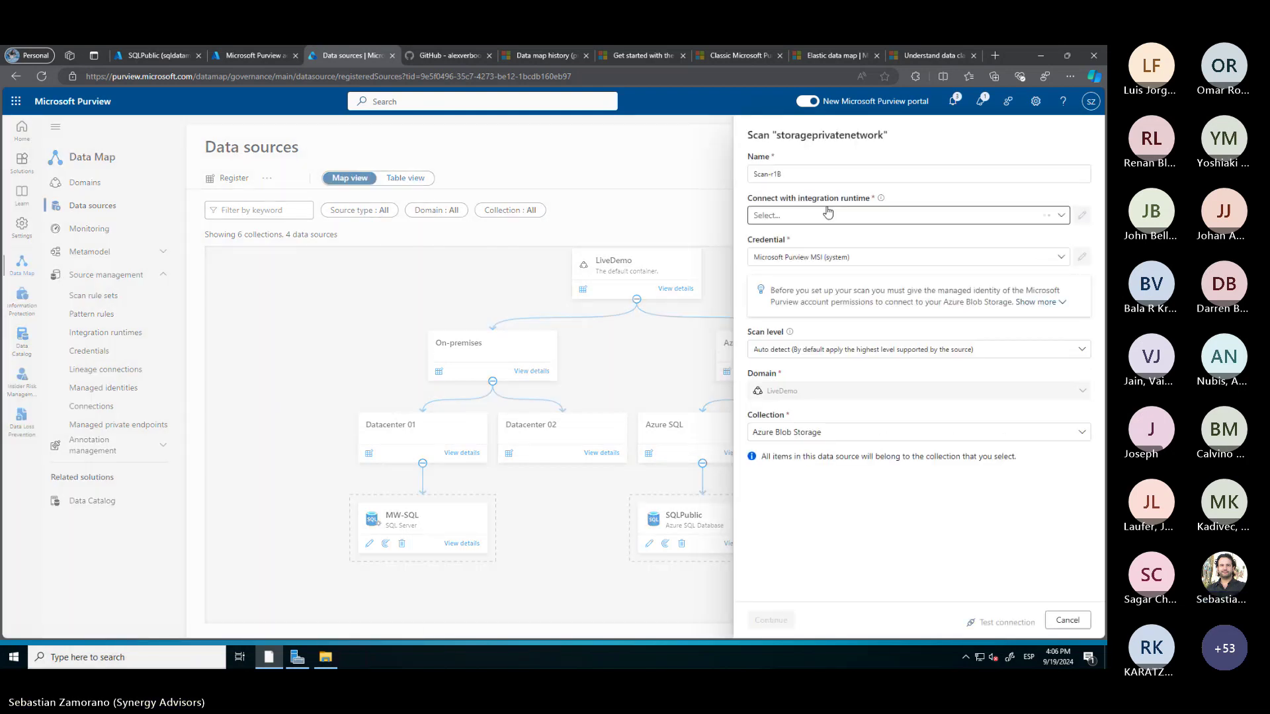
click(827, 215)
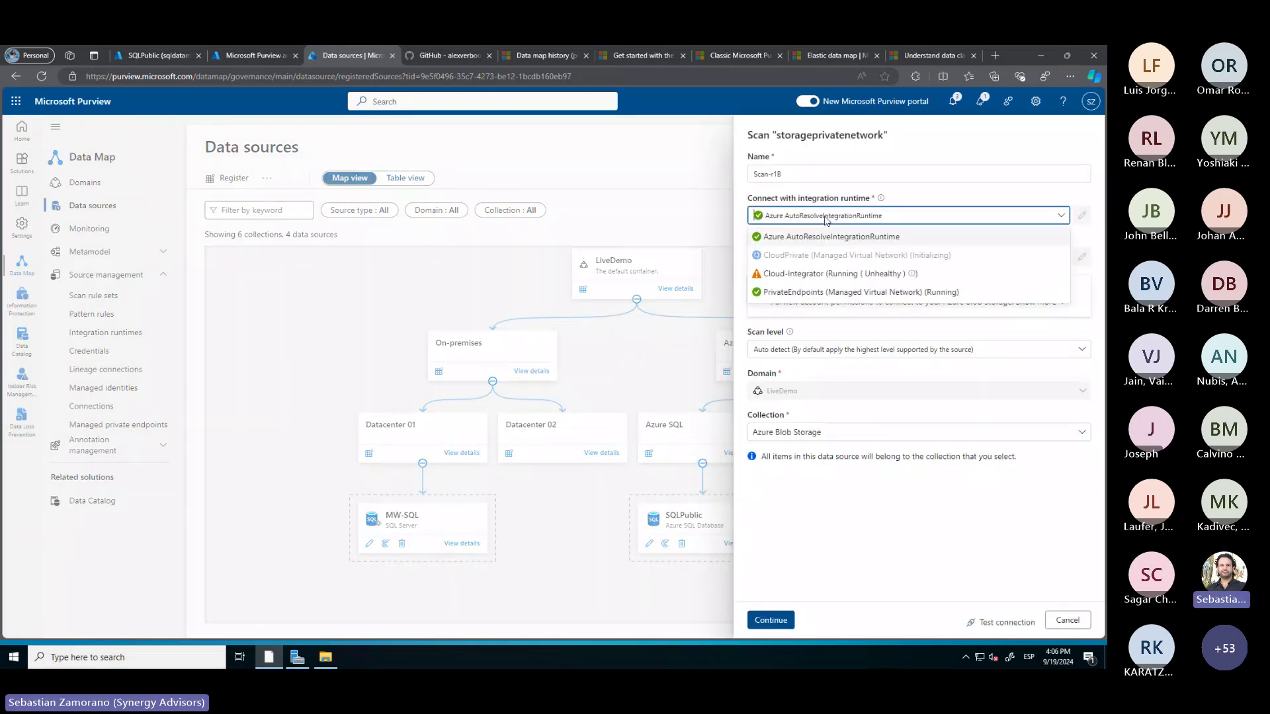
click(827, 293)
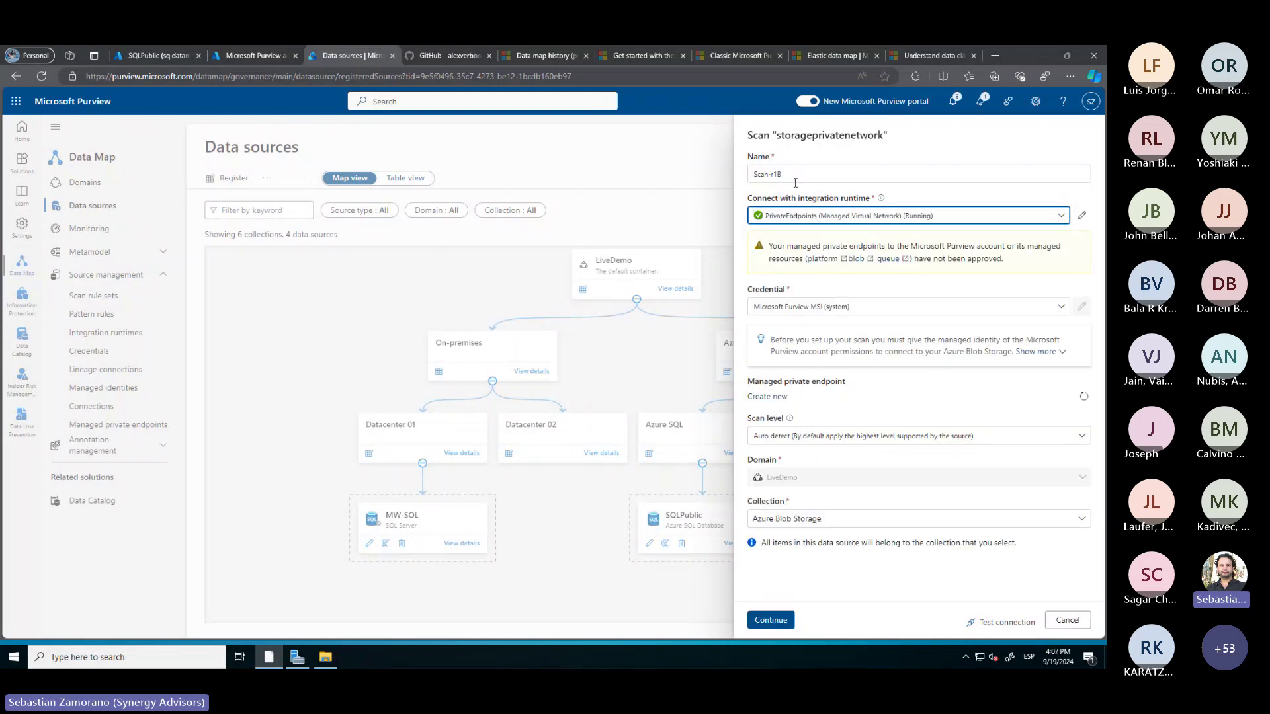
drag(882, 131, 782, 133)
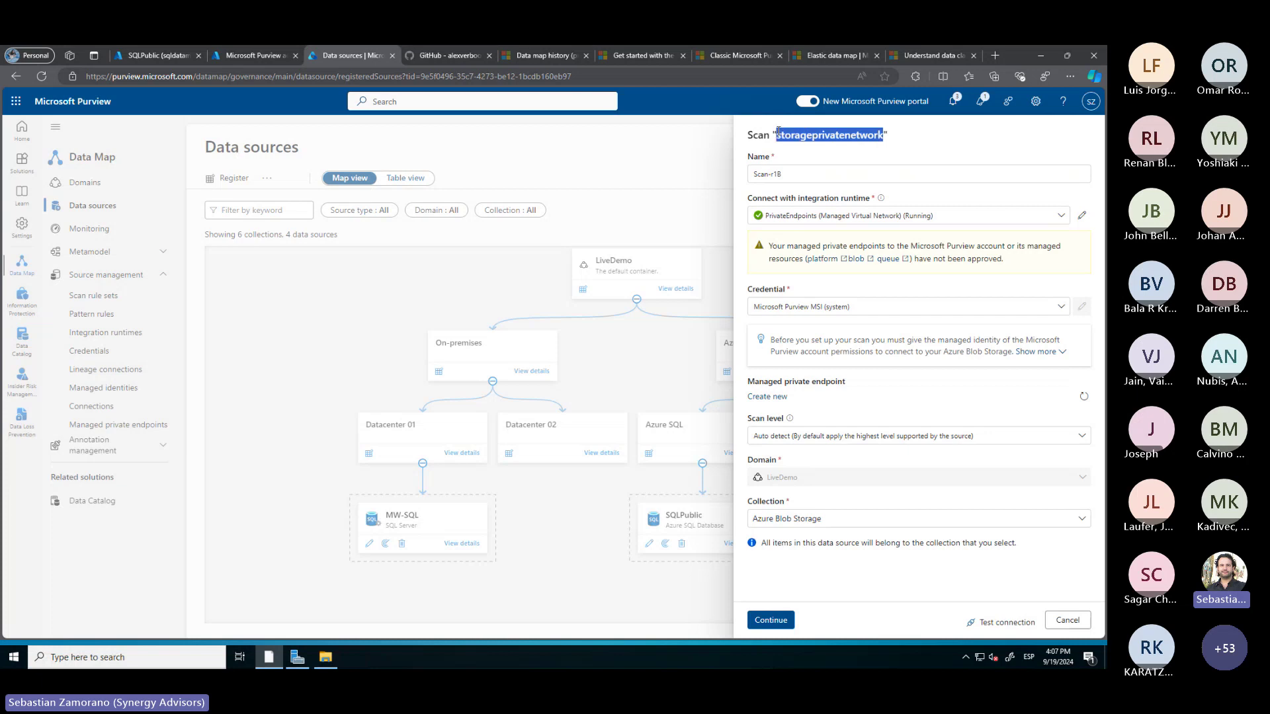
click(807, 176)
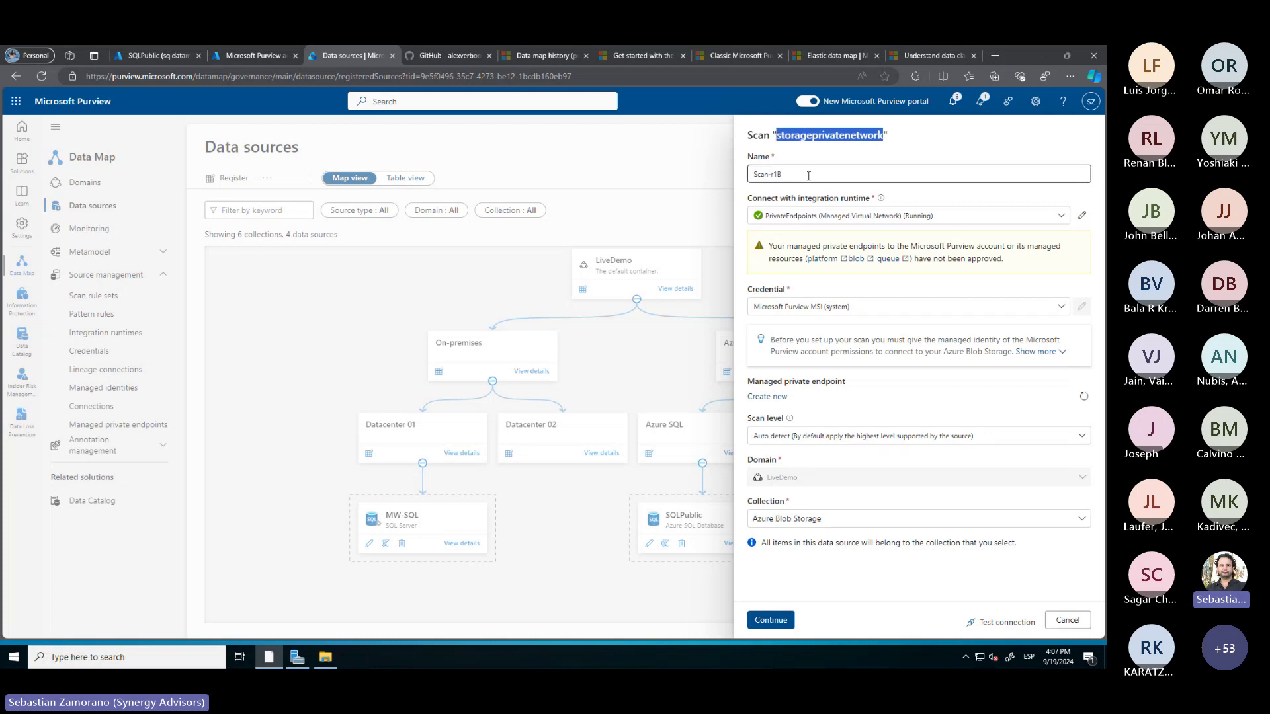
key(BackSpace)
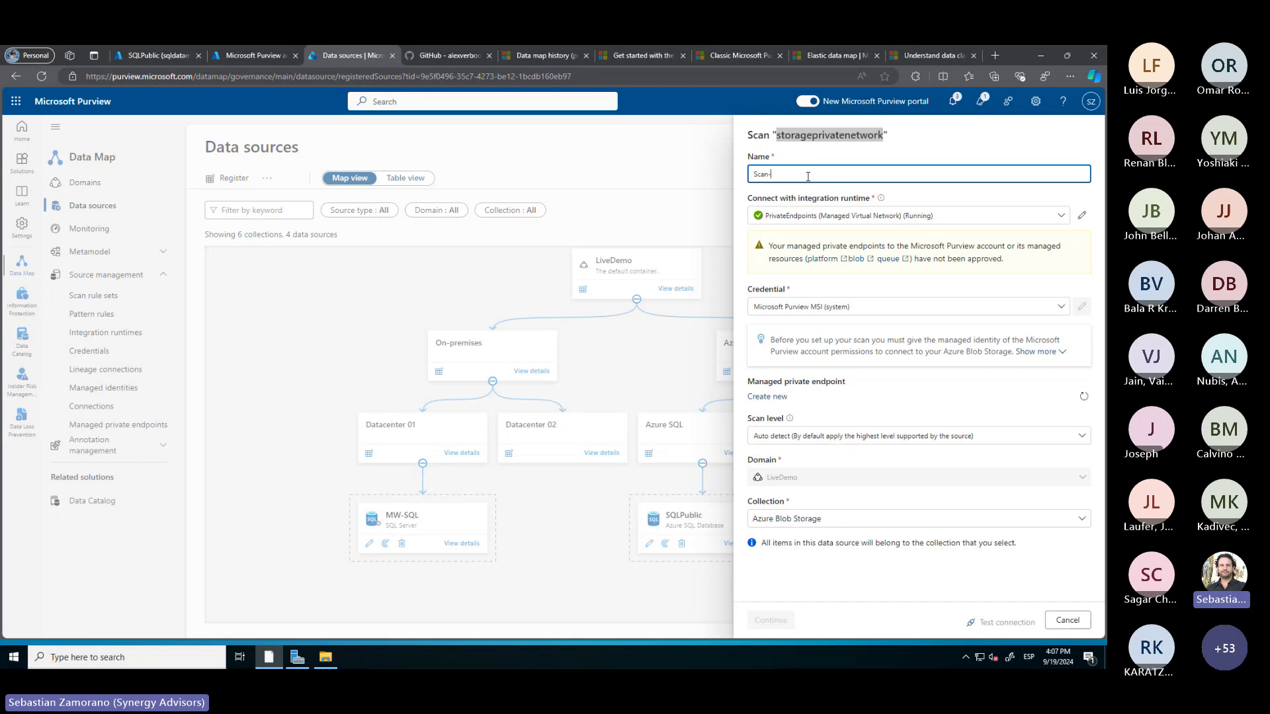
text(storageprivatenetwork)
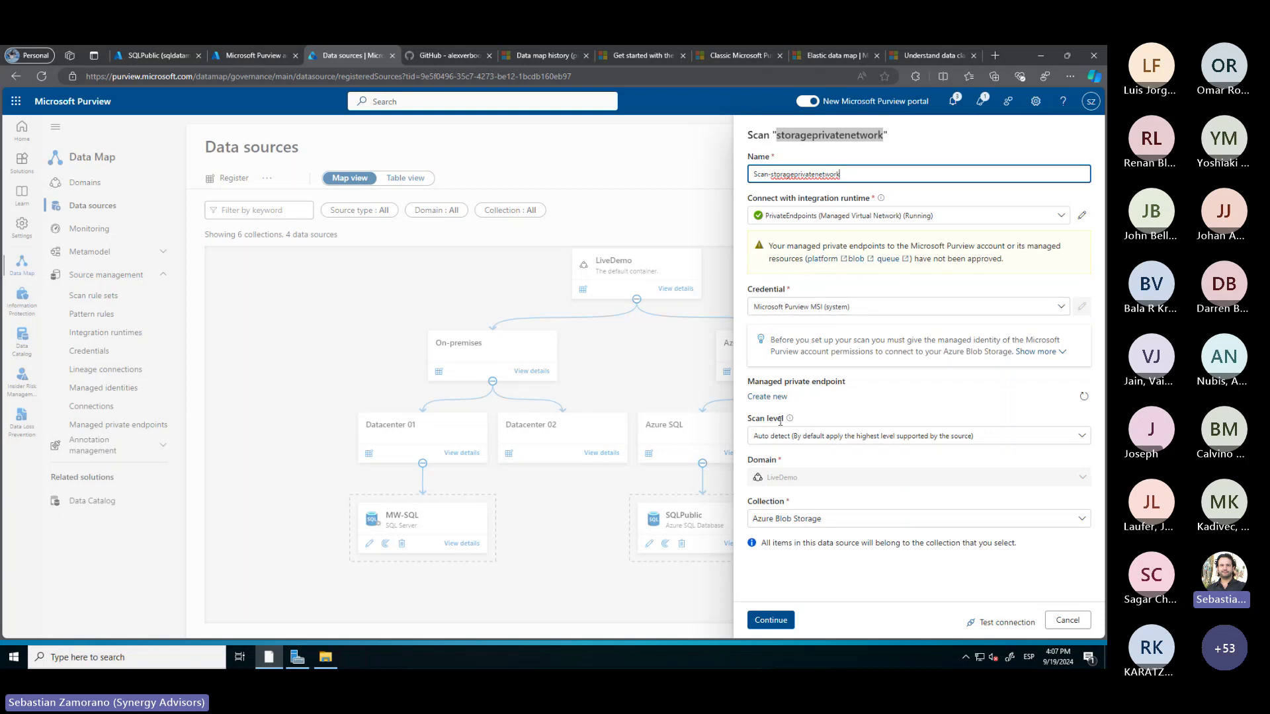
Keep Auto detect scan level, test the storage connection, then cancel the scan setup
click(857, 436)
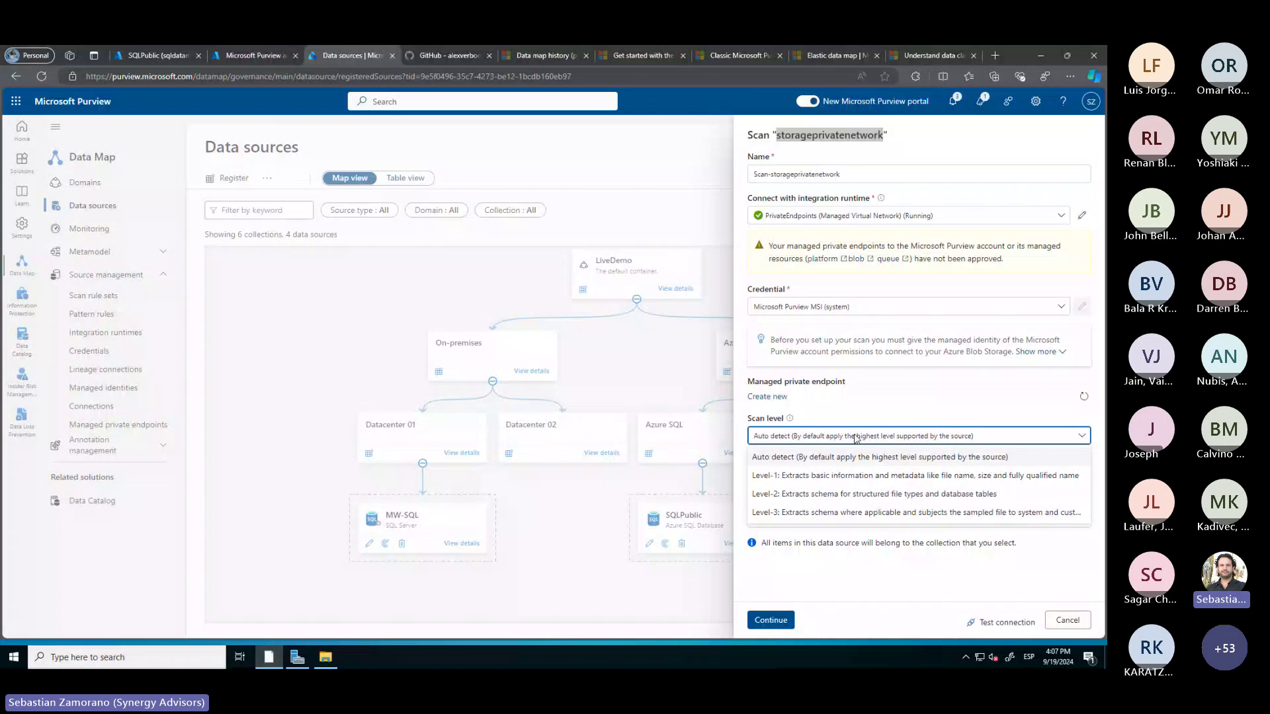
click(857, 436)
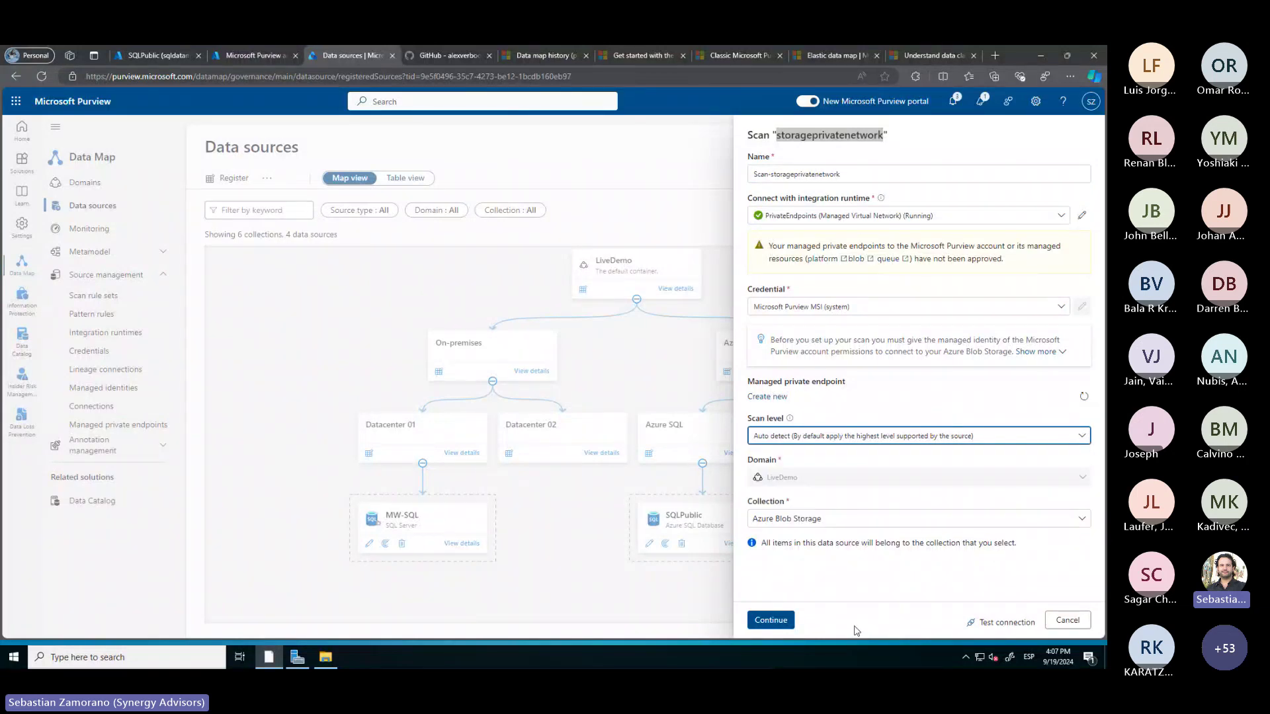
click(1000, 626)
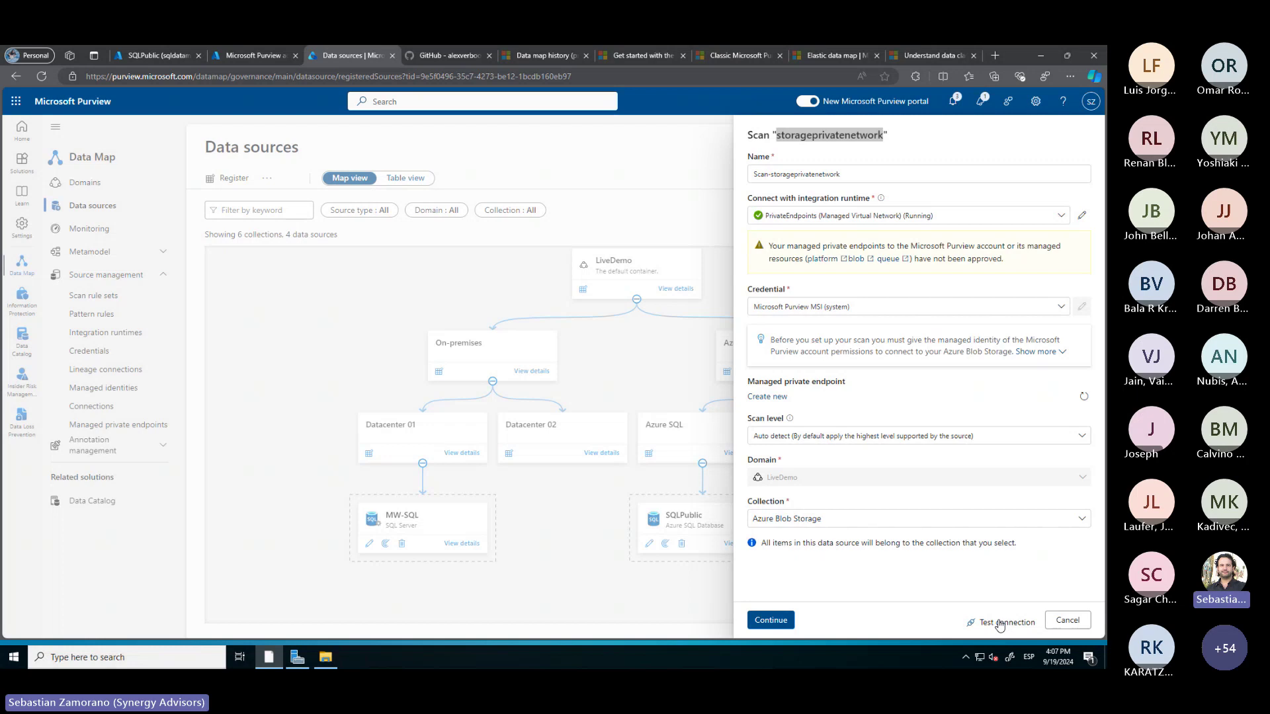
click(1000, 625)
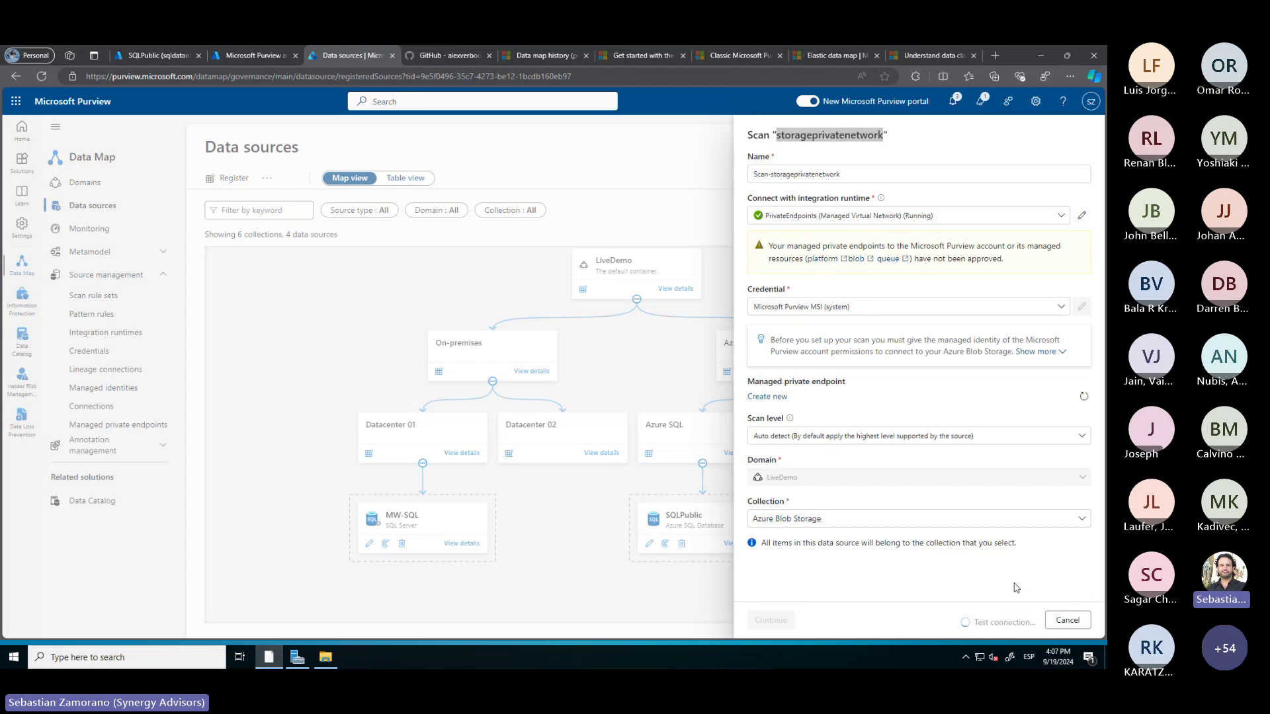
click(1067, 620)
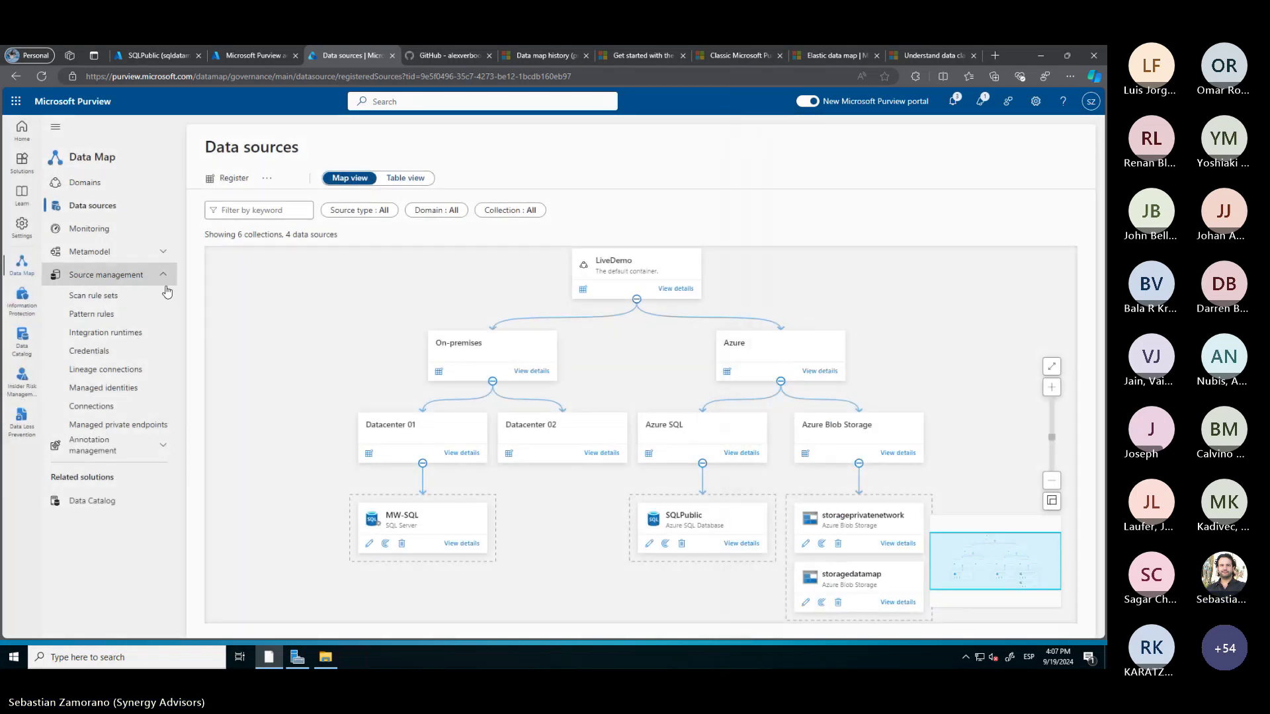
Begin a new Azure Blob Storage managed private endpoint and trim its default name
click(102, 426)
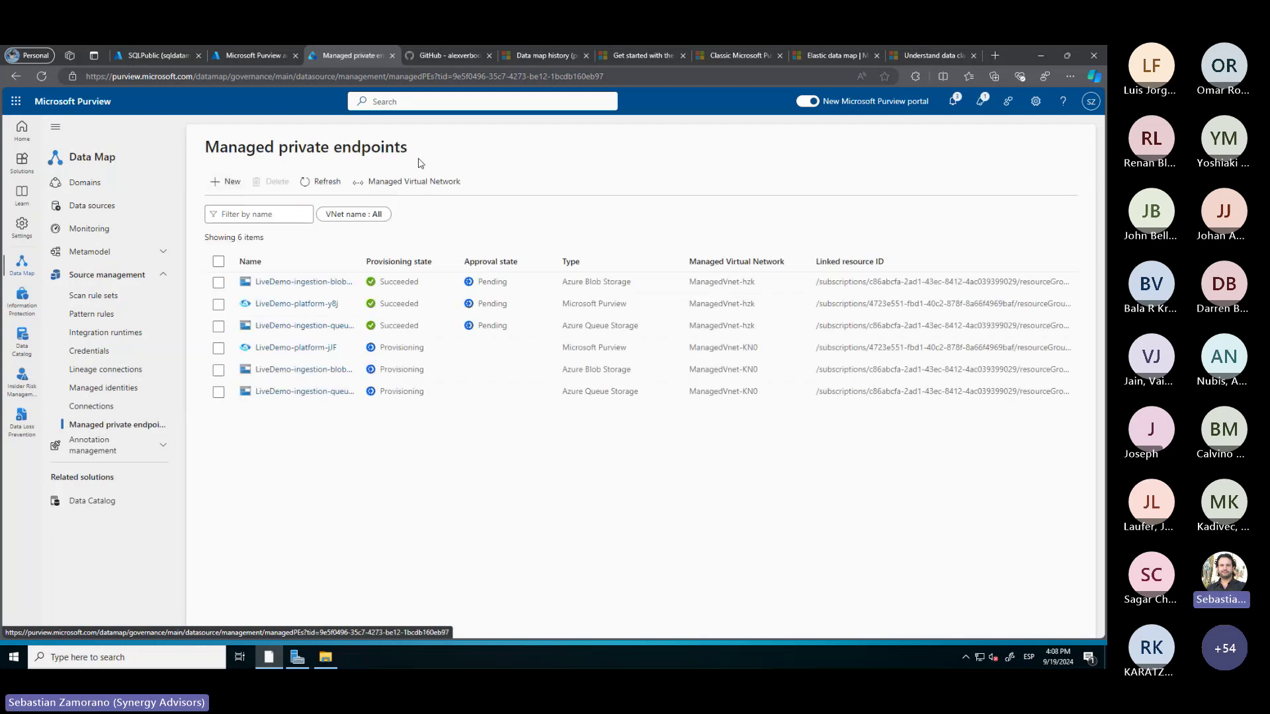
click(228, 184)
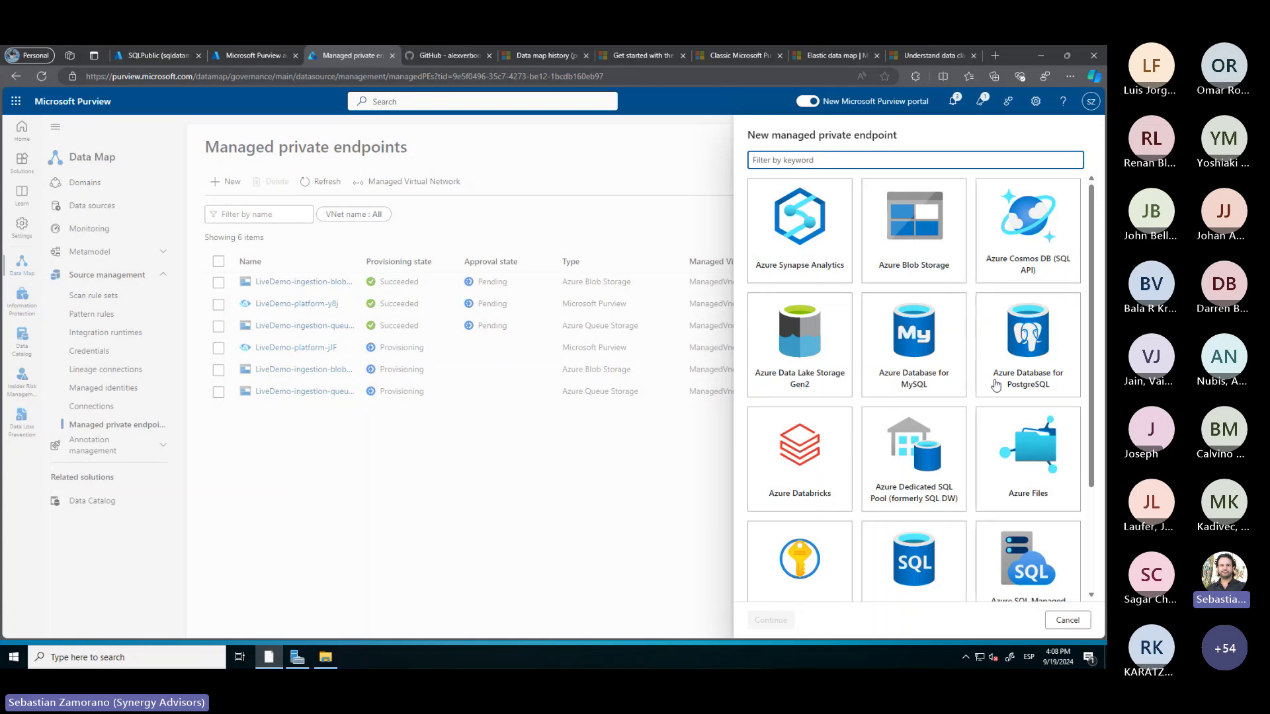
click(932, 225)
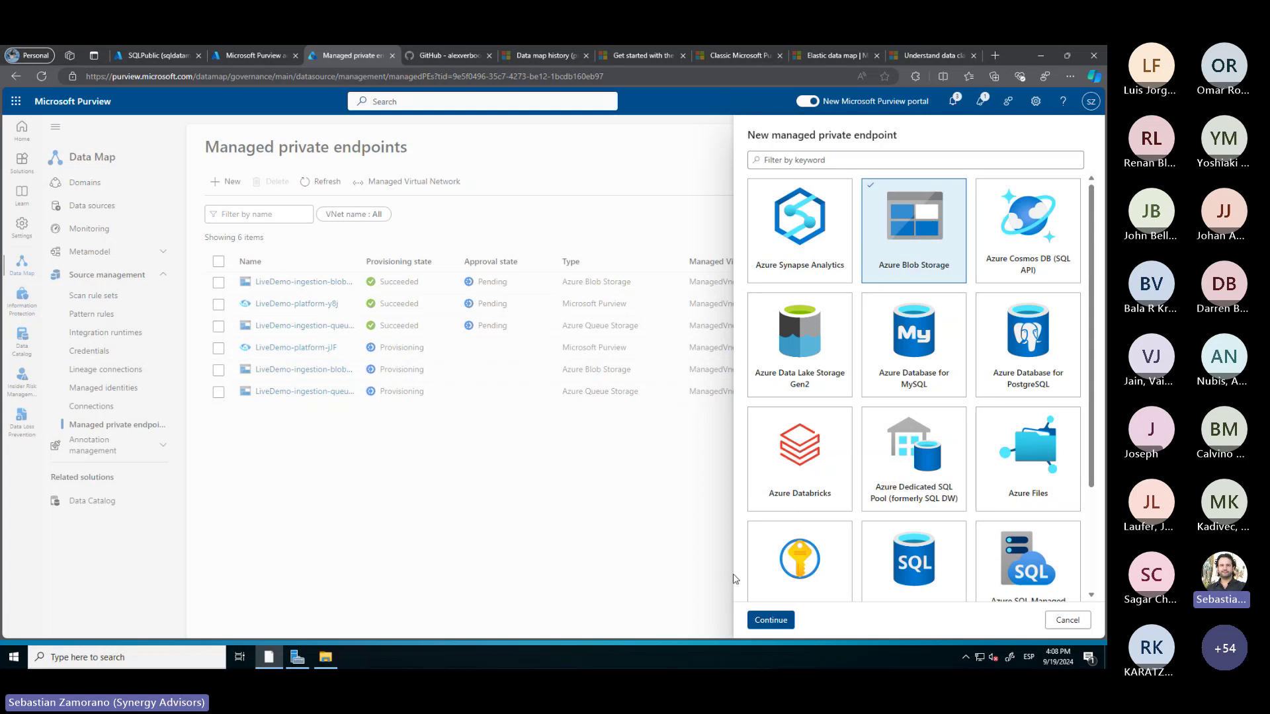
click(767, 620)
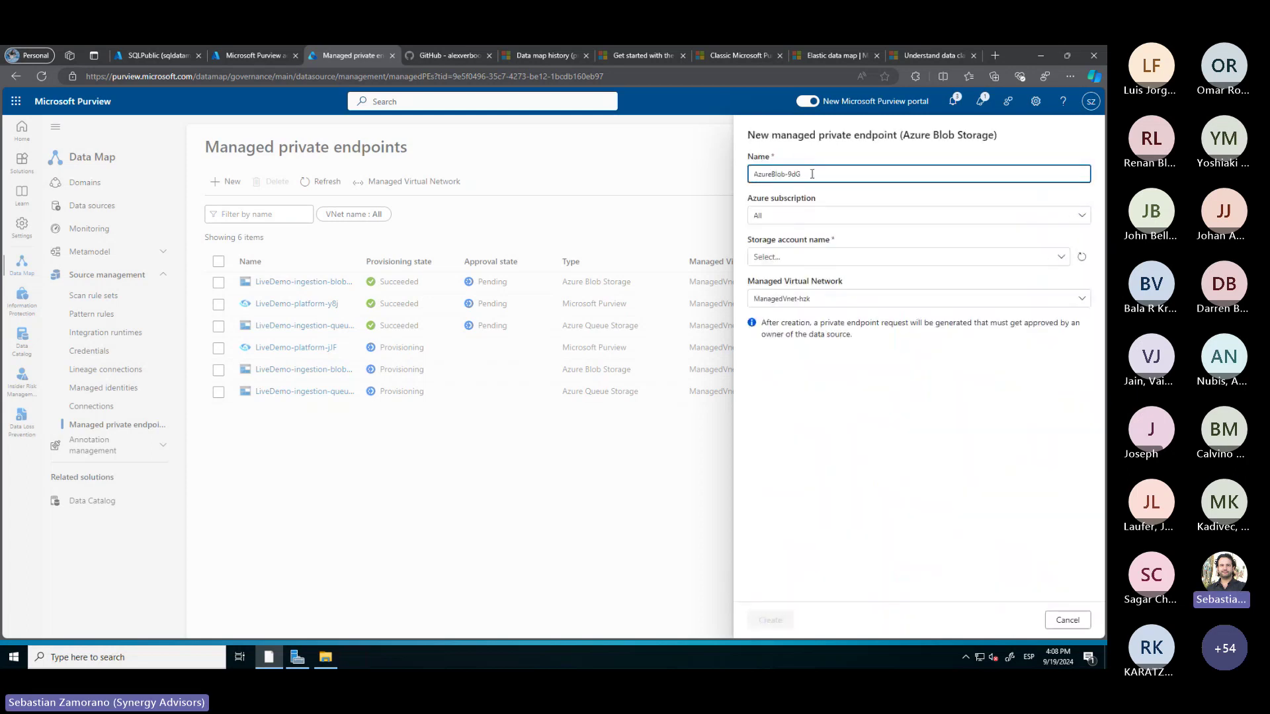
key(BackSpace)
Copy the storageprivatenetwork name from the Azure portal's Storage accounts list, discarding unsaved query edits
click(161, 50)
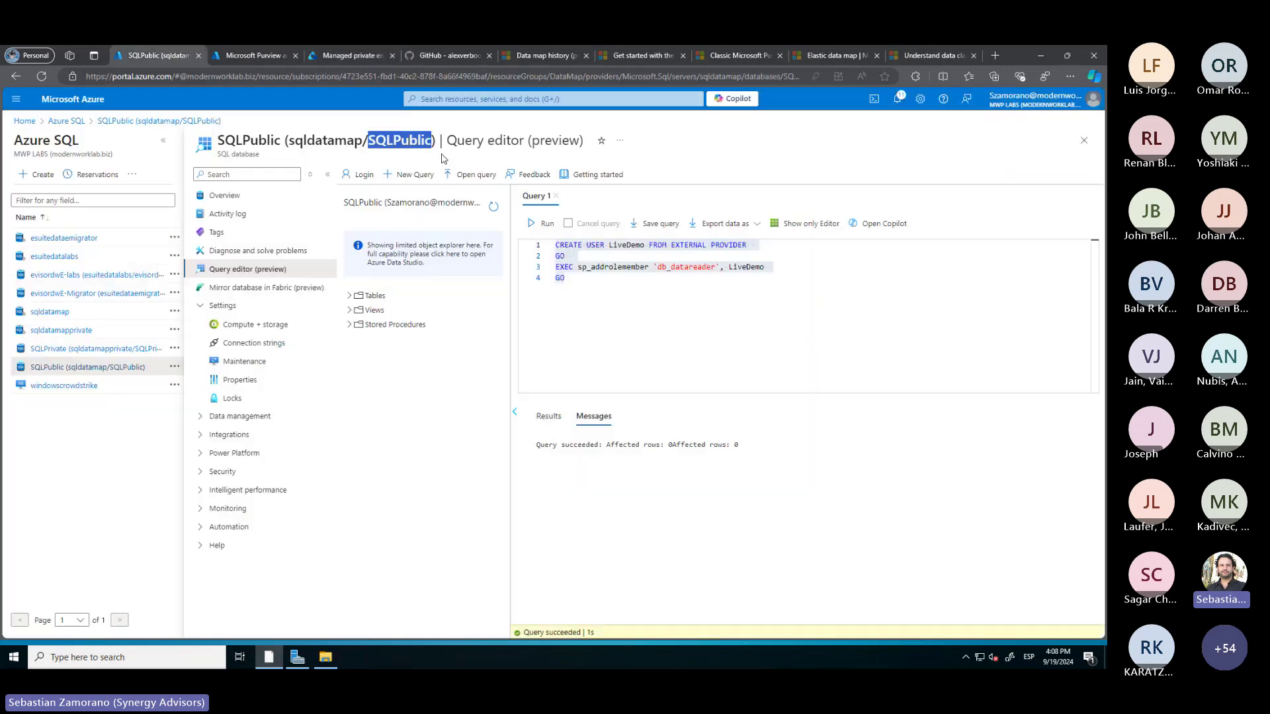
click(461, 98)
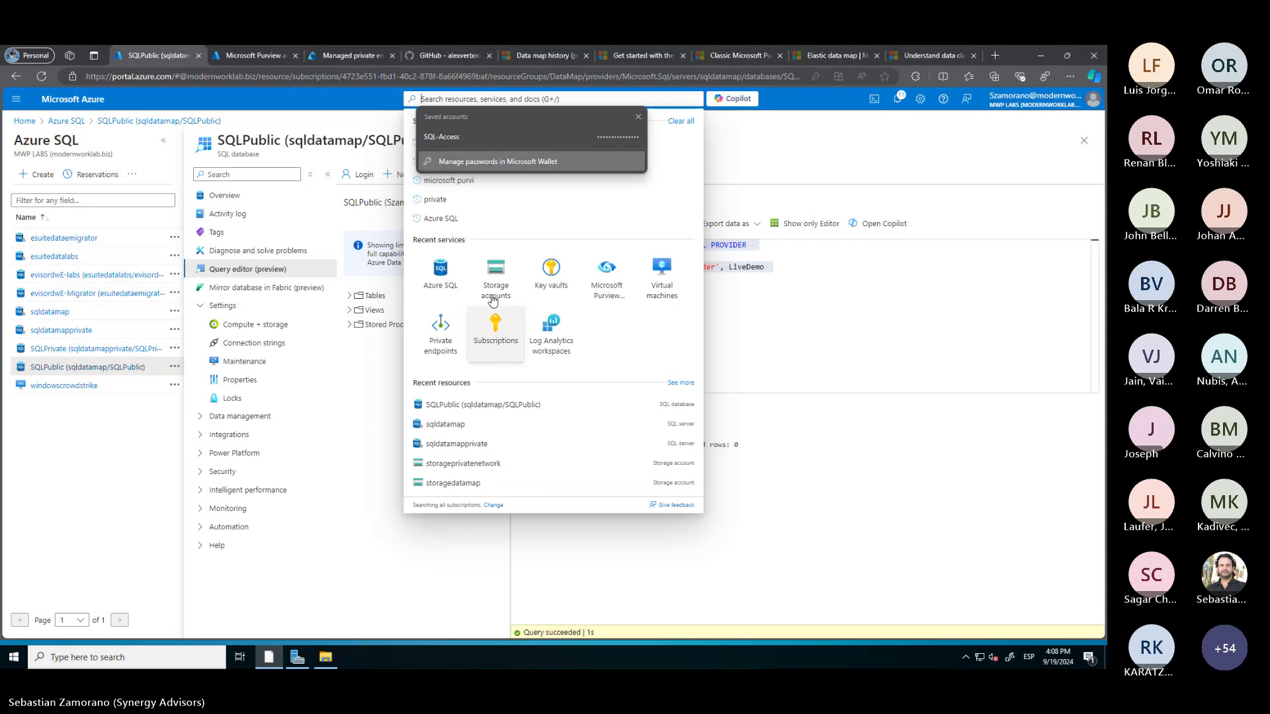
click(513, 287)
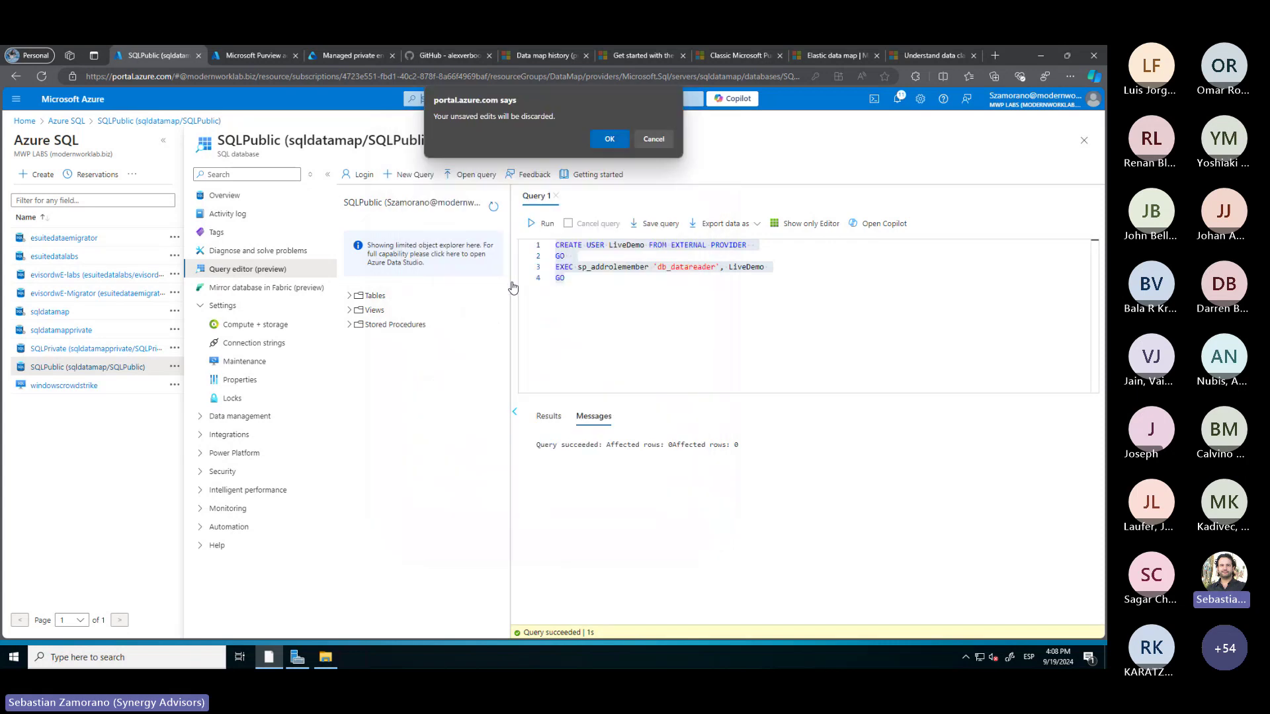
click(607, 138)
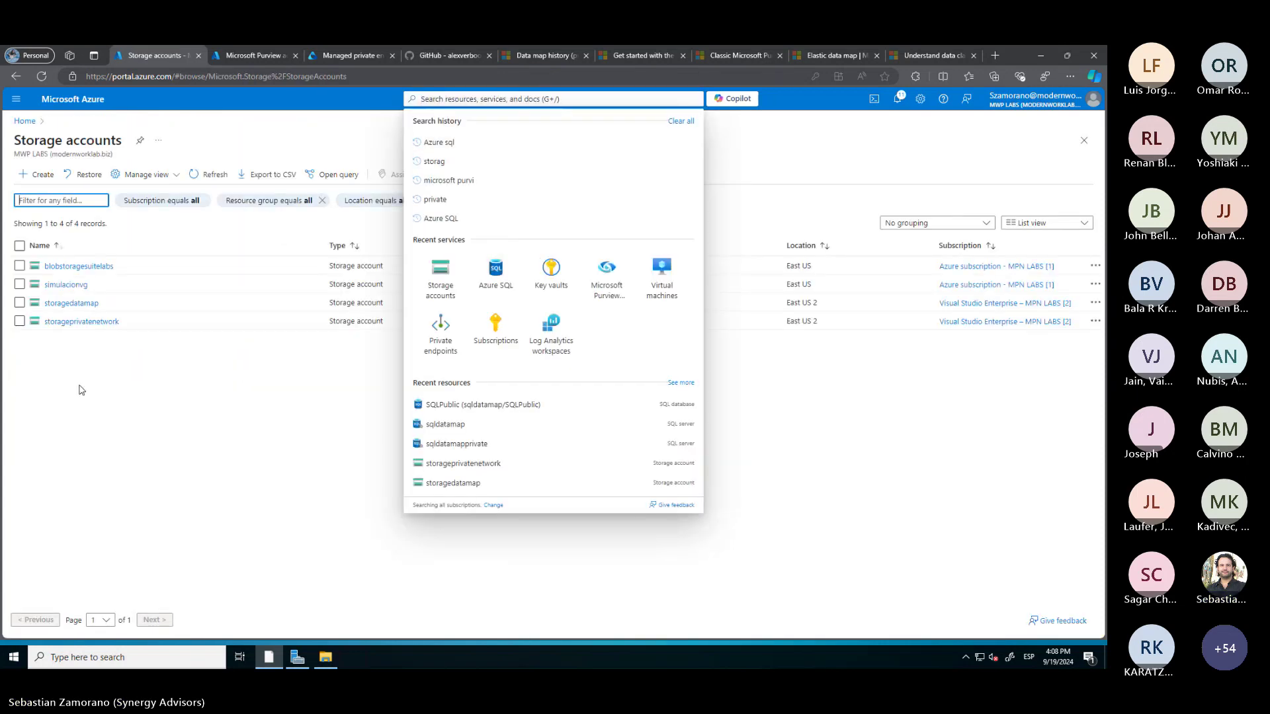
drag(119, 322, 42, 331)
key(ctrl+c)
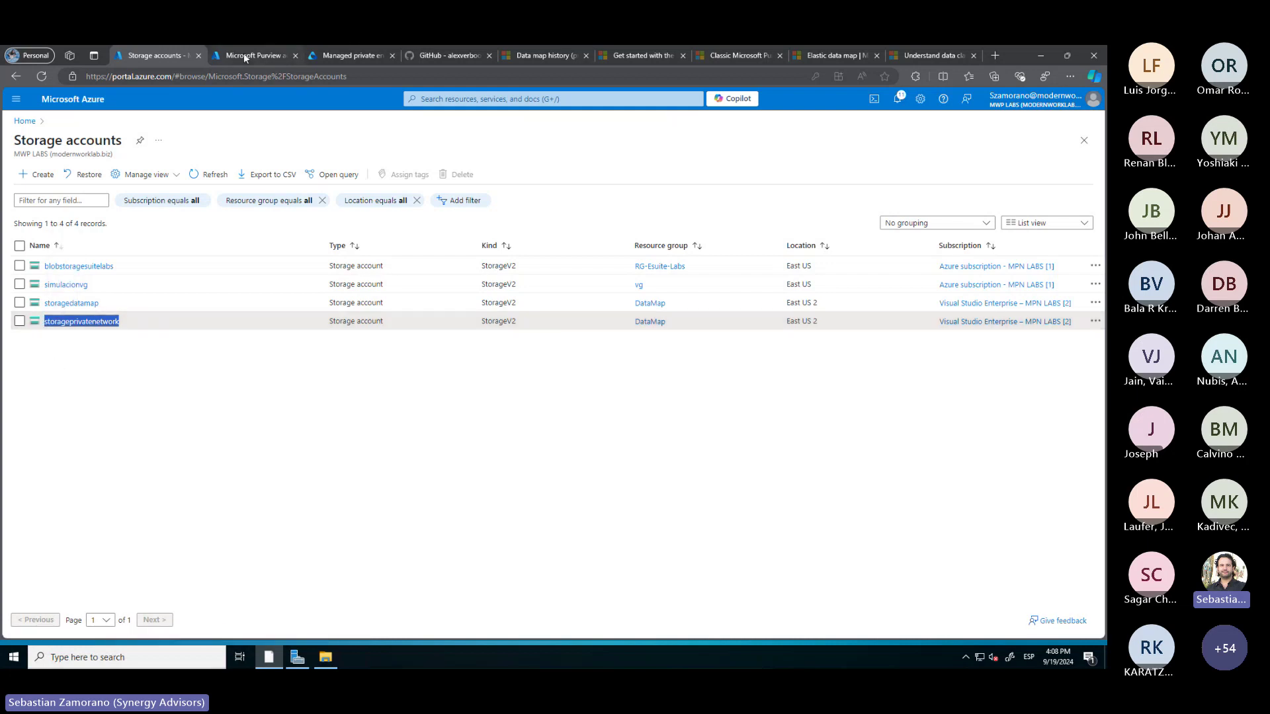
click(362, 57)
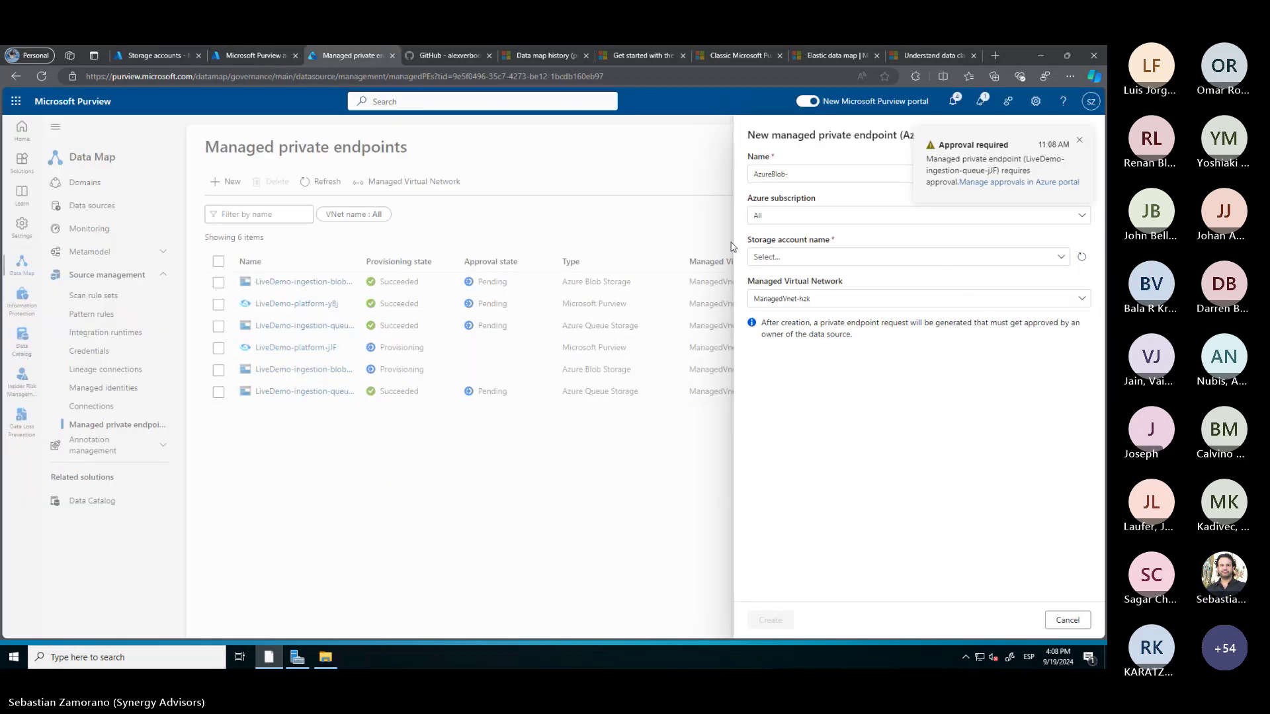
Name the endpoint AzureBlob-storageprivatenetwork, target storageprivatenetwork on ManagedVnet-hzk, and create it
click(817, 168)
key(ctrl+v)
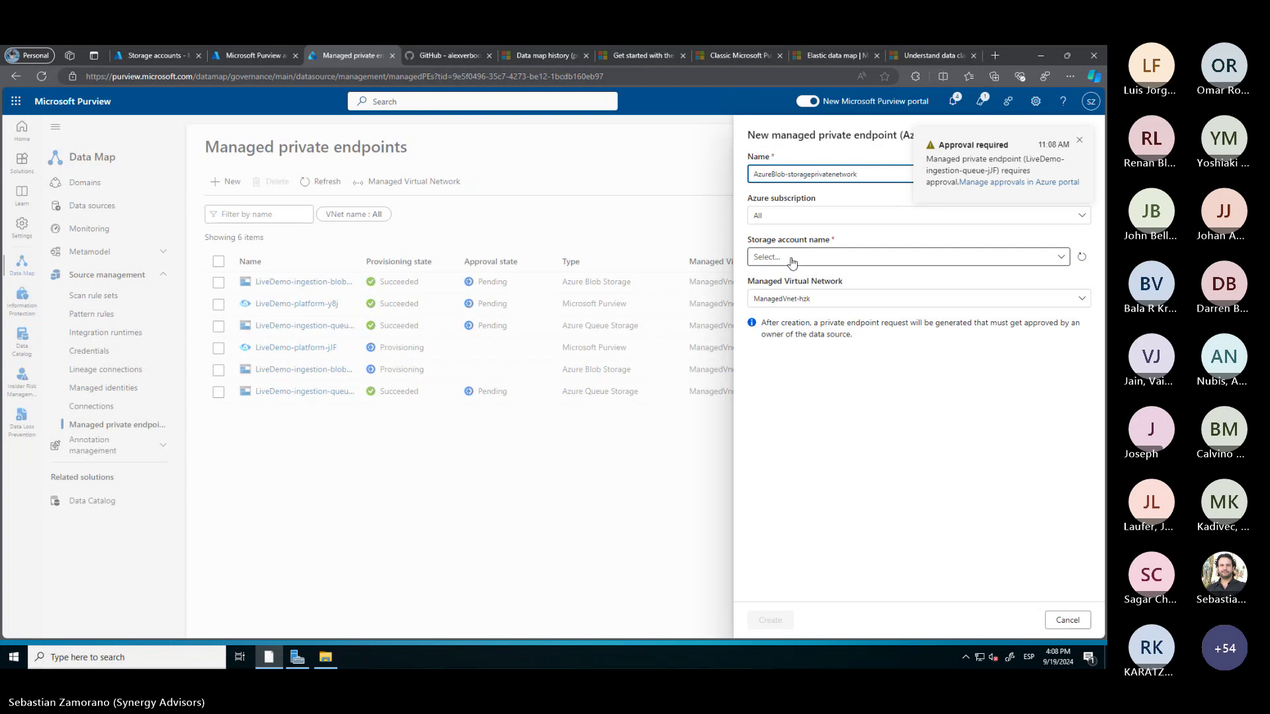
click(793, 263)
click(786, 334)
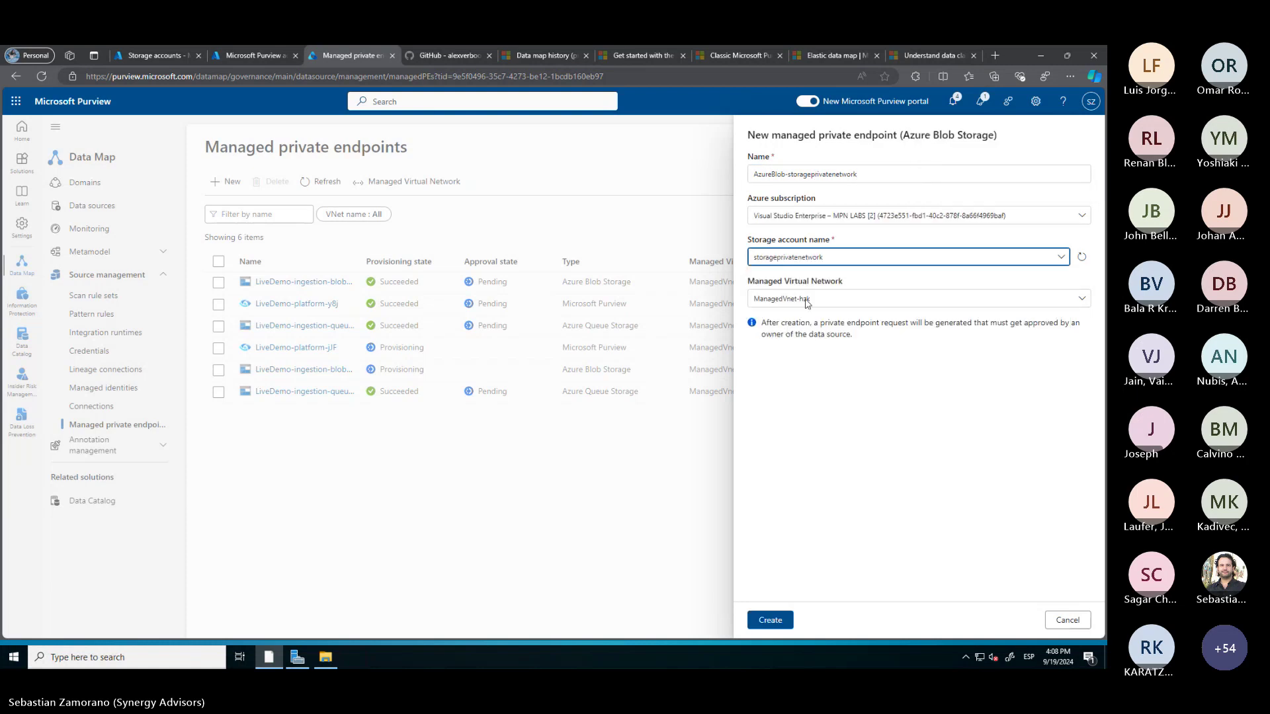
click(837, 297)
click(837, 297)
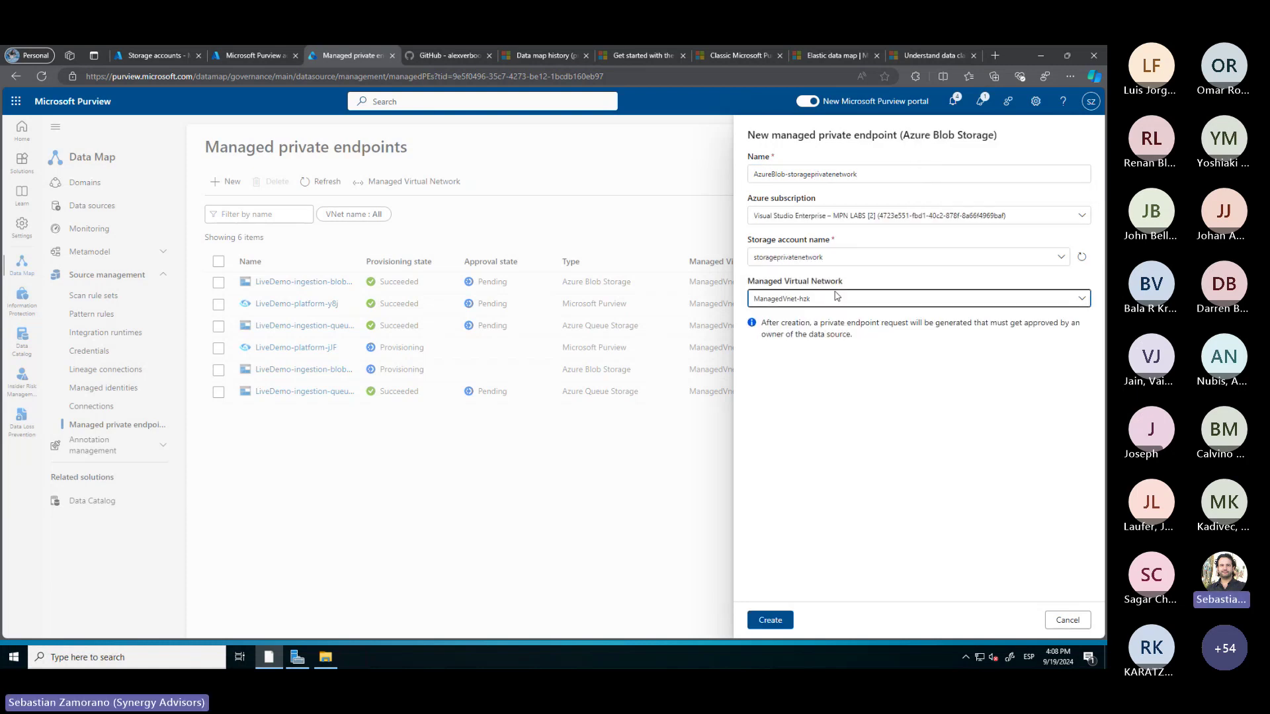
click(767, 620)
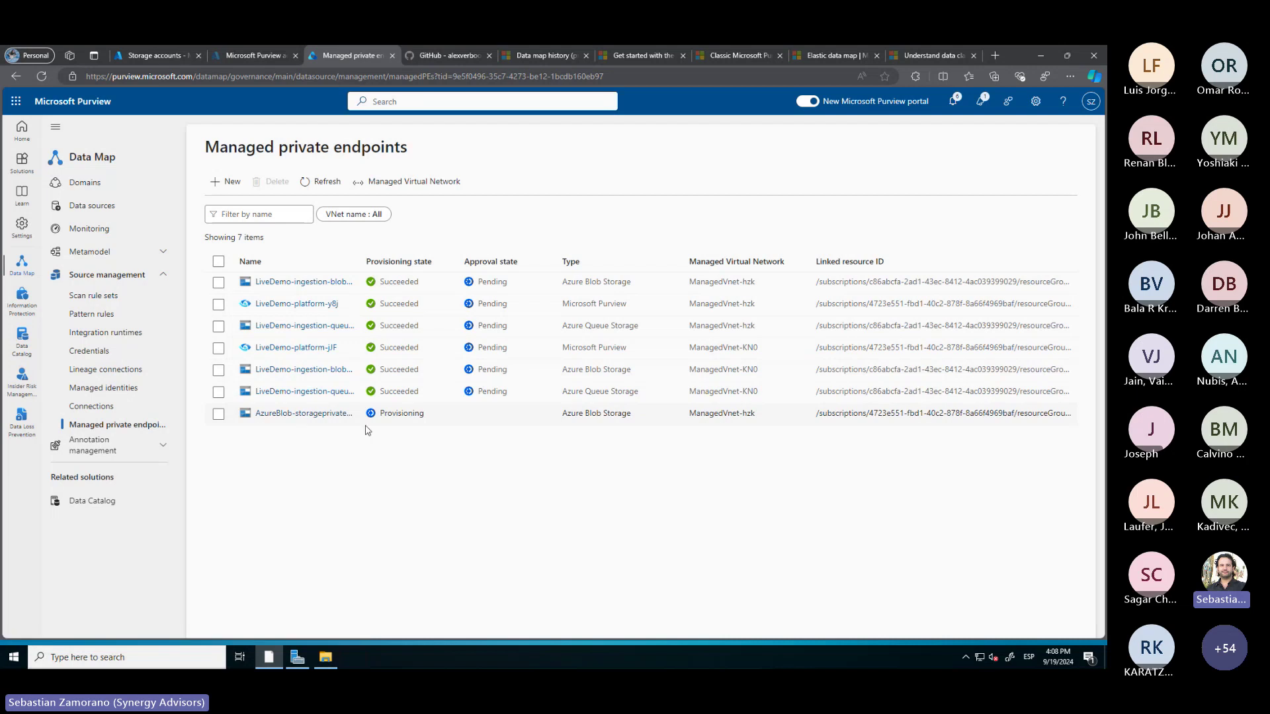
Refresh the endpoint list and begin a new Azure SQL Database managed private endpoint
click(325, 188)
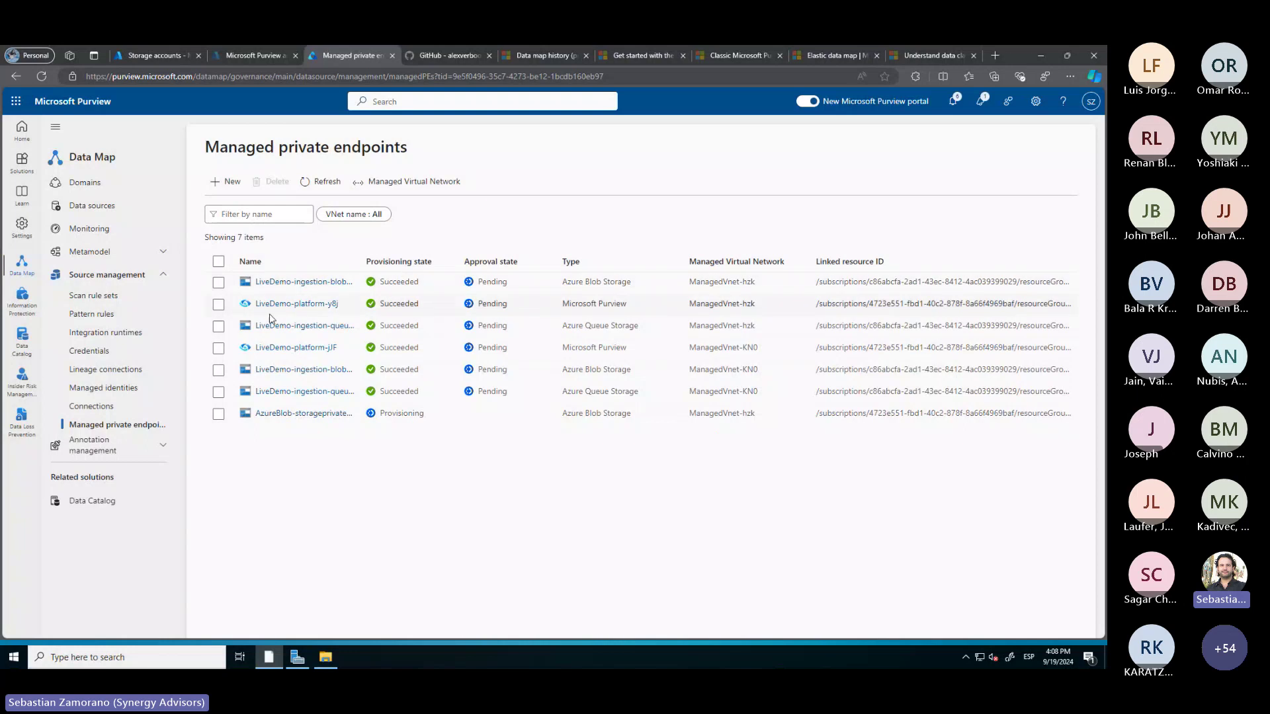
click(232, 184)
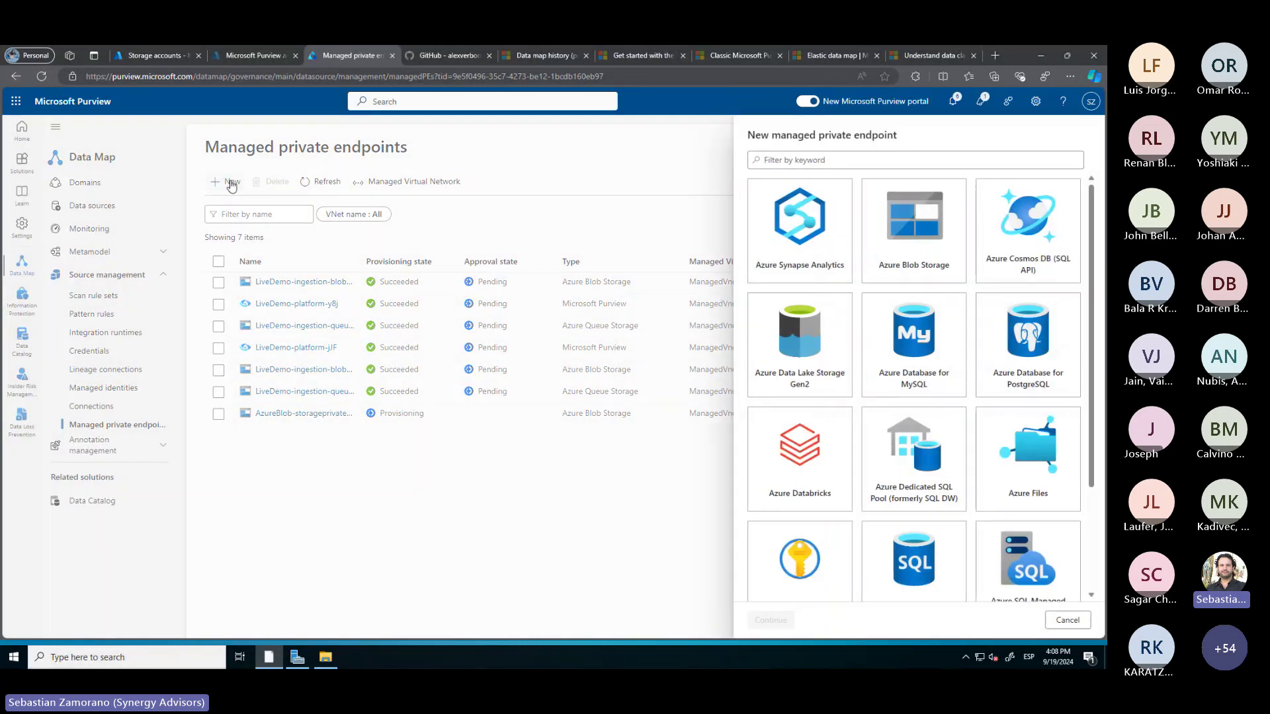
scroll(976, 450, down, 3)
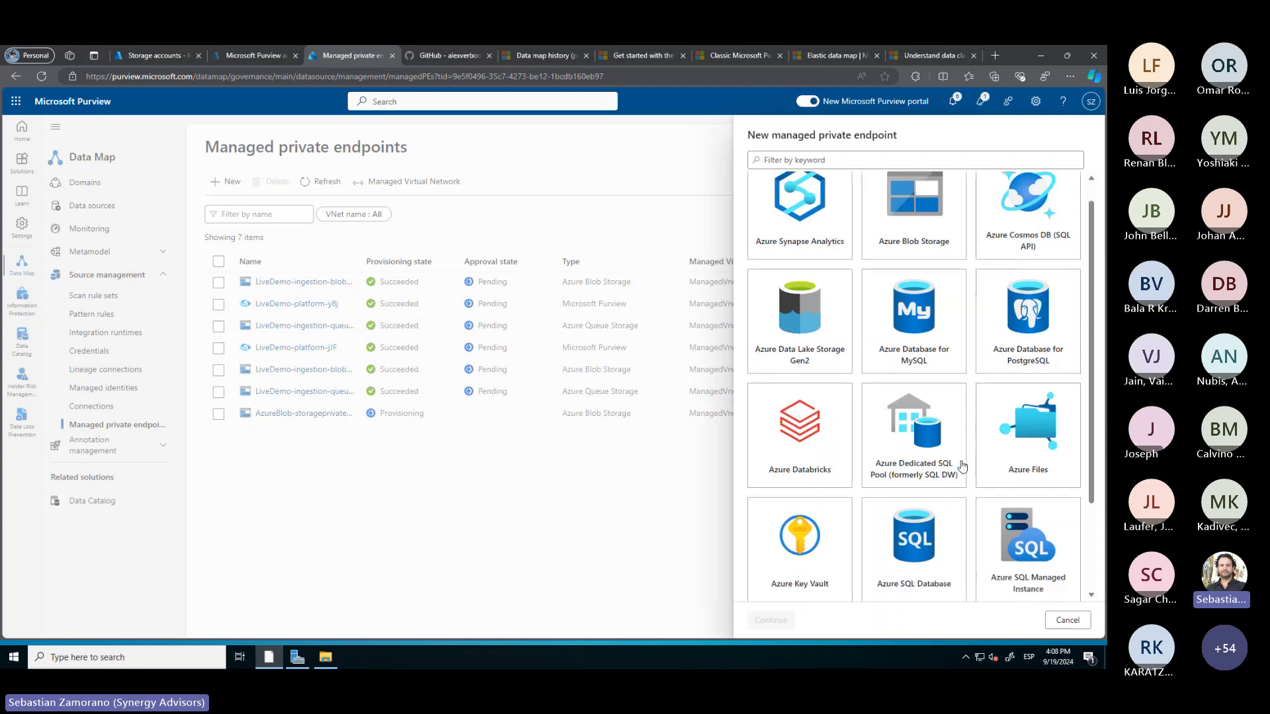
click(934, 440)
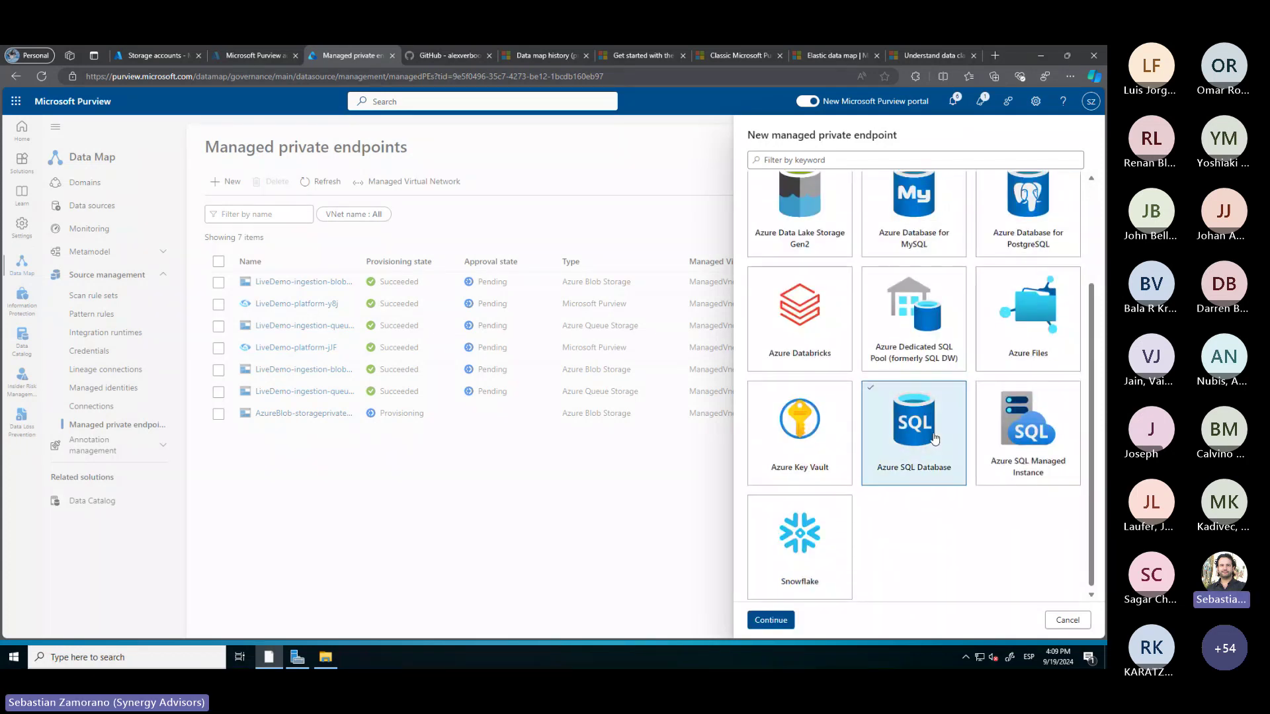
click(776, 632)
click(165, 60)
Copy the sqldatamapprivate server name from the Azure portal's Azure SQL resource list
click(451, 100)
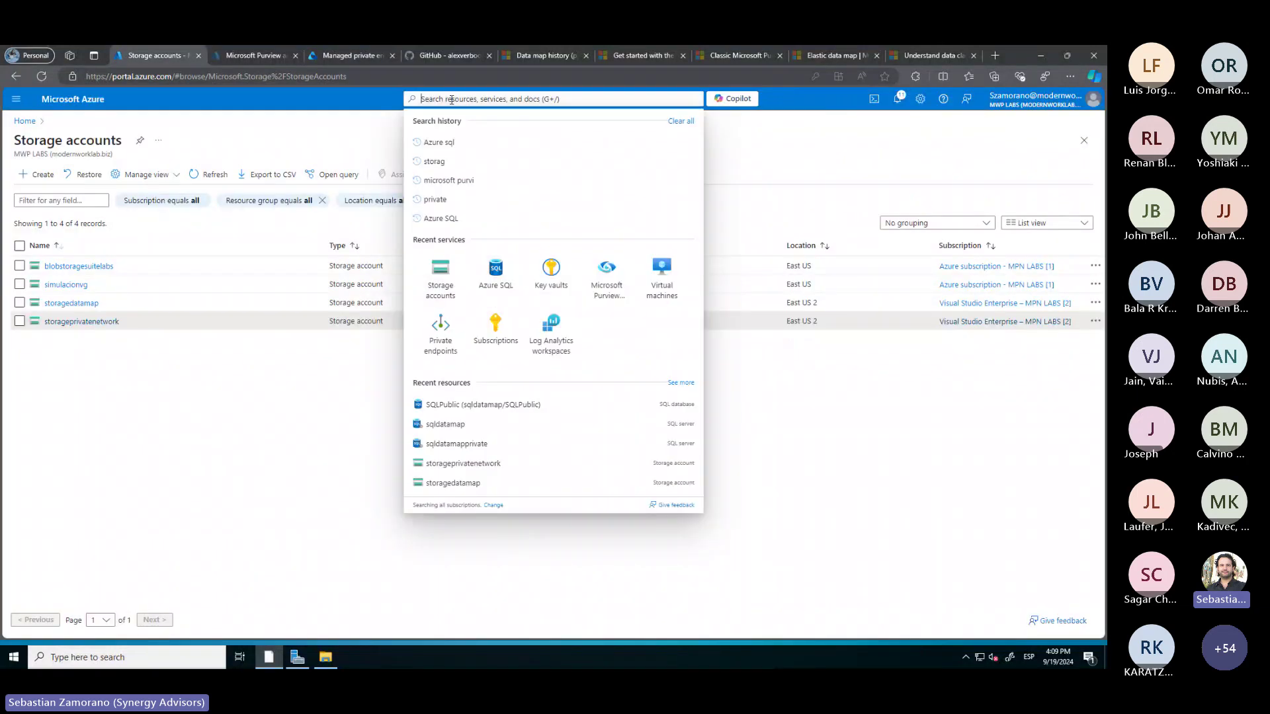
click(244, 56)
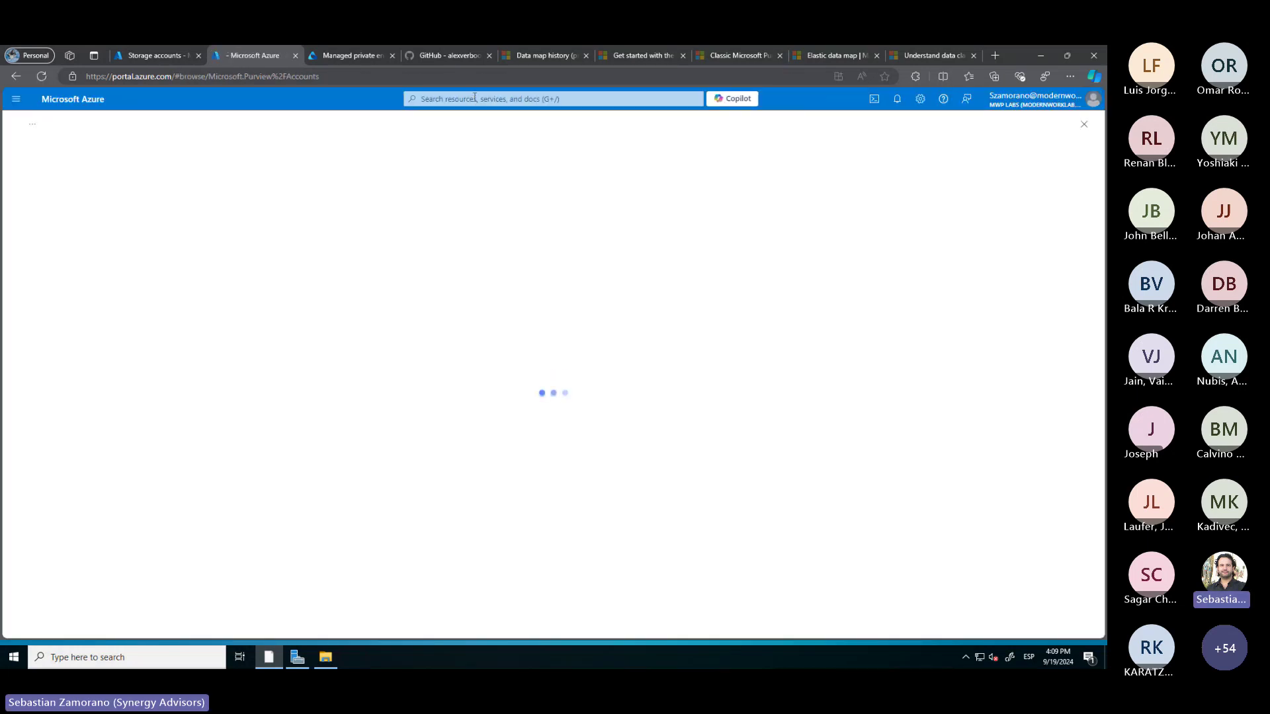
click(475, 98)
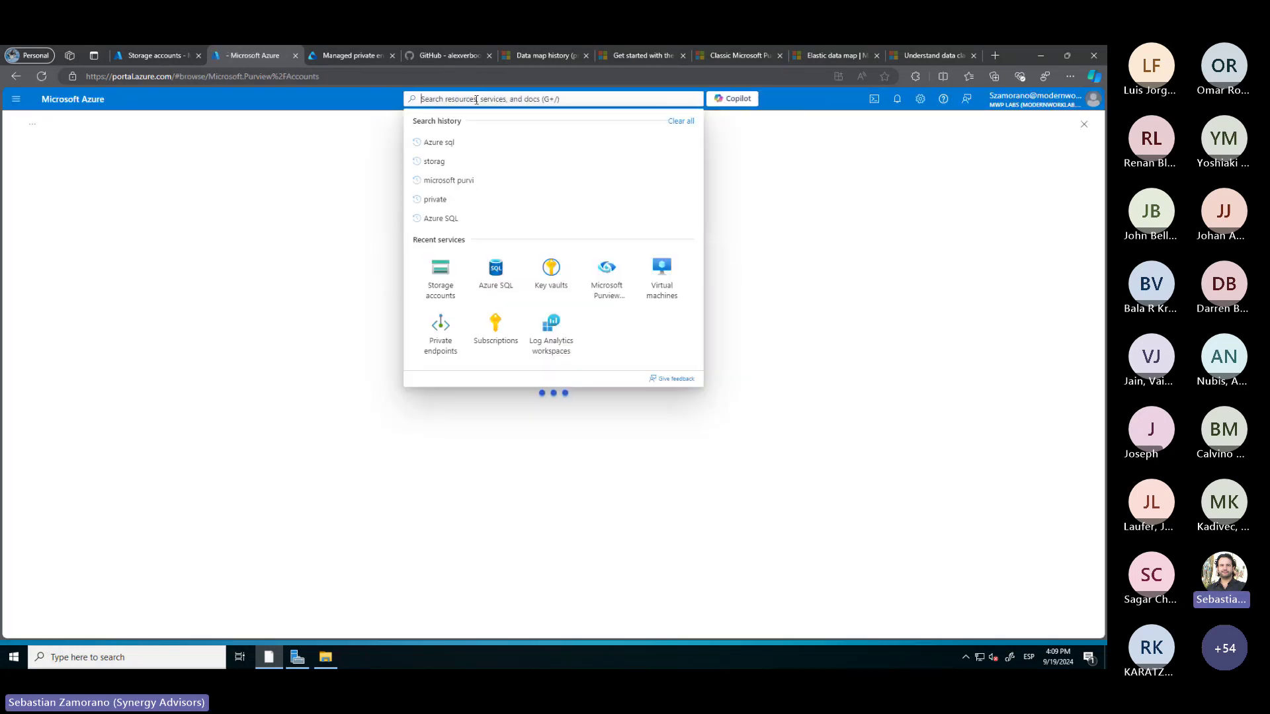
click(496, 268)
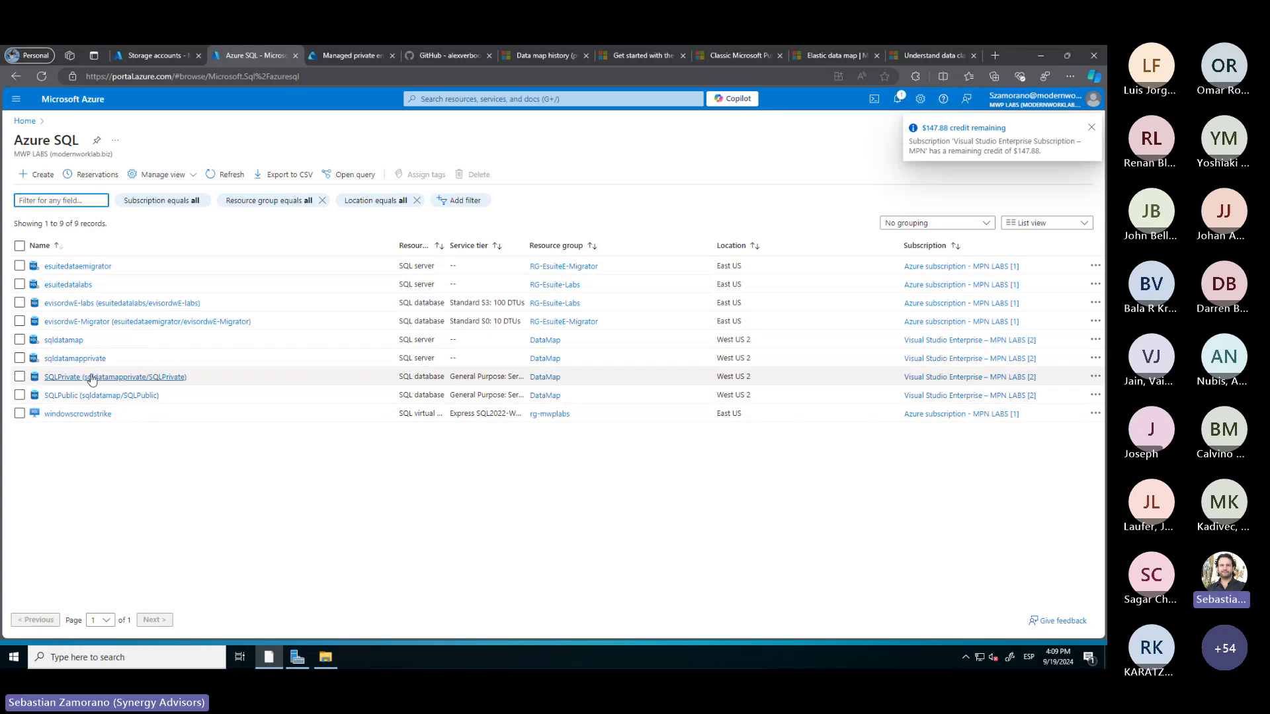
drag(109, 365, 51, 360)
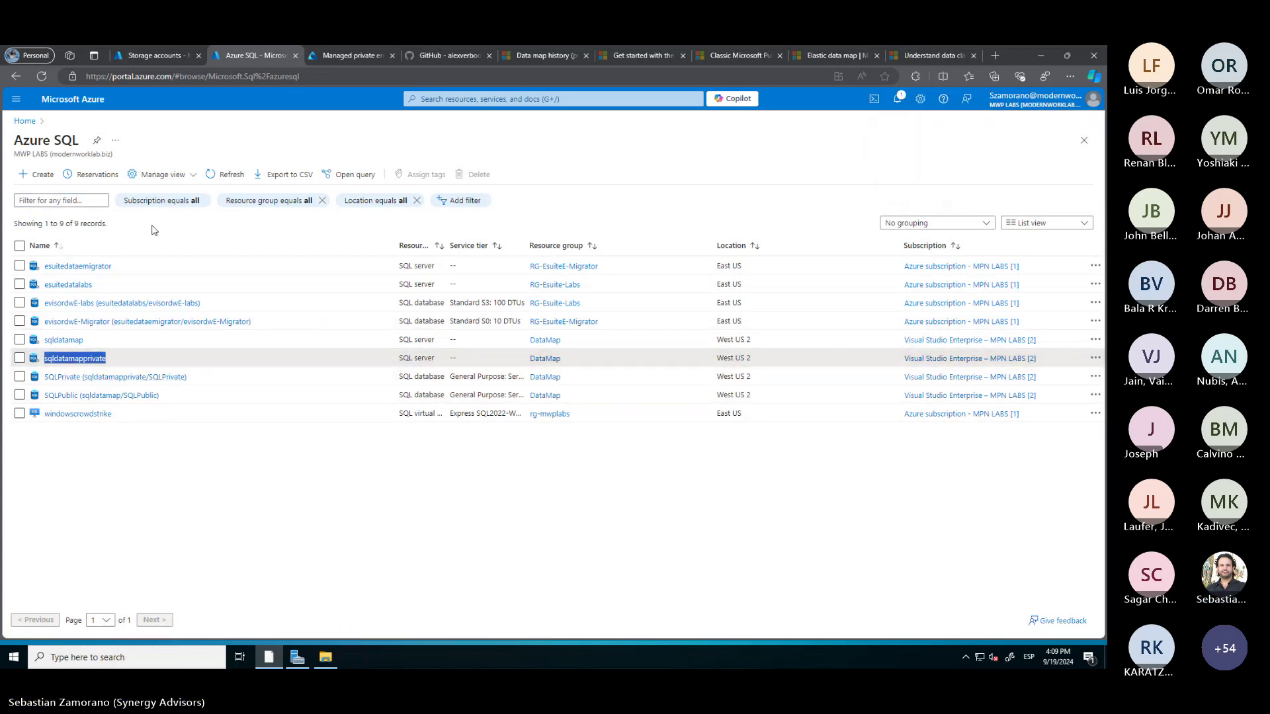
click(164, 57)
Create the AzureSqlDatabase-sqldatamapprivate endpoint for the sqldatamapprivate server and refresh the list
click(351, 56)
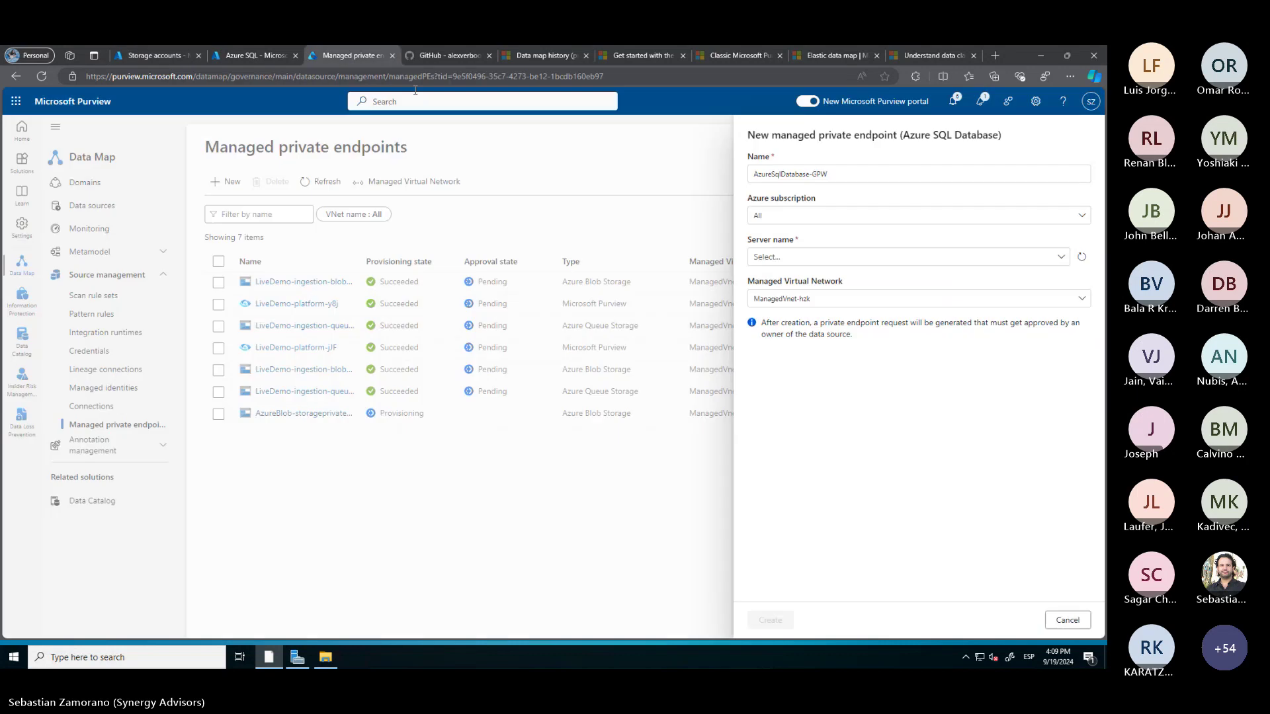
click(775, 257)
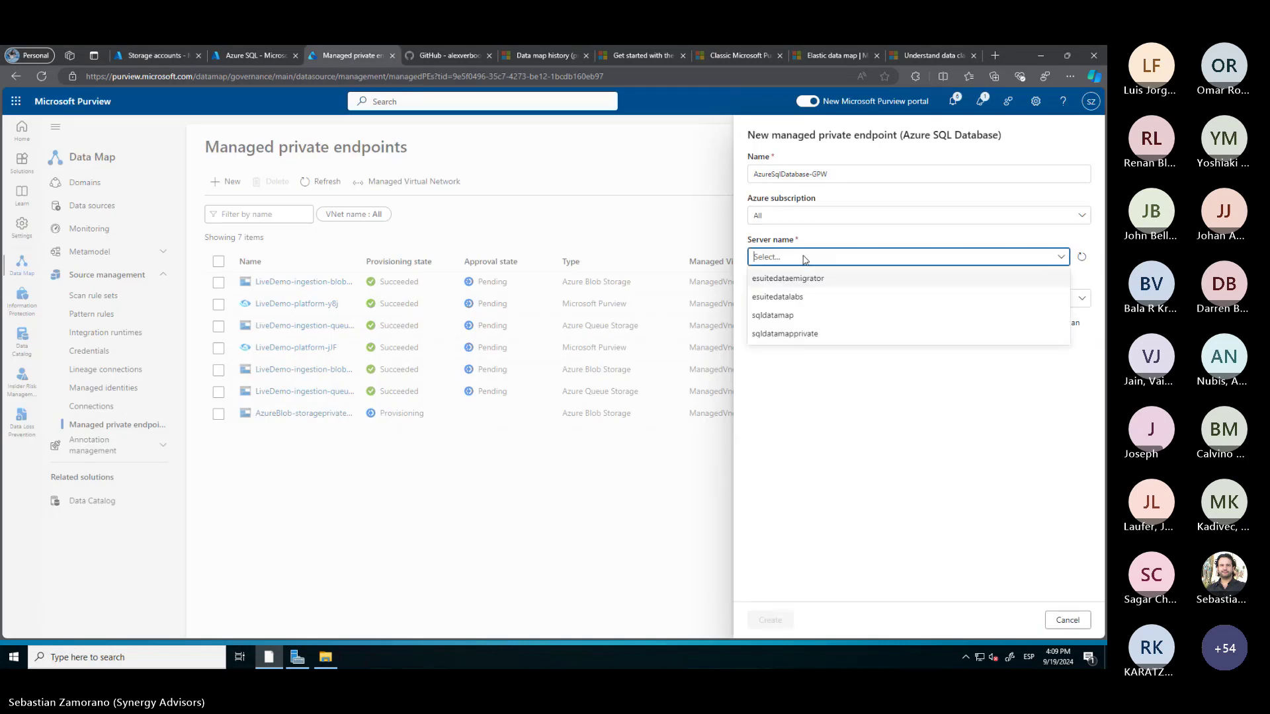
click(804, 333)
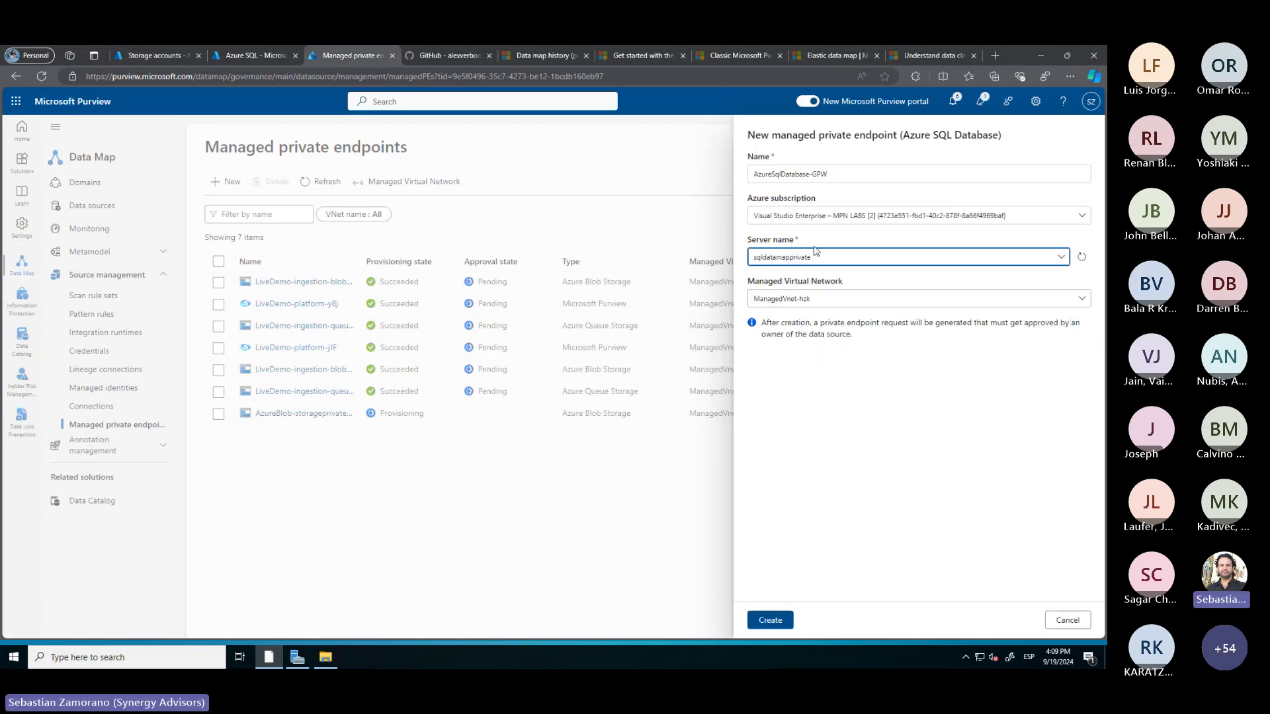
click(839, 179)
key(BackSpace)
key(BackSpace)
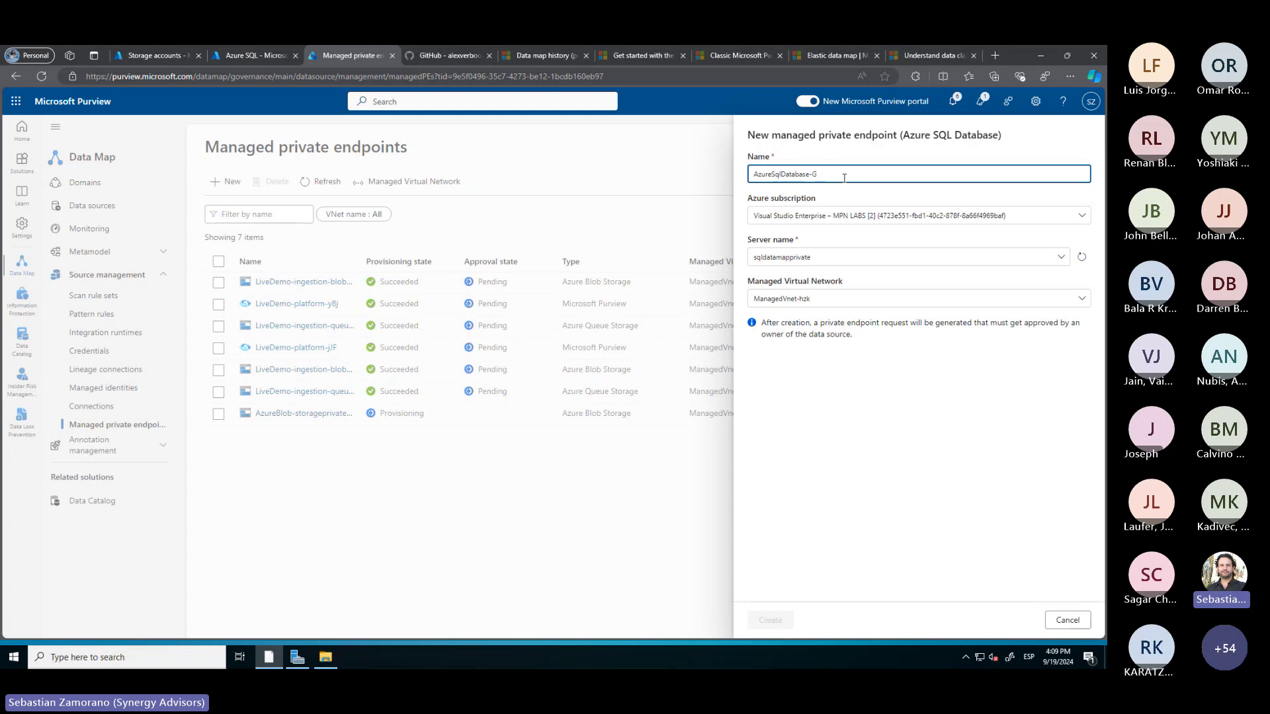
text(sqldatamapprivate)
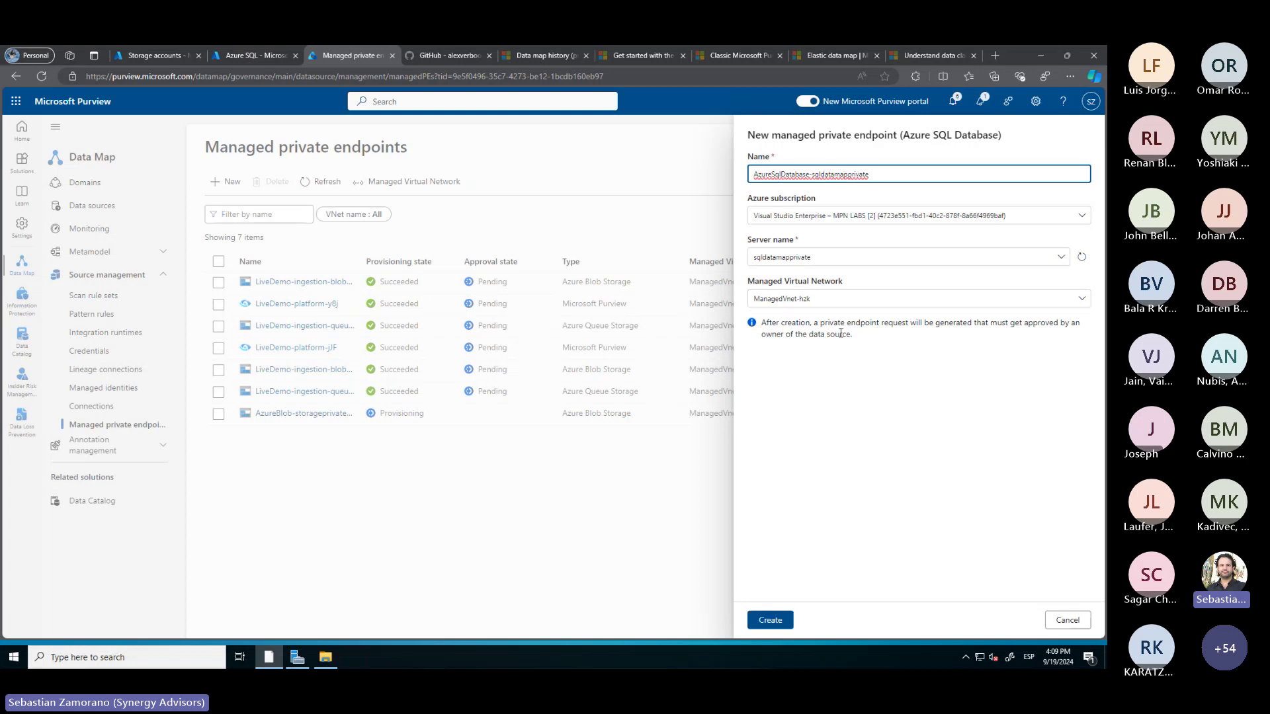
click(767, 621)
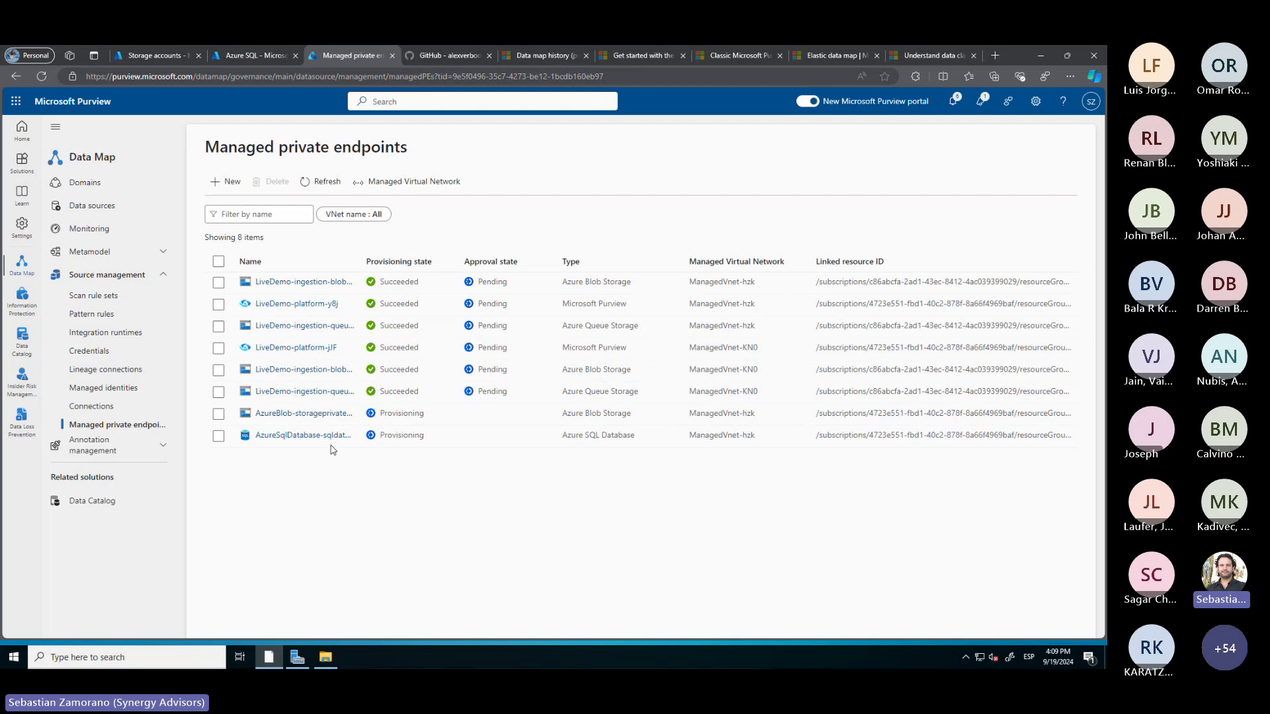
click(322, 186)
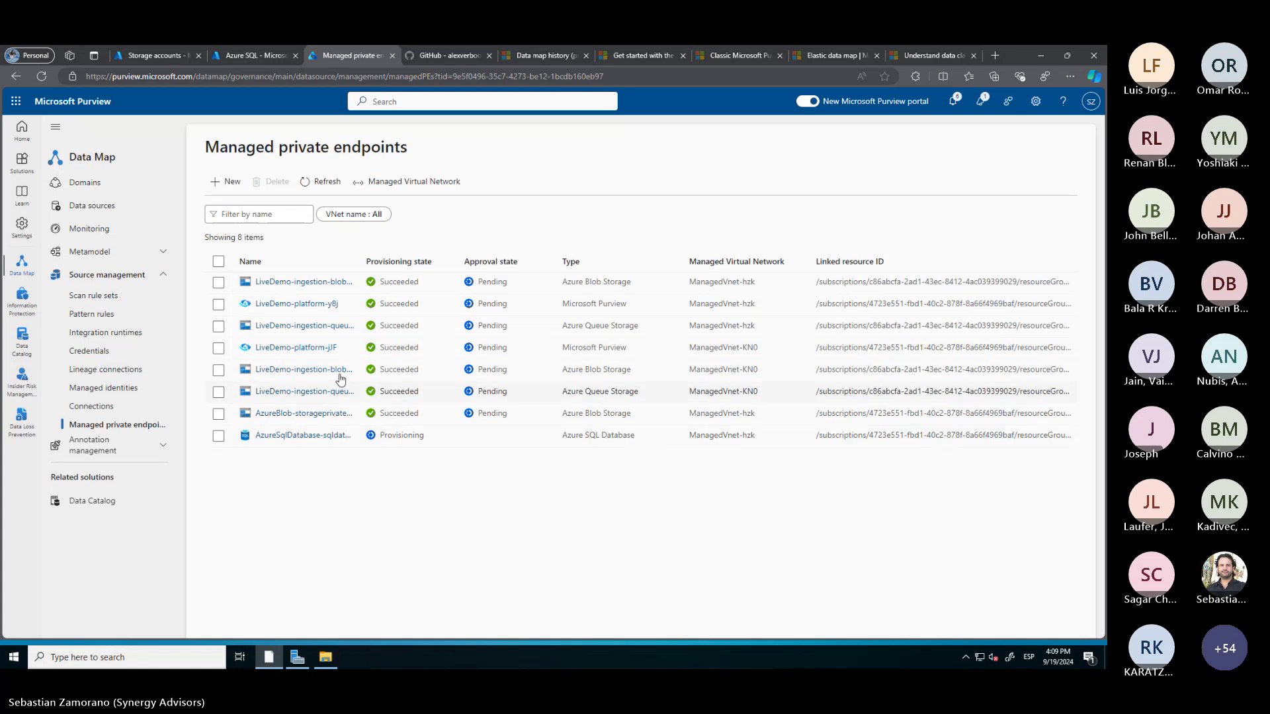
click(168, 57)
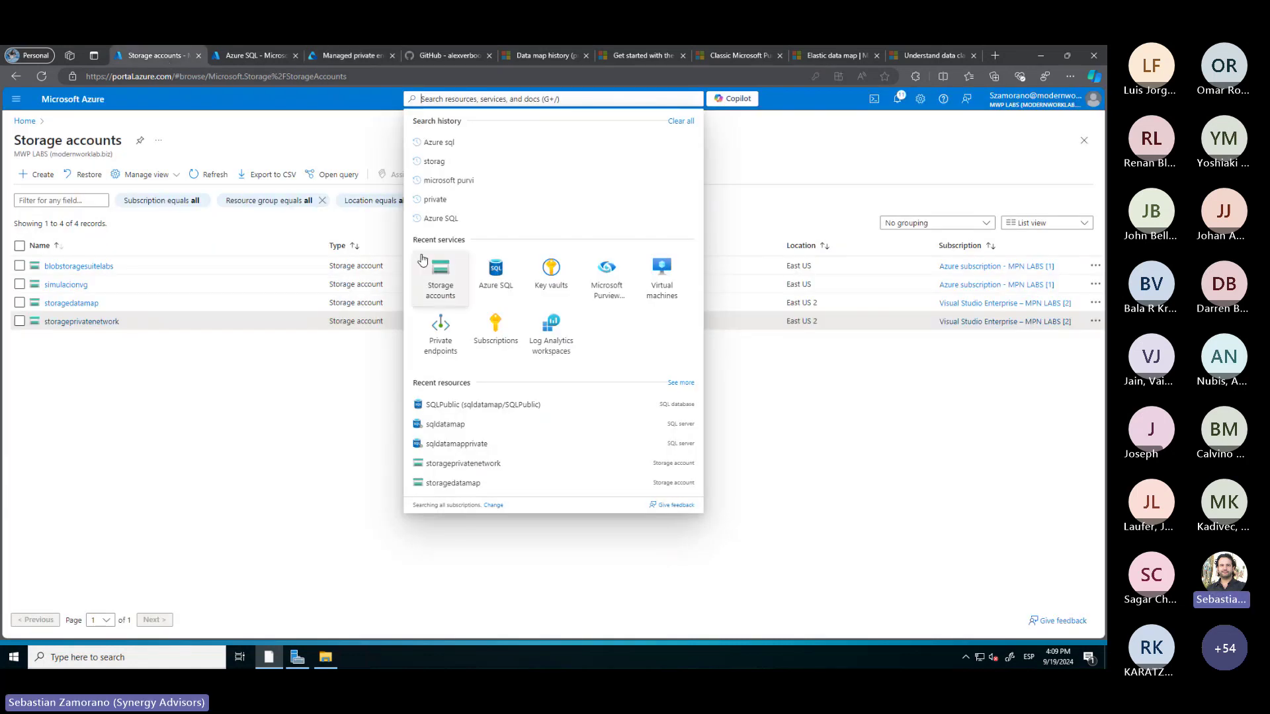
Approve the pending LiveDemo private endpoint connection in storageprivatenetwork's Networking settings
click(76, 345)
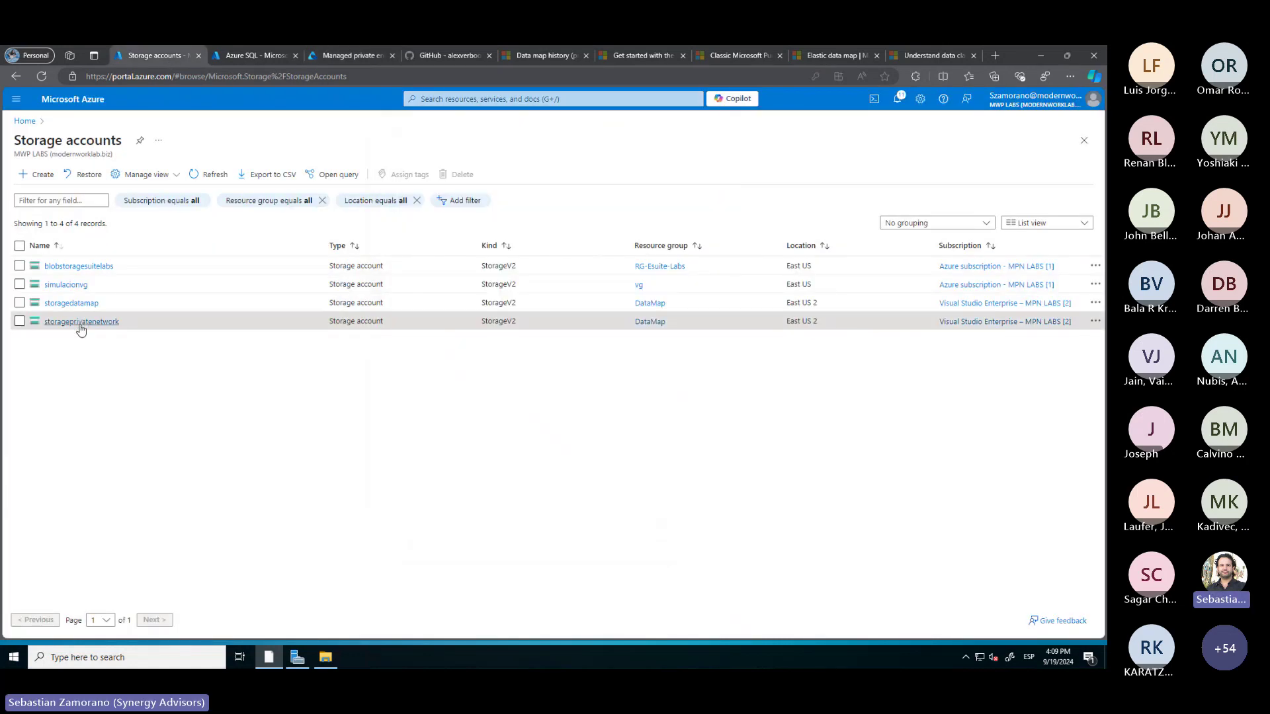
click(79, 322)
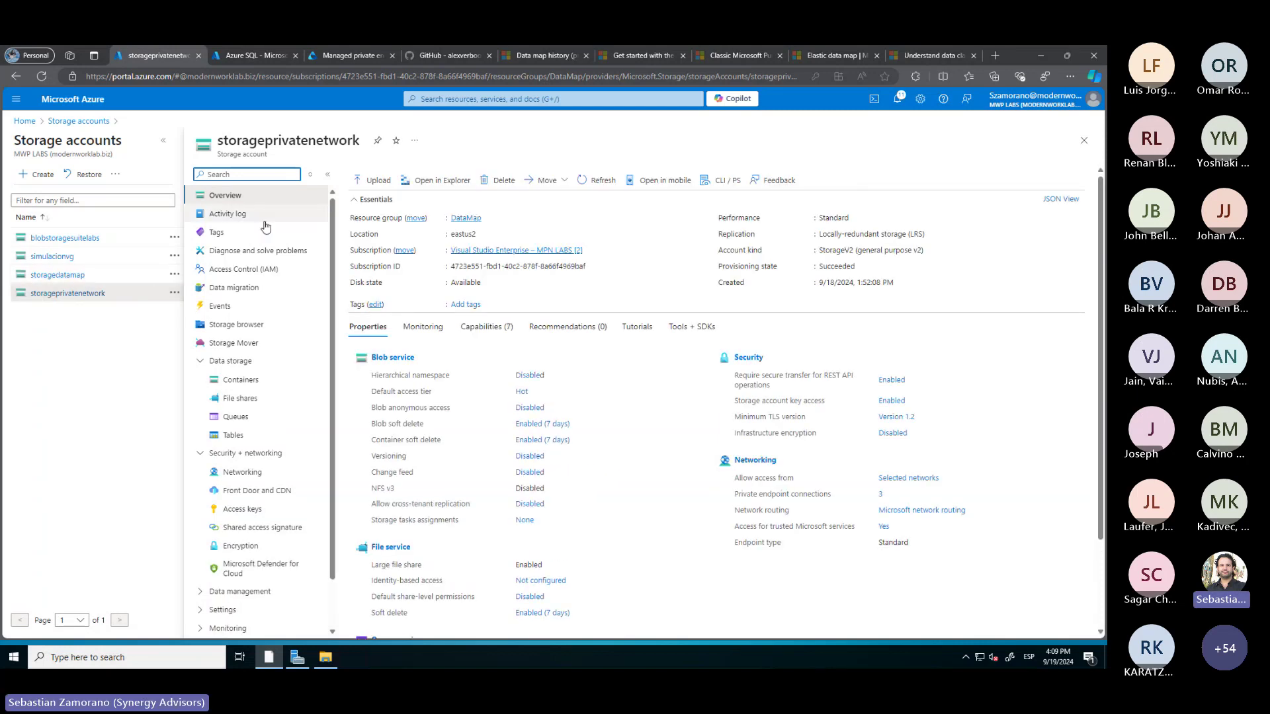
click(242, 472)
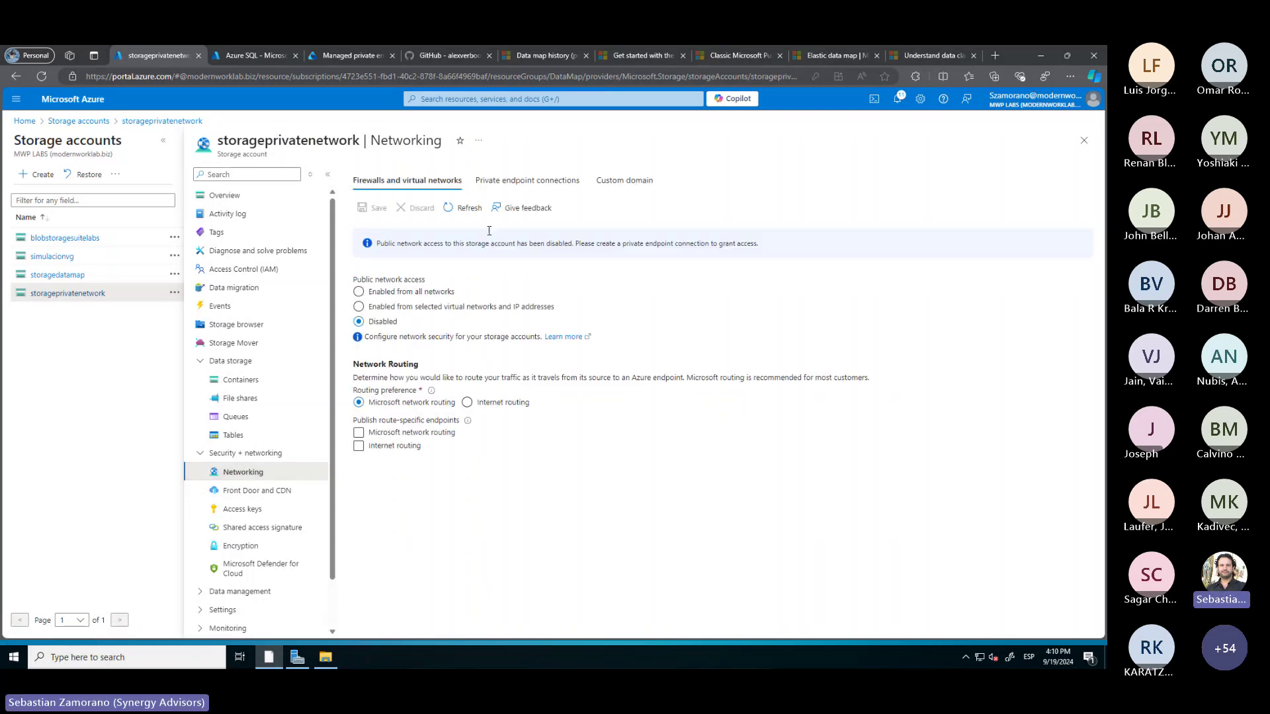
click(510, 180)
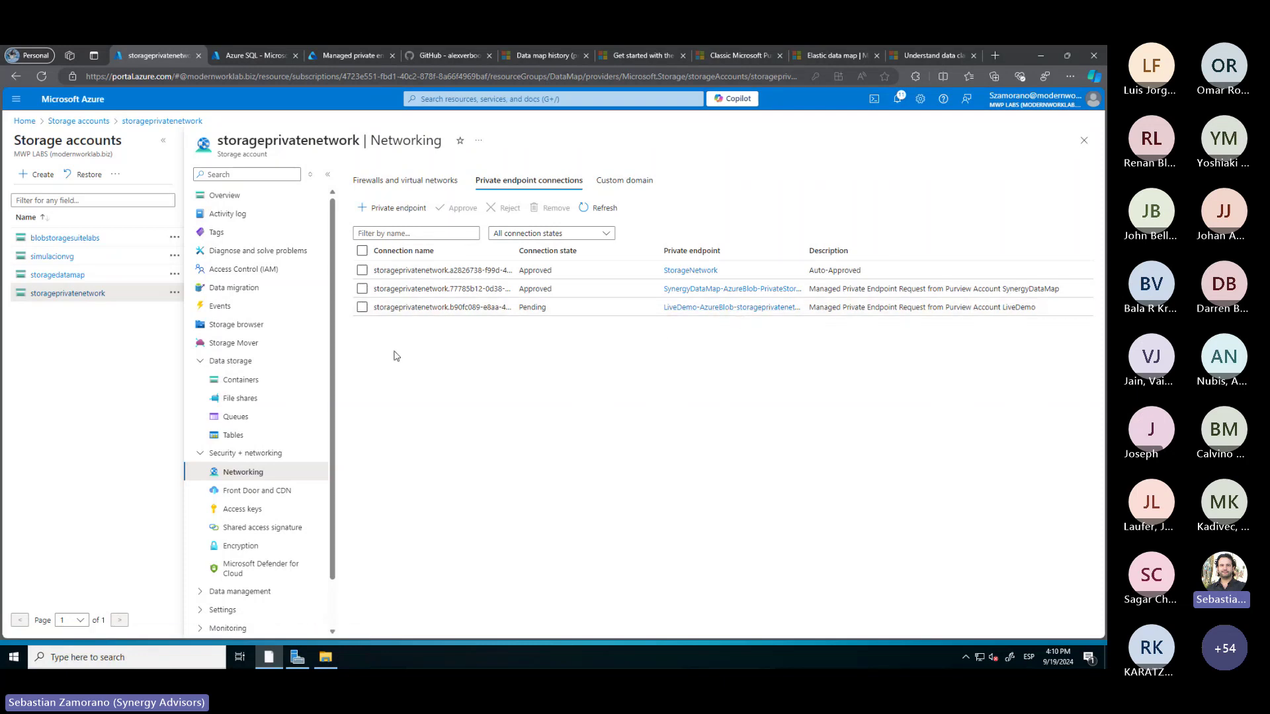
click(362, 307)
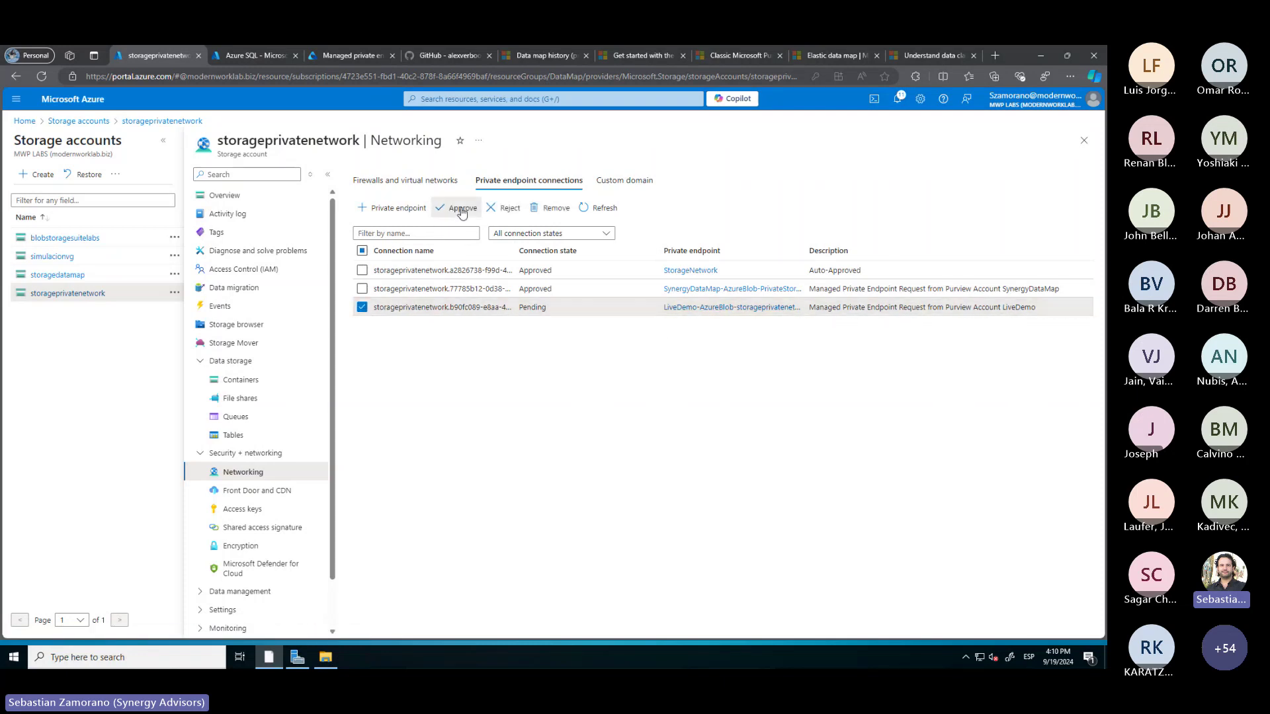
click(456, 208)
click(385, 249)
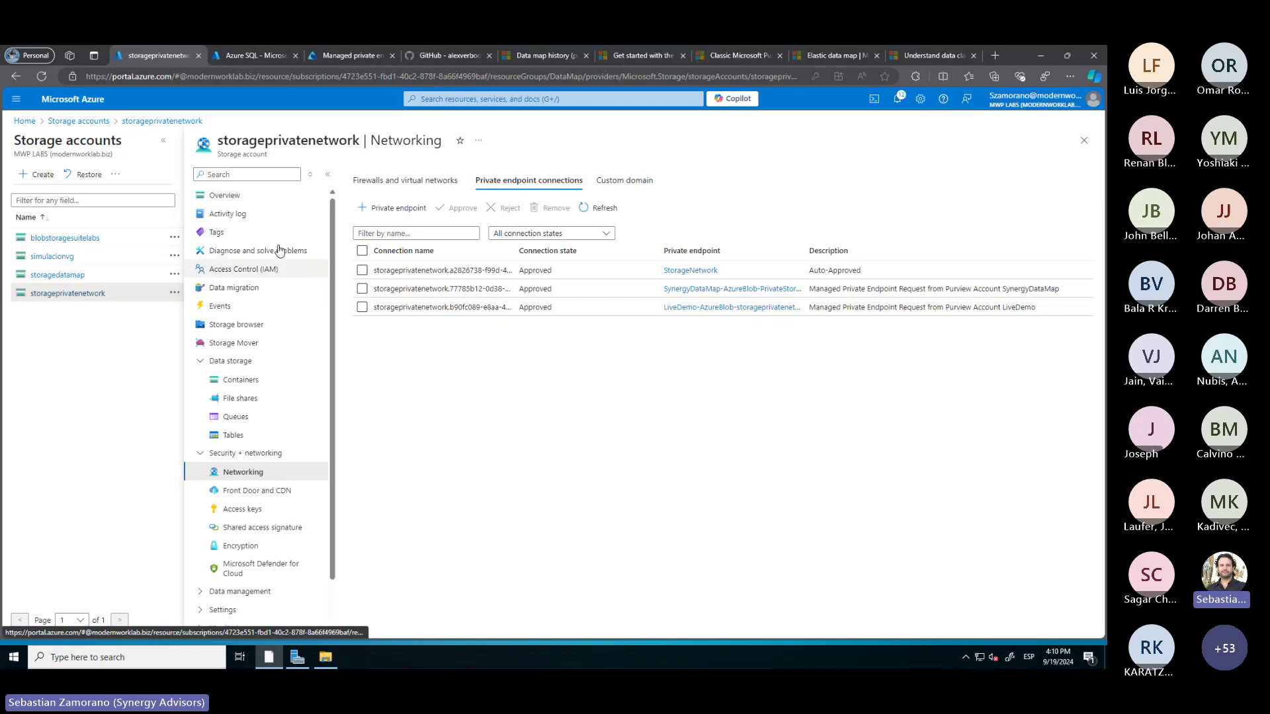
click(353, 57)
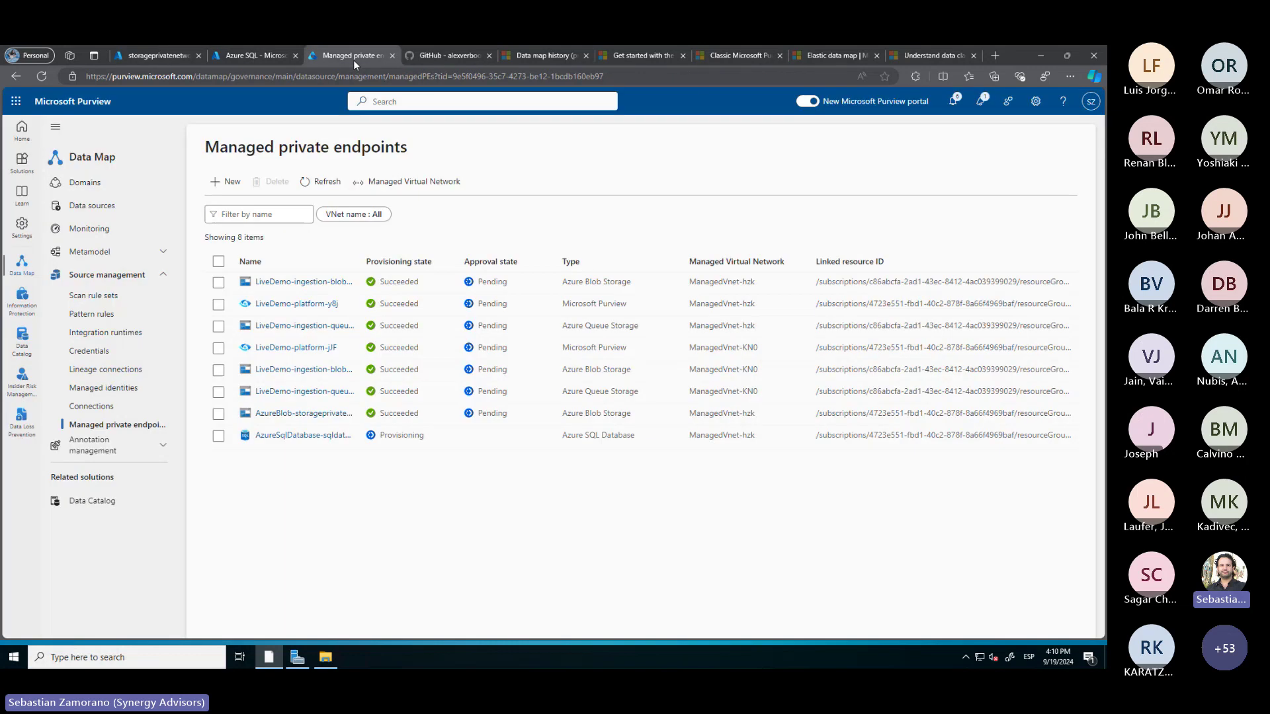
Refresh endpoints and start a new storageprivatenetwork scan named Scan-storageprivatenetwork
click(328, 182)
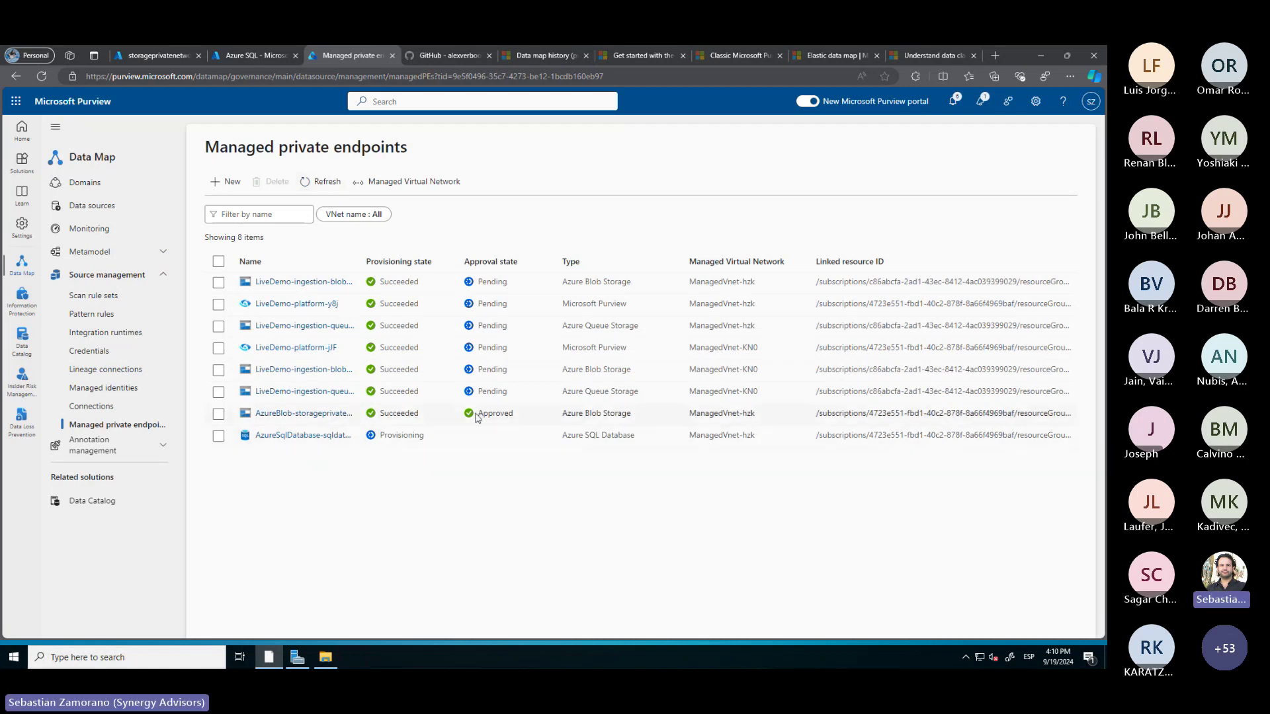
click(93, 206)
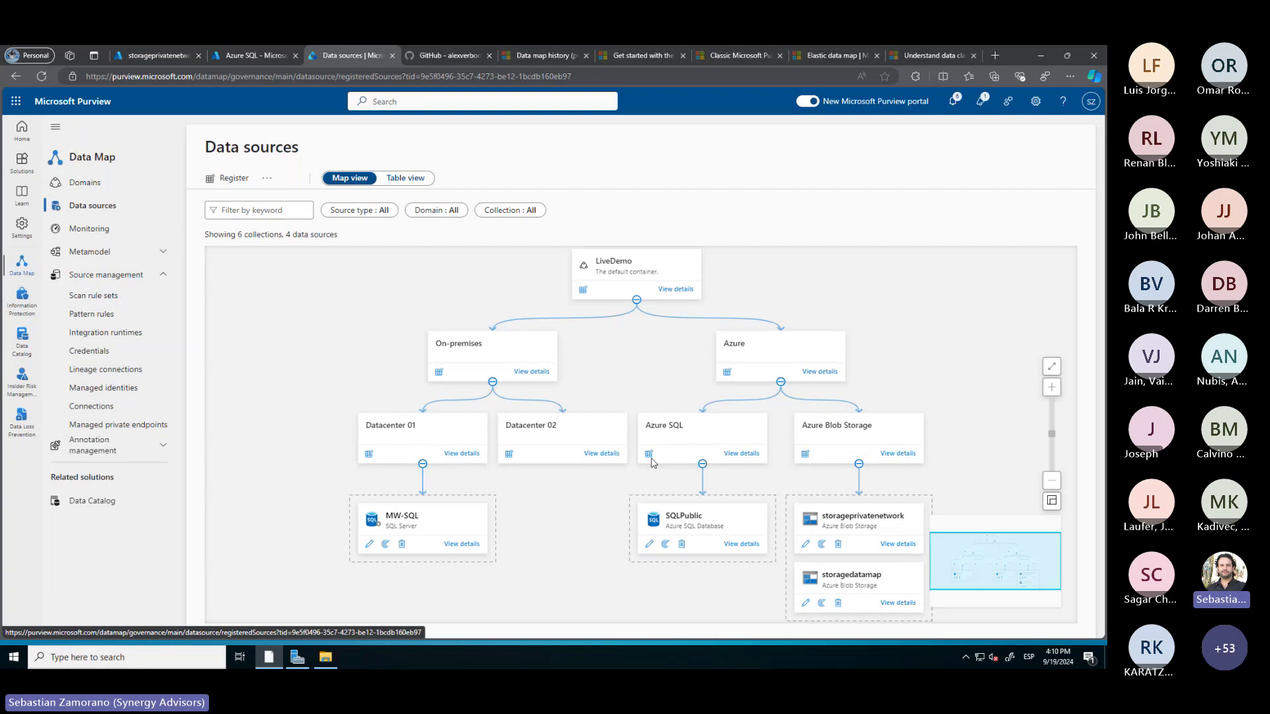
click(822, 544)
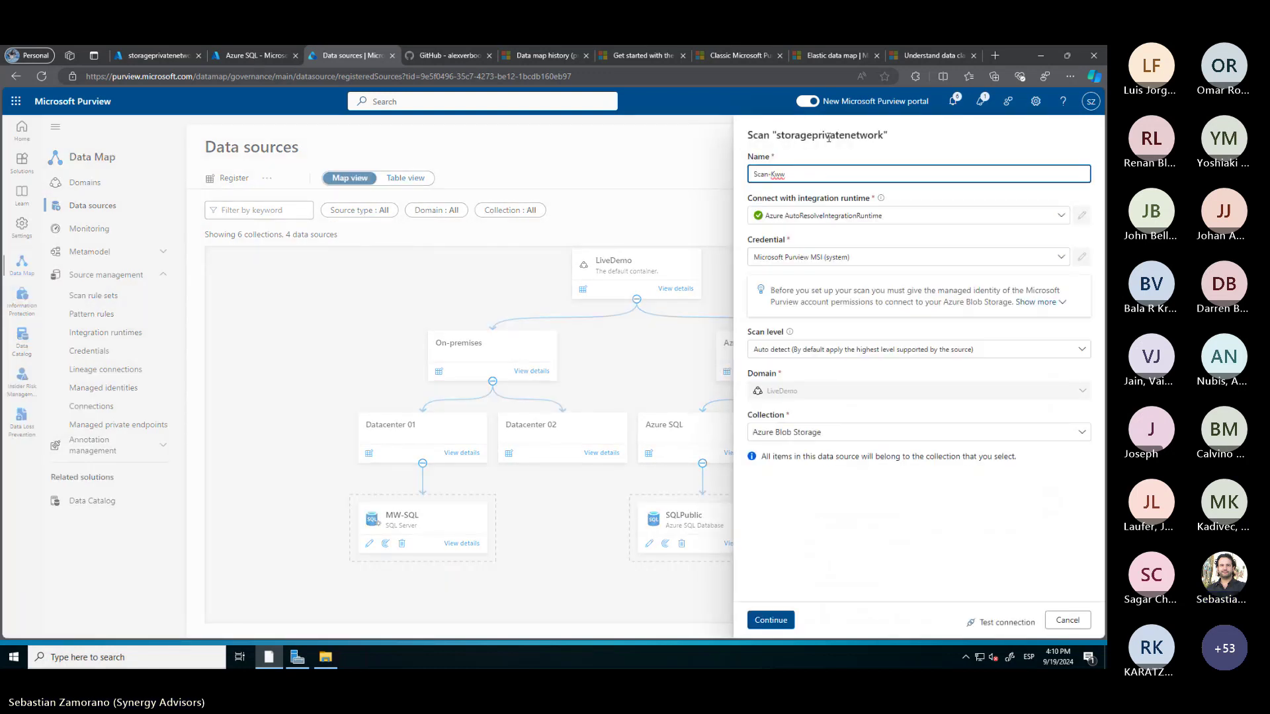
drag(884, 135, 778, 135)
key(ctrl+c)
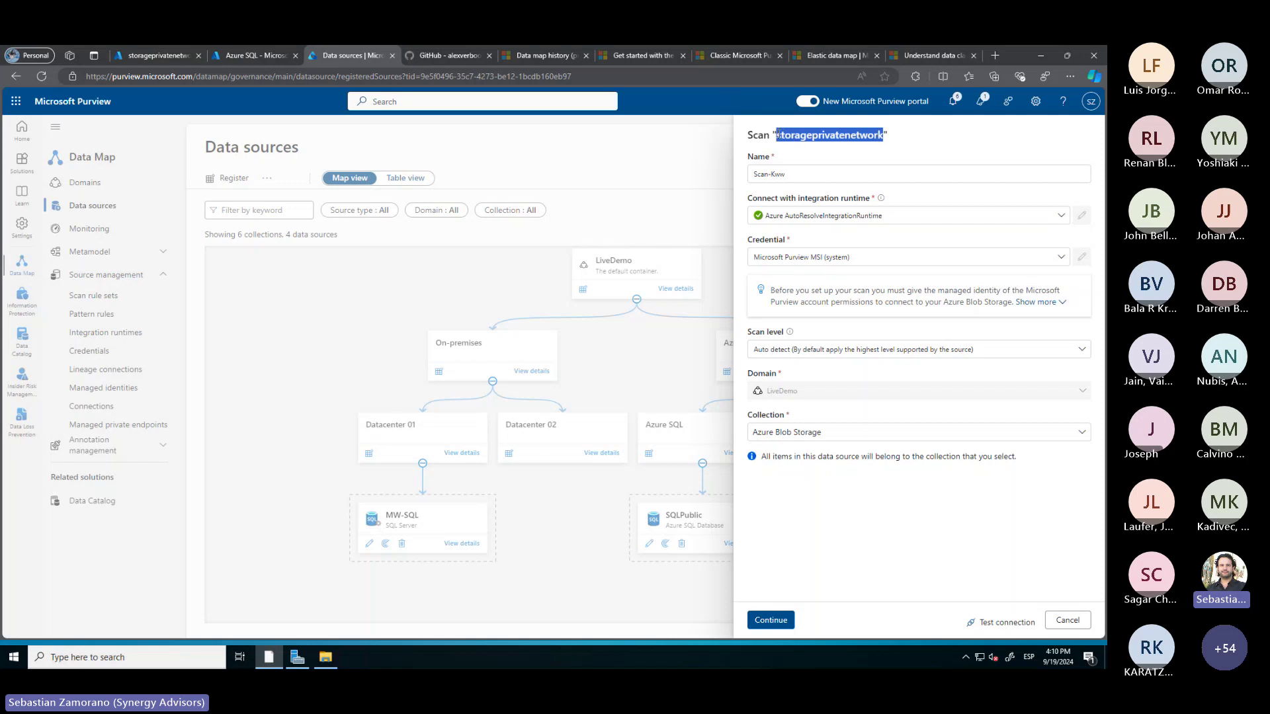
click(803, 175)
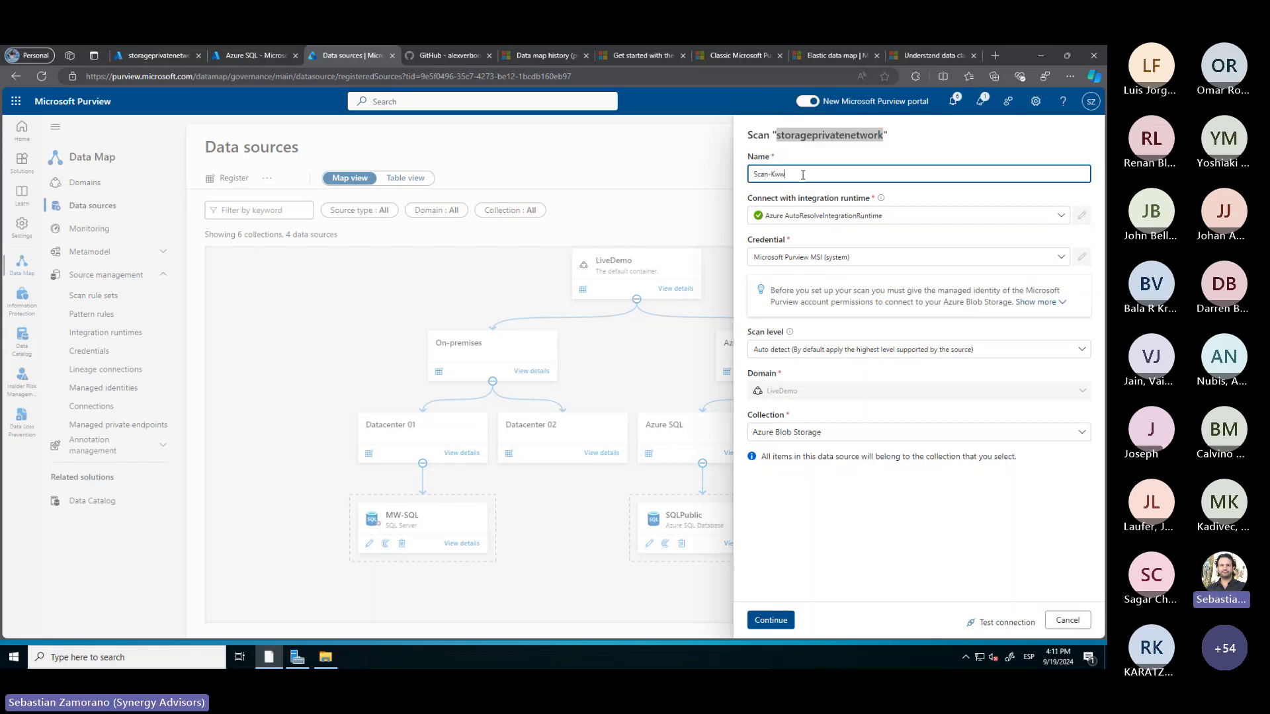
key(BackSpace)
key(ctrl+v)
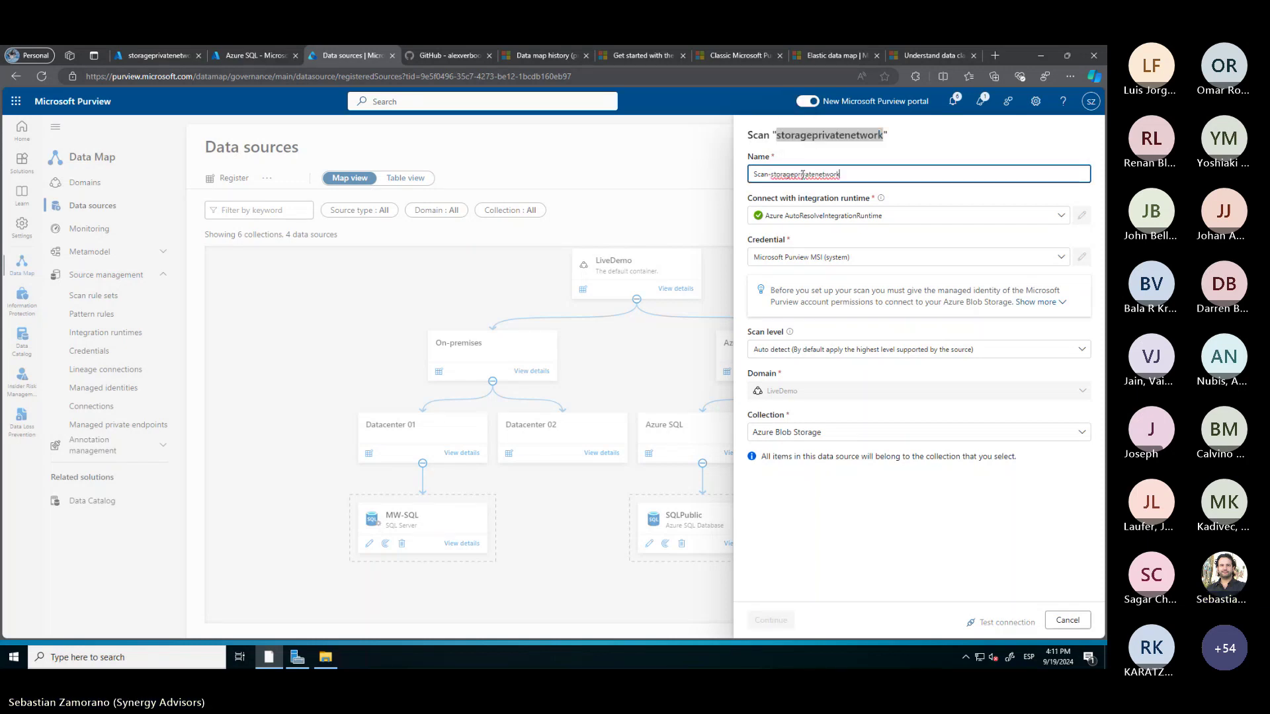
Use the PrivateEndpoints runtime, test the connection, and keep full scope with AzureStorage rule set
click(805, 215)
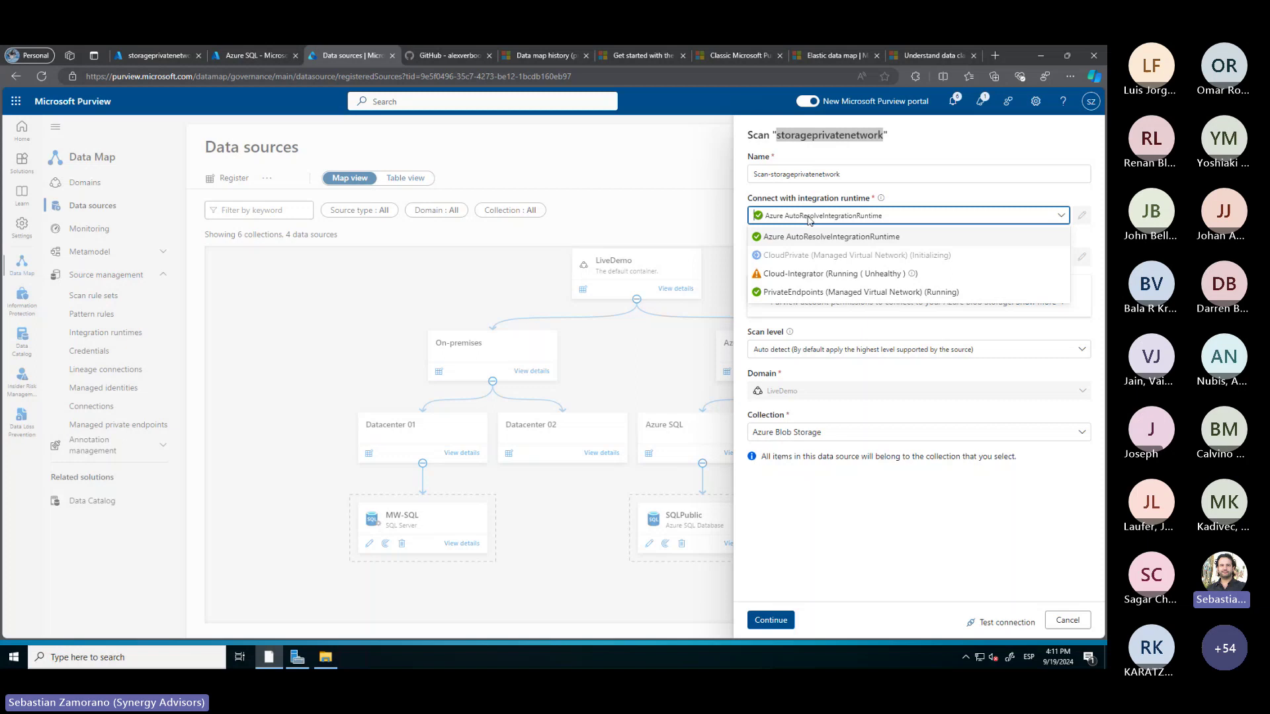
click(797, 293)
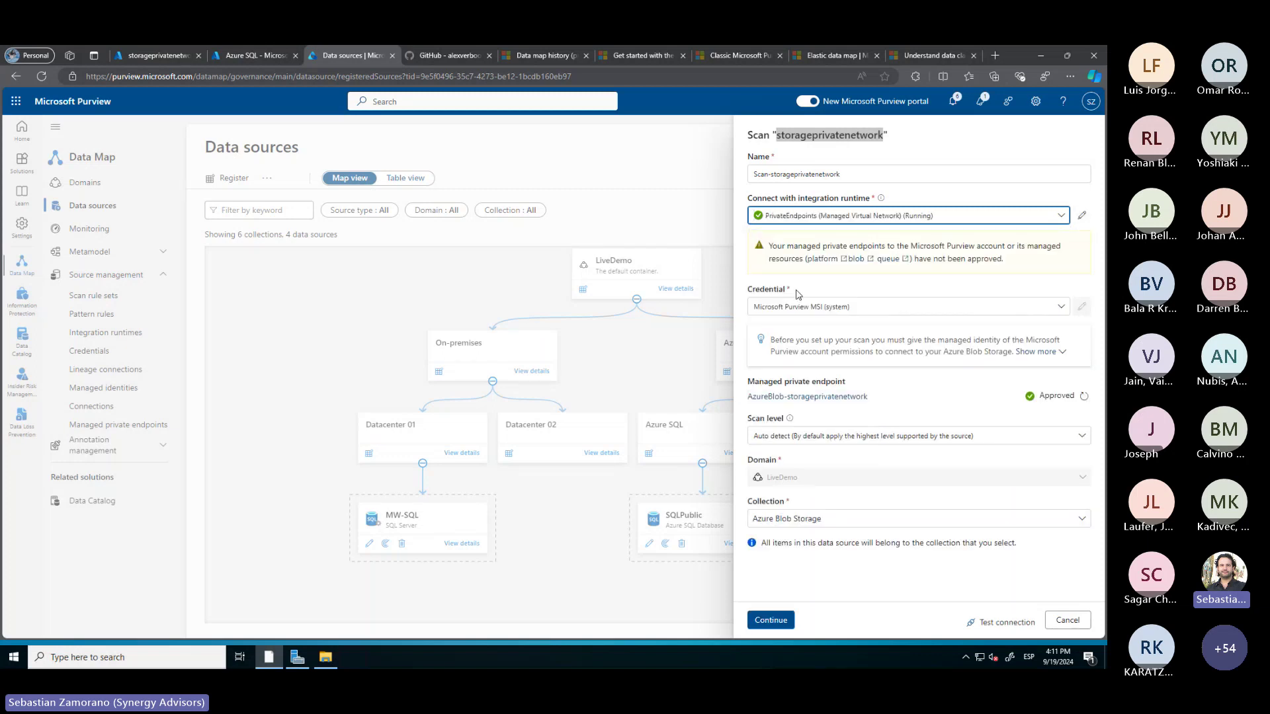
click(1009, 625)
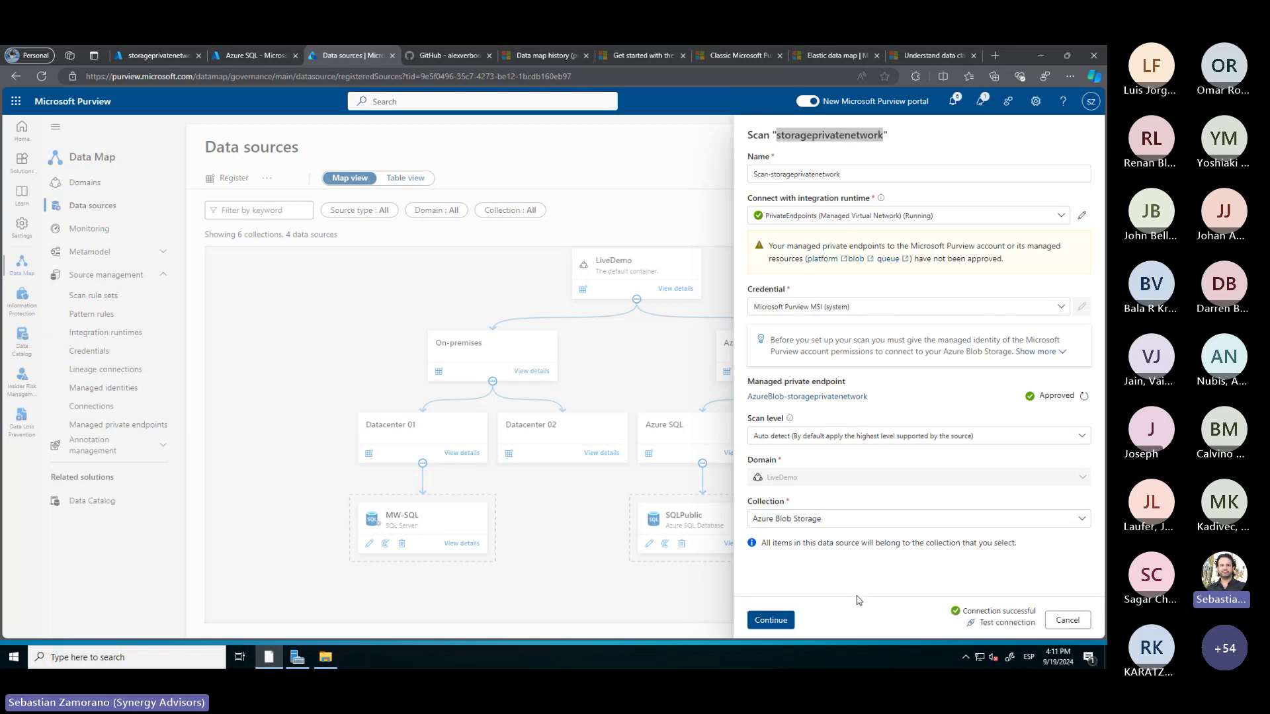
click(777, 625)
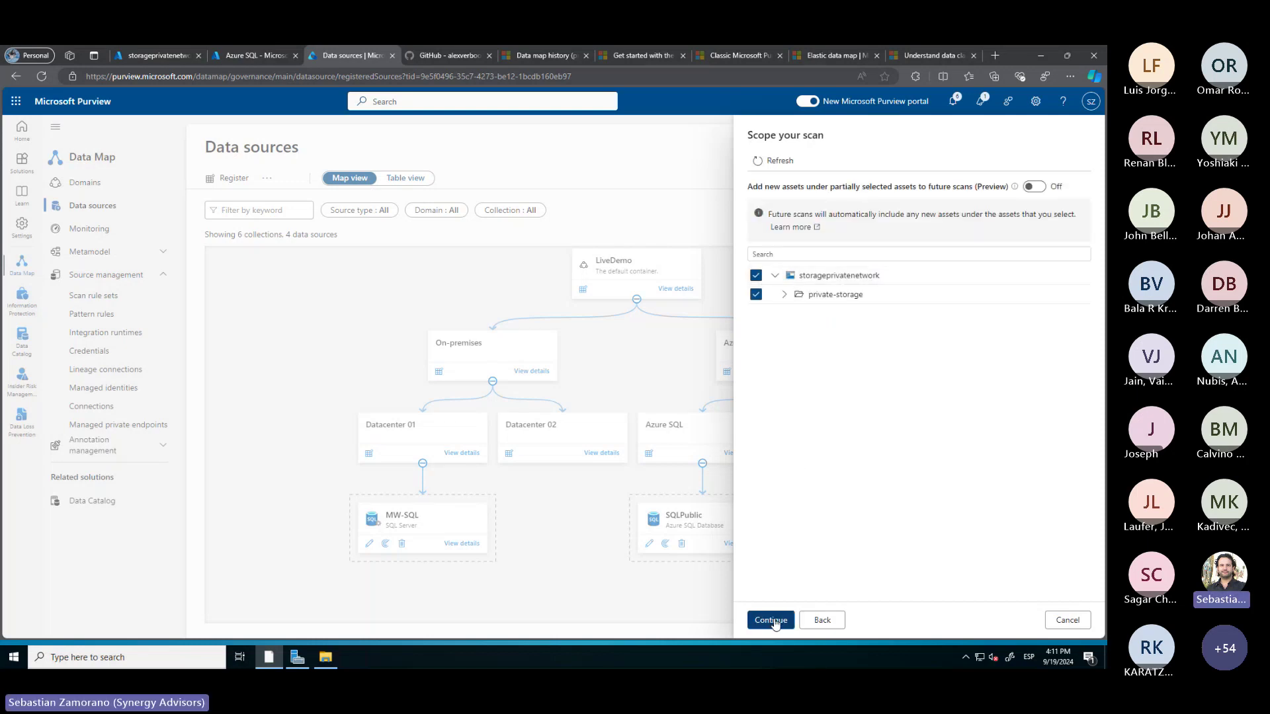
click(773, 620)
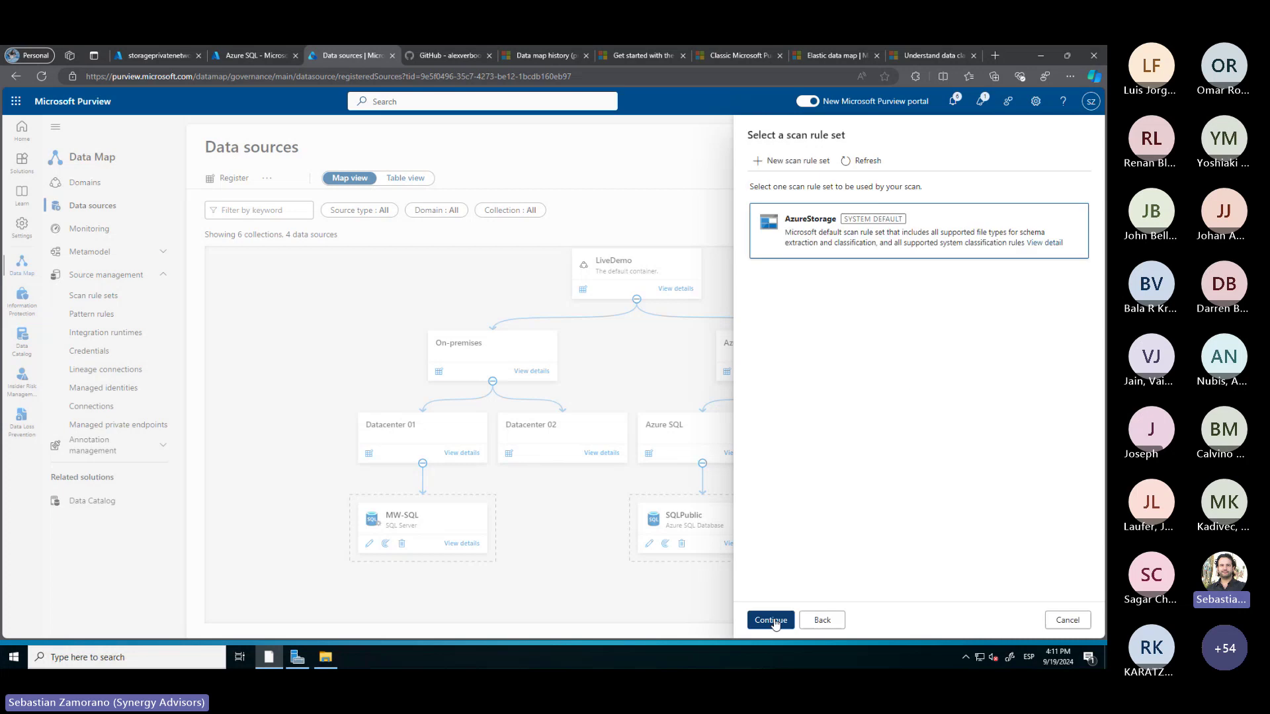
click(772, 620)
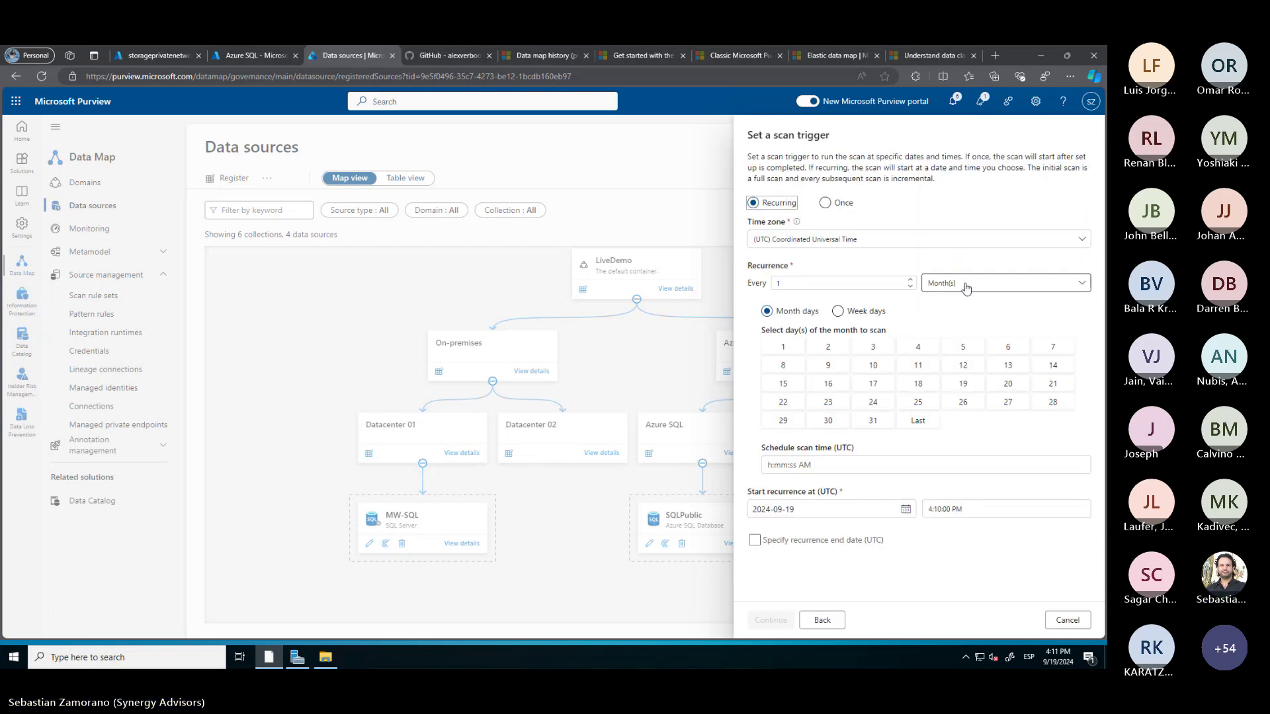
Schedule the scan to recur weekly on Sunday, then save and run it
click(970, 286)
click(944, 322)
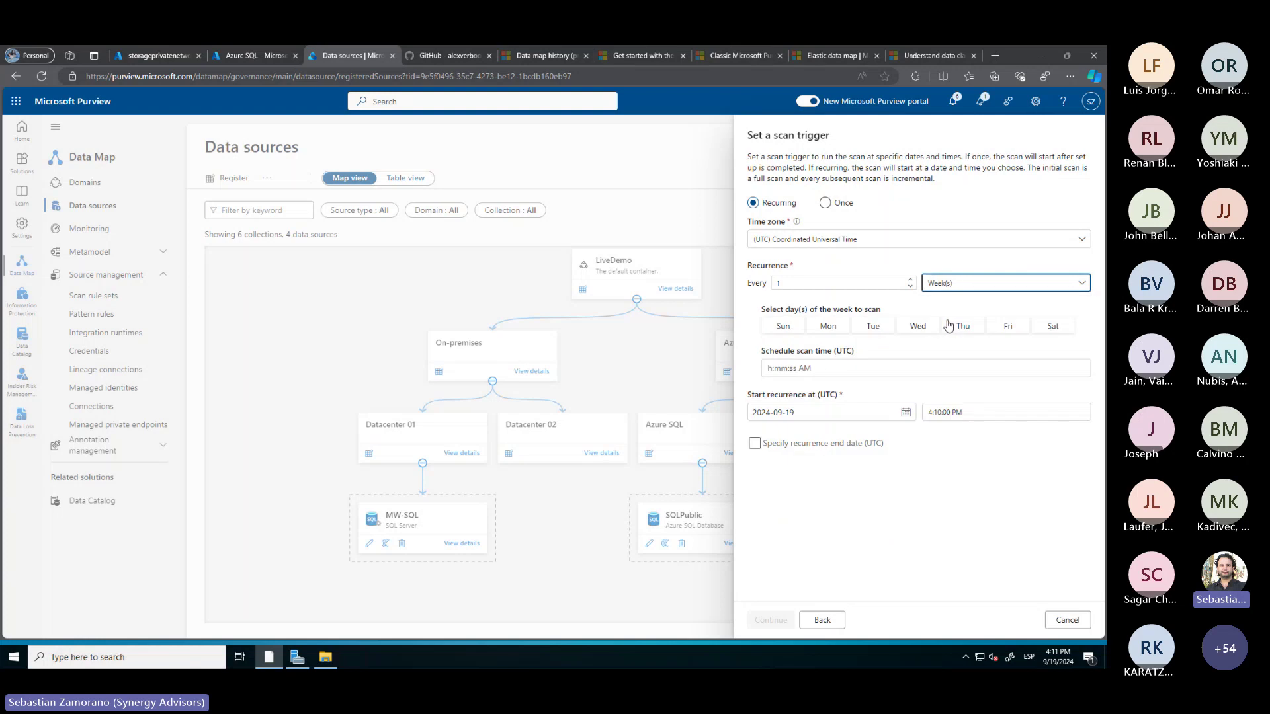
click(790, 329)
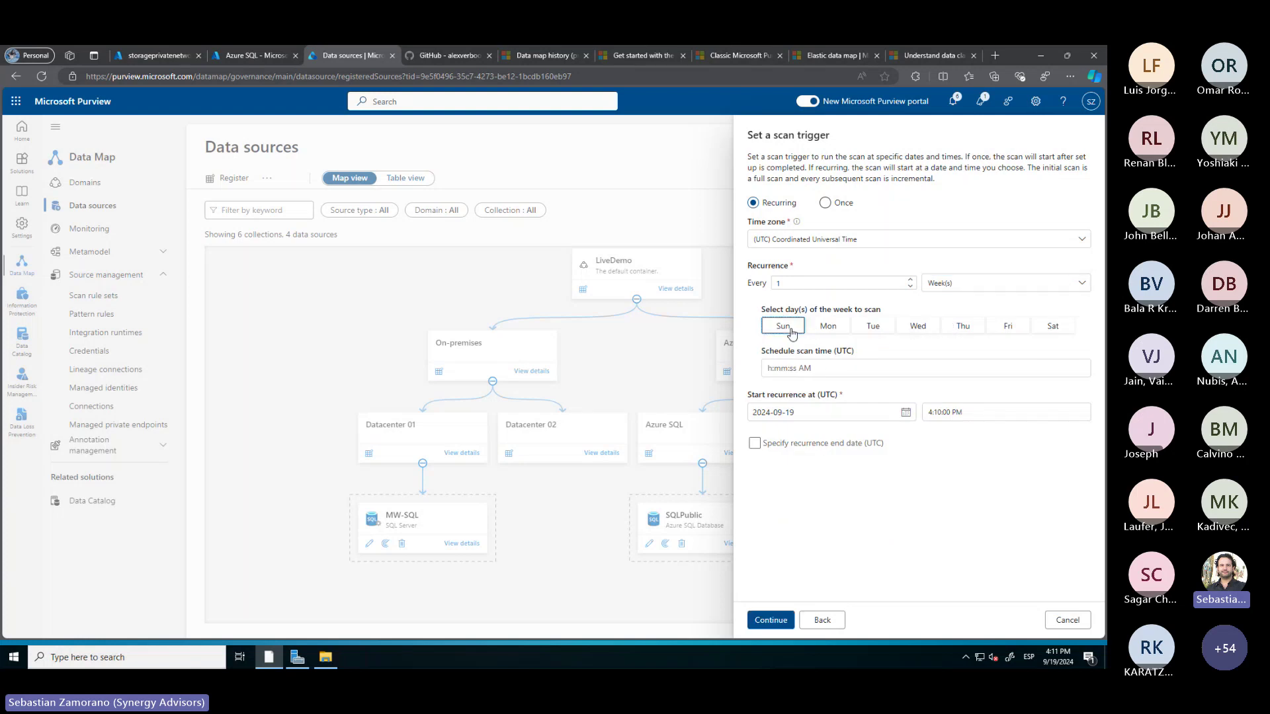
click(773, 621)
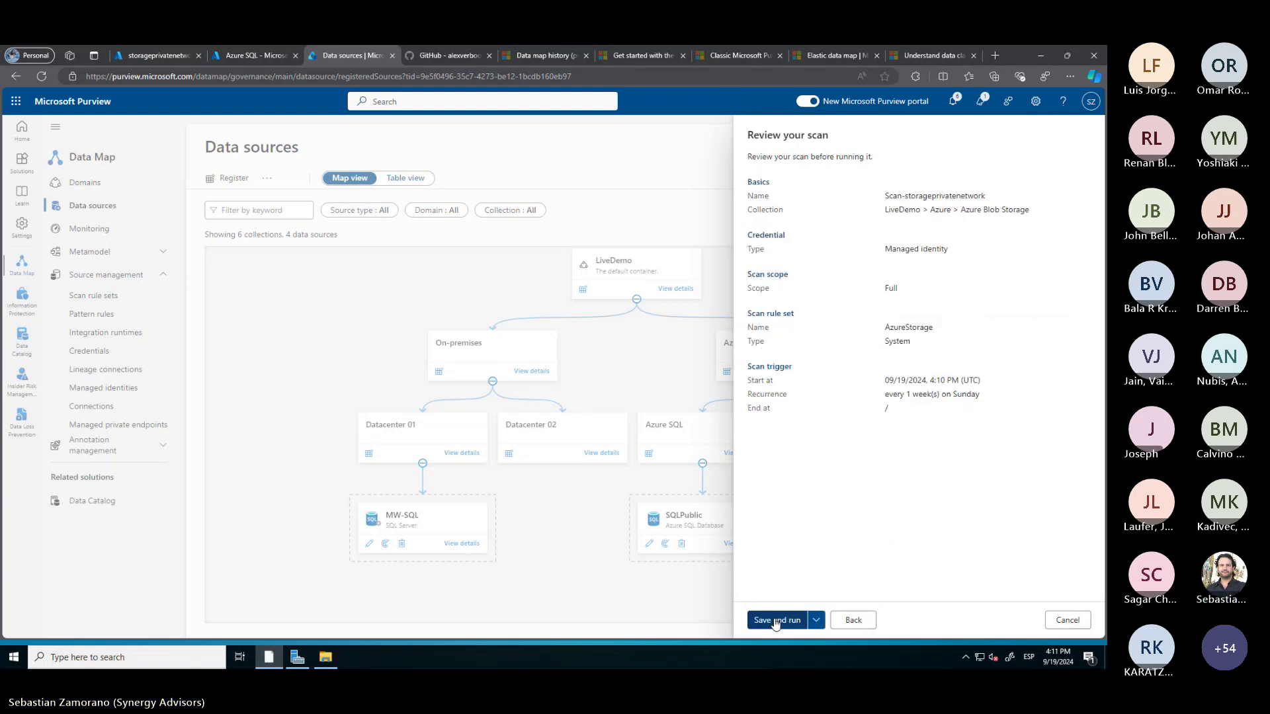
click(777, 622)
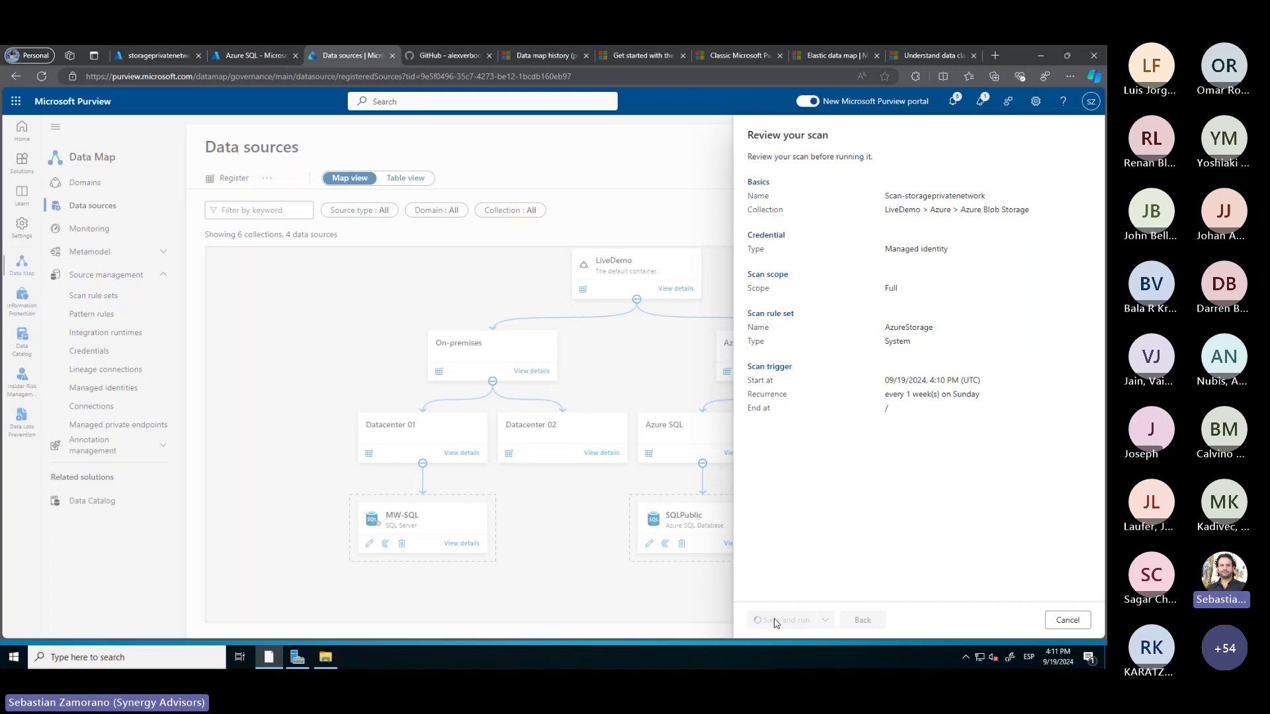
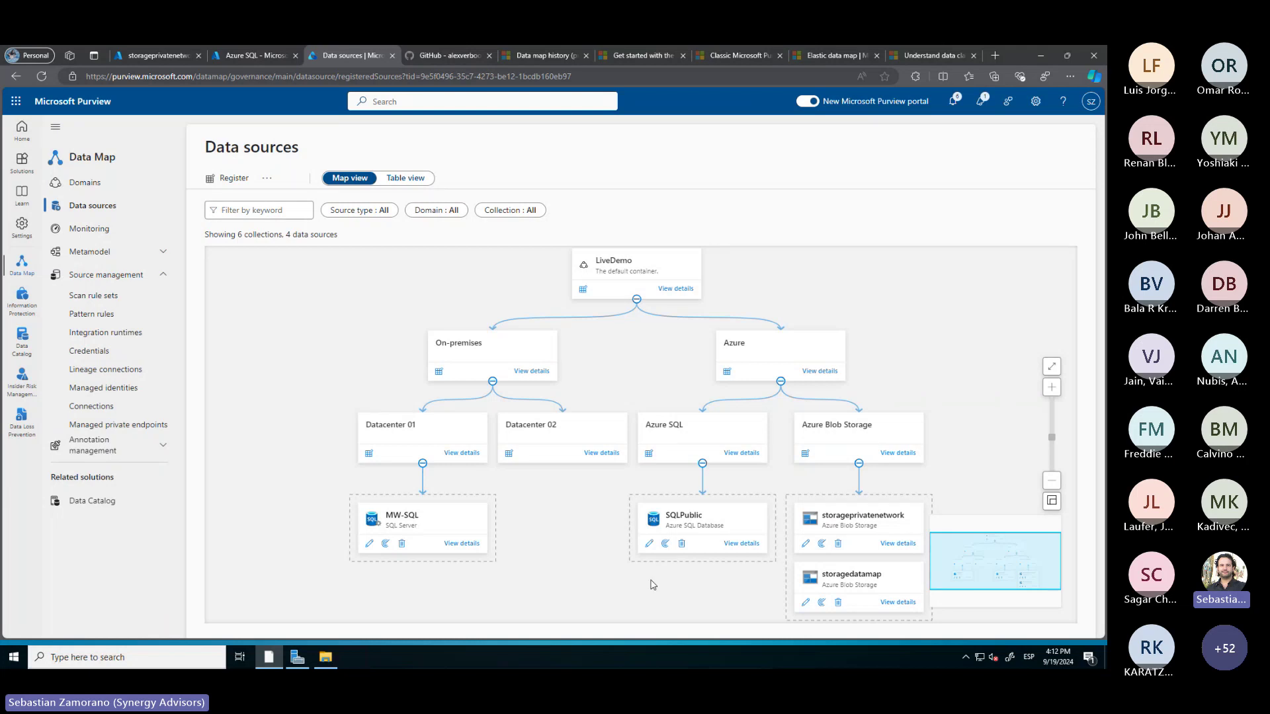
Review the MW-SQL, SQLPublic and storagedatamap source details, ending on storageprivatenetwork
click(462, 544)
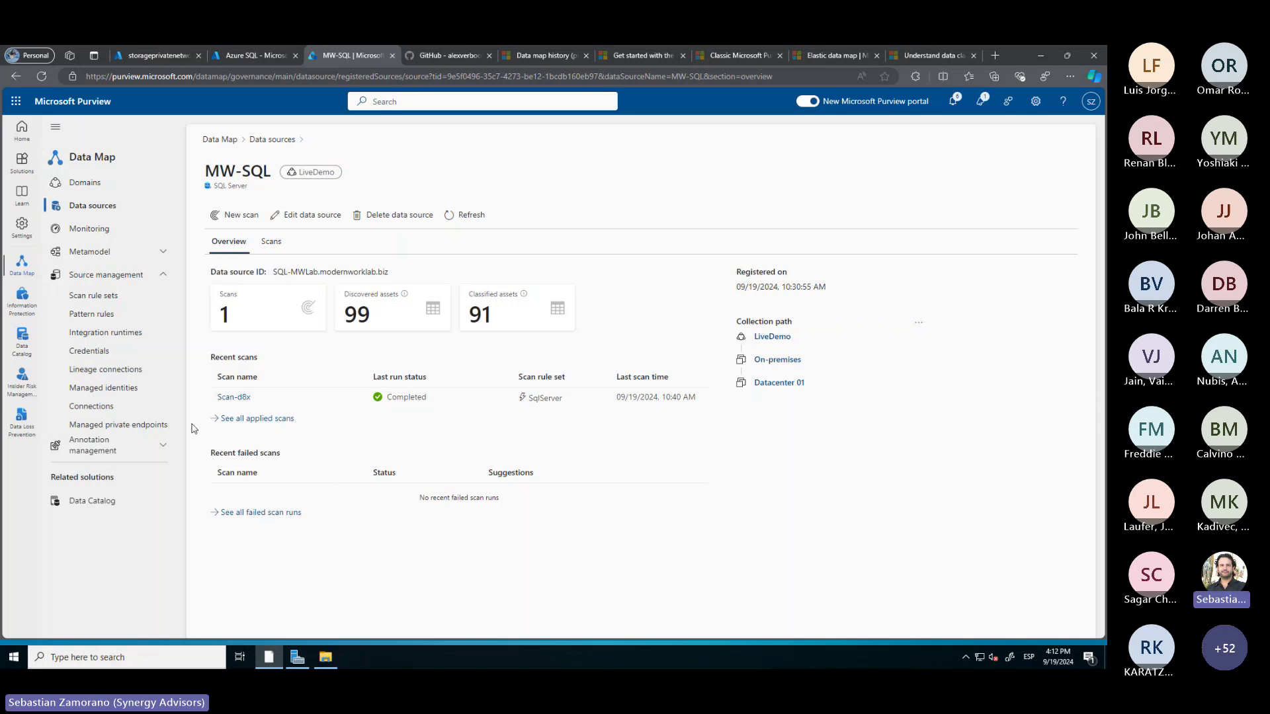
click(292, 141)
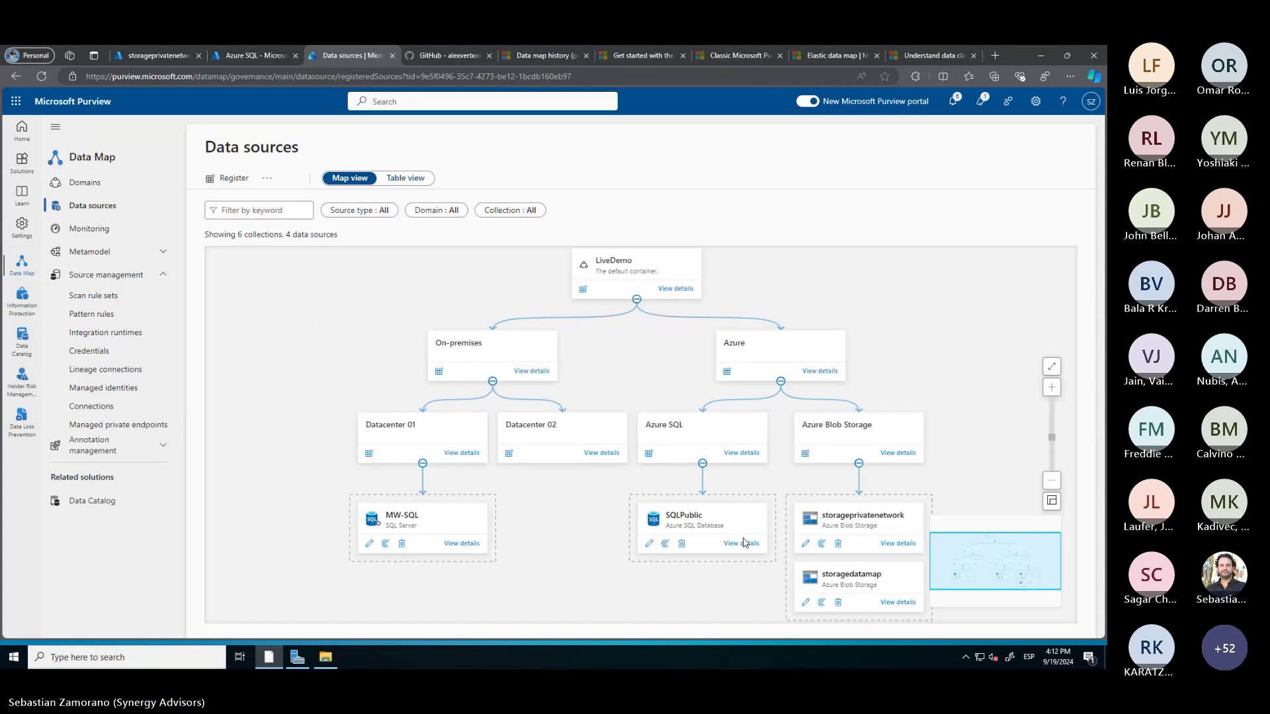
click(738, 544)
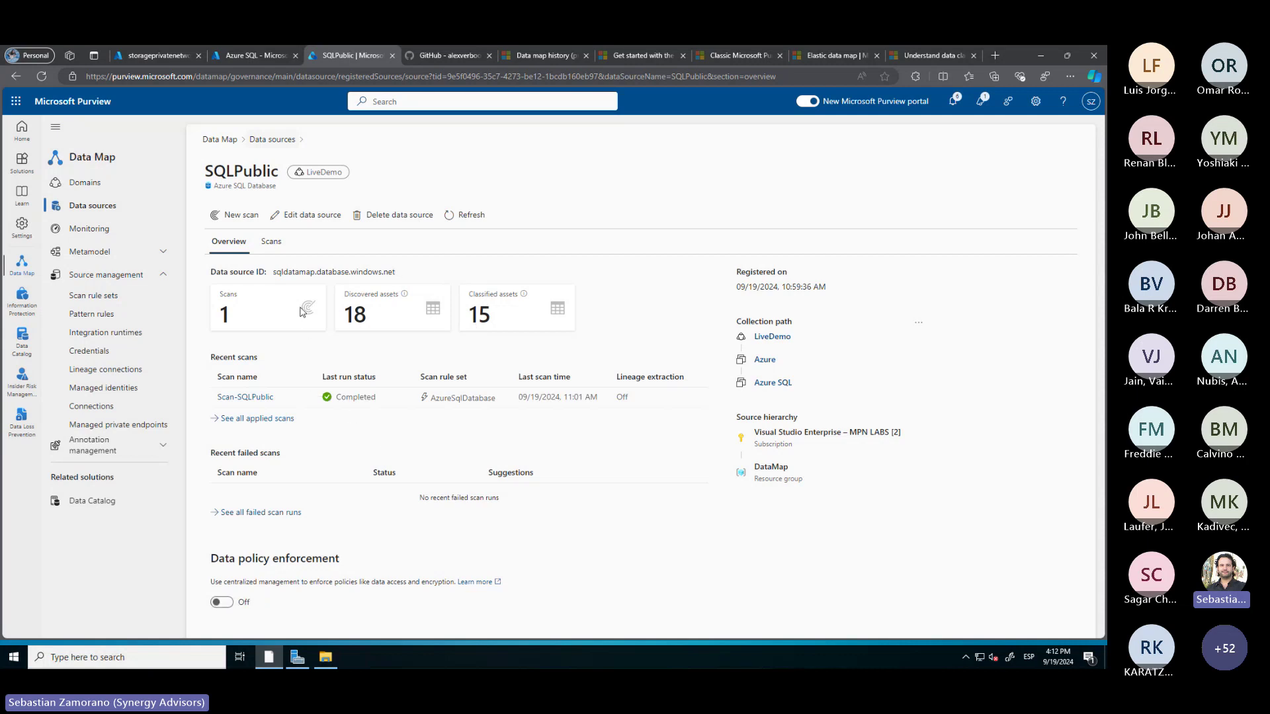
click(94, 209)
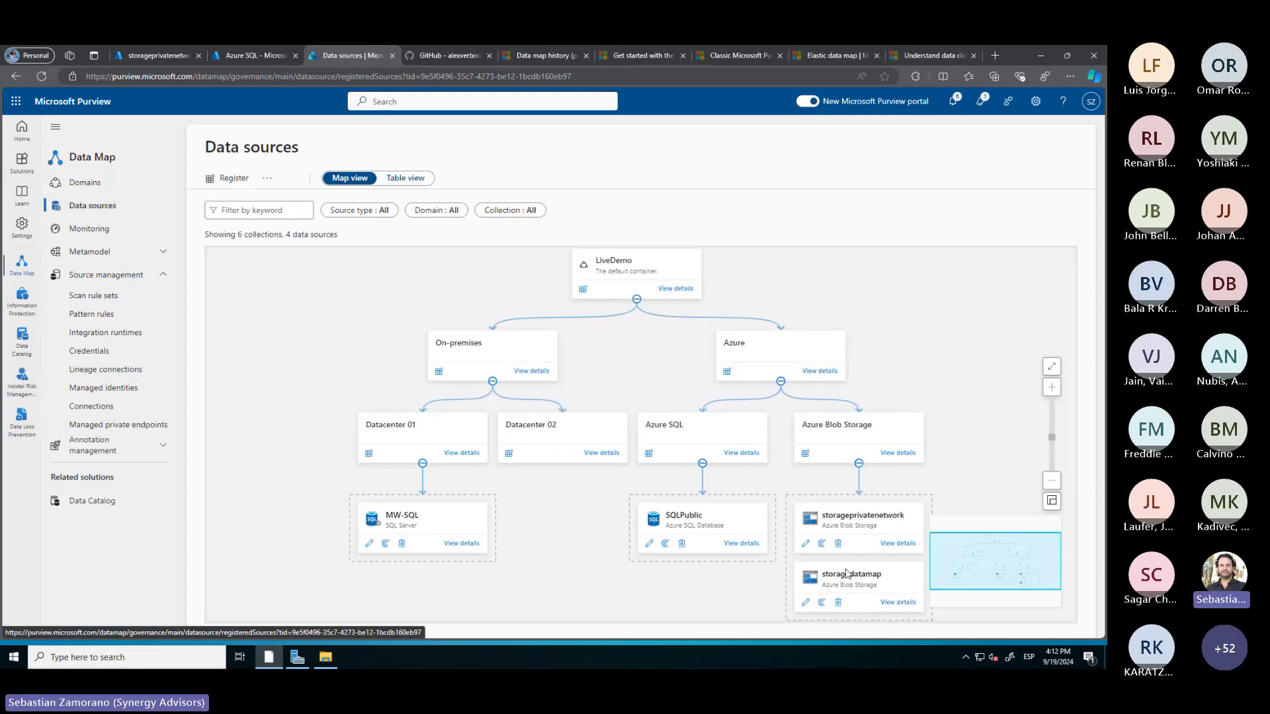
click(894, 603)
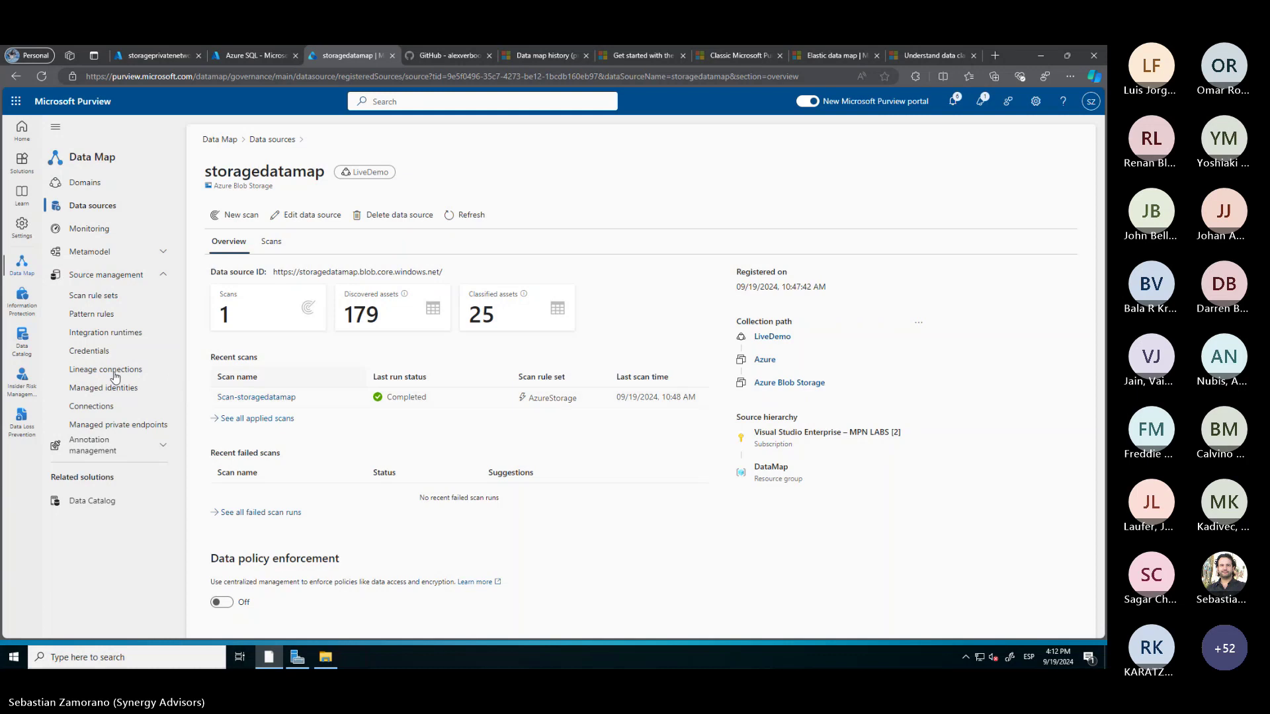
click(92, 205)
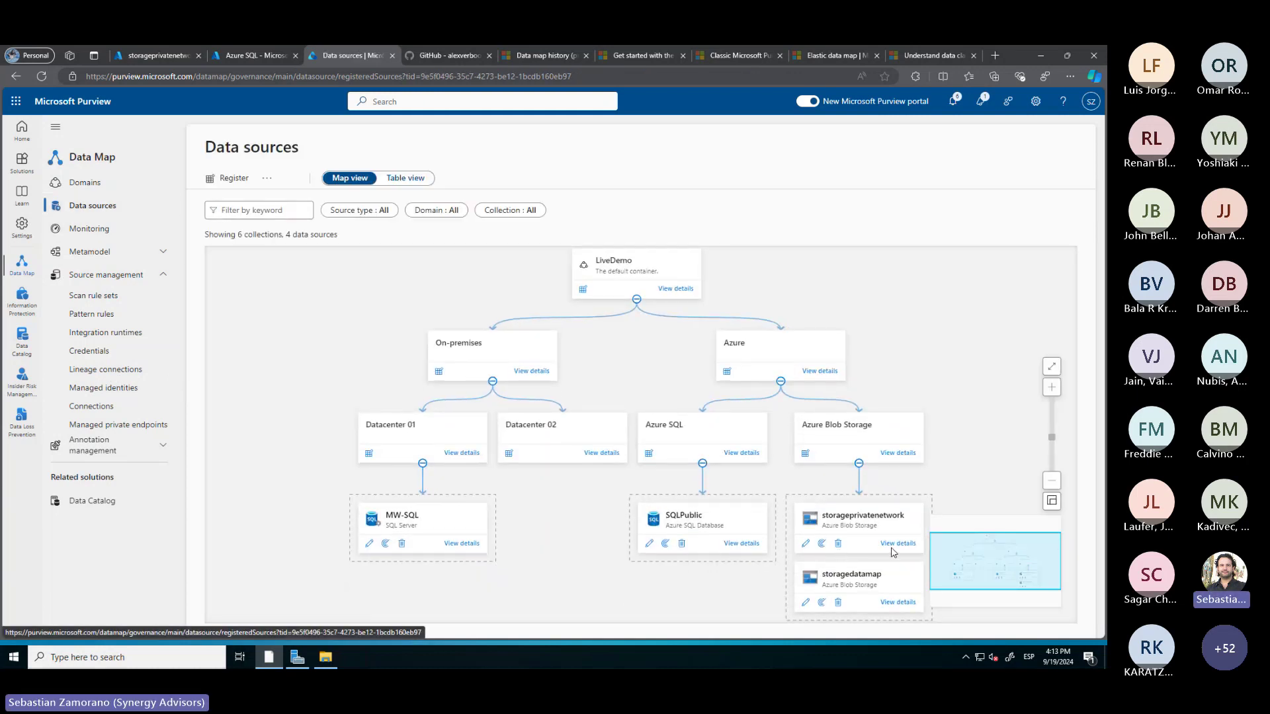
click(898, 545)
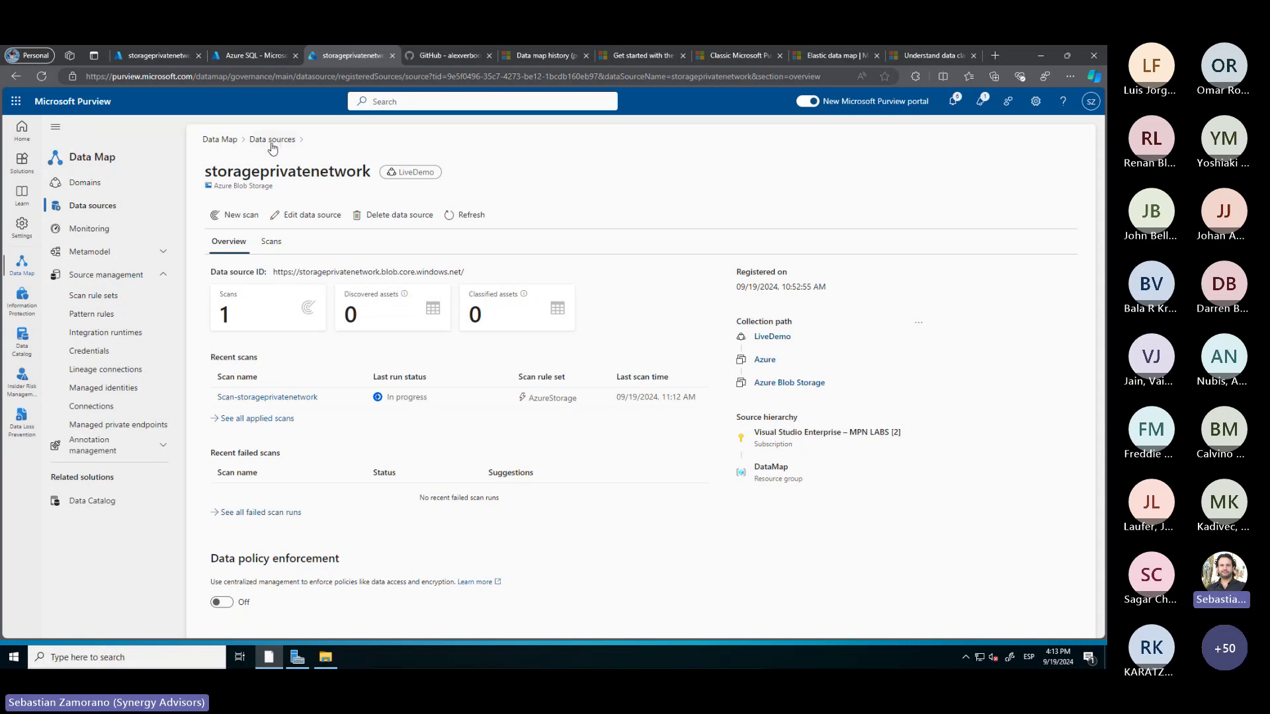
Allow public access from selected networks on sqldatamapprivate, save, and open SQLPrivate
click(251, 59)
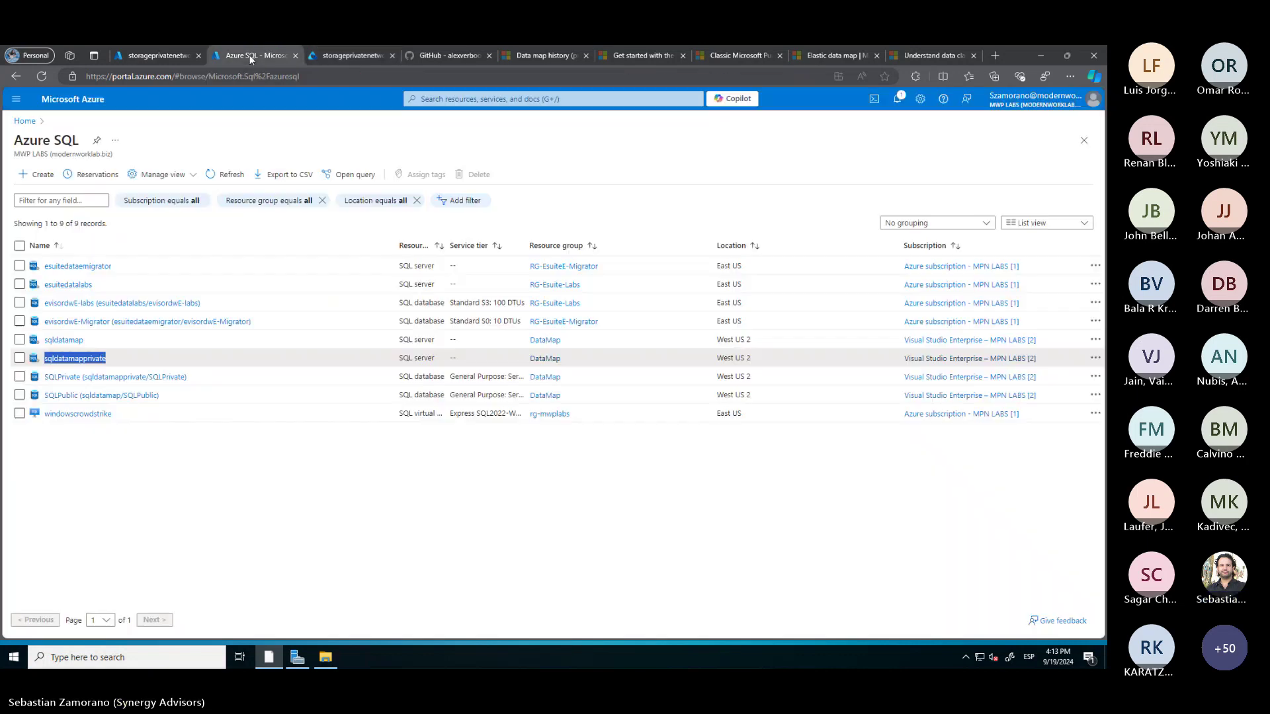
click(75, 359)
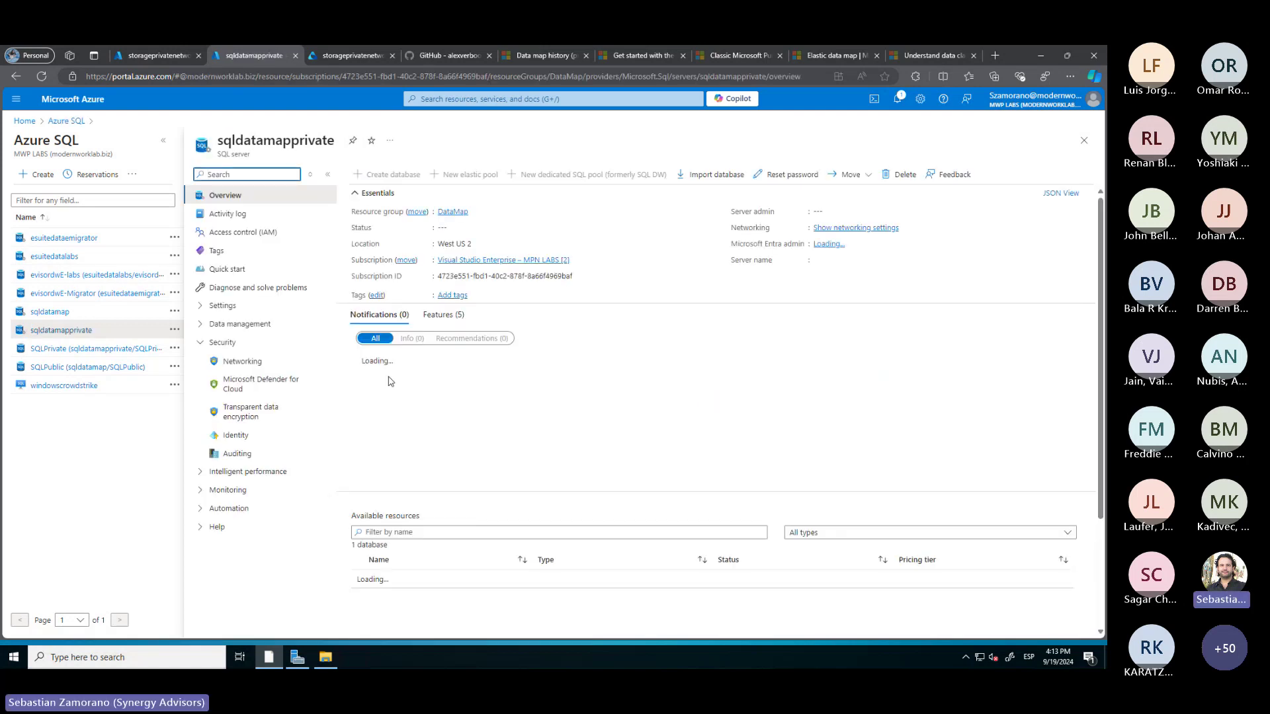
click(251, 369)
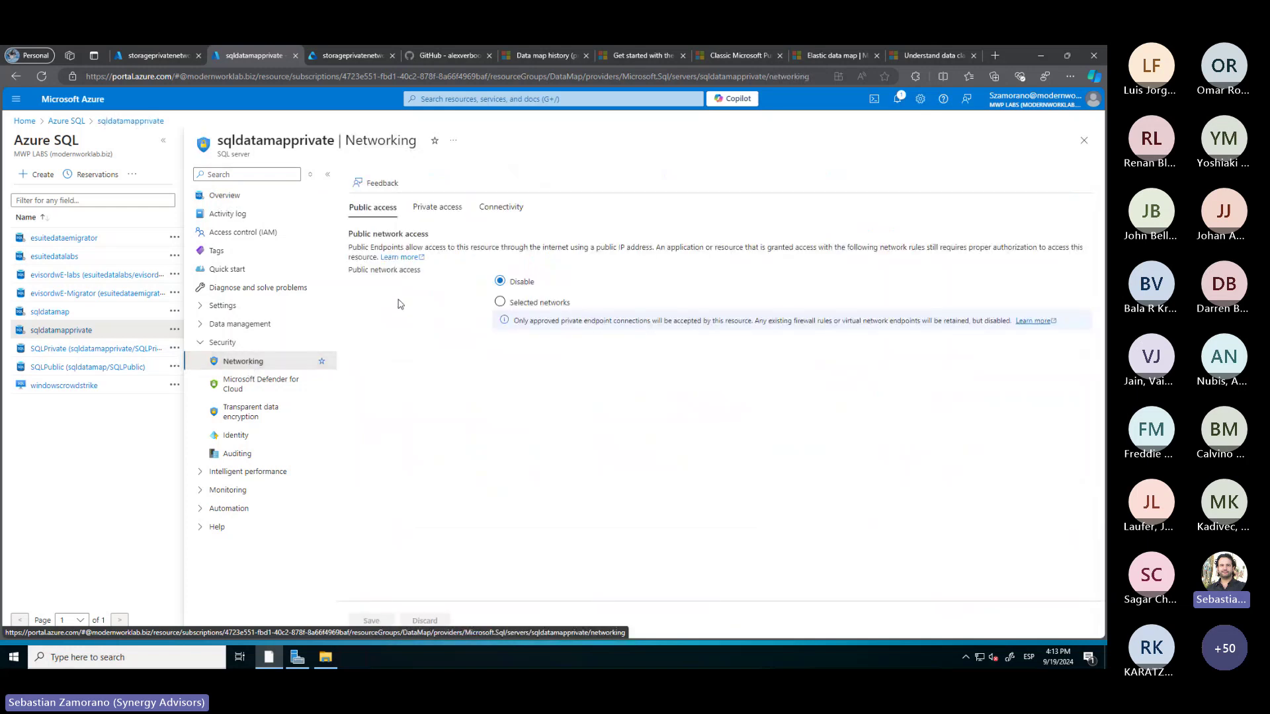
click(500, 302)
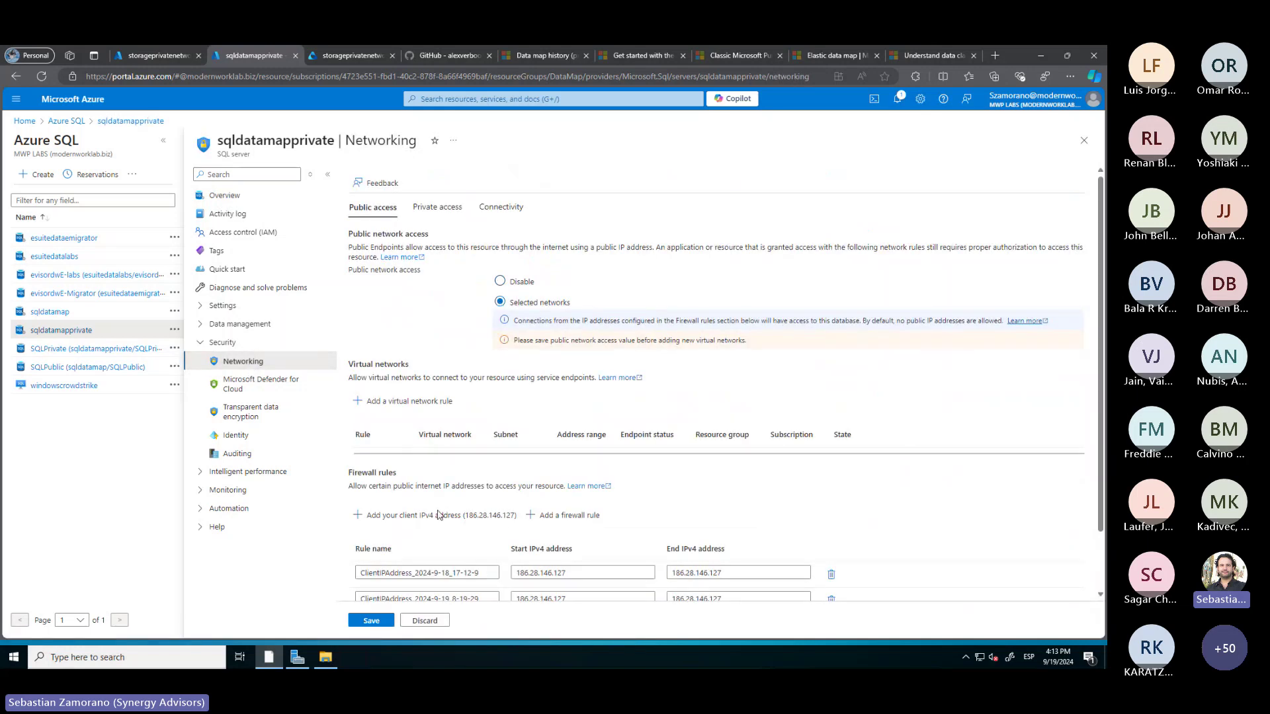
scroll(437, 524, down, 2)
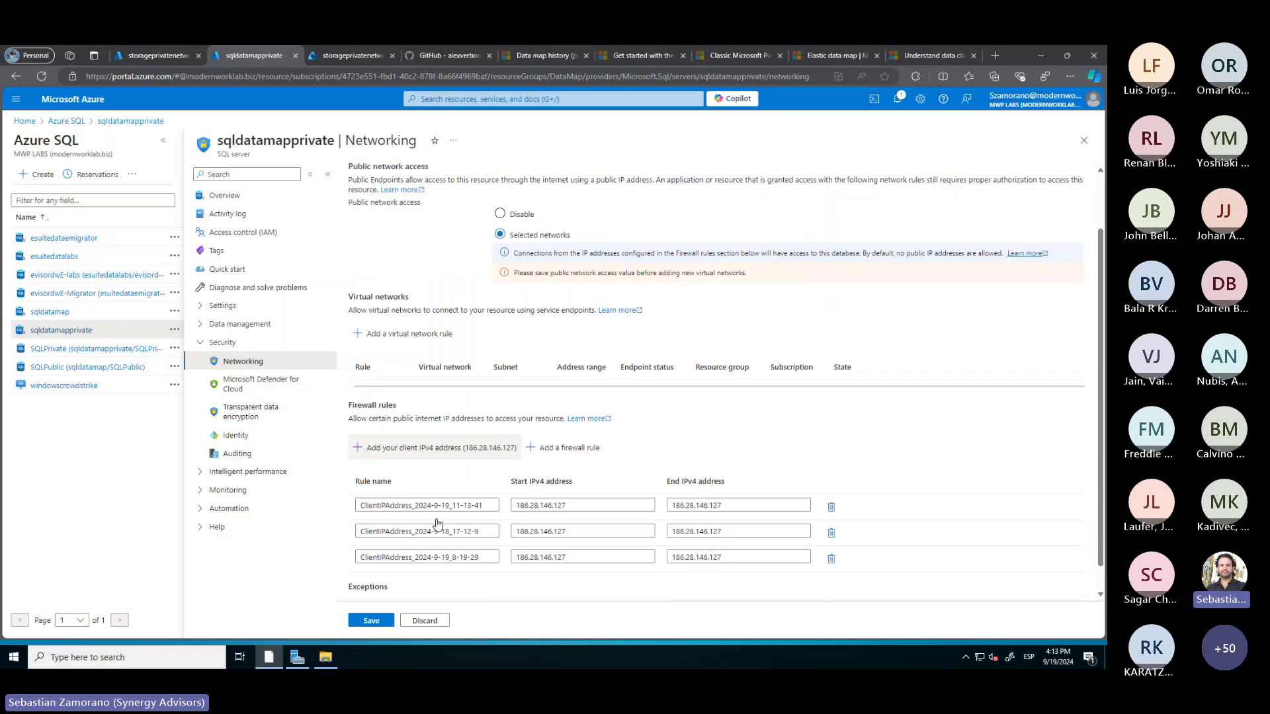
click(373, 622)
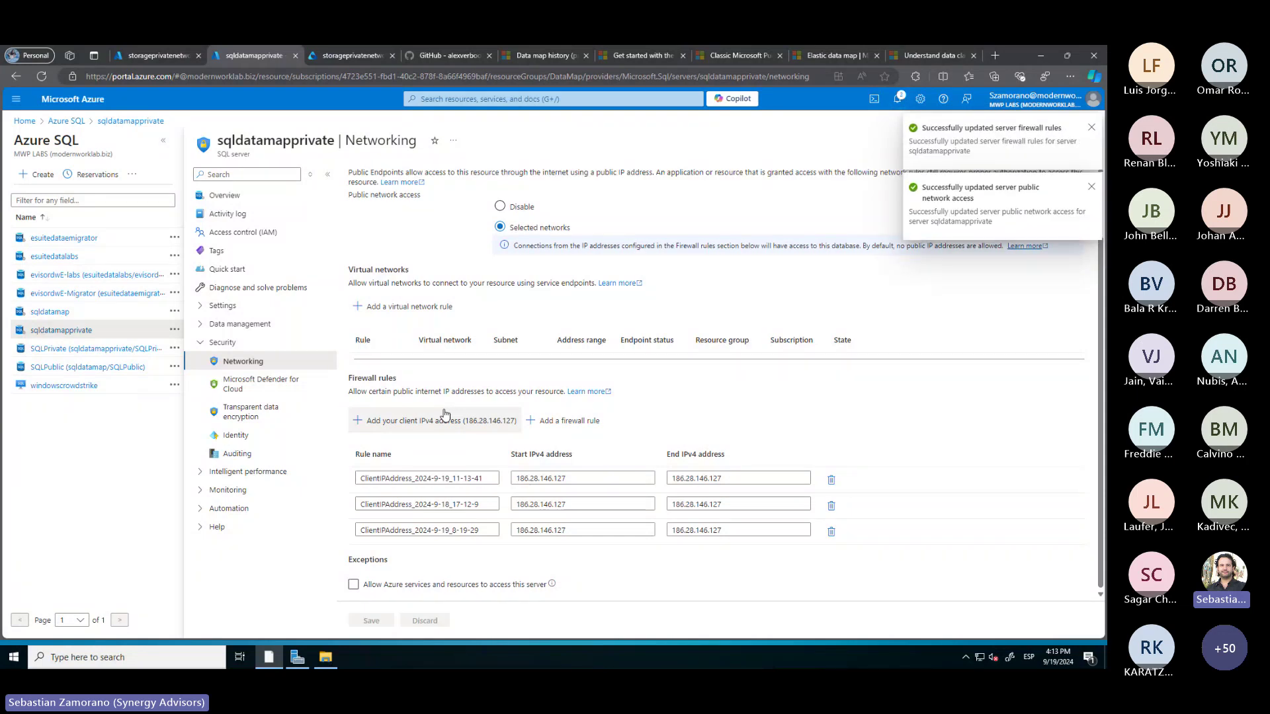
click(98, 351)
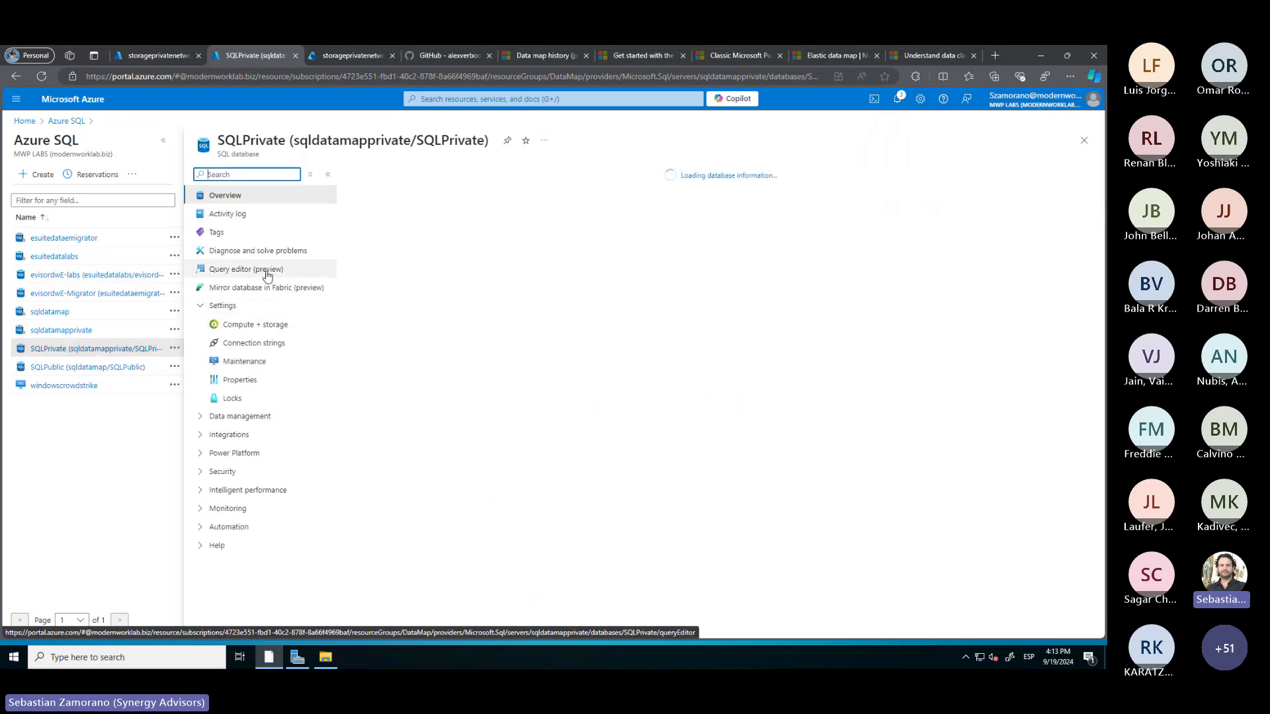
Try SQLPrivate's query editor, then return to the sqldatamapprivate server overview
click(267, 273)
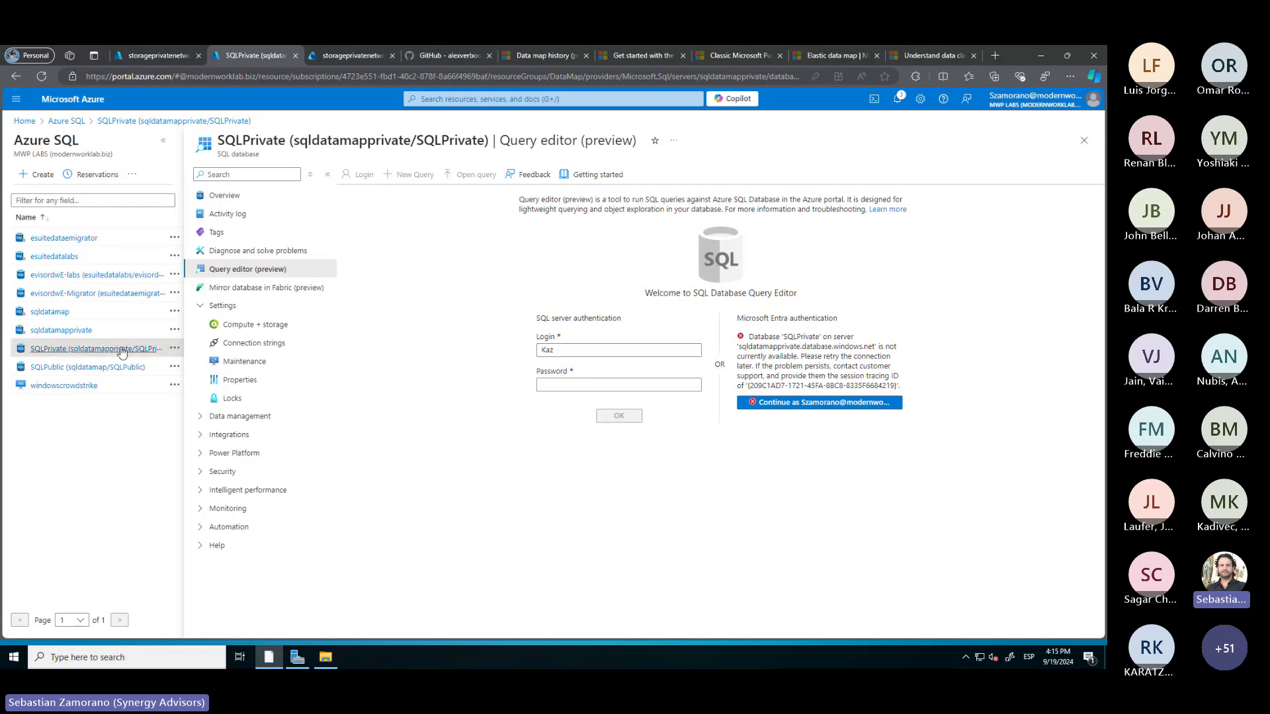
click(64, 330)
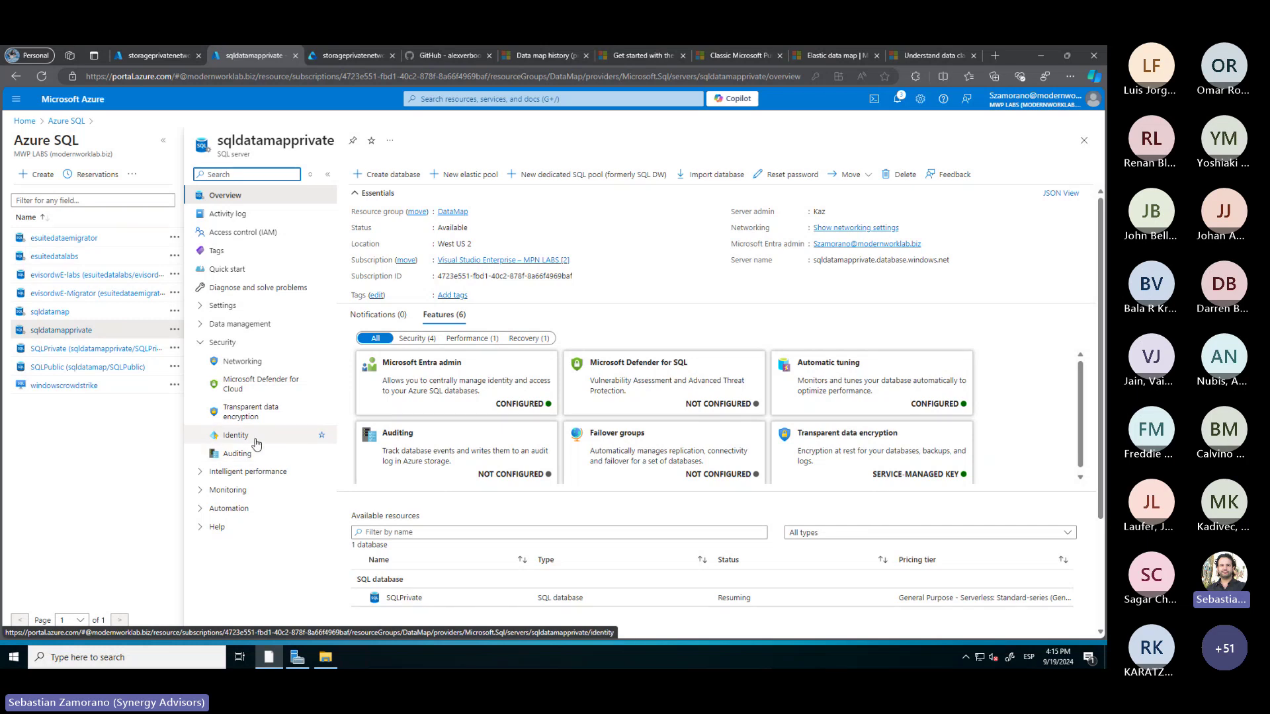
Delete the three old firewall rules, add the client IPv4 rule, save, and open SQLPrivate
click(242, 364)
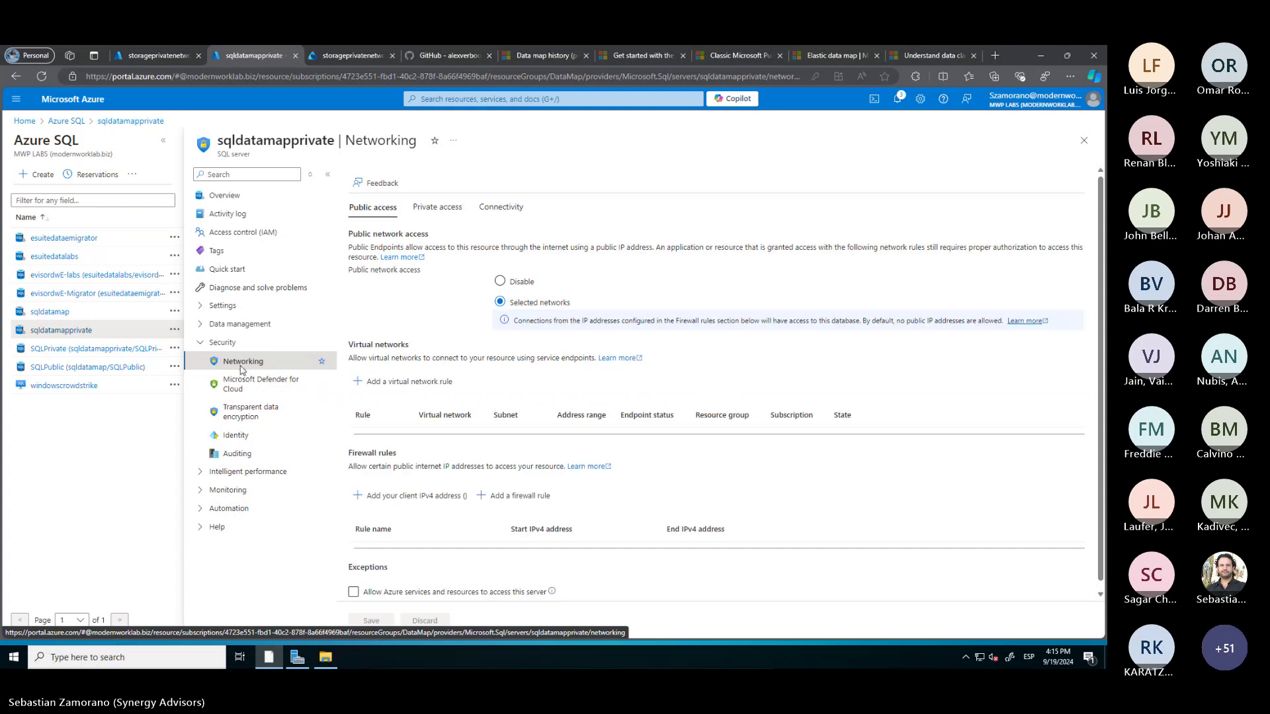
scroll(393, 533, down, 1)
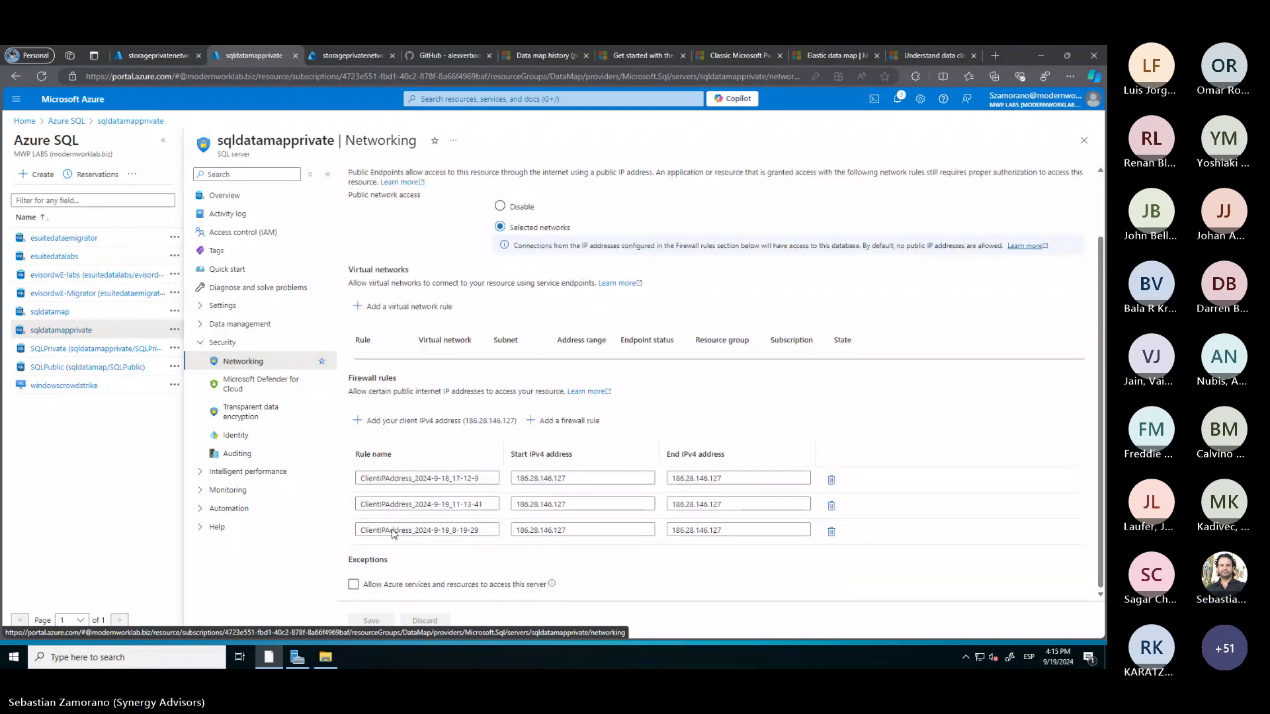
click(831, 479)
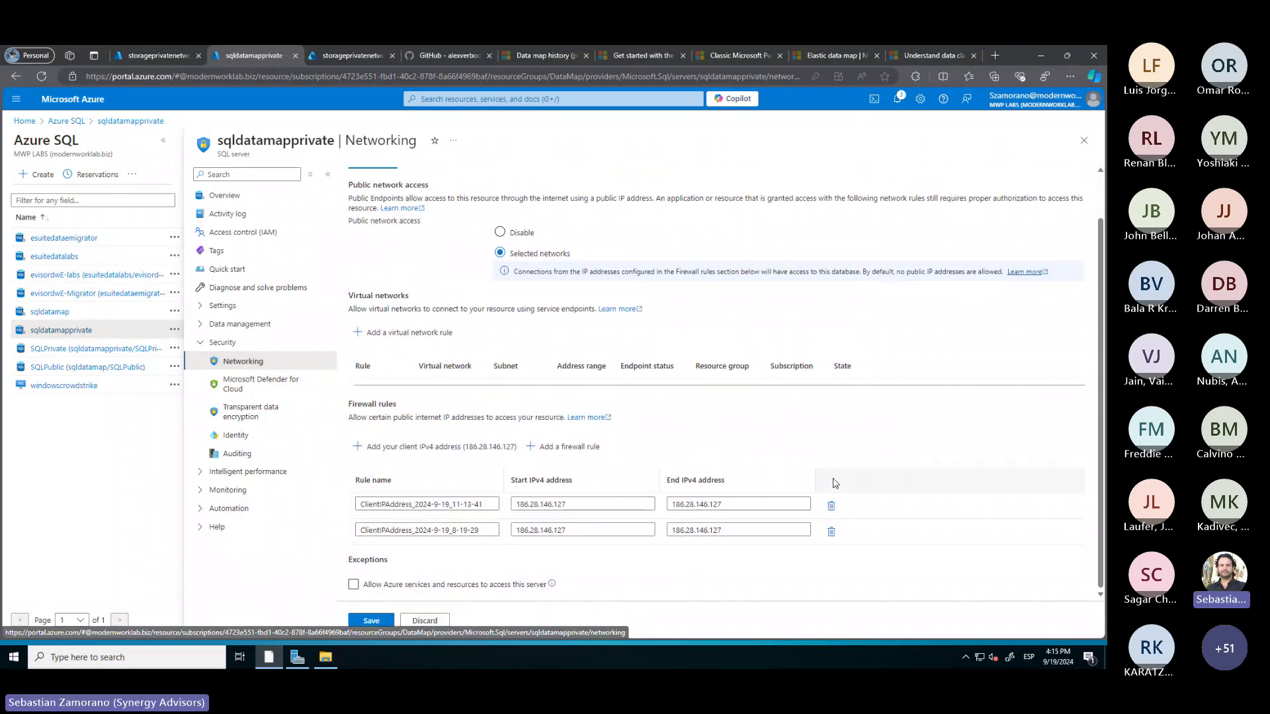
click(831, 505)
click(832, 529)
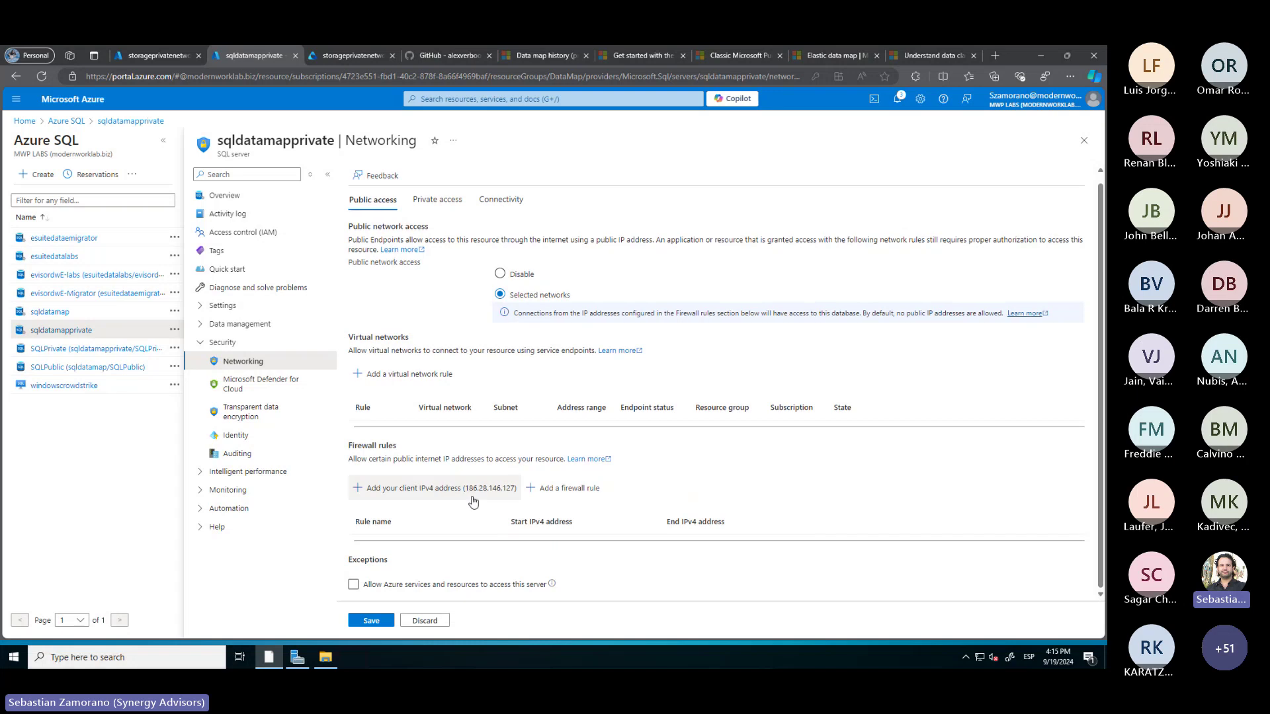
click(465, 490)
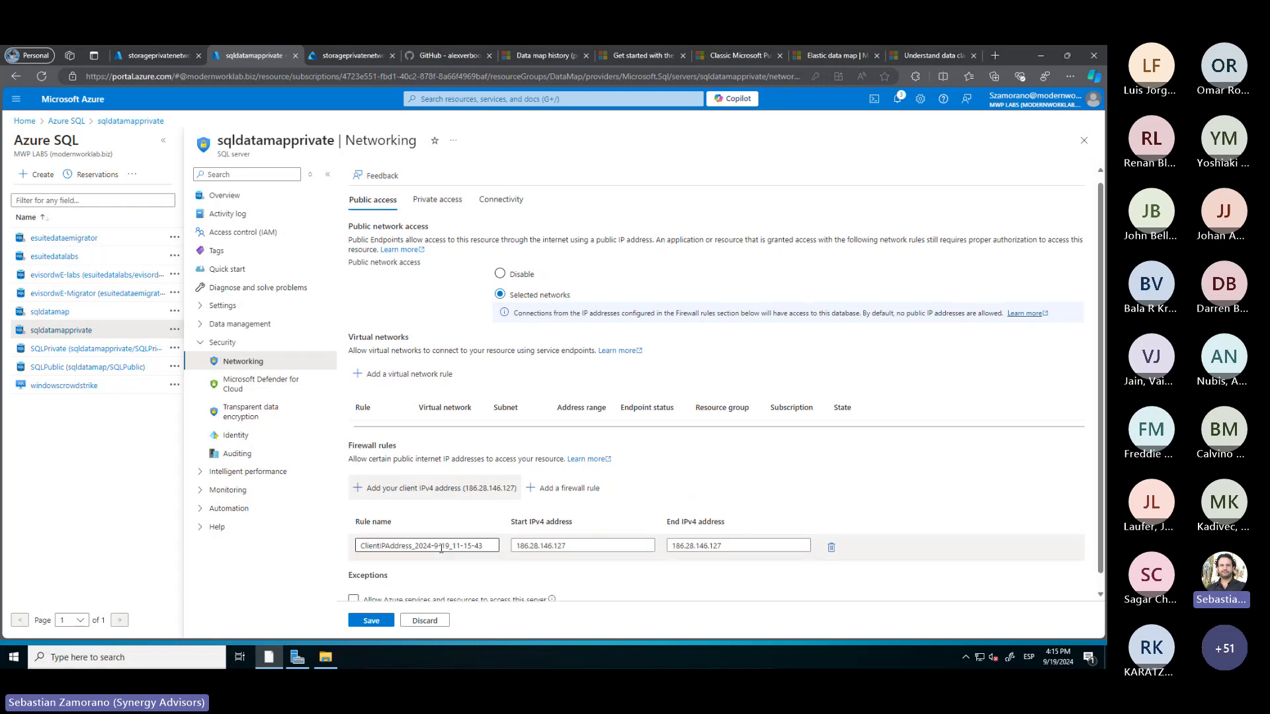
click(388, 622)
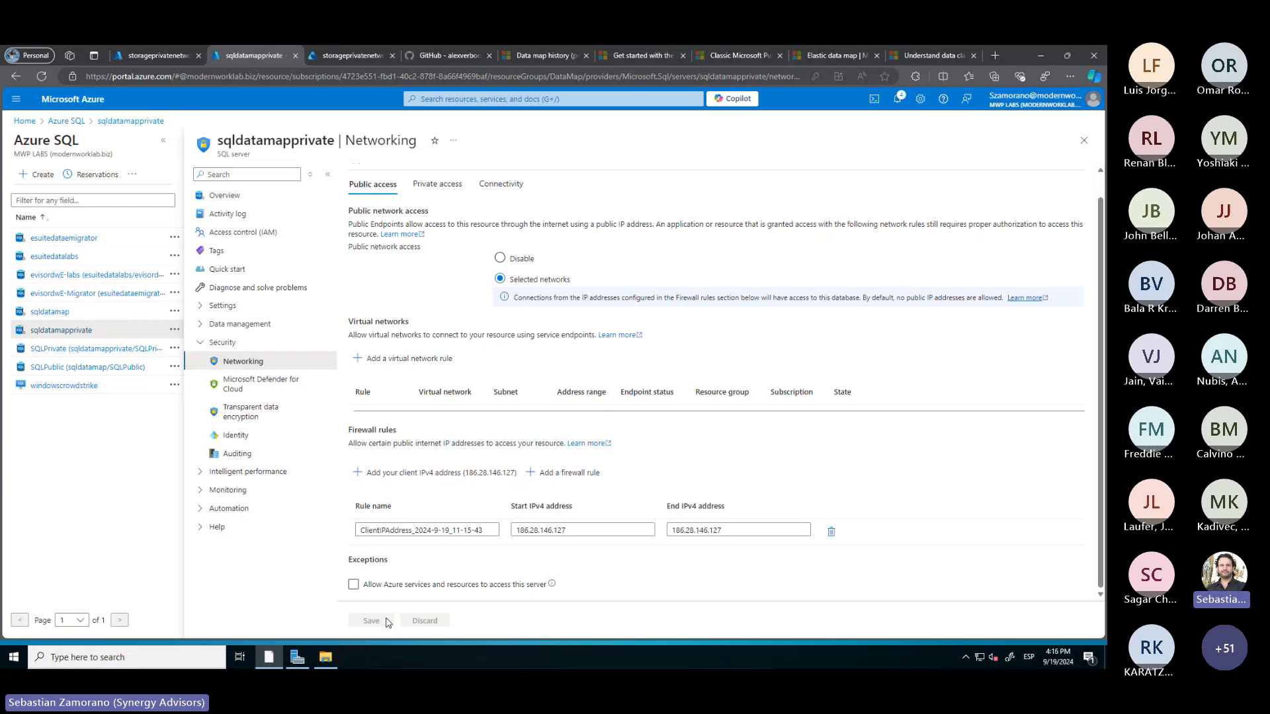
click(114, 350)
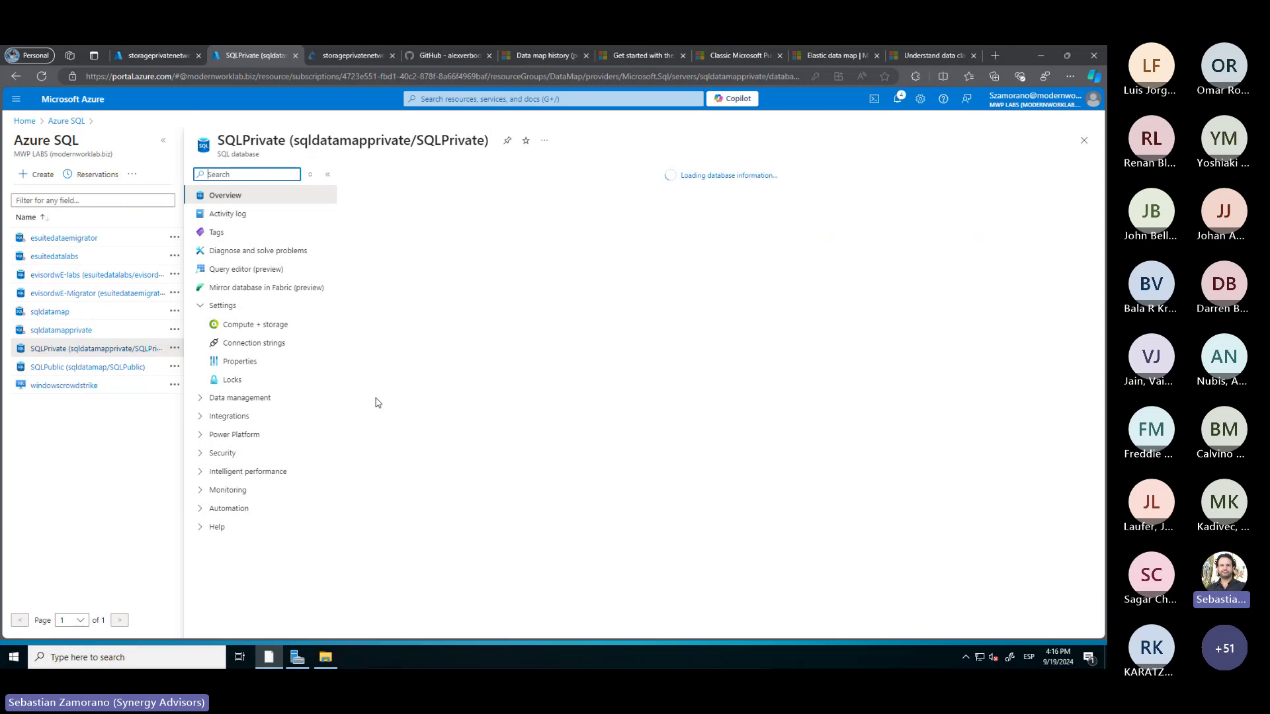
Paste the db_datareader script into SQLPrivate's query editor, replacing the first placeholder with LiveDemo
click(269, 271)
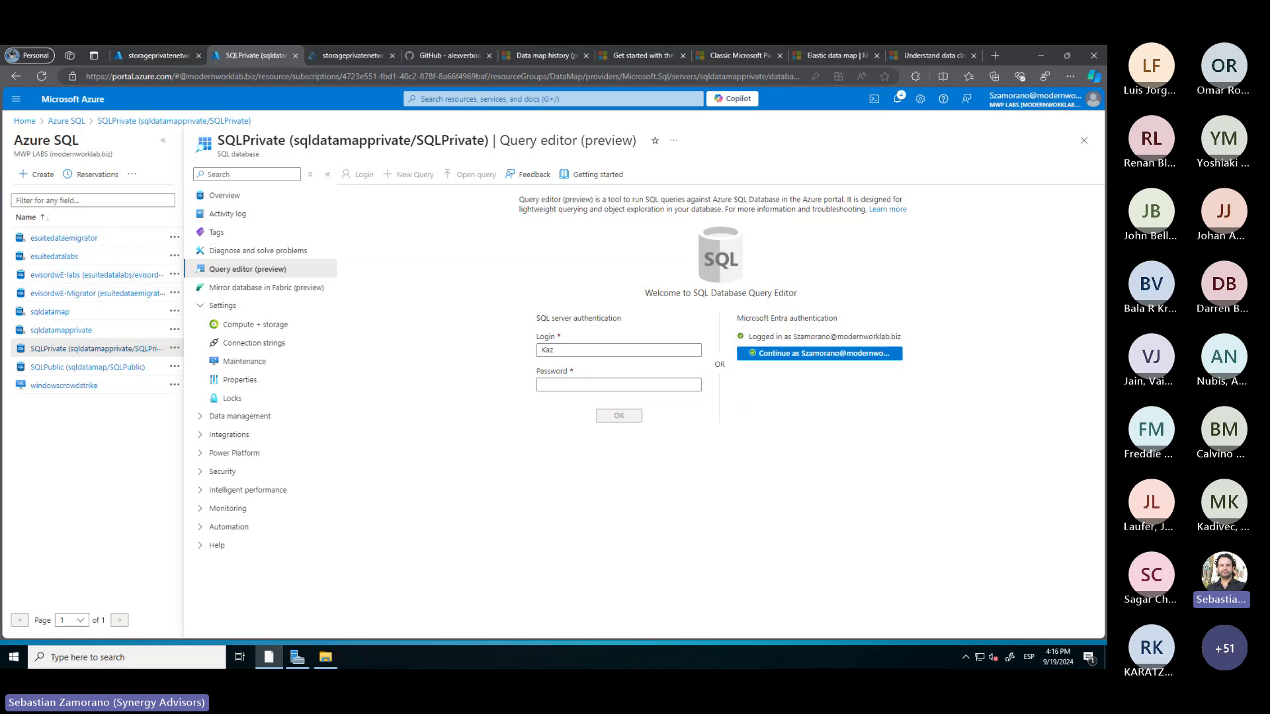
key(alt+Tab)
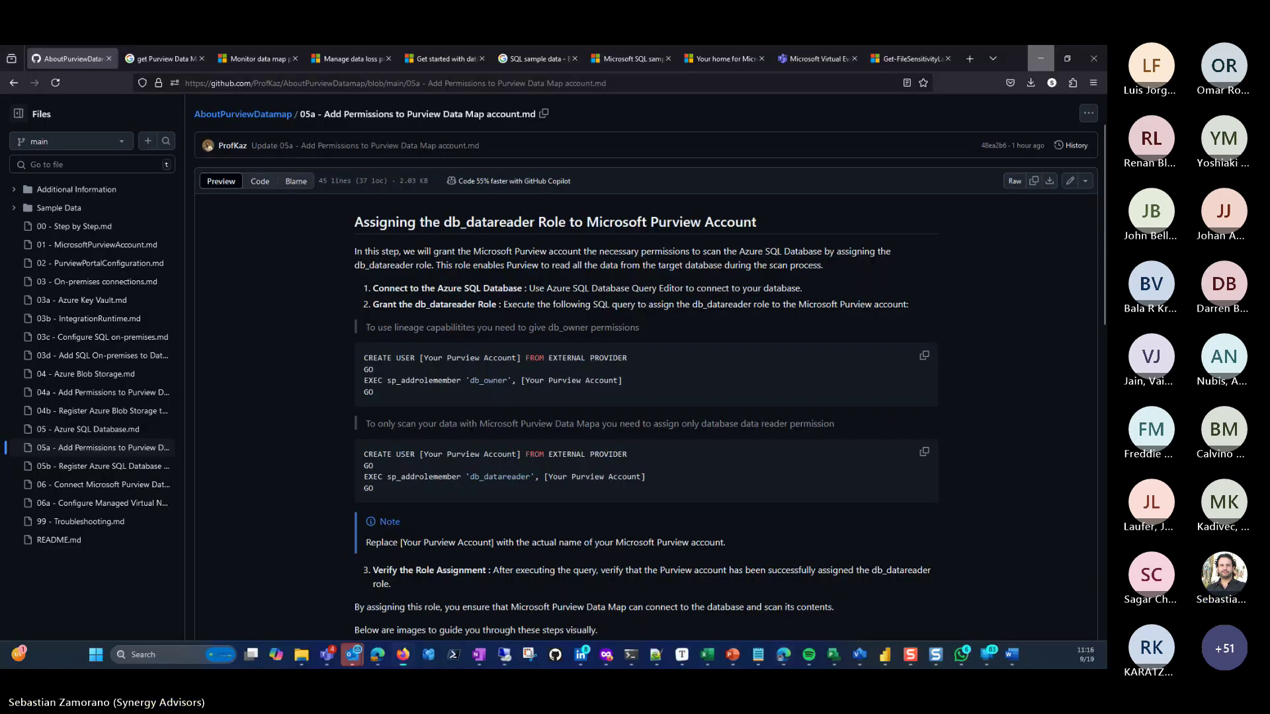
click(924, 452)
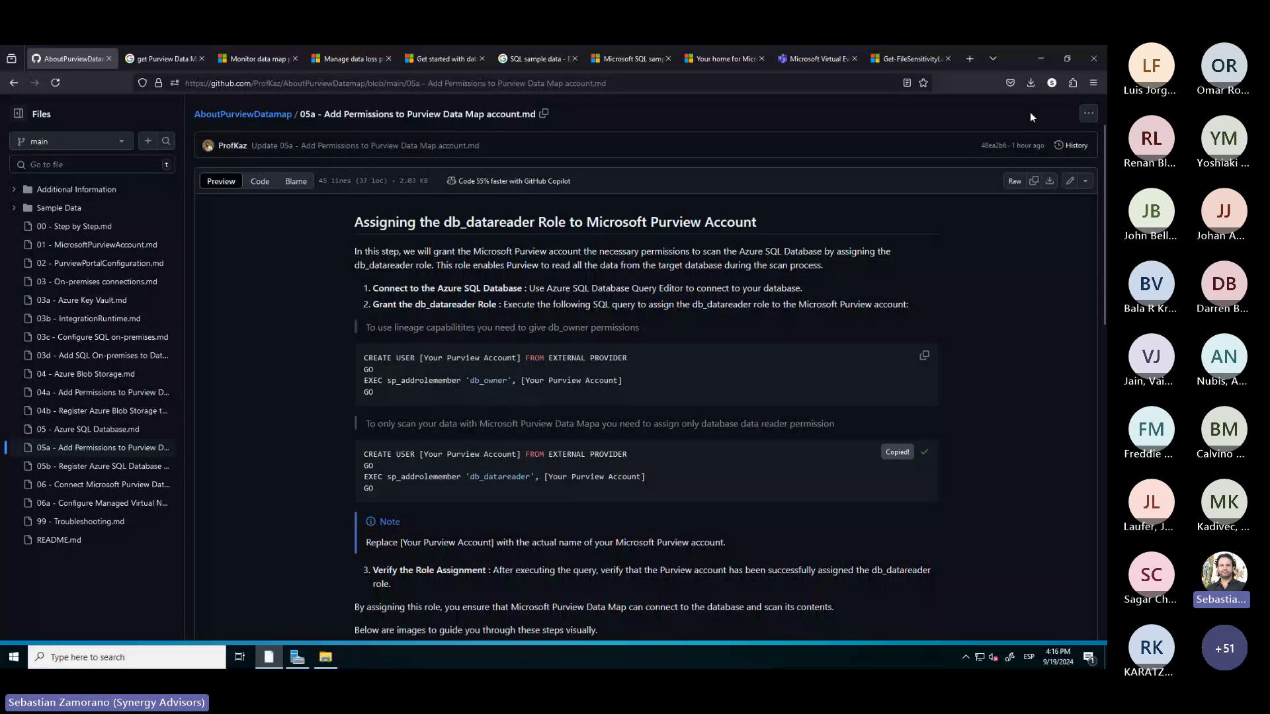
click(1042, 59)
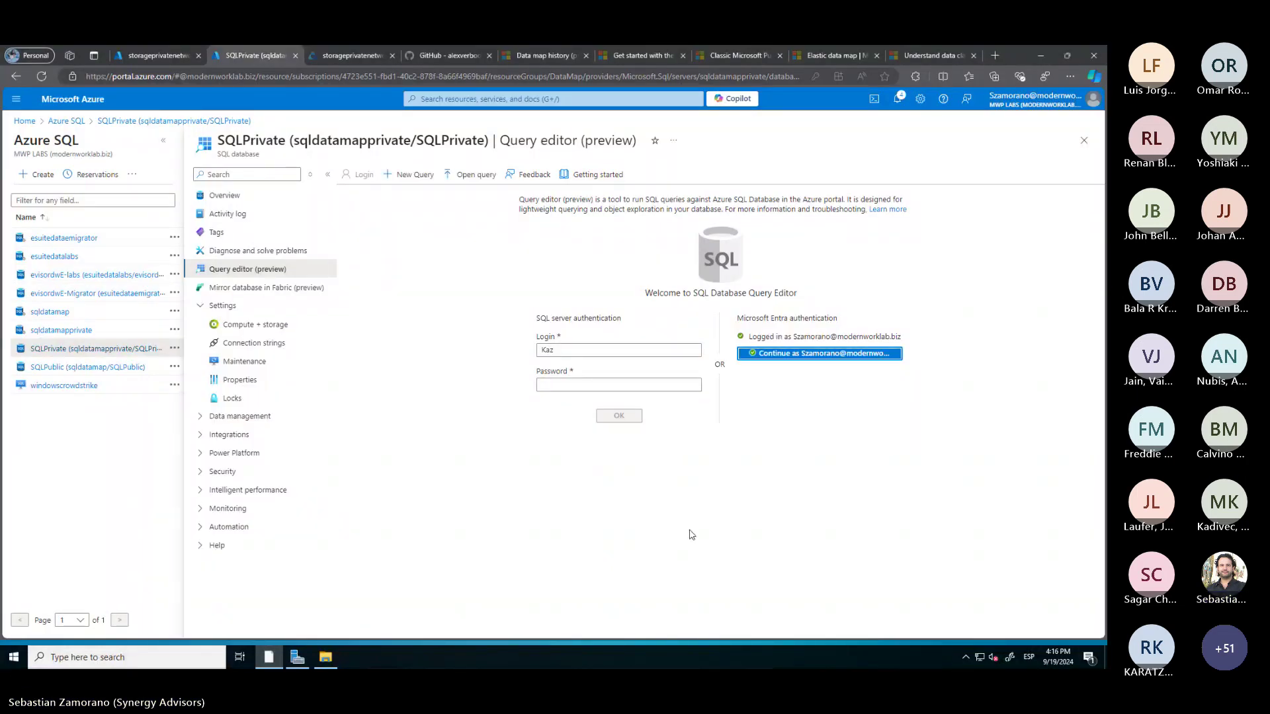
click(580, 258)
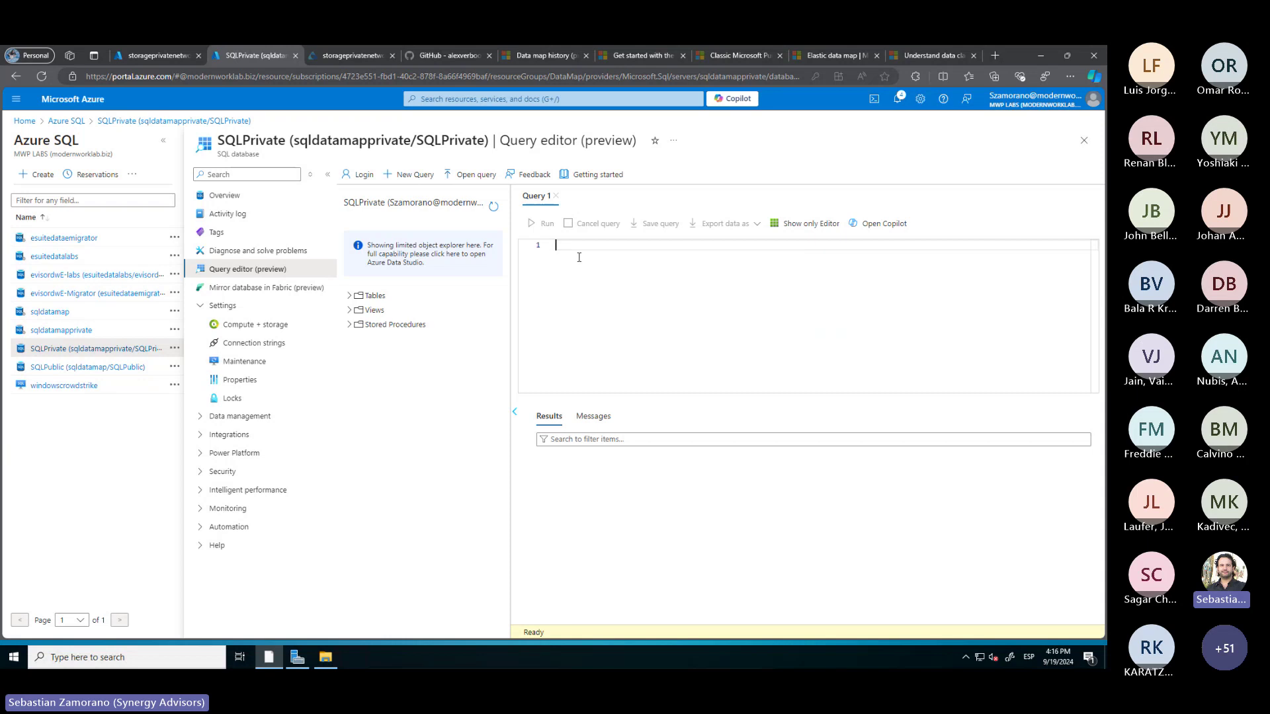
key(ctrl+v)
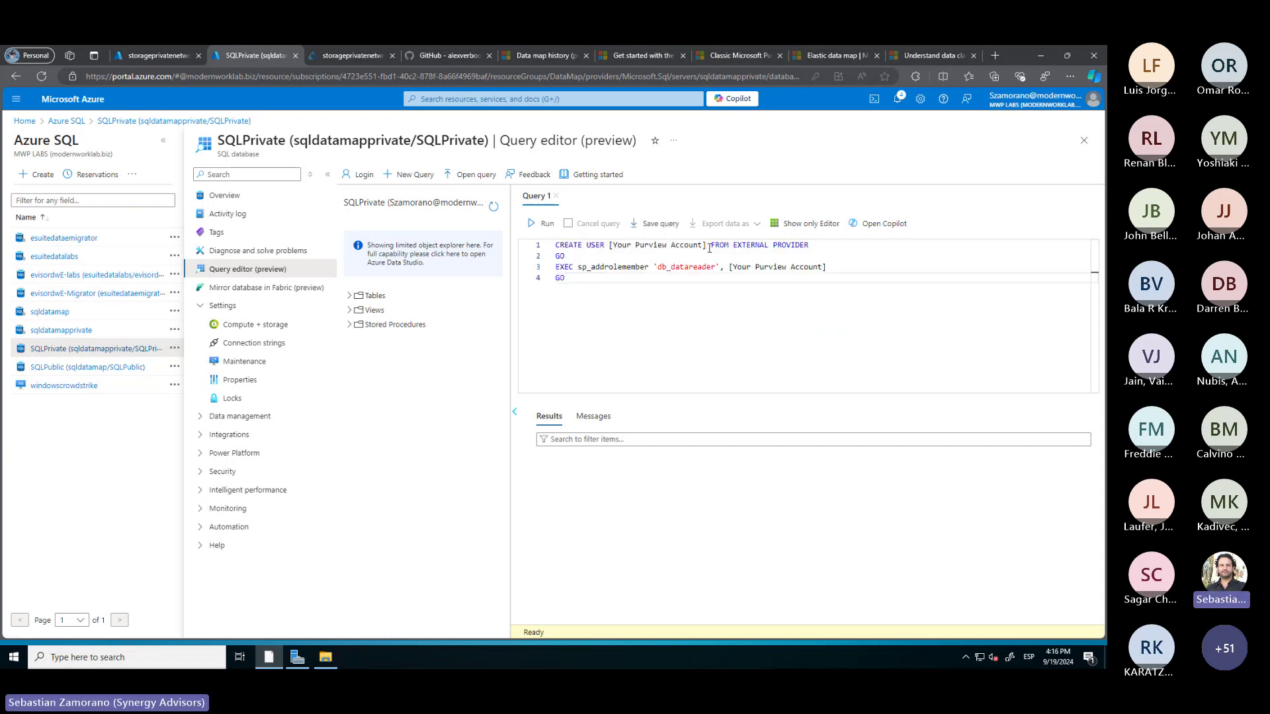
drag(707, 245, 610, 247)
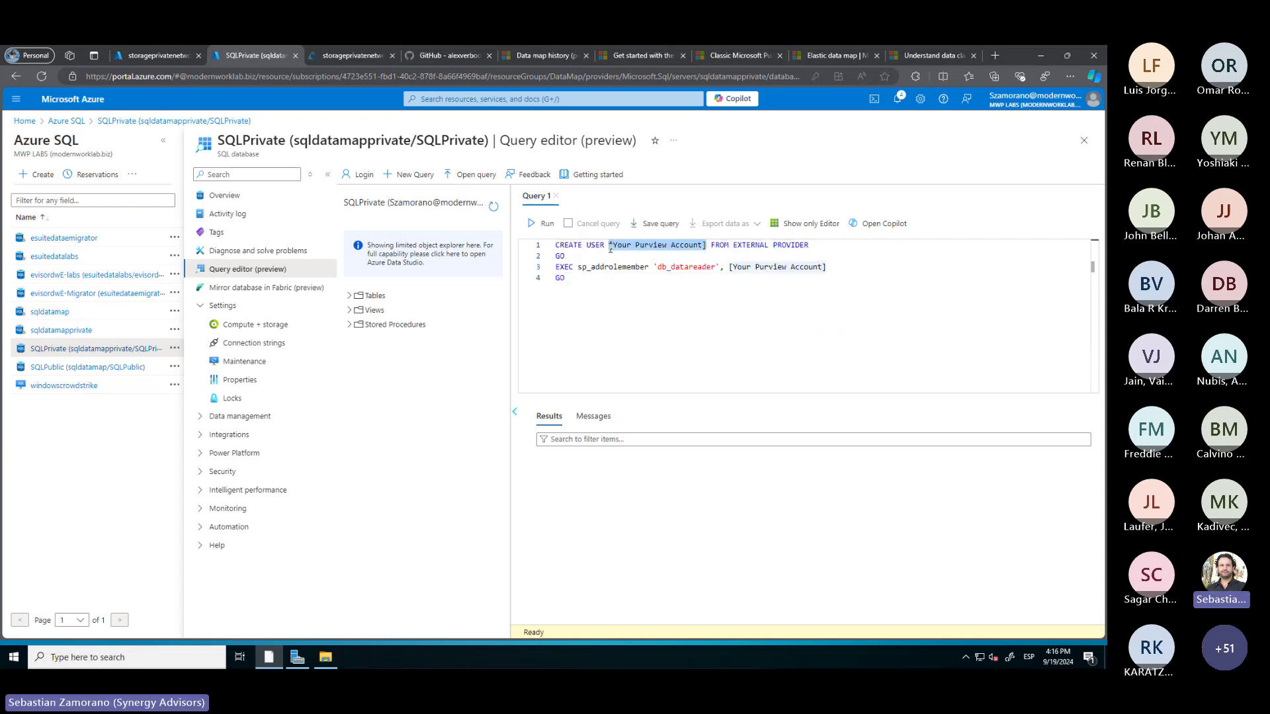
text(LiveDemo)
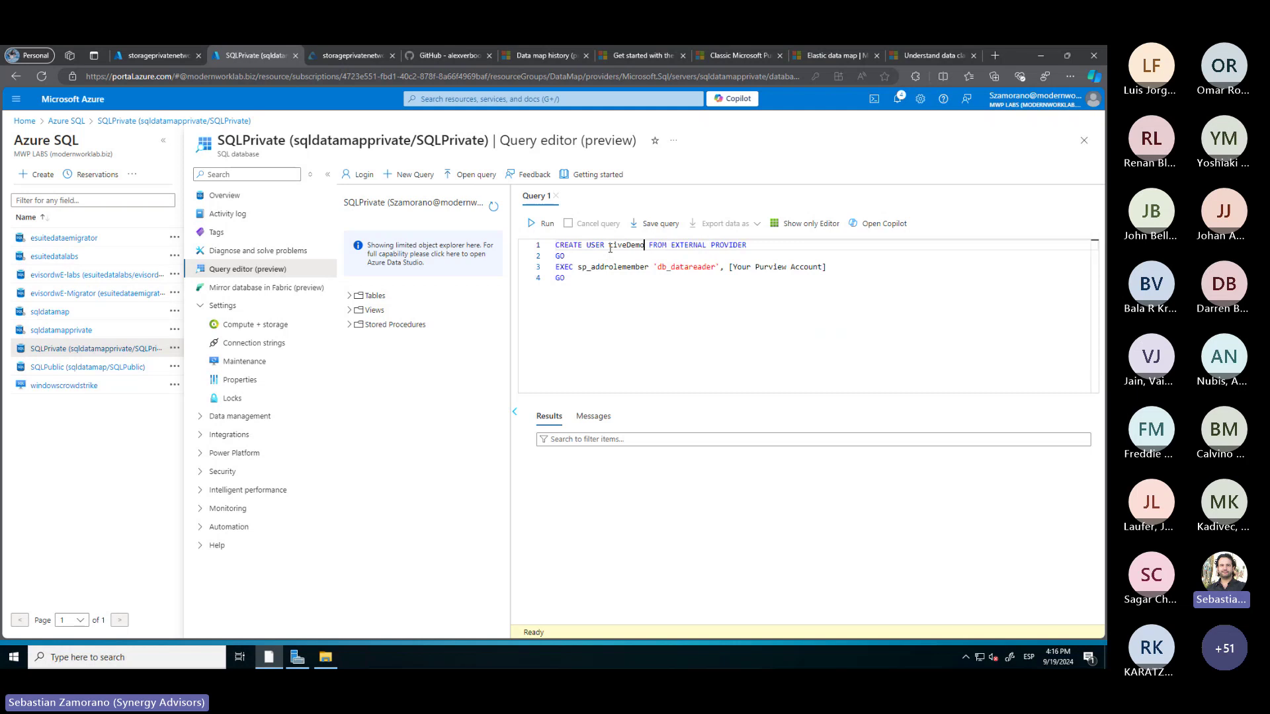
Check the Microsoft Purview accounts list for the account name
click(160, 76)
click(155, 55)
click(444, 99)
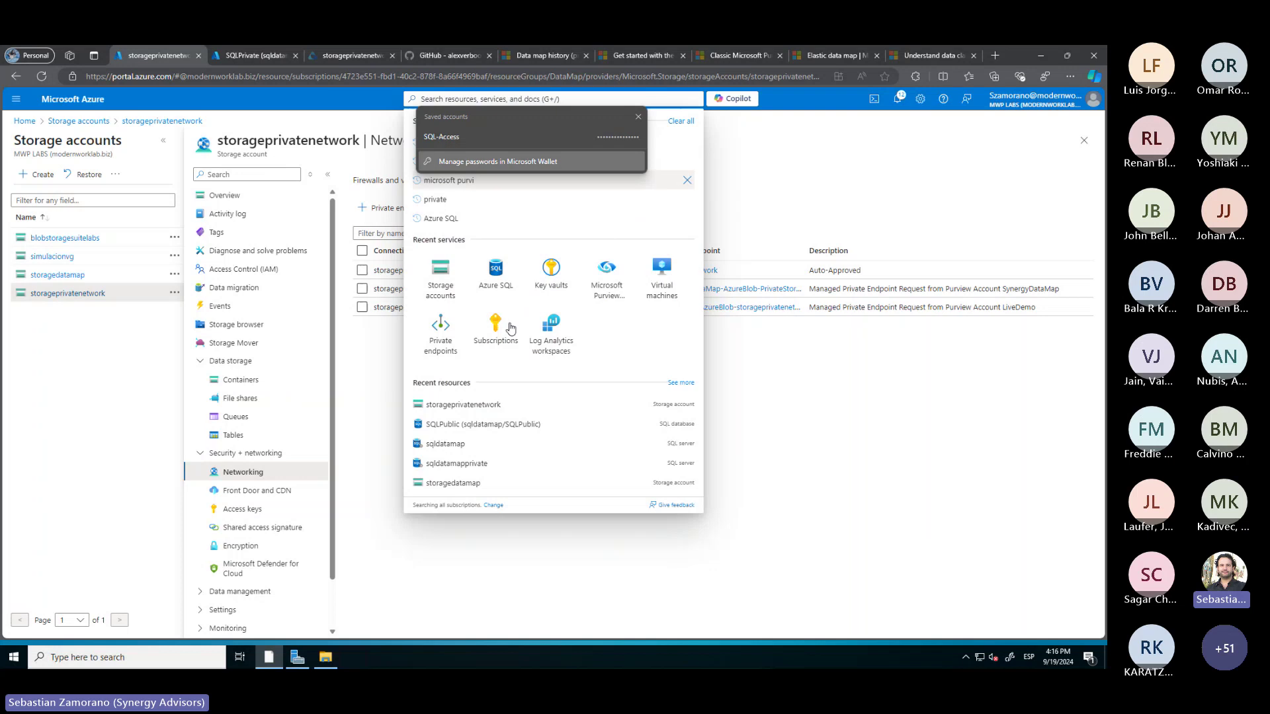
click(616, 291)
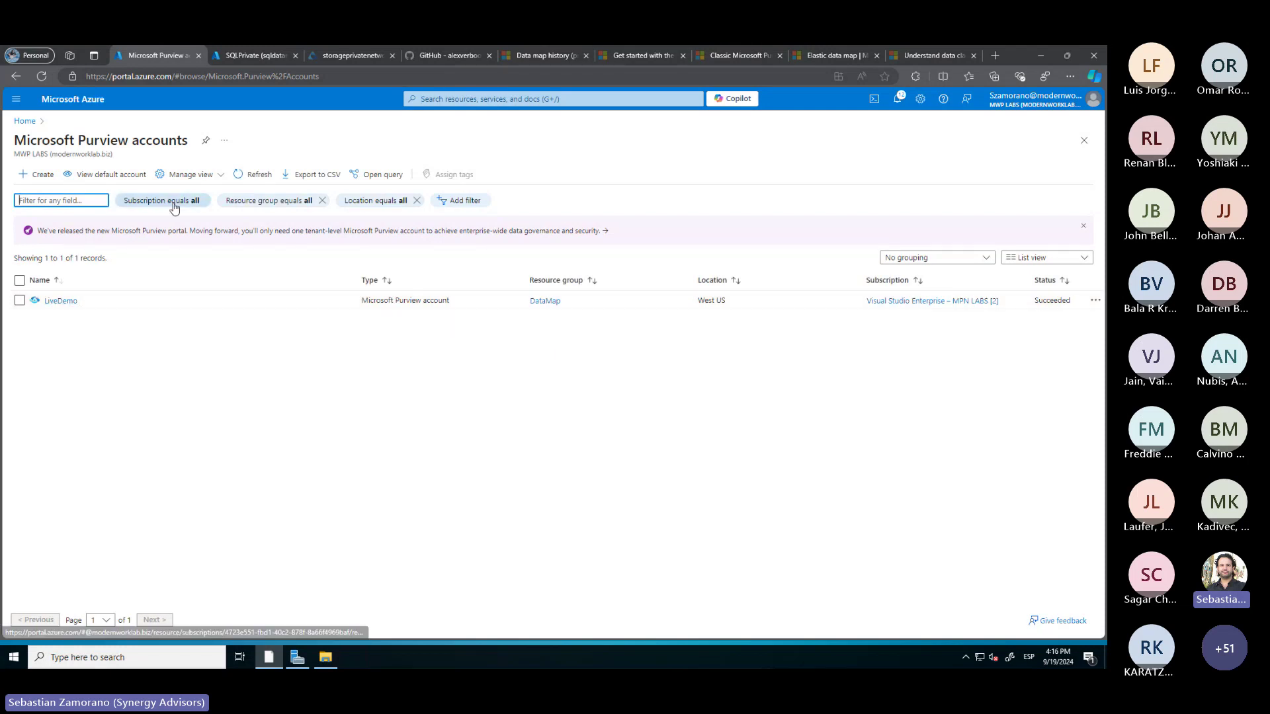
Replace the line-3 placeholder with LiveDemo and run the whole script
click(266, 56)
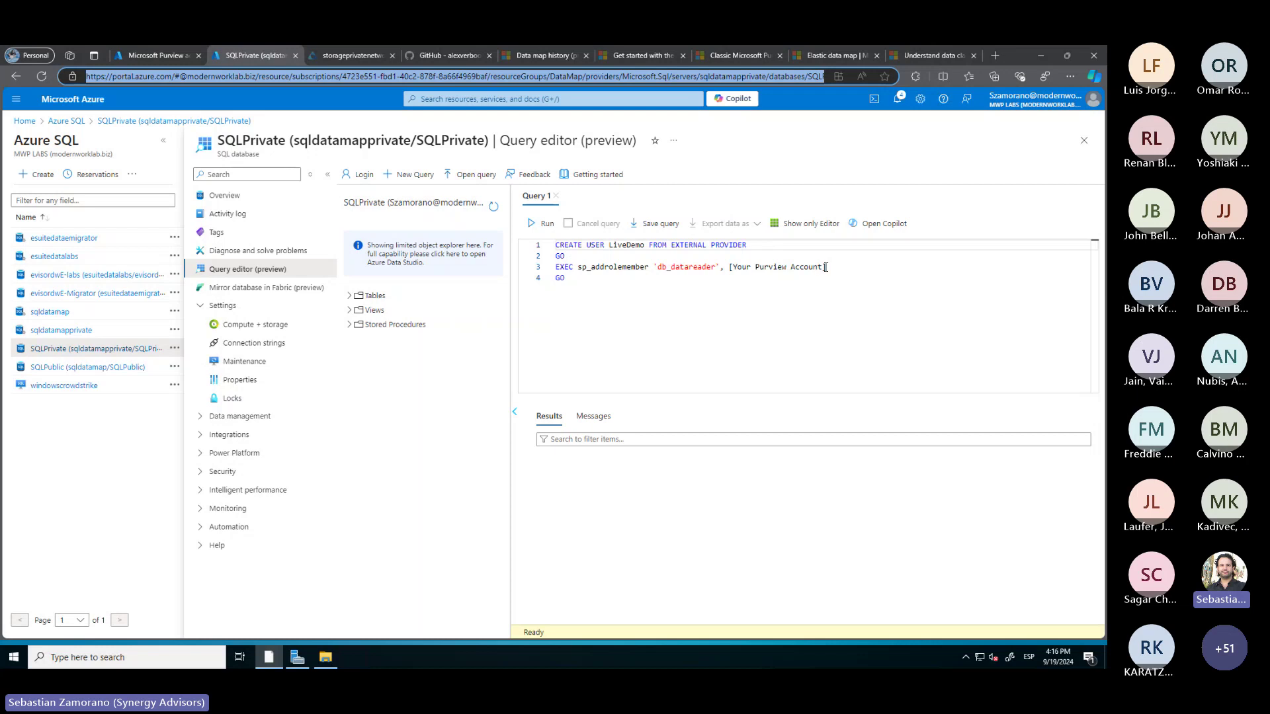
drag(825, 267, 731, 270)
text(LiveDem)
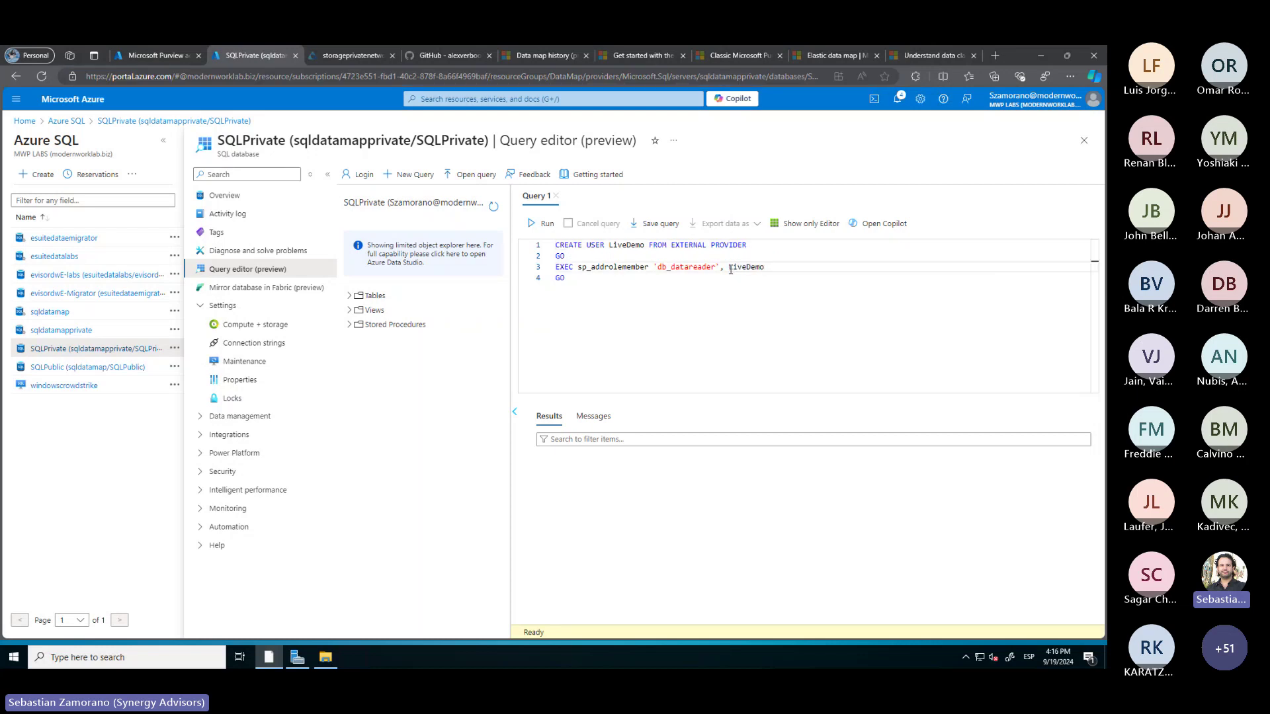
key(ctrl+a)
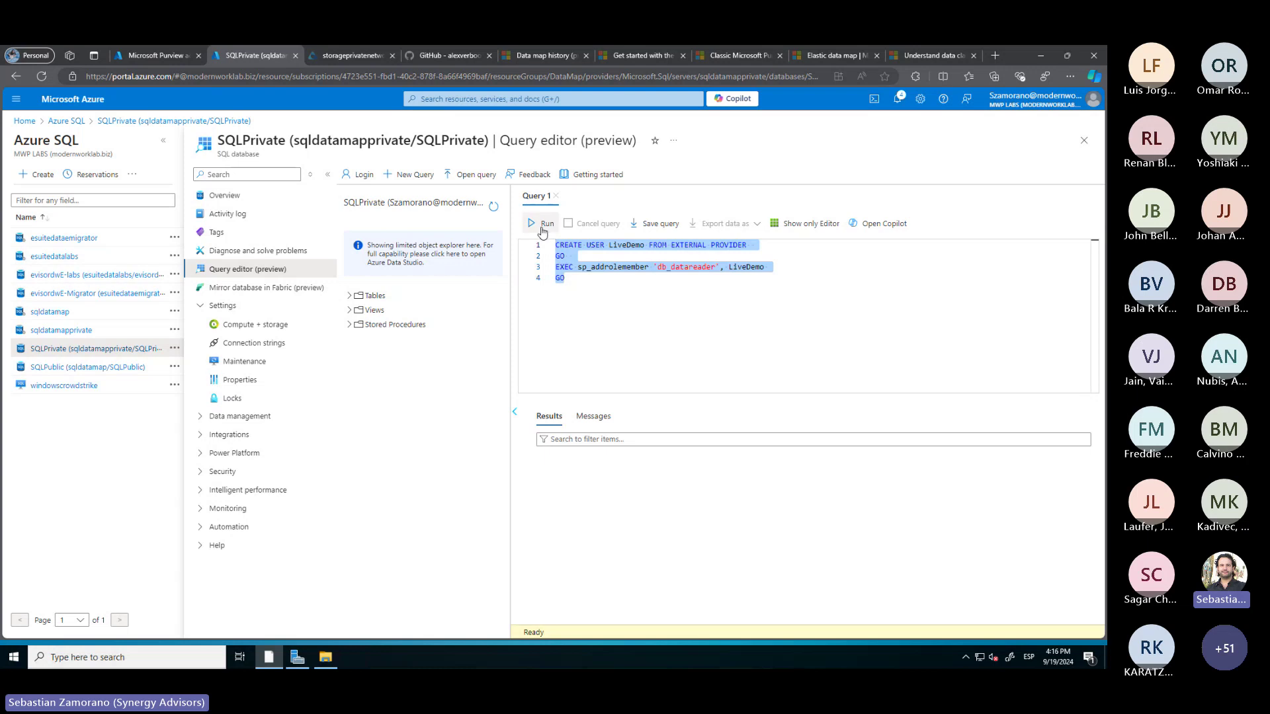
click(542, 225)
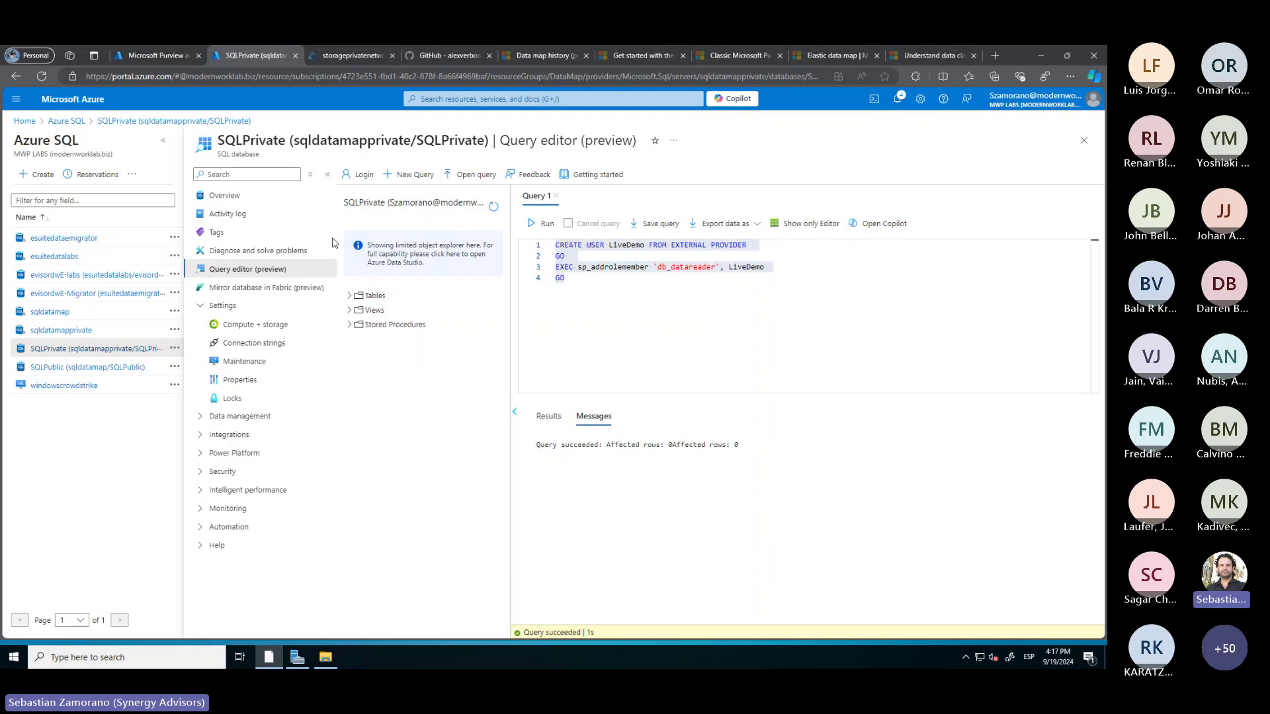
Discard the query edits and set sqldatamapprivate's public network access to Disable, saving it
click(65, 331)
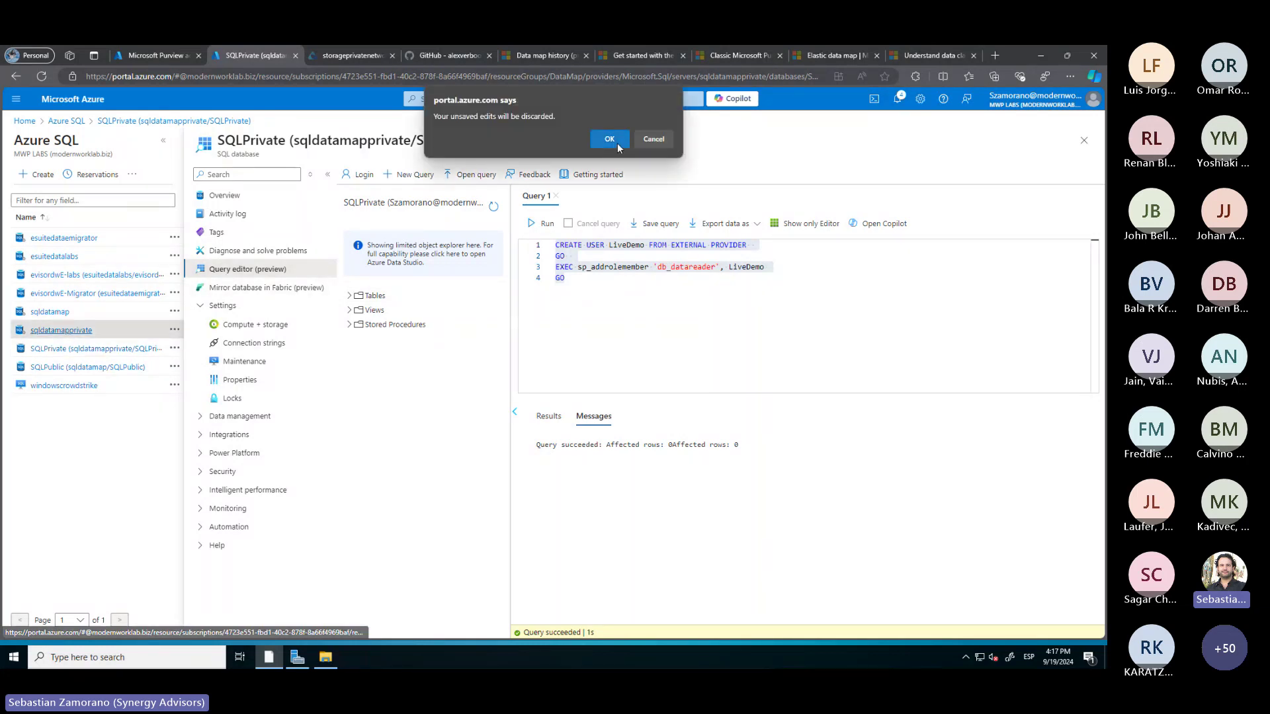
click(610, 134)
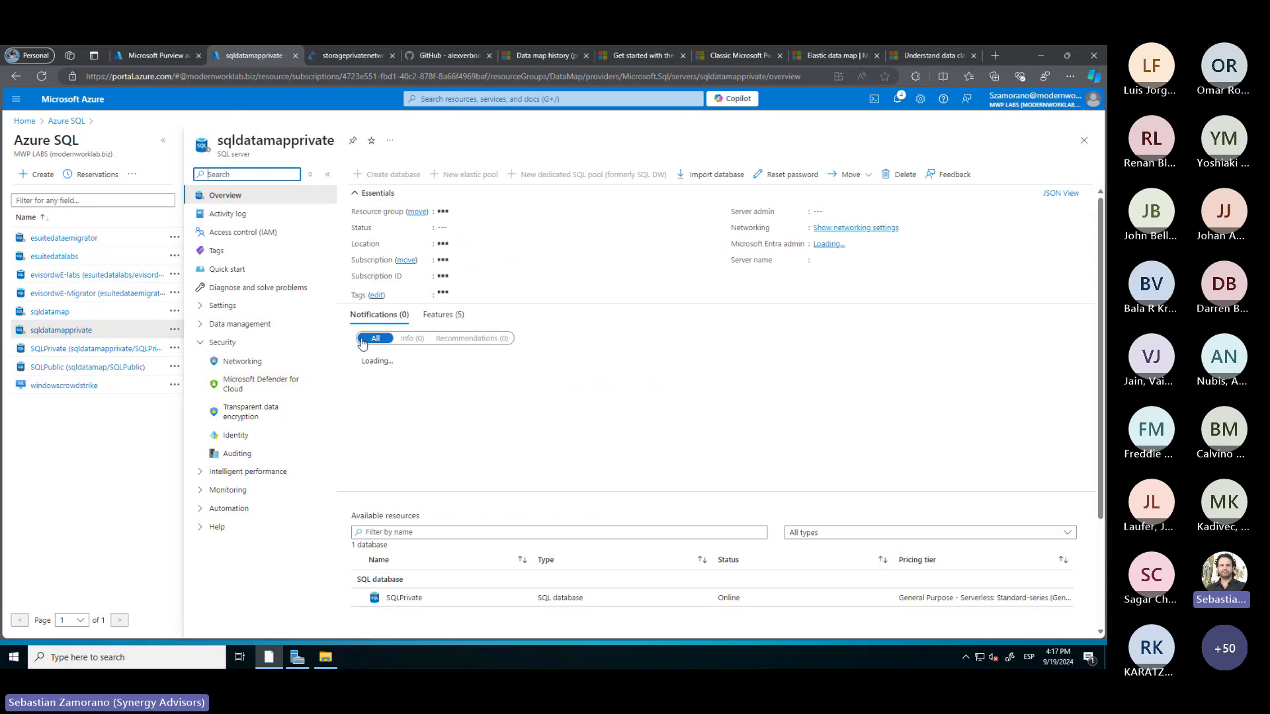
click(242, 361)
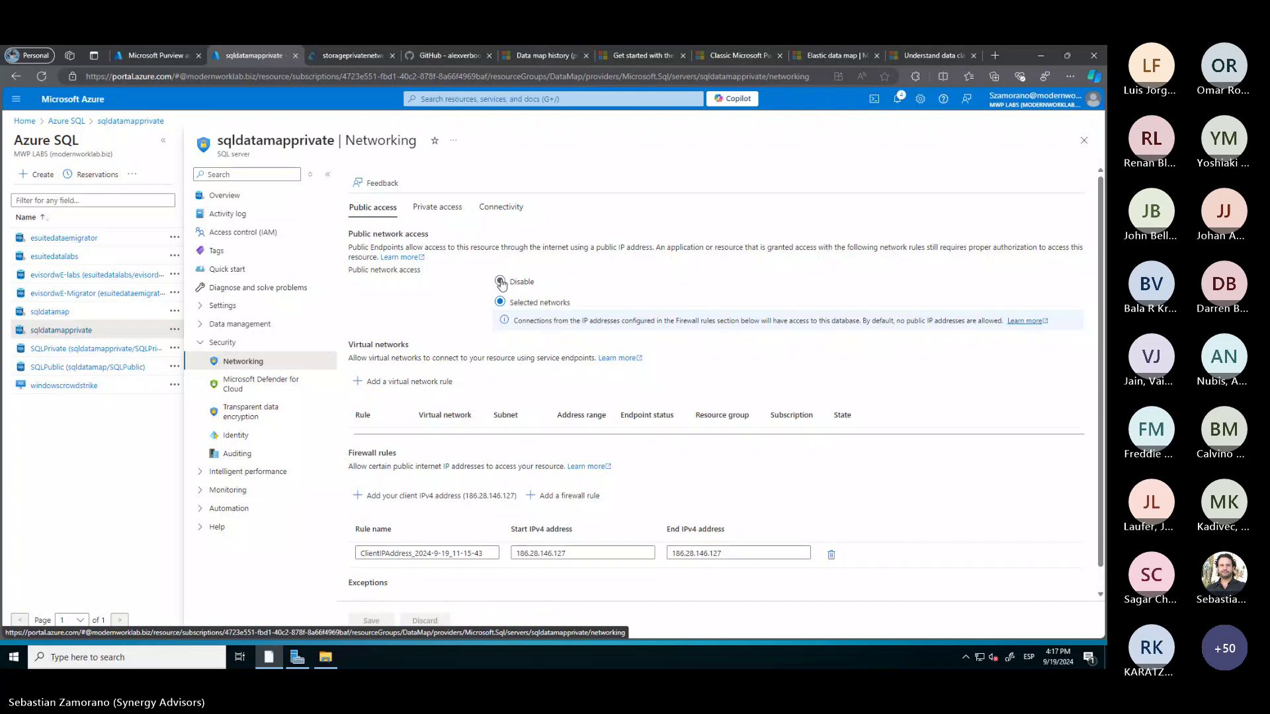
click(500, 281)
click(371, 622)
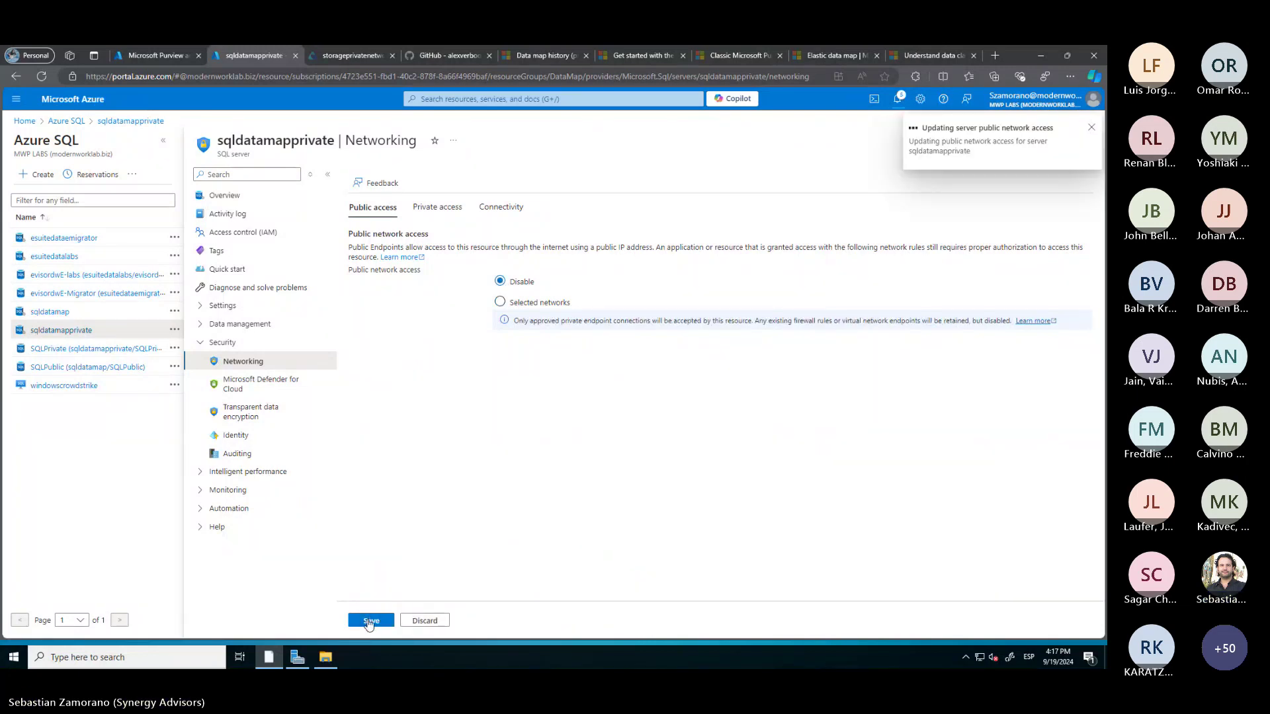
click(355, 54)
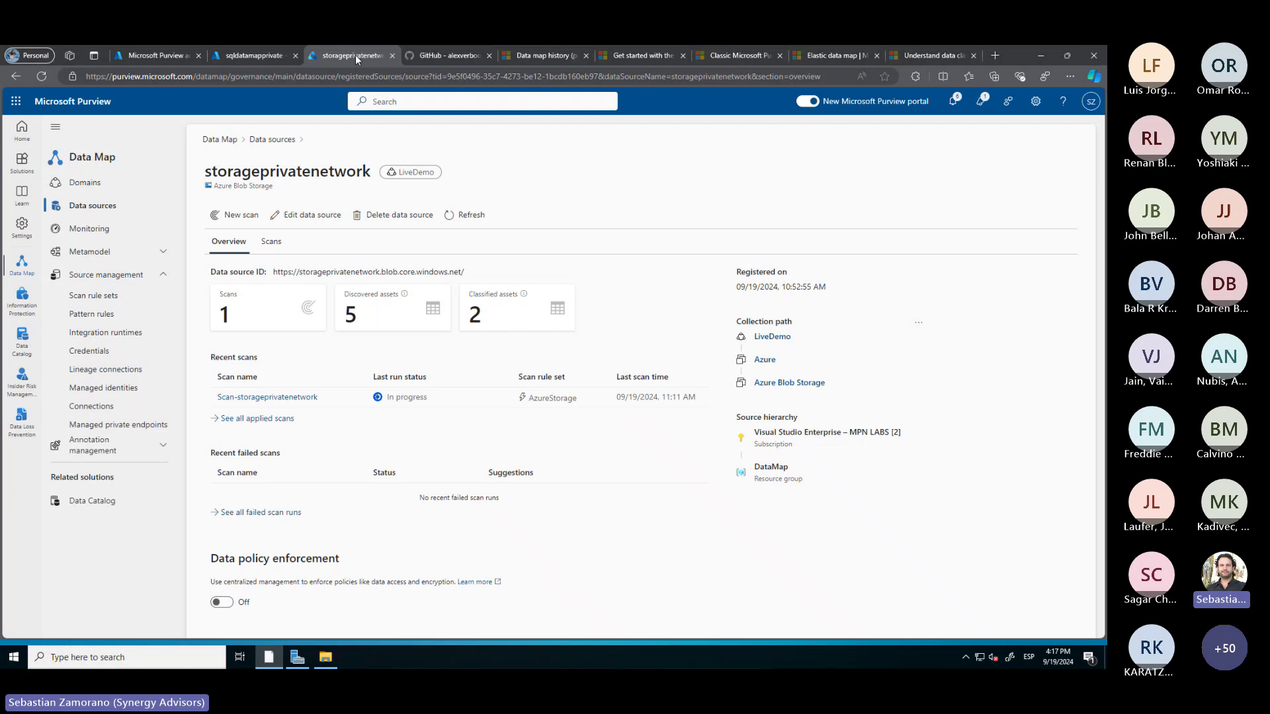
Open Managed private endpoints and preview a new Azure SQL Database endpoint, then cancel
click(106, 427)
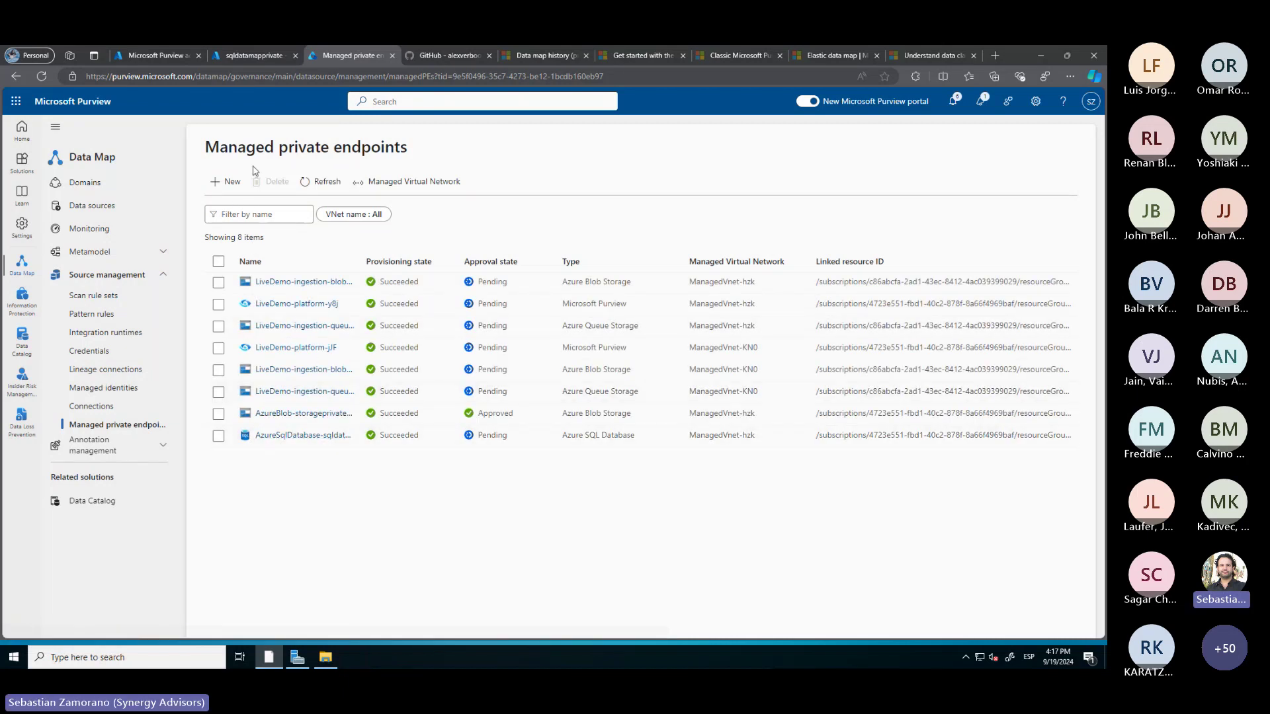
click(231, 182)
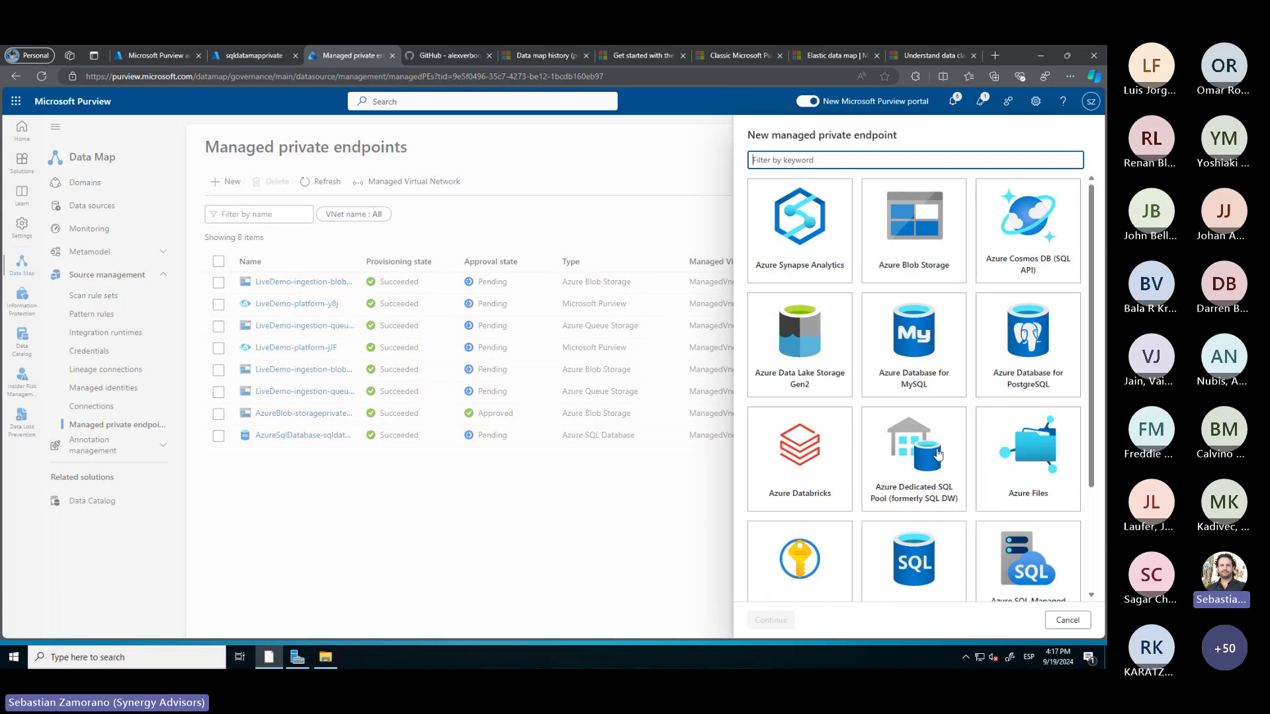
scroll(939, 382, down, 3)
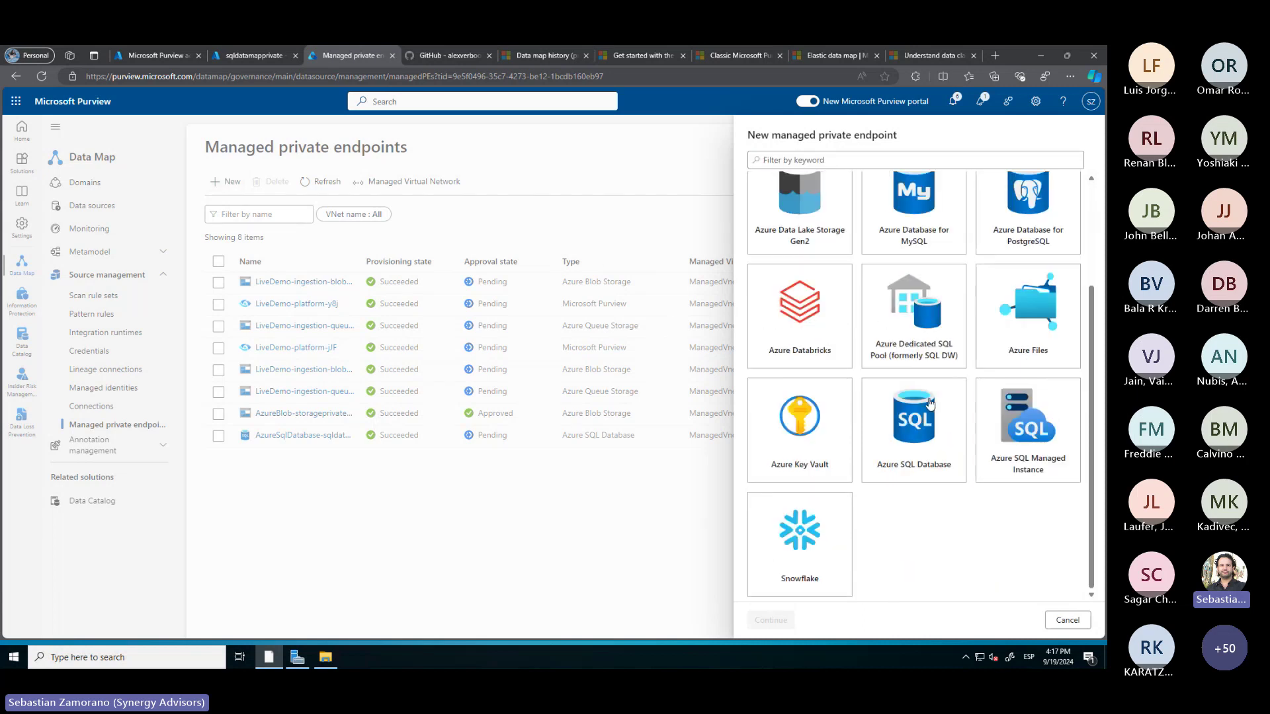
click(930, 404)
click(771, 619)
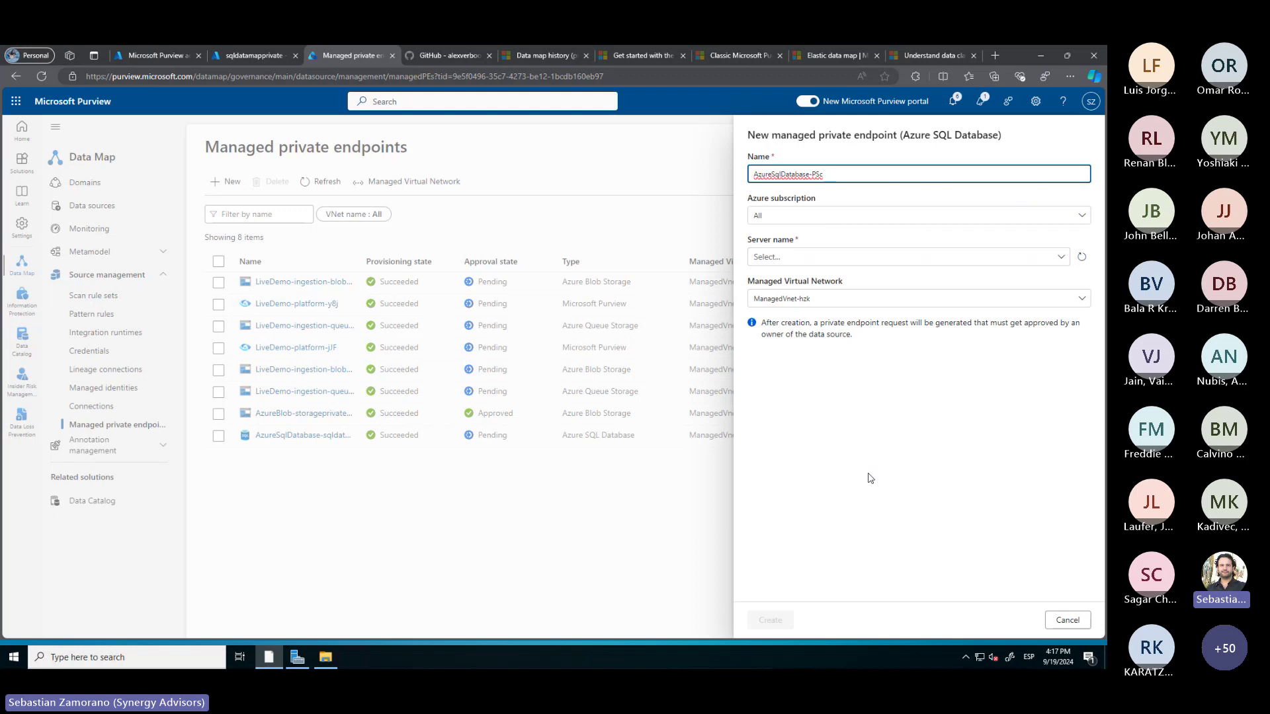
click(1066, 620)
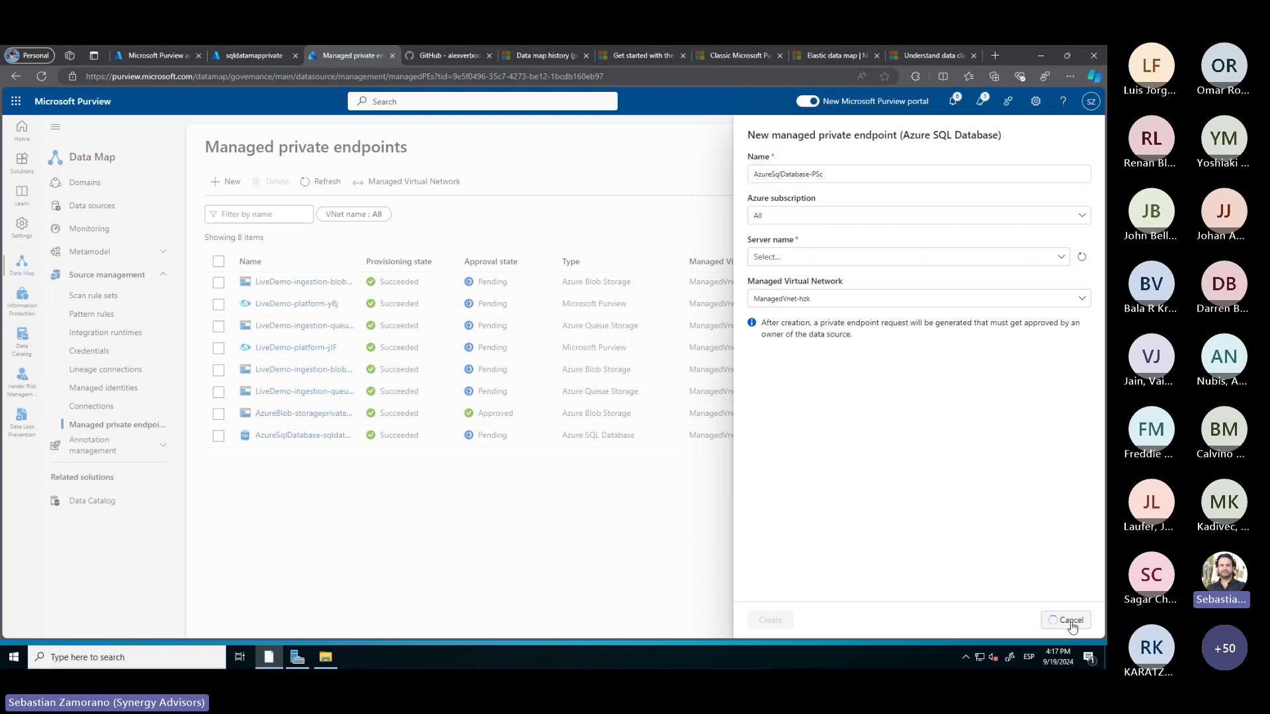
click(1067, 620)
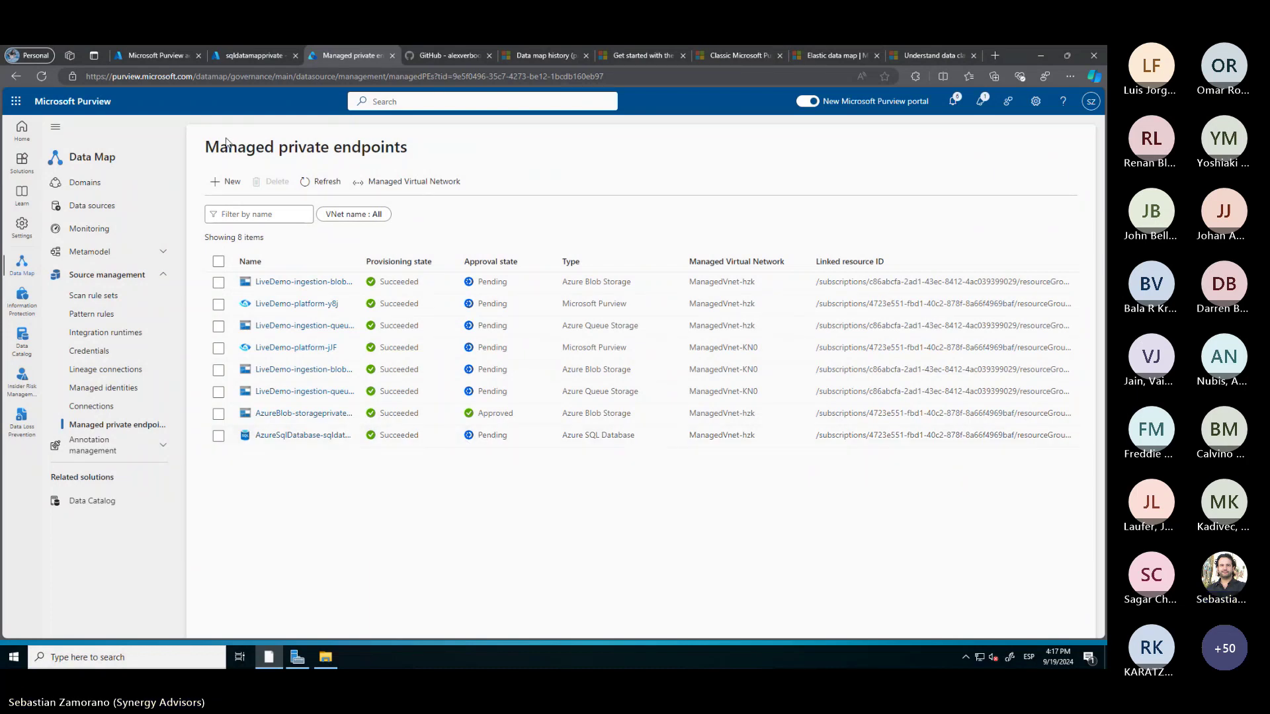
Approve the pending LiveDemo private endpoint connection, echoing the request text as response, and refresh
click(243, 55)
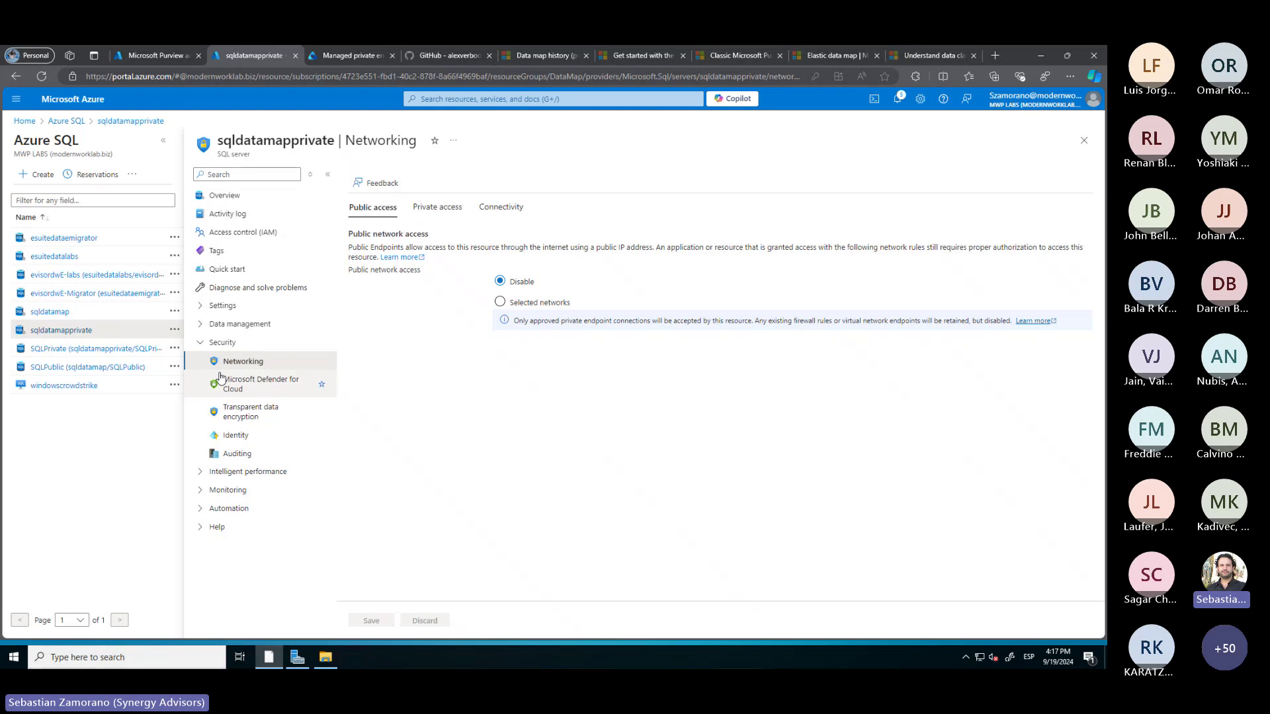
click(438, 209)
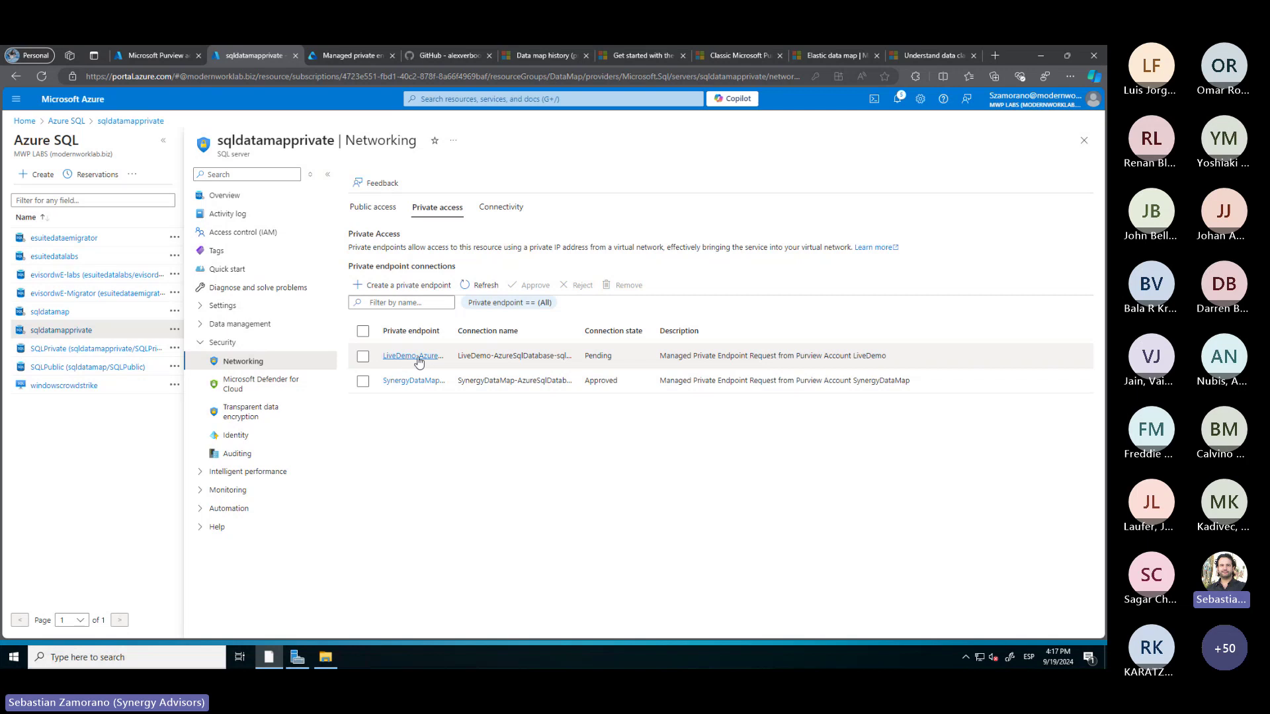
drag(451, 331, 571, 329)
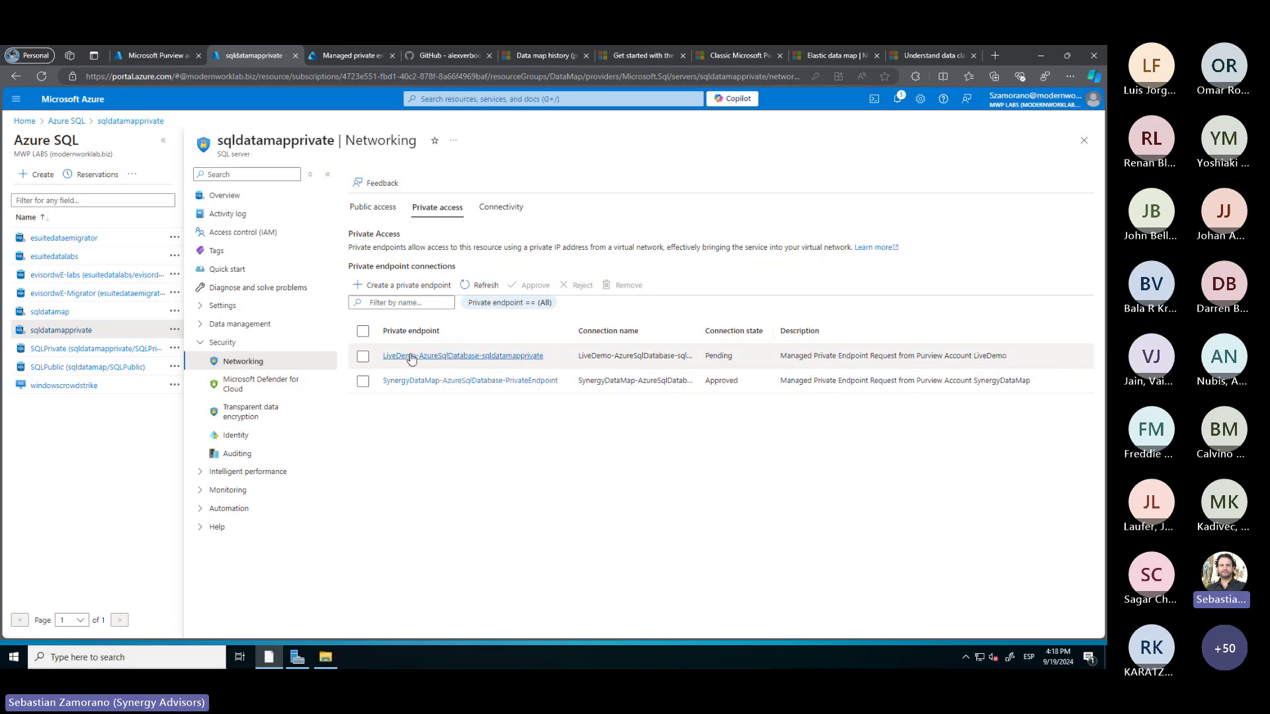
click(363, 357)
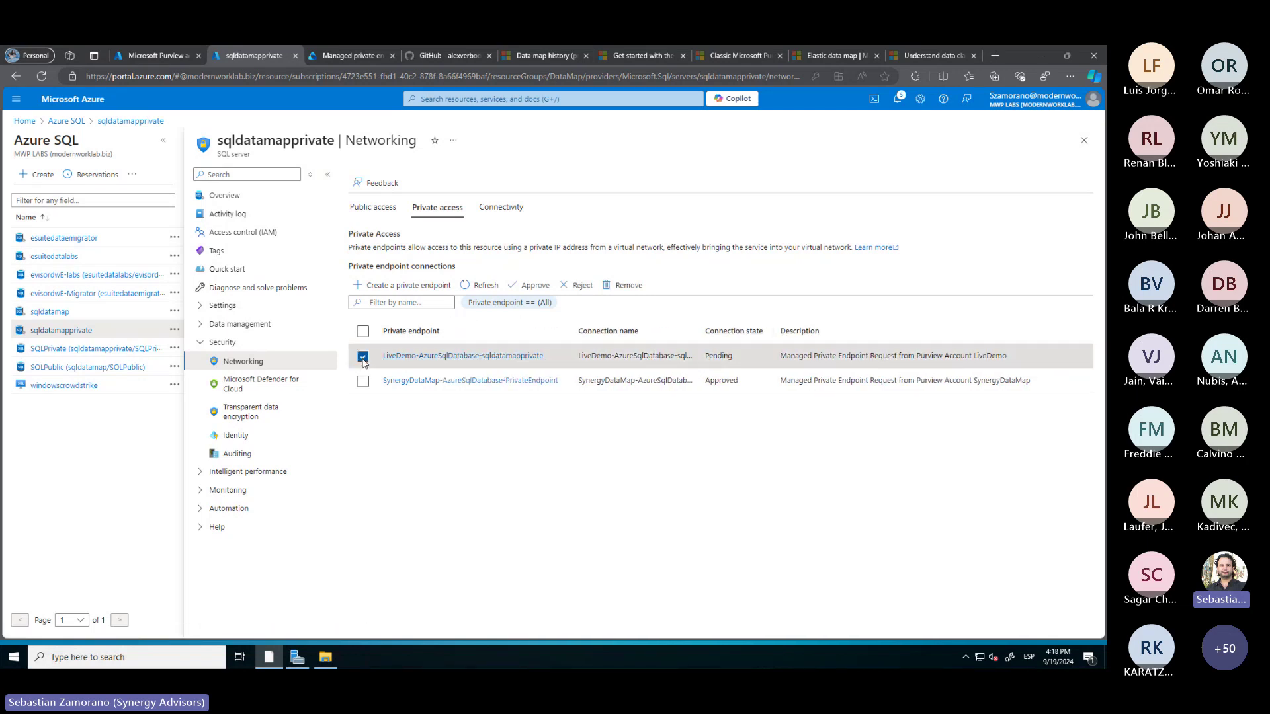
click(530, 287)
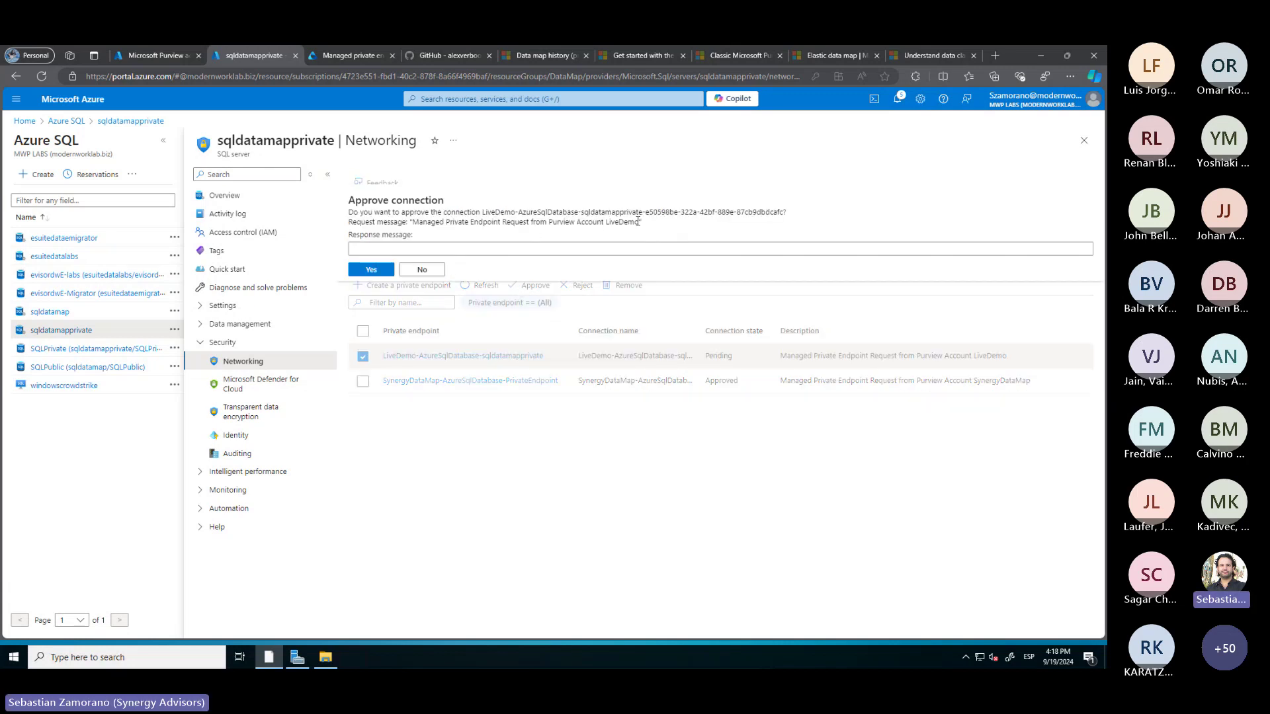
drag(638, 222, 408, 223)
key(ctrl+c)
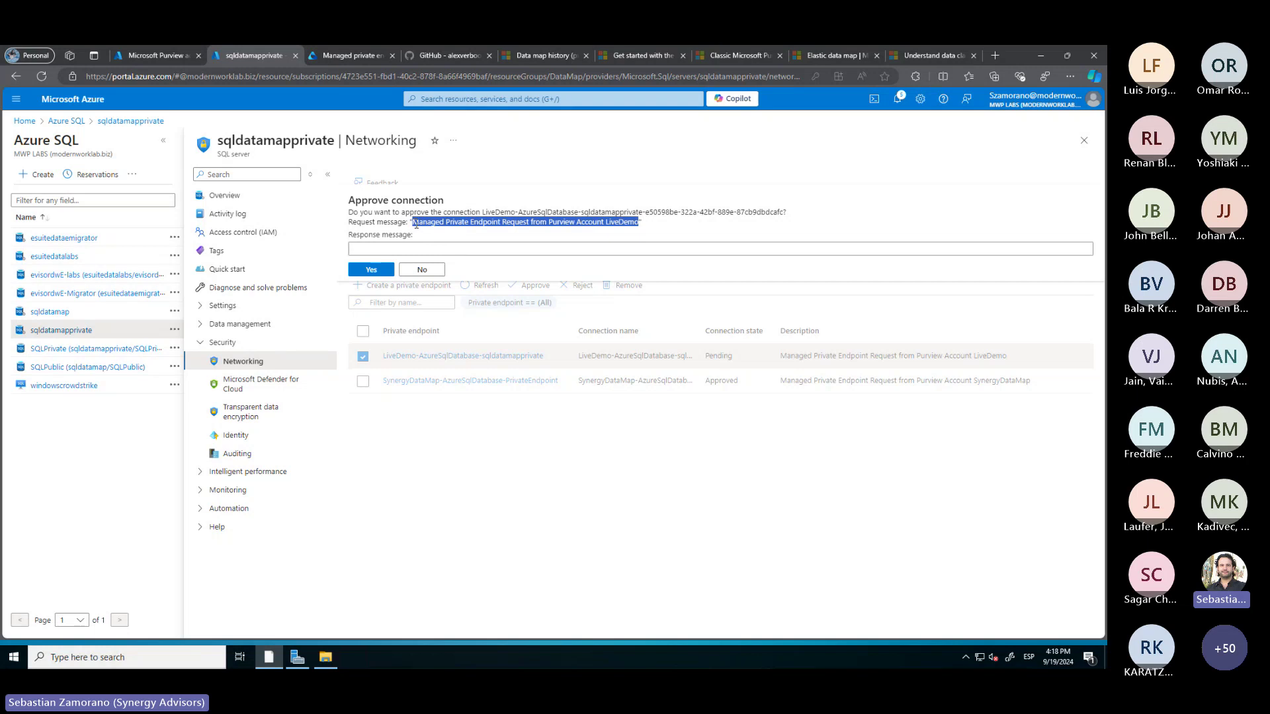
click(376, 249)
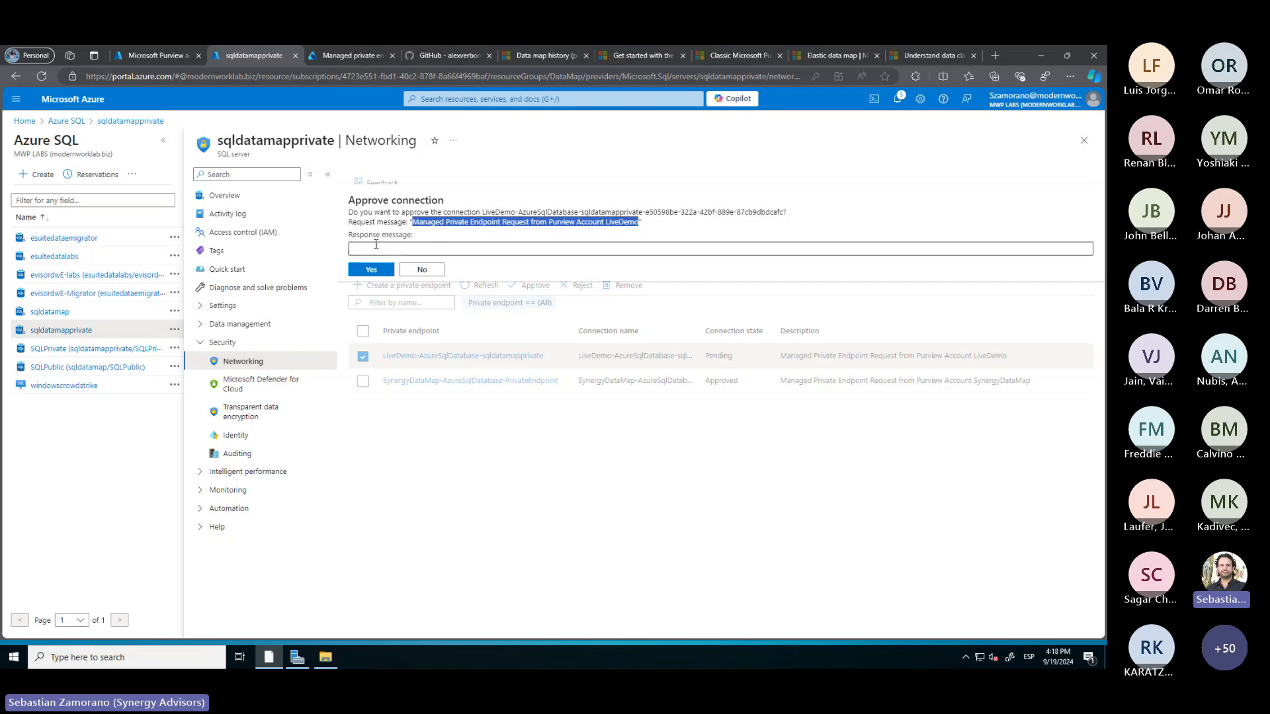
key(ctrl+v)
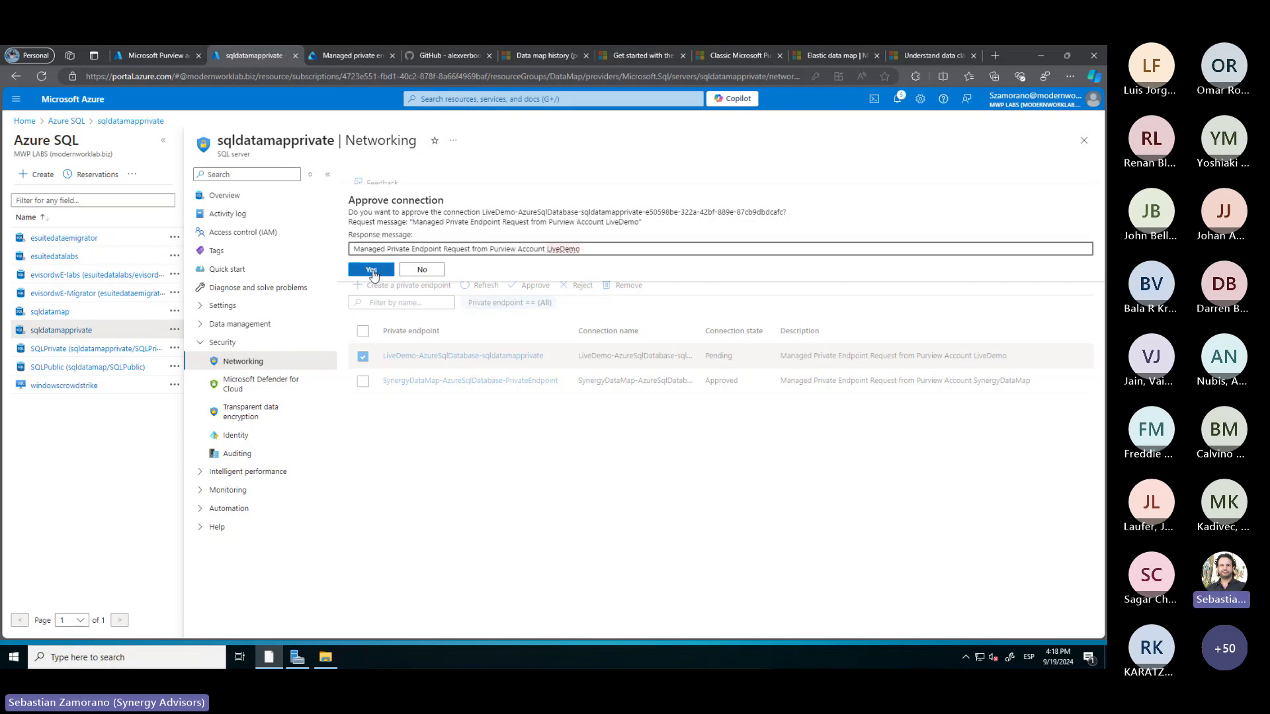
click(371, 269)
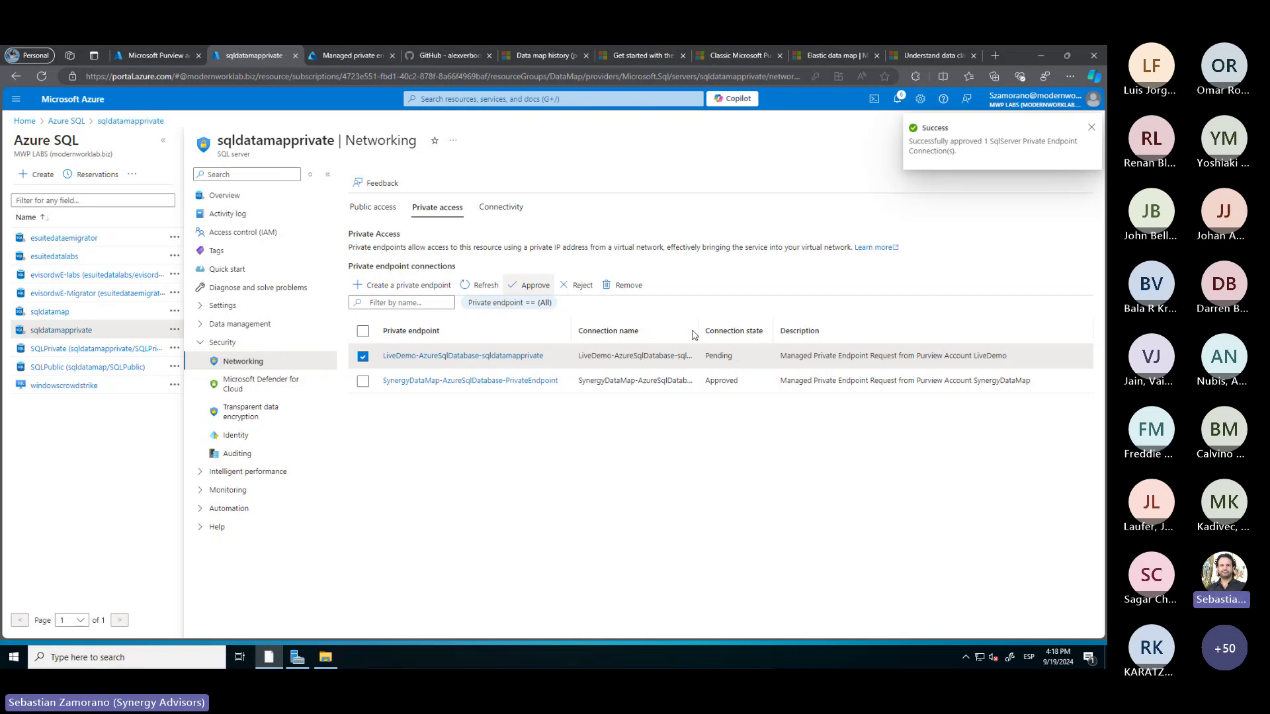
click(480, 287)
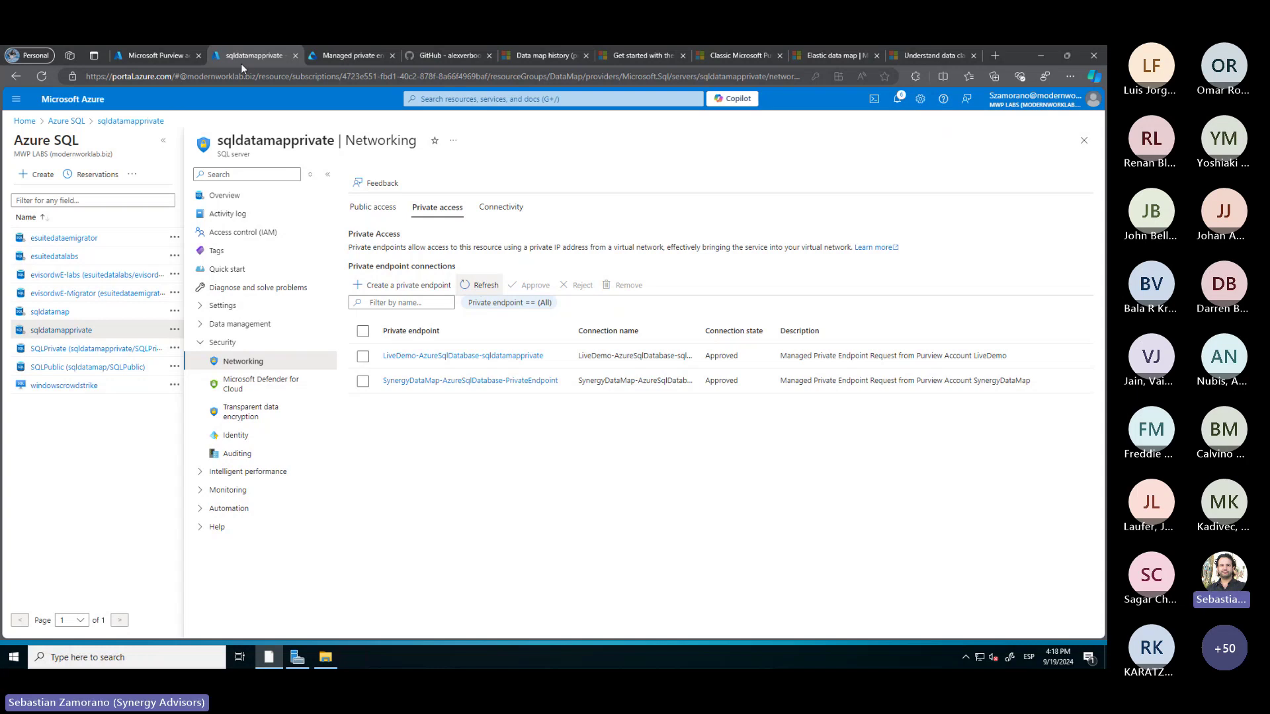
click(323, 56)
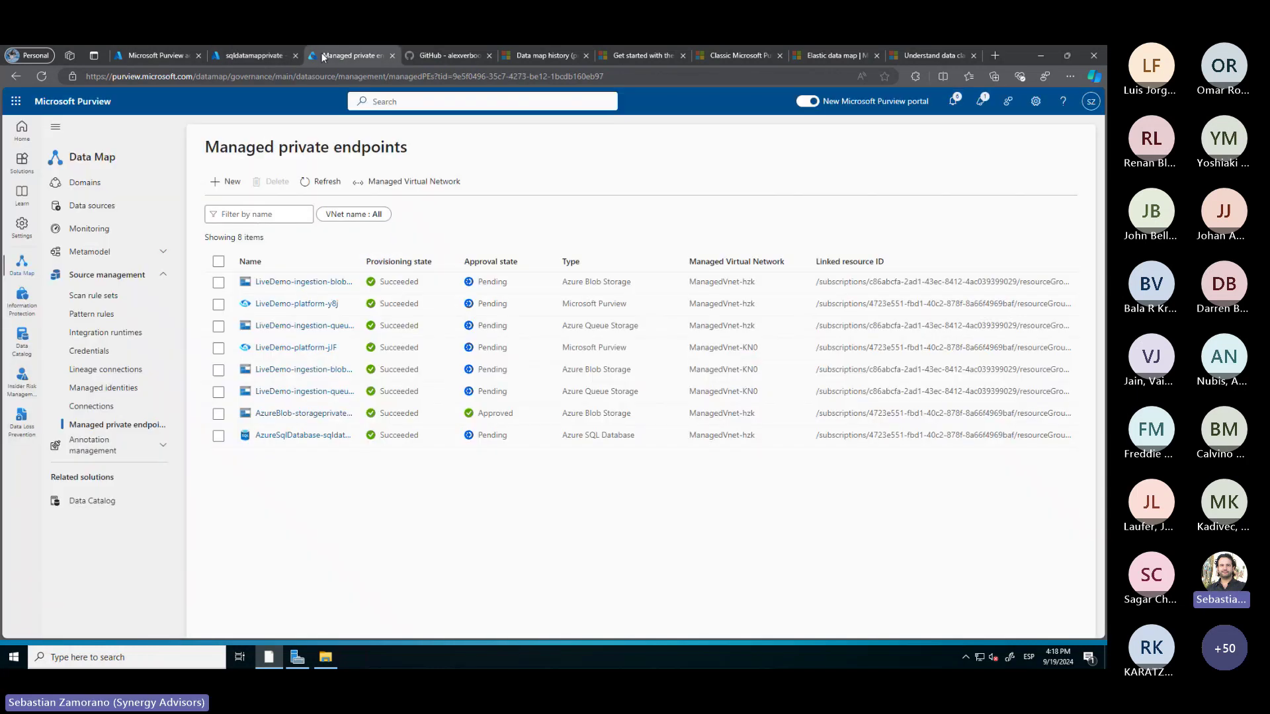
Refresh the endpoints list, then start registering a new Azure SQL Database data source
click(323, 186)
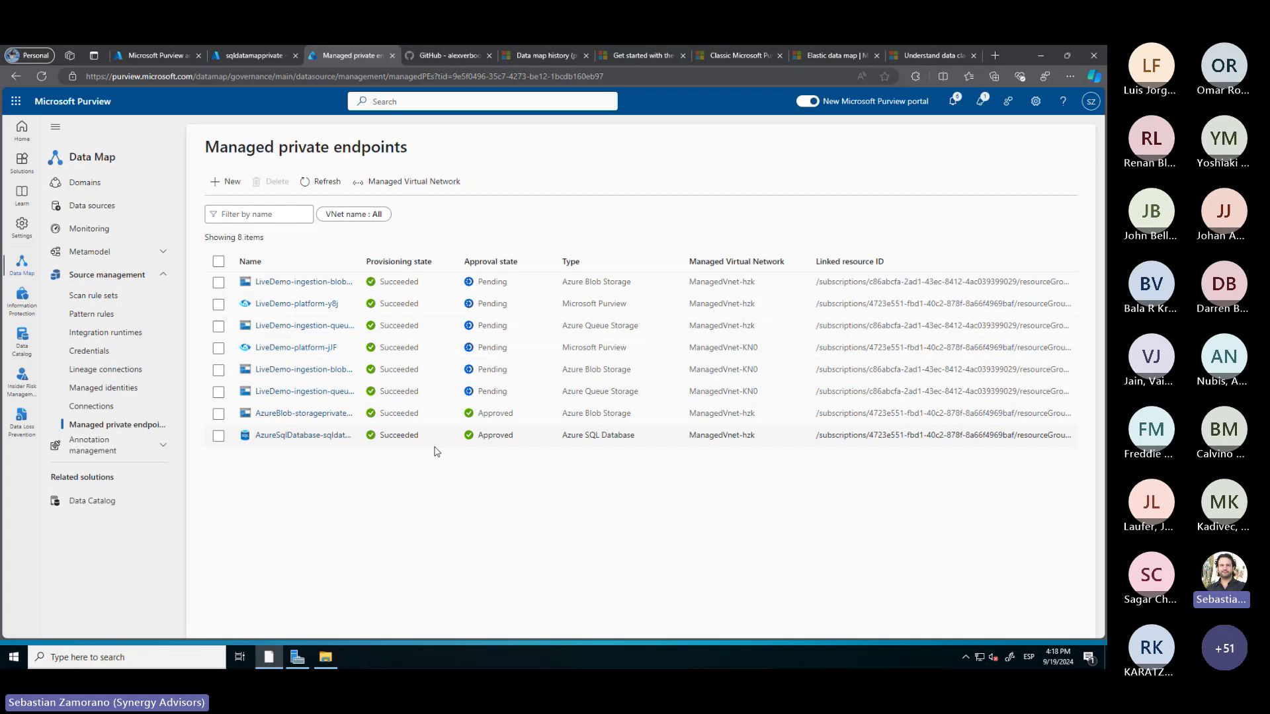
click(90, 209)
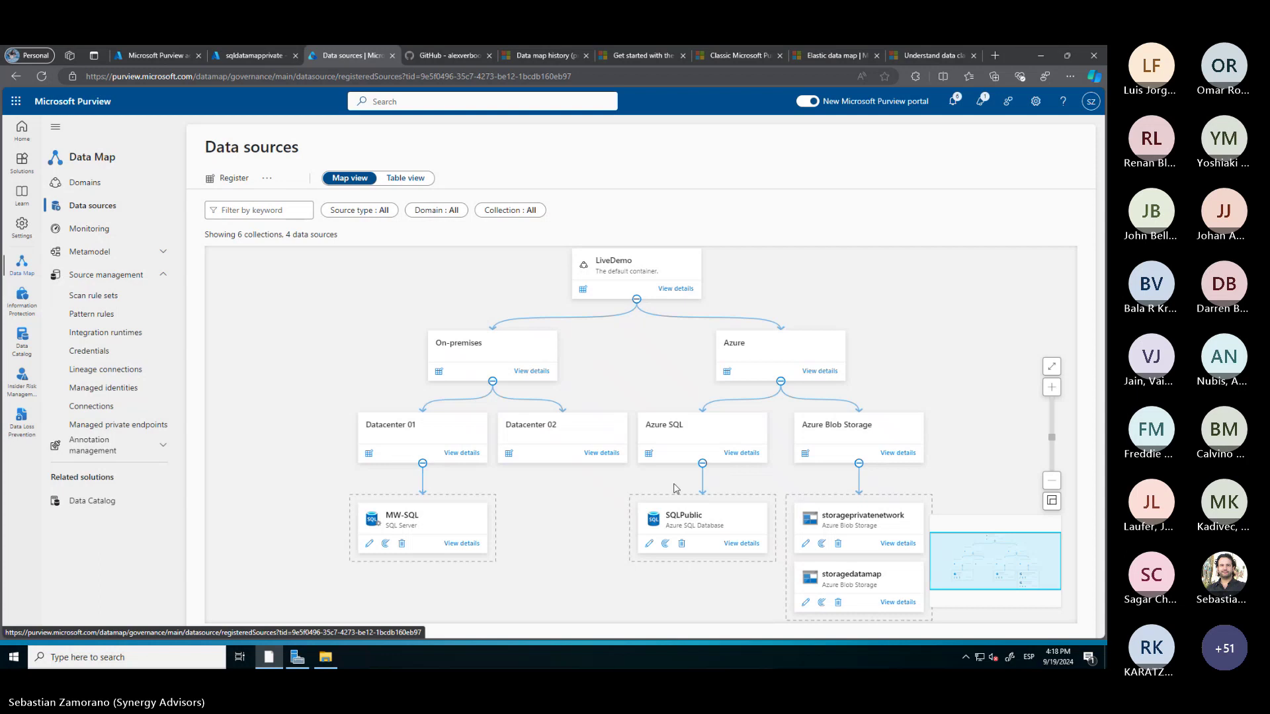
click(649, 455)
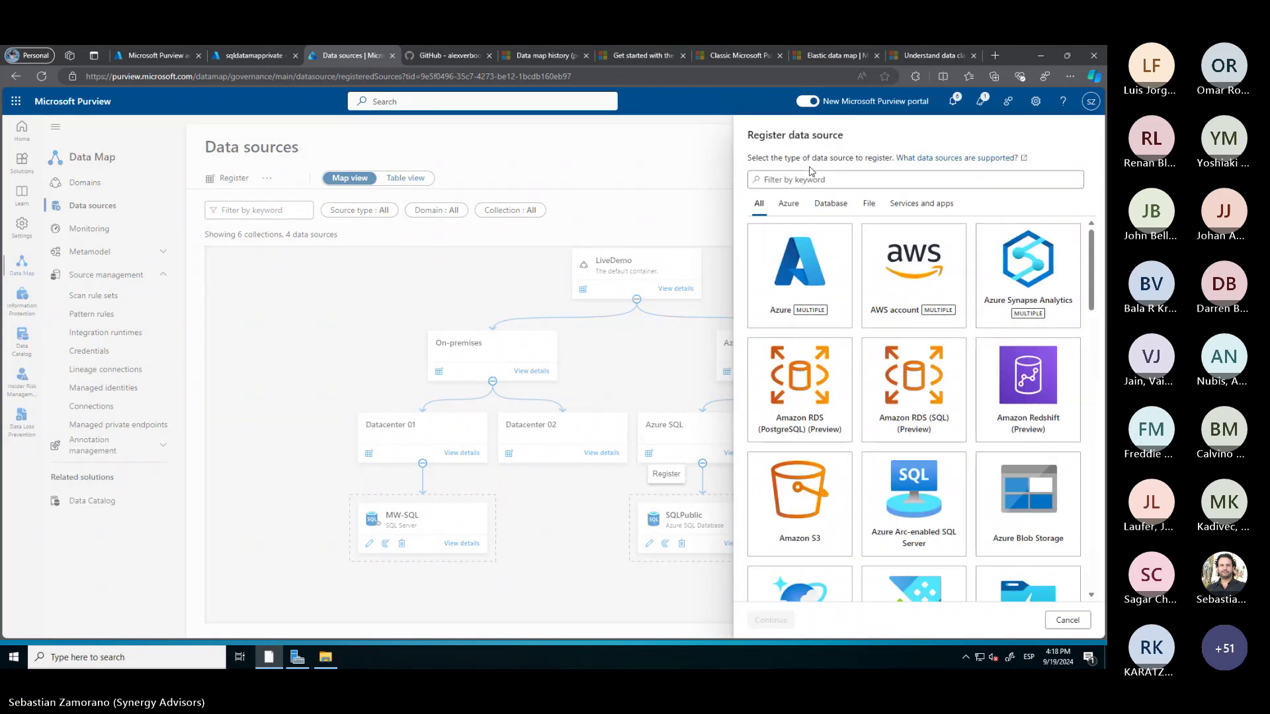
scroll(949, 482, down, 5)
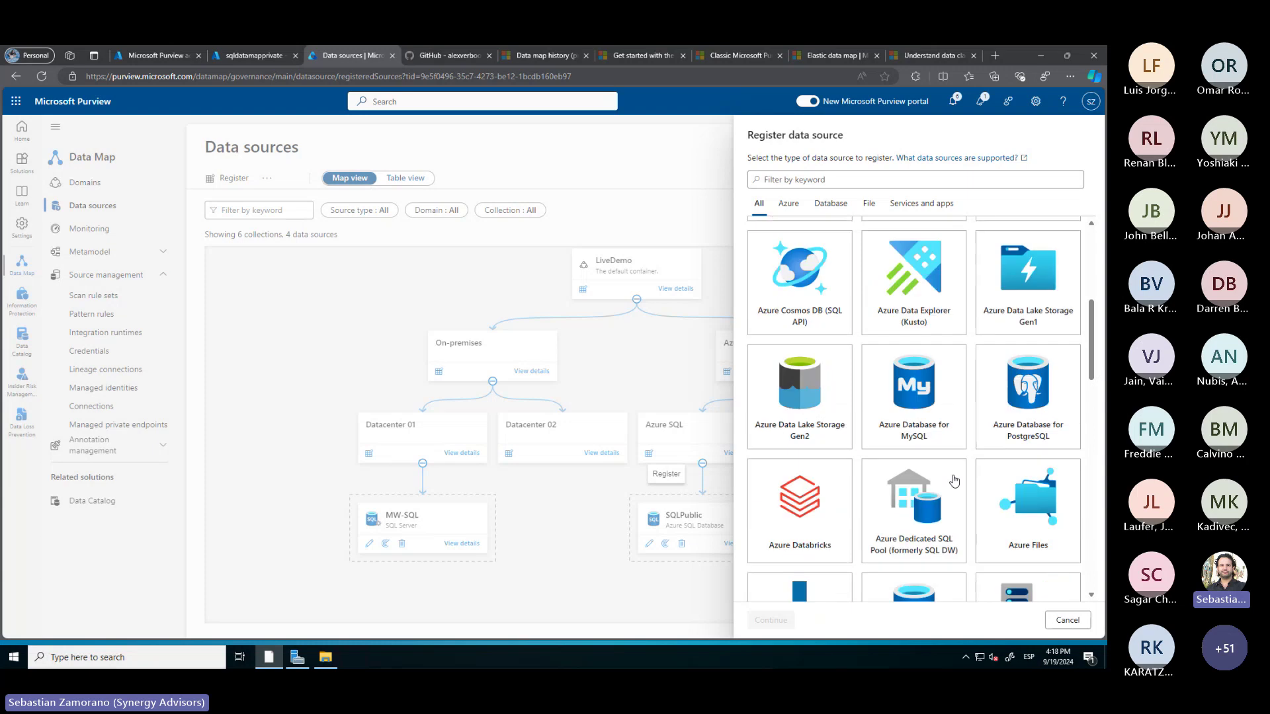
scroll(953, 482, down, 2)
click(915, 496)
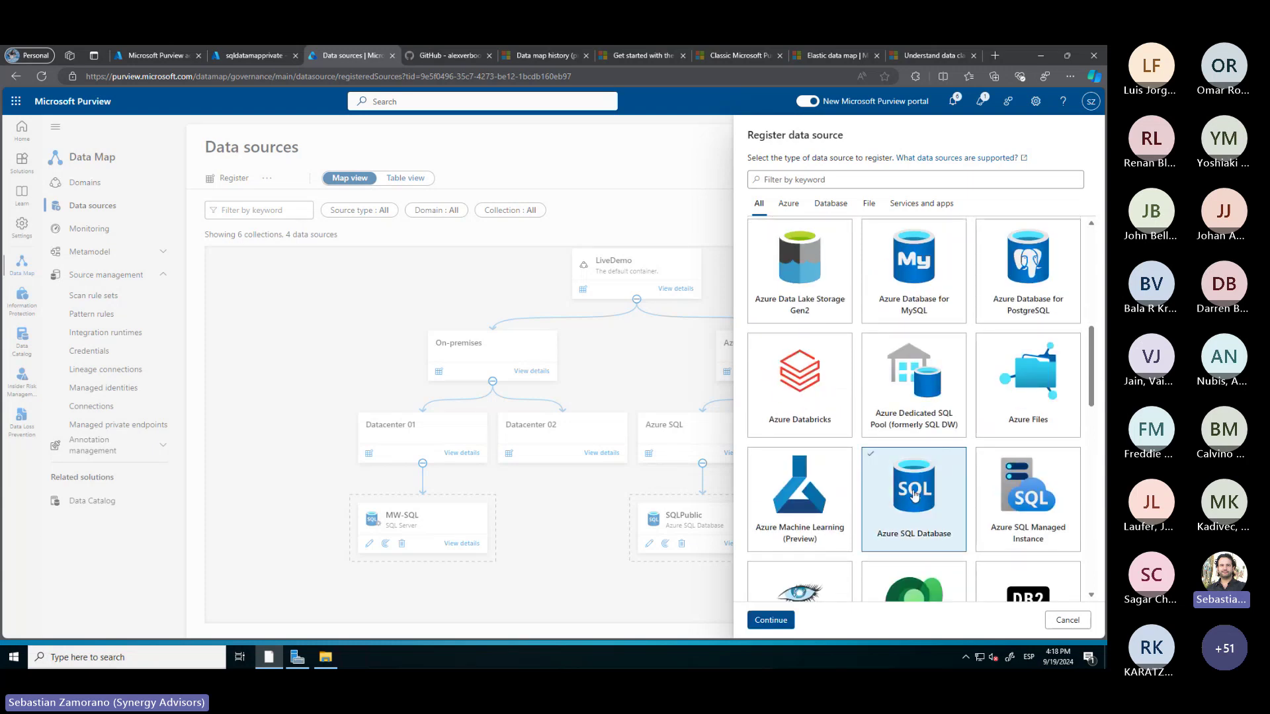
click(771, 620)
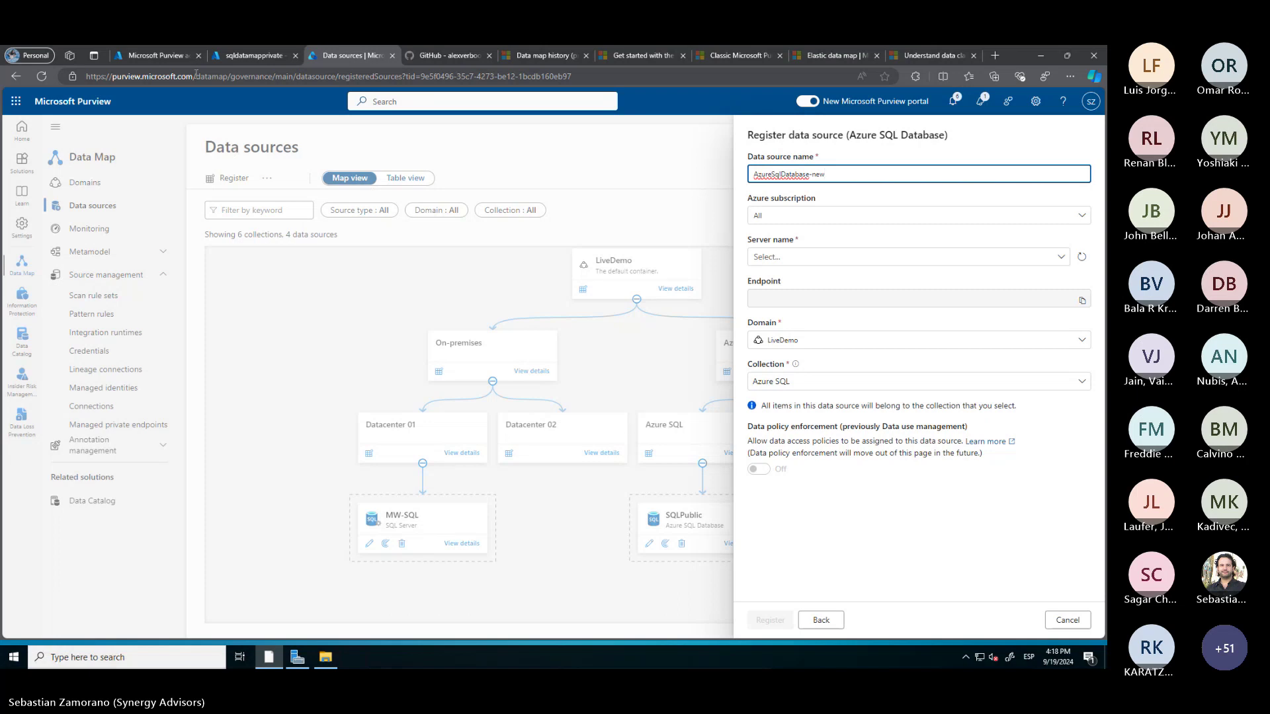
click(157, 55)
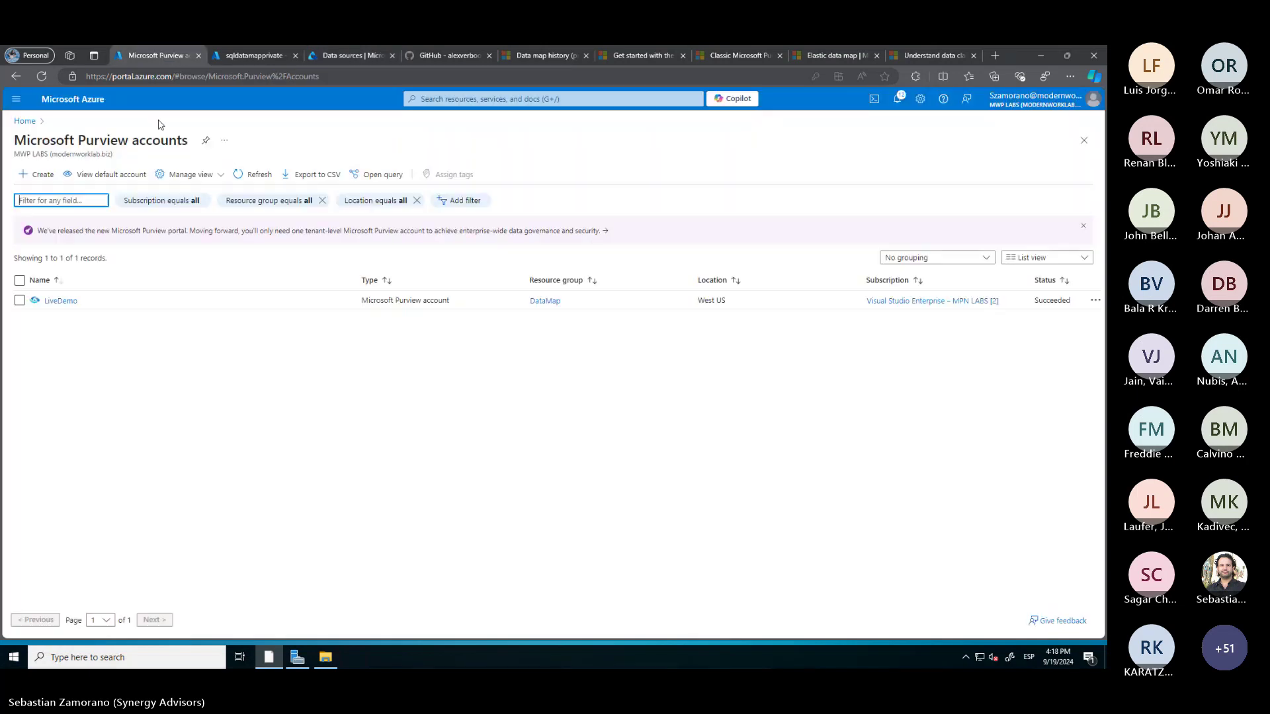
Copy the database name SQLPrivate from its Azure portal overview
click(241, 57)
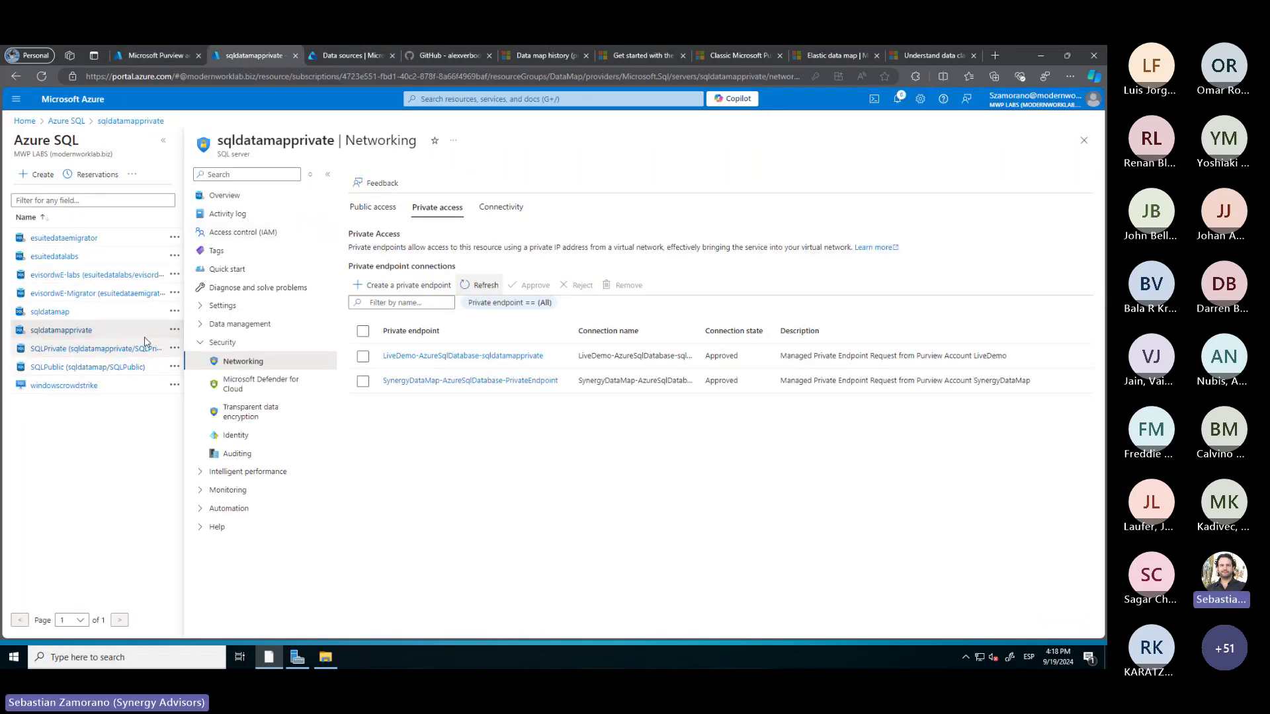
click(99, 348)
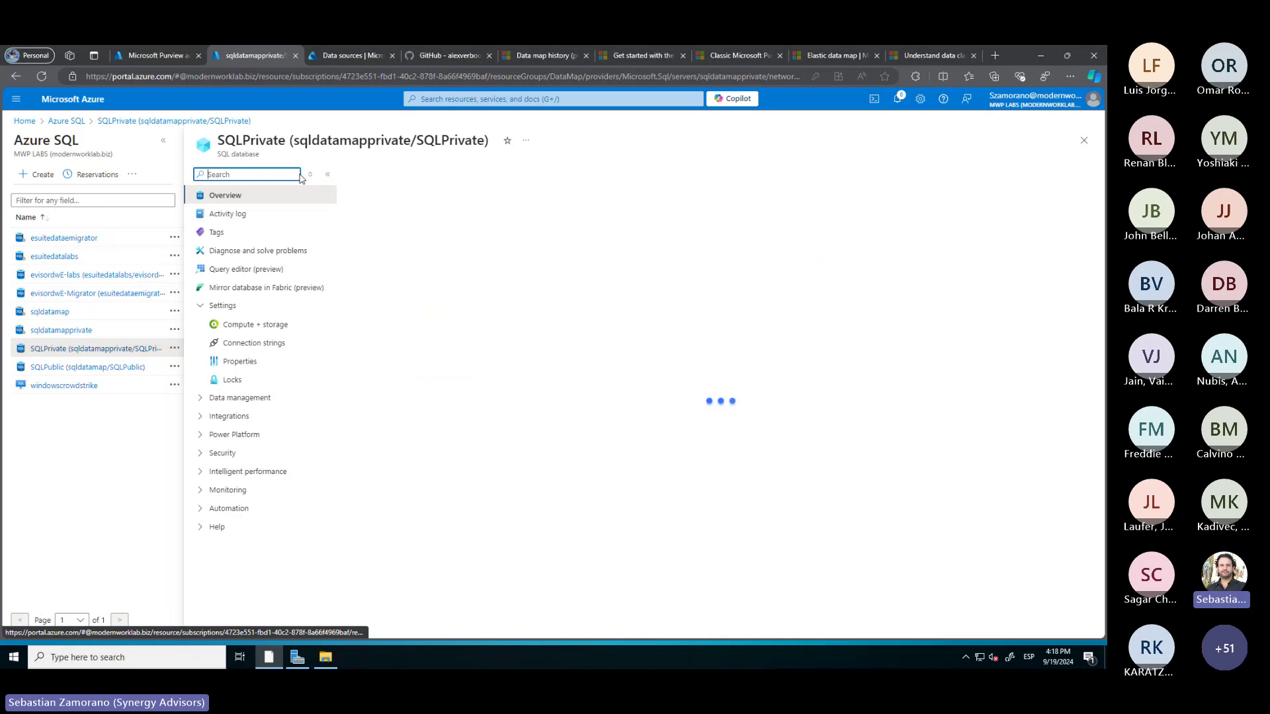
drag(486, 140, 419, 140)
key(ctrl+c)
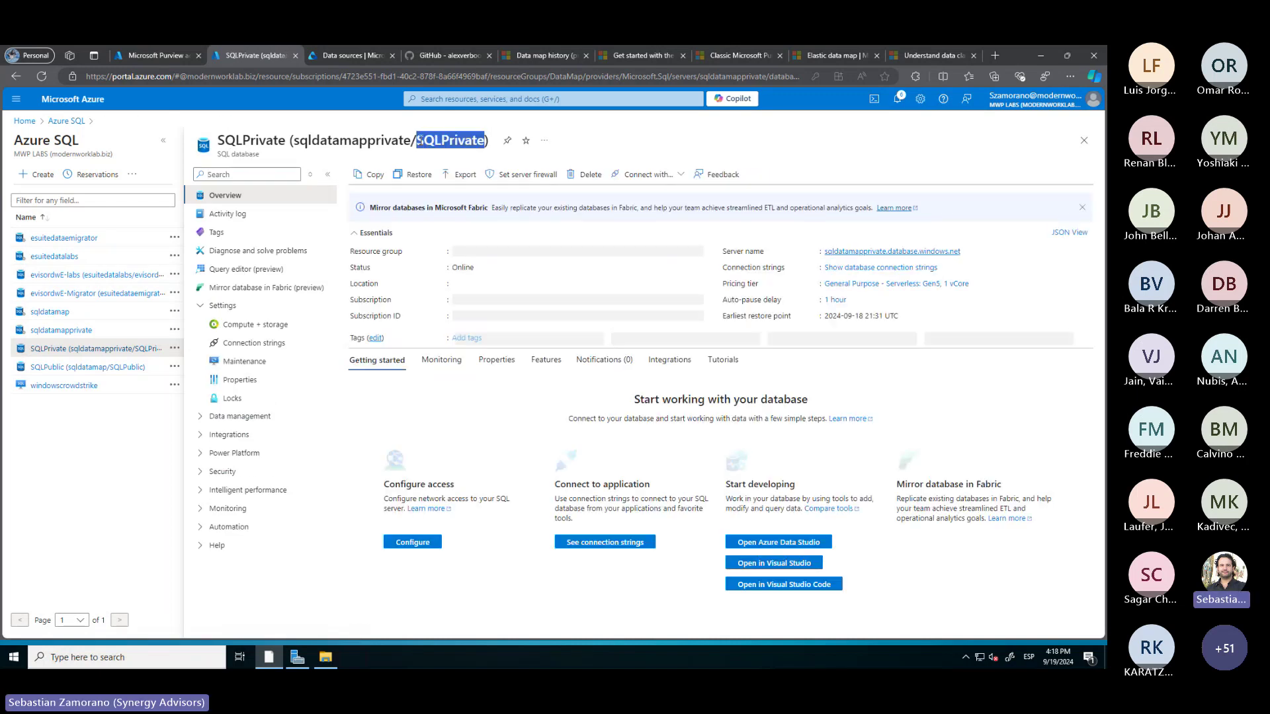
click(351, 57)
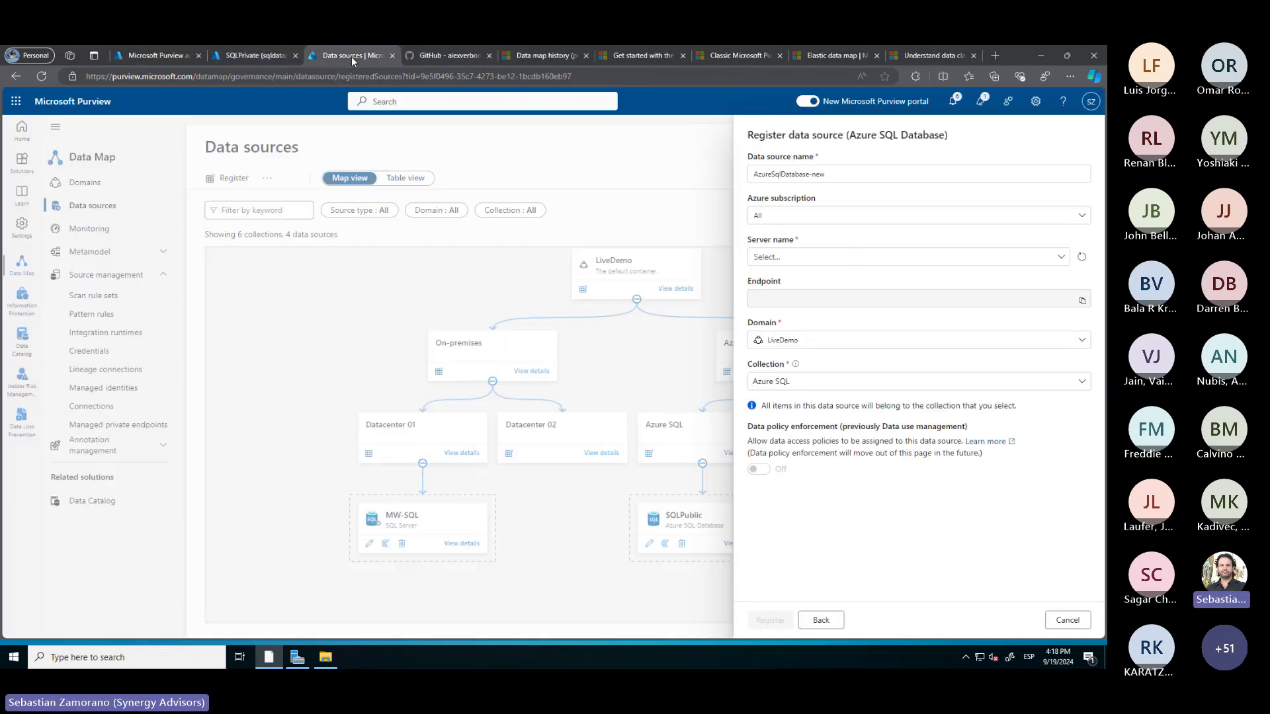
Register Azure SQL source 'AzureSqlDatabase-SQLPrivate' on server sqldatamapprivate
click(834, 176)
key(BackSpace)
key(BackSpace)
key(ctrl+v)
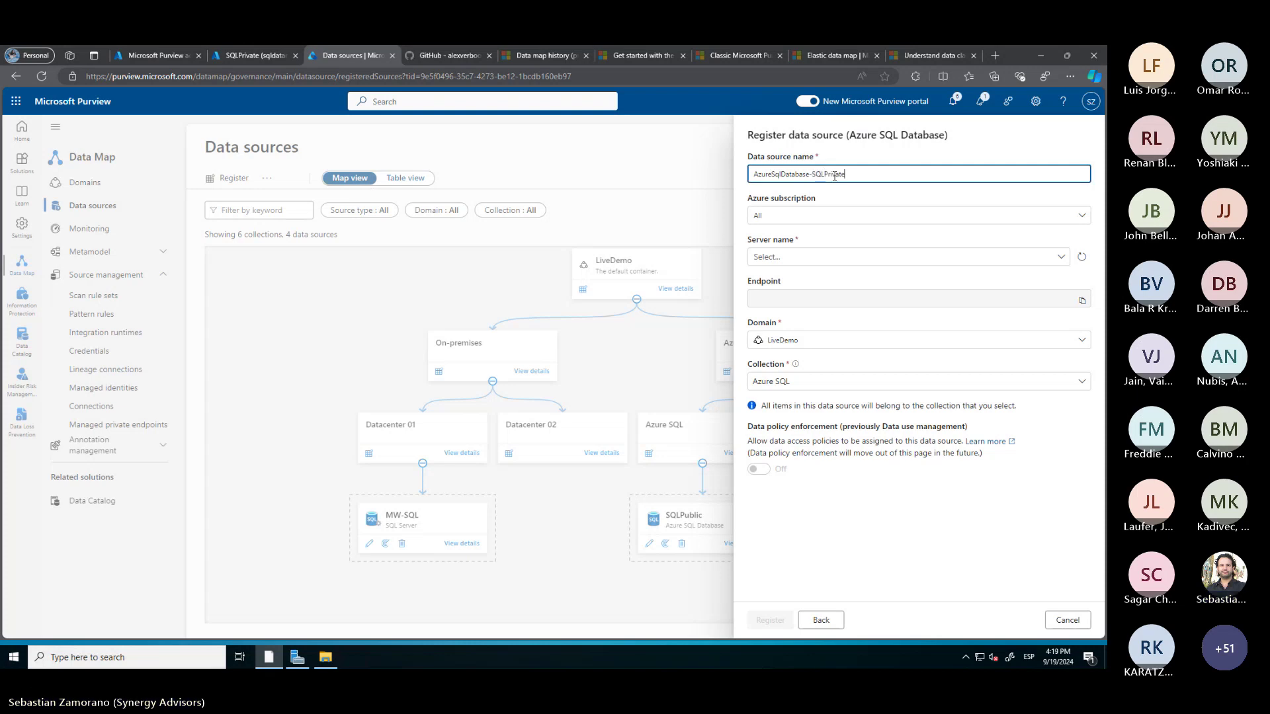
click(794, 258)
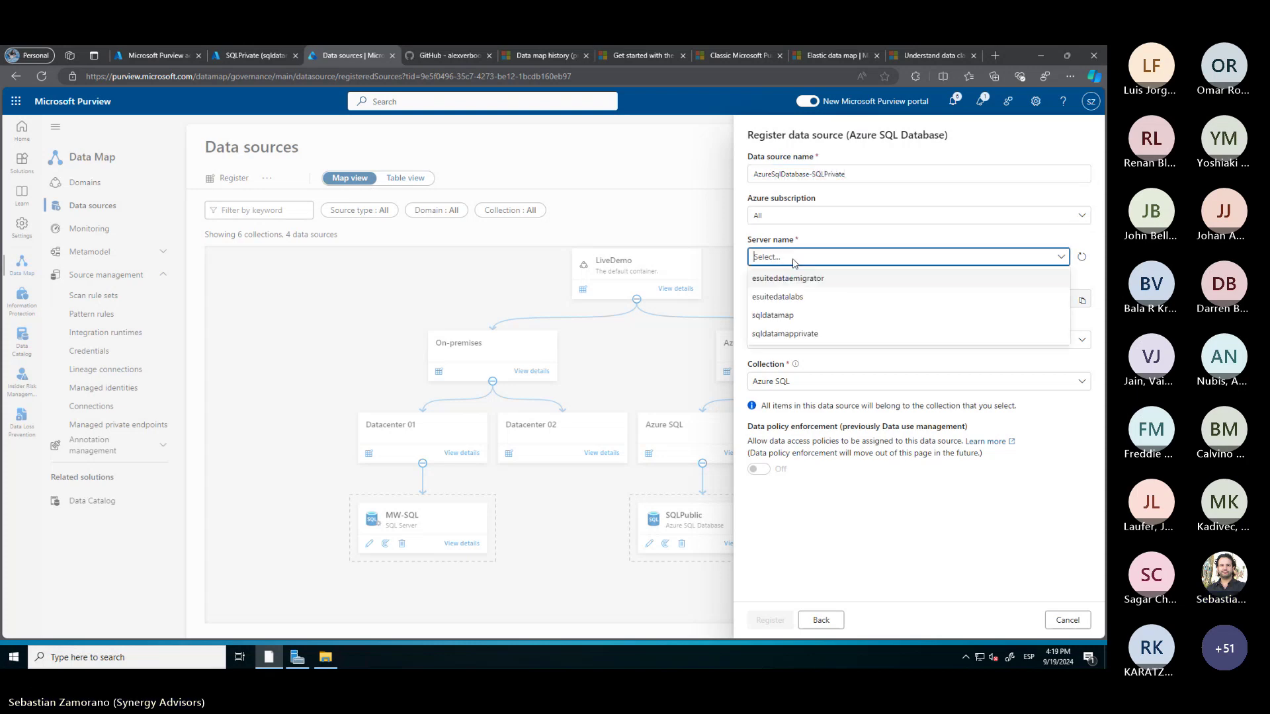
click(788, 334)
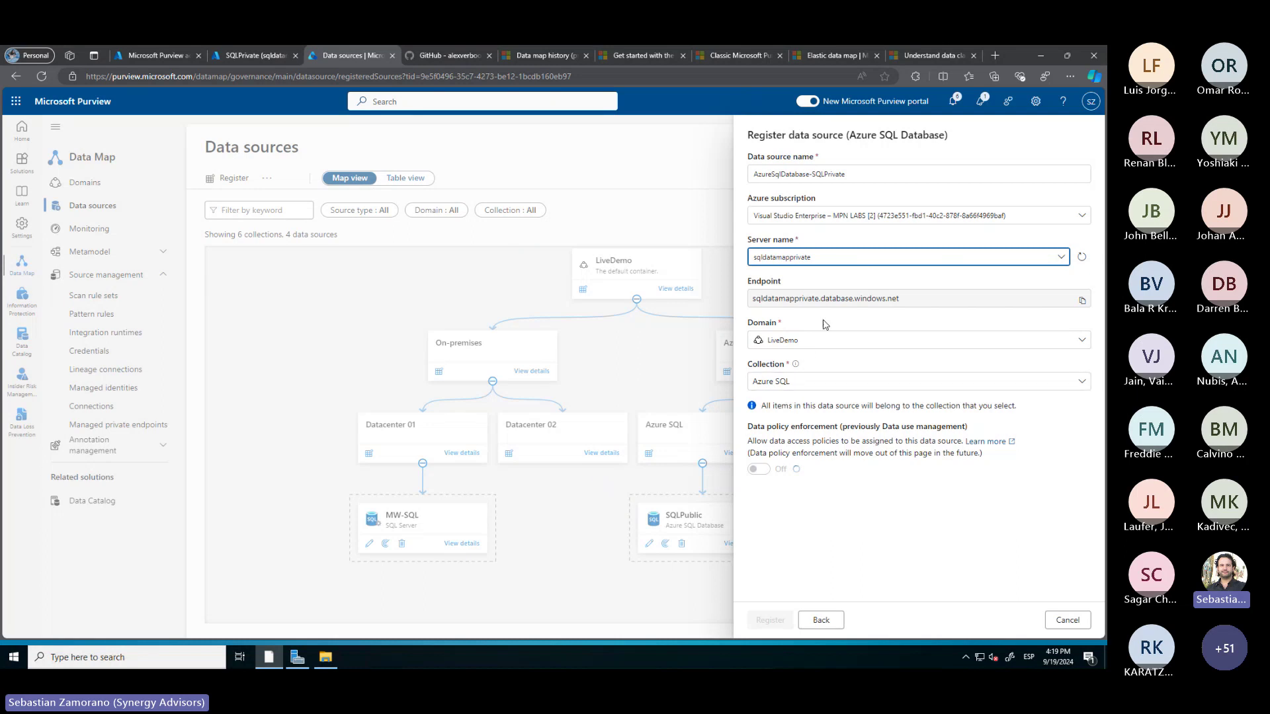
click(771, 621)
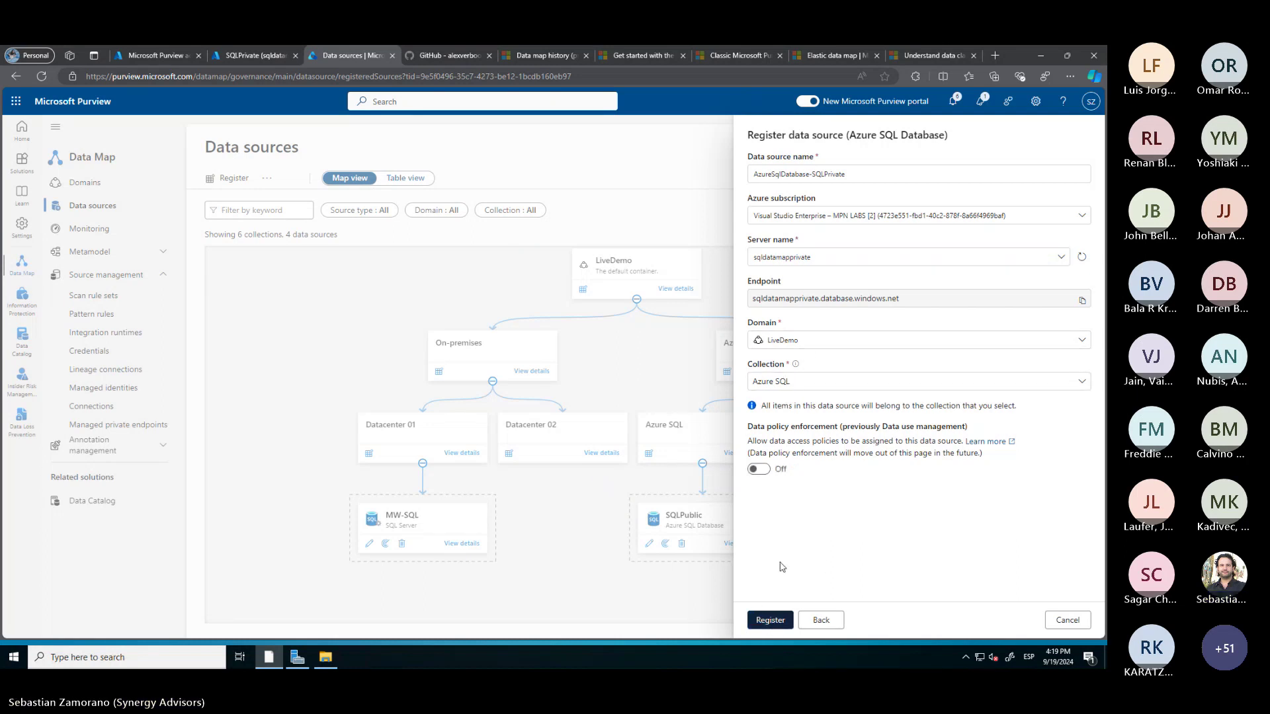
click(769, 622)
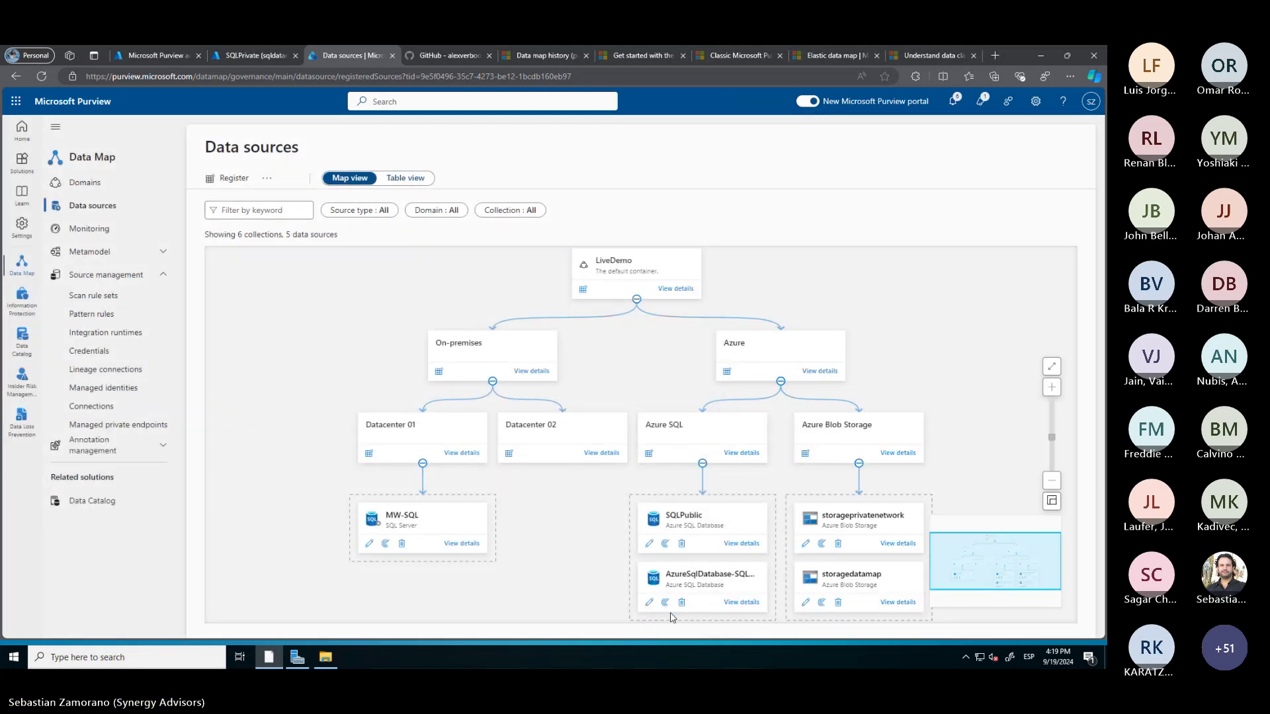
Start a new scan named Scan-SQLPrivate using the PrivateEndpoints integration runtime
click(665, 602)
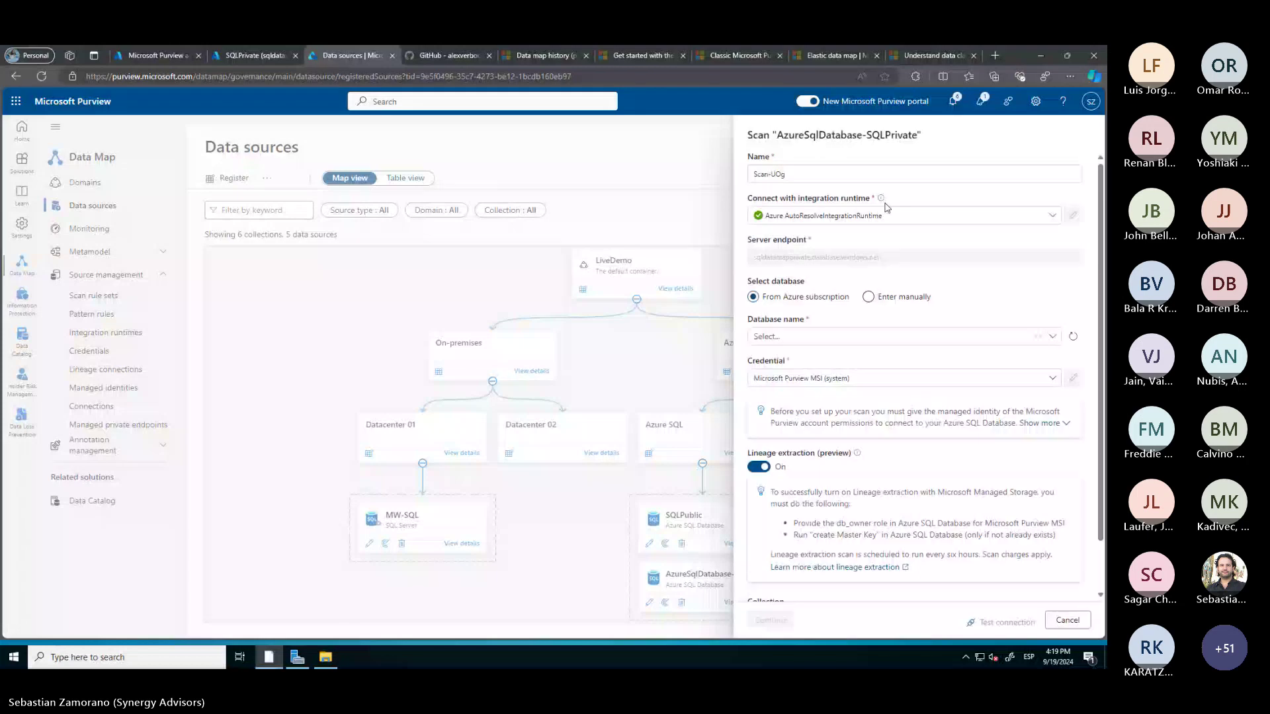
click(787, 174)
double_click(778, 174)
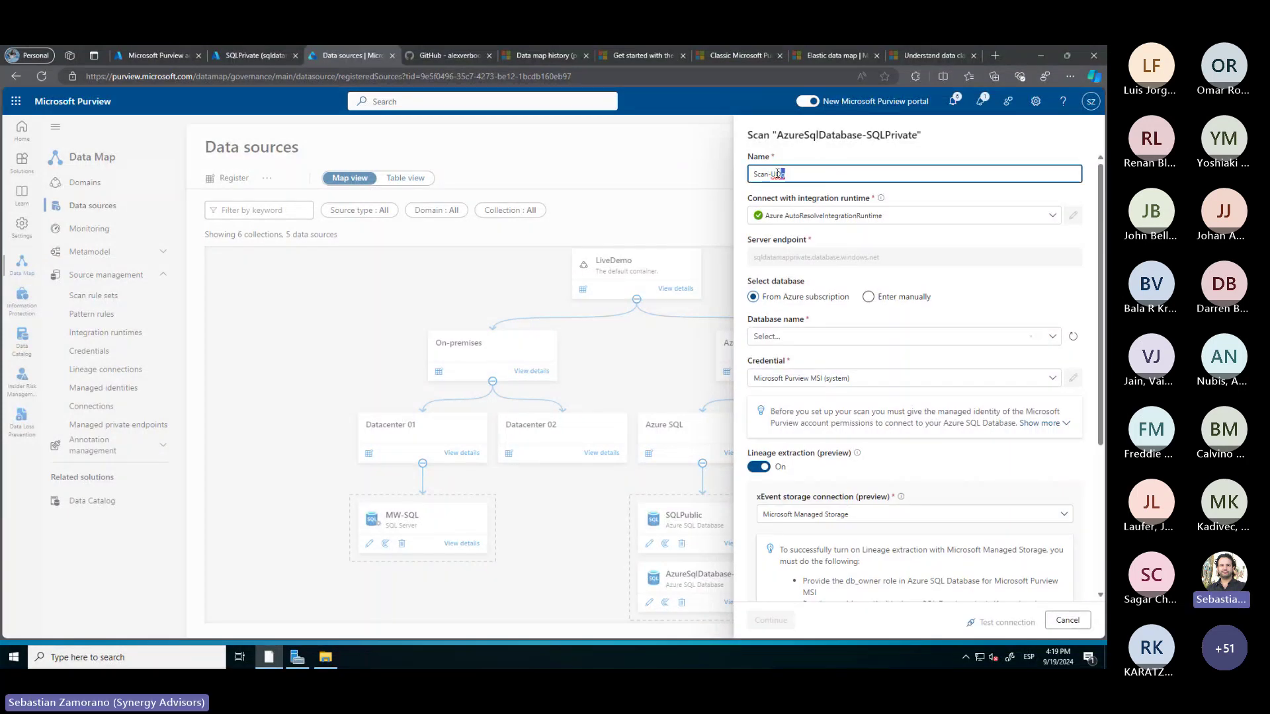
text(SQLPrivate)
click(930, 216)
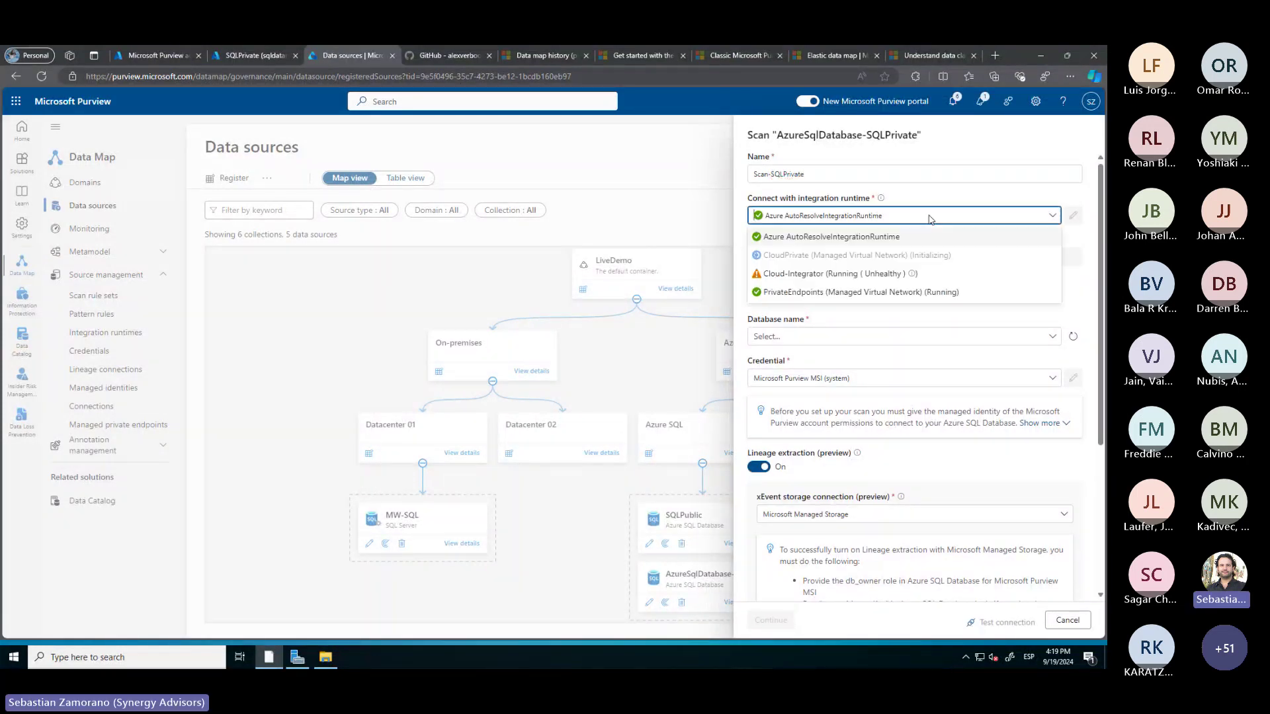
click(805, 293)
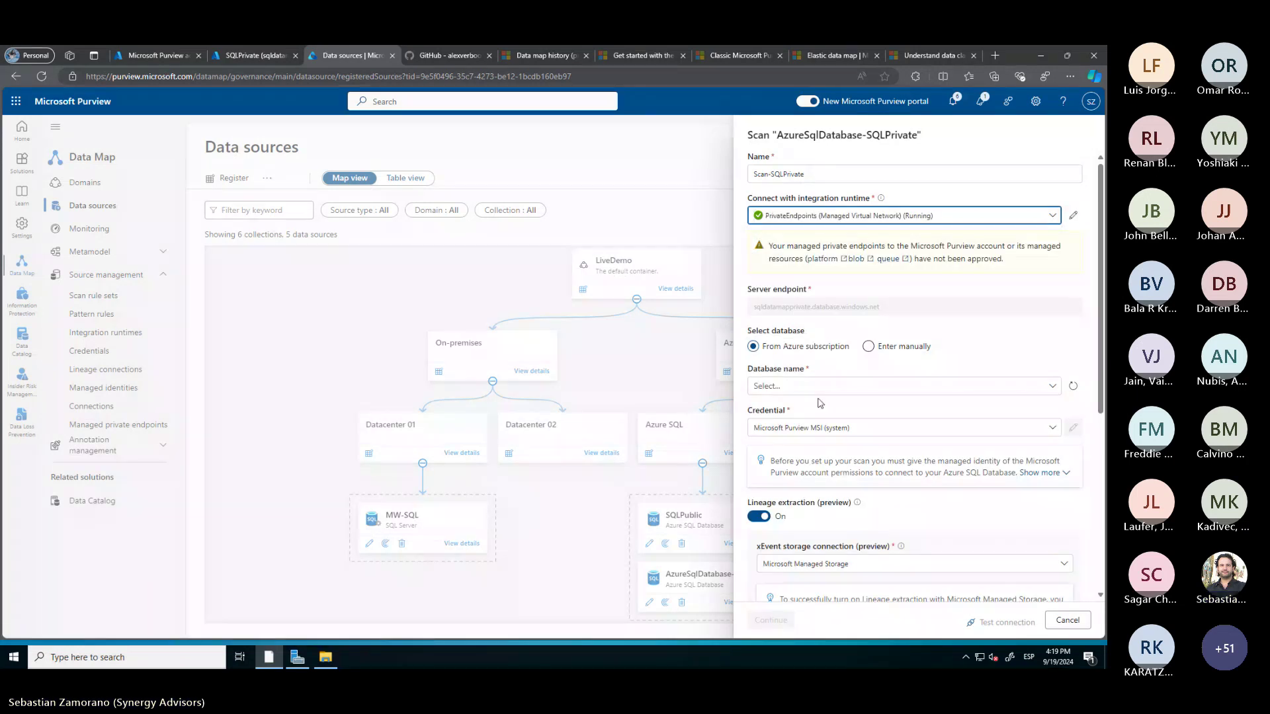
Target the SQLPrivate database, turn lineage extraction off, and test the connection
click(836, 385)
click(787, 408)
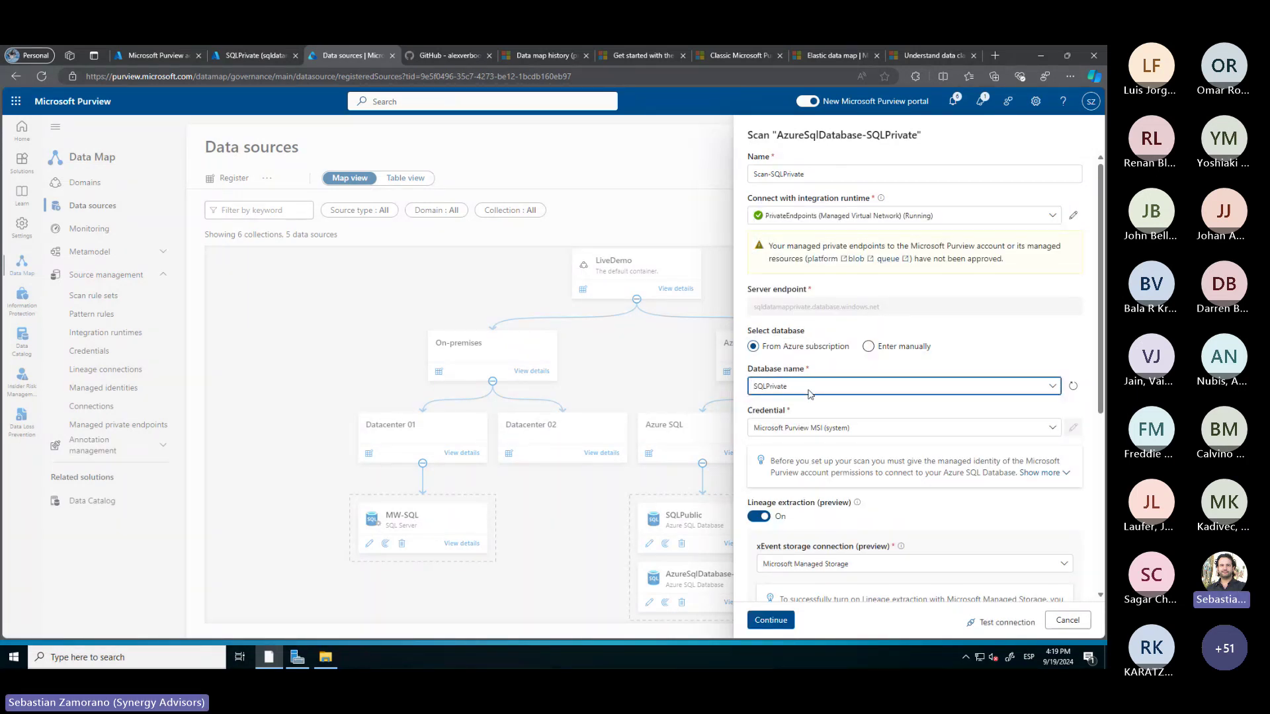
scroll(813, 411, down, 3)
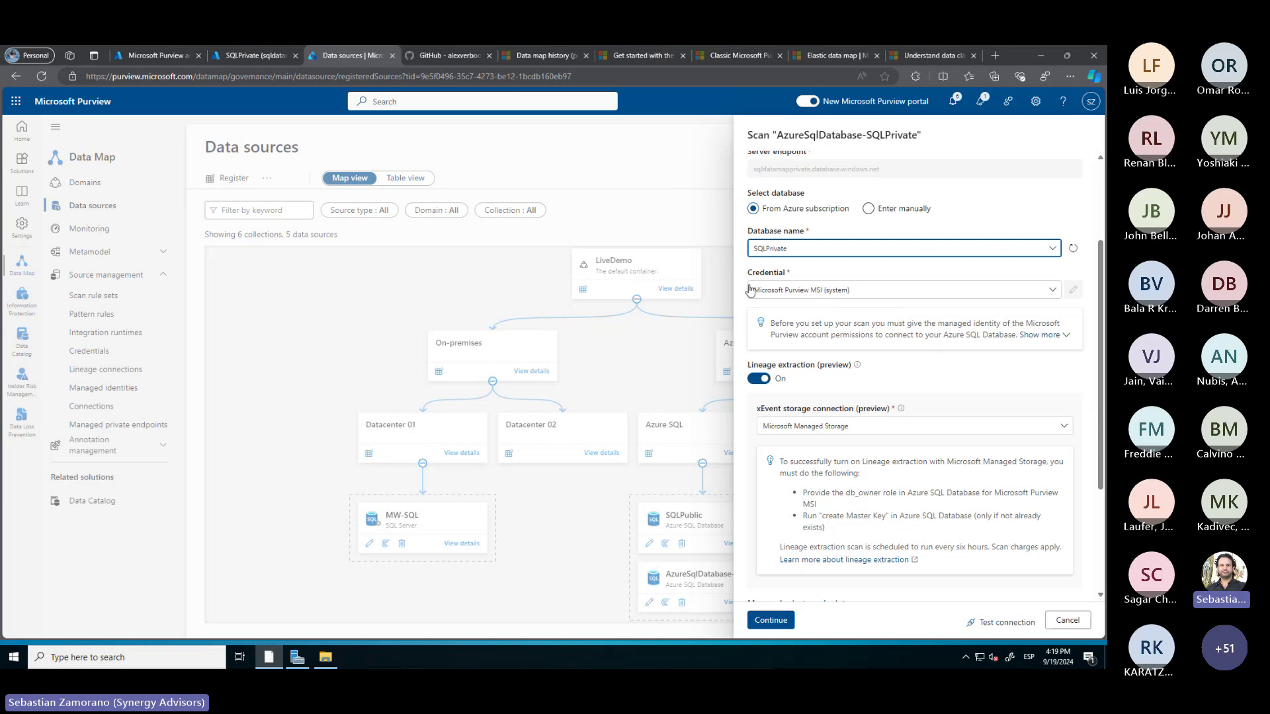
click(758, 379)
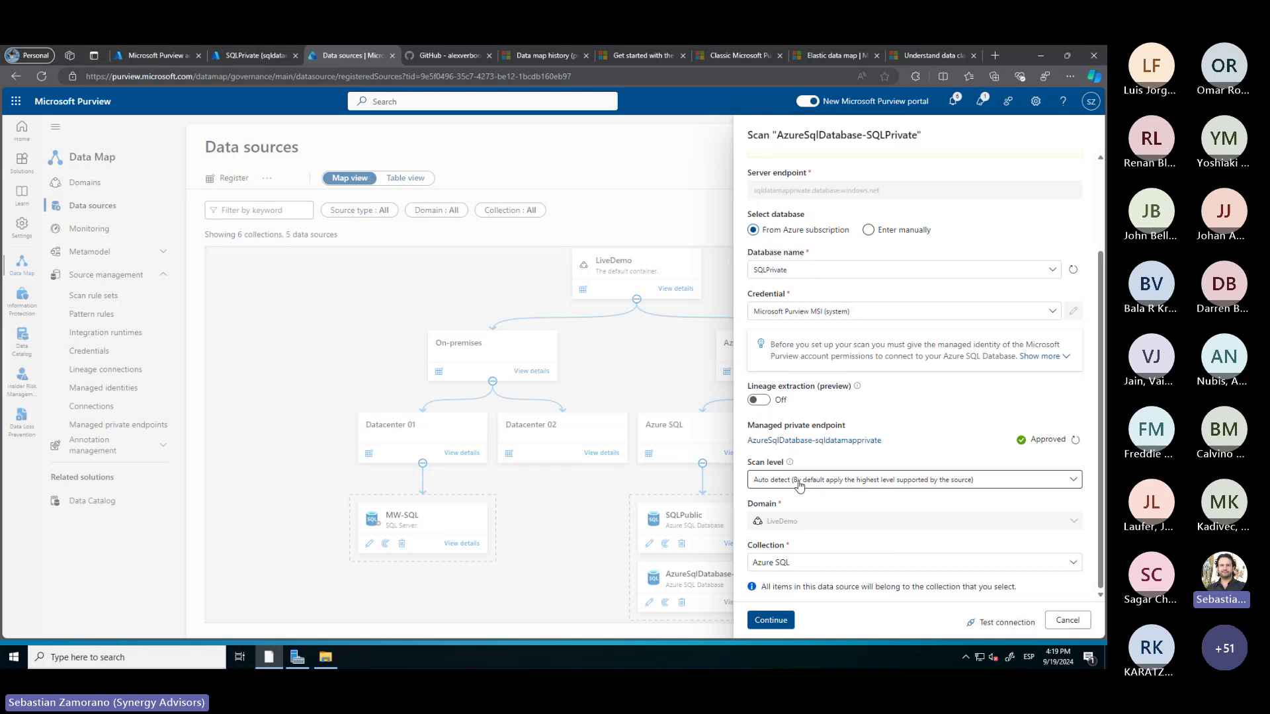
click(996, 625)
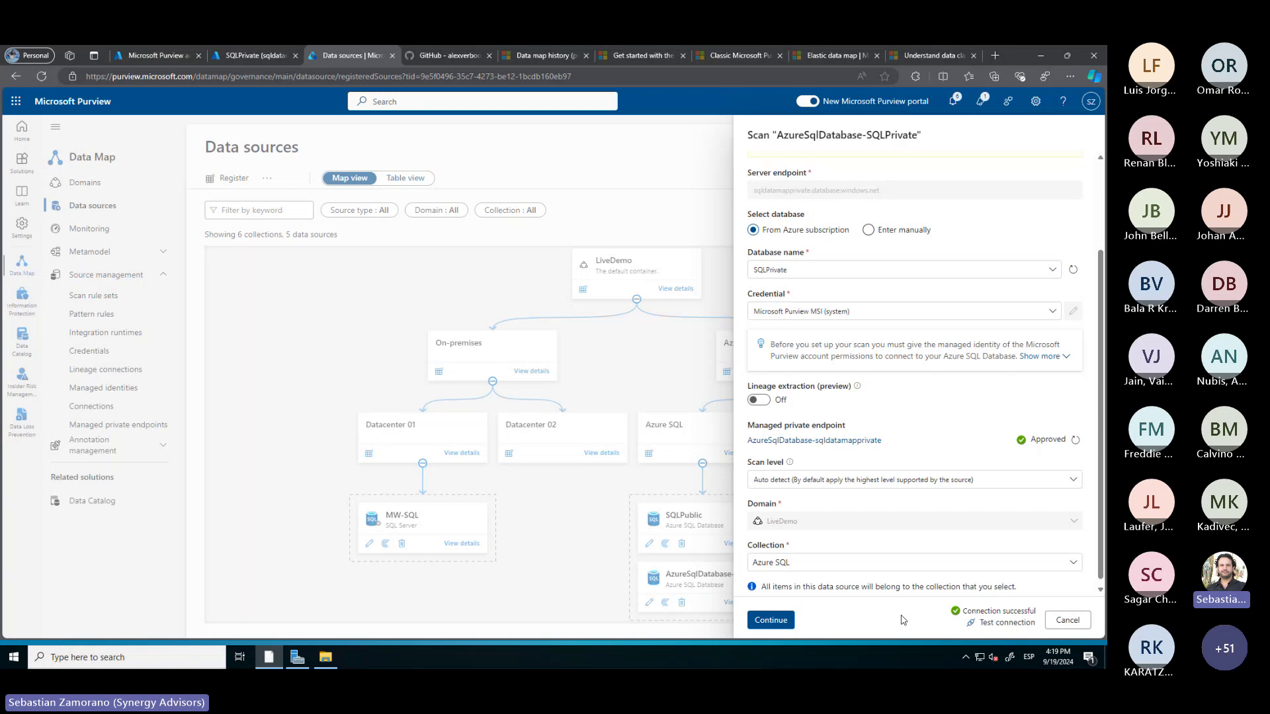
Keep full scope and the AzureSqlDatabase rule set, schedule monthly on day 1, then save and run
click(771, 619)
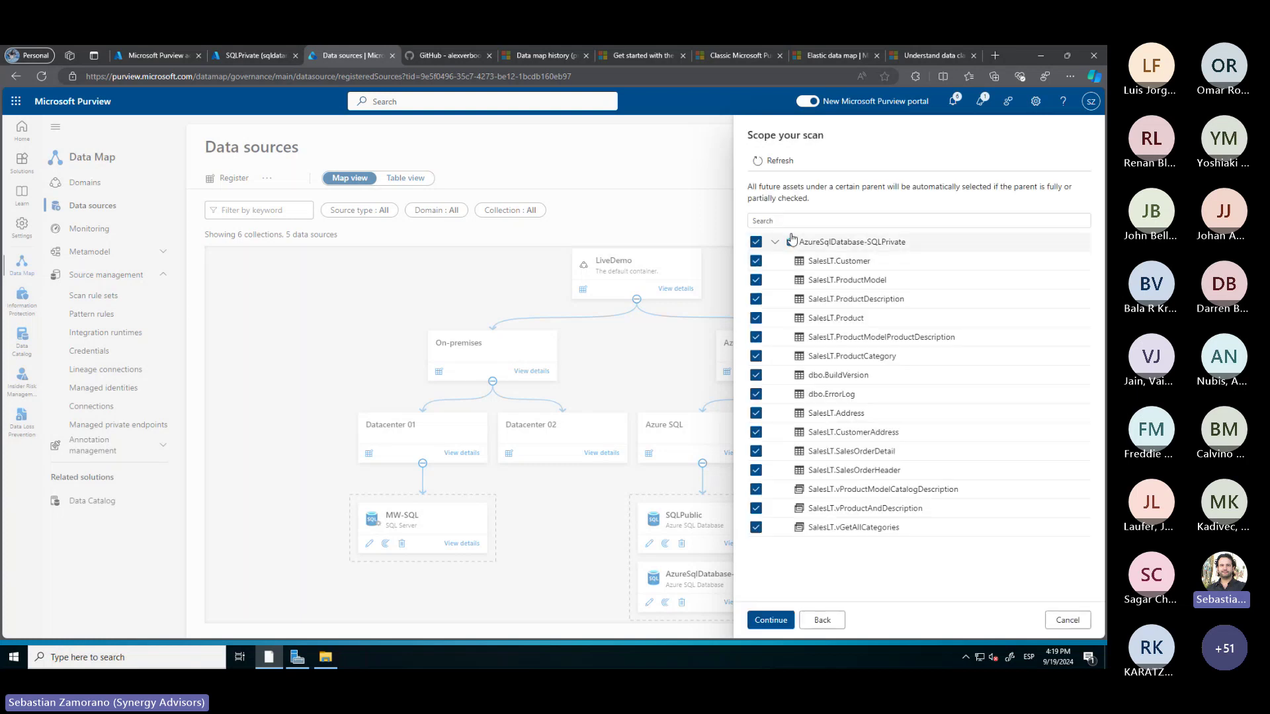
click(769, 623)
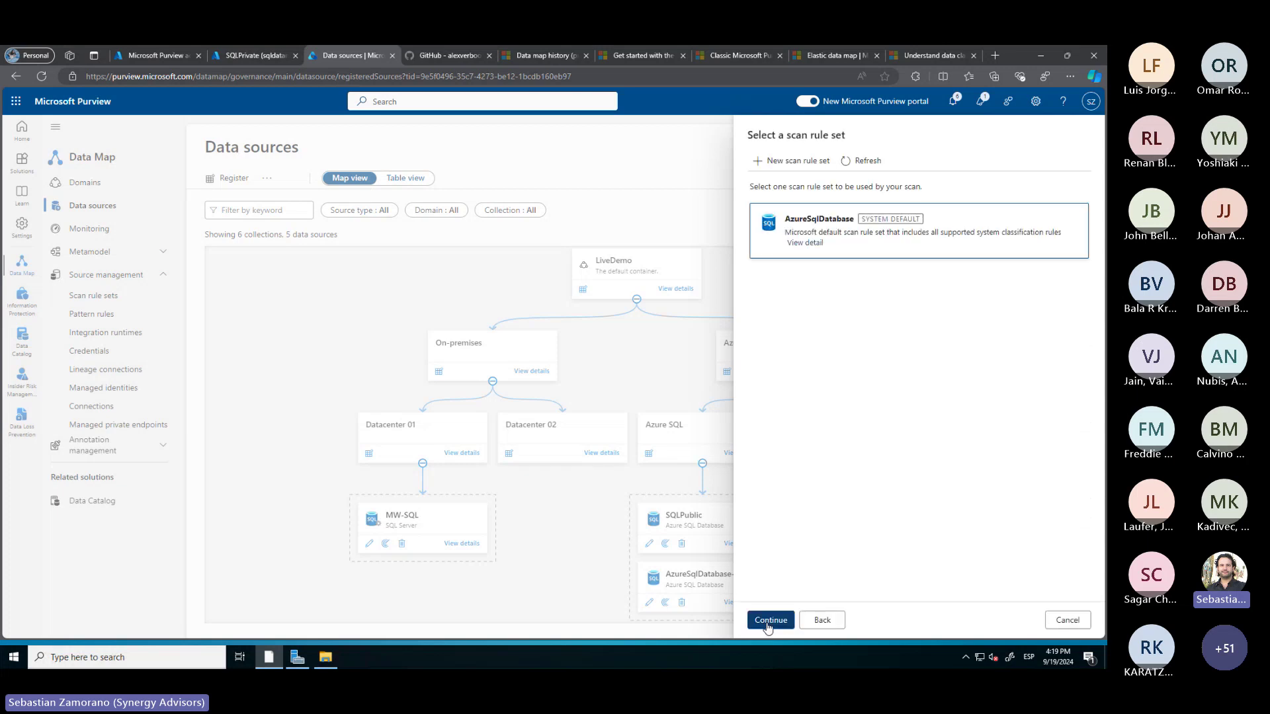
click(770, 621)
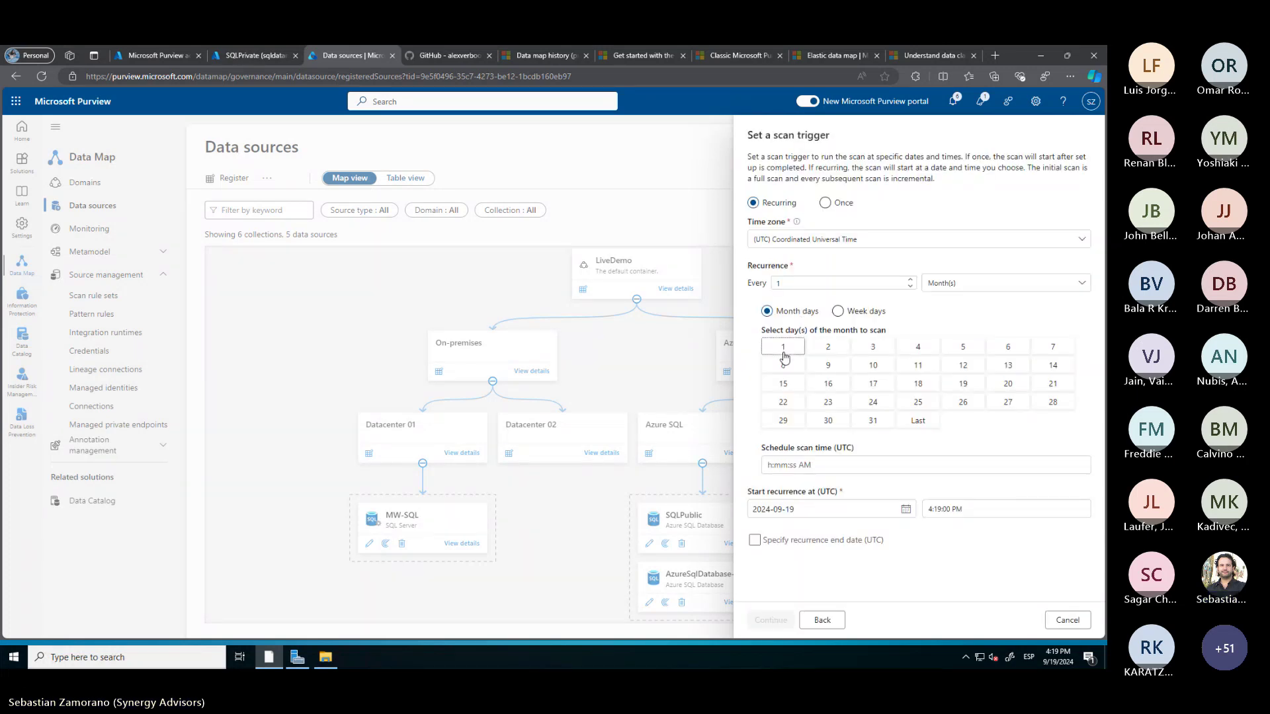
click(784, 347)
click(771, 615)
click(780, 621)
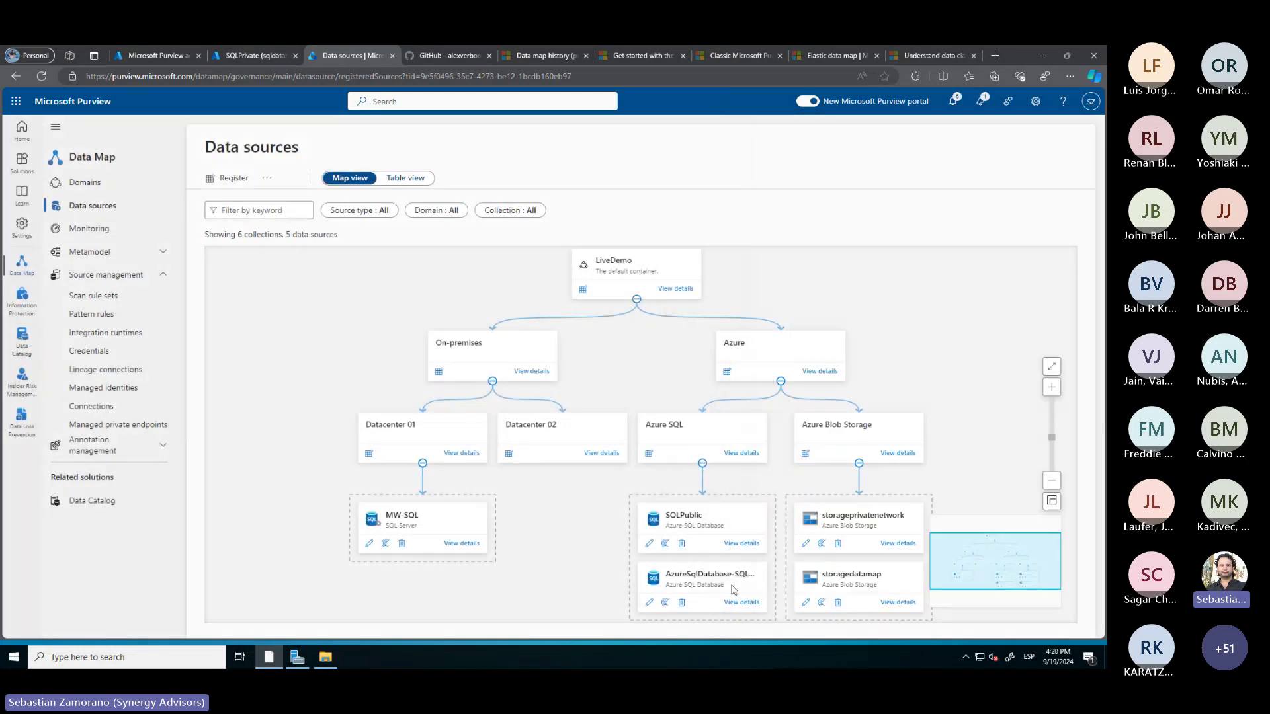
click(461, 547)
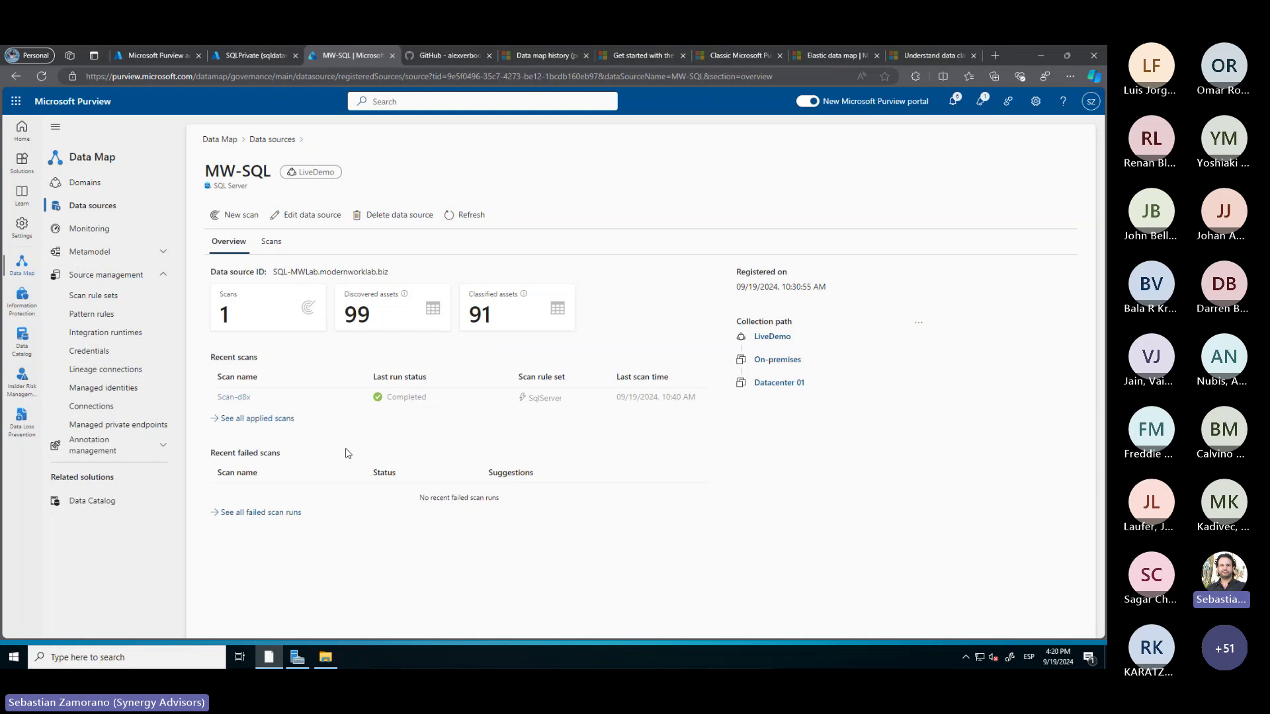
click(270, 242)
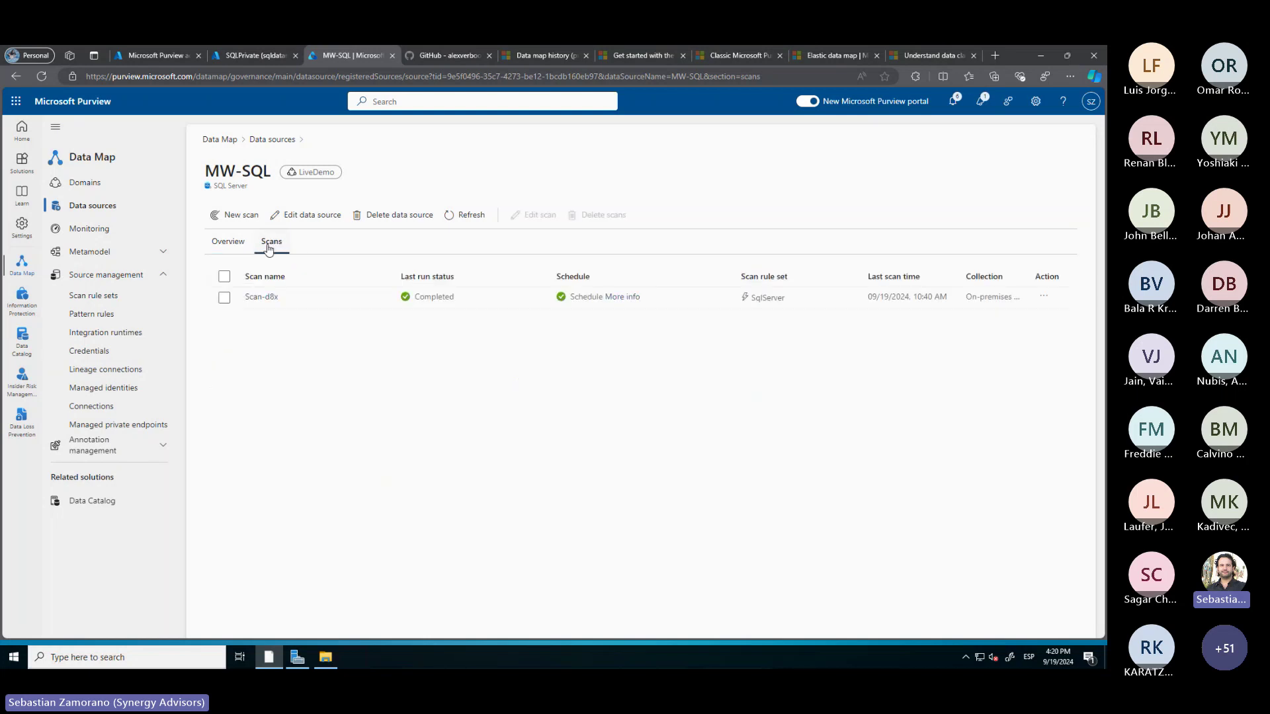
click(225, 297)
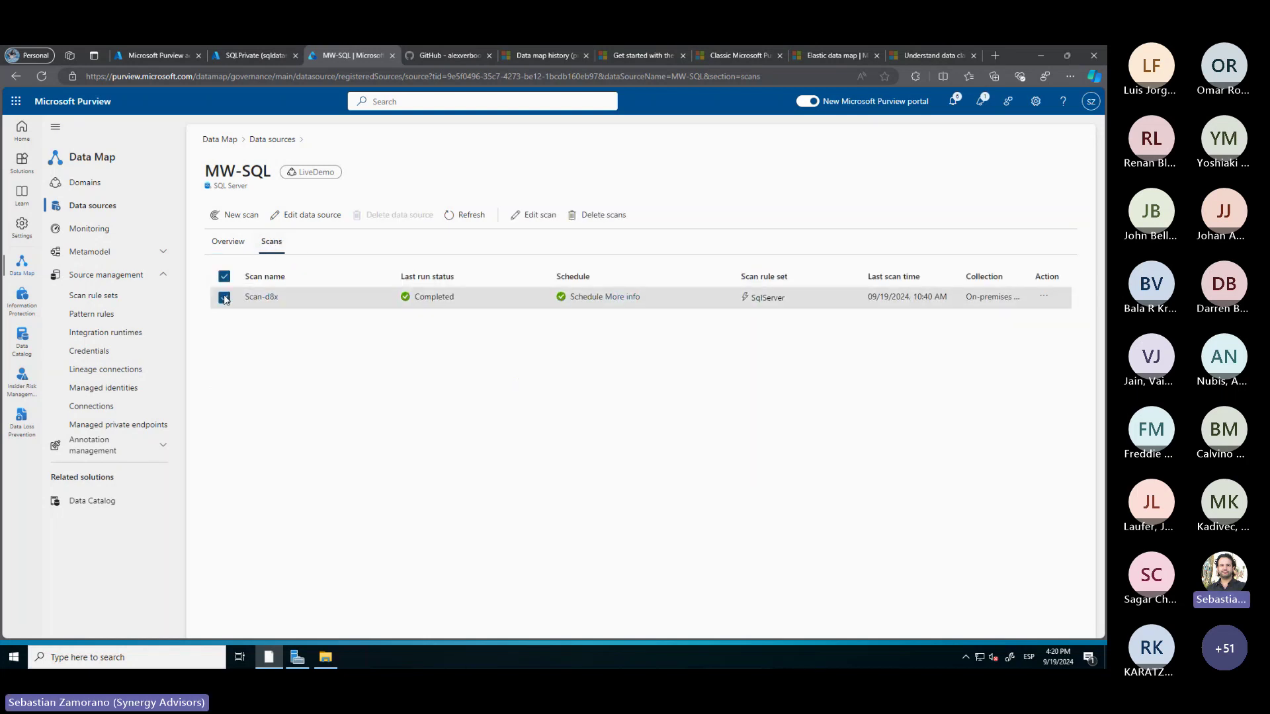
right_click(278, 305)
click(273, 306)
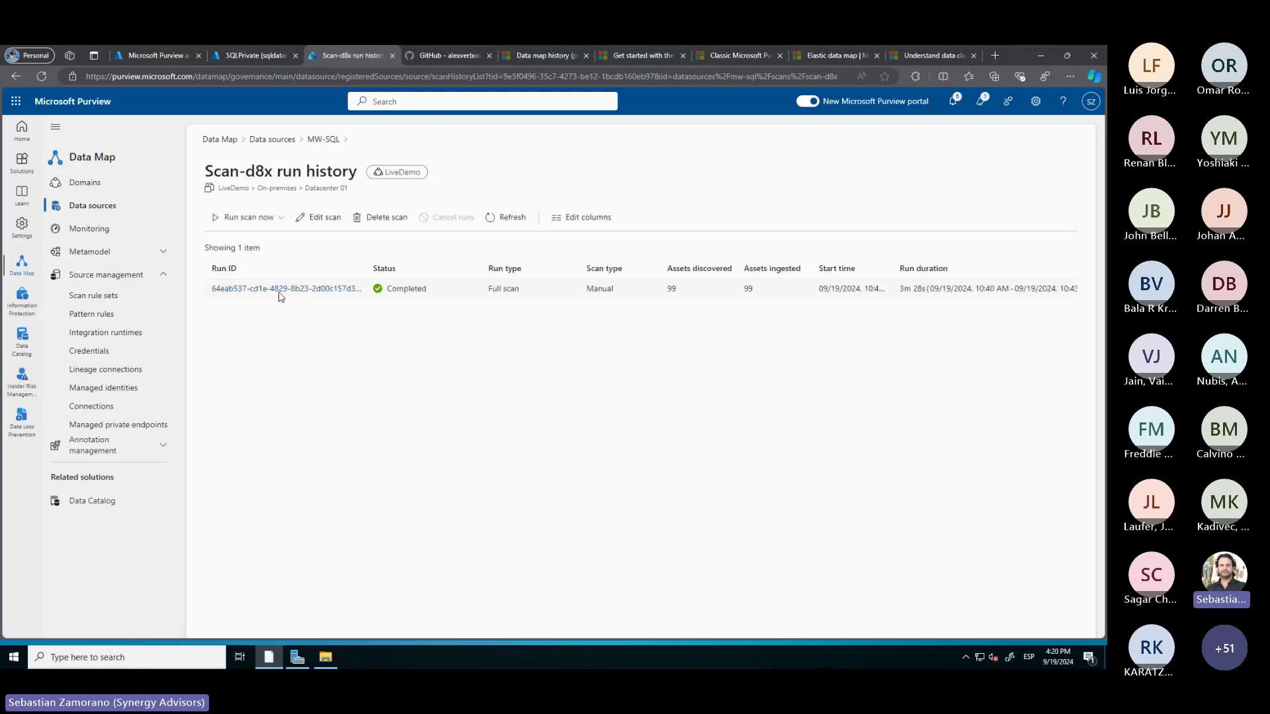
click(308, 291)
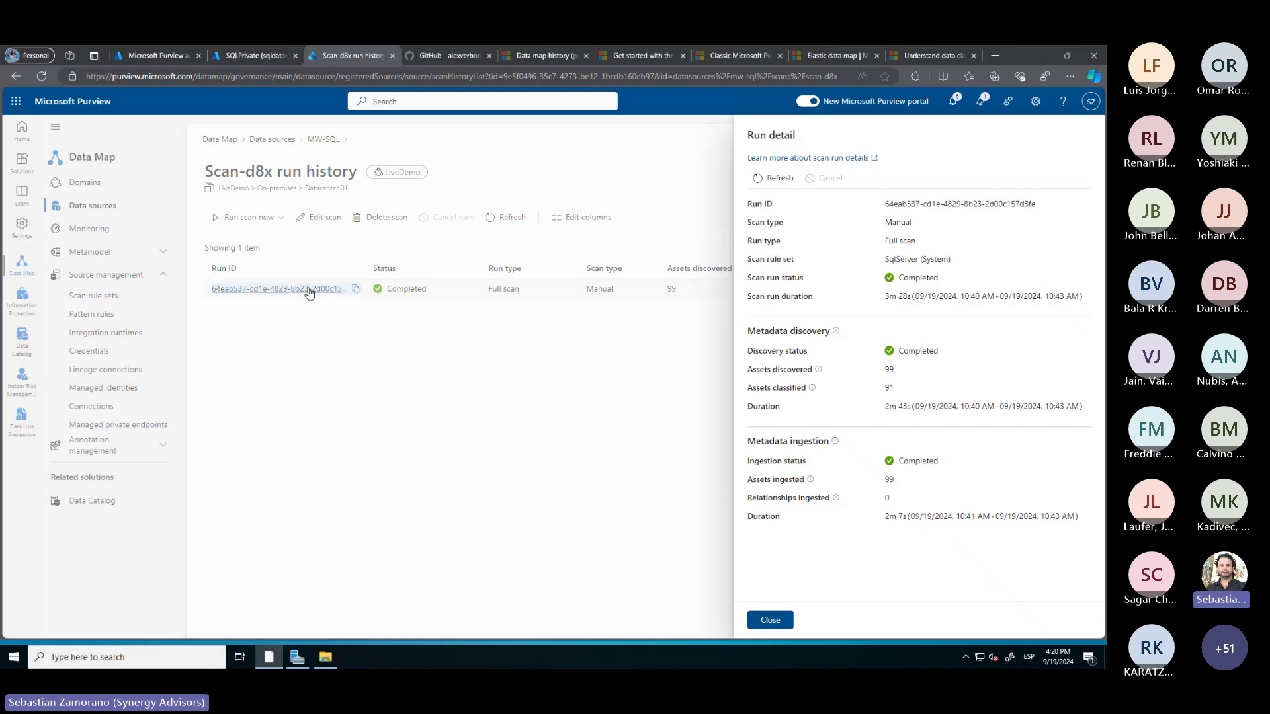
click(771, 621)
click(281, 218)
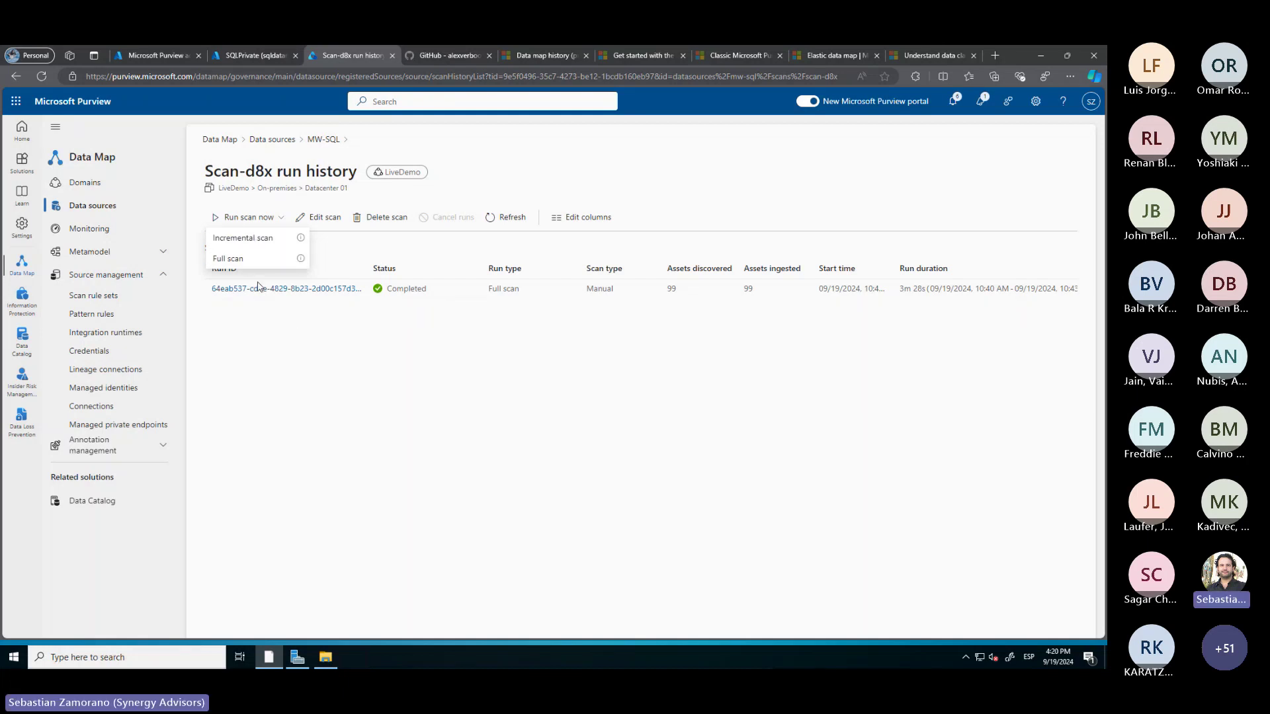
click(274, 336)
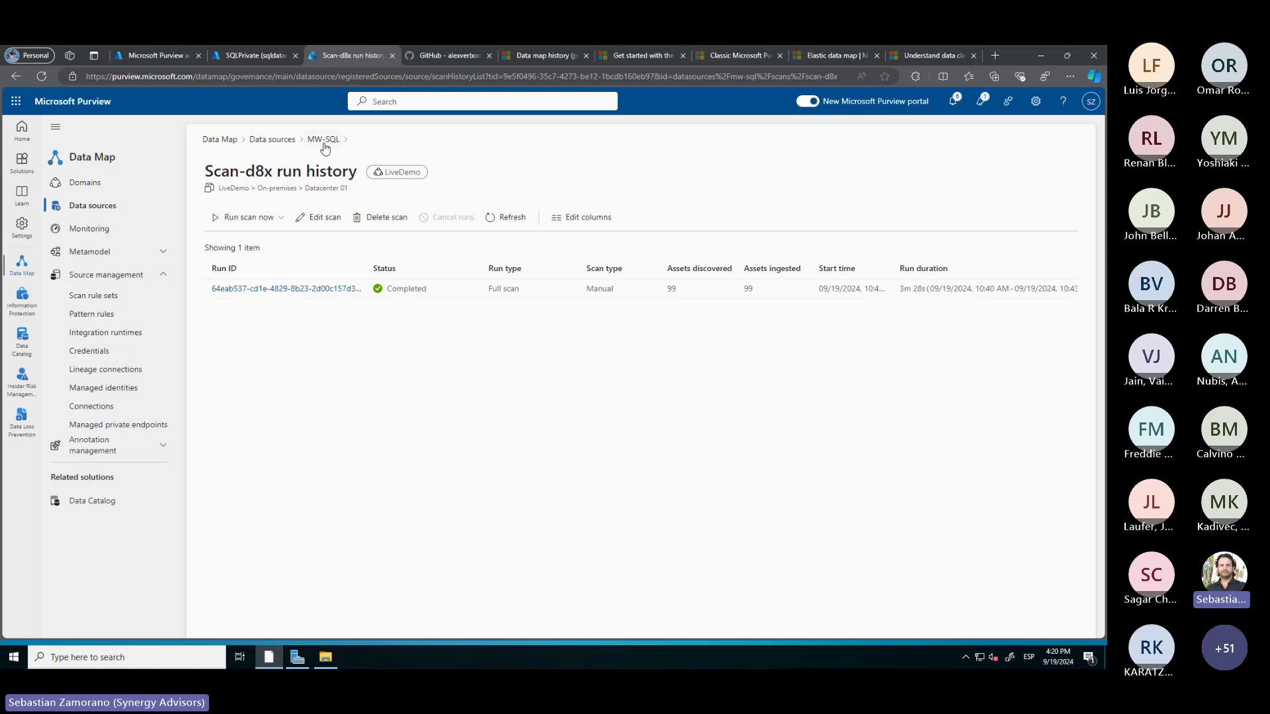
click(324, 140)
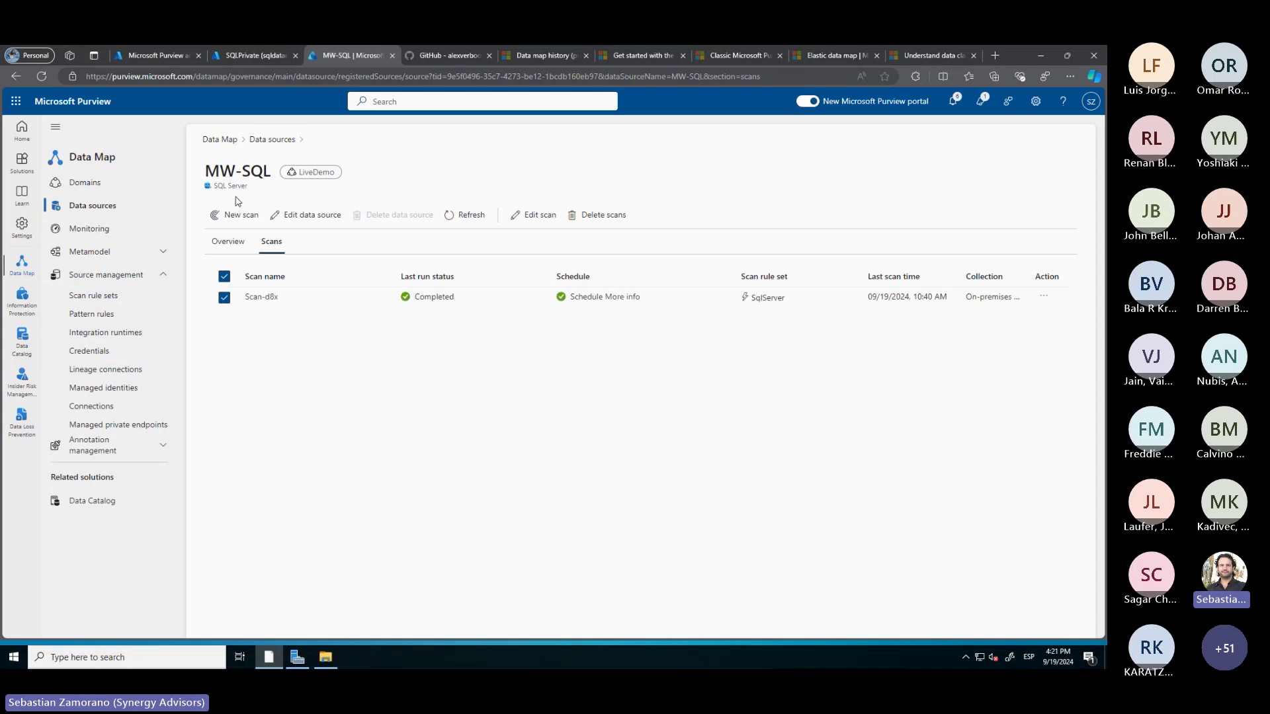
click(114, 211)
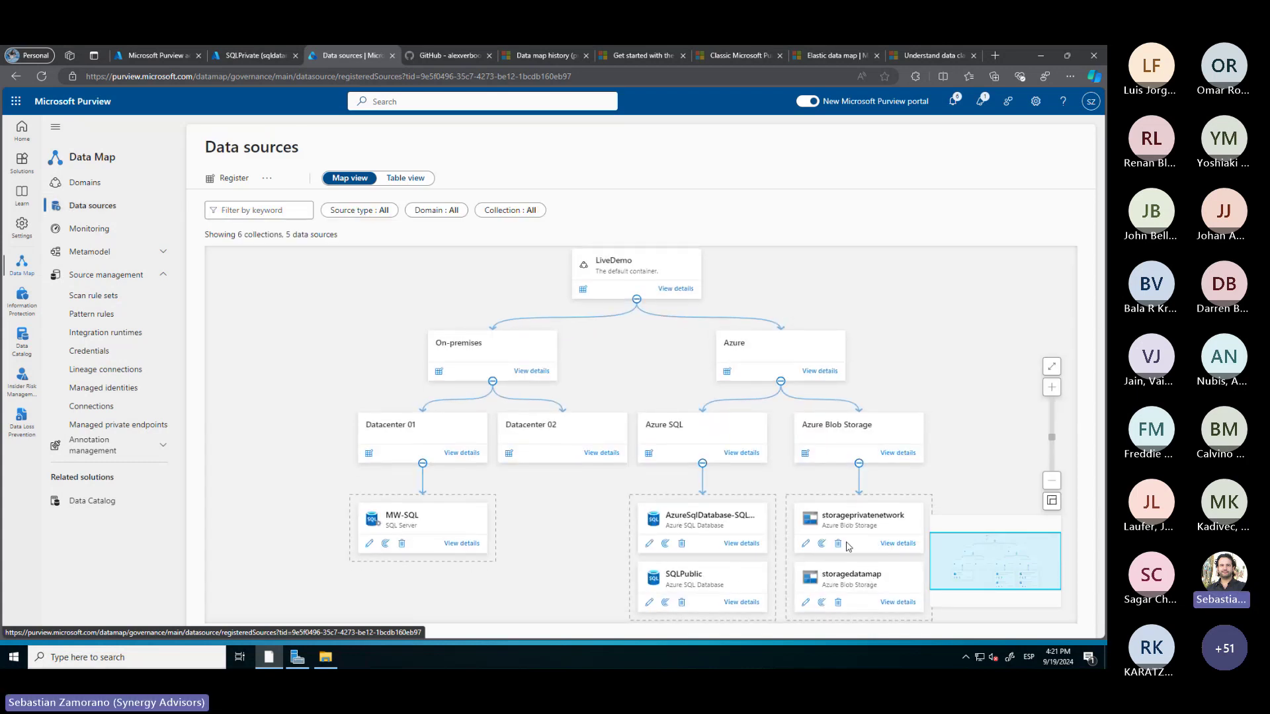
Check the data sources and confirm Scan-SQLPrivate is in progress, then switch to the Visio diagram
click(889, 544)
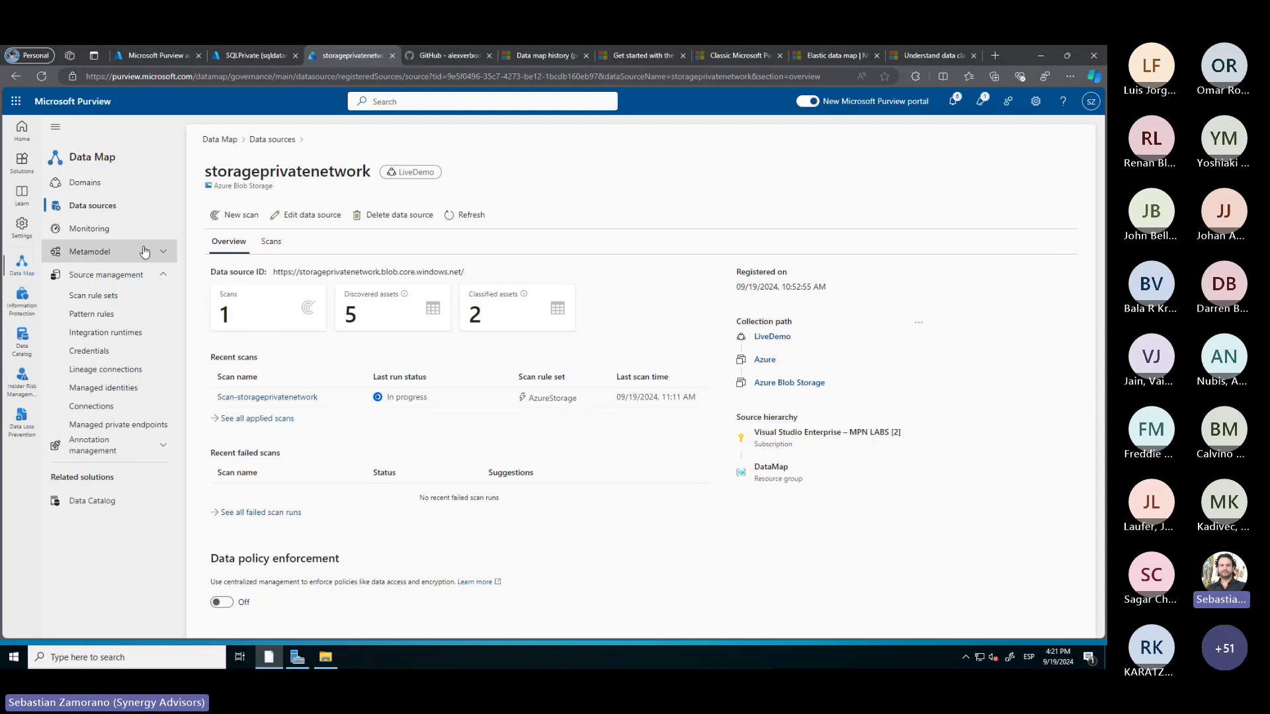
click(100, 216)
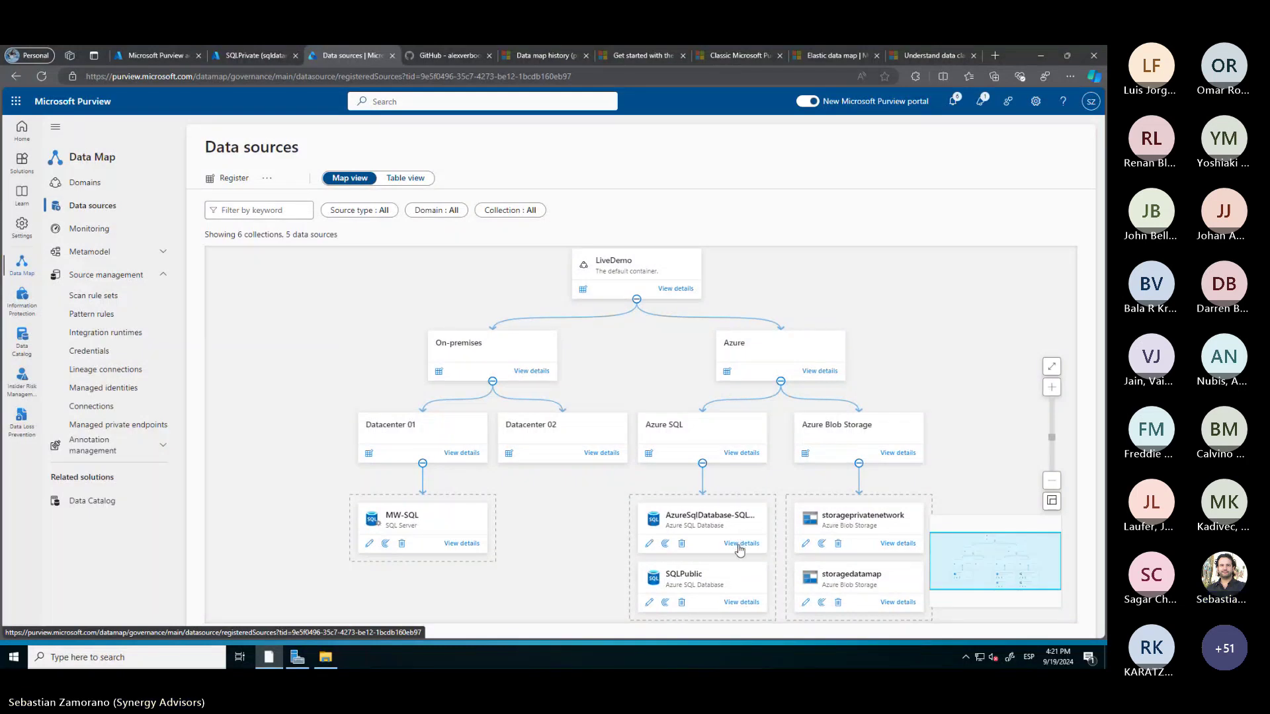
click(649, 544)
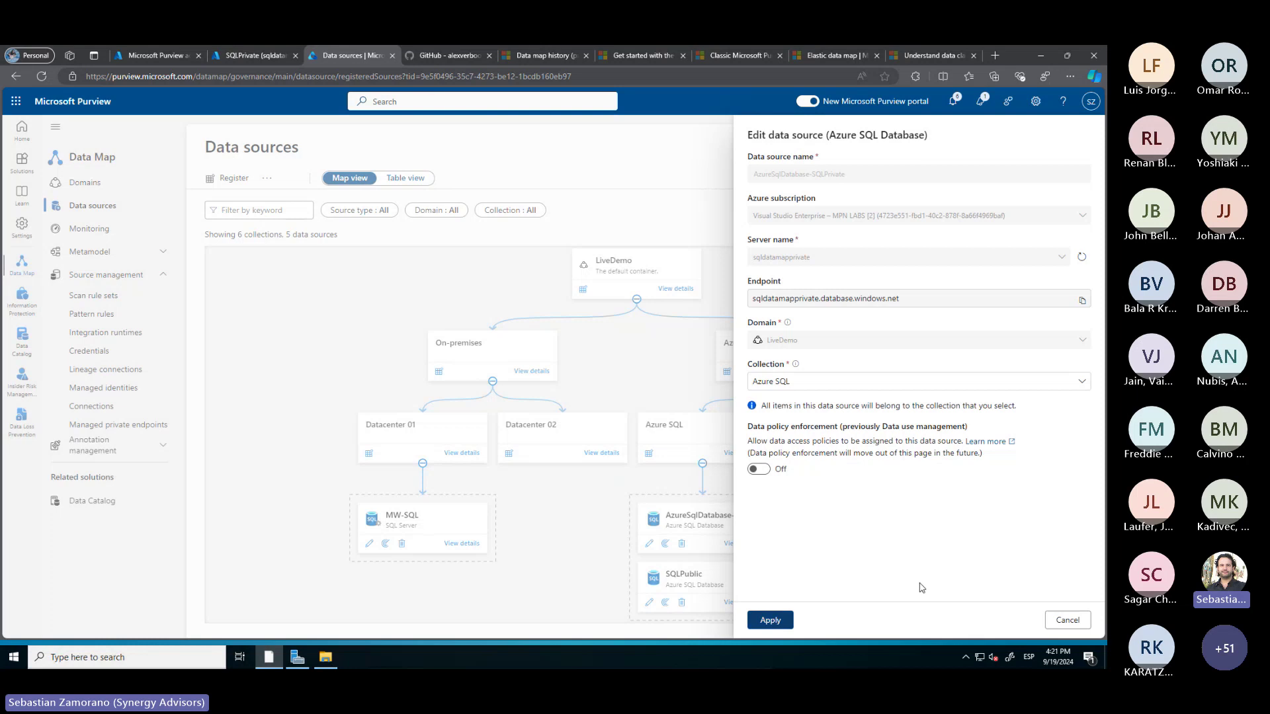
click(1067, 620)
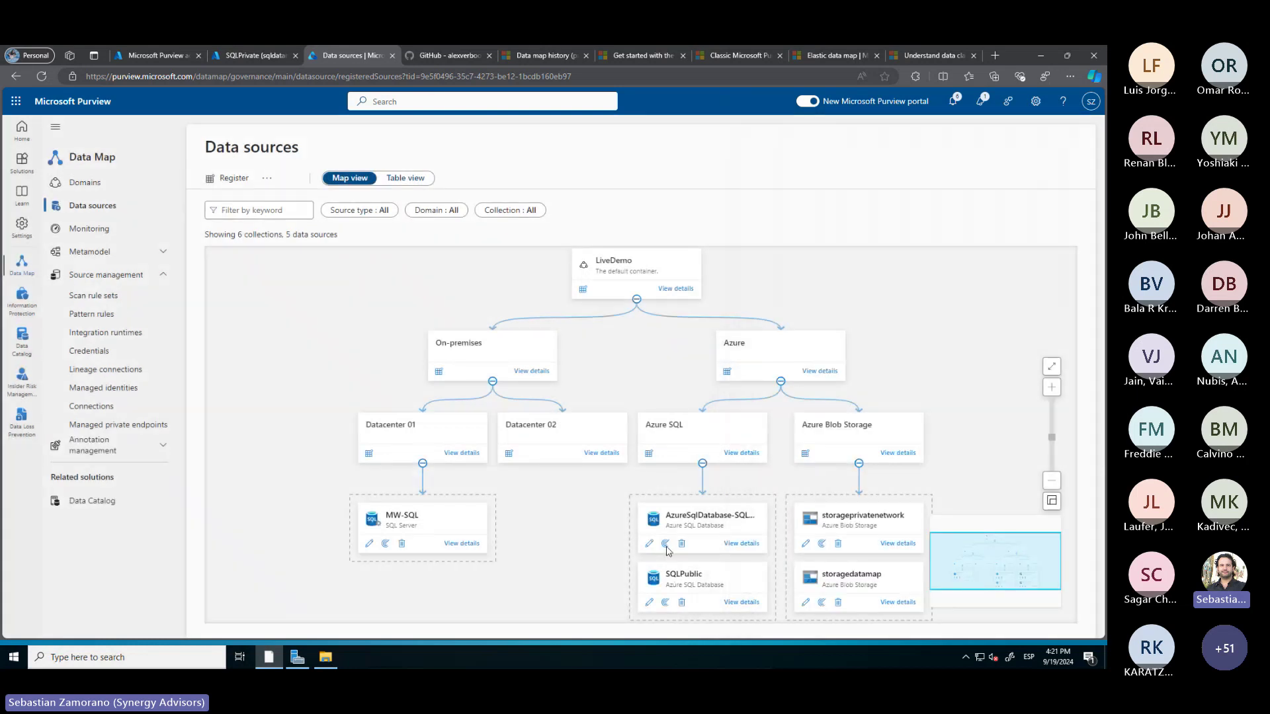
click(751, 542)
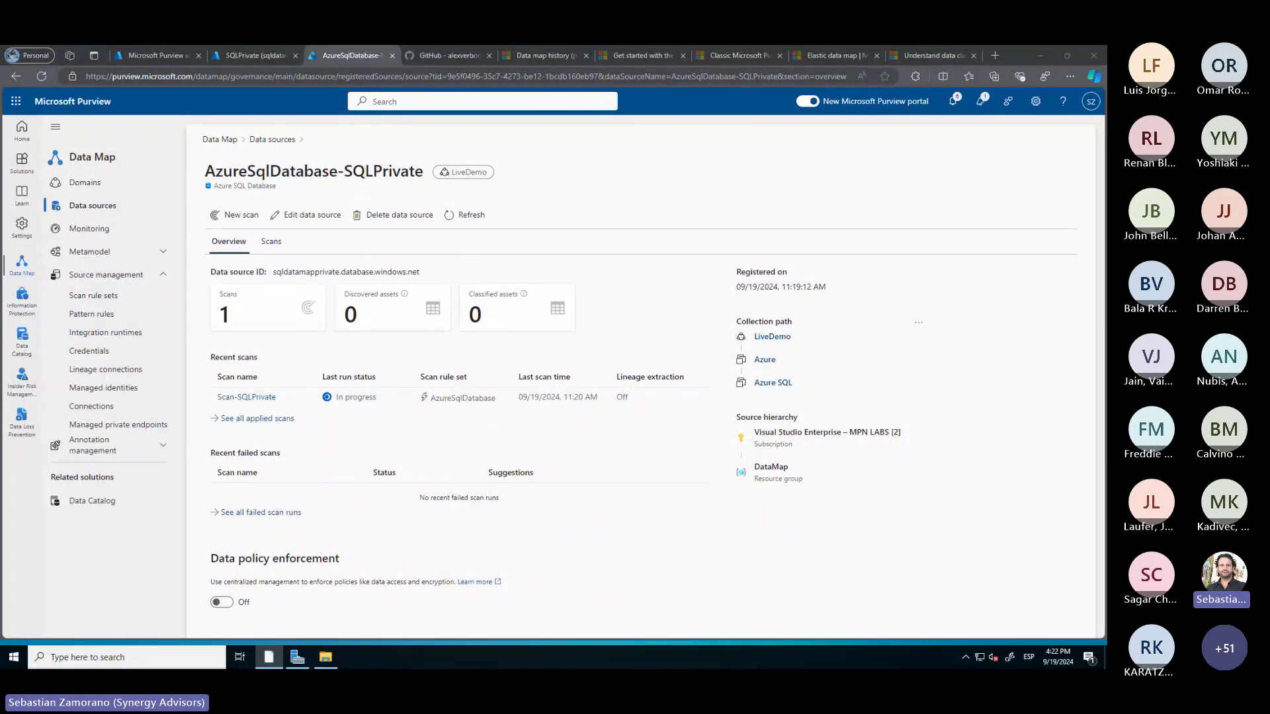
key(alt+Tab)
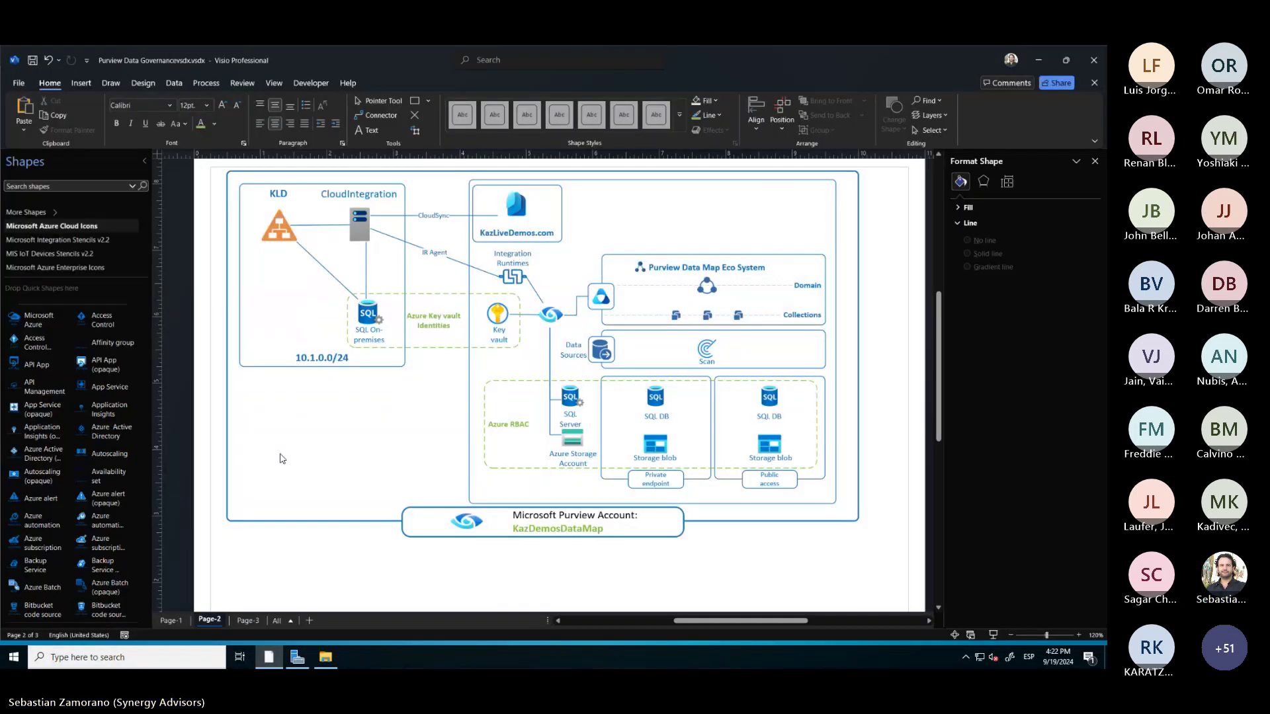
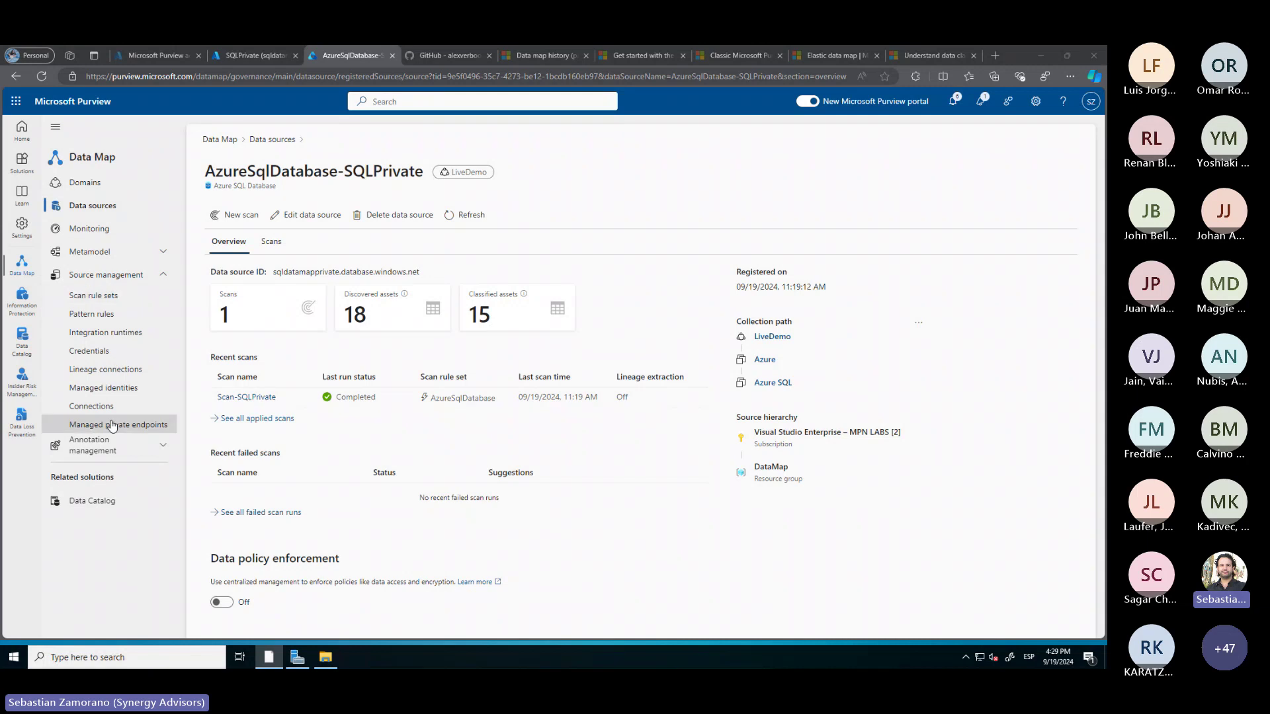
Open the Cloud-Integrator runtime from Integration runtimes and view its Nodes tab showing CLOUDINTEGRATOR running
click(119, 341)
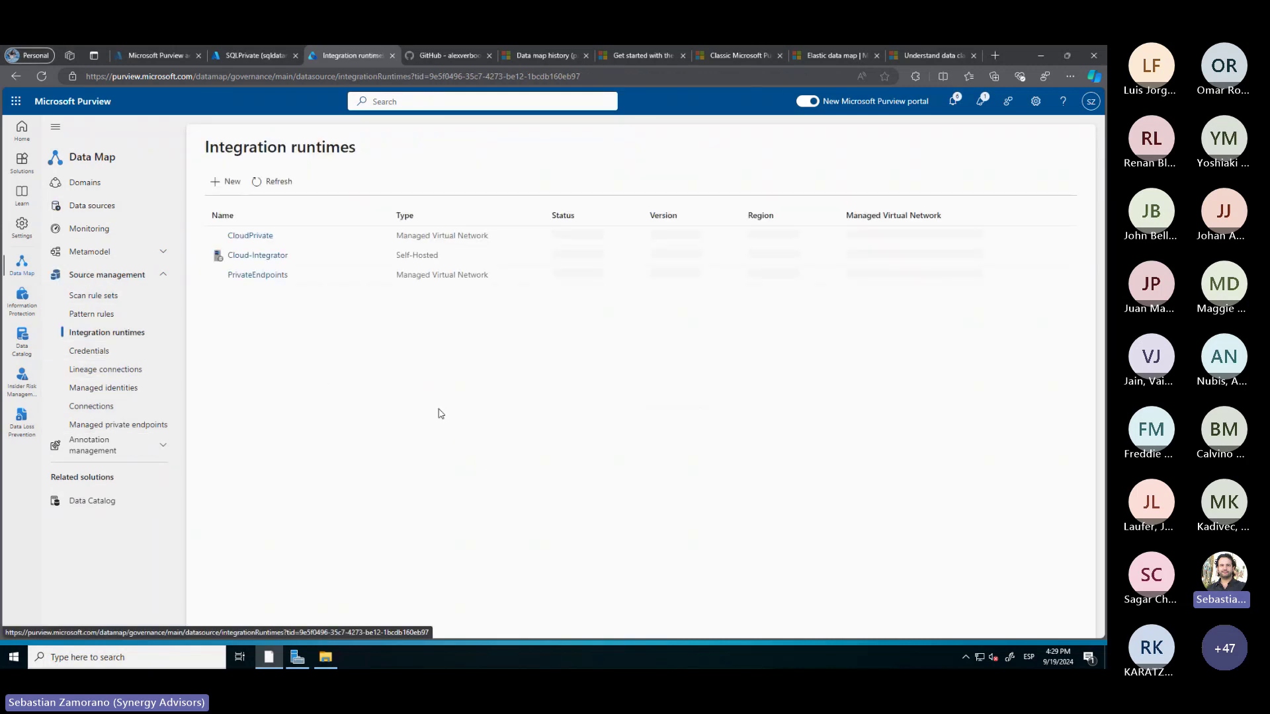
click(266, 261)
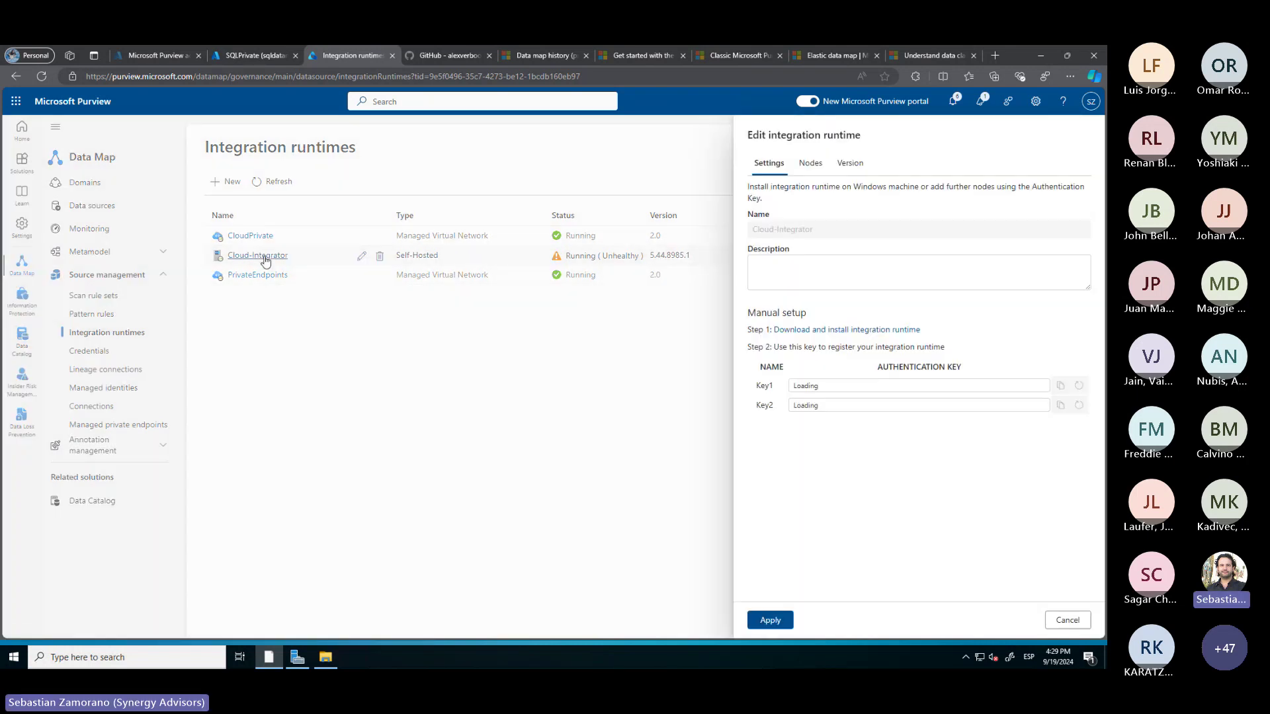
click(810, 165)
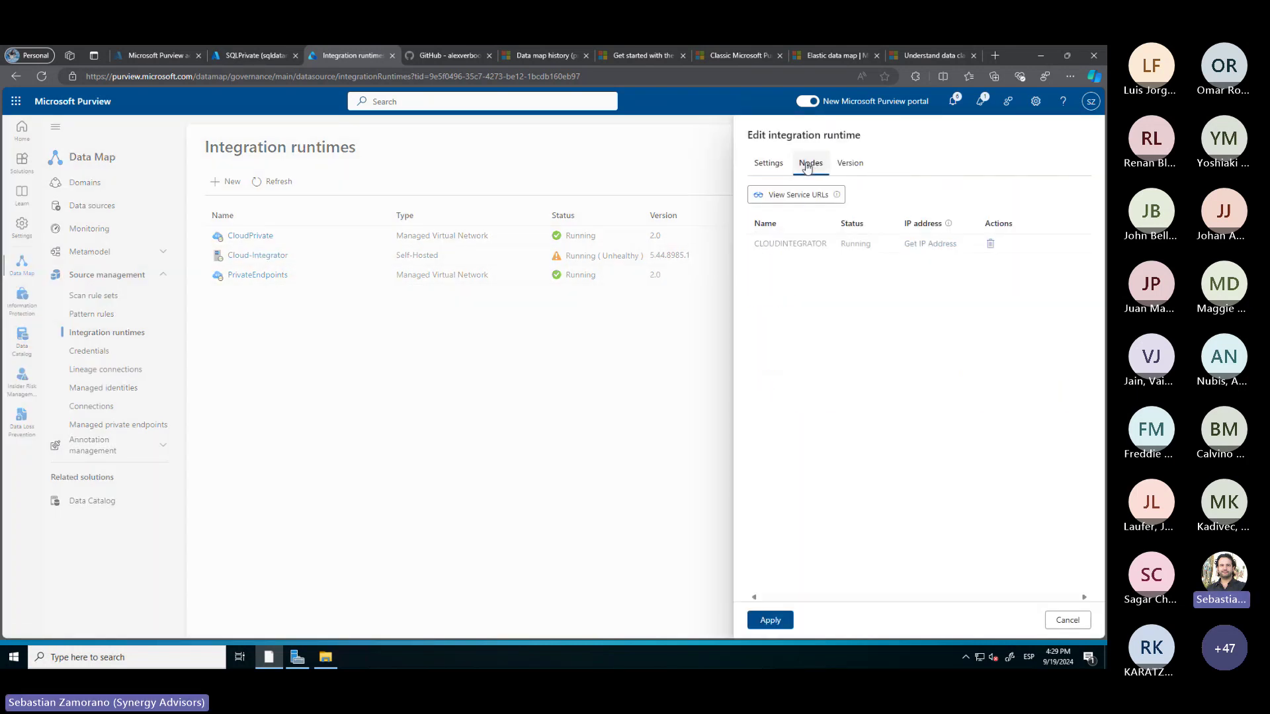
Review the servicebus.windows.net endpoints listed under View Service URL for the Cloud-Integrator node
click(827, 198)
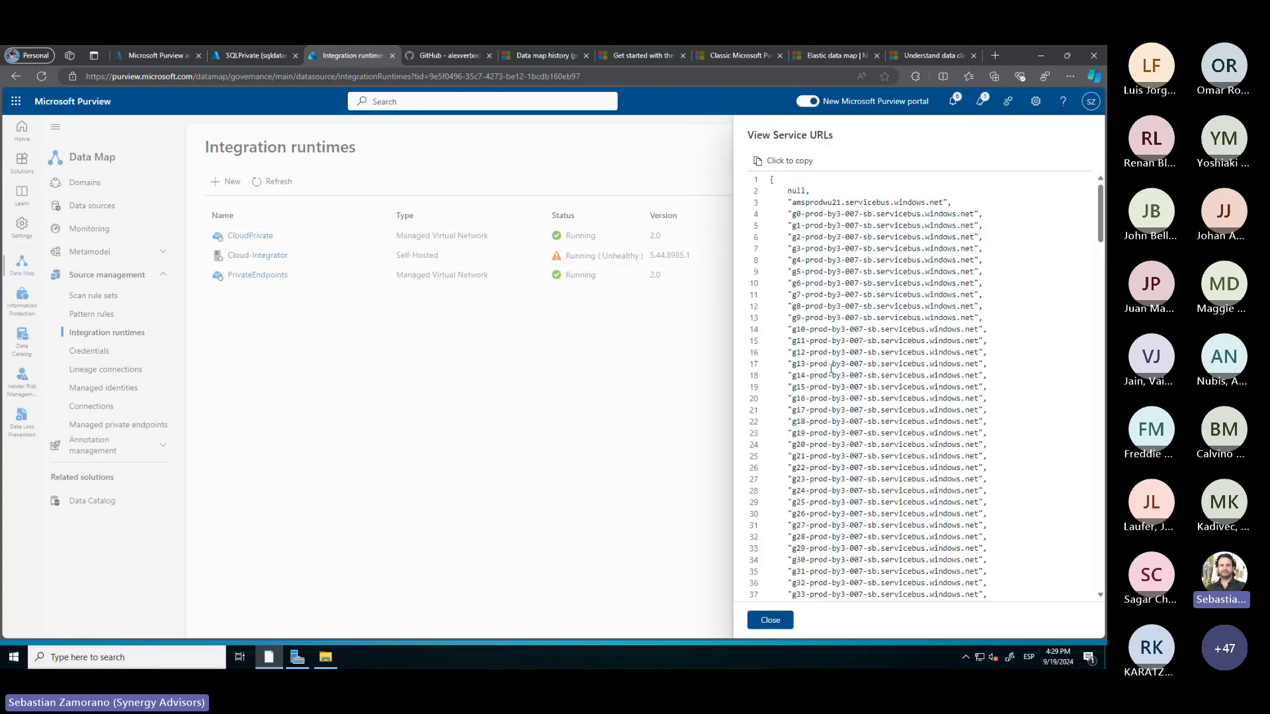
scroll(832, 369, down, 20)
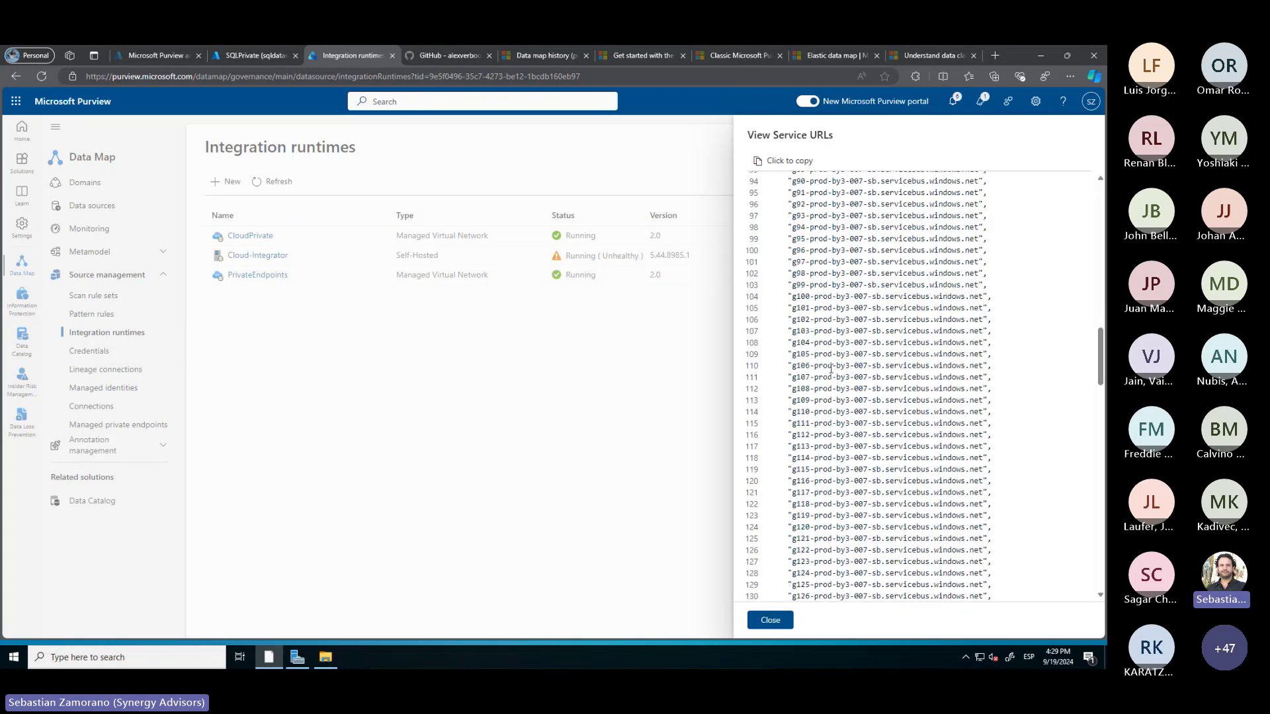
scroll(831, 369, down, 8)
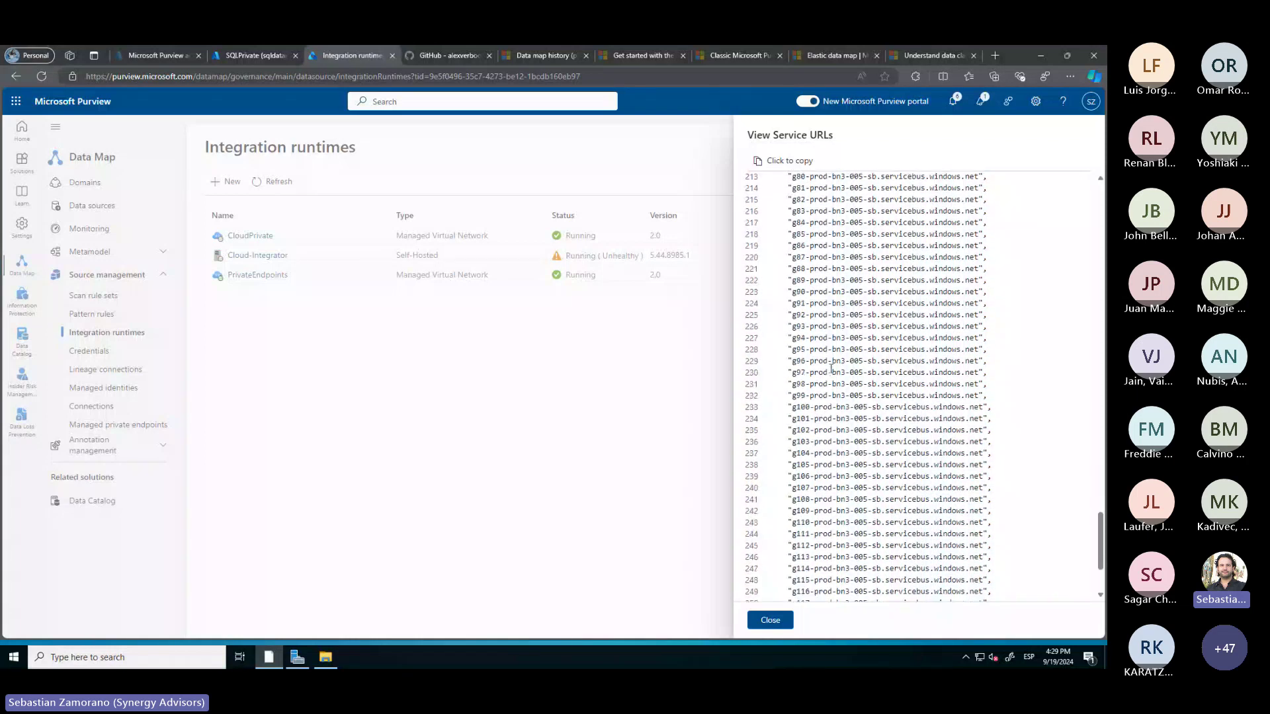
scroll(832, 370, down, 3)
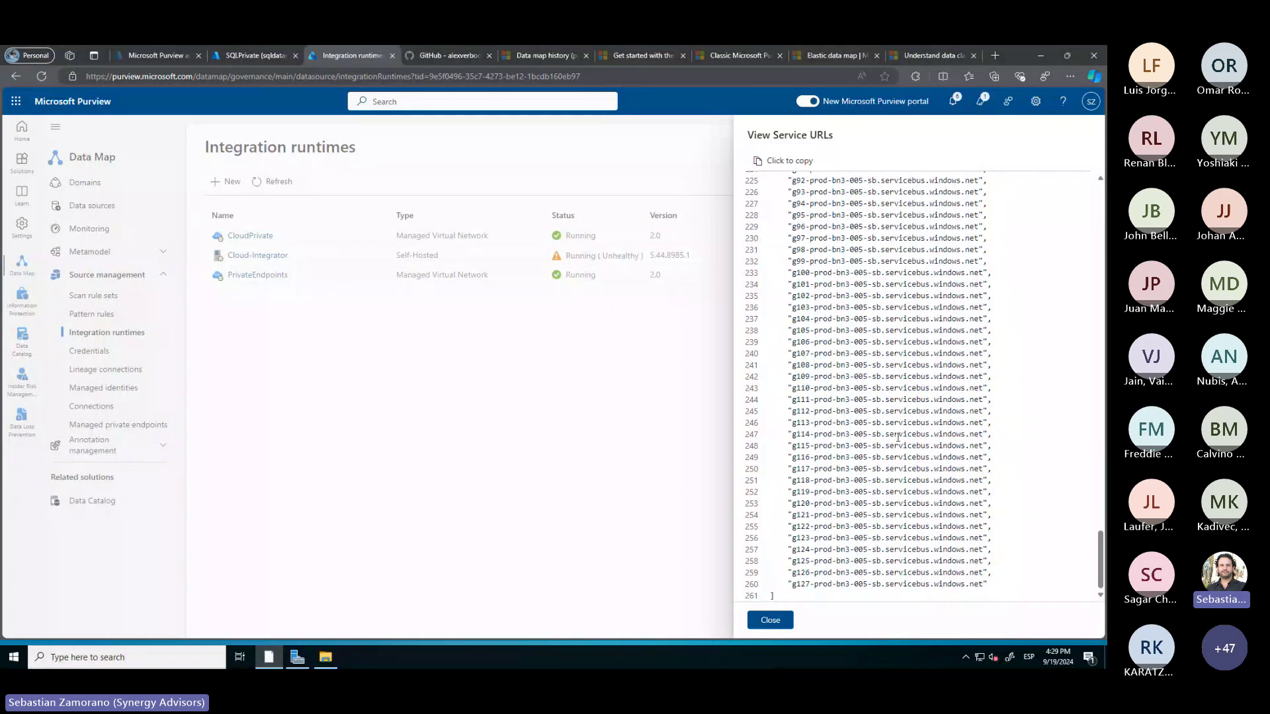
scroll(898, 437, up, 20)
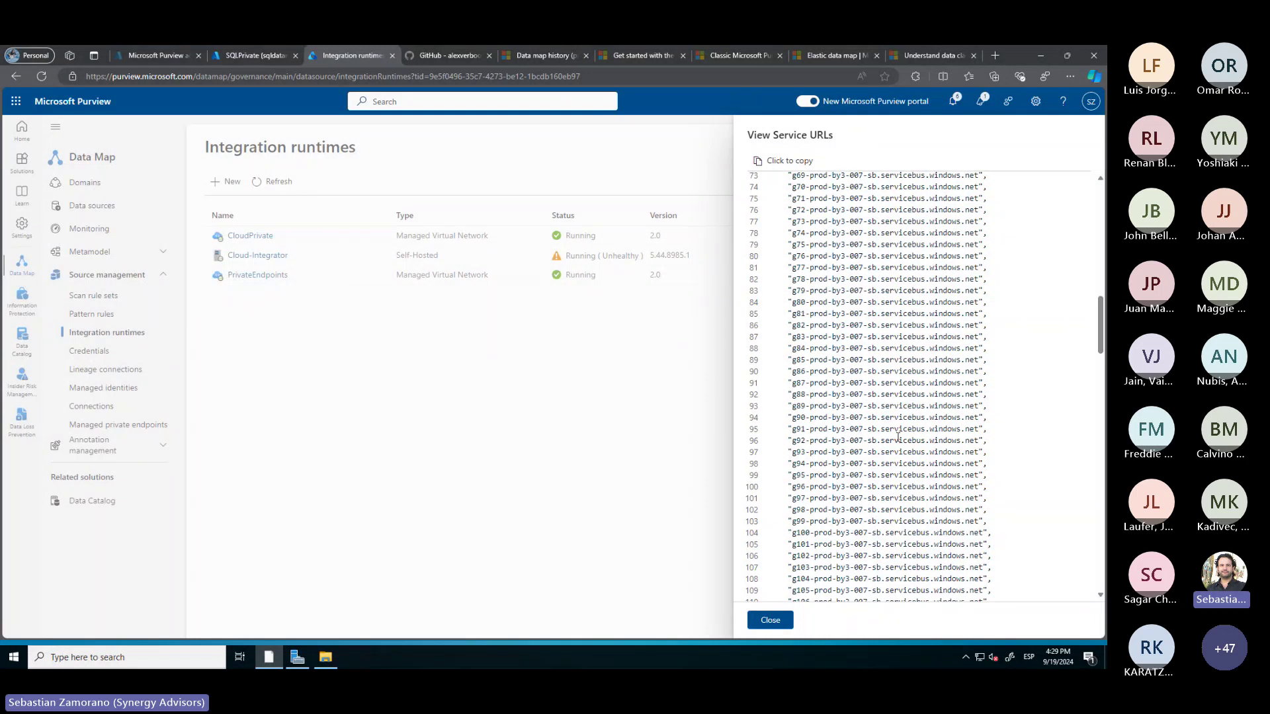
scroll(898, 438, up, 5)
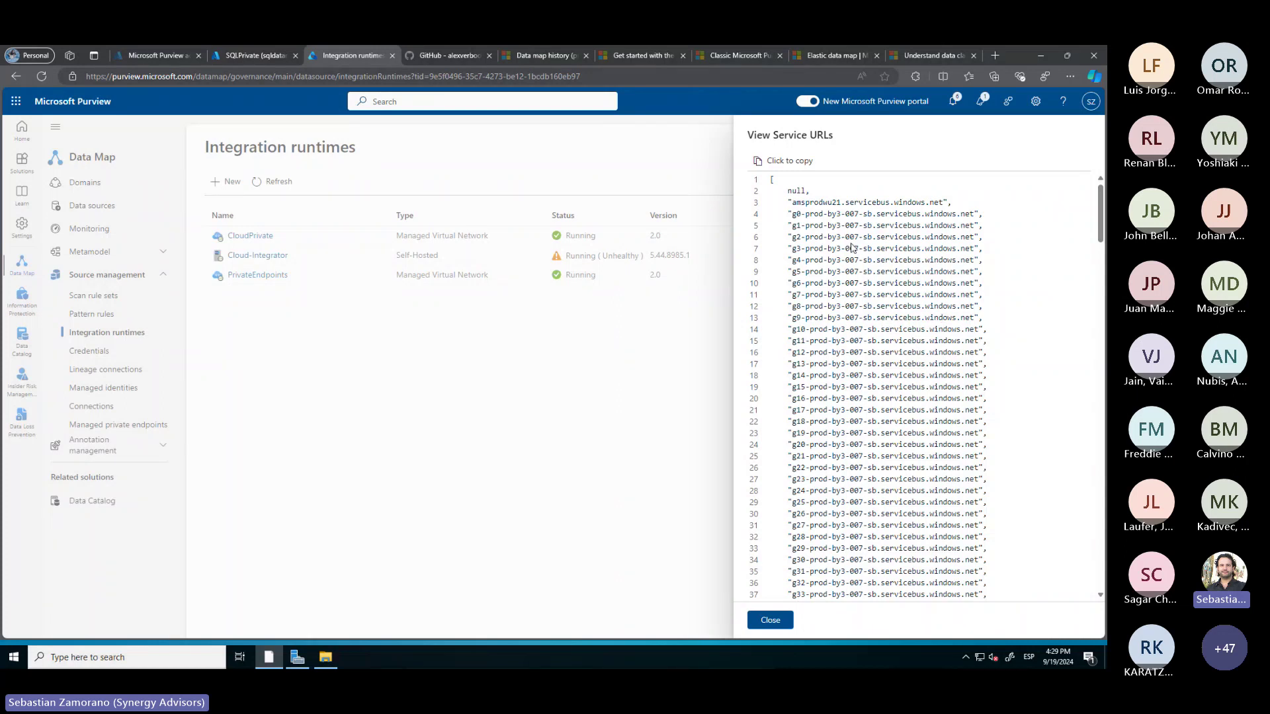
scroll(853, 248, down, 1)
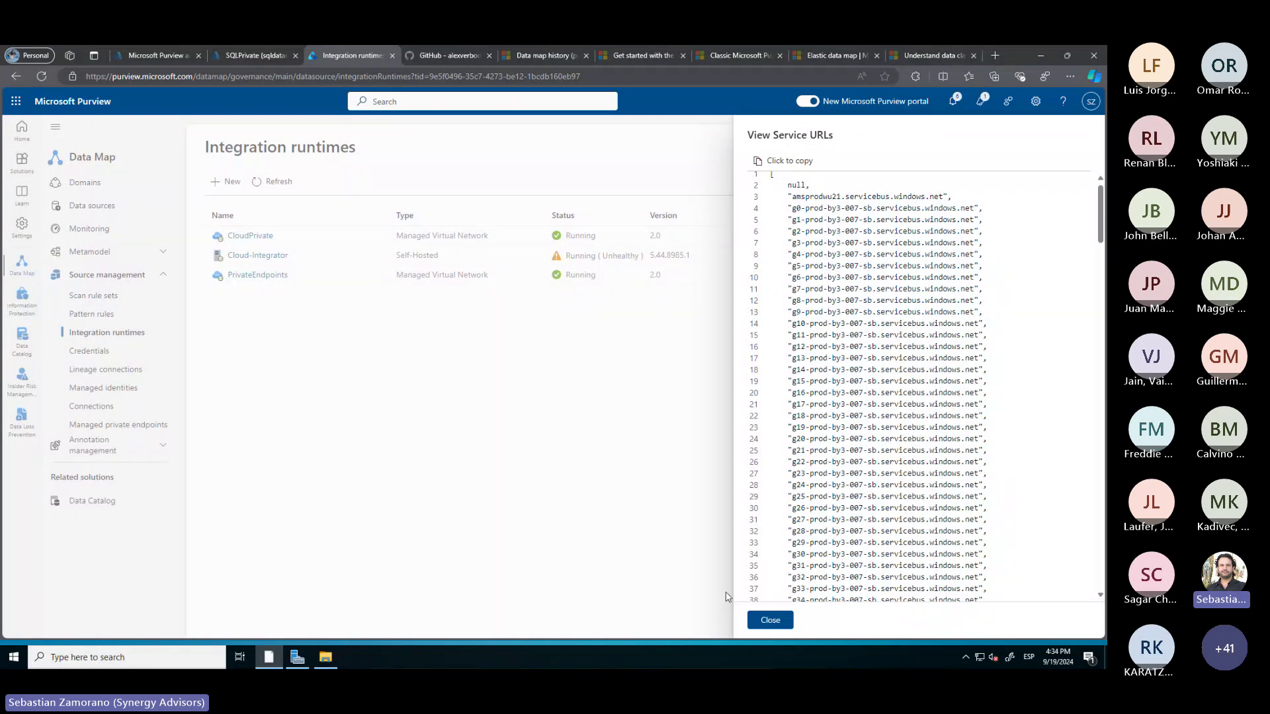
Close the service URLs panel and begin a new integration runtime, choosing between Azure or Self-Hosted
click(764, 627)
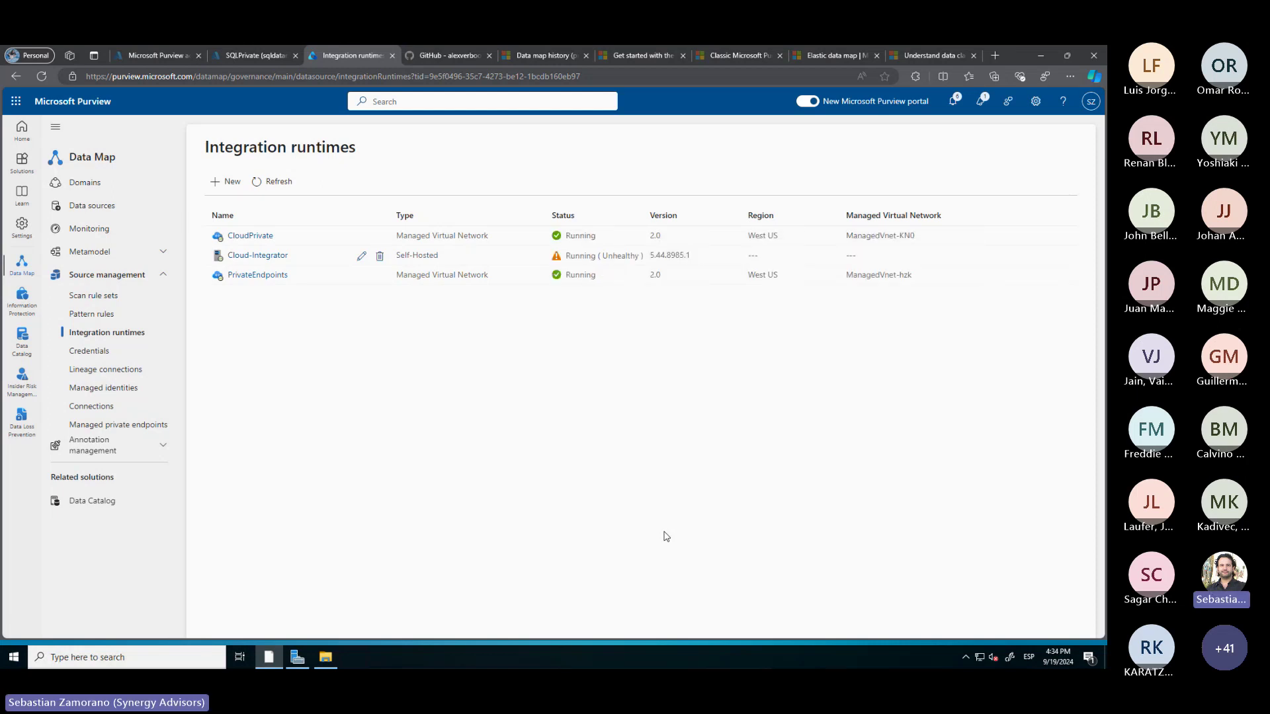
click(234, 182)
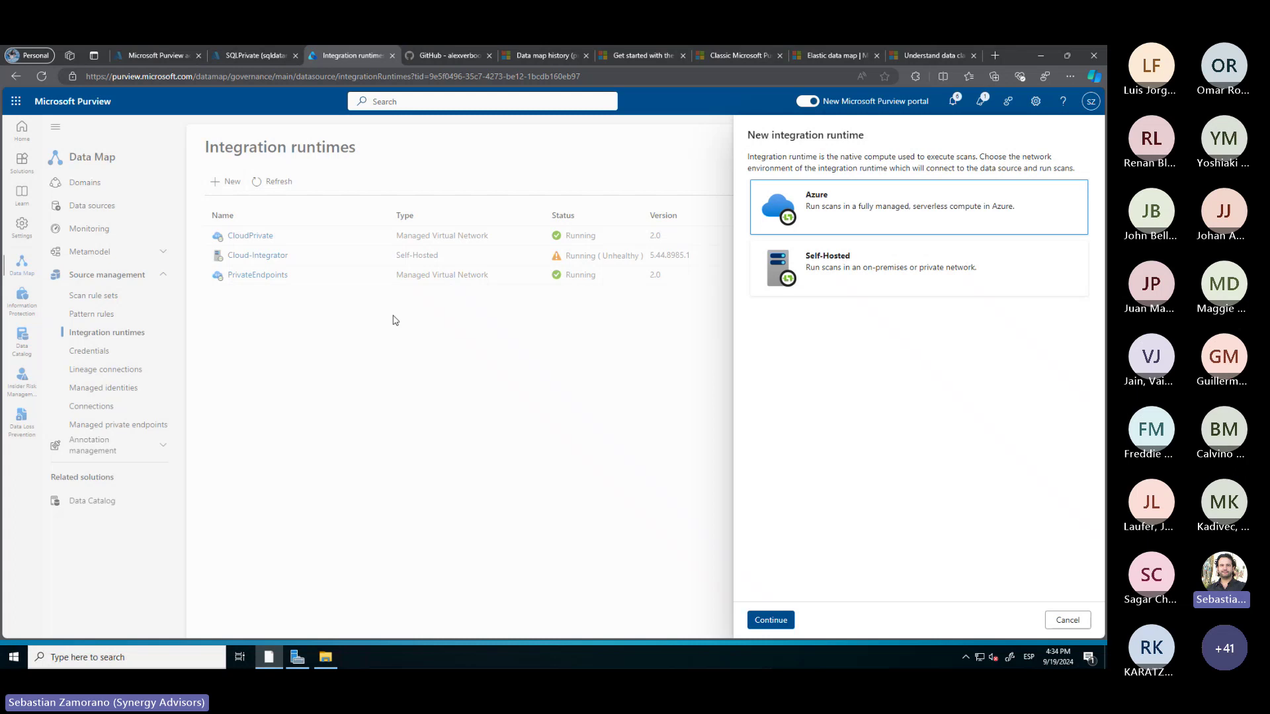
Cancel the new runtime setup and go to the Data sources map with 6 collections and 5 sources
click(1063, 618)
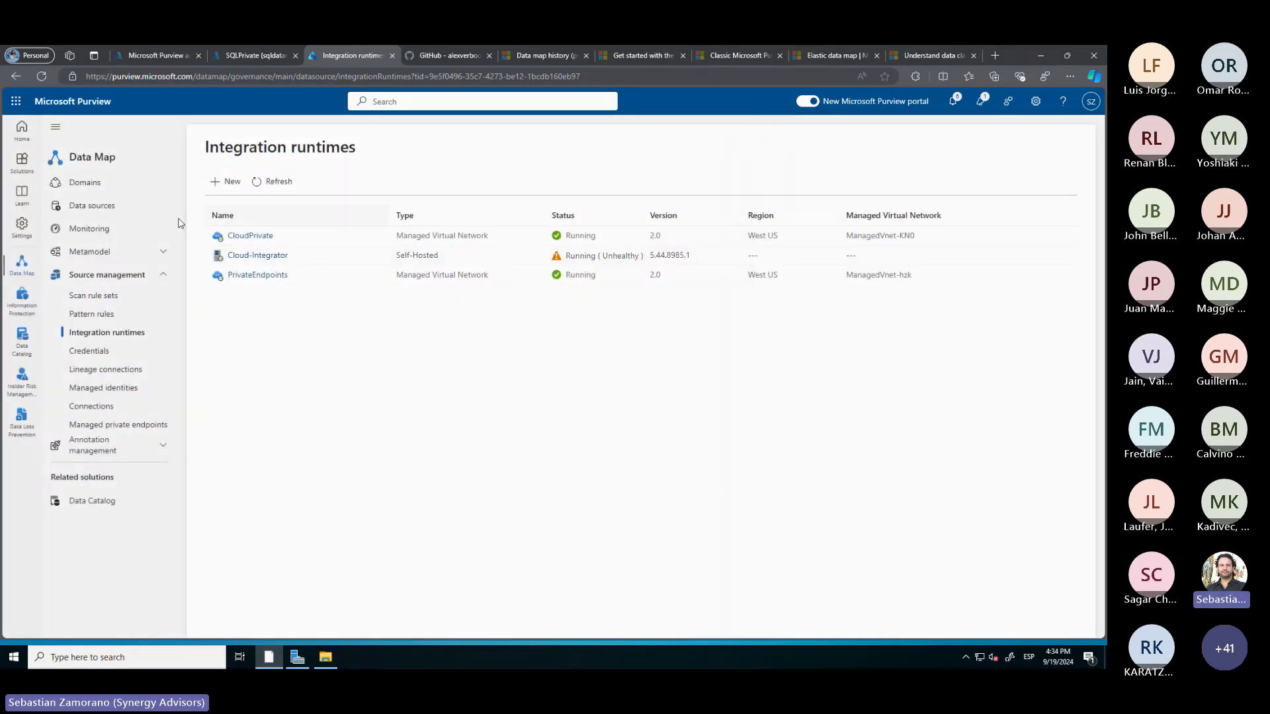
click(103, 205)
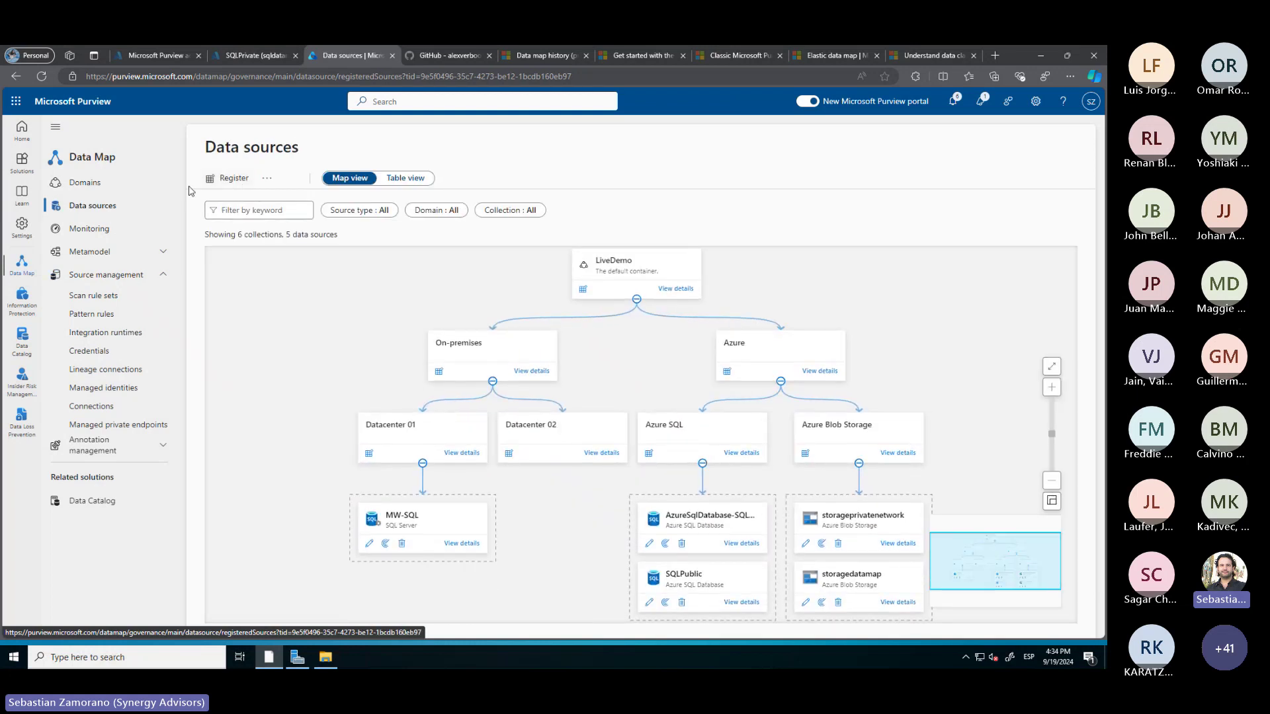
Open the Register data source panel and open 'What data sources are supported?' in a new tab
click(240, 177)
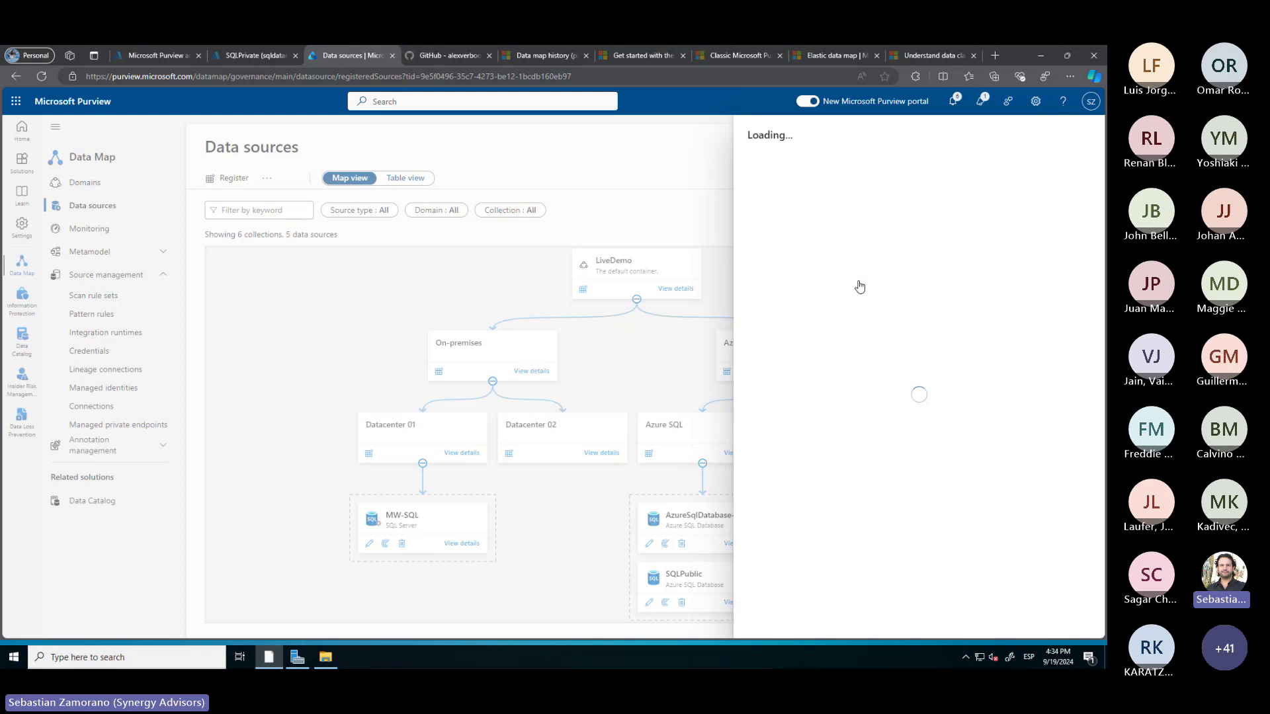
scroll(848, 388, down, 2)
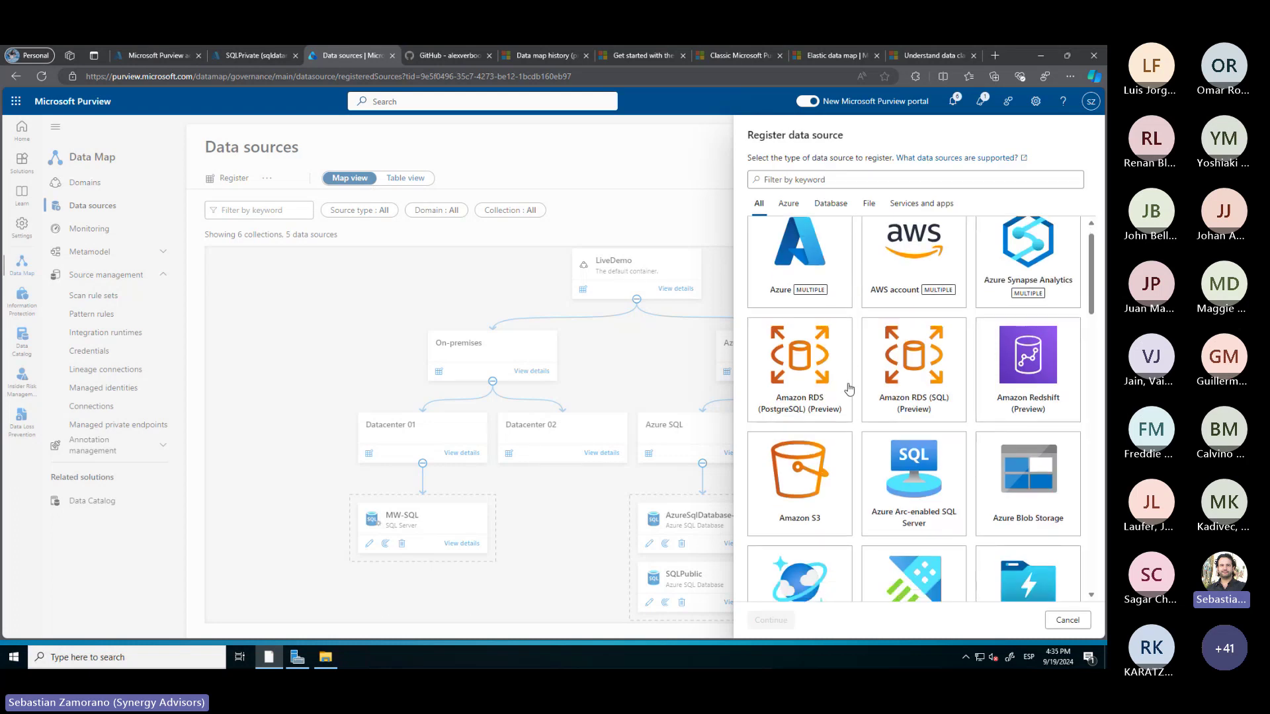
right_click(974, 160)
click(986, 167)
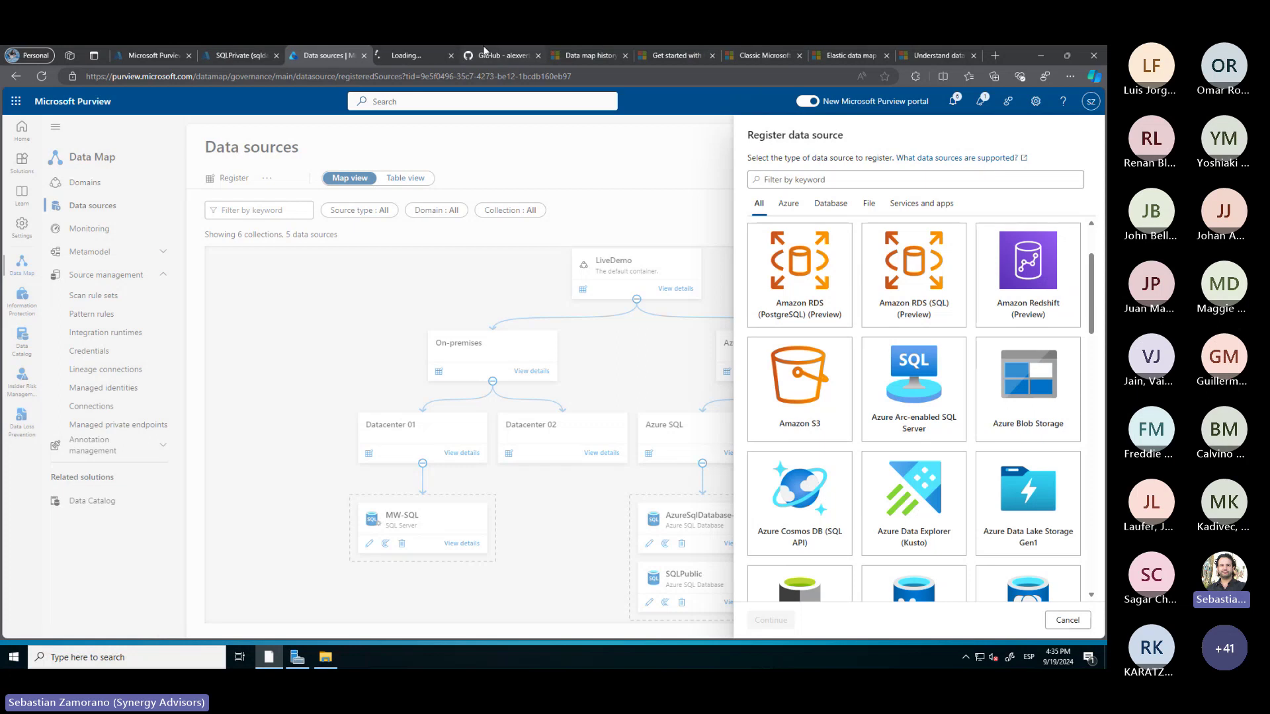
Browse the Microsoft Learn article's supported sources table with its Scan, Classification, Labeling and Lineage columns
click(391, 55)
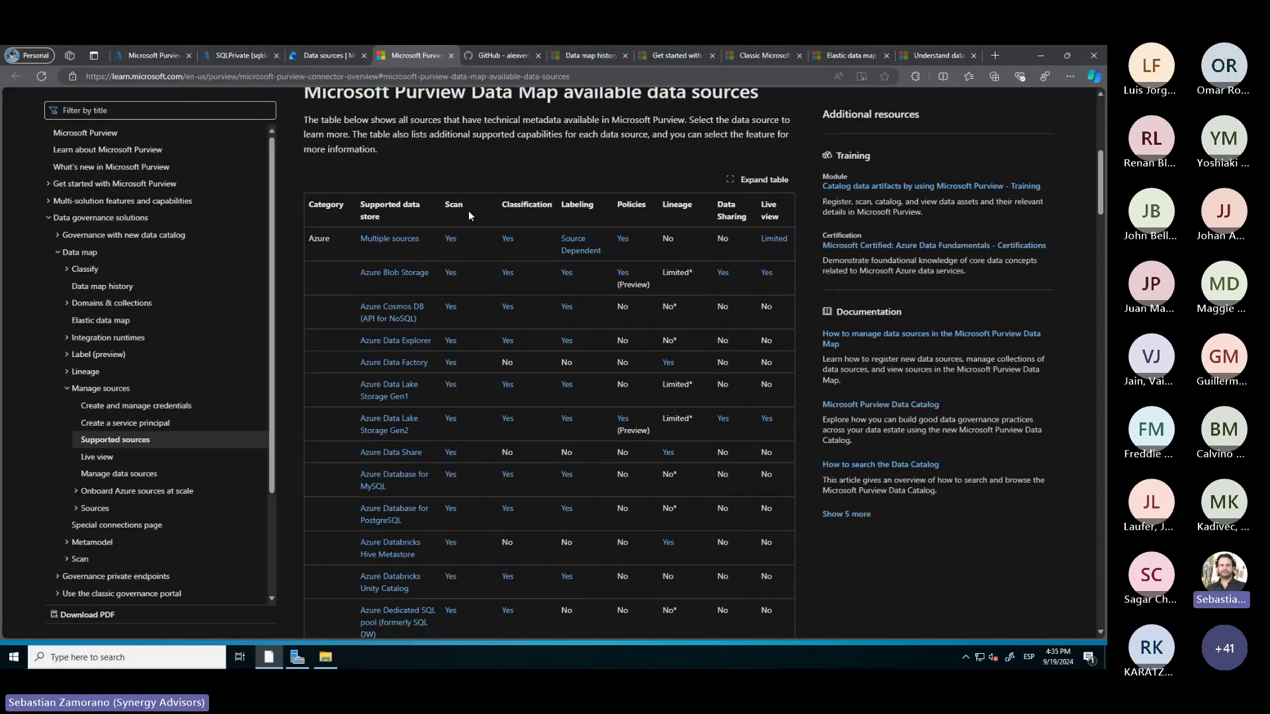
scroll(469, 216, down, 1)
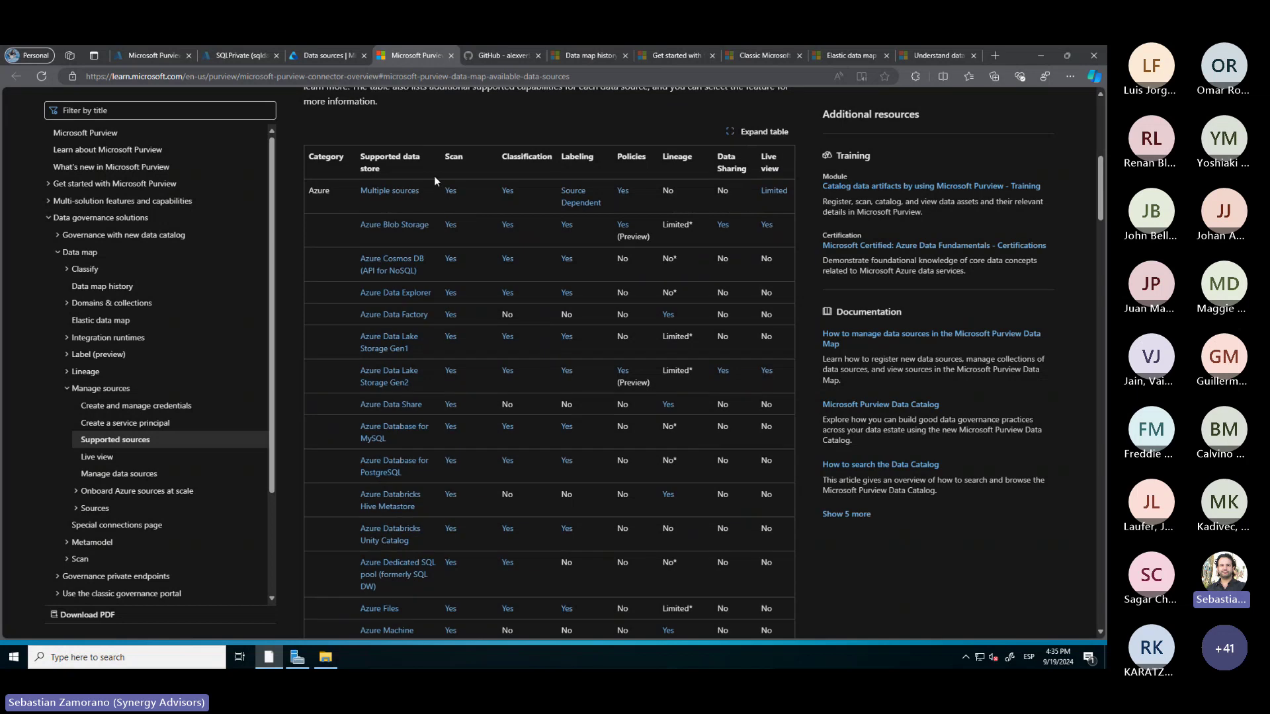
scroll(414, 239, up, 4)
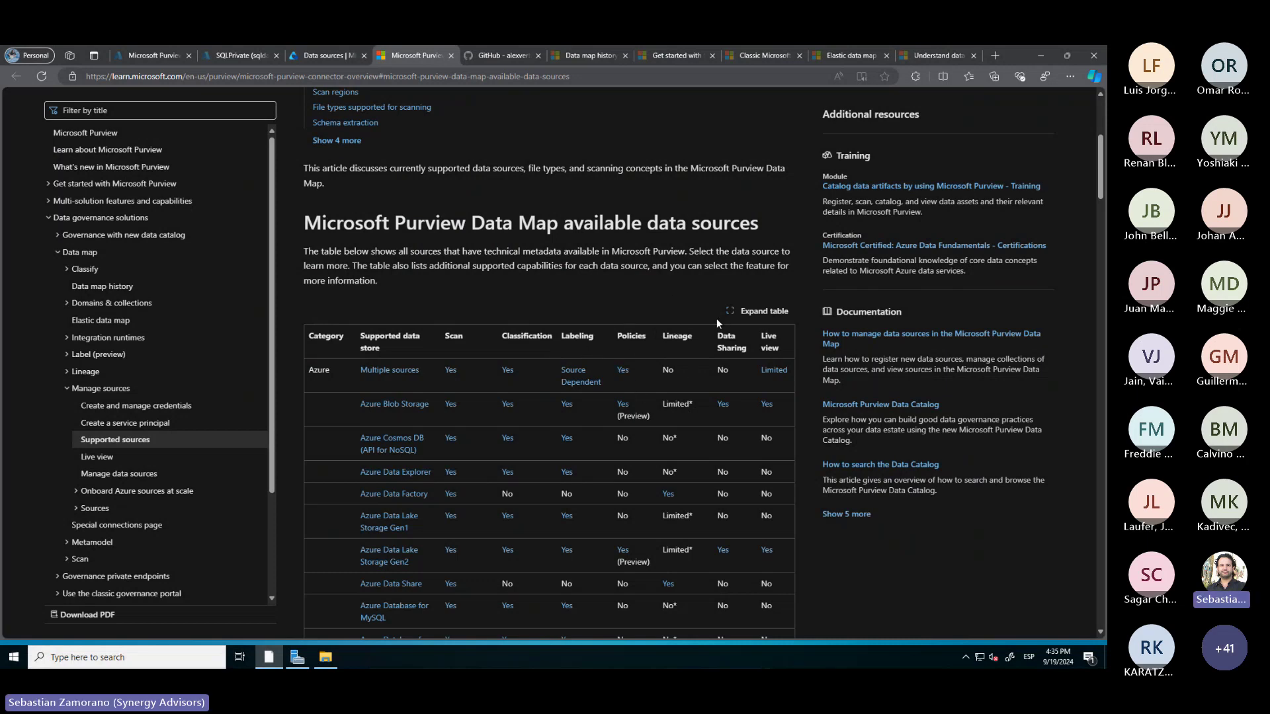
scroll(542, 329, down, 2)
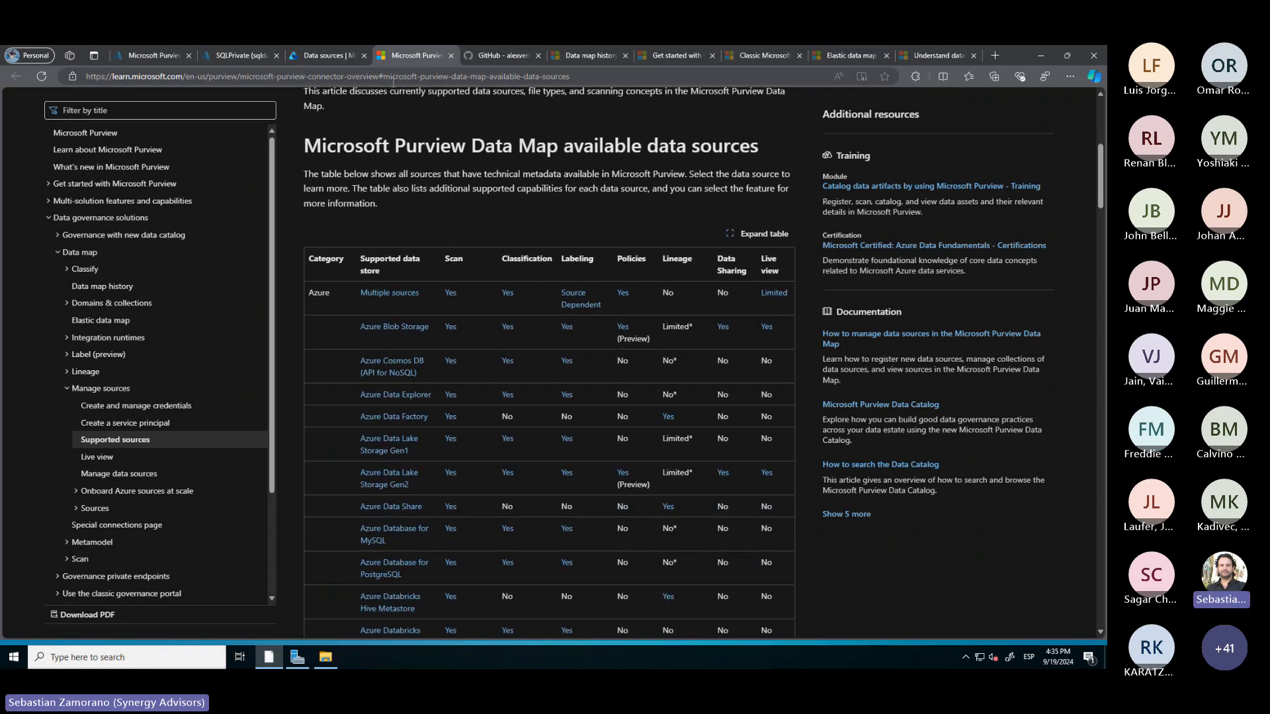
click(390, 77)
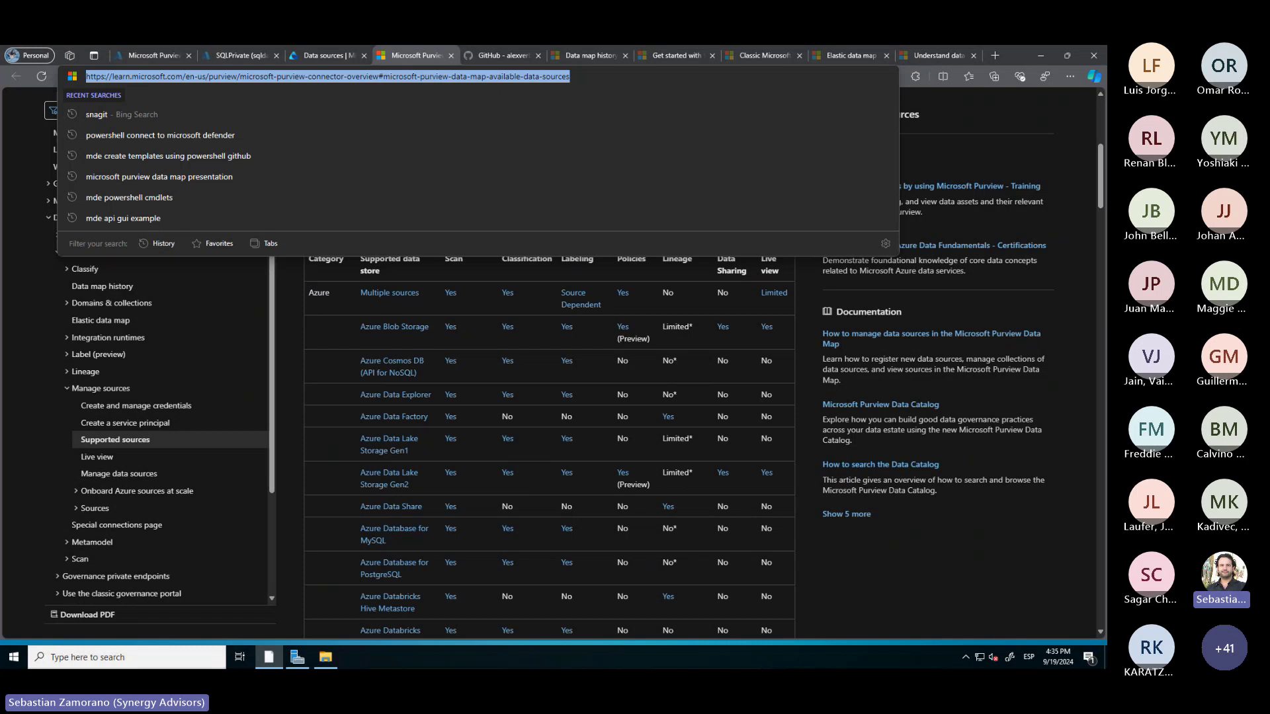
key(alt+Tab)
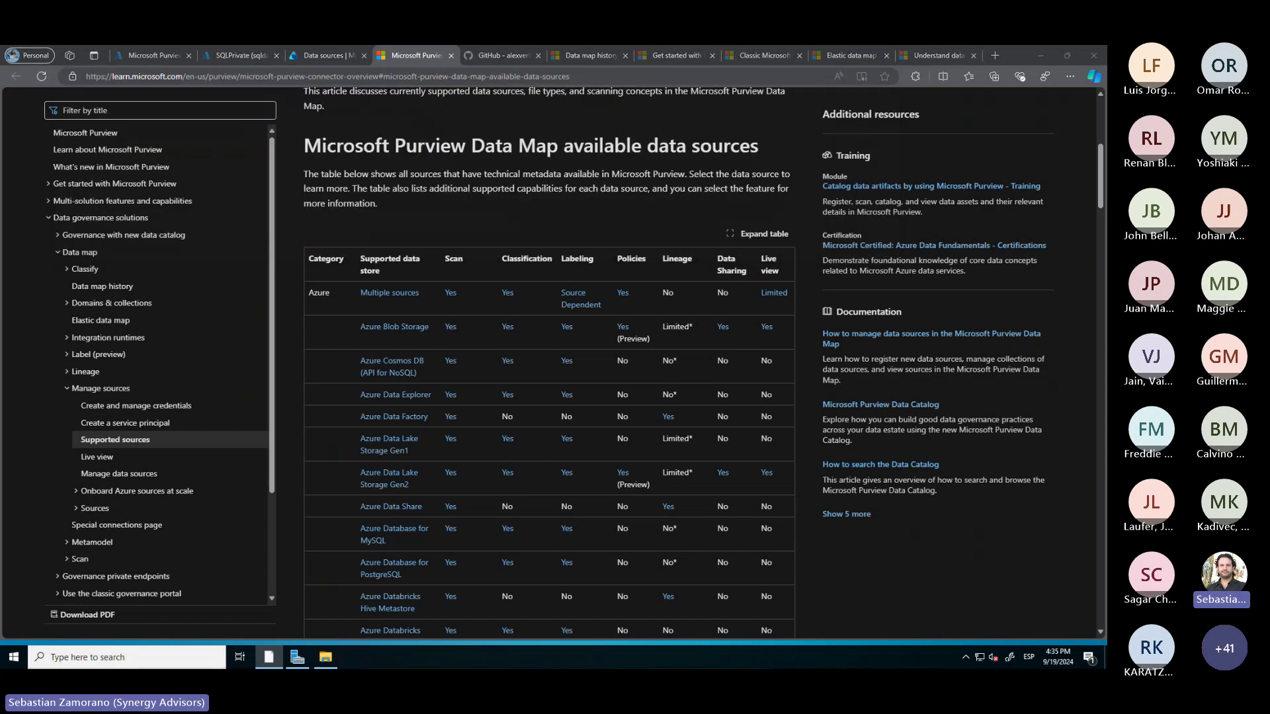